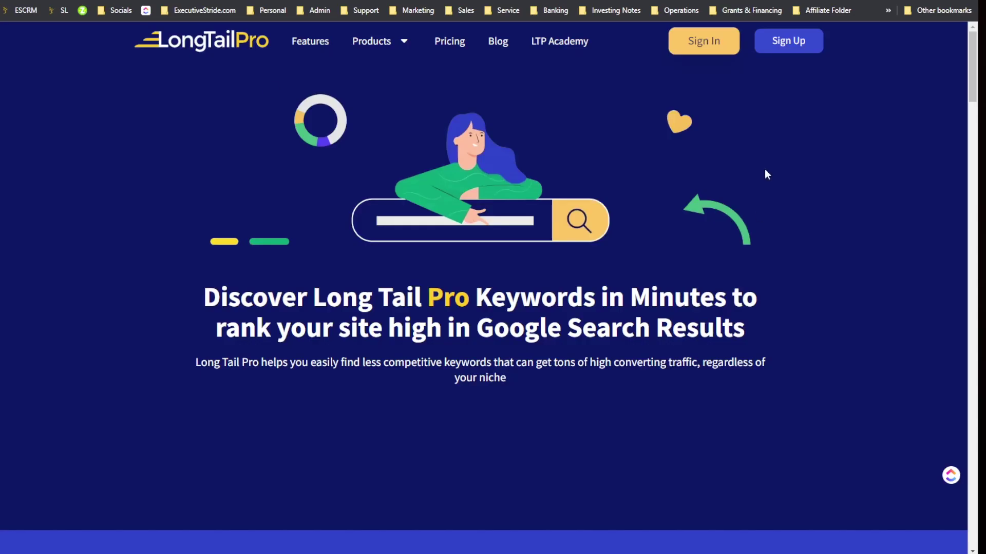
Step: Skim the LongTailPro homepage's introduction and the sections on its audience and how it works
scroll(414, 305, down, 4)
scroll(398, 308, down, 15)
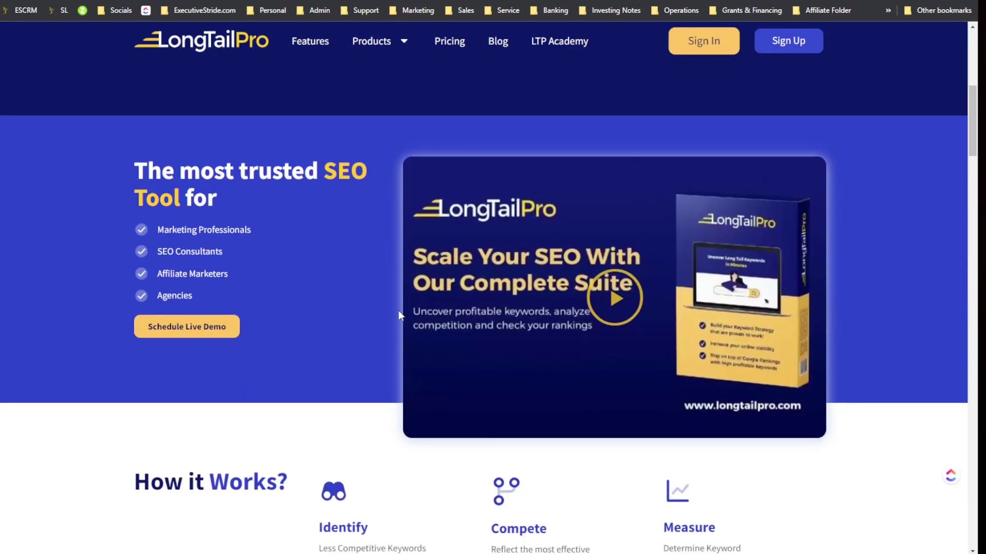
scroll(396, 325, up, 10)
scroll(399, 332, up, 8)
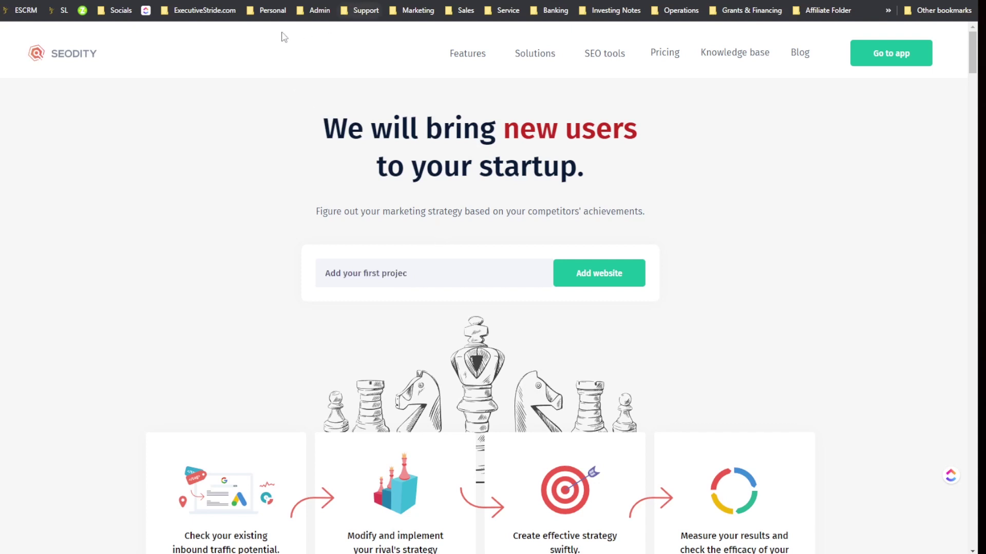
Step: Skim the Seodity homepage's opening sections and view the list of features it offers
scroll(602, 144, down, 1)
scroll(602, 144, down, 20)
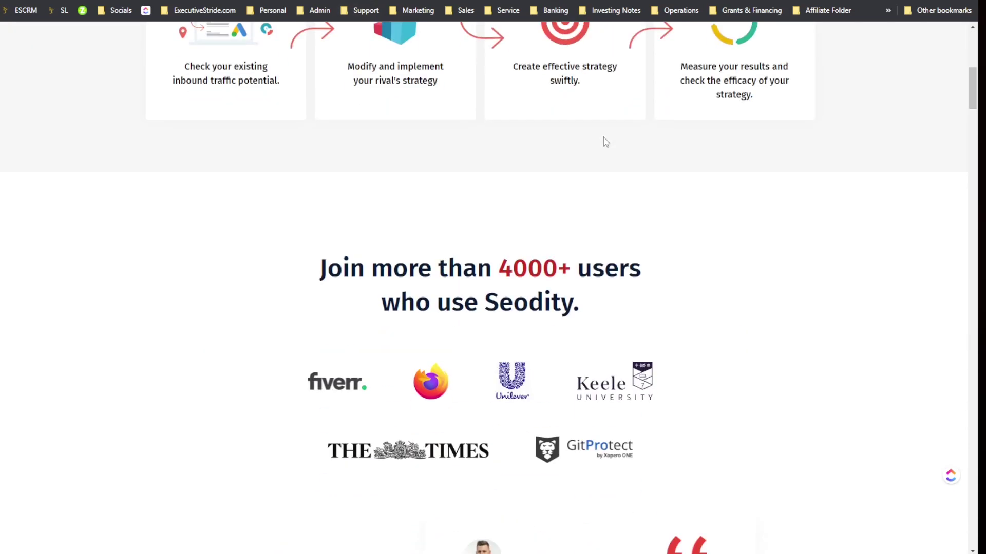
scroll(602, 151, up, 20)
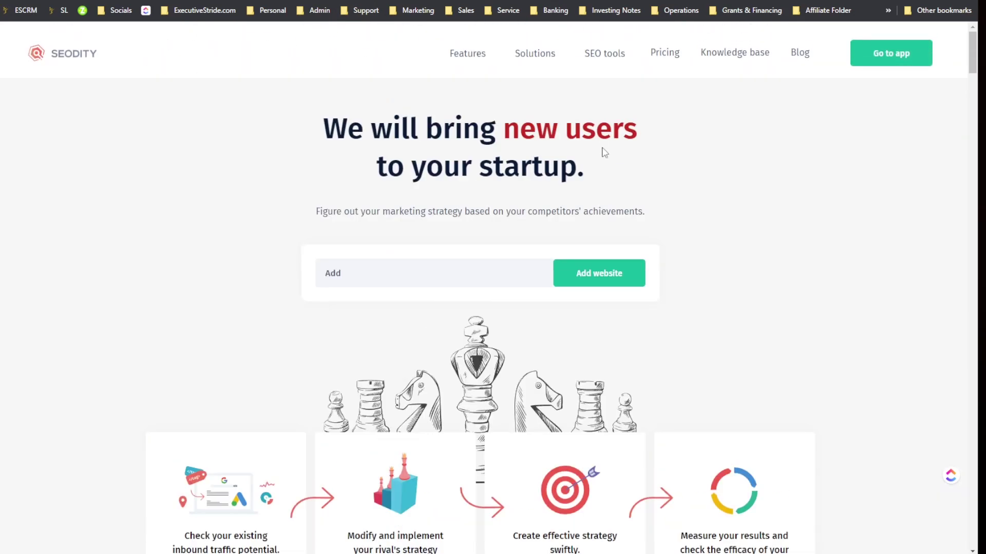
mouse_move(540, 64)
mouse_move(473, 66)
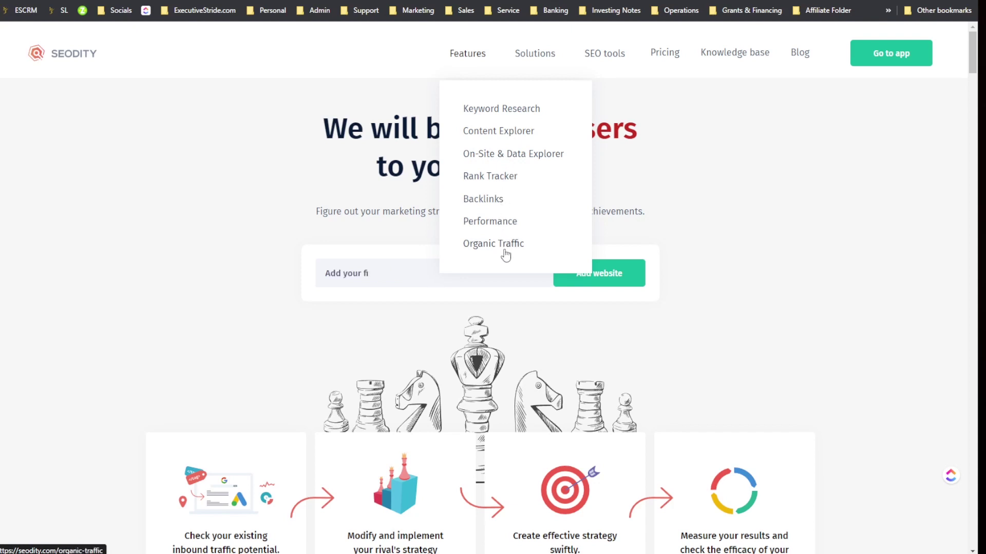
Step: Read through the Seodity homepage's sections on keywords, competitor strategy, backlinks and measuring results, down to the footer
scroll(594, 198, down, 2)
scroll(594, 199, down, 15)
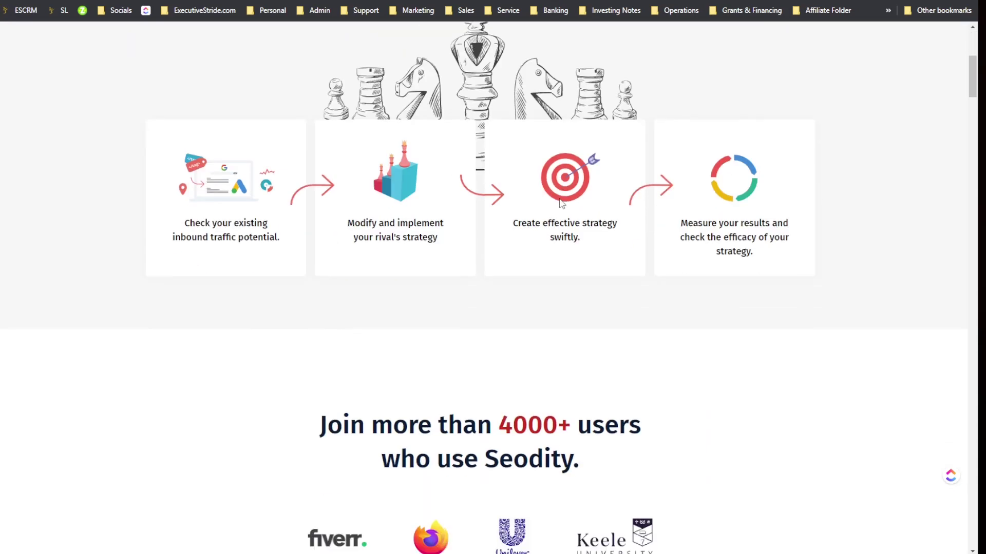
scroll(566, 194, up, 7)
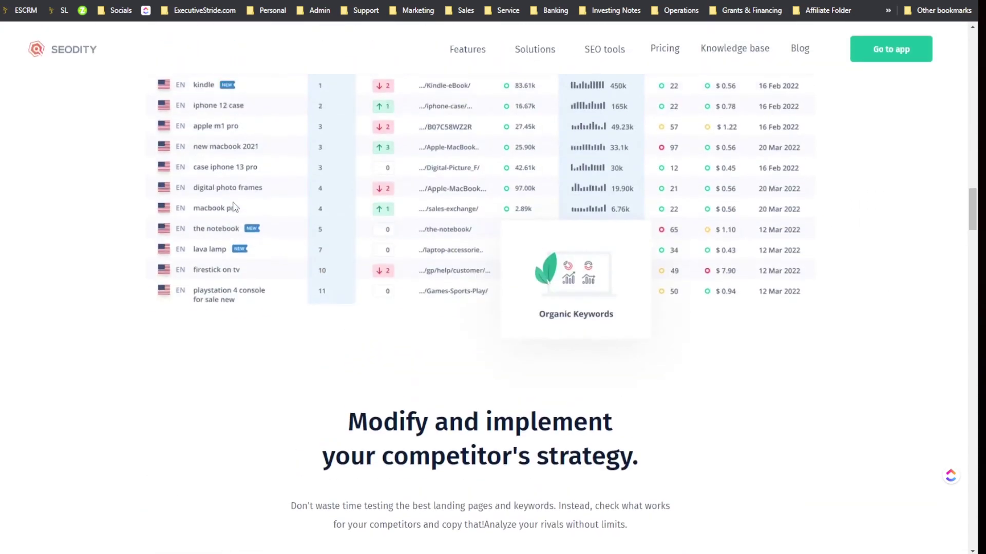
scroll(643, 198, down, 4)
scroll(643, 198, down, 15)
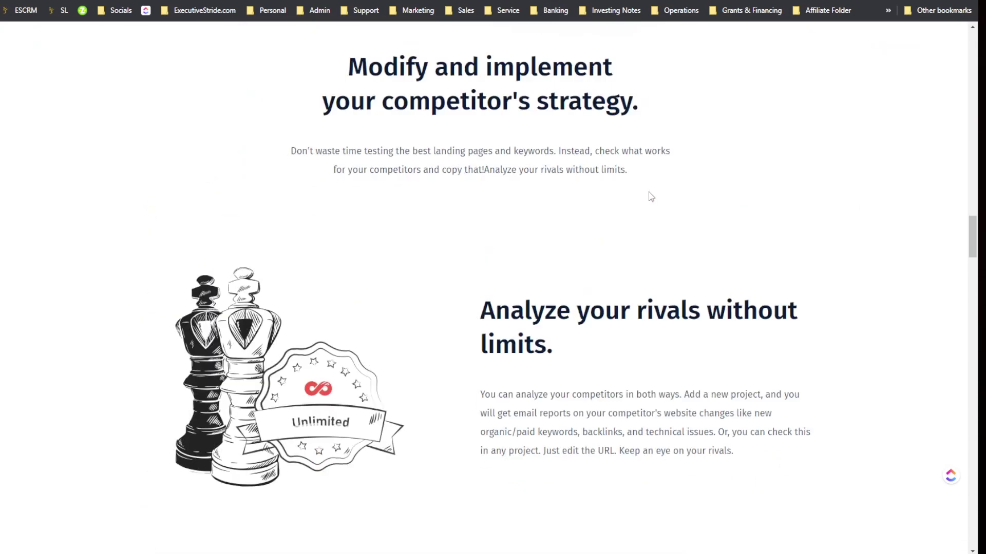
scroll(515, 211, down, 12)
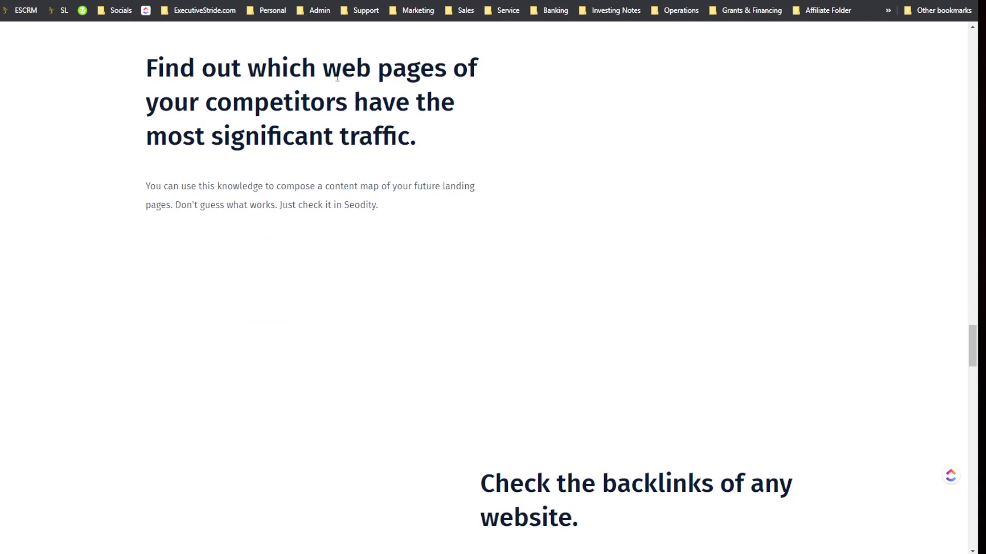
scroll(408, 197, down, 15)
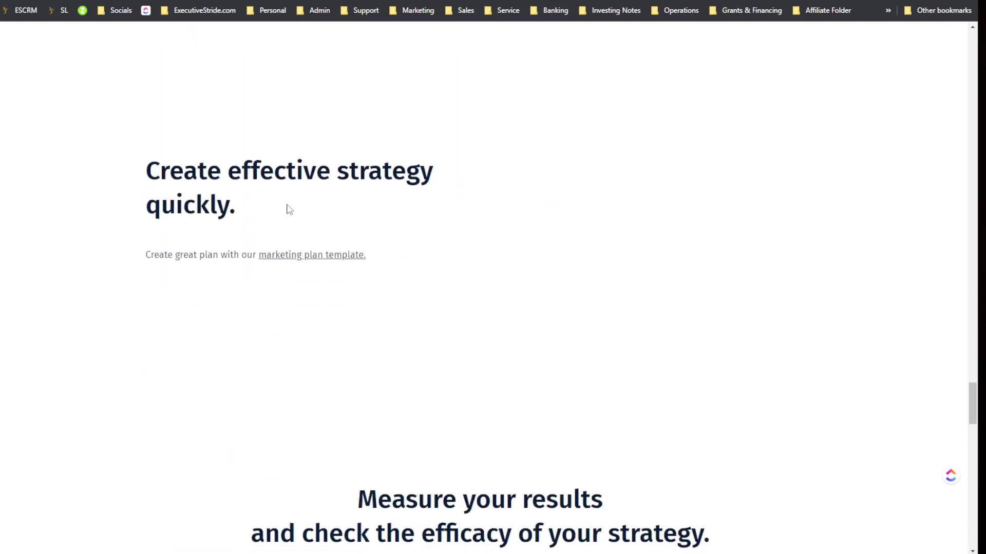
scroll(370, 201, down, 3)
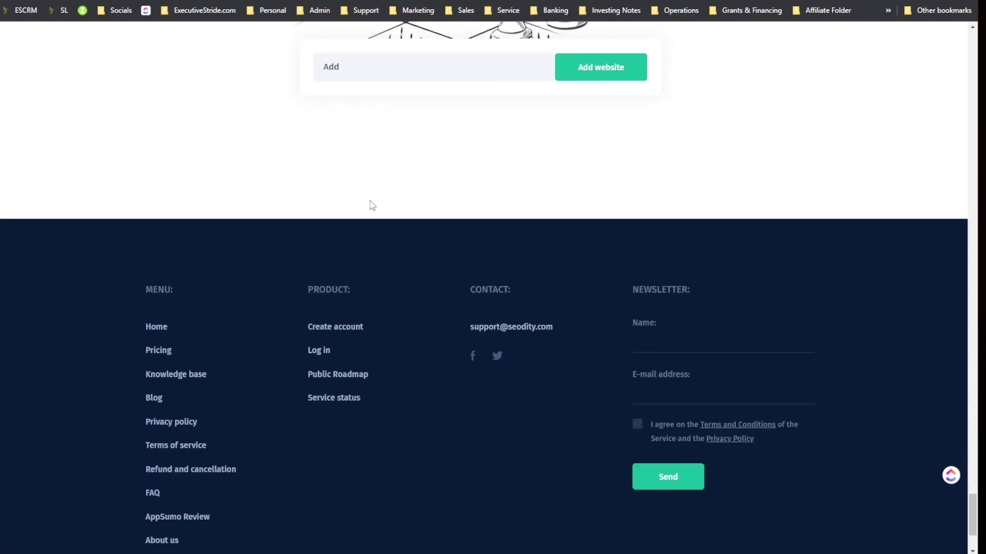
Step: Return to the start of the Seodity homepage and view its lists of solutions and SEO tools
scroll(372, 207, up, 8)
scroll(382, 203, up, 20)
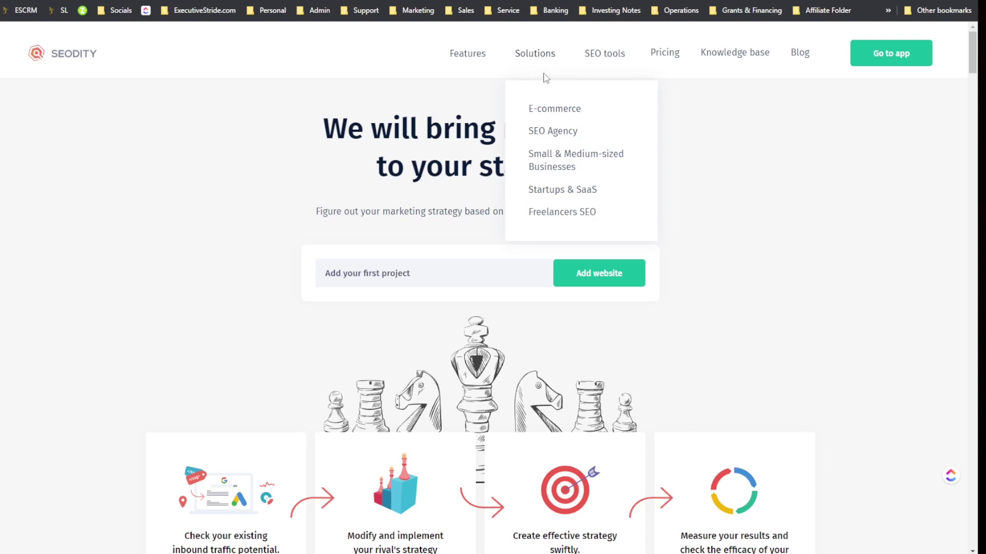
mouse_move(619, 62)
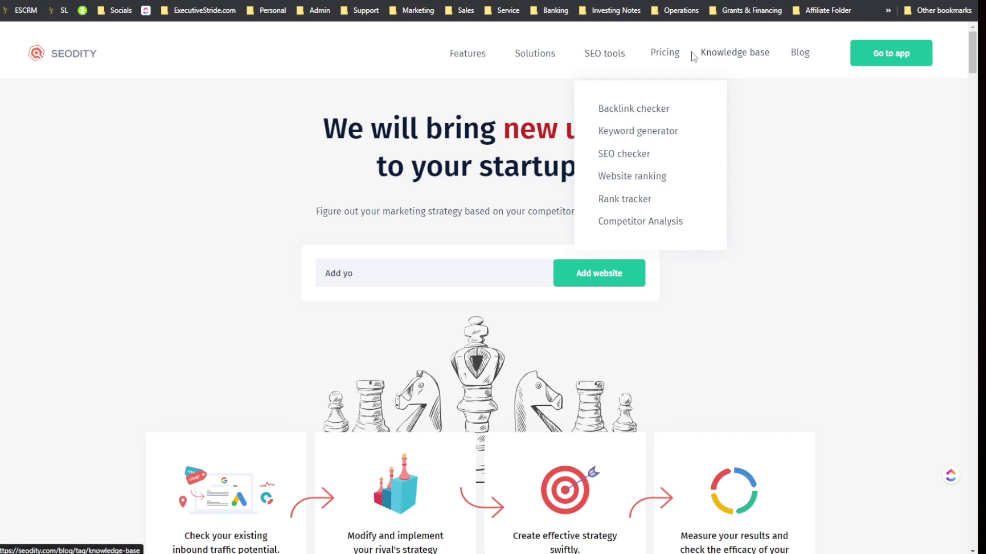
Step: Open Seodity's pricing page and go to the section for creating a subscription plan
click(668, 54)
scroll(464, 185, down, 5)
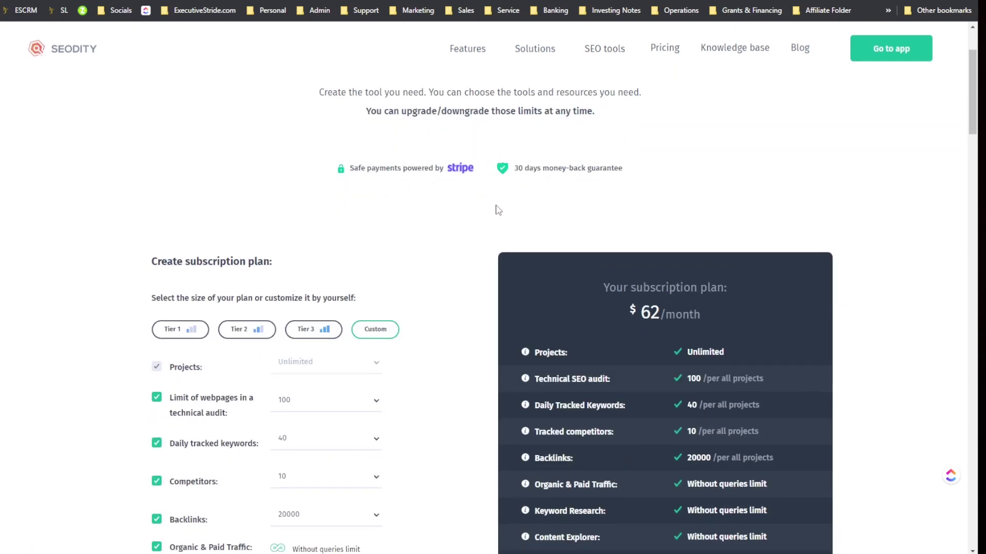
drag(141, 109, 279, 108)
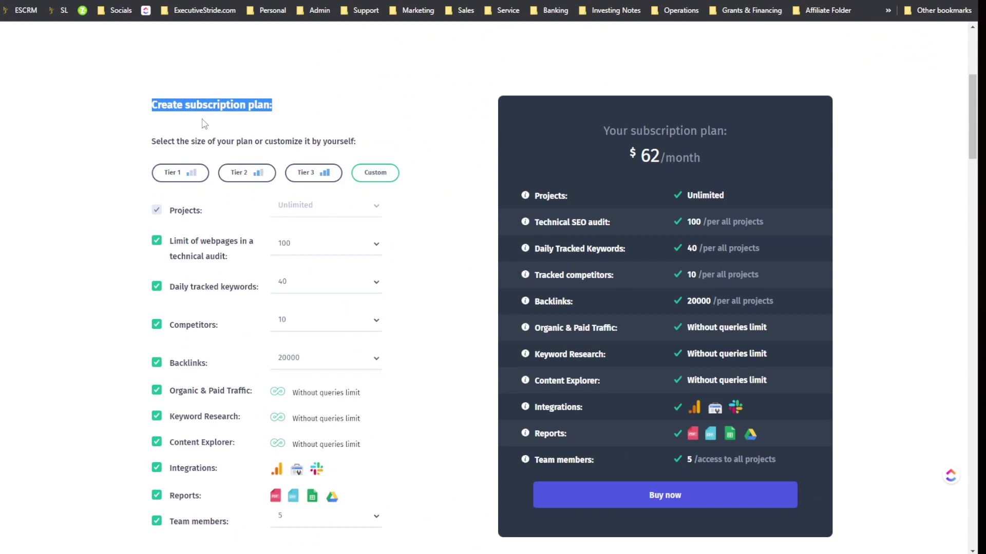
Step: Compare the monthly prices of the Tier 1, Tier 2 and Tier 3 Seodity plans
click(180, 174)
click(225, 176)
click(303, 176)
click(192, 186)
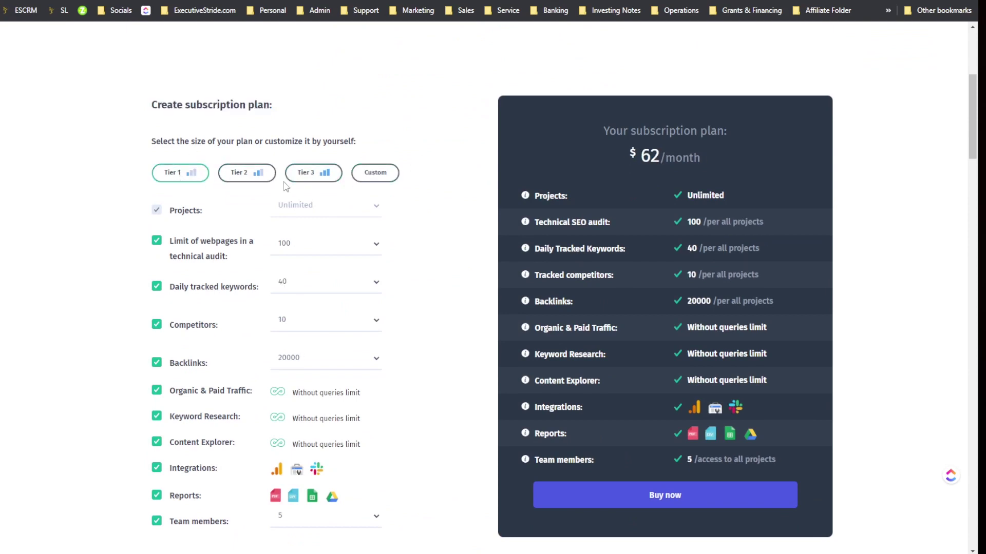
scroll(708, 198, down, 2)
scroll(708, 197, up, 1)
mouse_move(690, 119)
mouse_down()
mouse_move(590, 126)
mouse_move(693, 119)
mouse_up()
click(264, 142)
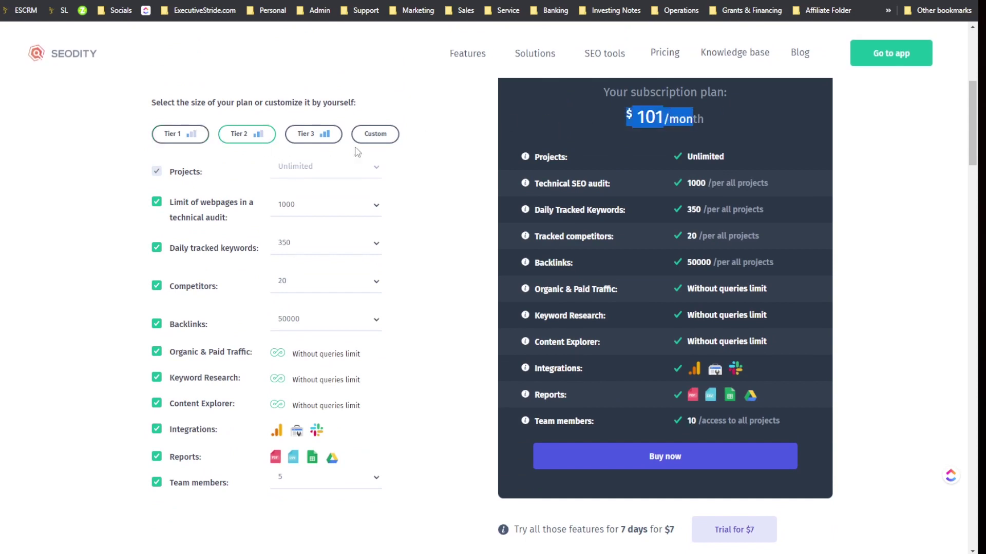
click(329, 144)
drag(622, 124, 701, 117)
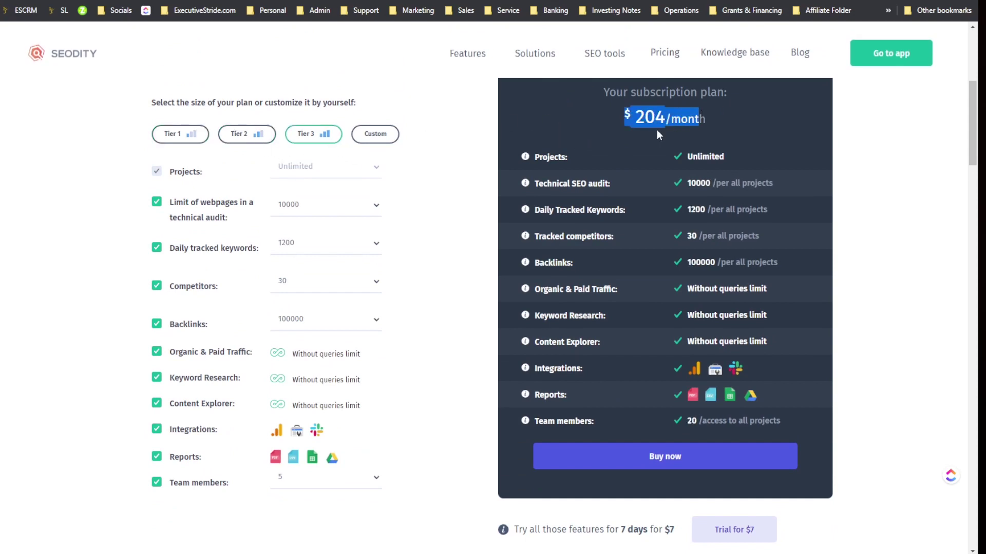
Step: Select Tier 1 and examine its limits for projects, technical audit, daily tracked keywords, competitors and backlinks
click(164, 136)
drag(700, 156, 644, 161)
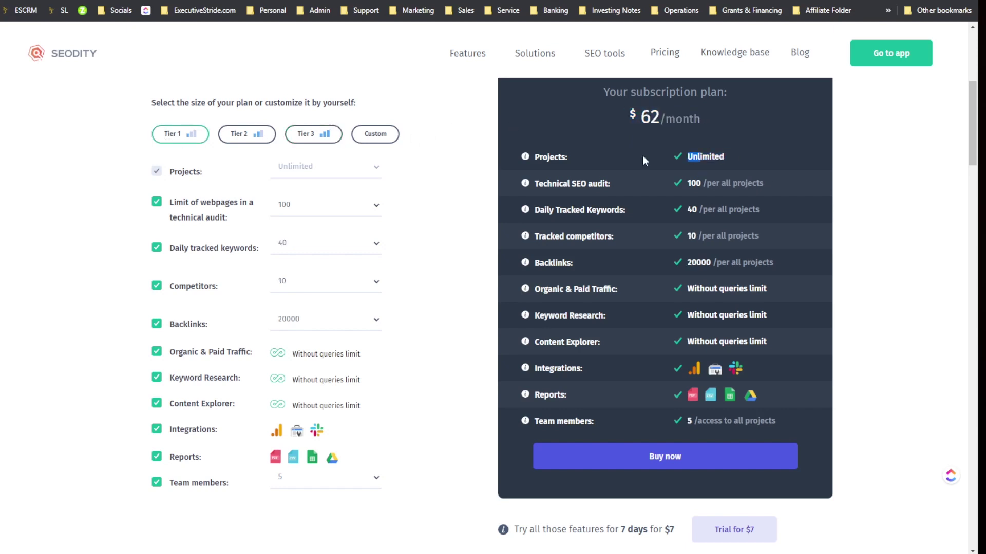
click(686, 182)
drag(687, 184, 706, 183)
double_click(599, 212)
drag(716, 209, 668, 212)
click(695, 157)
drag(574, 236, 715, 263)
click(685, 282)
Step: Examine the Tier 1 plan's allowances for organic and paid traffic, keyword research and Content Explorer
drag(573, 288, 655, 285)
triple_click(740, 308)
click(726, 327)
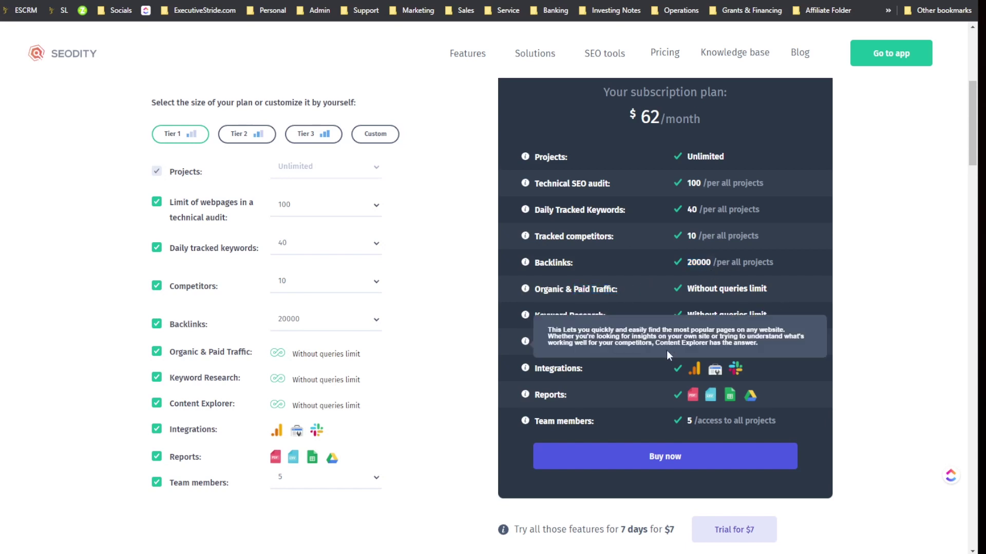
drag(618, 290, 538, 290)
drag(553, 335, 629, 353)
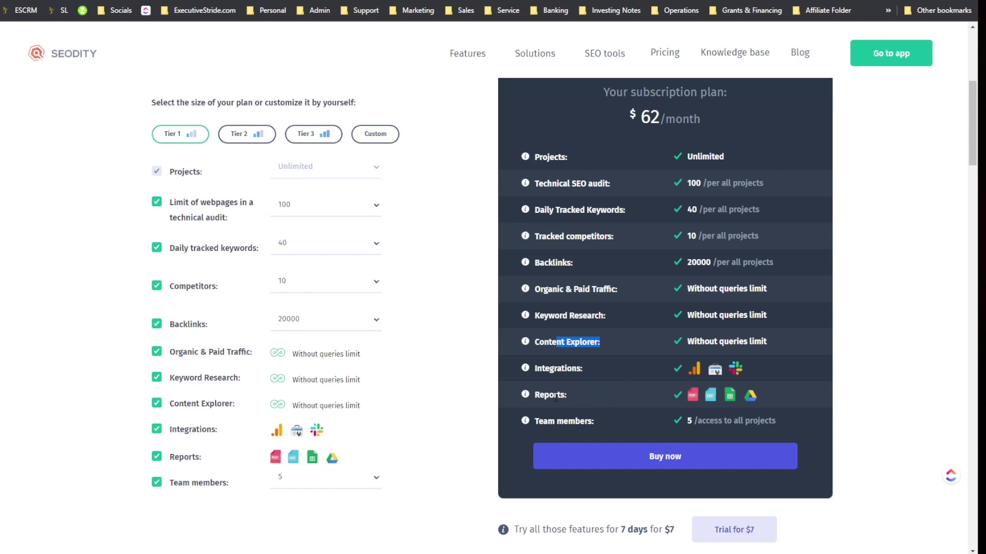
Step: Check the Tier 1 plan's reports and the project access given to team members
click(638, 399)
drag(566, 424, 701, 425)
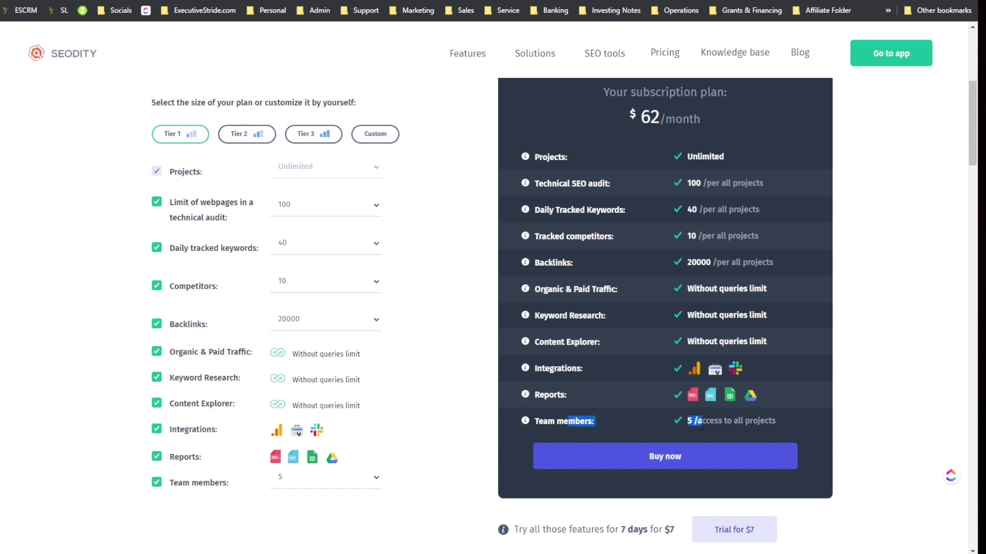
click(726, 417)
drag(725, 422, 760, 422)
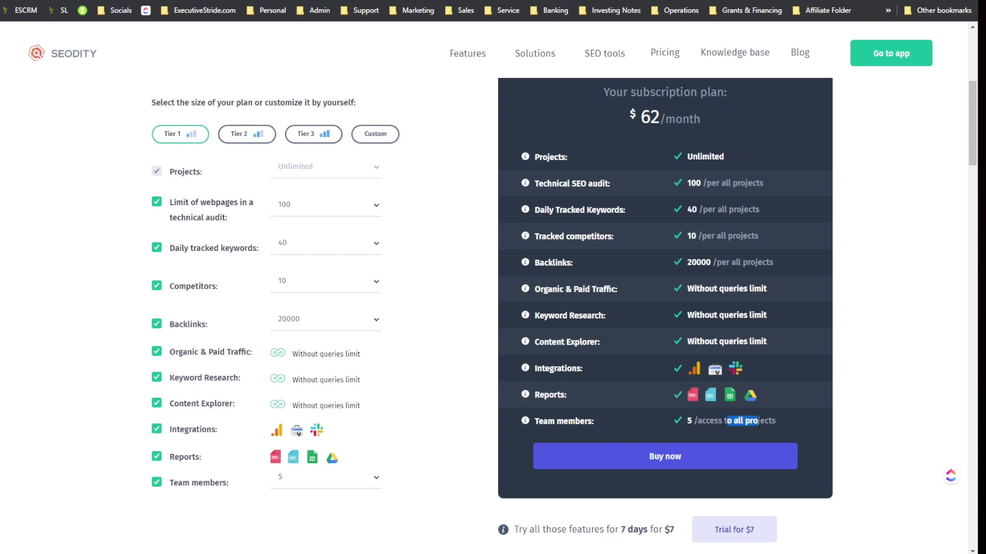
Step: Select the Tier 2, Tier 3 and Custom plan sizes in turn to compare their limits
click(255, 137)
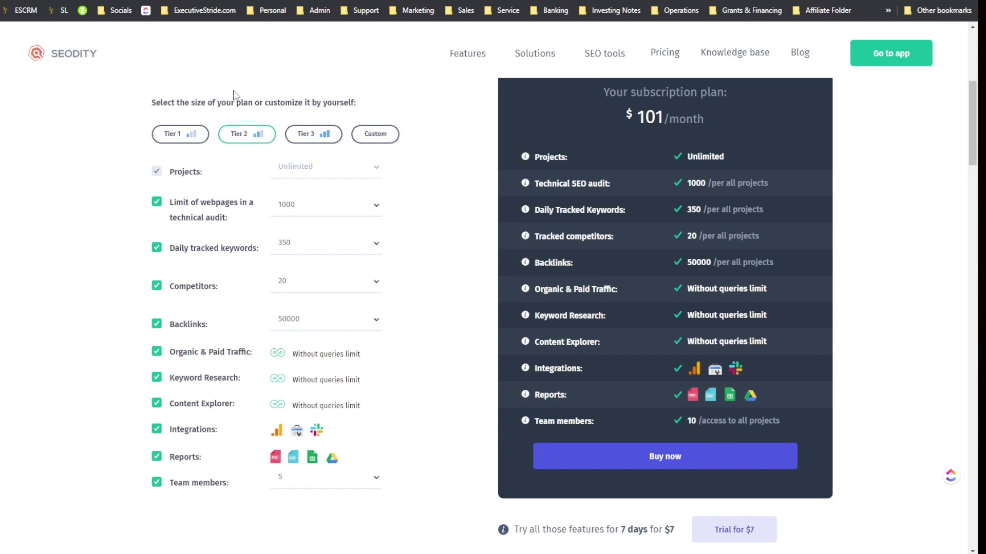
click(290, 140)
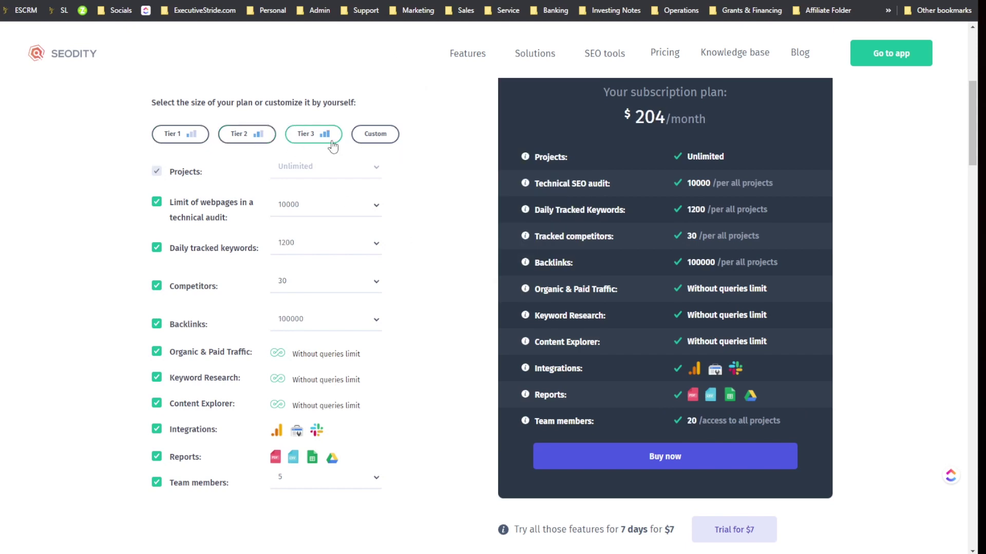
click(359, 137)
Step: Review the rest of the Seodity pricing page, including the custom plan options, trial offer and money-back guarantee
scroll(705, 250, up, 2)
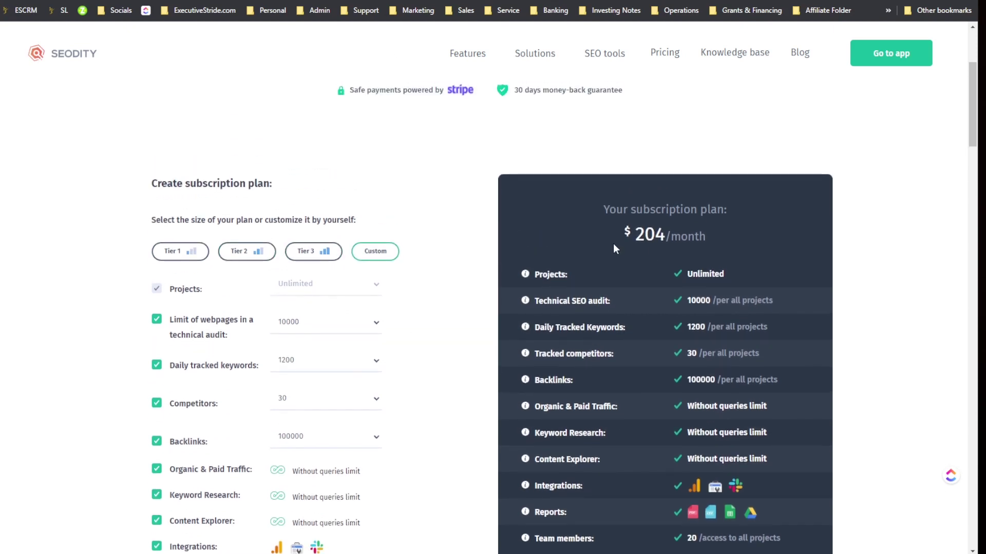
scroll(657, 307, down, 2)
scroll(448, 364, up, 6)
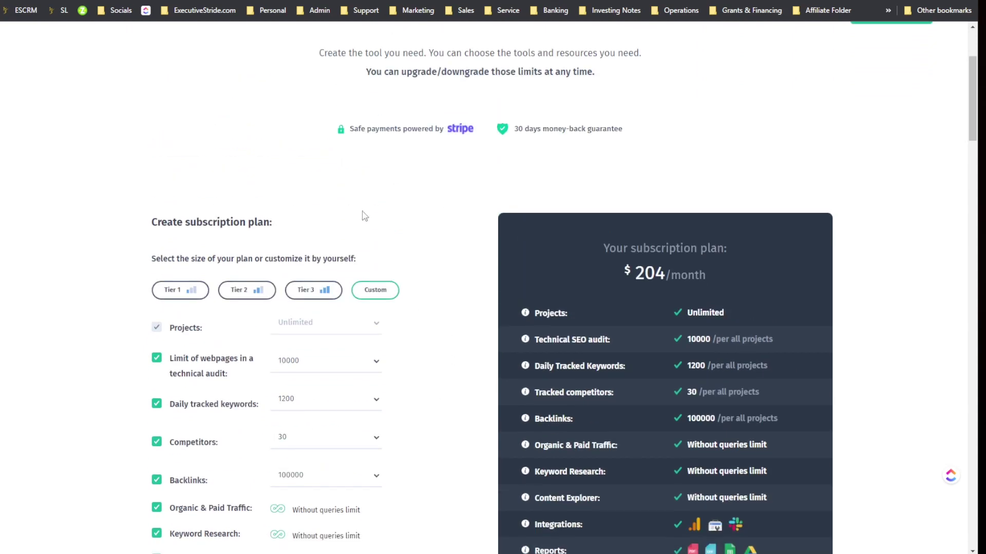
scroll(598, 205, down, 20)
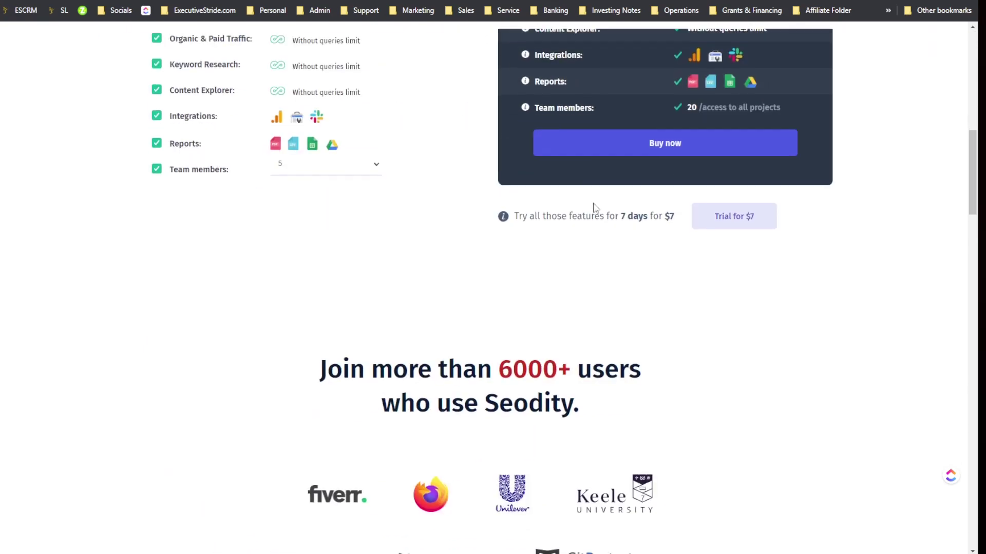
scroll(602, 215, up, 20)
scroll(602, 220, up, 10)
scroll(634, 229, down, 15)
scroll(625, 217, up, 12)
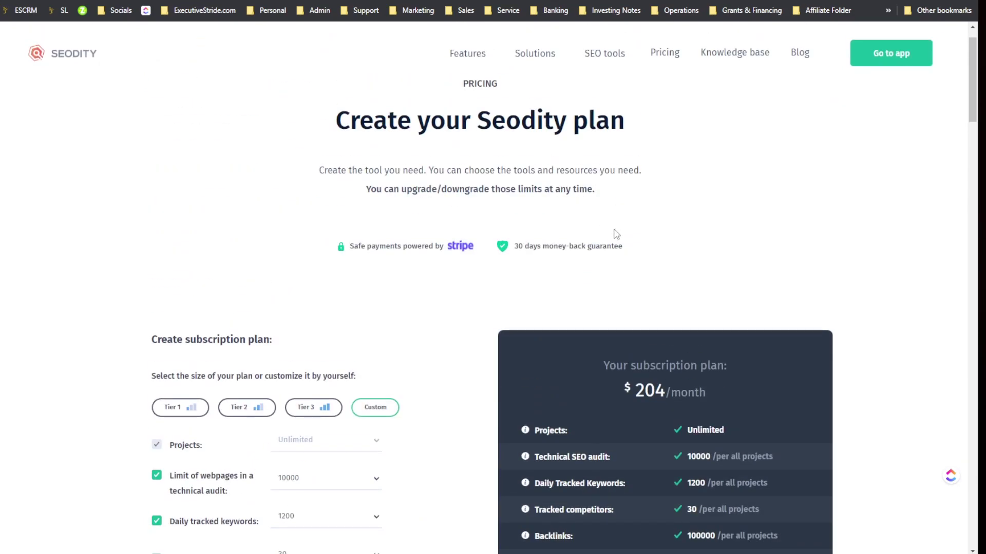
Step: Switch to the LongTailPro site and open its Features page at the "Here's how we do it" section
key(ctrl+Tab)
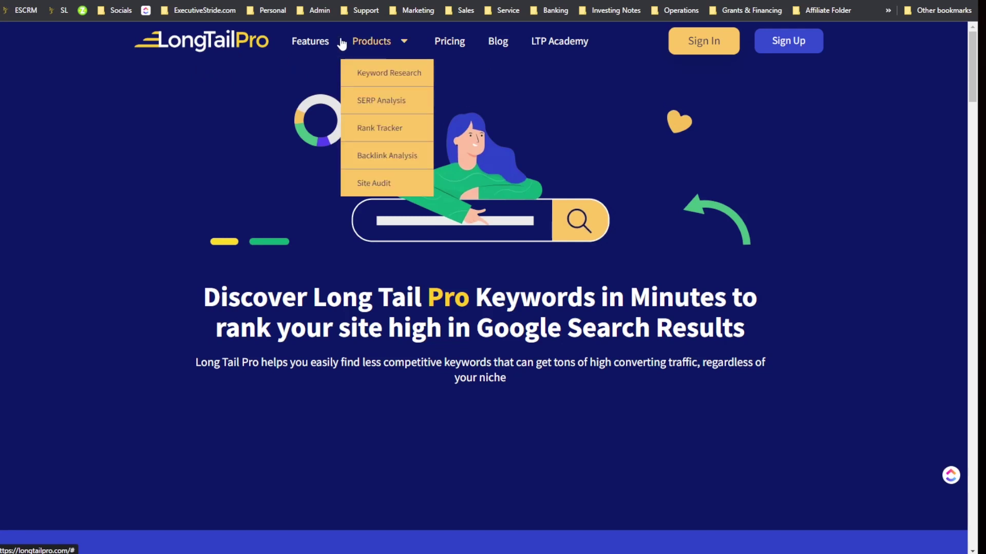
click(321, 41)
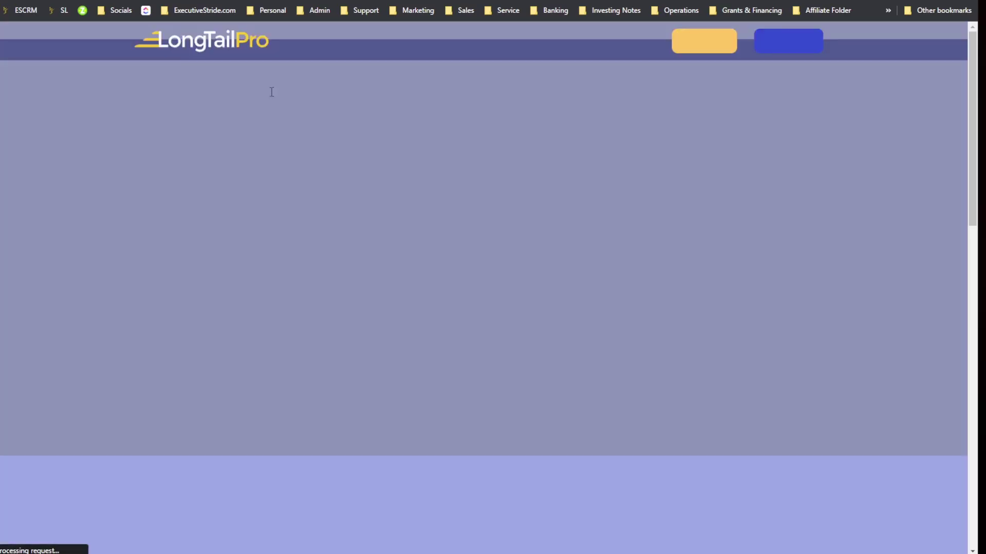
scroll(322, 141, down, 4)
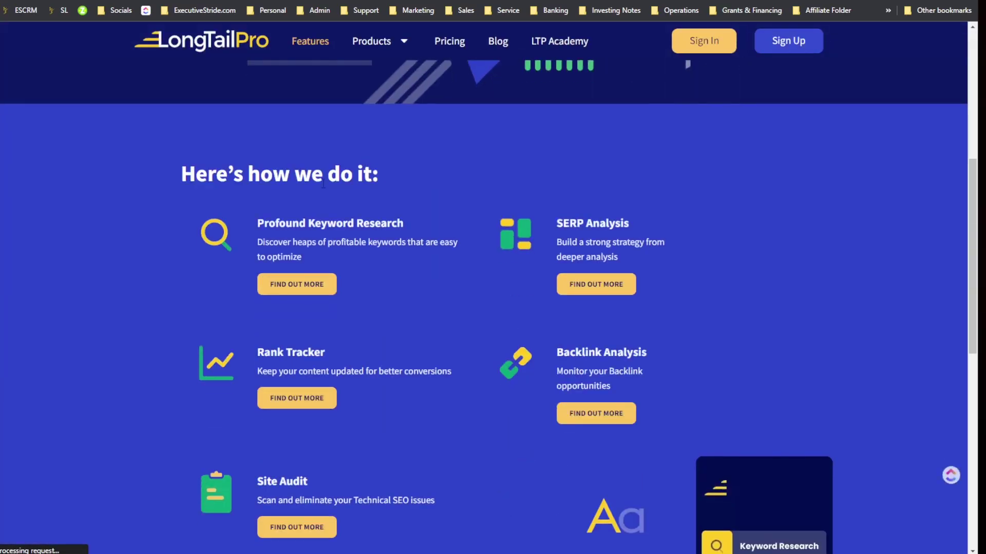
Step: Examine LongTailPro's feature descriptions for keyword research, SERP analysis, rank tracking and backlink analysis
drag(347, 223, 394, 225)
drag(283, 242, 368, 248)
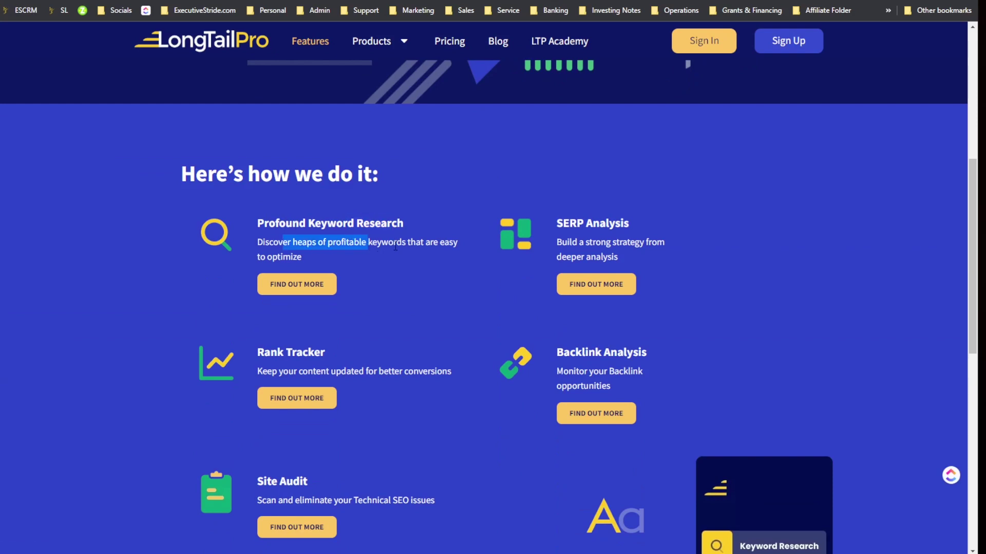
click(335, 255)
drag(577, 212, 642, 222)
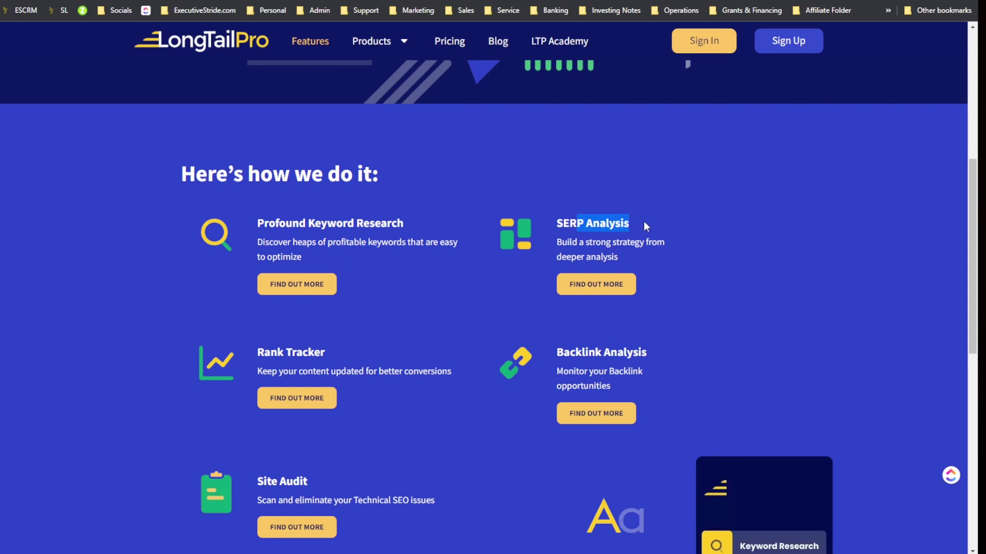
scroll(642, 223, down, 2)
drag(282, 235, 357, 239)
drag(557, 235, 657, 239)
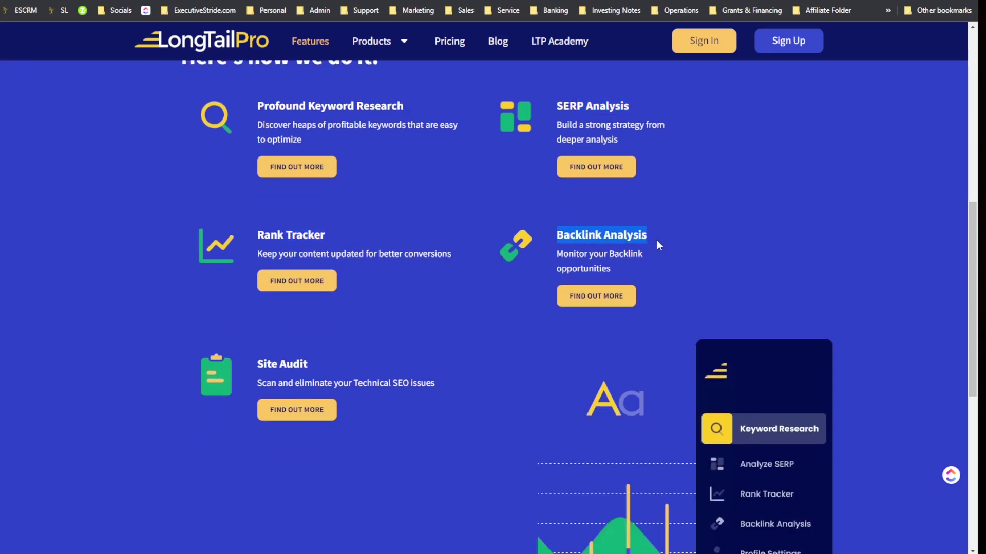
Step: Examine the Site Audit feature and the rest of LongTailPro's Features page, then return to the "Here's how we do it" section
drag(278, 364, 326, 358)
scroll(327, 356, down, 1)
scroll(327, 355, down, 2)
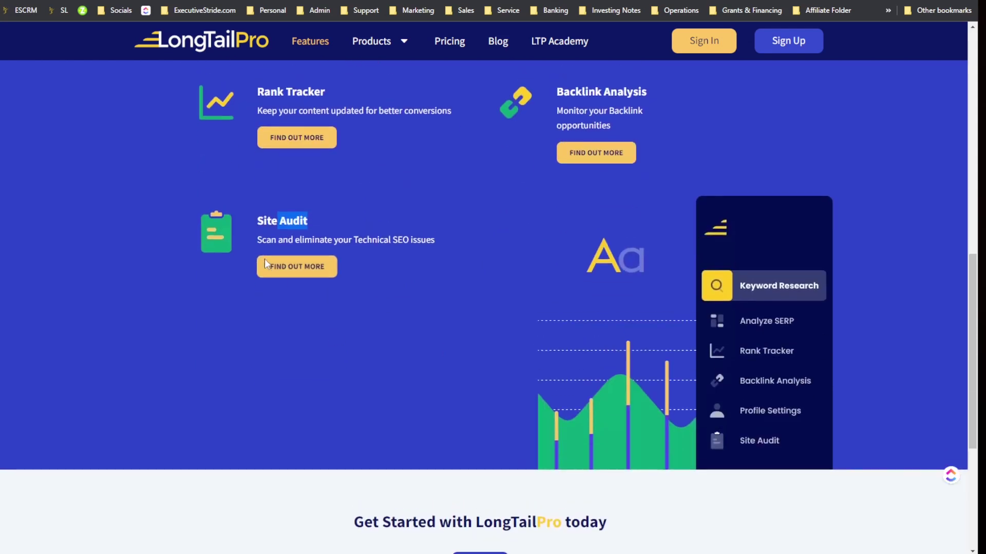
scroll(633, 277, up, 1)
scroll(648, 278, down, 4)
scroll(632, 315, down, 2)
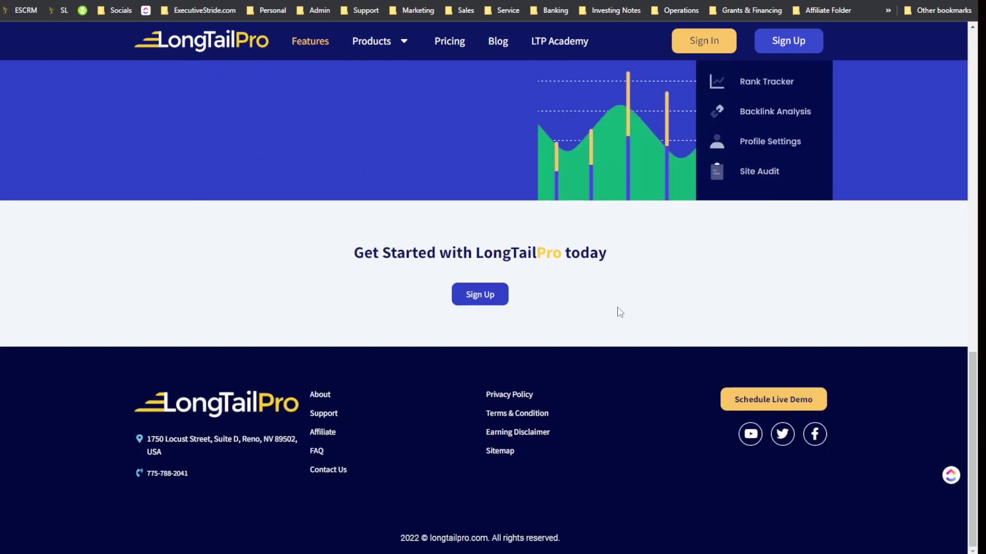
scroll(618, 310, up, 10)
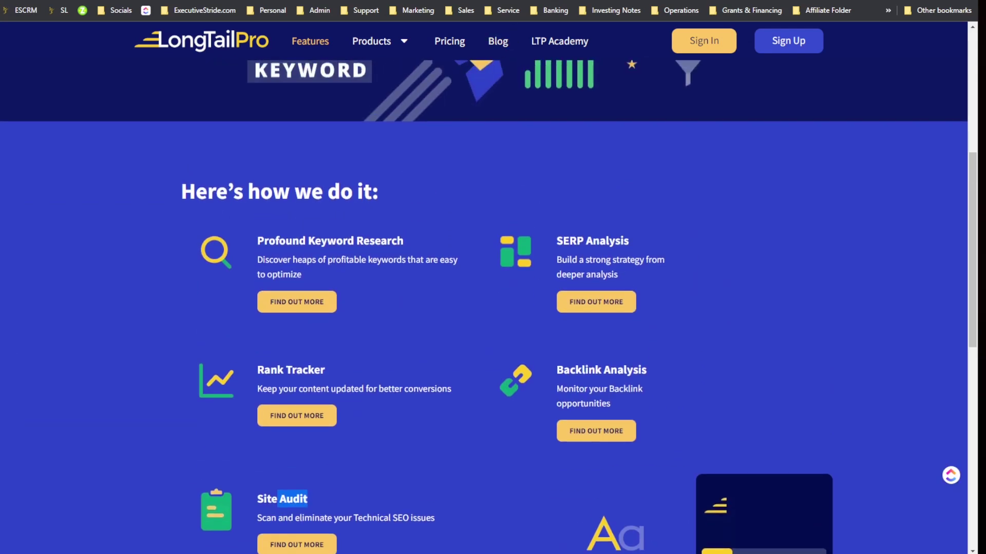
Step: Check the Seodity pricing page against LongTailPro's features, and highlight the Rank Tracker and Backlink Analysis headings on the LongTailPro page
key(alt+Tab)
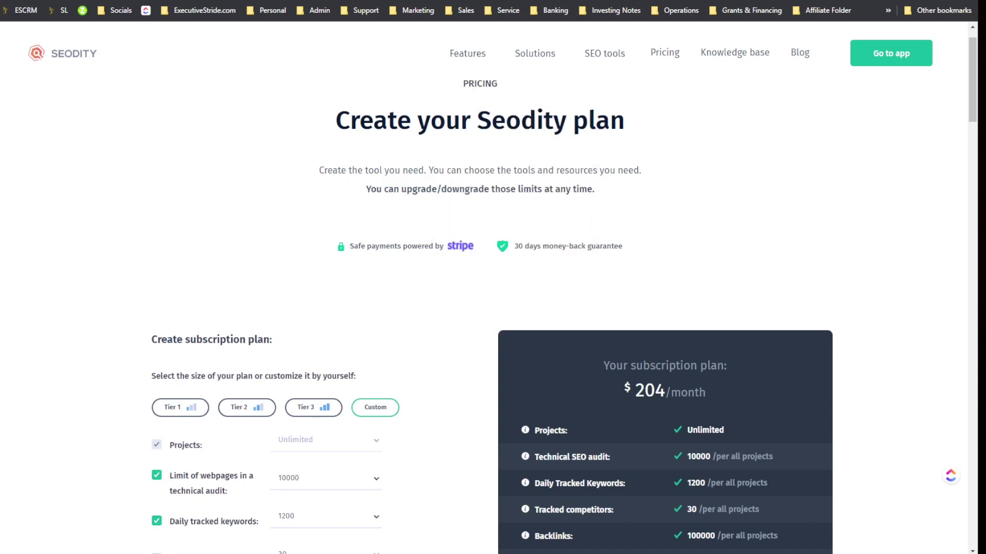
key(alt+Tab)
key(alt+Tab)
key(alt+Tab)
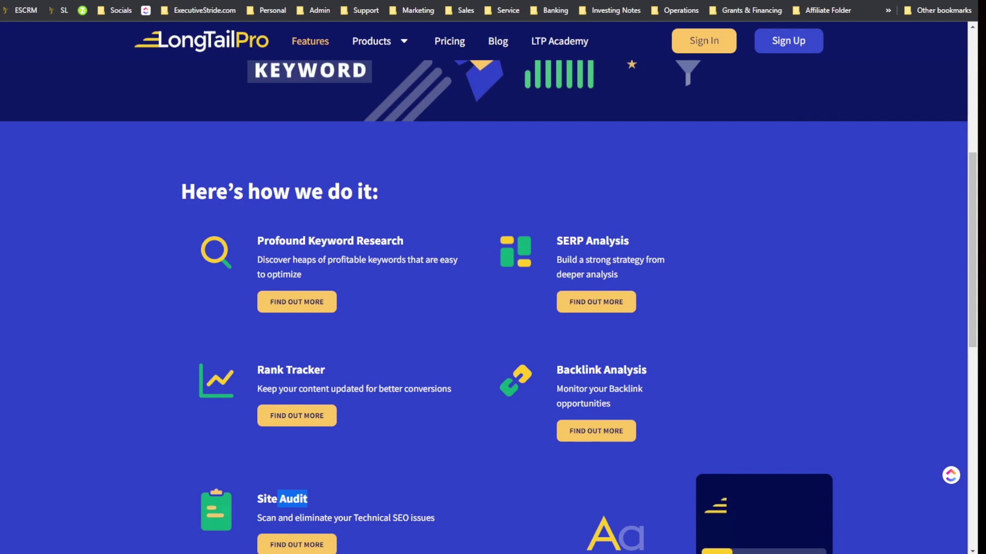
drag(257, 371, 420, 375)
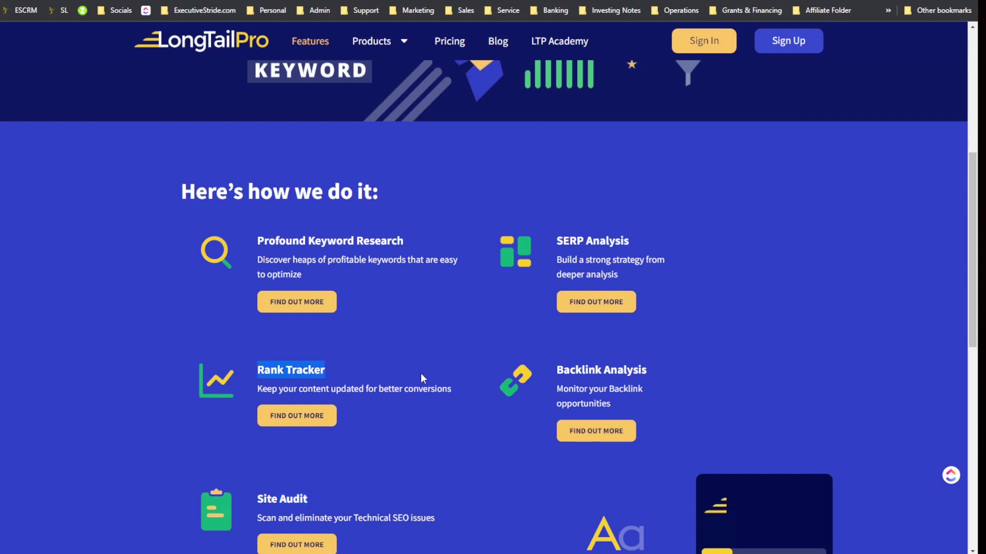
triple_click(628, 371)
Step: Switch to the LongTailPro home page and go down to its pricing plan comparison
key(alt+Tab)
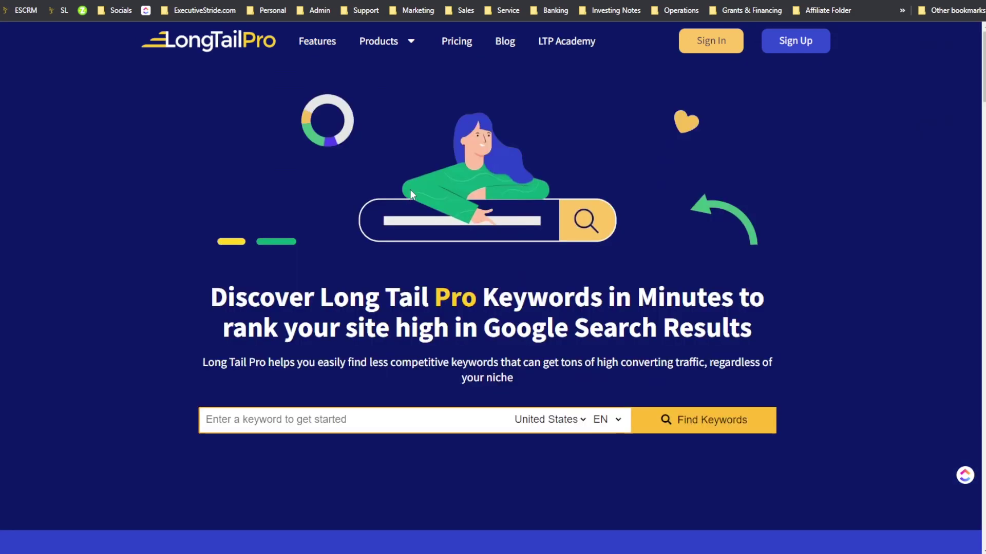
scroll(409, 195, down, 7)
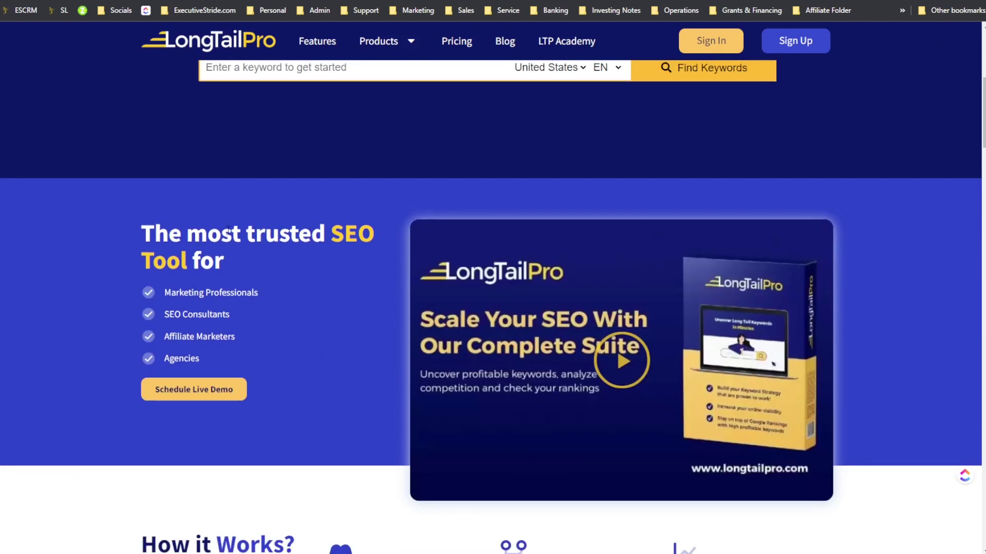
scroll(294, 260, down, 15)
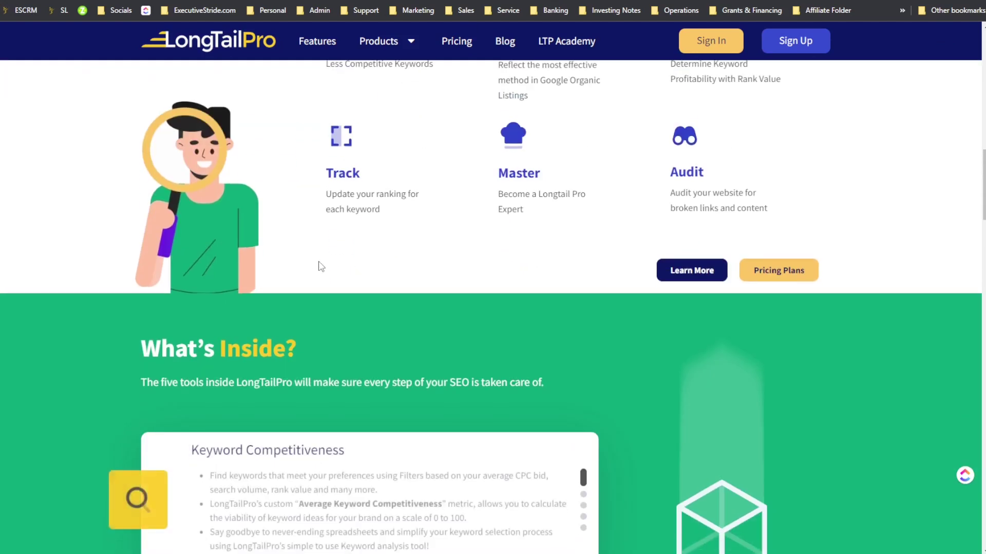
scroll(328, 277, down, 9)
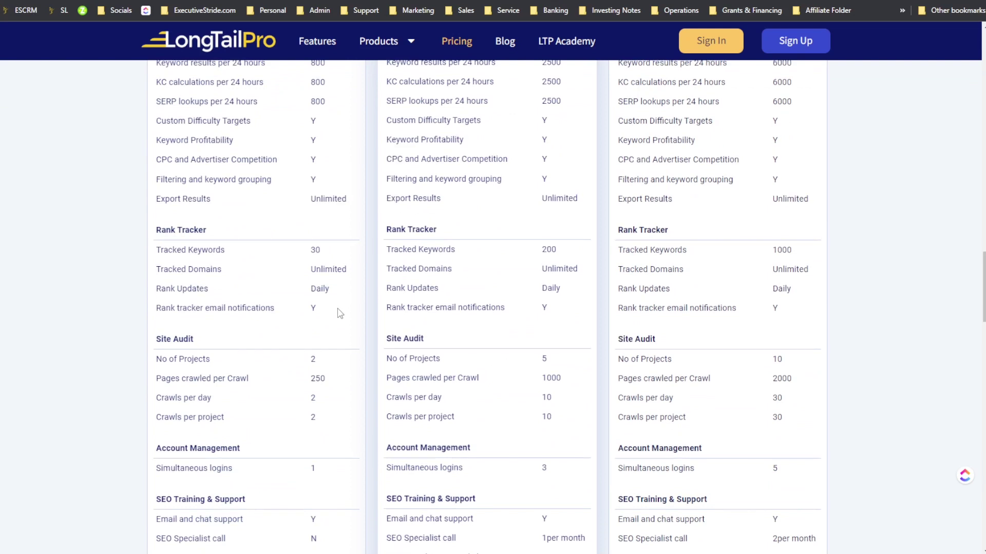
Step: Compare the keyword research, rank tracker, site audit and support limits of LongTailPro's Monthly Starter, Pro and Agency plans
scroll(327, 305, up, 1)
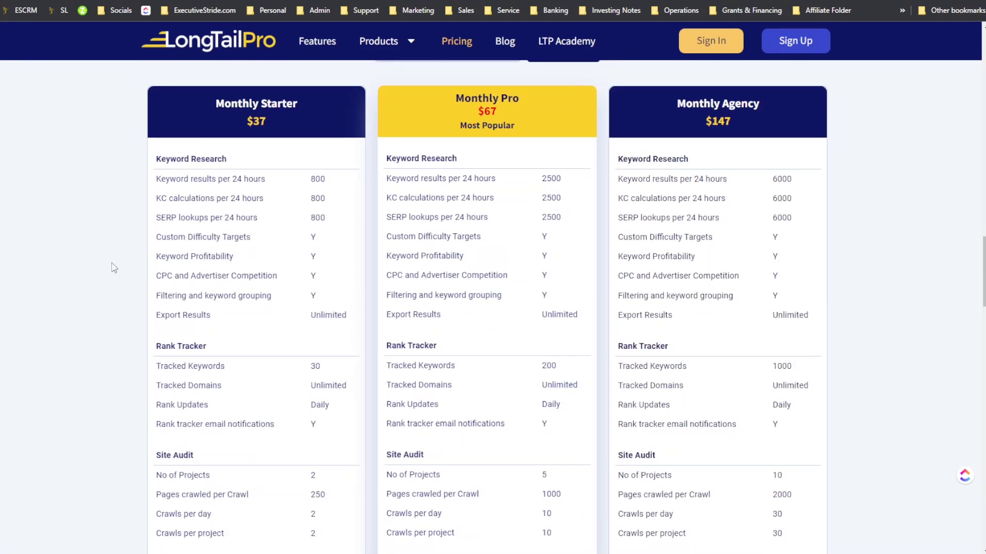
scroll(255, 201, down, 2)
scroll(267, 247, up, 5)
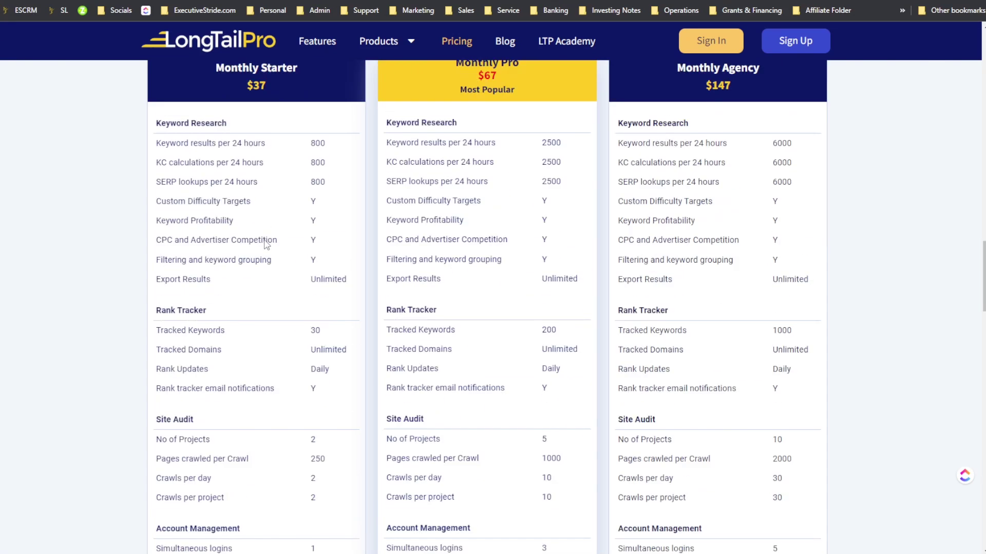
scroll(274, 273, down, 2)
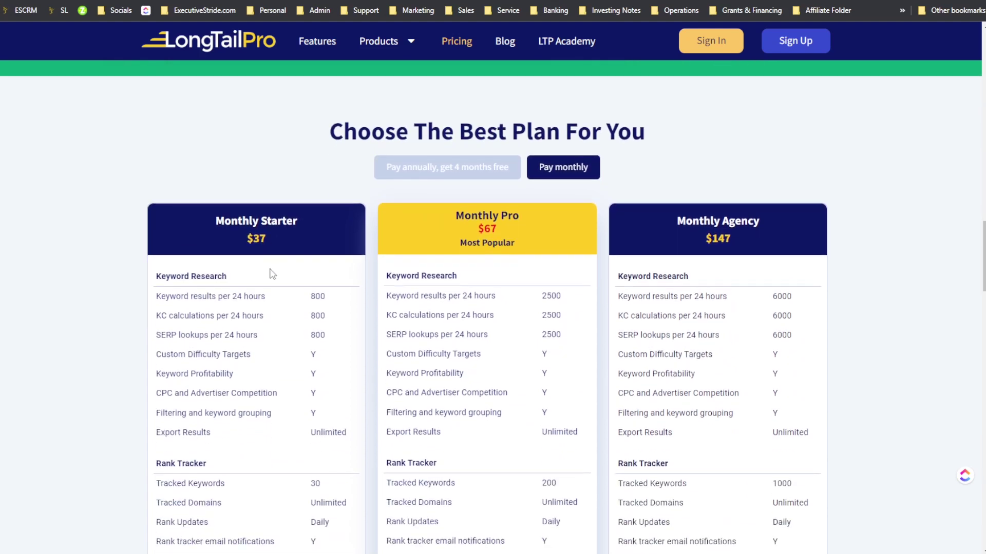
scroll(249, 288, down, 2)
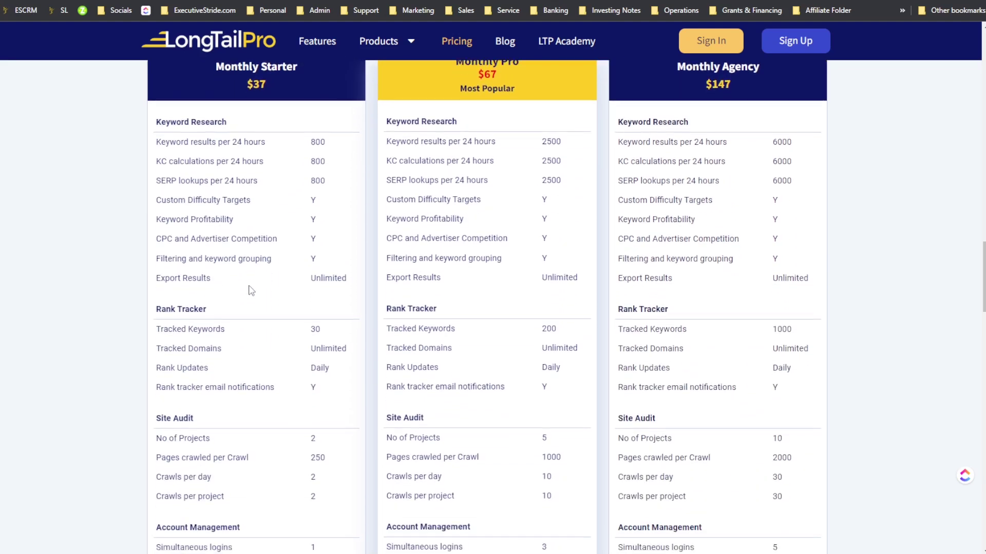
scroll(254, 247, down, 4)
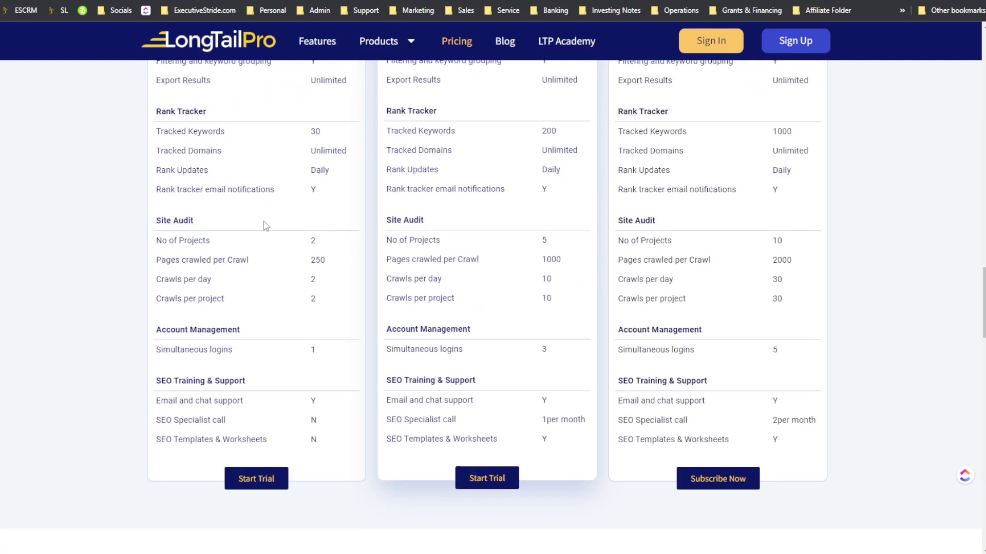
scroll(267, 231, up, 4)
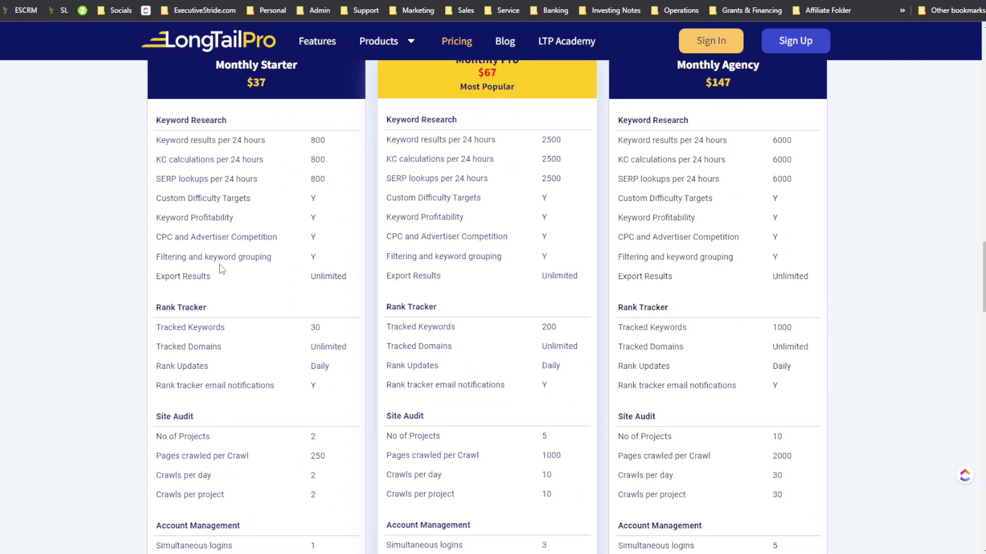
scroll(221, 239, up, 4)
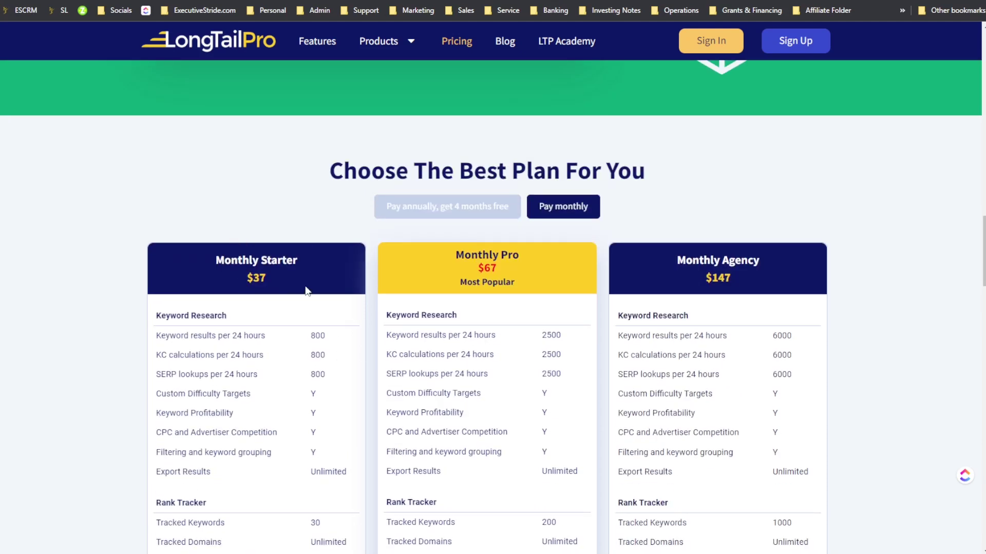
scroll(345, 372, down, 3)
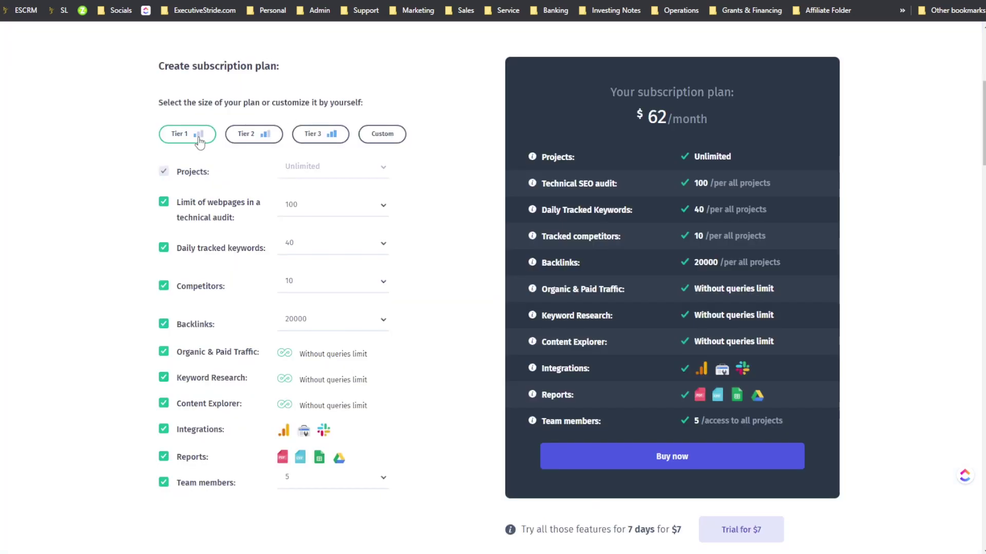
Step: On the Seodity pricing page, select Tier 2, Tier 3 and Tier 1 in turn, and highlight the Tier 1 monthly price
click(257, 135)
click(329, 134)
click(177, 134)
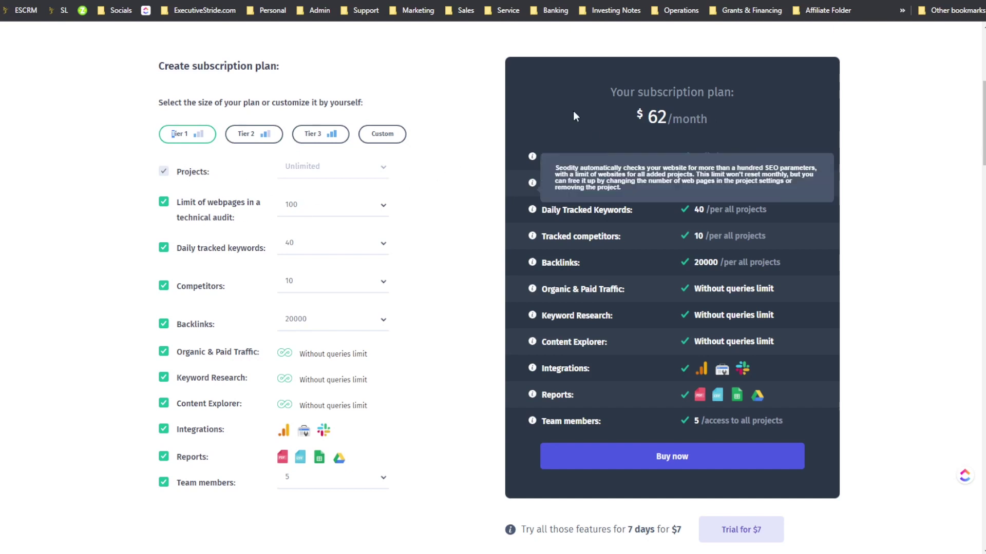
drag(638, 121, 697, 137)
click(687, 113)
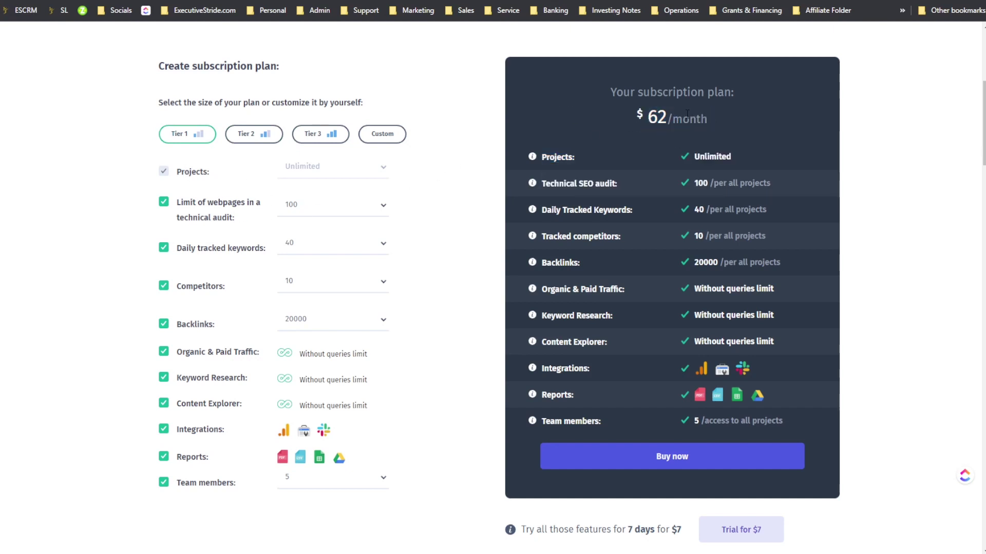
double_click(657, 117)
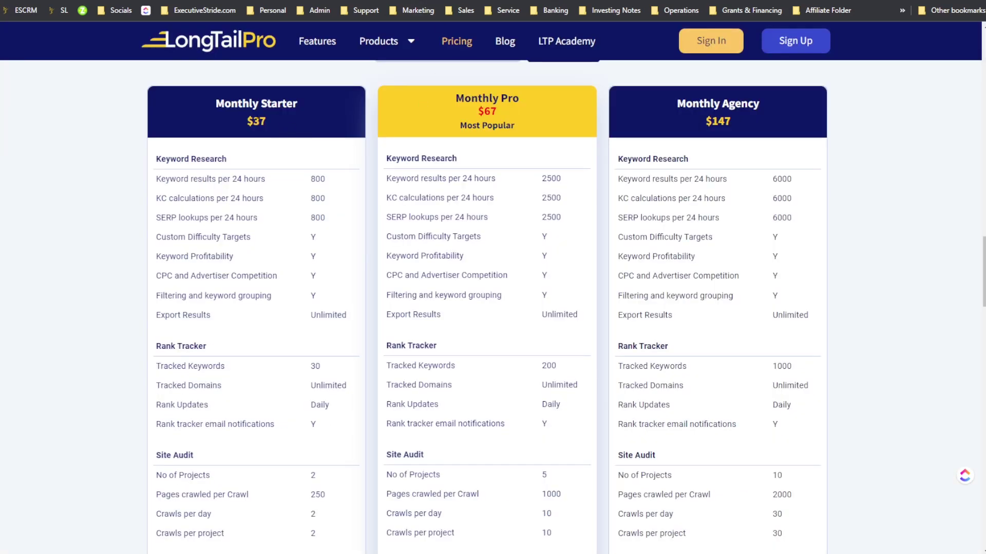
Step: Return to LongTailPro's monthly plans and highlight the Monthly Pro and Monthly Agency prices
click(269, 116)
scroll(268, 116, down, 2)
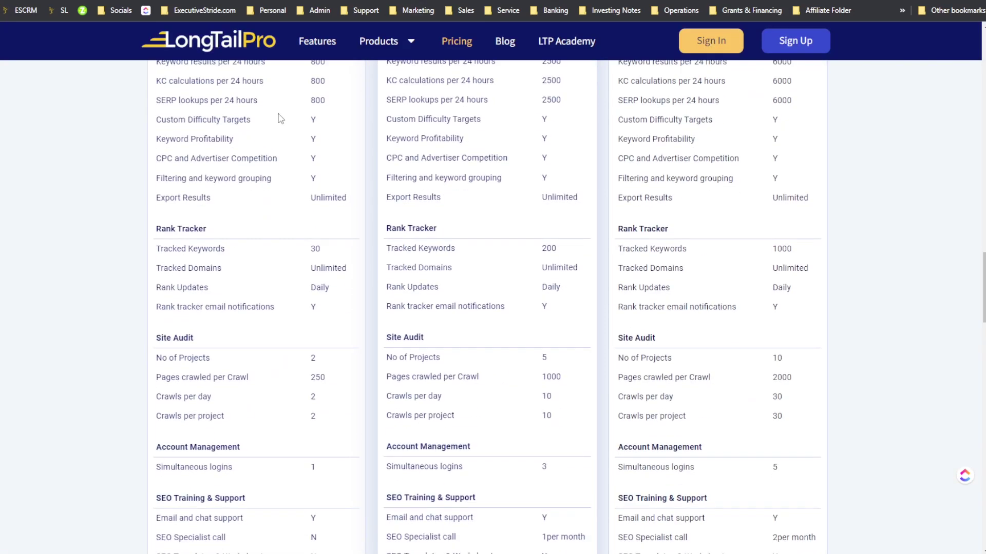
scroll(261, 120, up, 3)
drag(476, 145, 548, 155)
drag(698, 157, 733, 161)
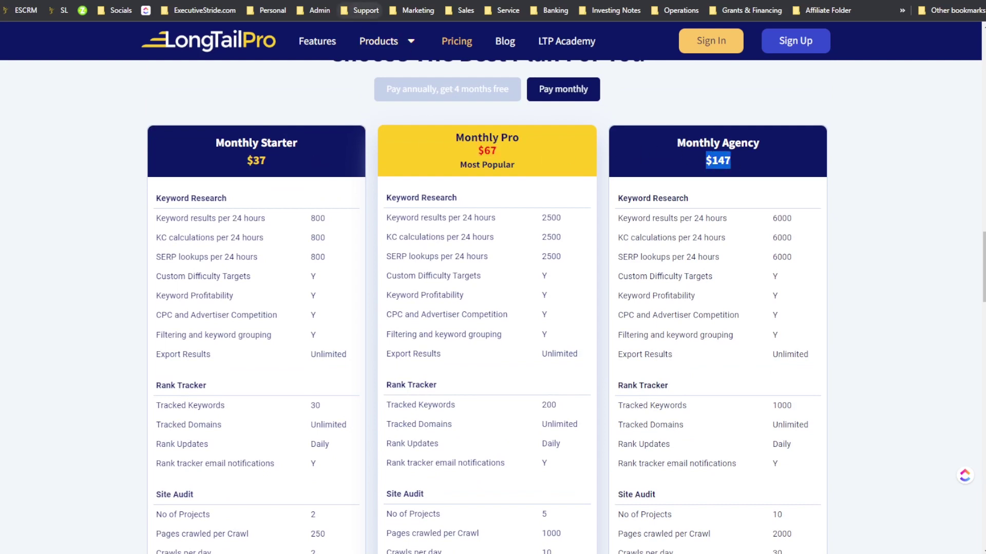
Step: Switch back to Seodity's plan builder and select Tier 2, Tier 3 and Tier 1 in turn to compare their prices
click(363, 0)
click(269, 136)
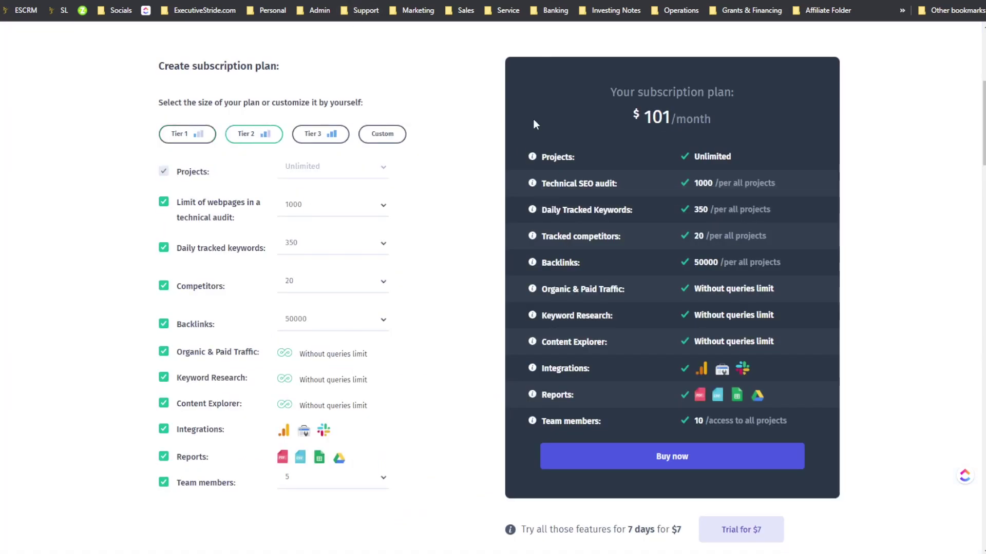
click(321, 136)
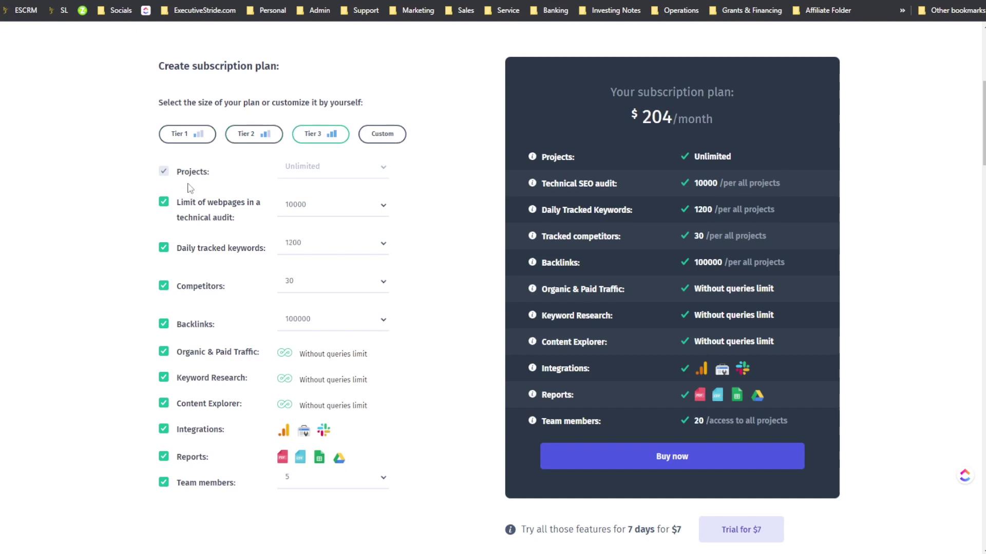
click(186, 135)
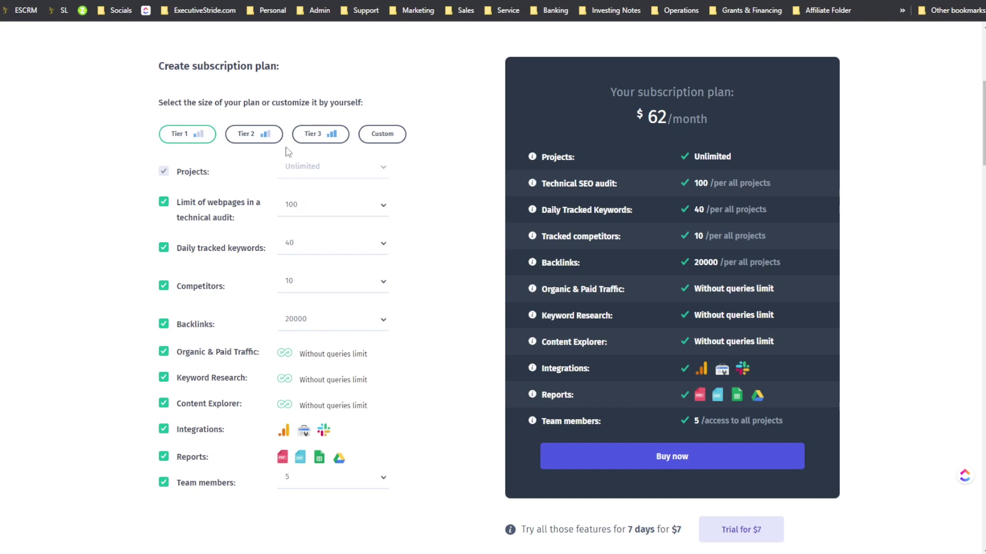
Step: View Tier 3 and the Custom plan, check the options for the technical audit webpage limit, and reselect Tier 1
click(306, 140)
click(382, 137)
click(367, 203)
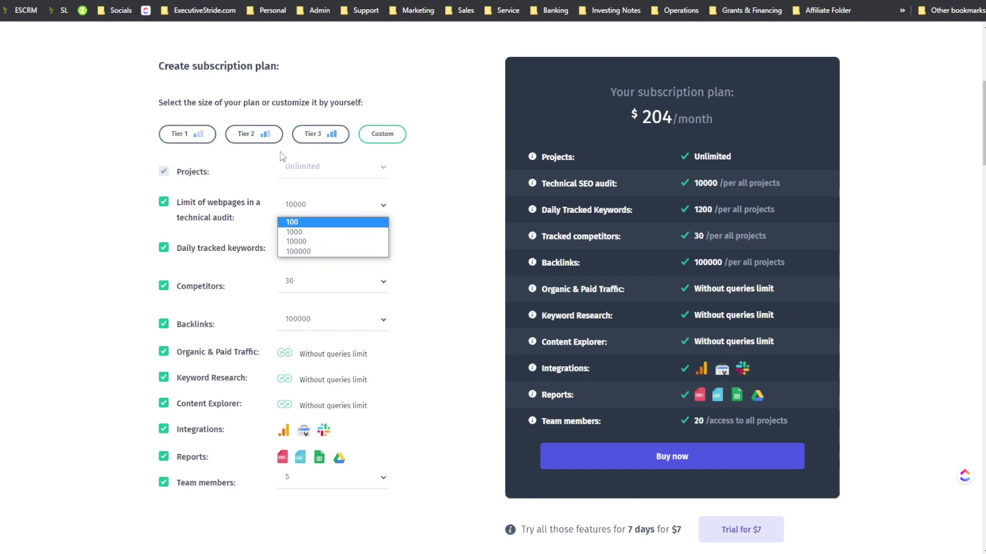
click(345, 163)
click(206, 140)
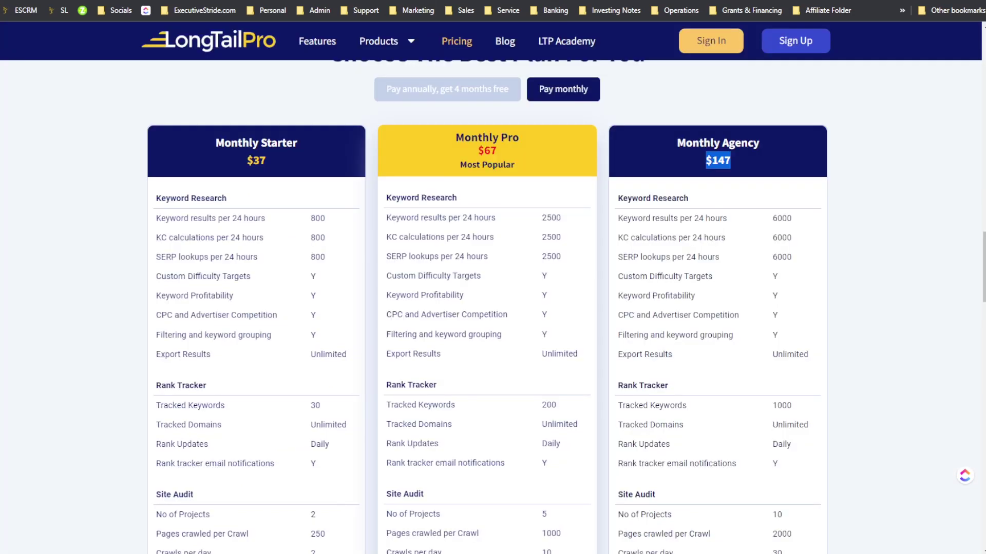
Step: Switch to LongTailPro's pricing and review the monthly plans' limits down to the site audit and support sections
click(552, 168)
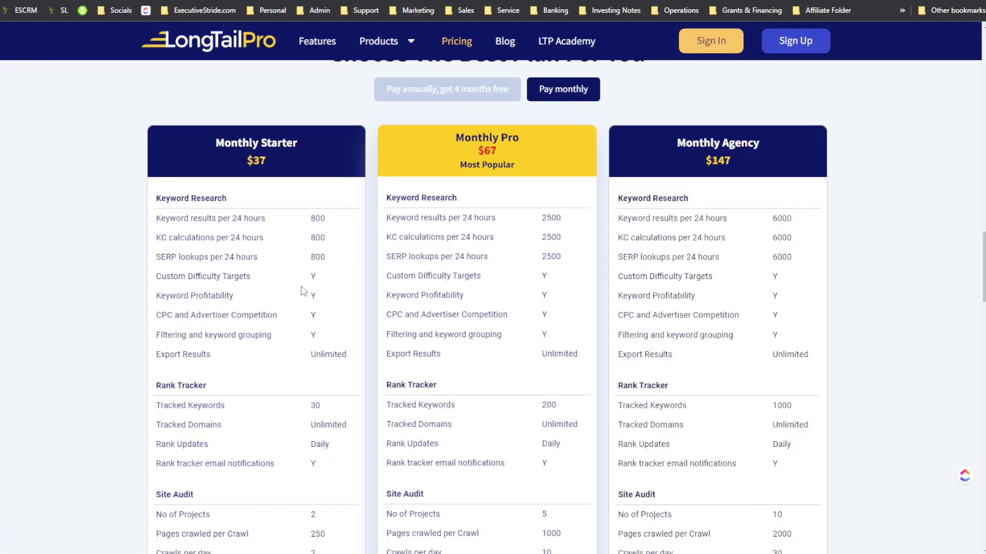
scroll(301, 290, down, 1)
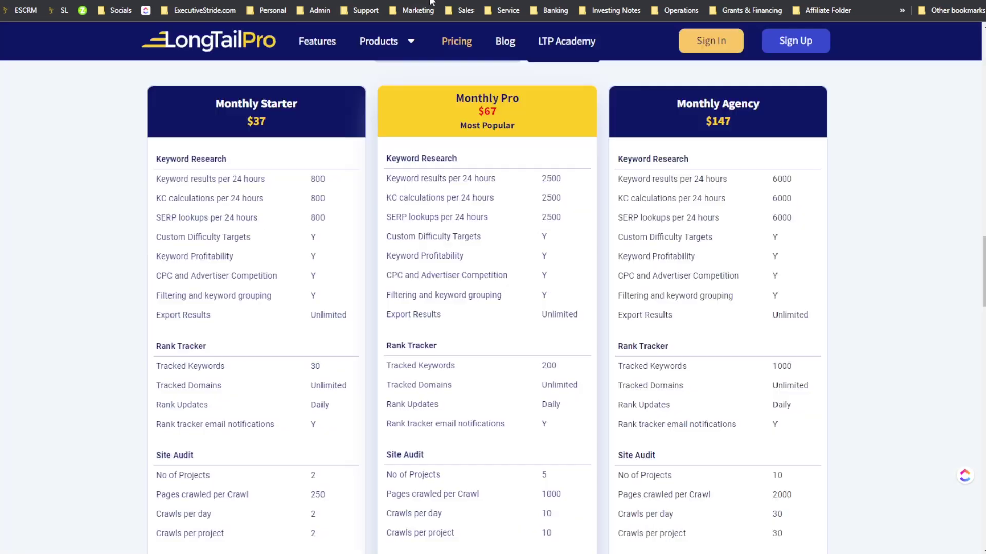
scroll(256, 300, down, 2)
scroll(237, 313, down, 6)
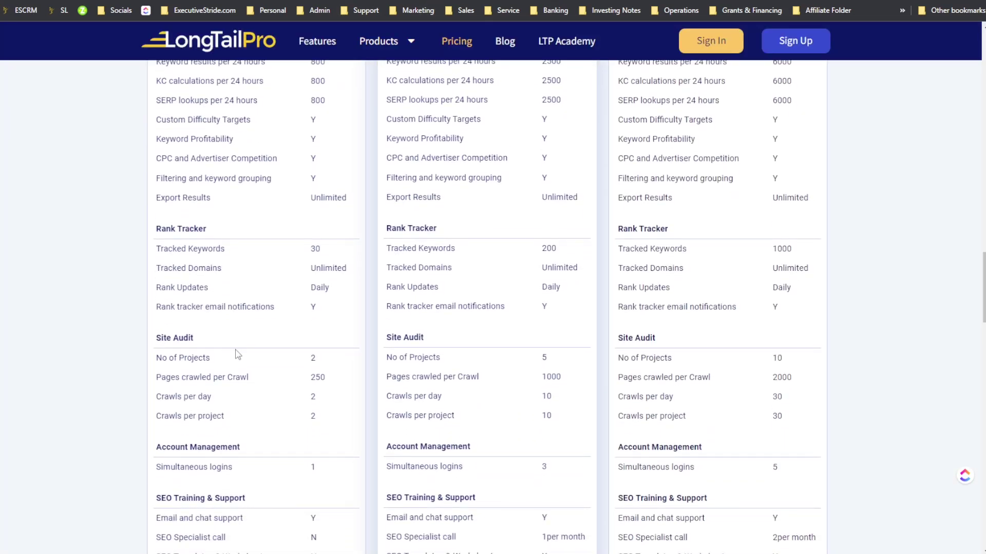
scroll(204, 322, up, 11)
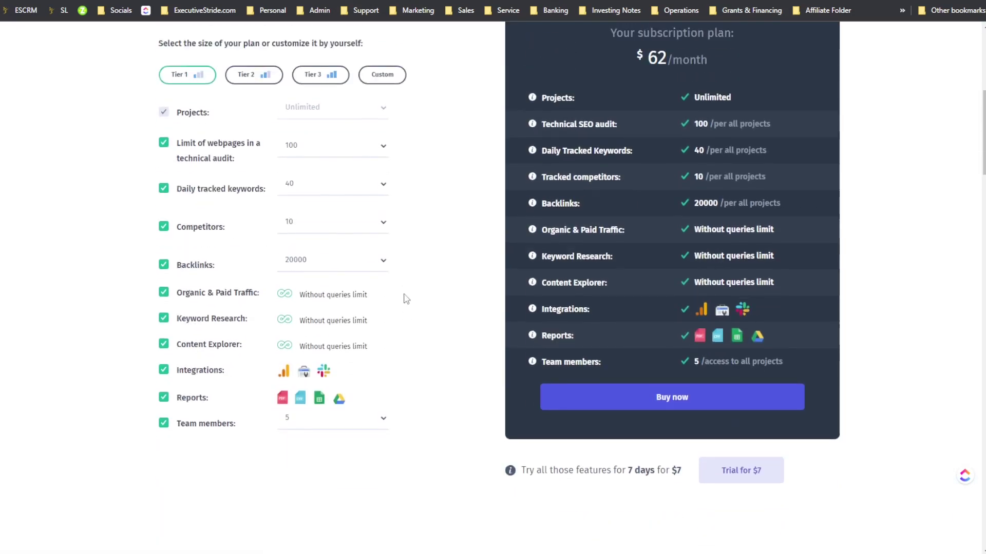
Step: Review Seodity's Tier 1 plan limits against LongTailPro's keyword research and rank tracker limits
scroll(404, 267, up, 1)
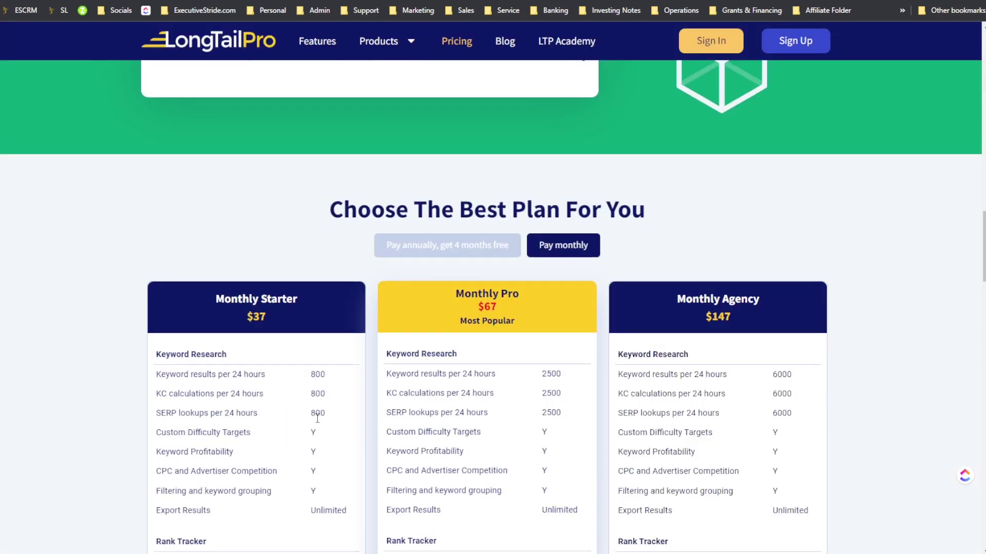
scroll(242, 383, down, 5)
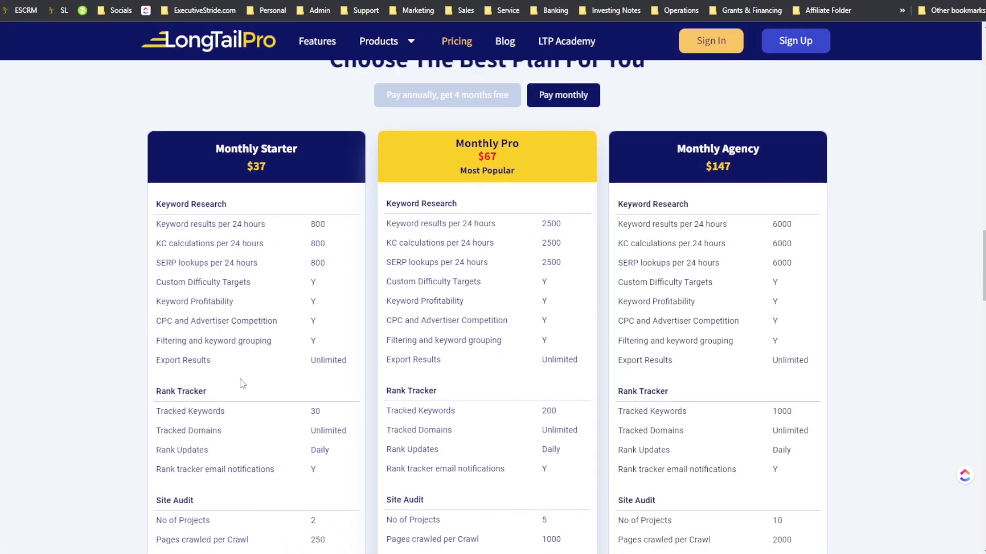
scroll(380, 491, down, 1)
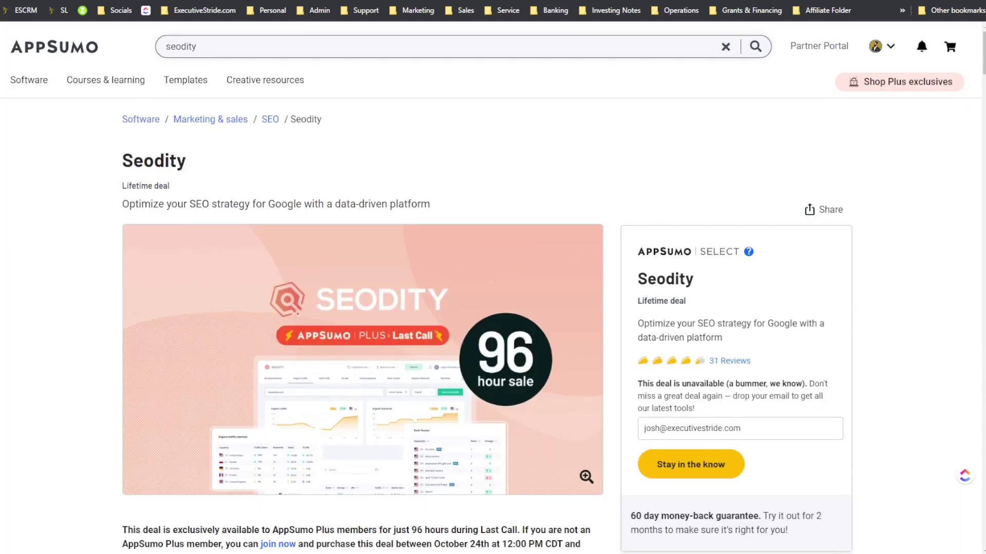
Step: Read the introduction of Seodity's AppSumo lifetime deal page down to the at-a-glance section
scroll(526, 204, down, 4)
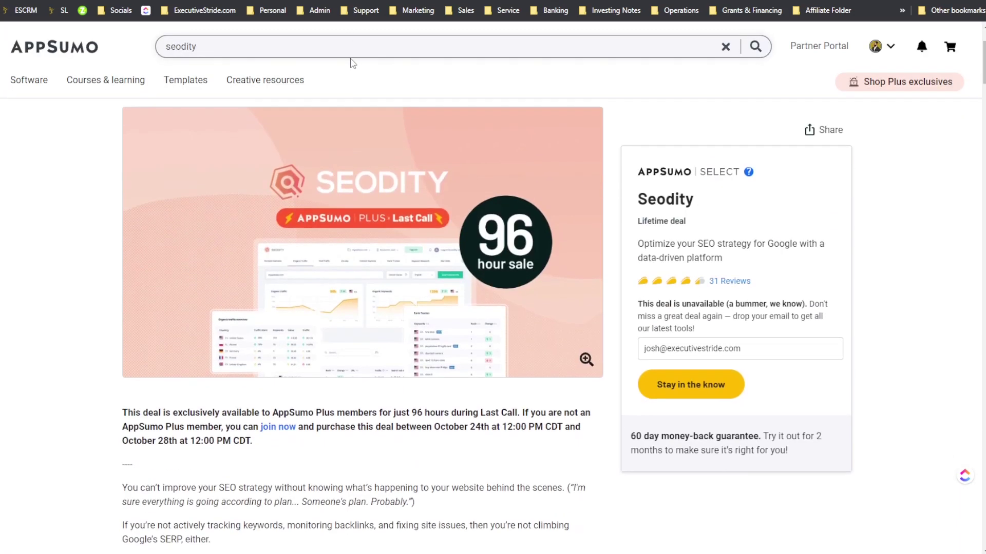
scroll(525, 204, up, 6)
scroll(247, 242, down, 4)
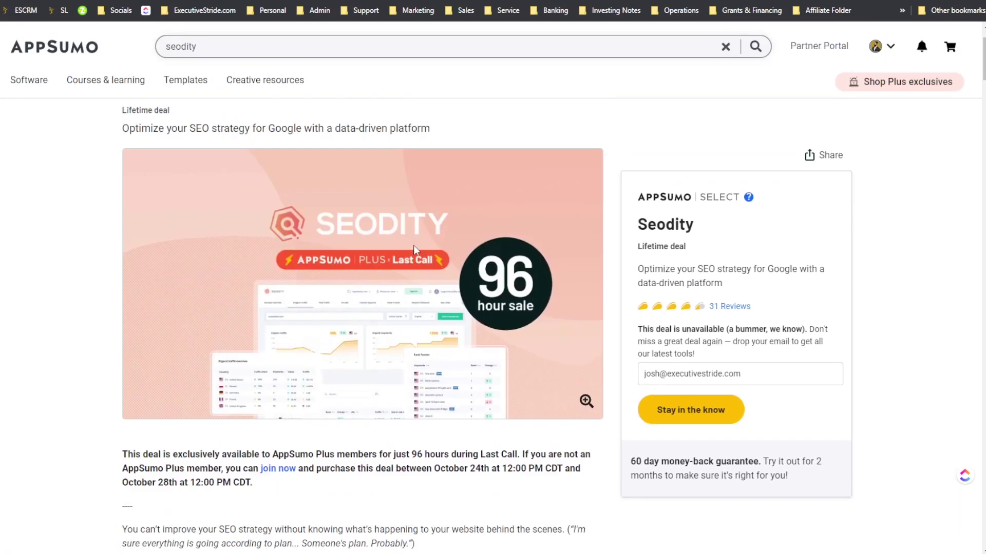
scroll(418, 238, down, 2)
scroll(549, 257, up, 2)
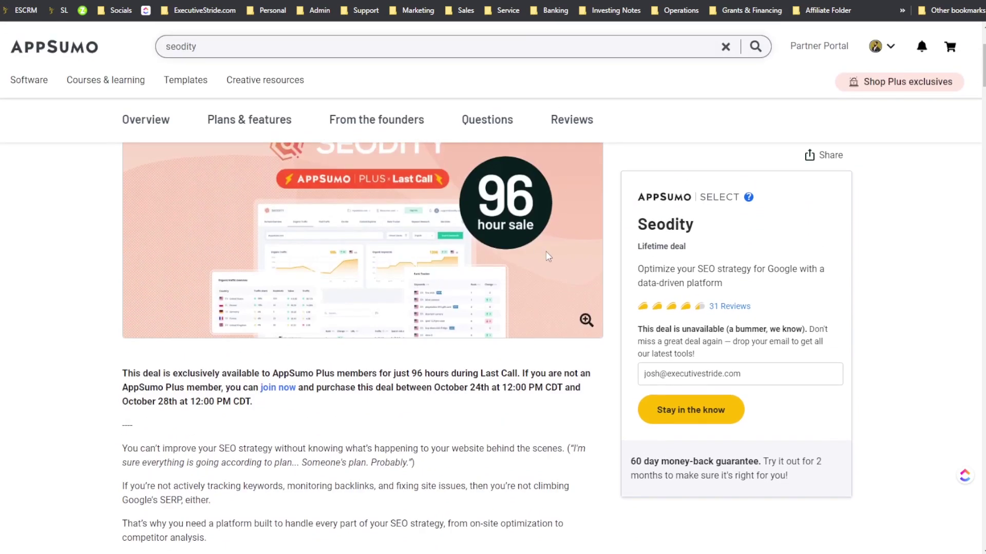
scroll(510, 213, down, 12)
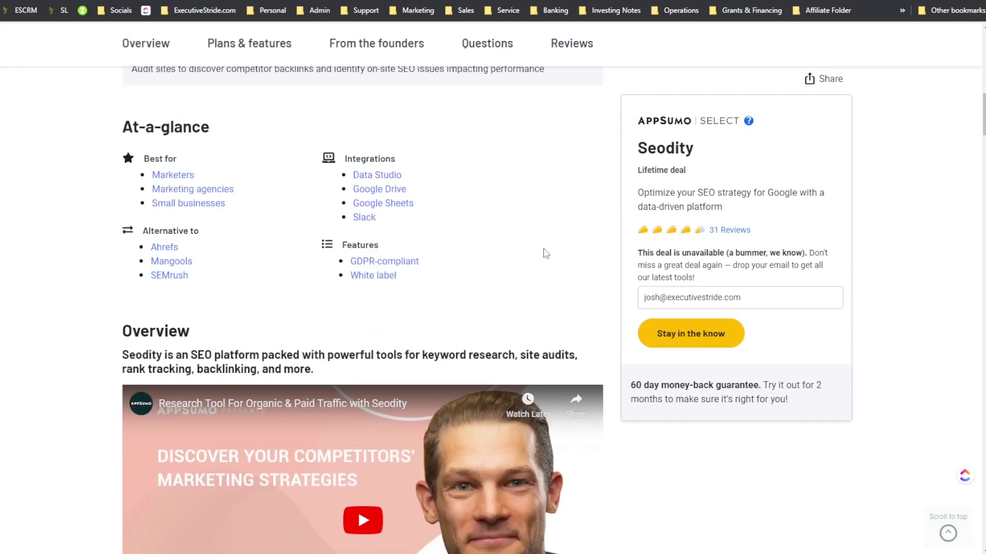
Step: Review the Seodity deal's overview of organic traffic, backlink, on-site audit and rank tracking features
scroll(545, 266, down, 12)
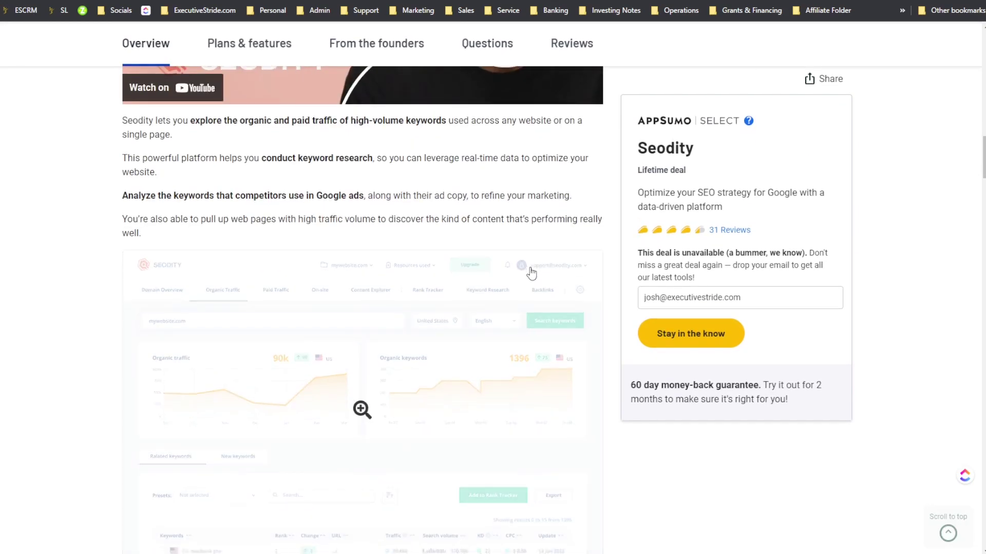
scroll(531, 273, down, 6)
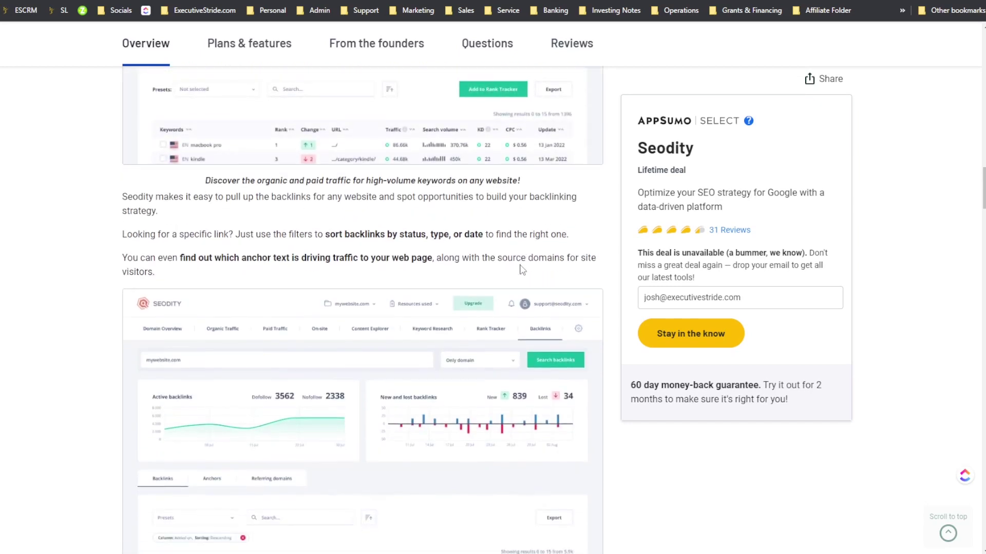
scroll(521, 274, down, 1)
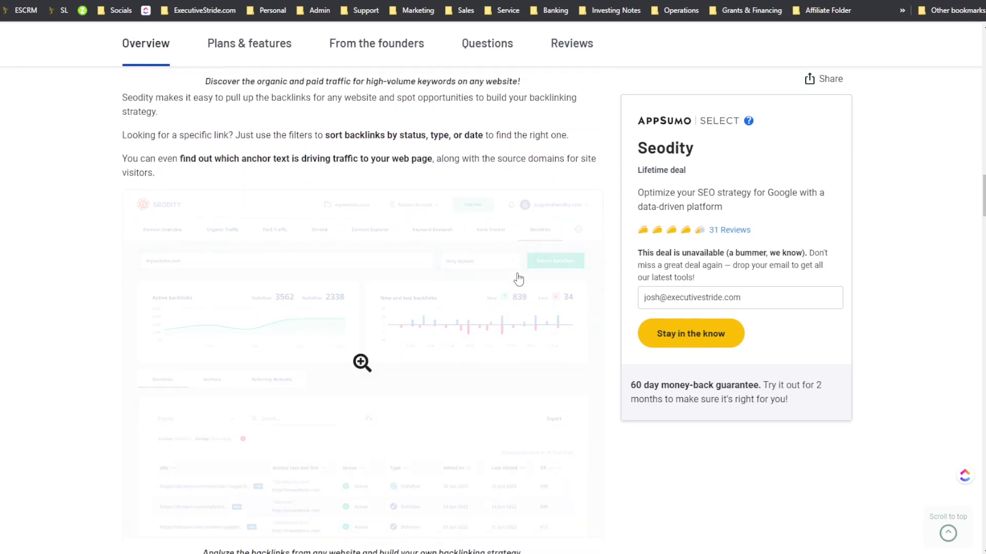
scroll(518, 277, down, 2)
scroll(506, 324, down, 1)
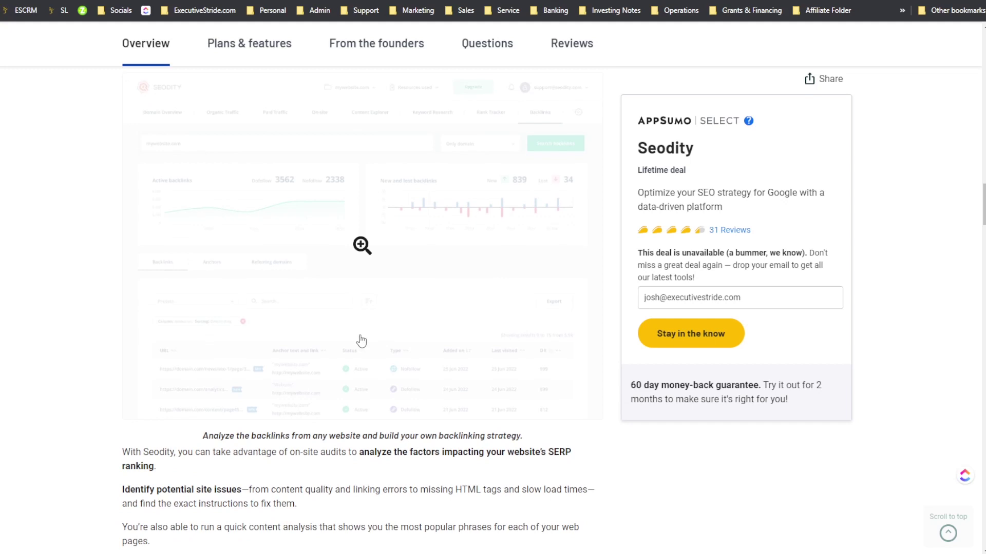
scroll(394, 367, down, 6)
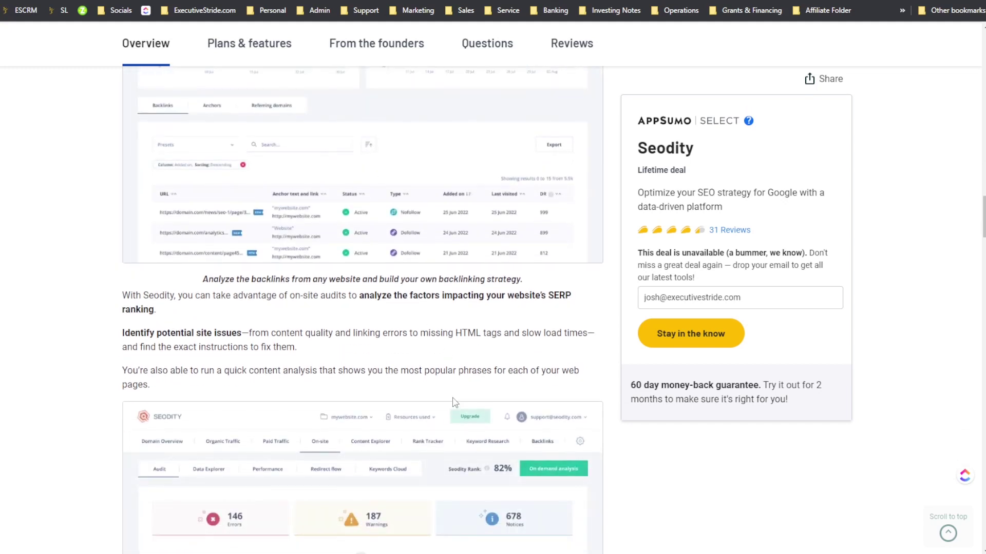
scroll(420, 403, down, 3)
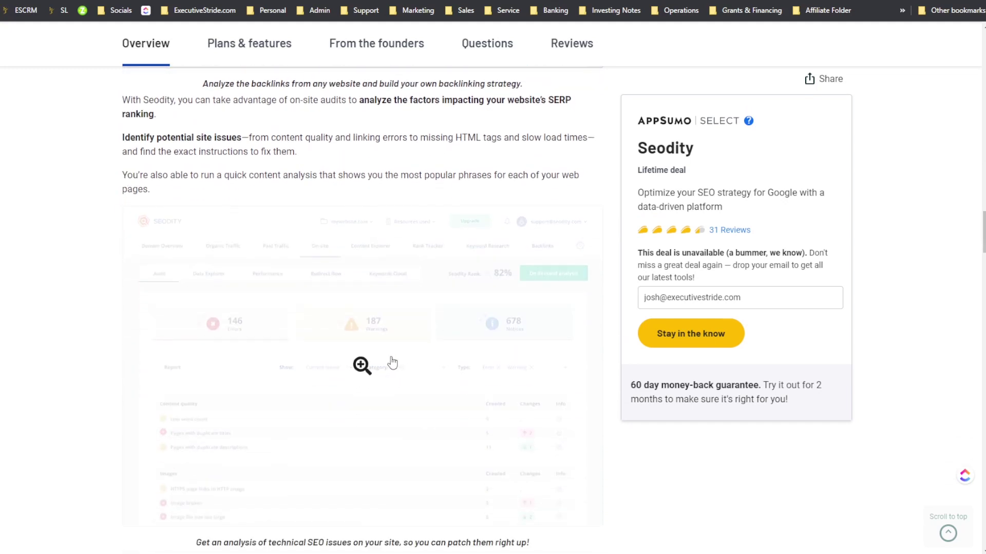
scroll(409, 330, down, 20)
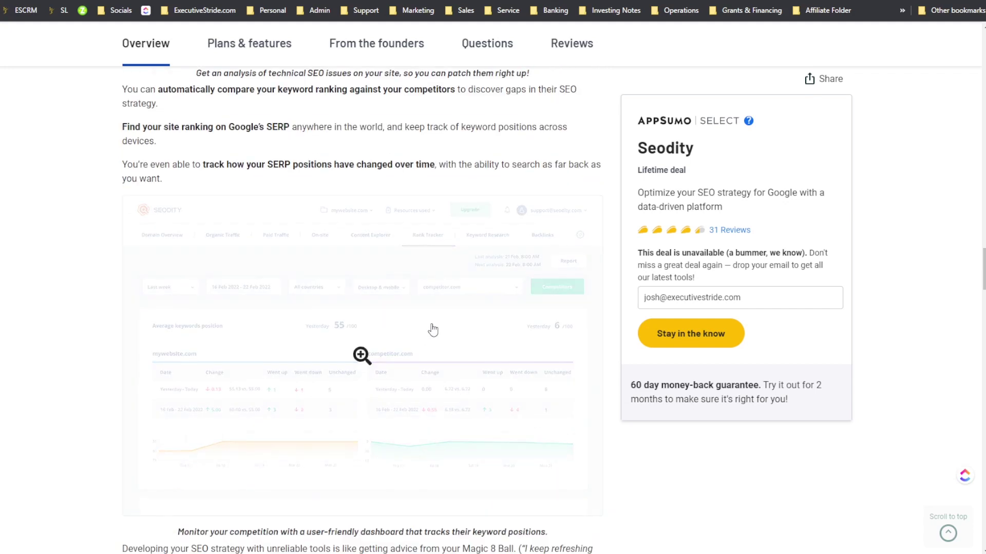
Step: Examine the Seodity deal's included features and the limits of License Tiers 1, 2 and 3
scroll(436, 334, up, 20)
scroll(445, 334, down, 5)
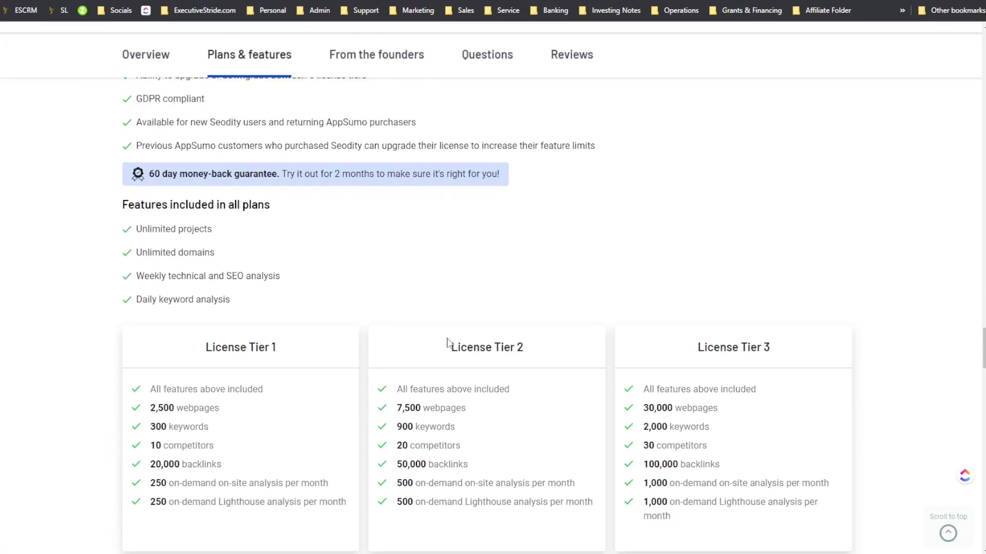
scroll(444, 334, down, 2)
scroll(413, 341, up, 7)
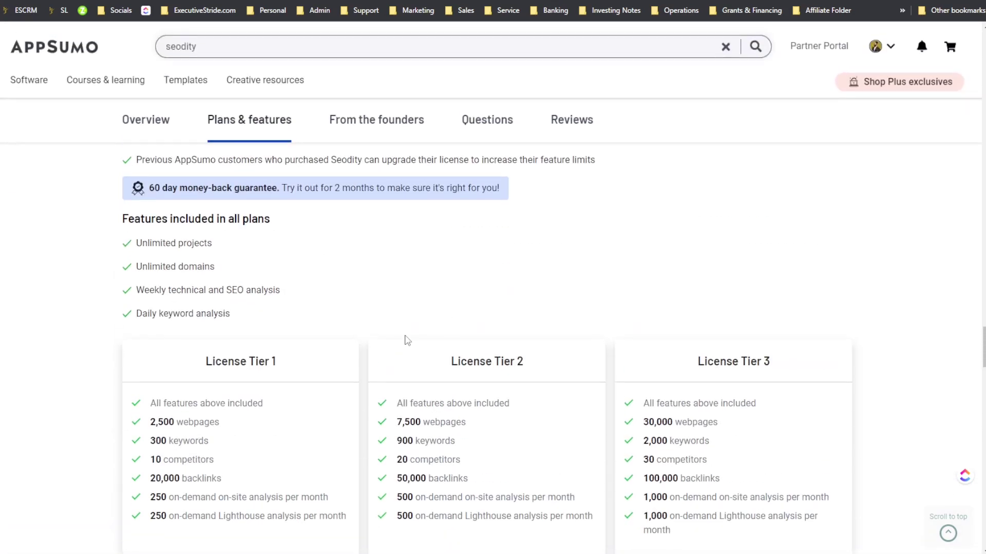
scroll(249, 392, down, 5)
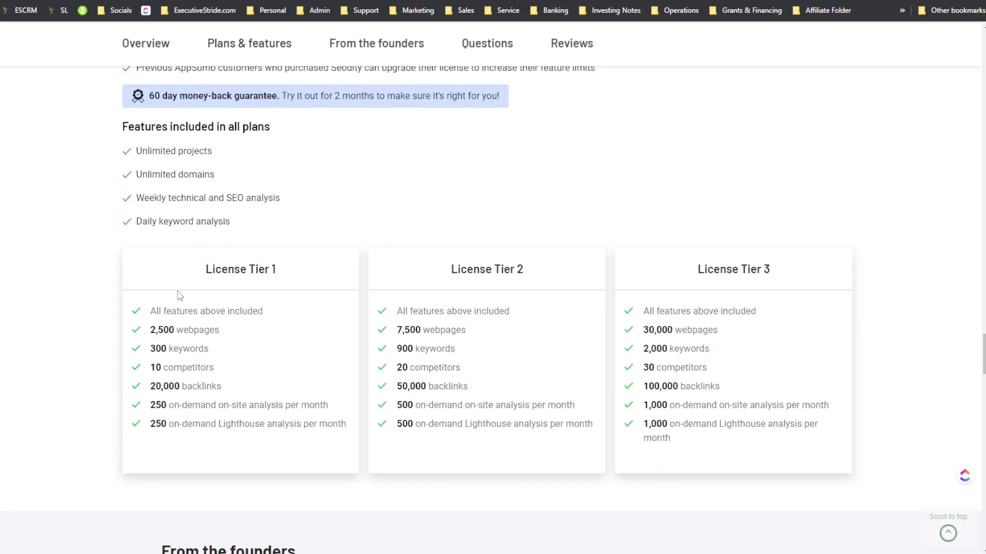
drag(212, 269, 287, 264)
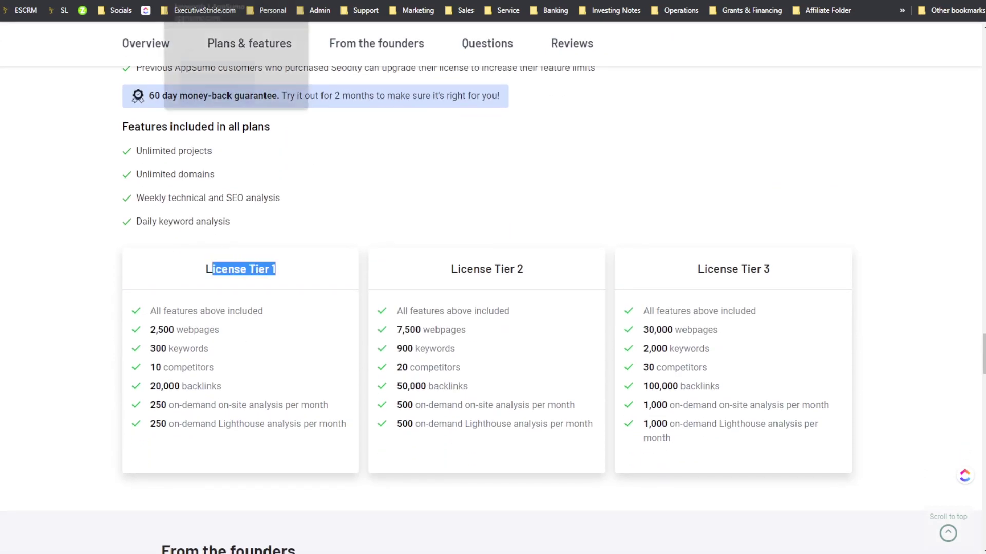
Step: Switch to LongTailPro's AppSumo deal page and skim its overview down to the founders' section
click(251, 0)
scroll(270, 218, down, 15)
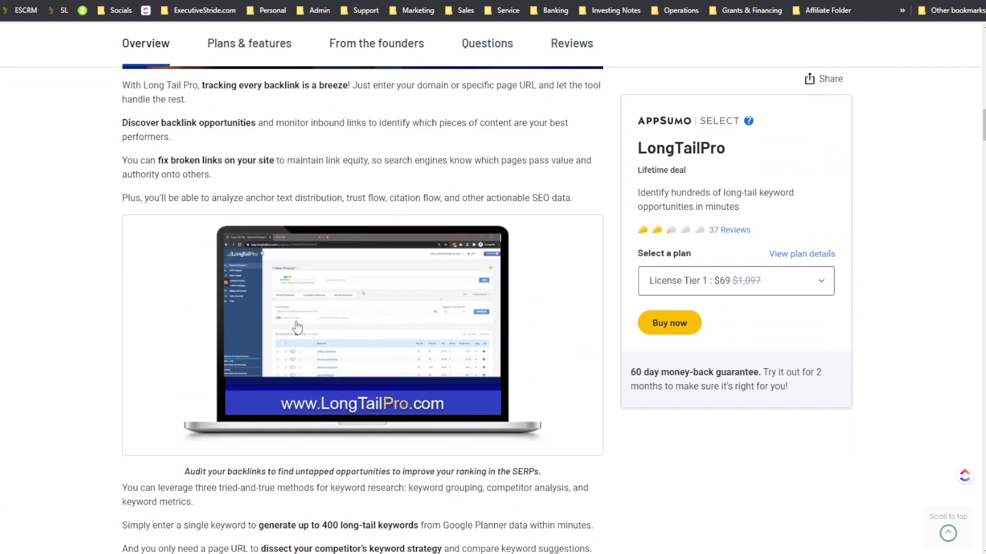
scroll(308, 305, down, 20)
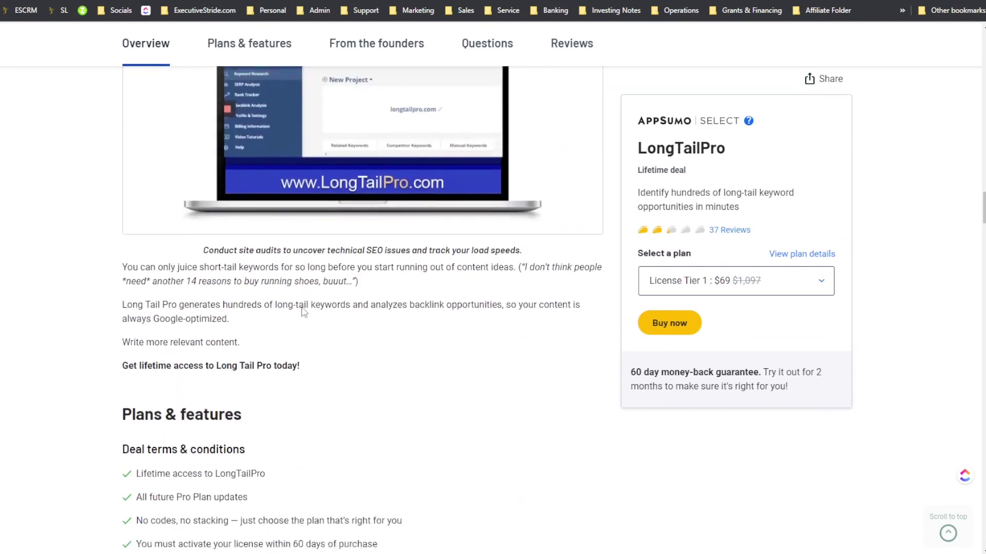
scroll(309, 307, up, 12)
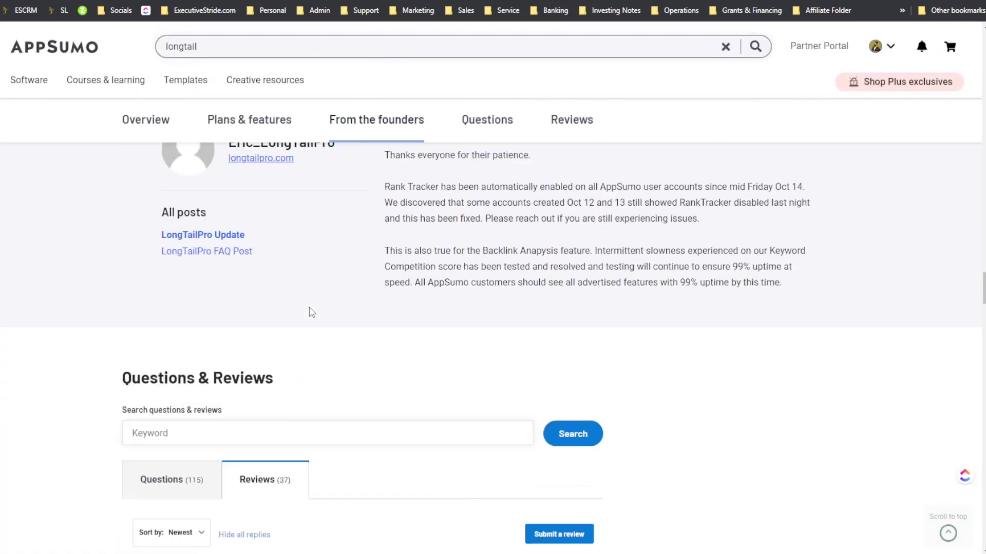
Step: Examine LongTailPro's included features and license tier prices, comparing them with Seodity's license tiers
scroll(282, 330, down, 3)
scroll(280, 329, up, 3)
scroll(280, 328, up, 3)
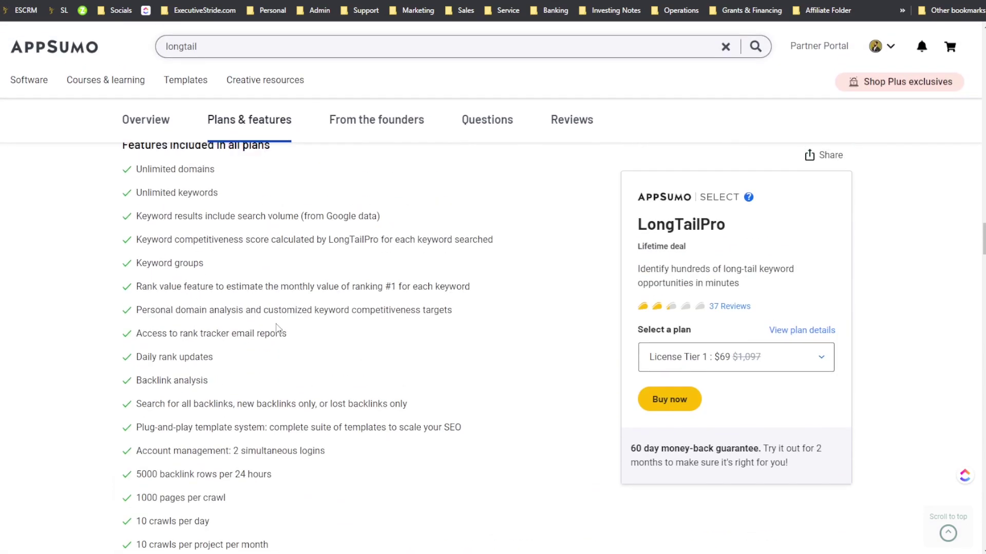
scroll(254, 270, down, 3)
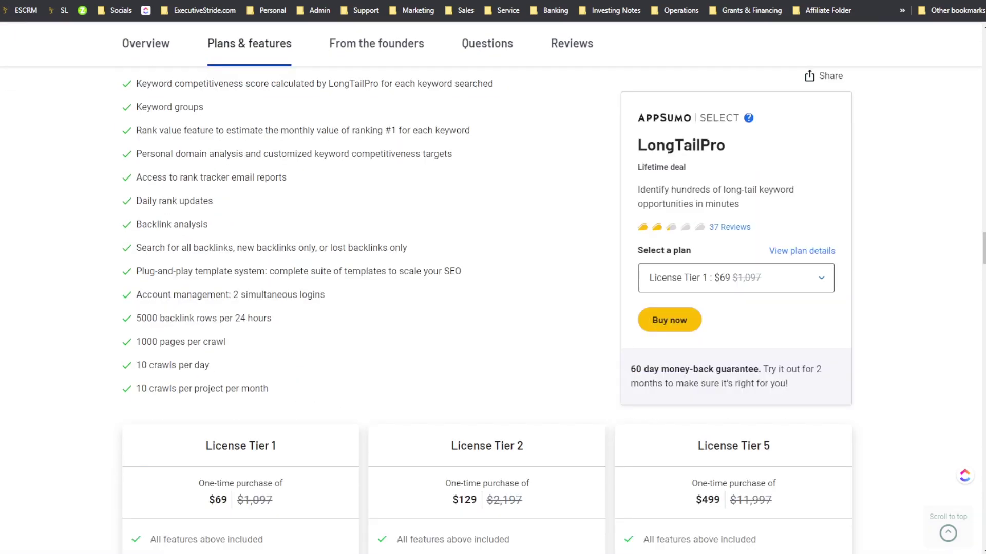
scroll(492, 308, down, 6)
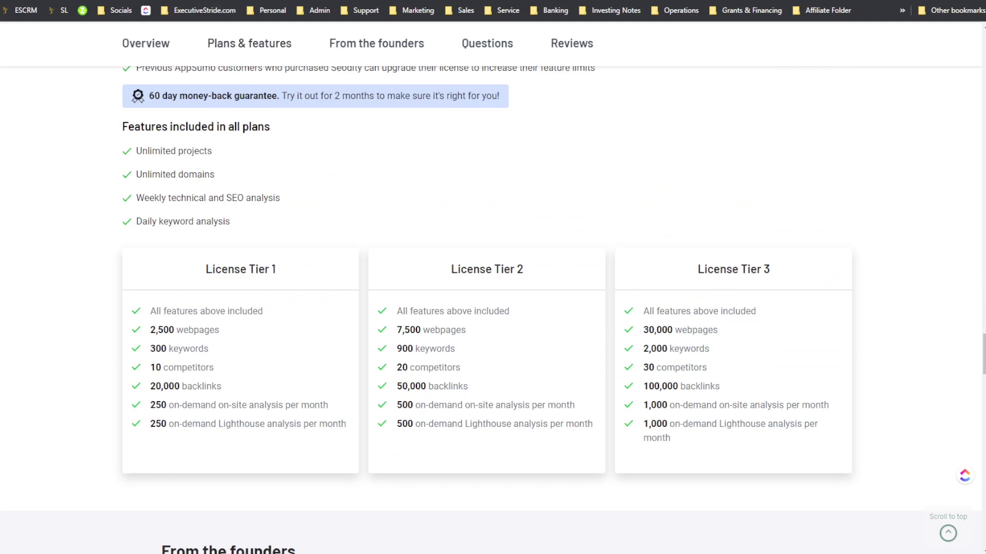
click(221, 1)
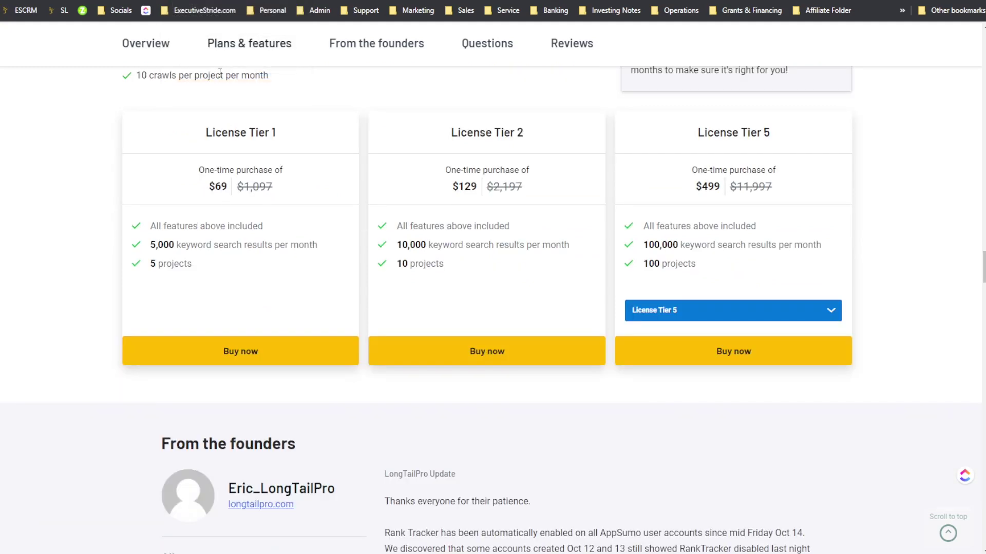
scroll(220, 72, up, 6)
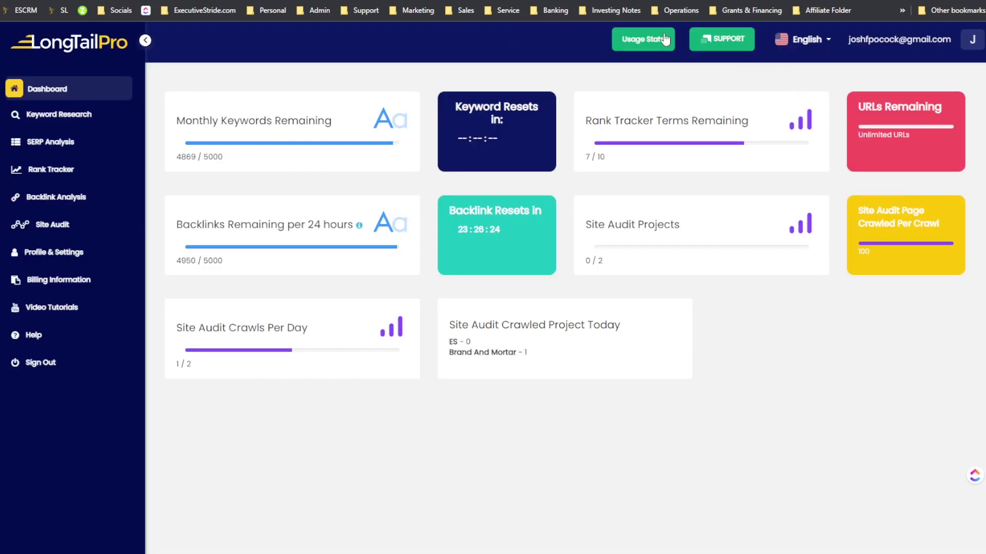
Step: View the usage stats from the LongTailPro dashboard to check the remaining allowances, and close them
click(663, 39)
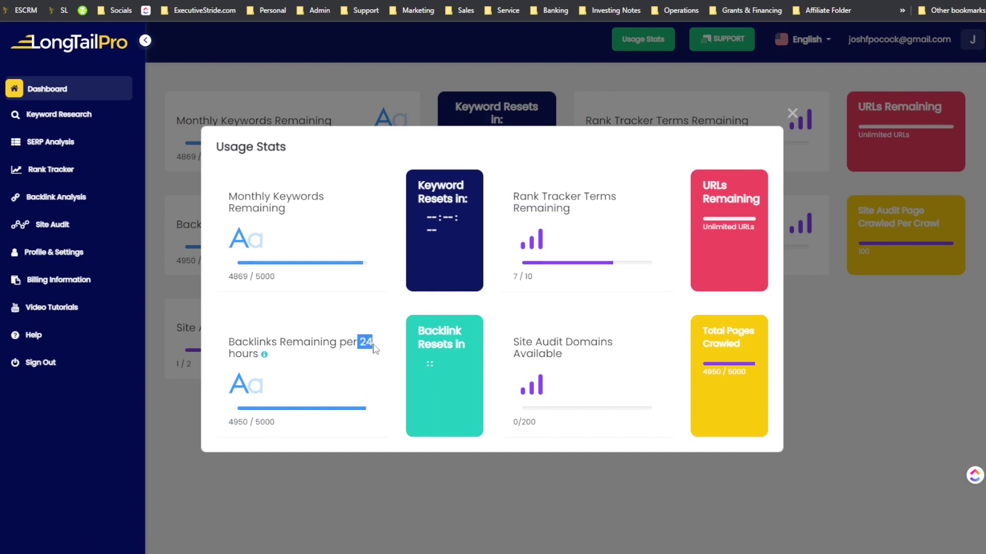
click(792, 114)
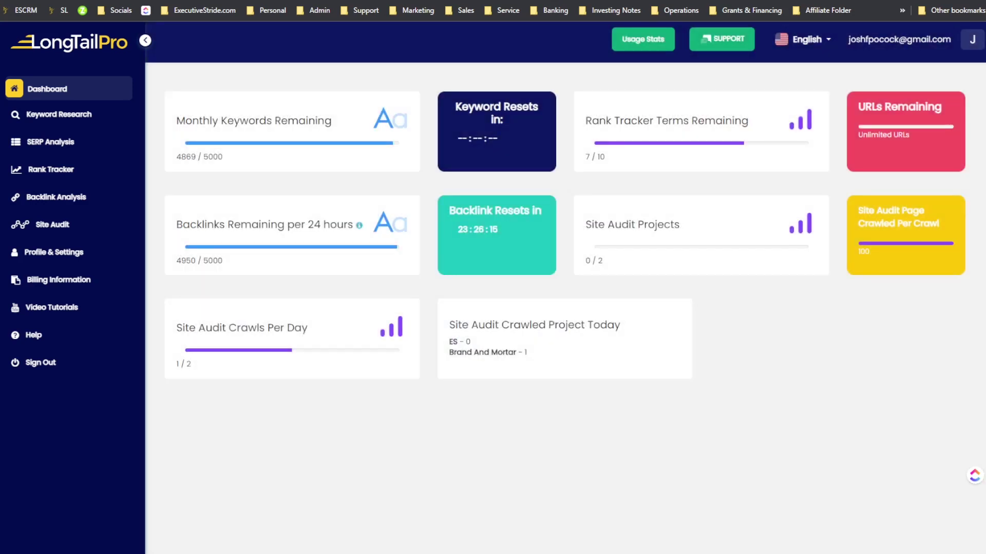
Step: Return to LongTailPro's AppSumo deal and skim its summary, deal terms, founders' update and customer reviews
key(ctrl+Tab)
scroll(361, 221, down, 3)
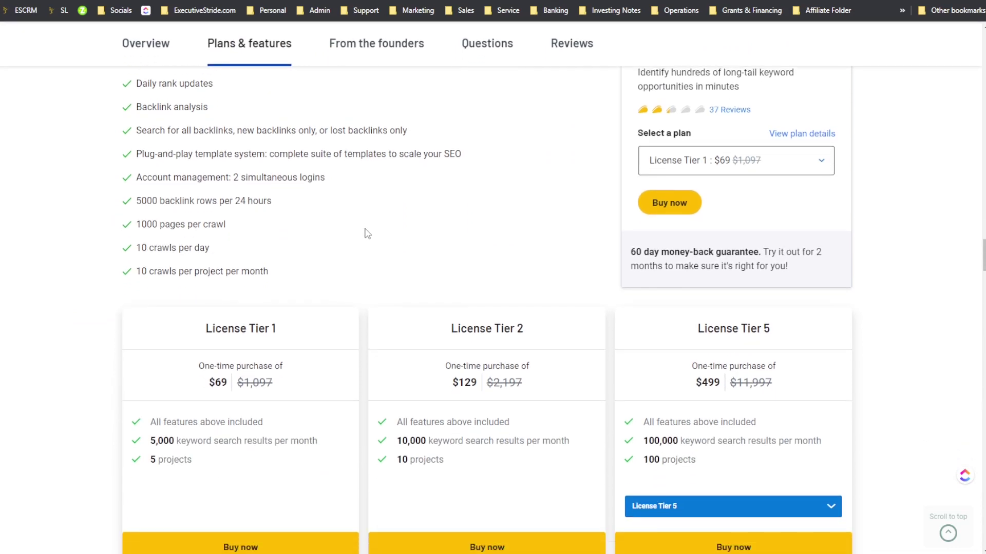
scroll(391, 276, up, 15)
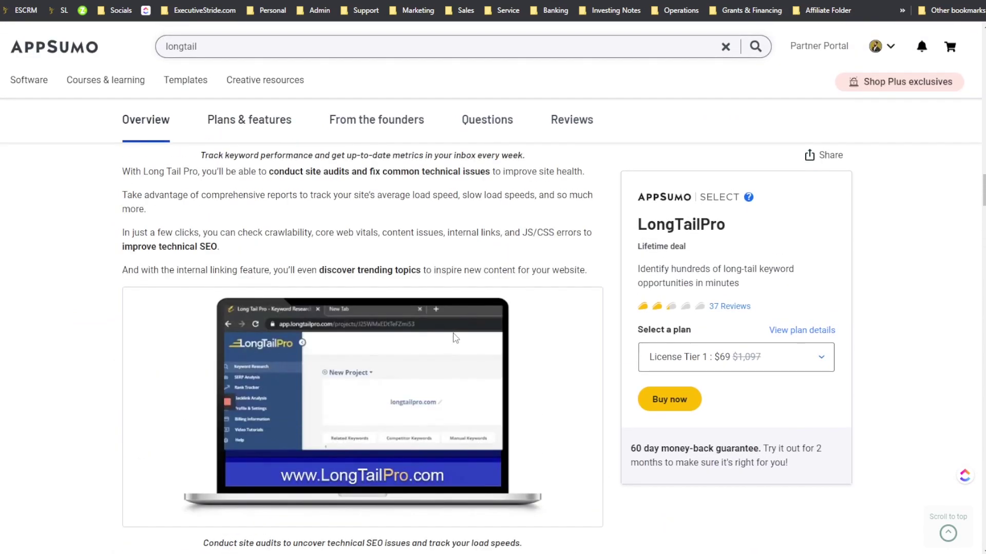
scroll(448, 440, up, 15)
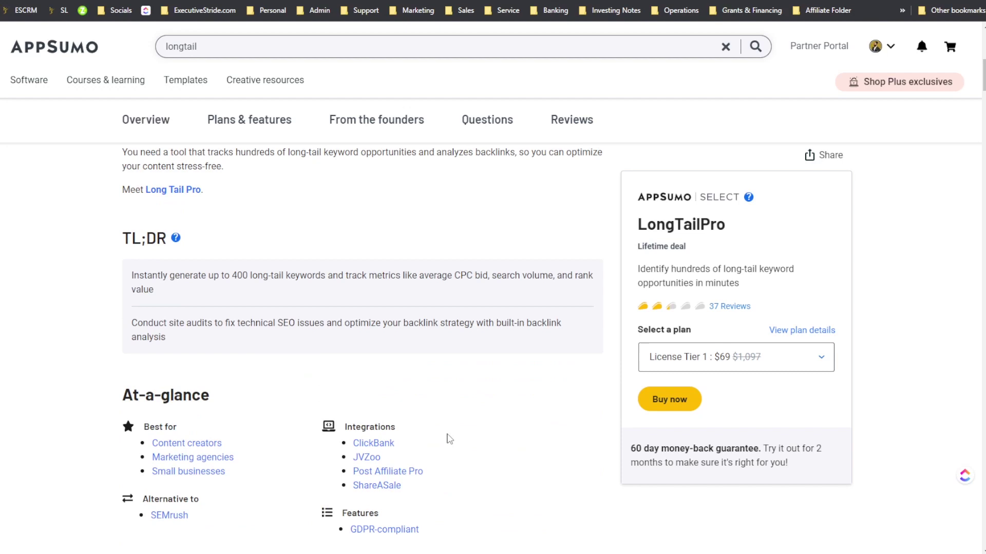
scroll(447, 440, down, 20)
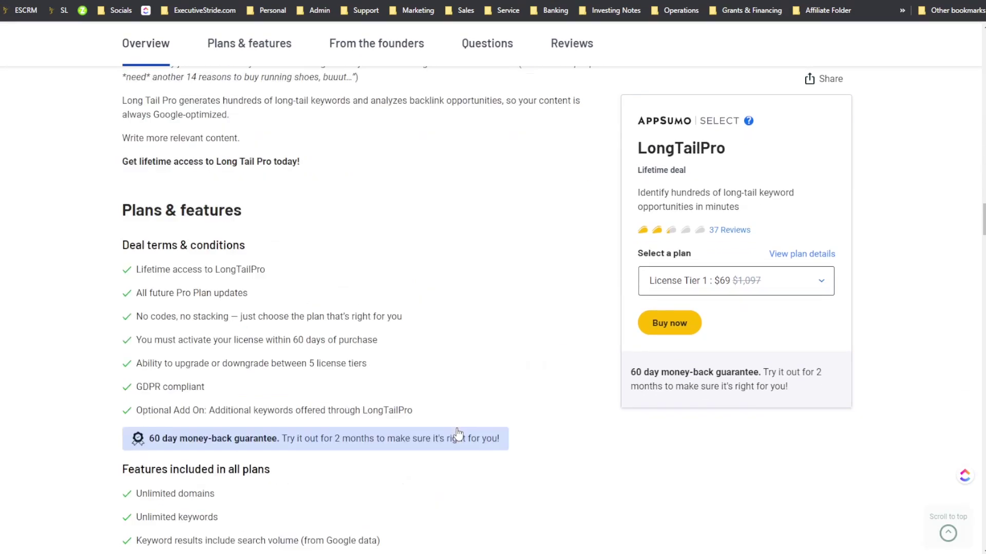
scroll(458, 434, down, 15)
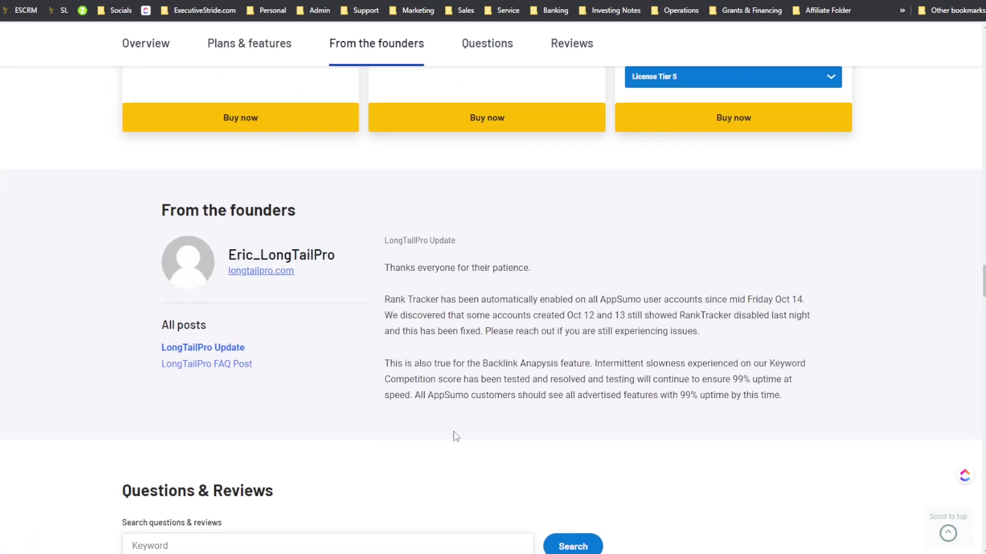
scroll(454, 434, down, 10)
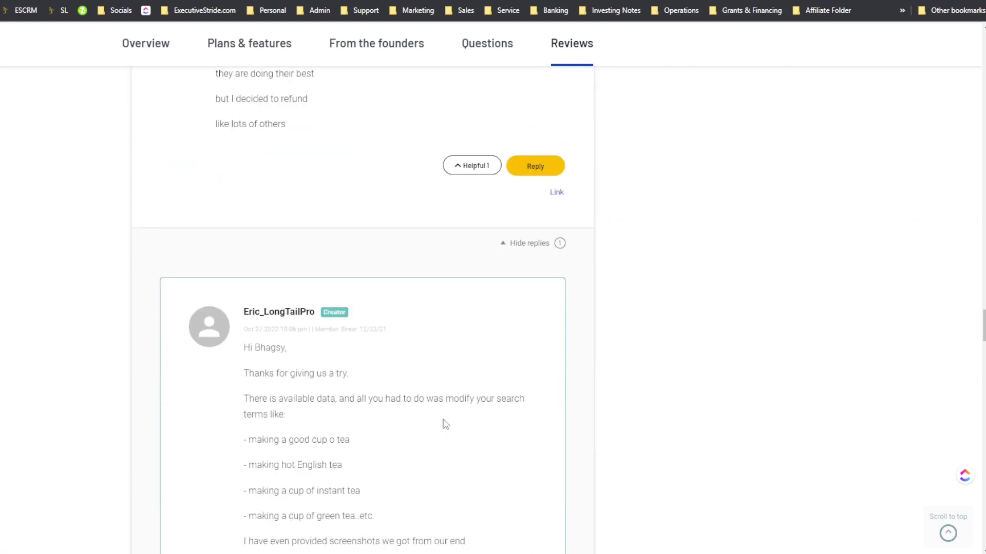
Step: Recheck LongTailPro's plan features and license tiers, and compare them with Seodity's AppSumo license tiers and overview
scroll(449, 429, up, 15)
scroll(446, 424, down, 5)
scroll(446, 426, up, 15)
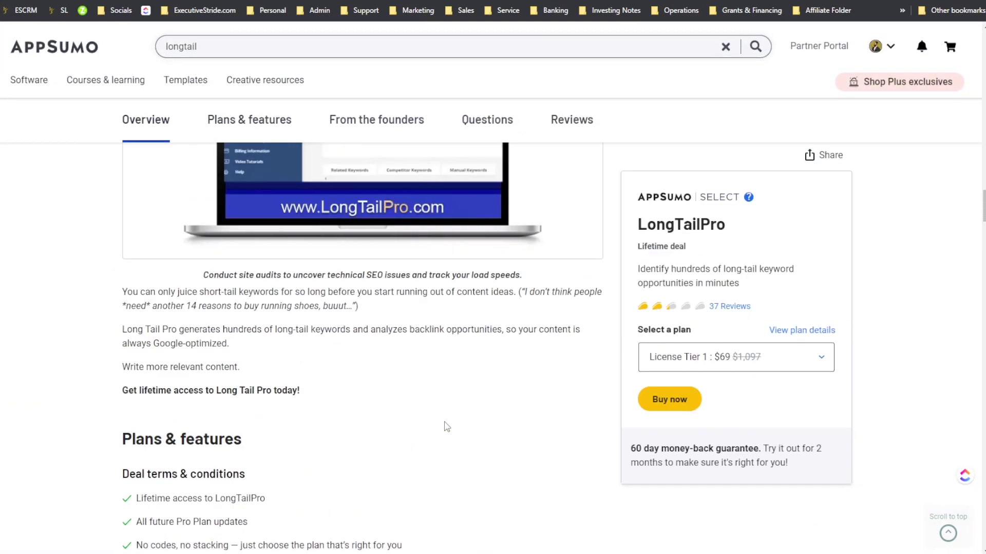
scroll(449, 431, down, 10)
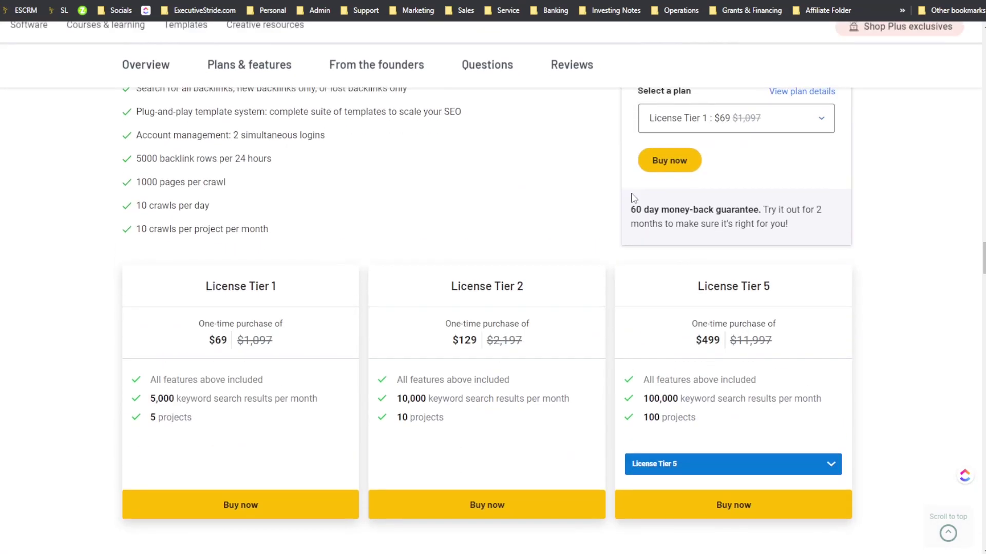
scroll(668, 231, up, 5)
scroll(699, 271, up, 3)
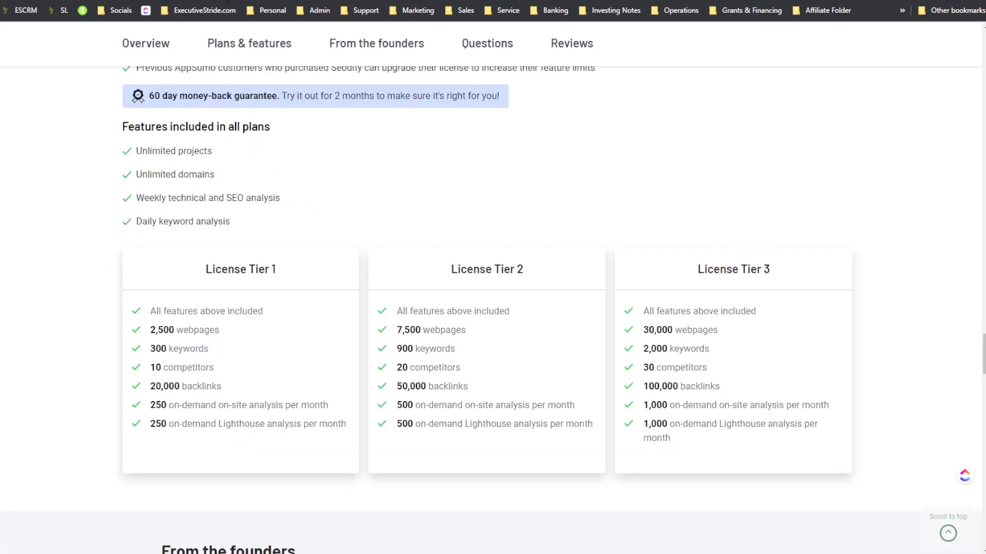
scroll(725, 275, up, 15)
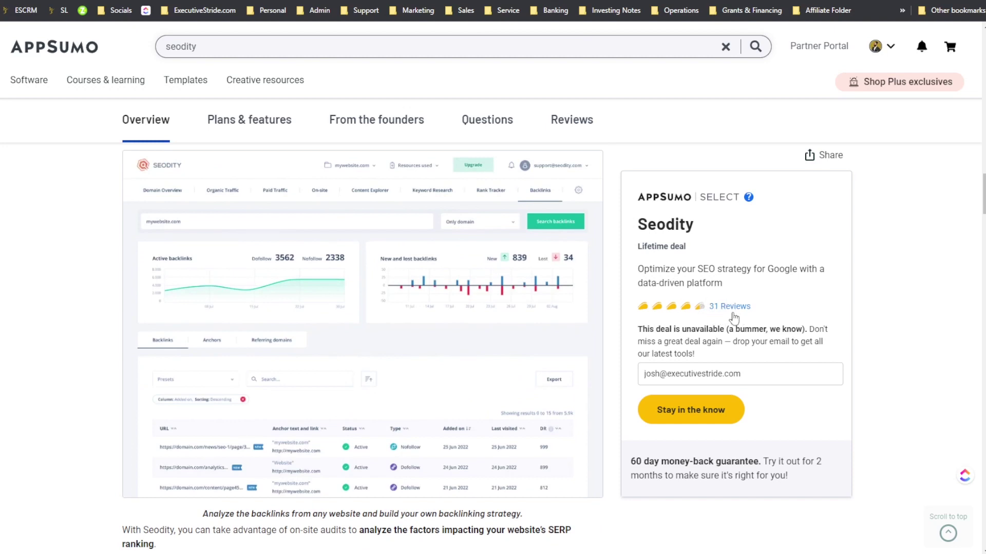
Step: Skim Seodity's AppSumo deal terms and license tier limits, and read the founder's introduction and helpful links
scroll(721, 297, down, 15)
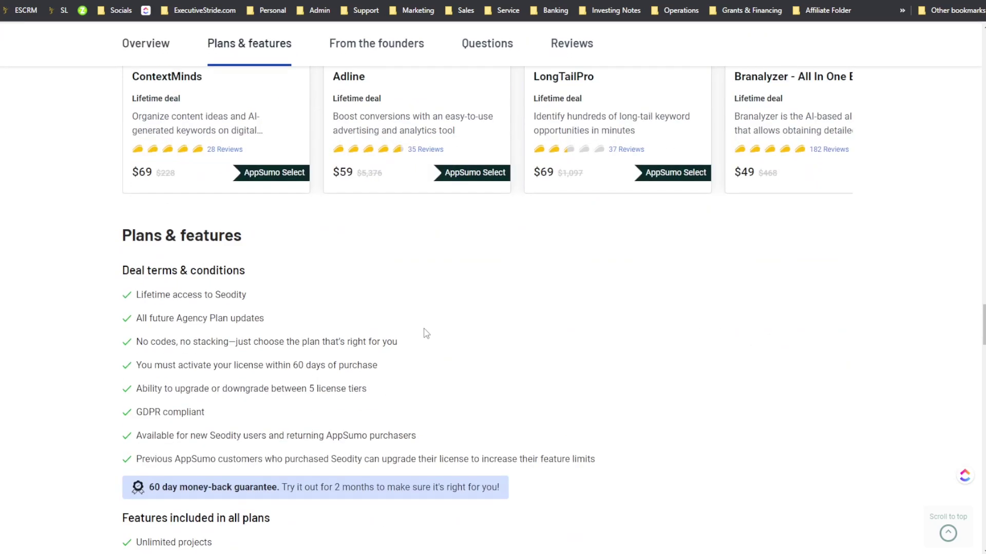
scroll(550, 356, down, 15)
scroll(548, 363, up, 3)
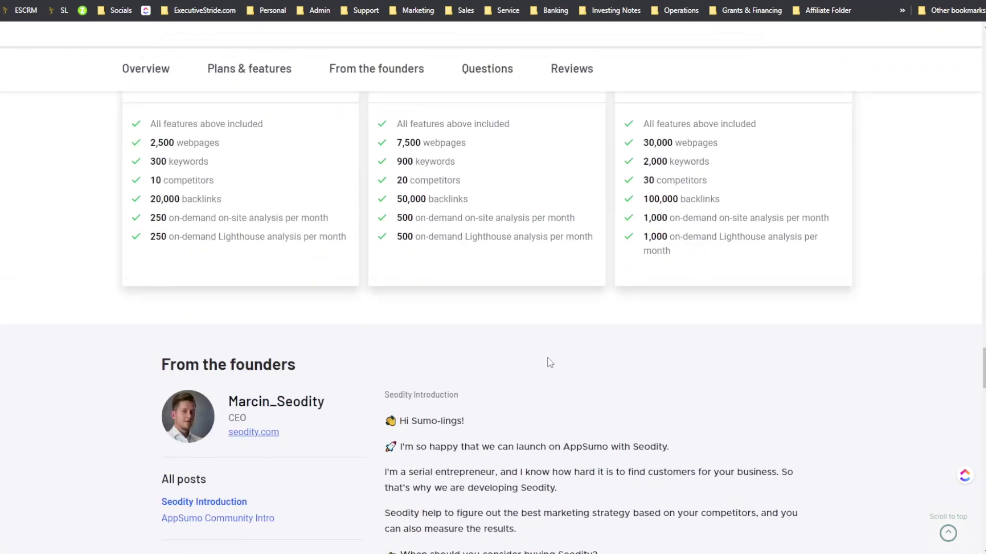
scroll(329, 394, down, 2)
scroll(318, 359, down, 4)
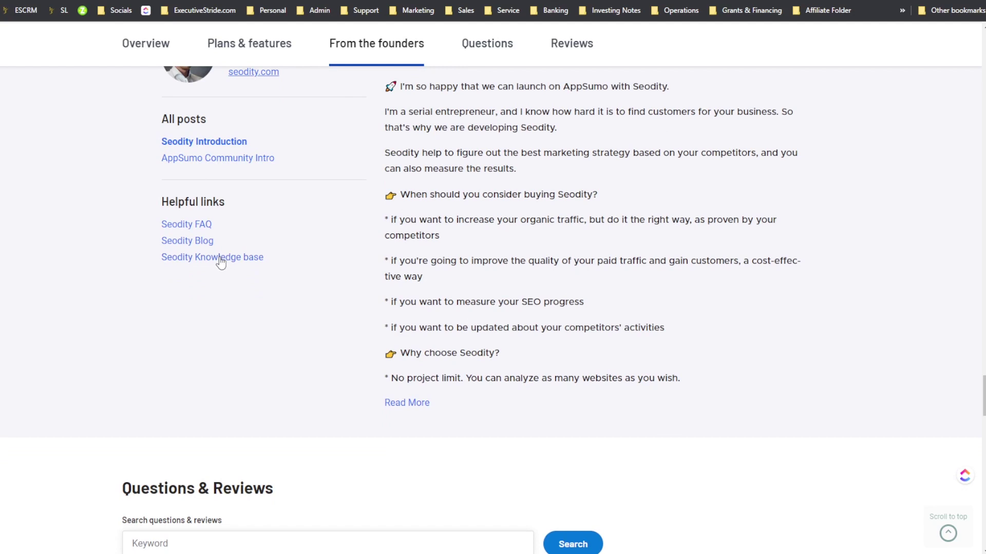
scroll(225, 216, up, 1)
scroll(228, 169, up, 2)
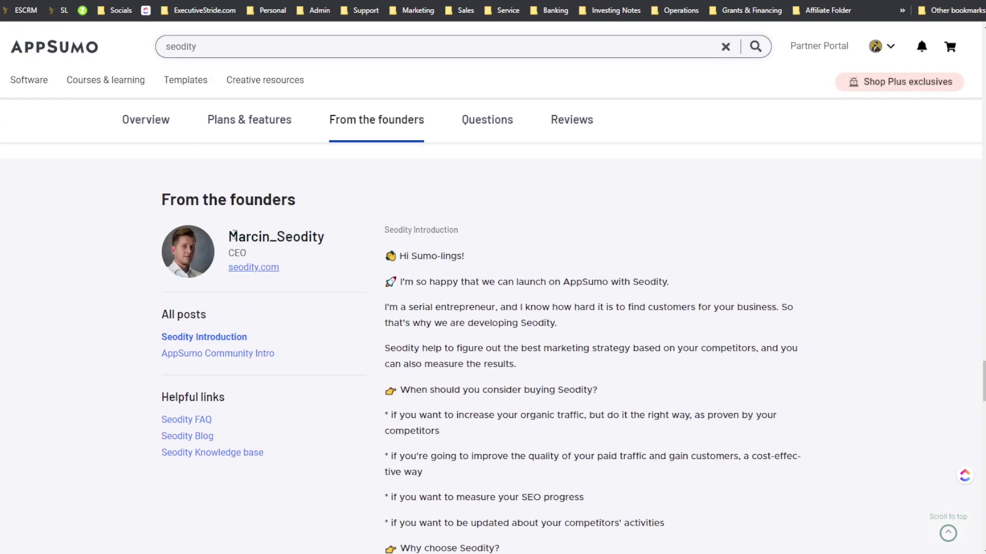
click(254, 256)
scroll(451, 283, down, 5)
scroll(443, 279, up, 4)
scroll(385, 313, down, 2)
scroll(385, 318, up, 2)
scroll(354, 343, down, 3)
scroll(319, 337, up, 3)
Step: Read the latest customer questions about Seodity and switch to its customer reviews
scroll(318, 331, down, 12)
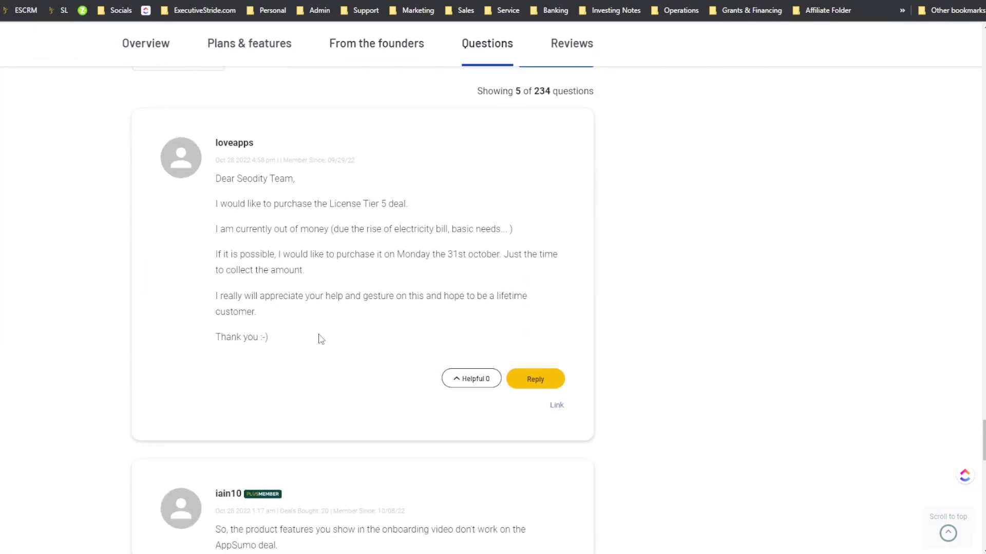
scroll(339, 280, down, 2)
scroll(346, 287, down, 3)
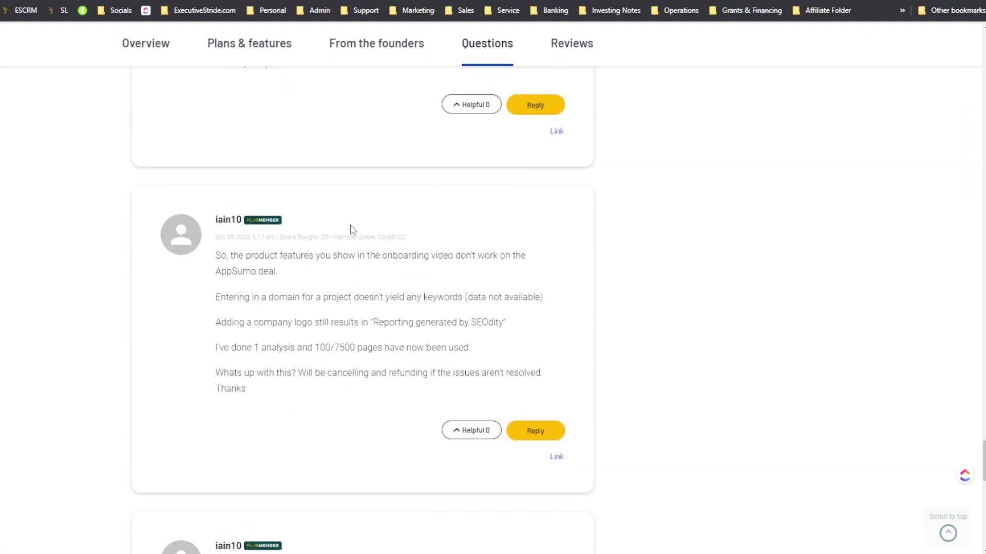
scroll(349, 227, up, 9)
scroll(358, 282, down, 10)
scroll(354, 284, up, 8)
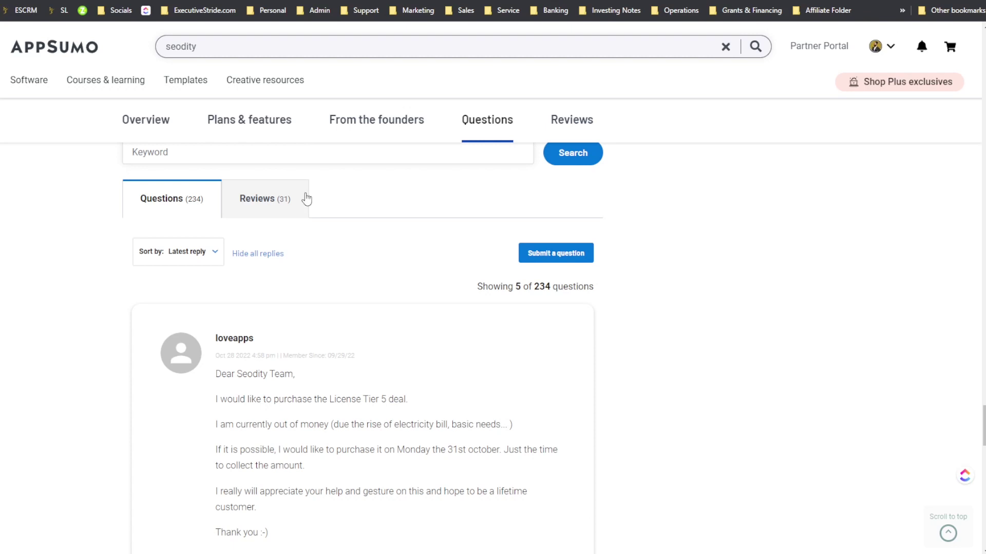
click(264, 197)
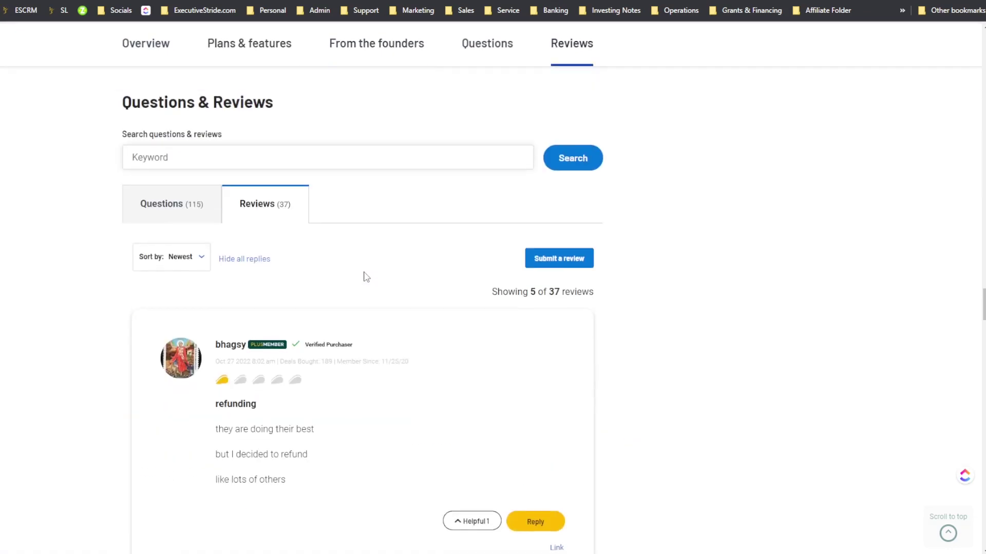
Step: Examine the newest customer review on LongTailPro's AppSumo deal and the creator's reply to it
scroll(279, 326, up, 2)
scroll(277, 302, down, 6)
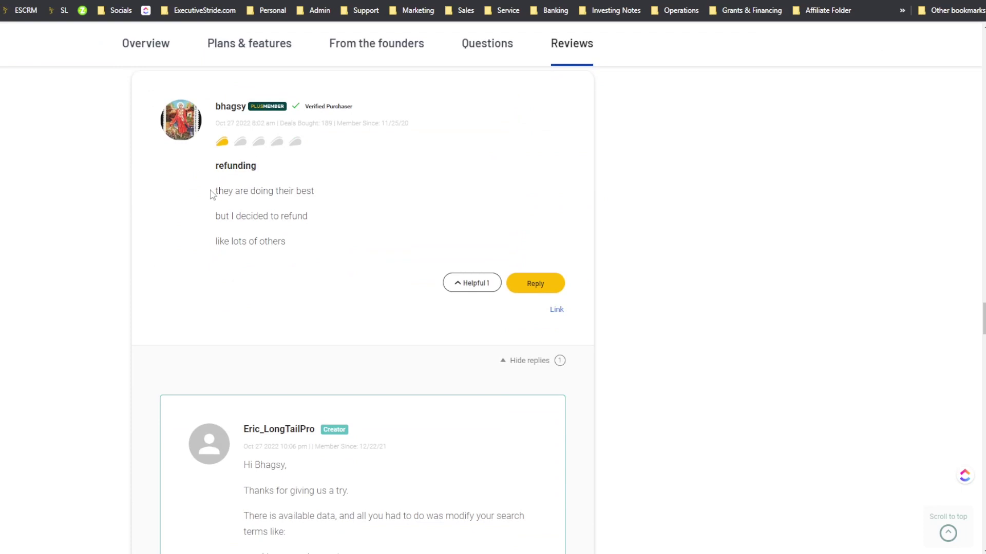
scroll(180, 133, down, 6)
scroll(231, 144, up, 12)
scroll(296, 154, down, 3)
Step: Read the low-rated Seodity reviews, including "style over substance", and load more reviews
scroll(295, 154, down, 20)
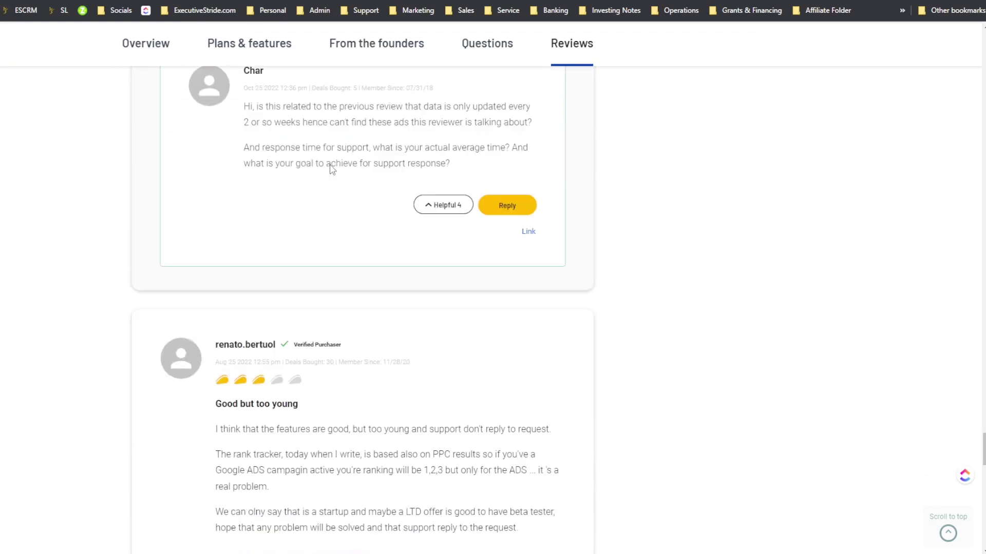
scroll(348, 222, down, 15)
scroll(221, 222, up, 6)
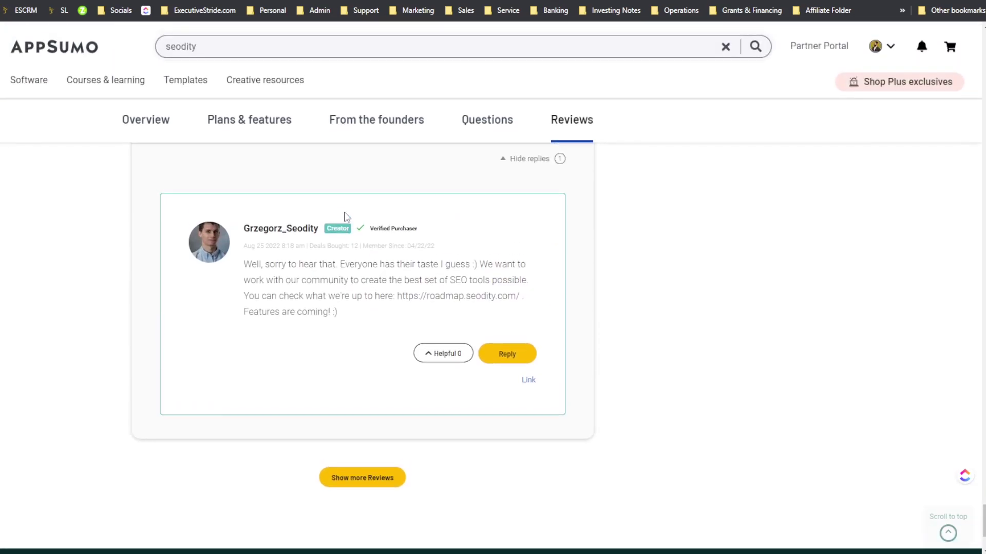
scroll(221, 222, up, 5)
scroll(235, 273, down, 5)
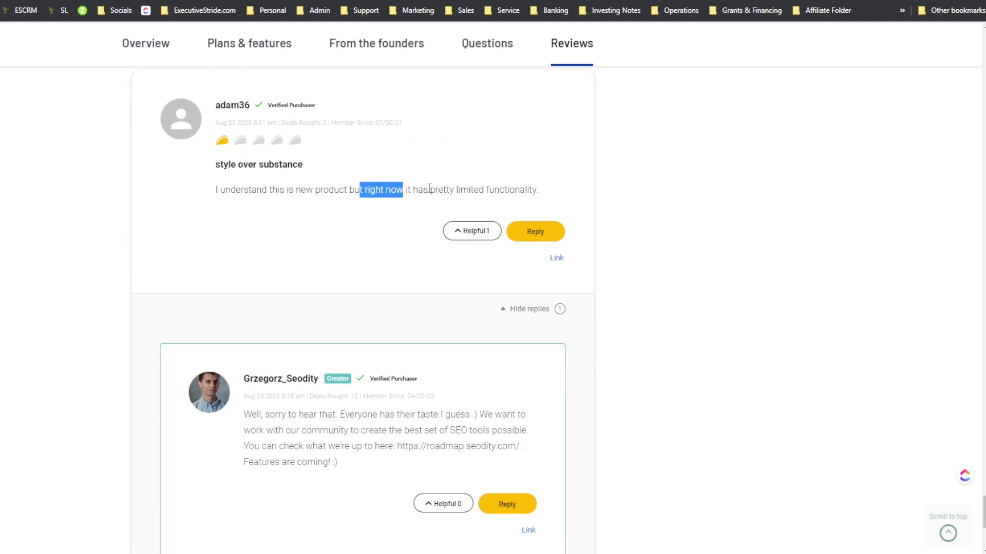
scroll(377, 210, down, 2)
scroll(363, 205, up, 6)
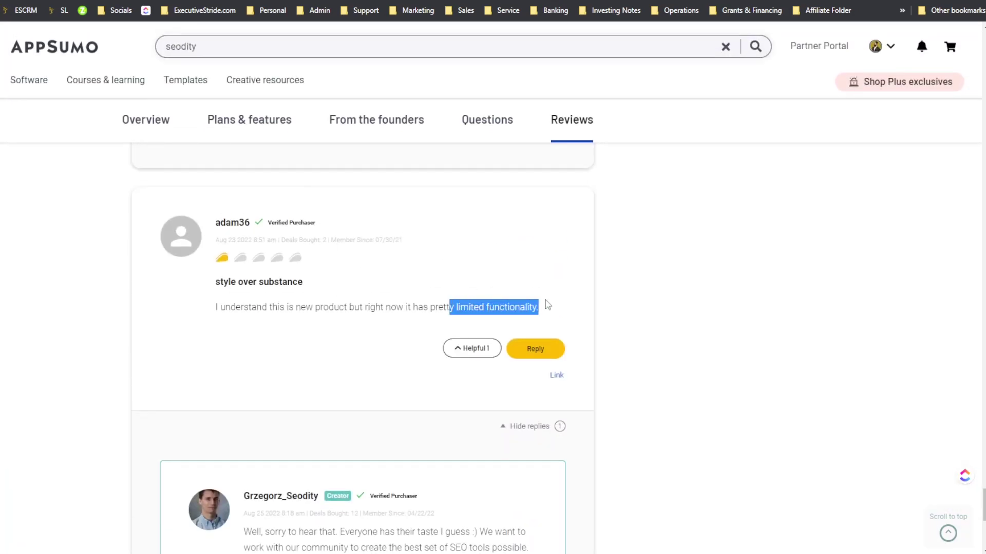
scroll(547, 305, down, 4)
click(376, 511)
scroll(377, 462, down, 7)
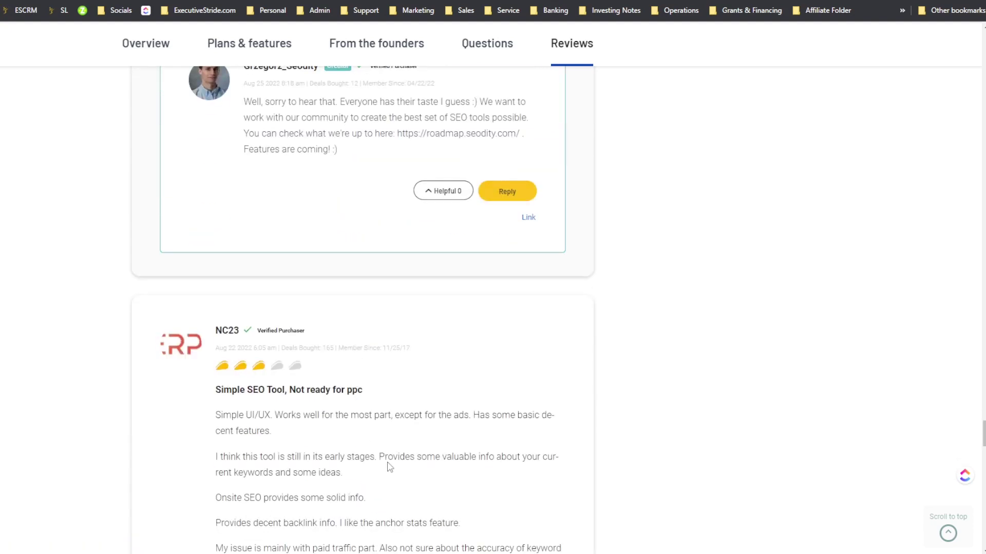
Step: Return to Seodity's deal overview and look over its screenshots, deal terms and the products also bought with it
scroll(345, 379, up, 4)
scroll(385, 398, up, 15)
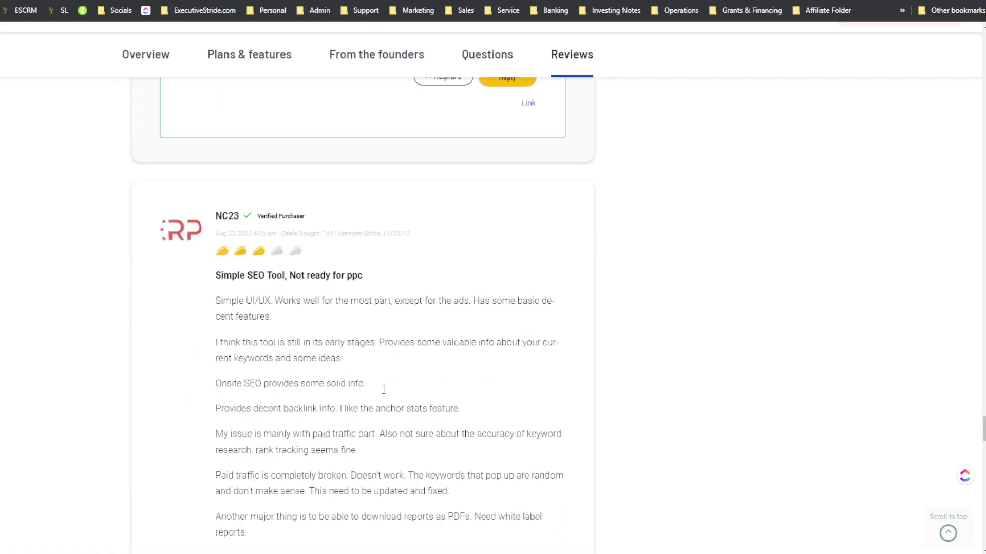
scroll(418, 408, up, 1)
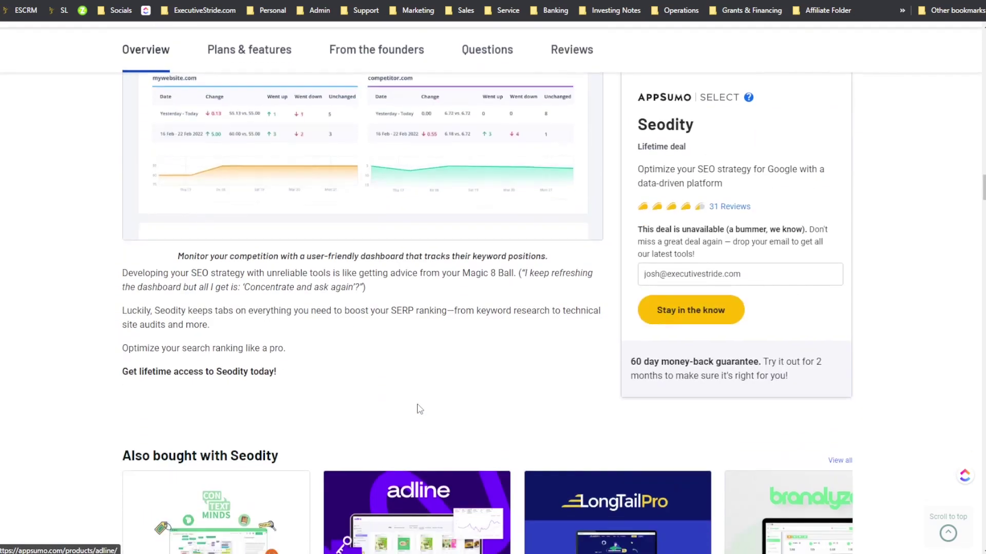
scroll(418, 408, down, 8)
scroll(418, 408, up, 8)
scroll(420, 409, up, 1)
scroll(419, 409, down, 8)
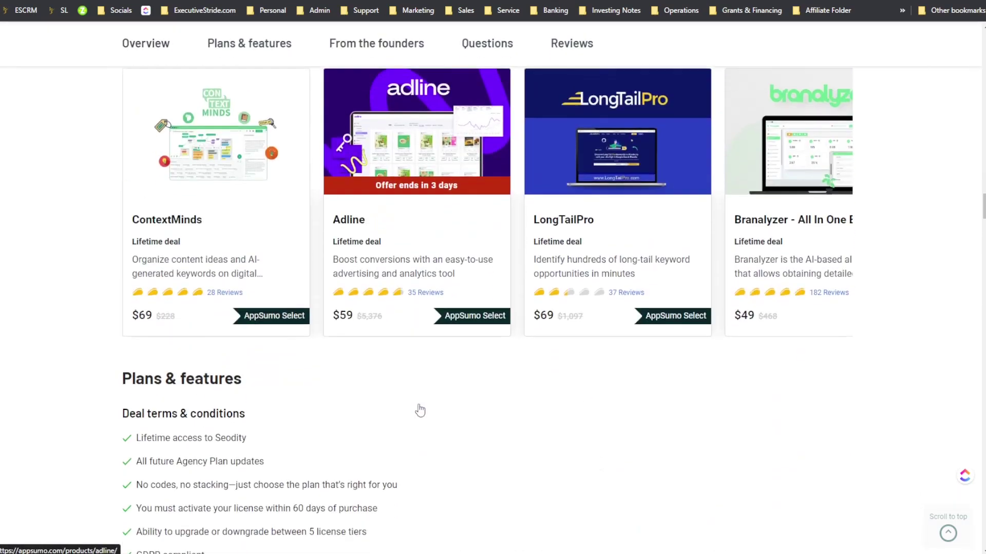
scroll(419, 408, up, 3)
scroll(417, 407, up, 10)
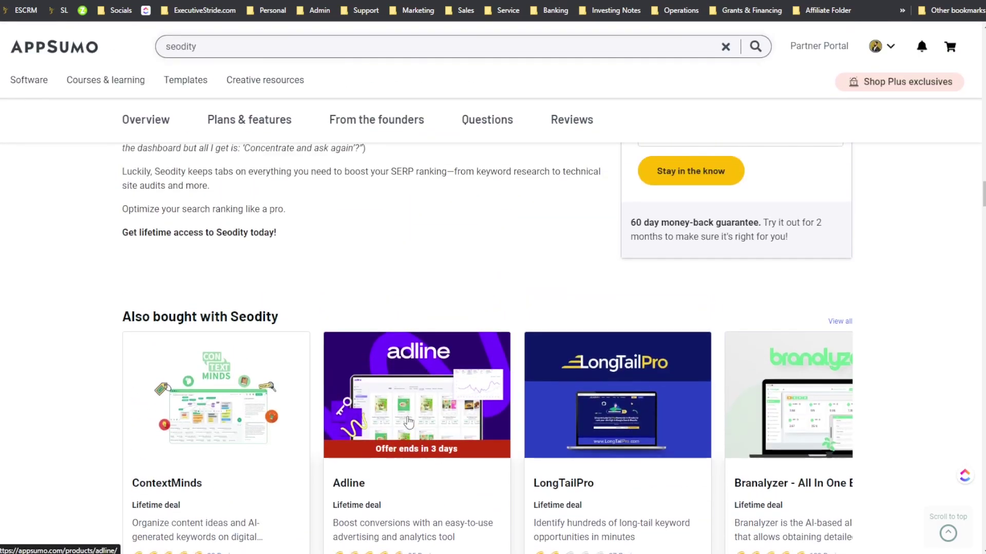
scroll(390, 385, up, 4)
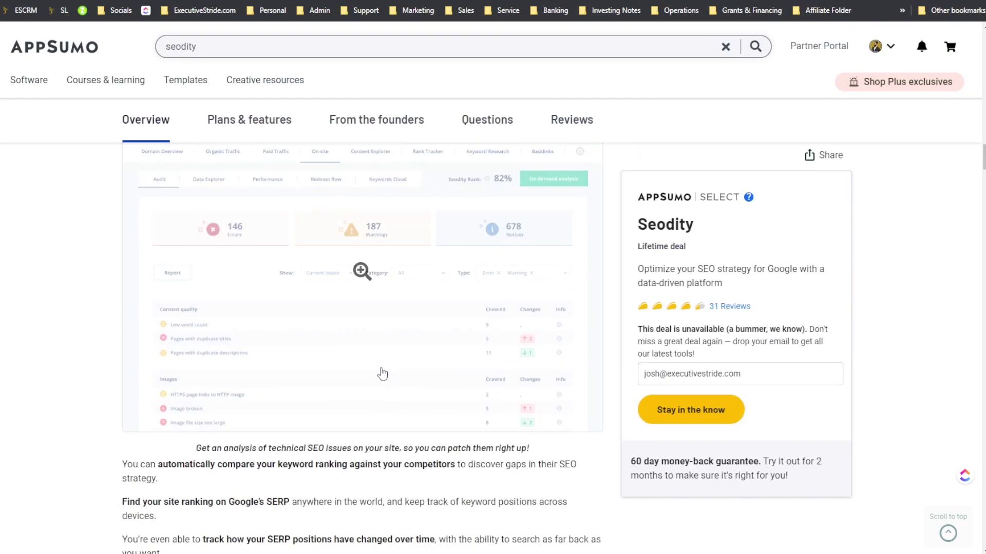
scroll(338, 263, up, 7)
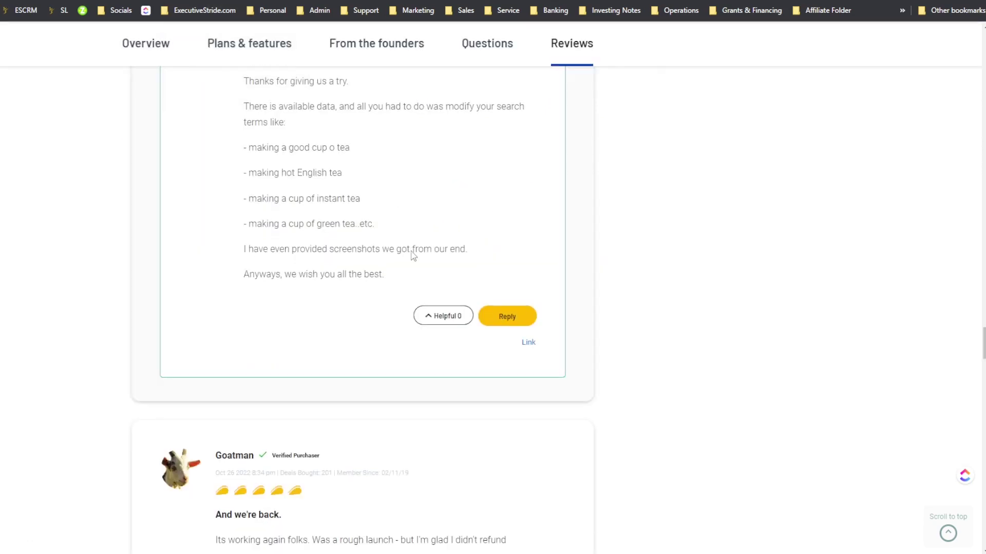
Step: Read LongTailPro's newest customer reviews and the creator's replies, and load more reviews
scroll(418, 269, down, 3)
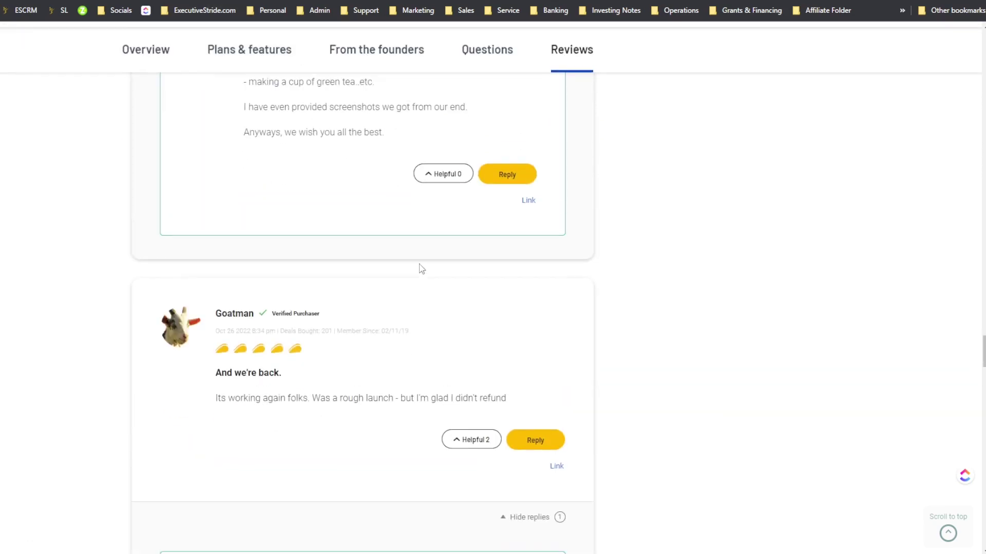
scroll(420, 295, up, 12)
scroll(457, 319, up, 2)
scroll(295, 323, down, 14)
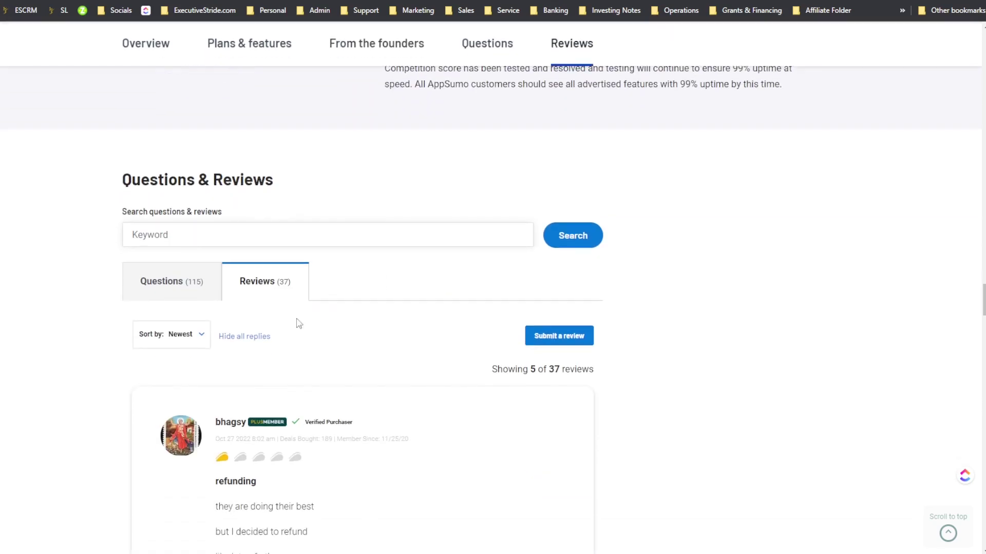
scroll(264, 354, down, 11)
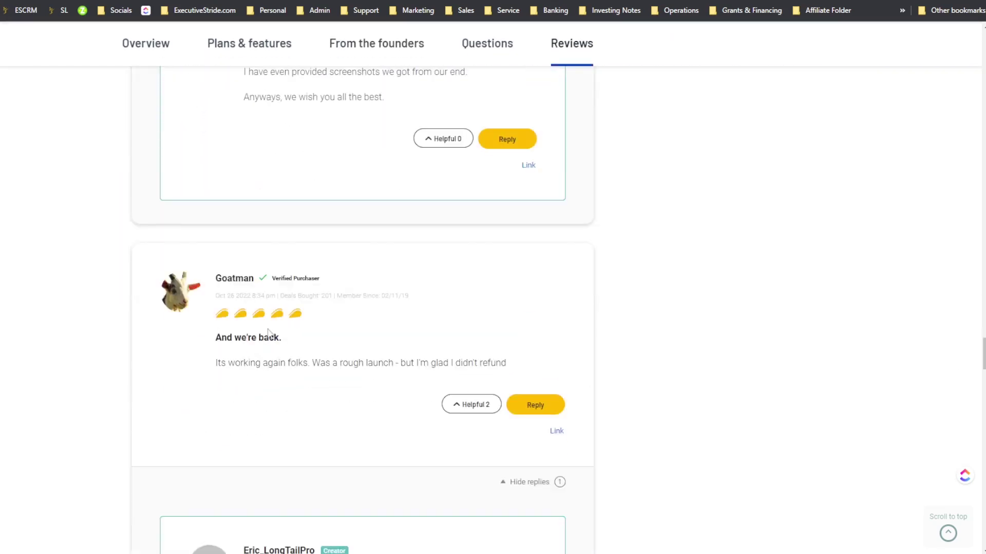
scroll(272, 354, down, 10)
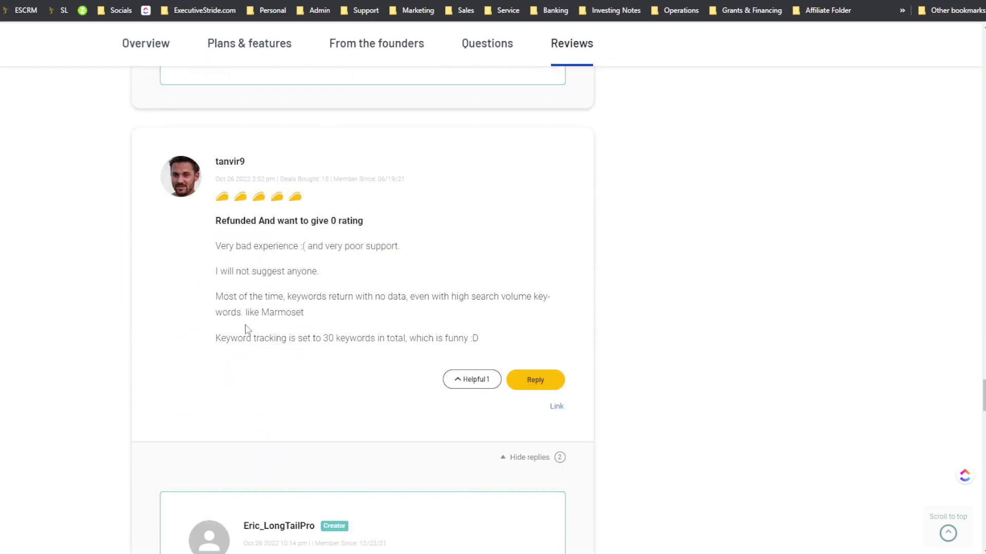
scroll(319, 238, down, 11)
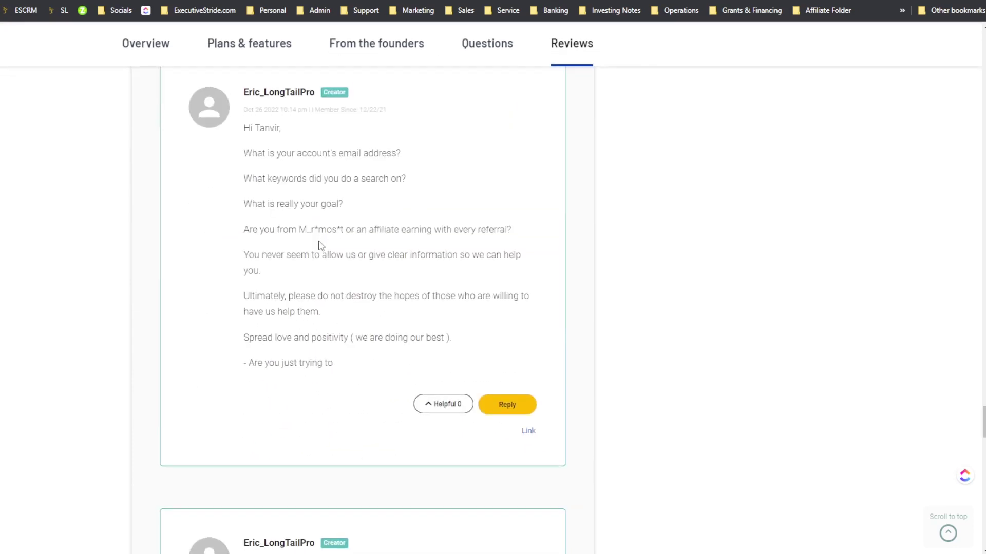
scroll(315, 258, down, 15)
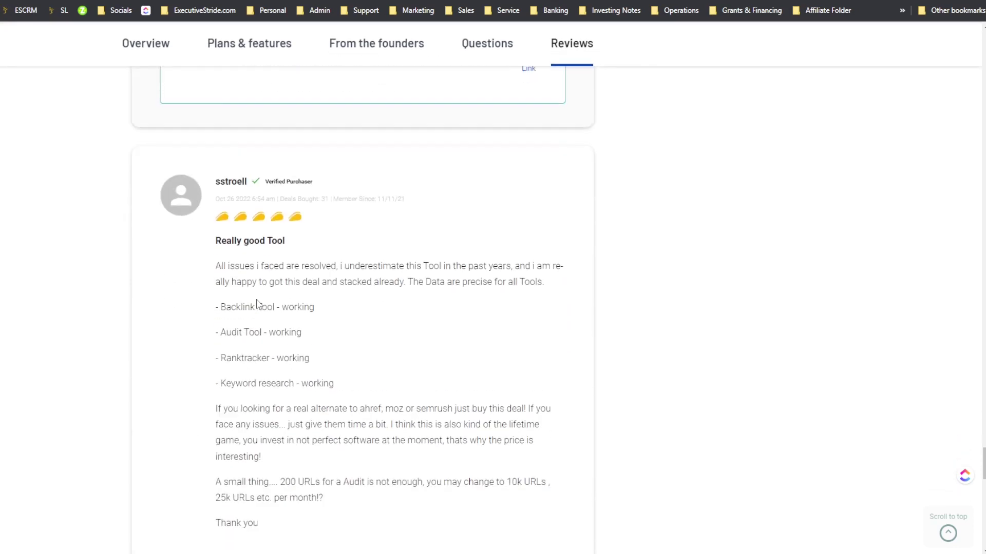
scroll(266, 296, down, 12)
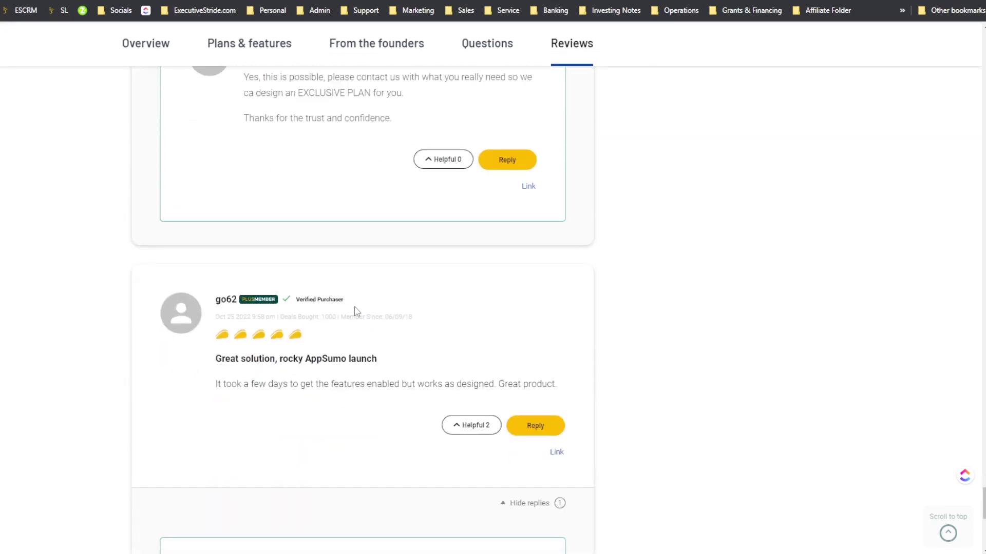
scroll(313, 283, down, 5)
click(364, 313)
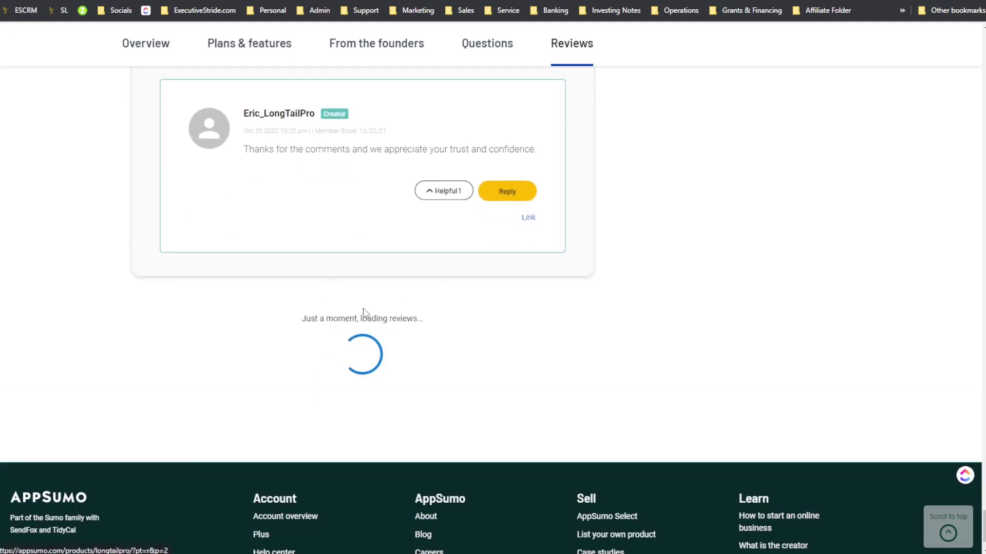
scroll(392, 337, down, 3)
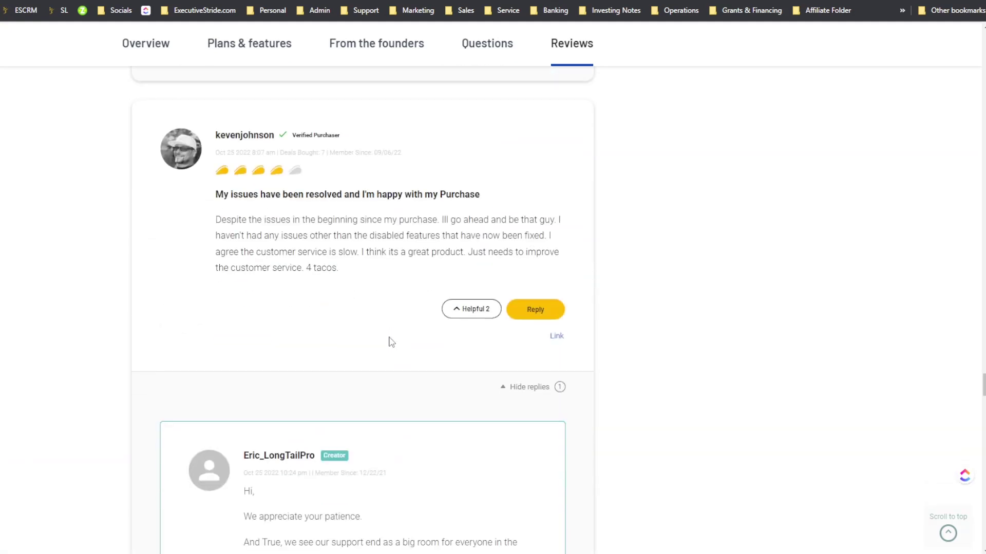
Step: Check the sorting options for LongTailPro's reviews and return to its license tiers
scroll(345, 346, up, 20)
scroll(345, 350, up, 9)
scroll(363, 374, down, 7)
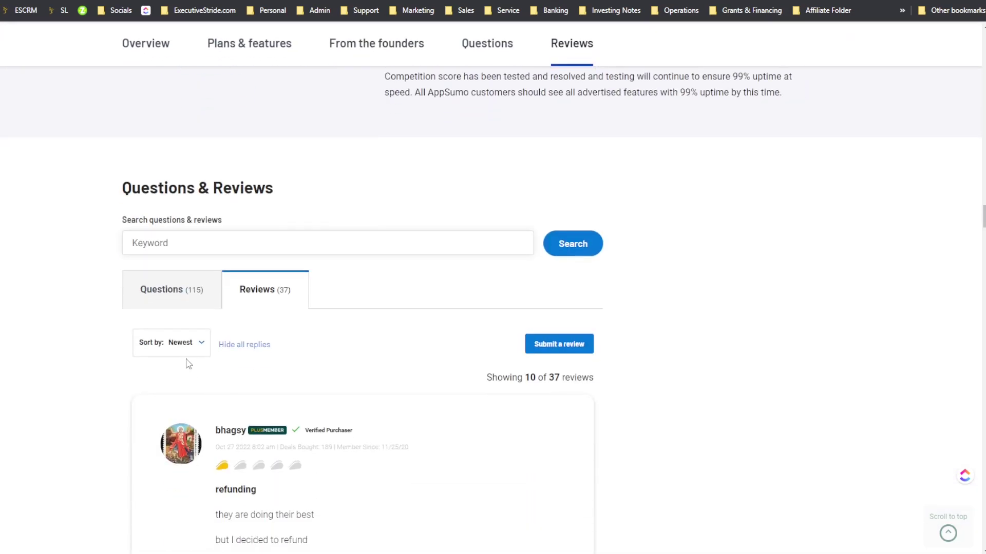
click(186, 349)
scroll(186, 353, down, 1)
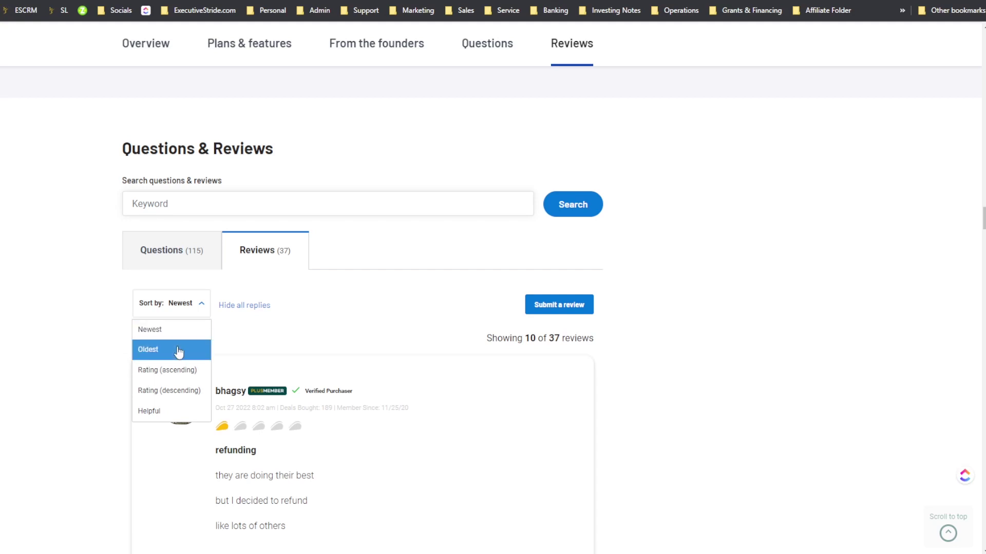
scroll(203, 368, up, 10)
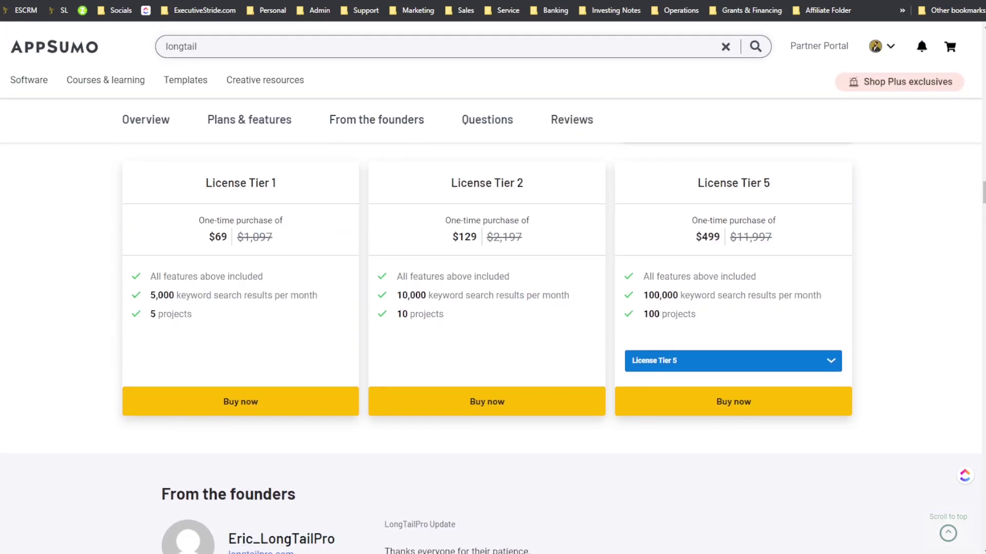
Step: Open the Niche Pursuits website in a new browser tab
key(ctrl+t)
text(nichesss | AI Copywriter | AI Copywriting Softw... - nichesss.c...)
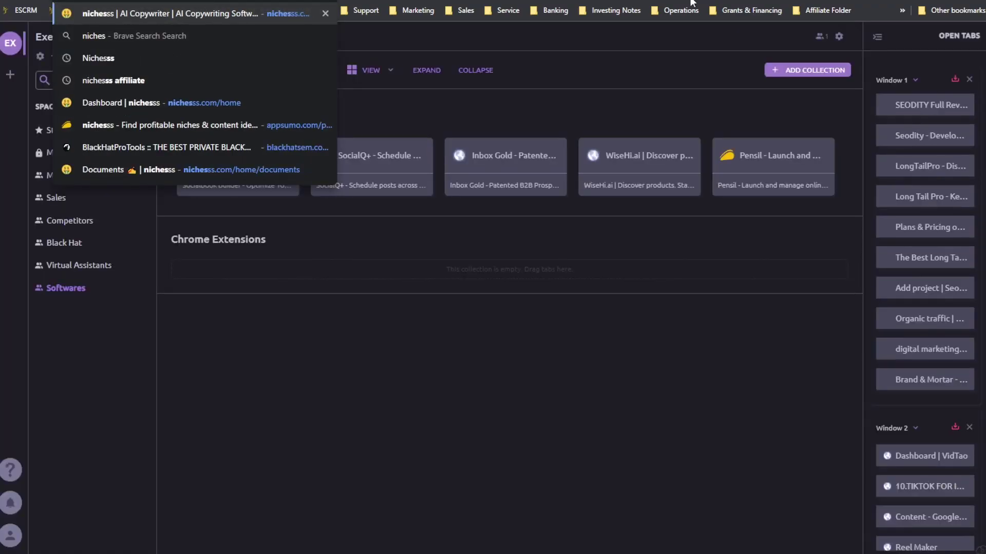
text(p)
key(BackSpace)
key(BackSpace)
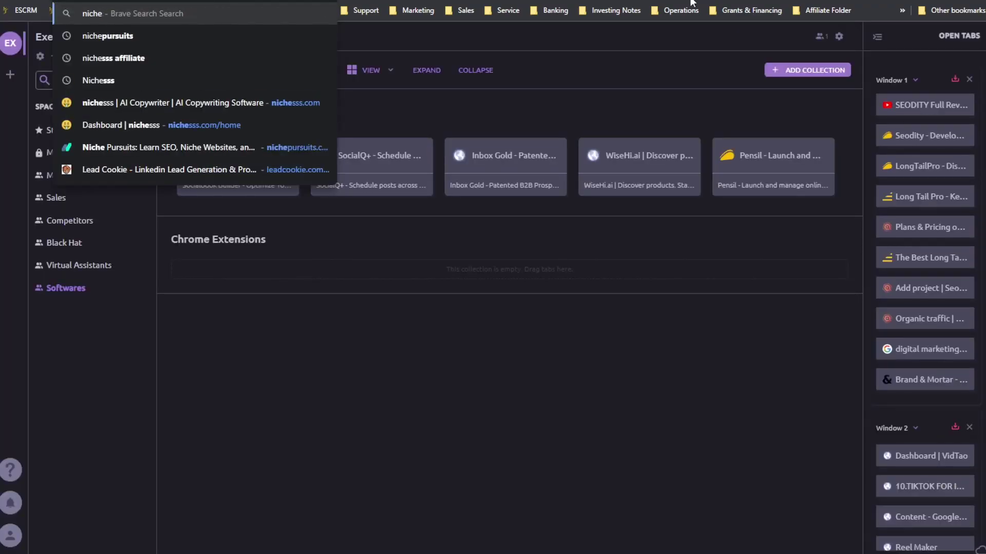
text(purs...)
key(Return)
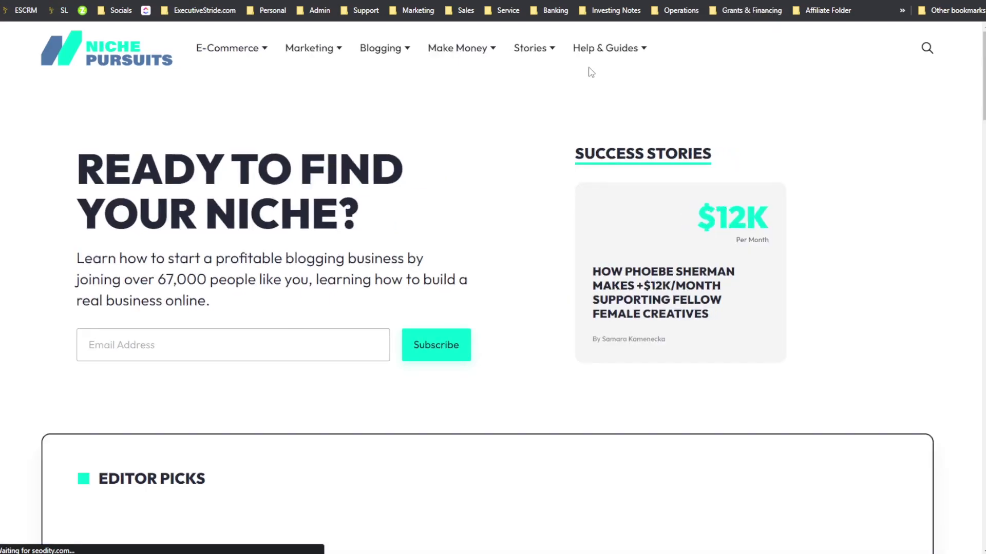
Step: Open the Niche Pursuits About page and read the founder's business history, including the Long Tail Pro entry
mouse_move(555, 44)
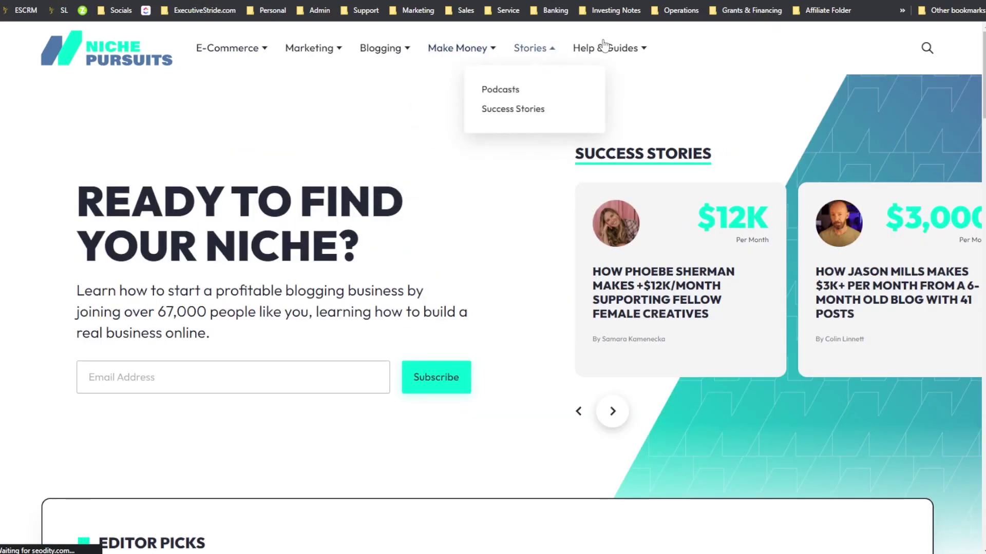
mouse_move(604, 47)
click(573, 138)
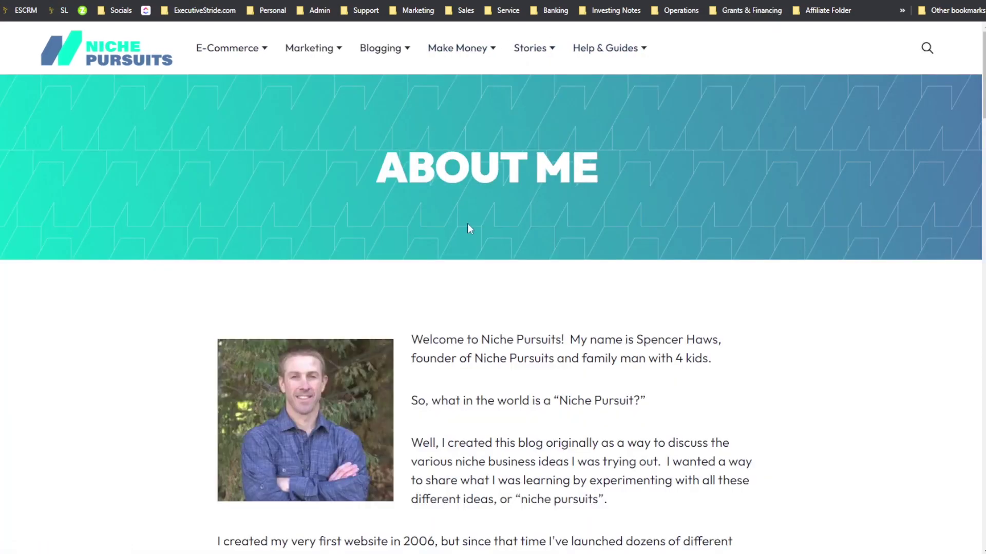
scroll(442, 272, down, 5)
scroll(443, 273, up, 2)
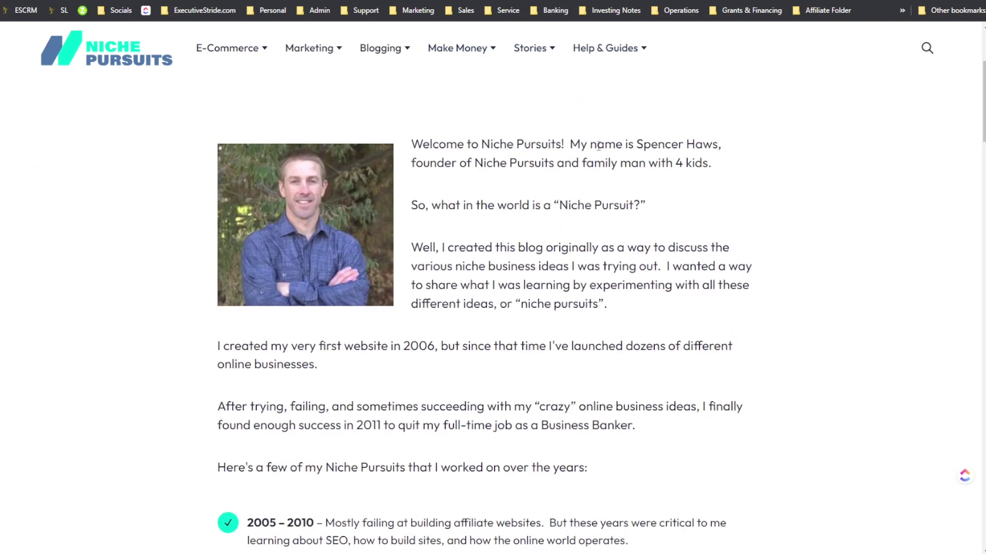
scroll(482, 198, down, 6)
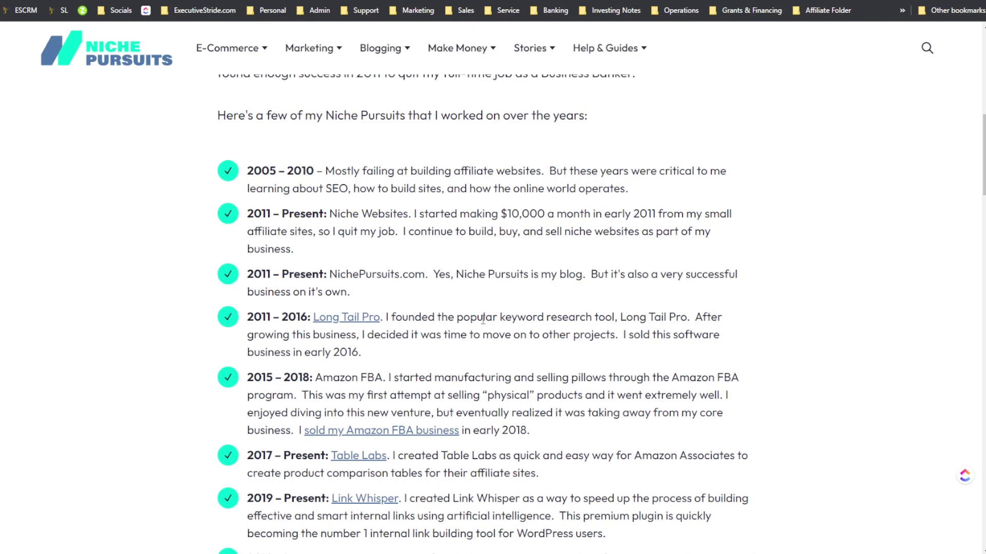
scroll(569, 322, down, 1)
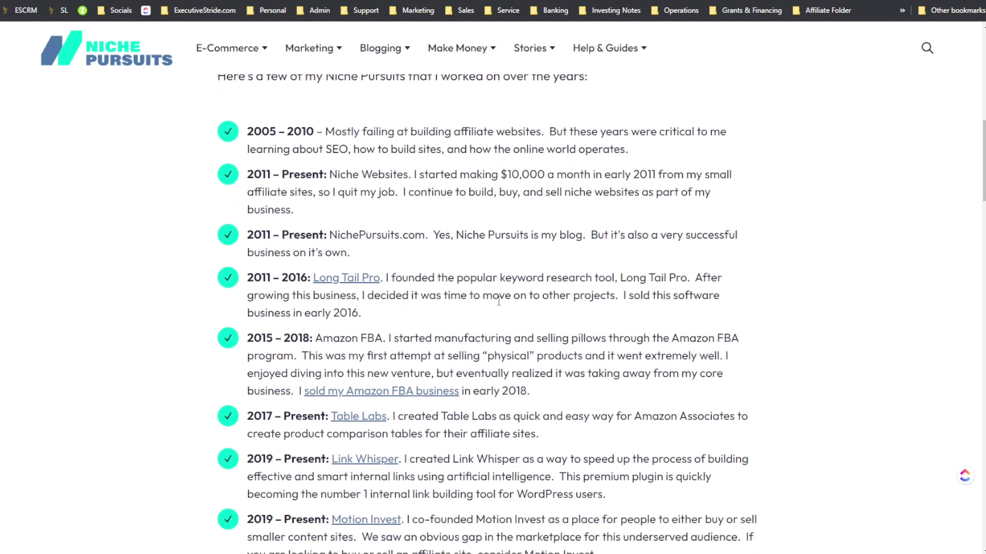
scroll(579, 303, down, 10)
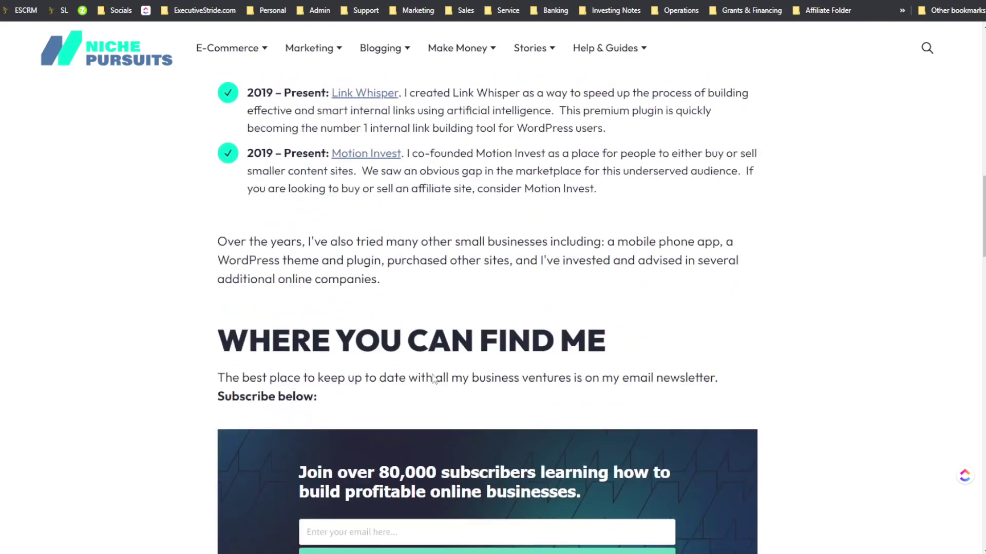
scroll(446, 290, down, 10)
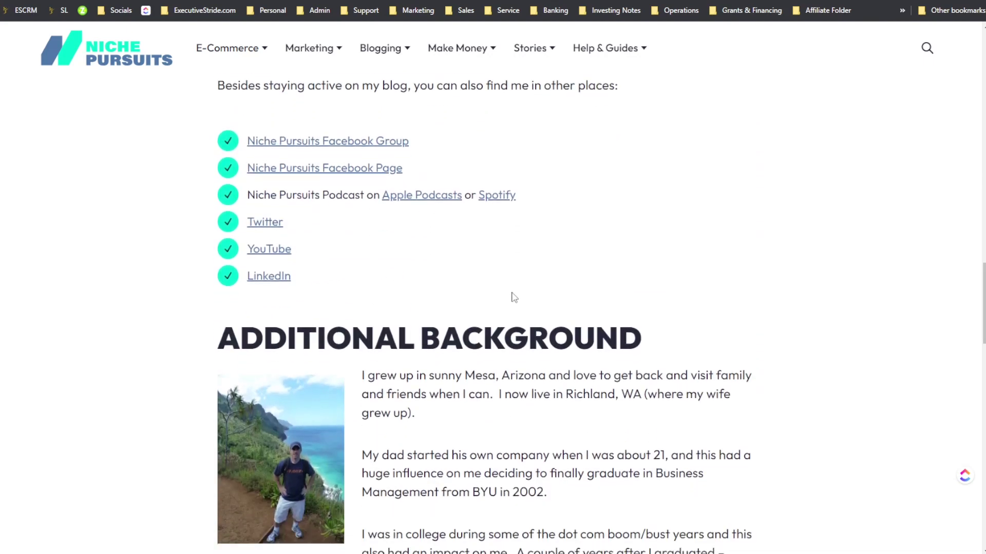
scroll(512, 297, up, 9)
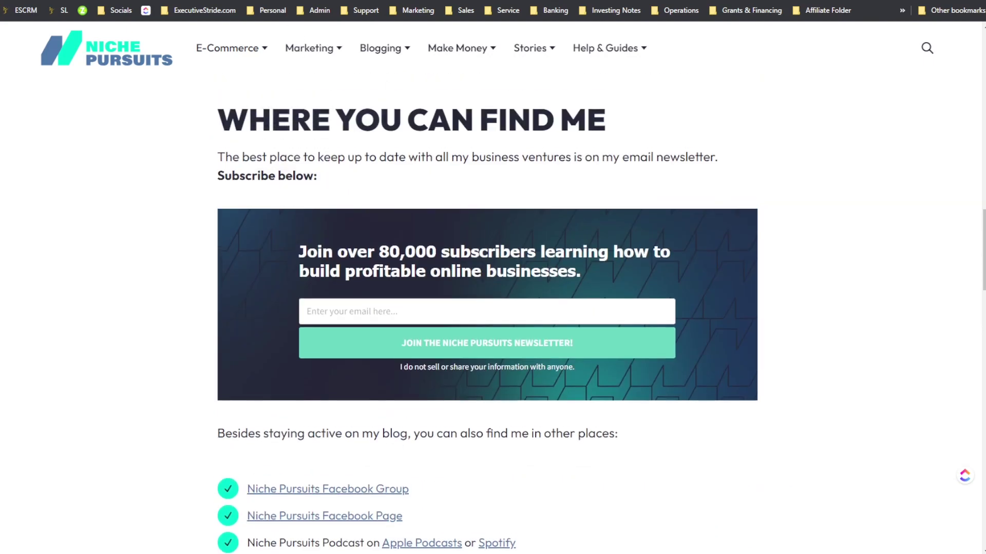
Step: Return to LongTailPro's AppSumo deal page and look over its overview and deal terms
mouse_move(382, 49)
mouse_move(244, 46)
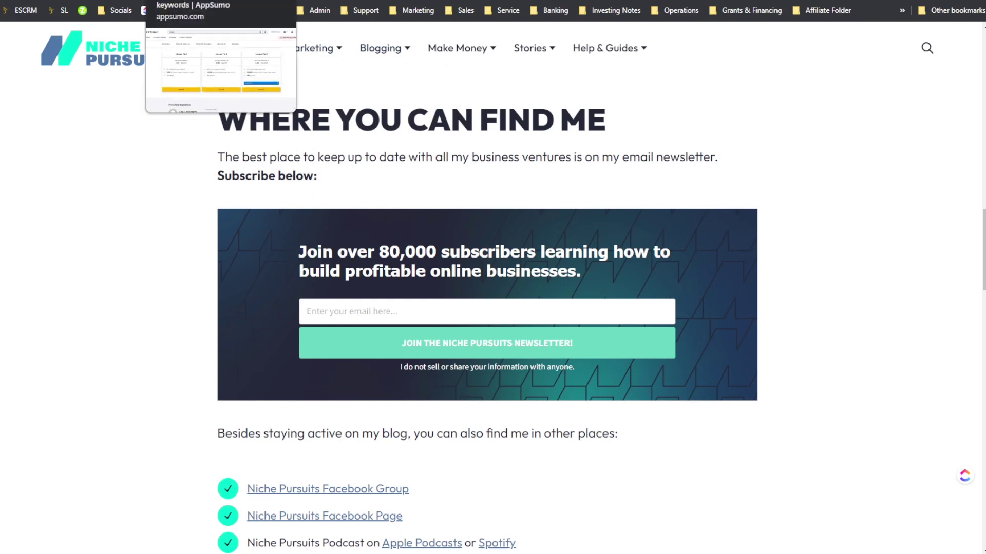
key(ctrl+Tab)
scroll(493, 257, up, 15)
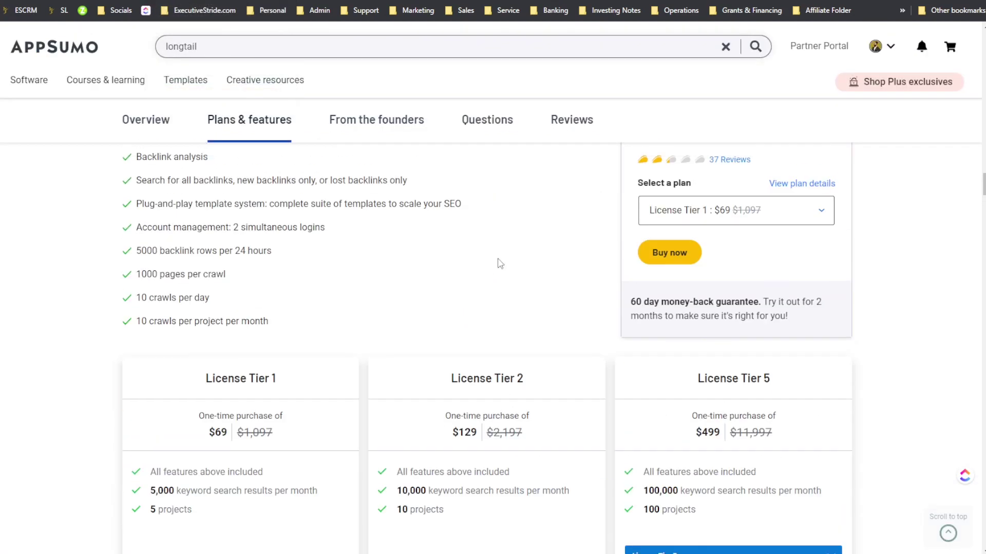
scroll(591, 290, up, 10)
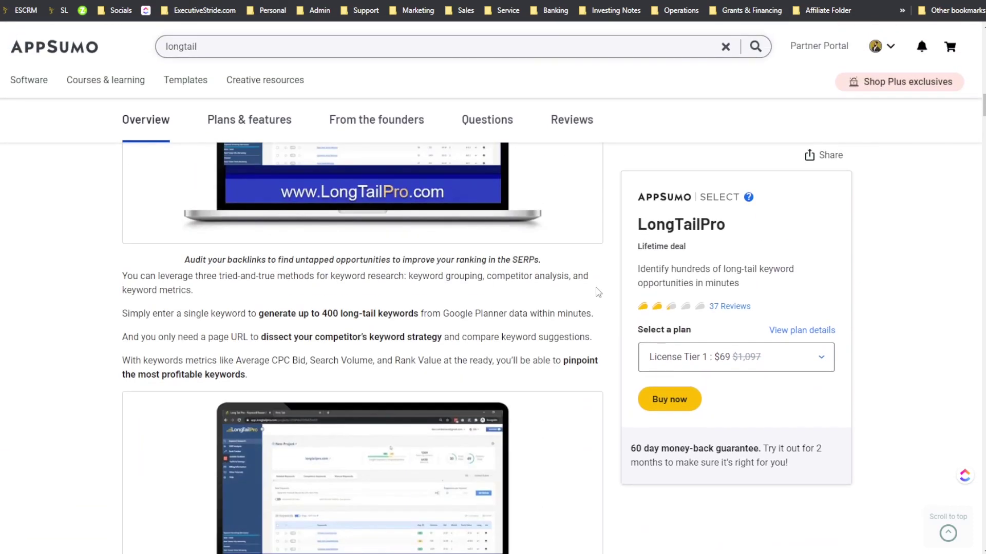
scroll(610, 313, up, 10)
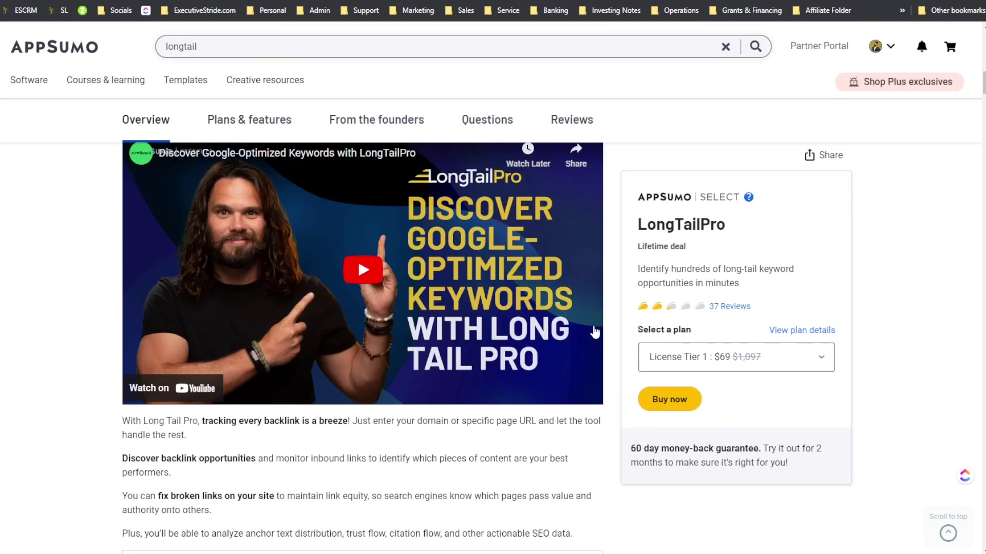
scroll(667, 264, up, 10)
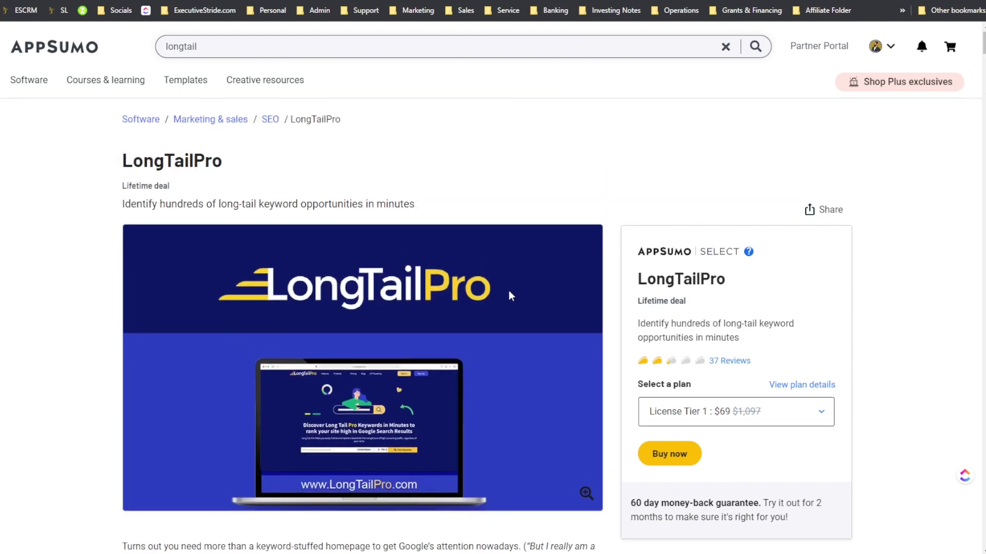
scroll(509, 290, down, 15)
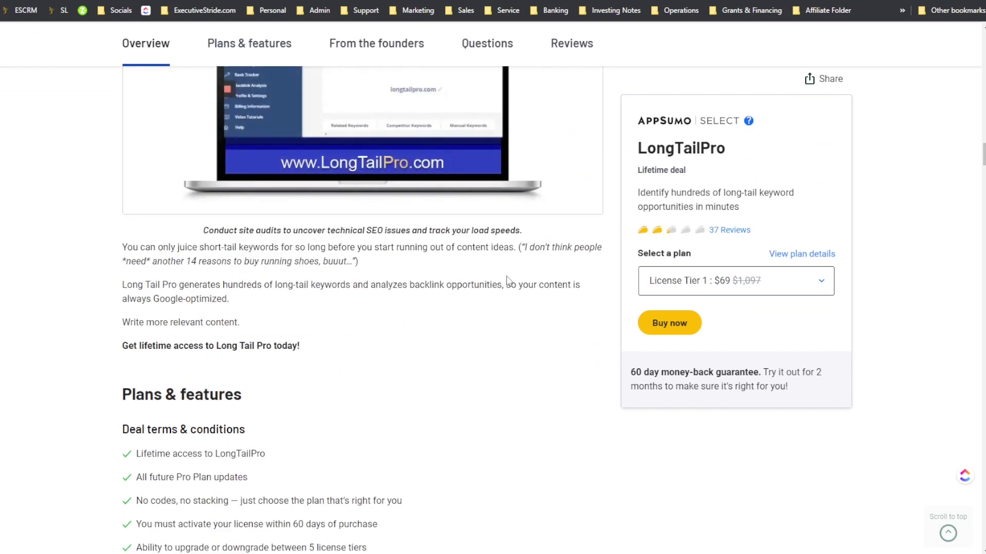
scroll(504, 293, down, 20)
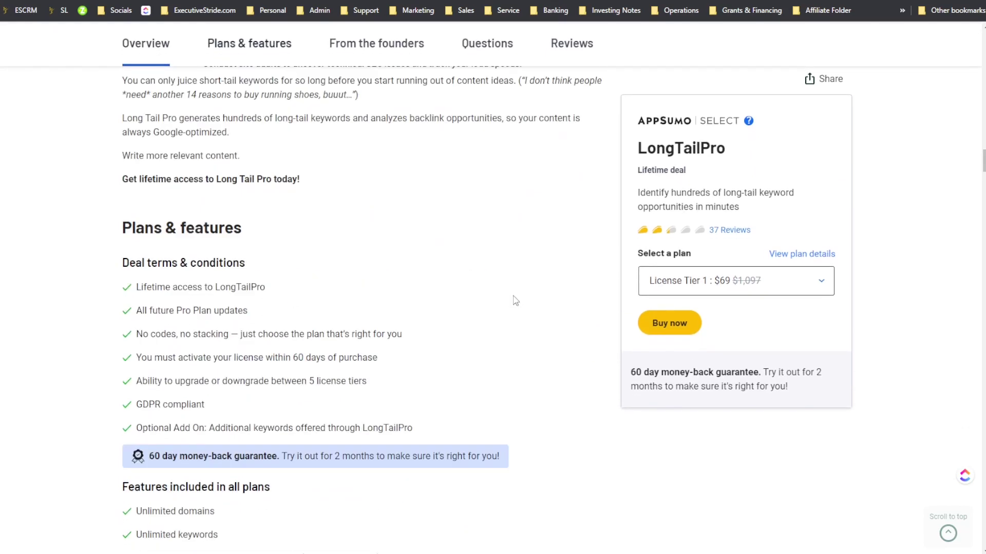
Step: Read LongTailPro's newest customer reviews again together with the creator's replies
scroll(503, 283, down, 10)
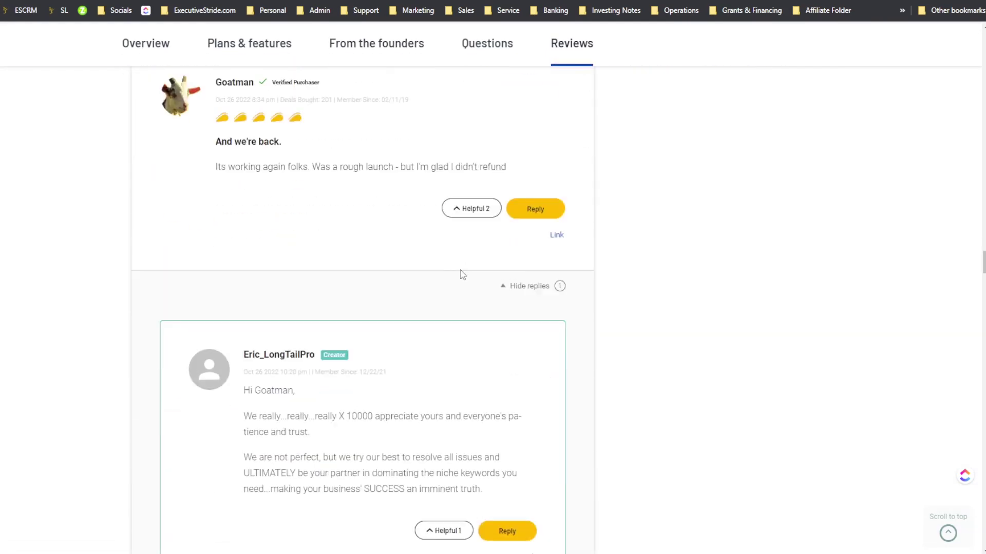
scroll(496, 286, down, 2)
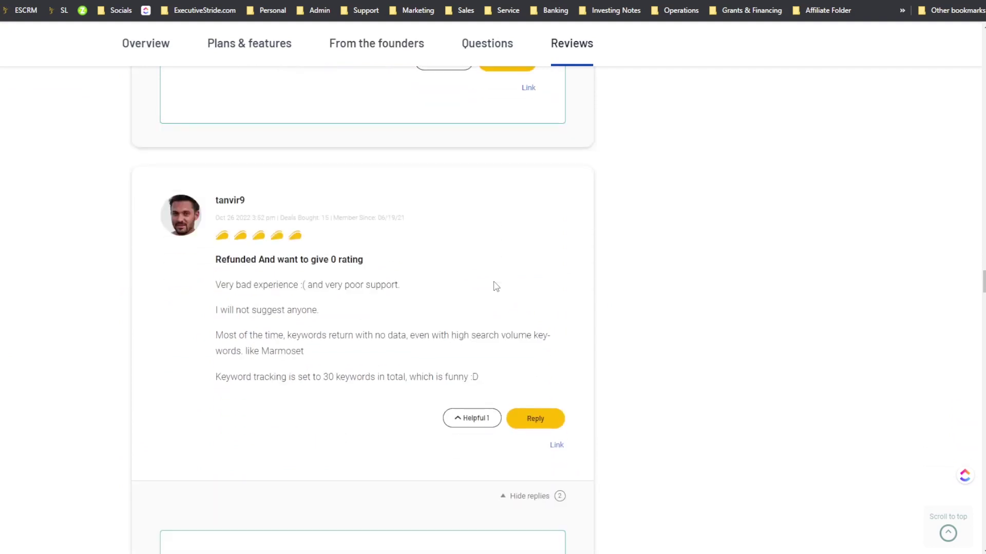
scroll(496, 286, down, 2)
scroll(507, 308, up, 15)
scroll(506, 306, up, 15)
scroll(489, 306, down, 3)
scroll(477, 290, down, 9)
scroll(487, 291, down, 6)
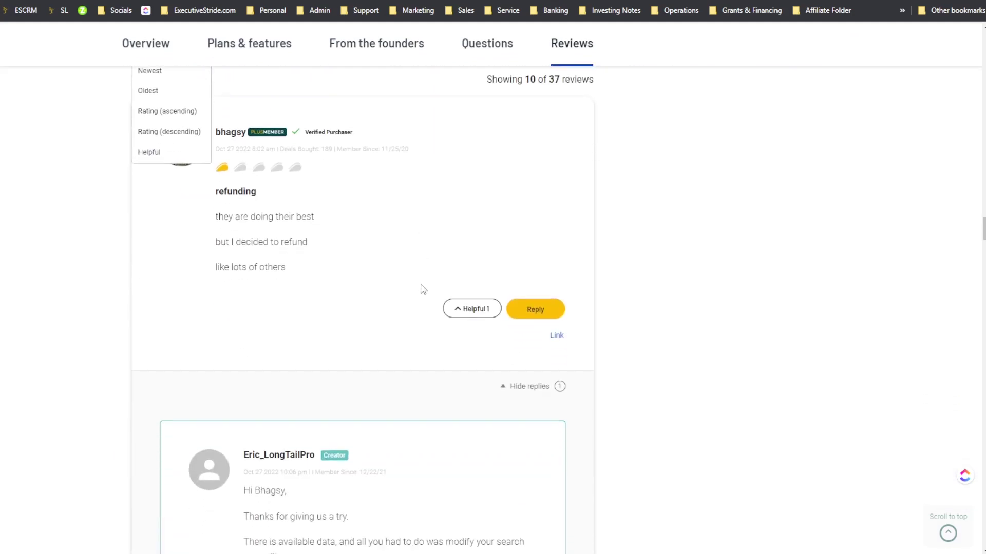
scroll(423, 289, down, 2)
scroll(338, 304, down, 5)
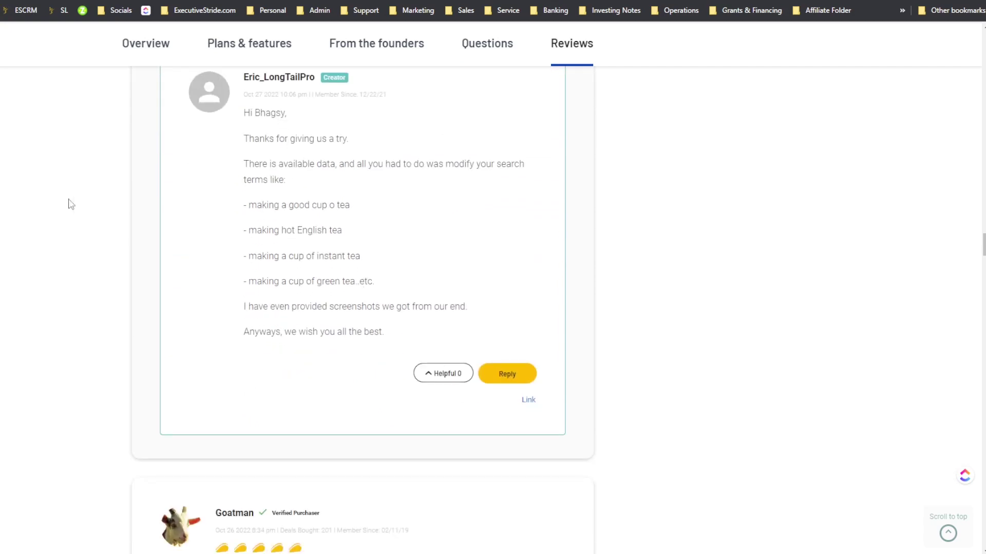
scroll(517, 343, down, 15)
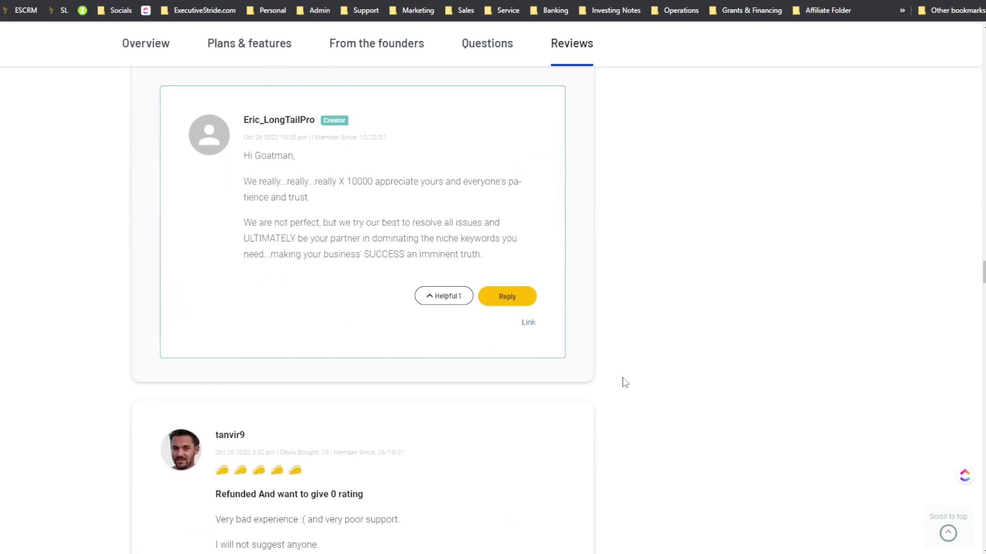
scroll(625, 384, down, 15)
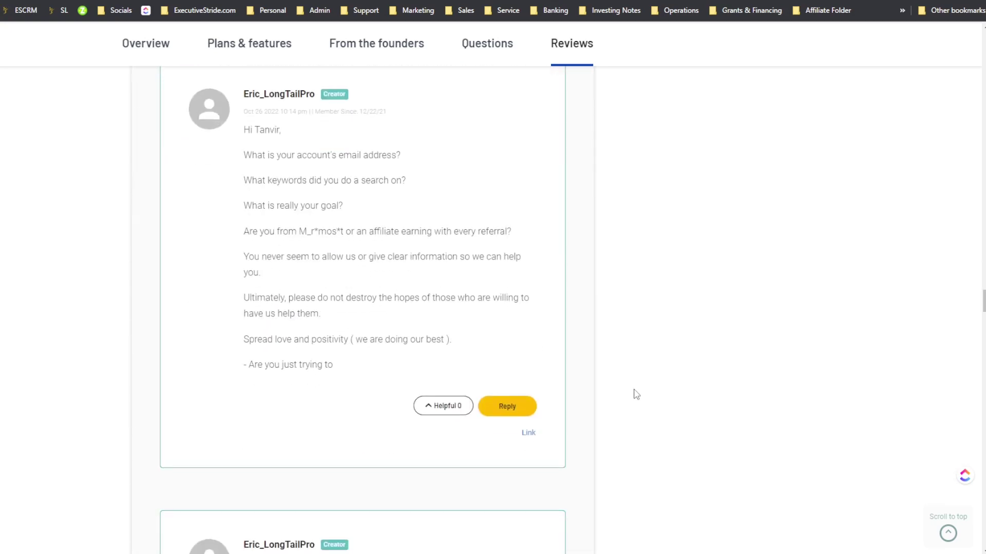
scroll(636, 395, down, 5)
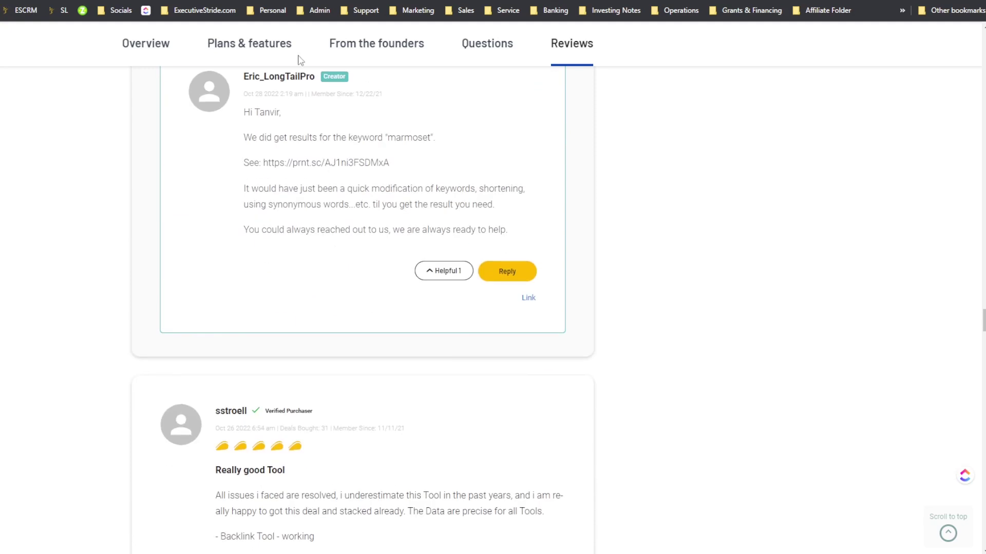
Step: Examine the features included in all LongTailPro plans and compare the license tiers
scroll(326, 183, up, 10)
scroll(369, 219, up, 15)
scroll(250, 290, down, 16)
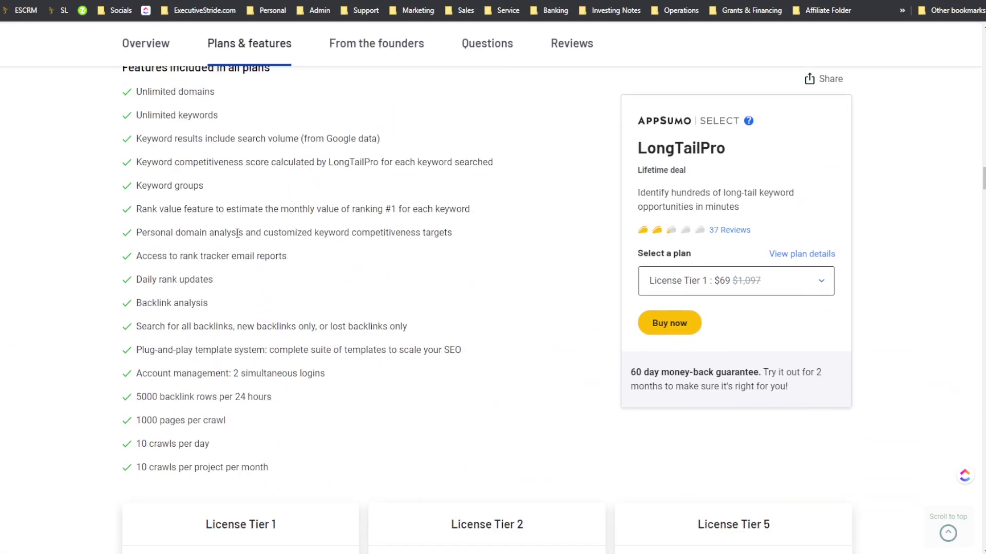
scroll(174, 319, up, 5)
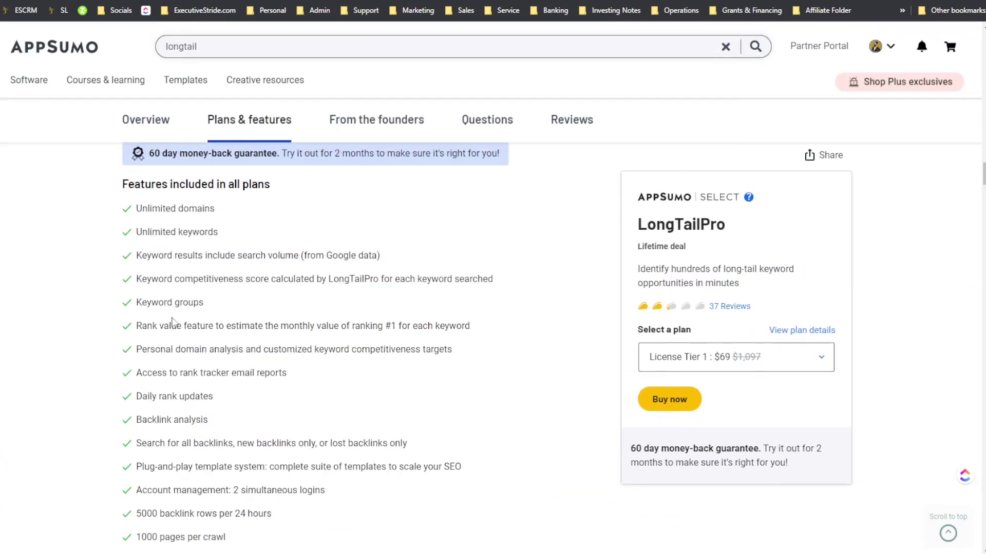
scroll(167, 340, down, 5)
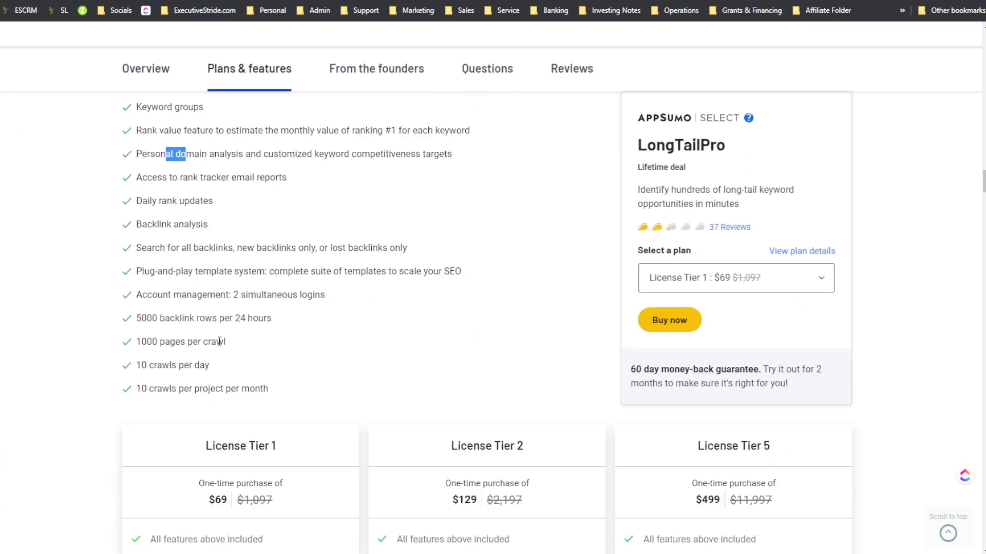
scroll(270, 300, up, 1)
scroll(271, 300, down, 2)
scroll(270, 302, up, 3)
scroll(272, 304, up, 5)
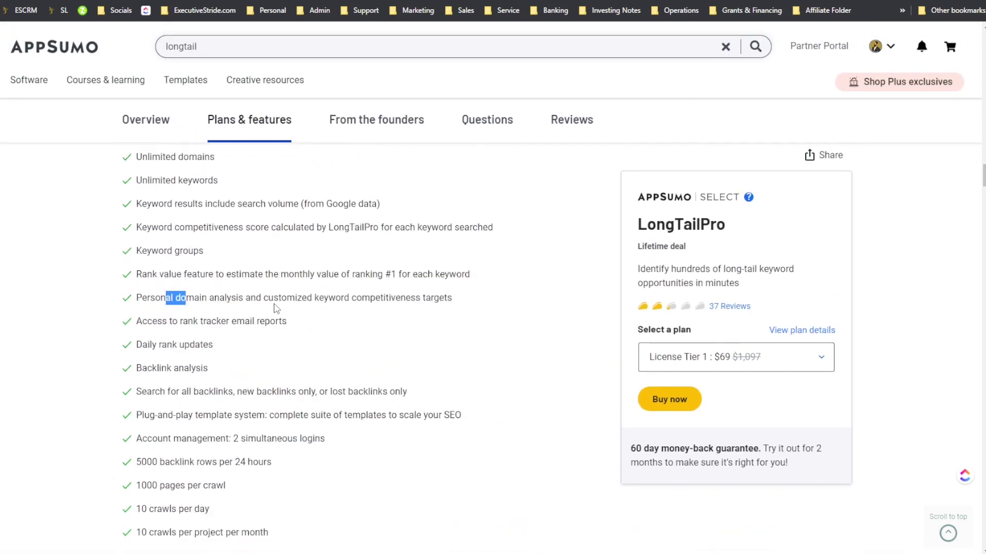
scroll(309, 316, down, 5)
scroll(312, 316, down, 6)
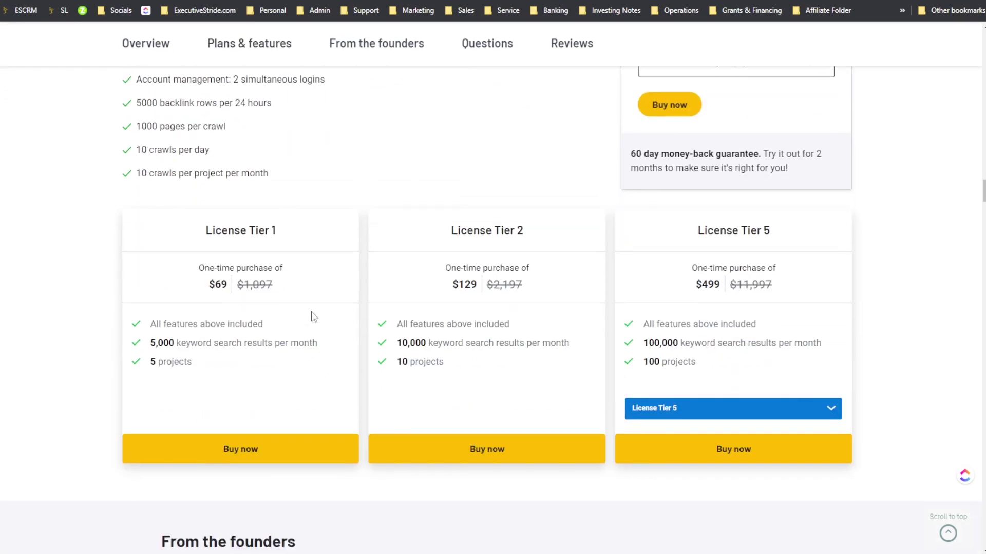
scroll(319, 320, down, 2)
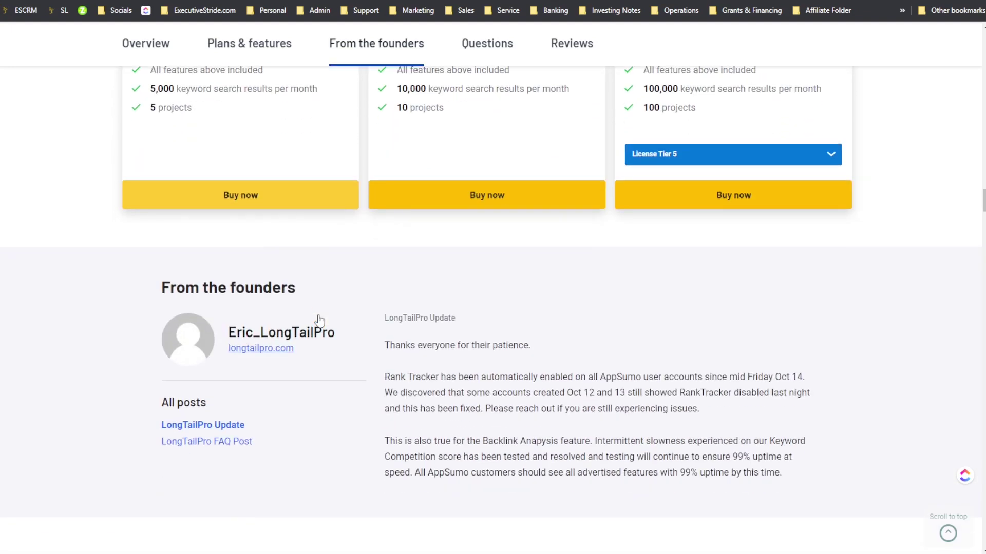
scroll(319, 320, up, 7)
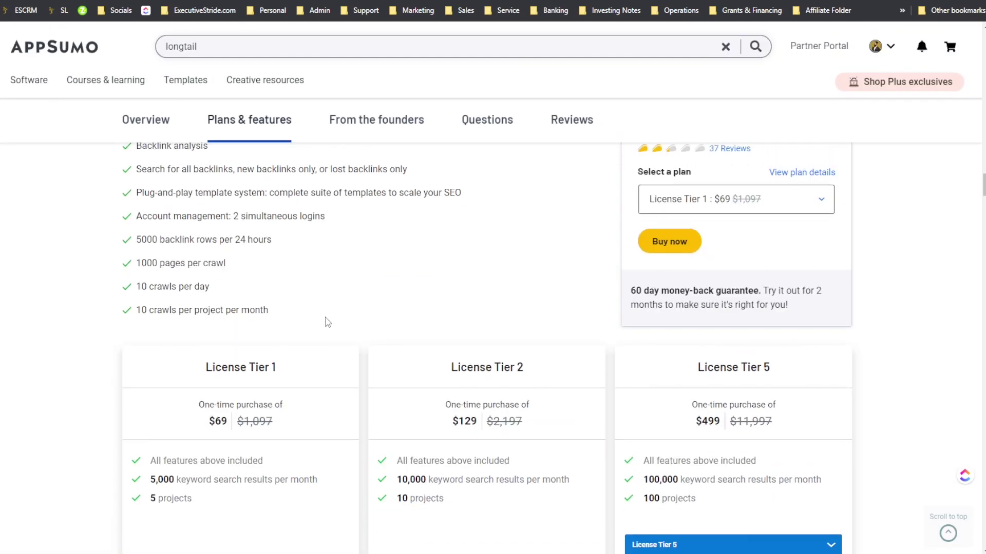
Step: Look over the founders' LongTailPro update and the most recent reviews below it
scroll(319, 328, down, 8)
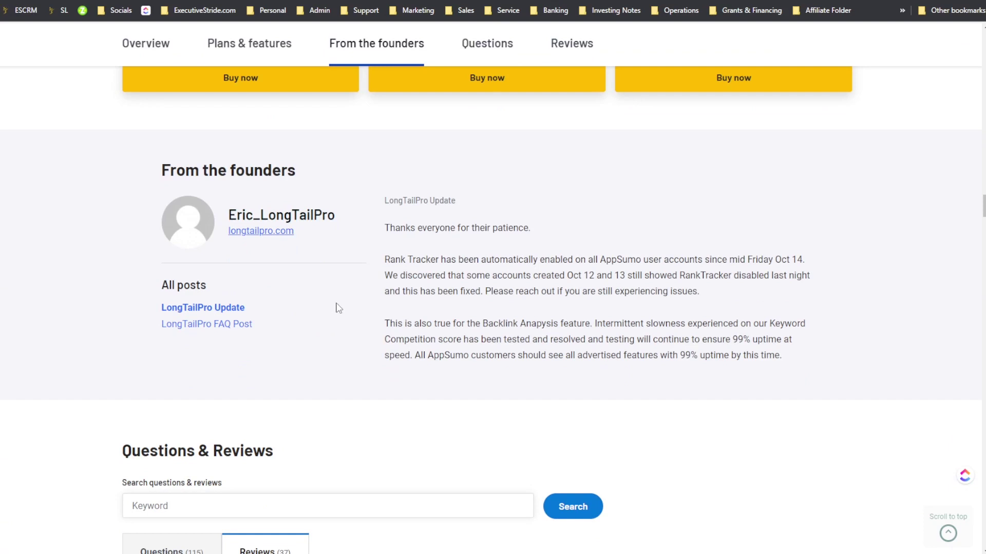
scroll(339, 313, down, 12)
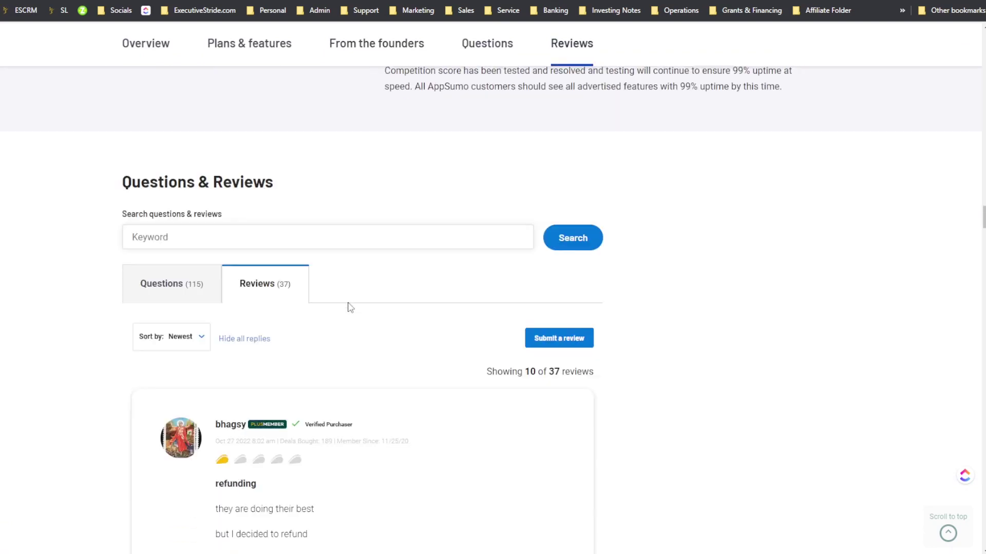
scroll(349, 306, down, 7)
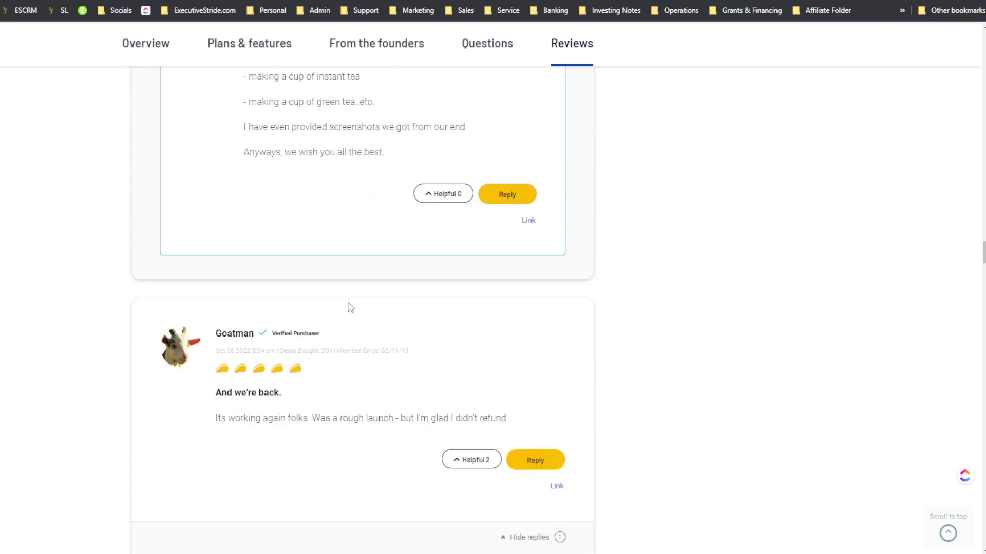
scroll(339, 282, up, 3)
scroll(337, 285, down, 1)
Step: Examine LongTailPro's License Tier 1 price and its monthly keyword search limit, highlighting text in the plan card
scroll(344, 286, up, 13)
scroll(348, 329, up, 5)
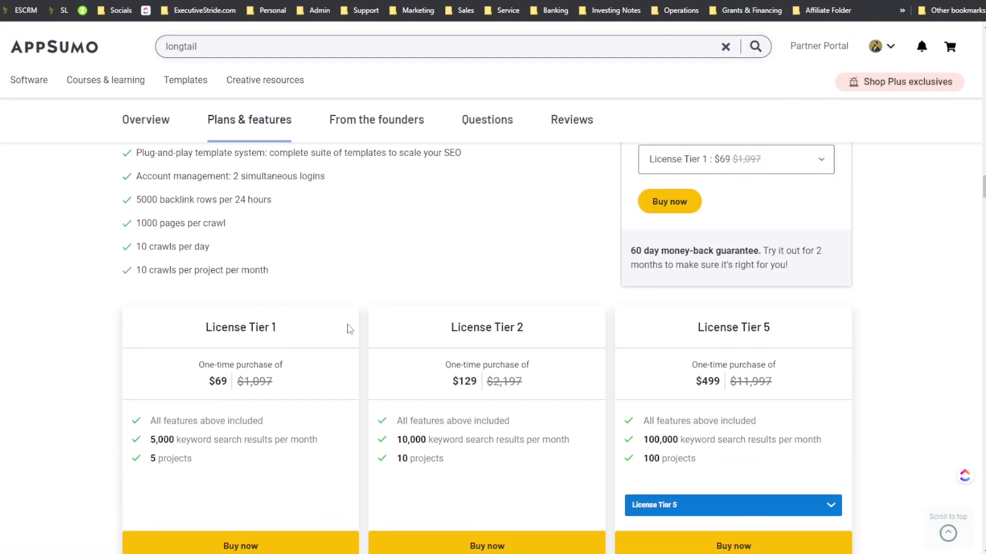
scroll(345, 325, down, 1)
scroll(346, 328, up, 2)
scroll(247, 397, down, 2)
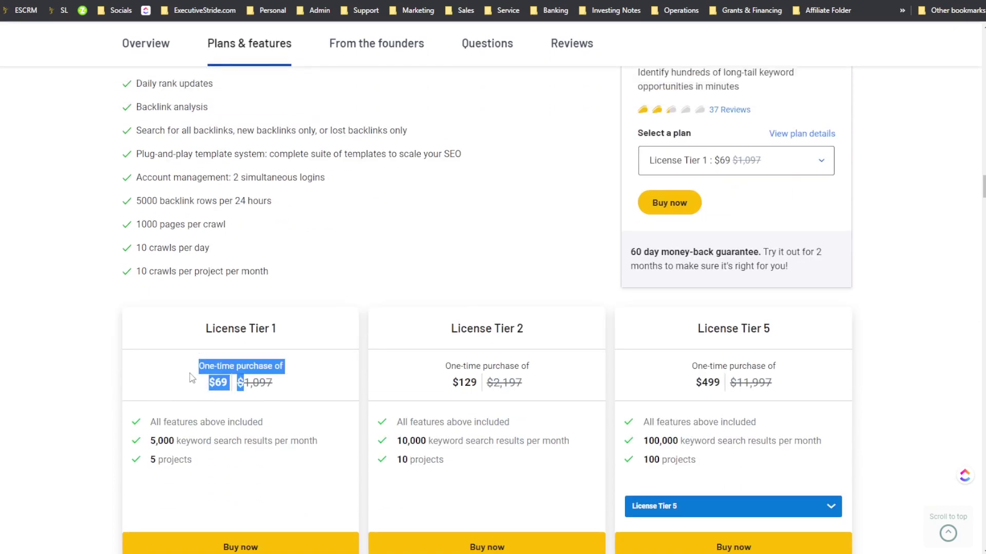
scroll(240, 382, down, 3)
drag(243, 324, 258, 336)
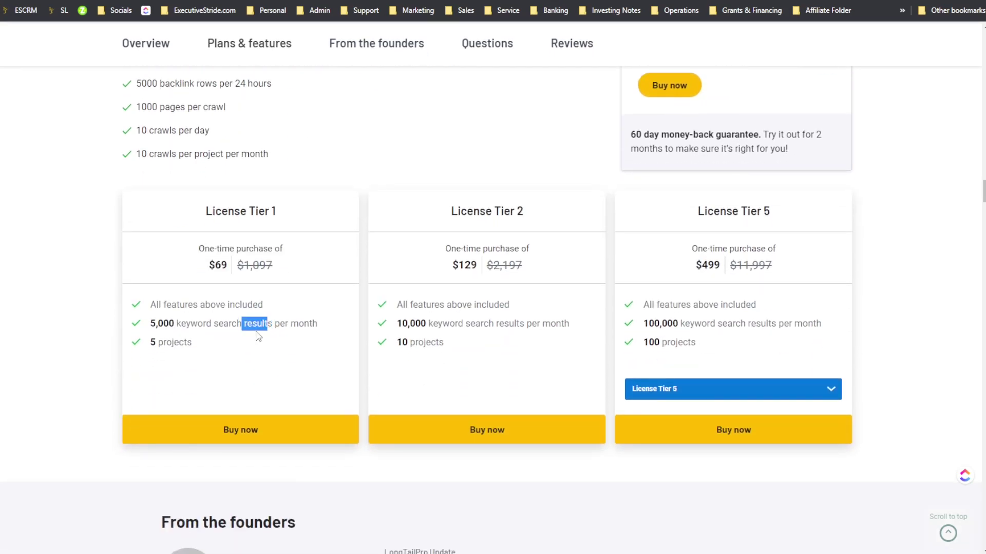
Step: Review the features included in all LongTailPro plans, including its crawl and backlink limits, alongside the license tier cards
scroll(239, 341, down, 4)
scroll(359, 359, up, 7)
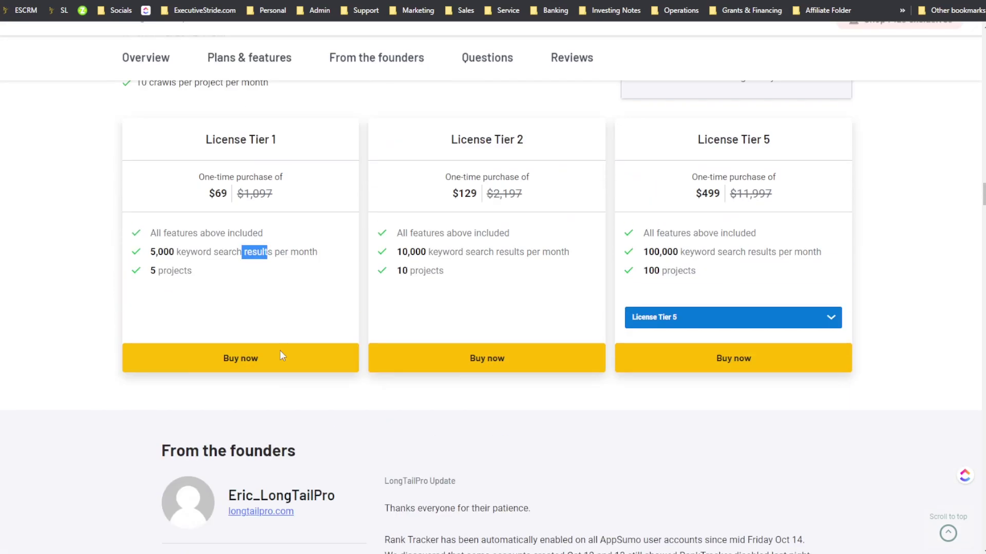
scroll(370, 367, up, 4)
scroll(309, 348, down, 9)
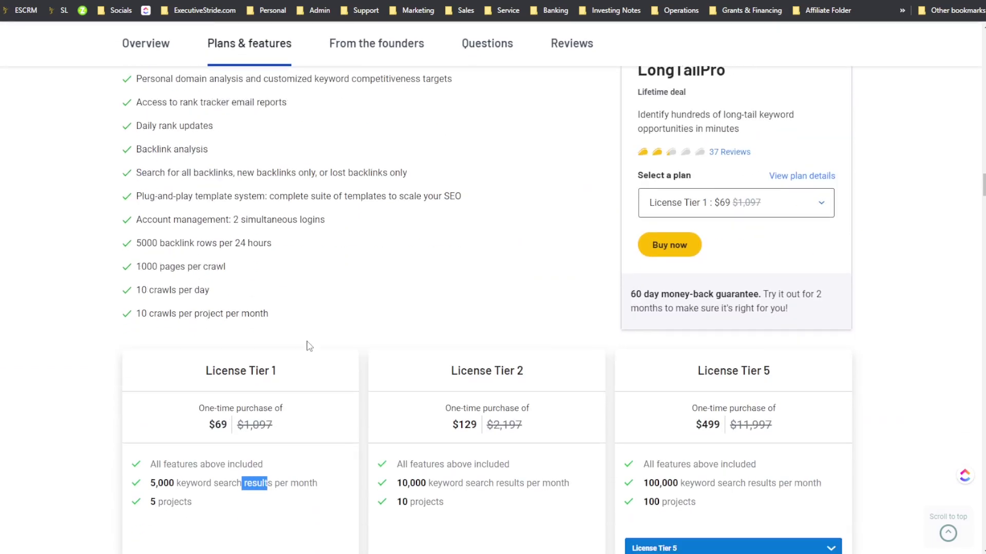
scroll(61, 391, up, 4)
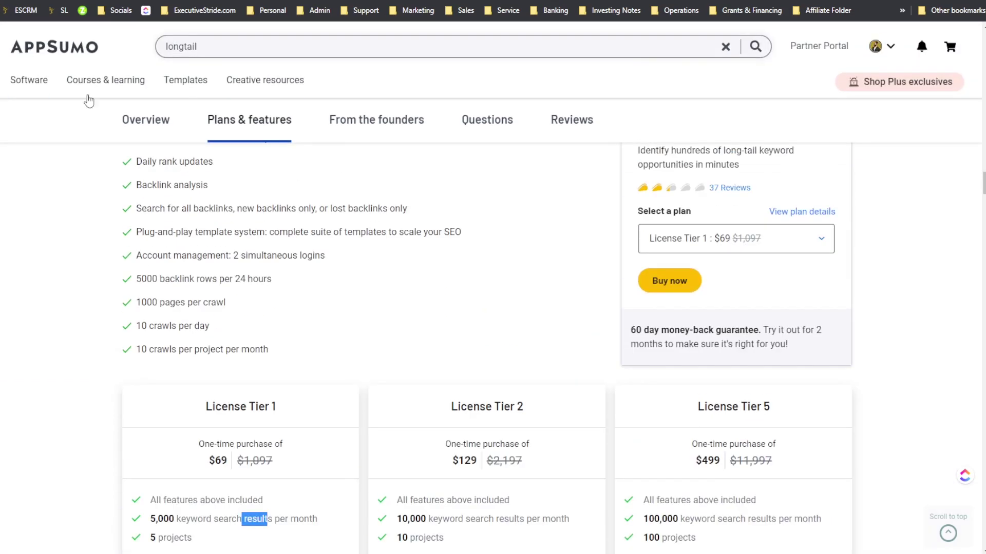
scroll(223, 191, down, 2)
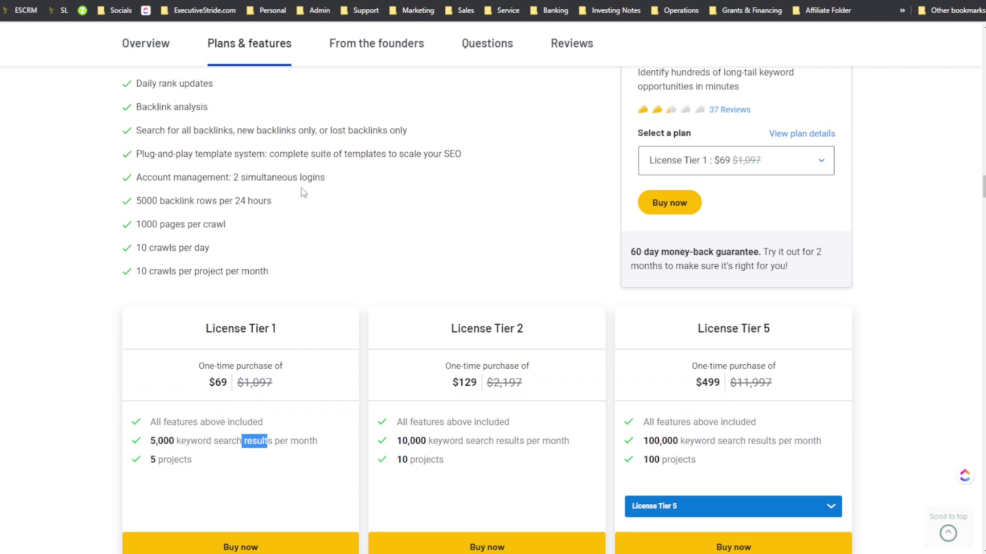
scroll(578, 148, up, 15)
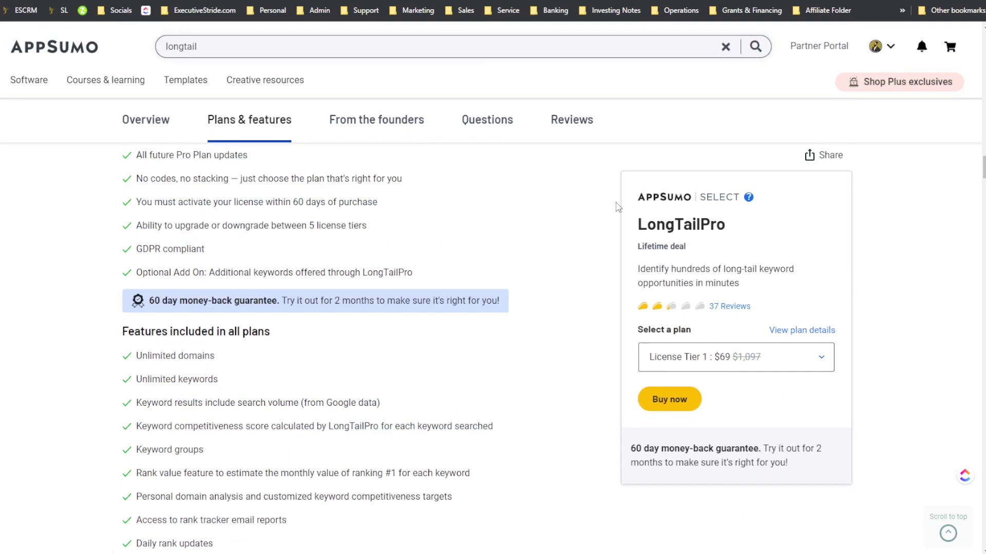
Step: Compare LongTailPro's license tier prices and limits, and view the list of higher tiers available in the Tier 5 card
scroll(618, 202, down, 16)
scroll(619, 226, down, 1)
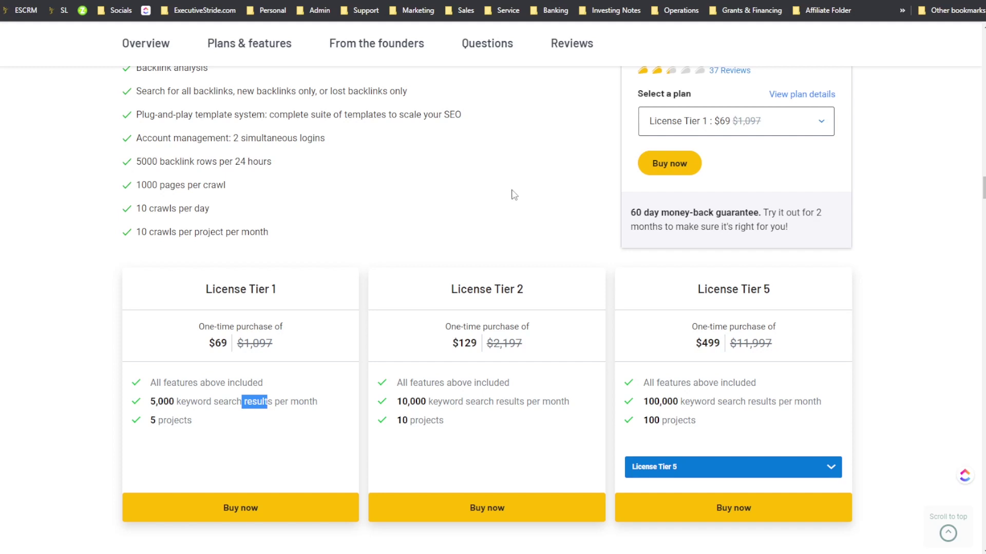
scroll(514, 195, down, 3)
click(645, 311)
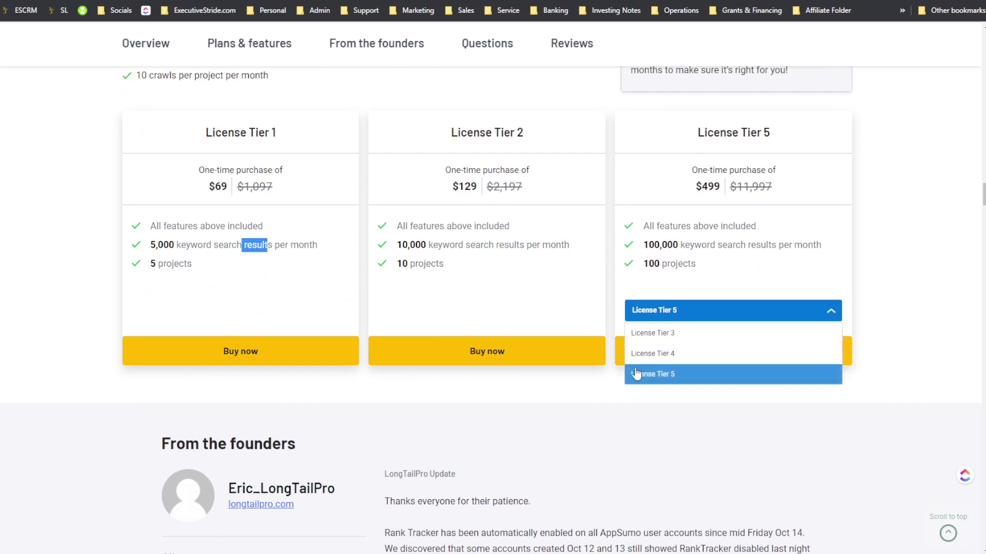
click(611, 287)
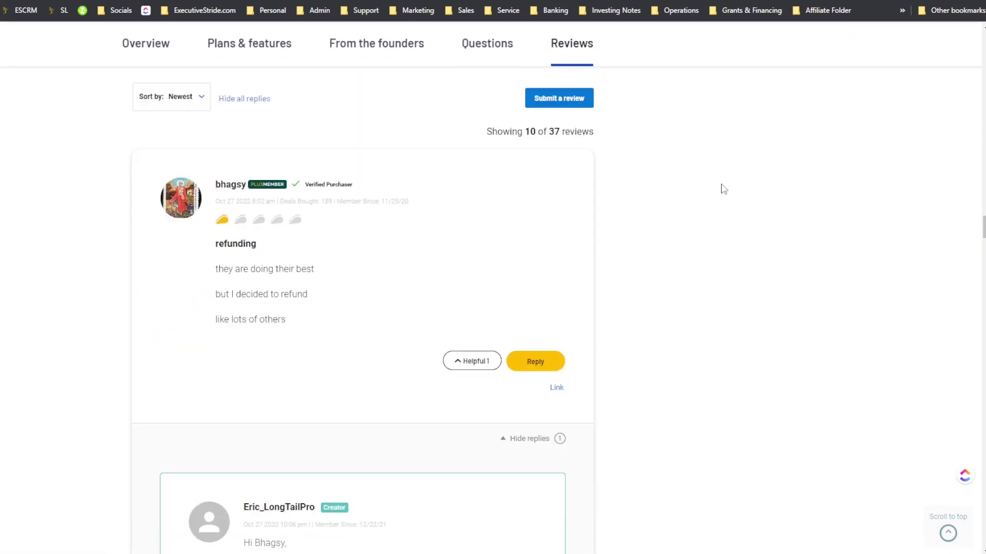
Step: Skim LongTailPro's newest customer reviews and the creator's replies to them
scroll(564, 329, down, 2)
scroll(565, 330, down, 10)
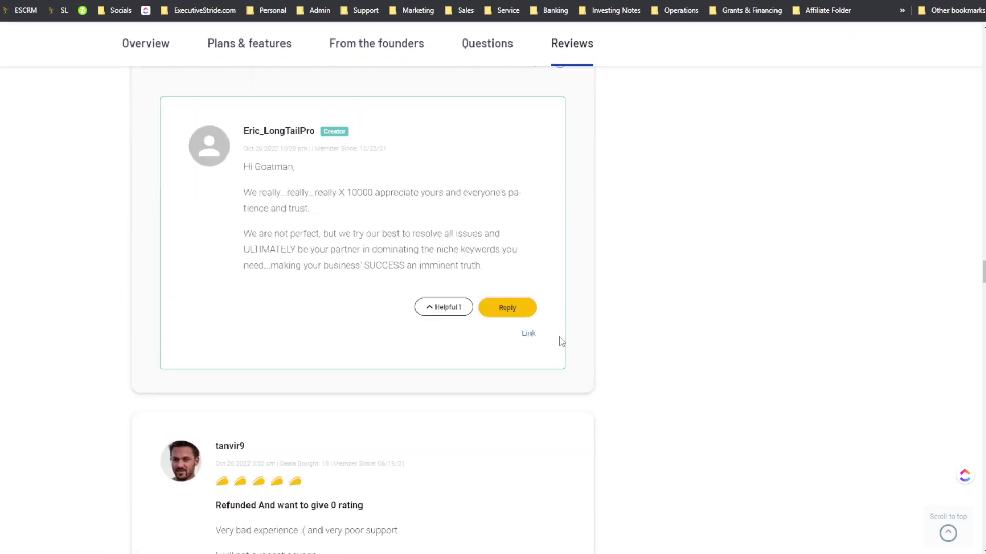
scroll(568, 352, up, 15)
Step: Recheck the keyword search and project limits of each LongTailPro tier and glance at the founders' update below
scroll(546, 375, up, 10)
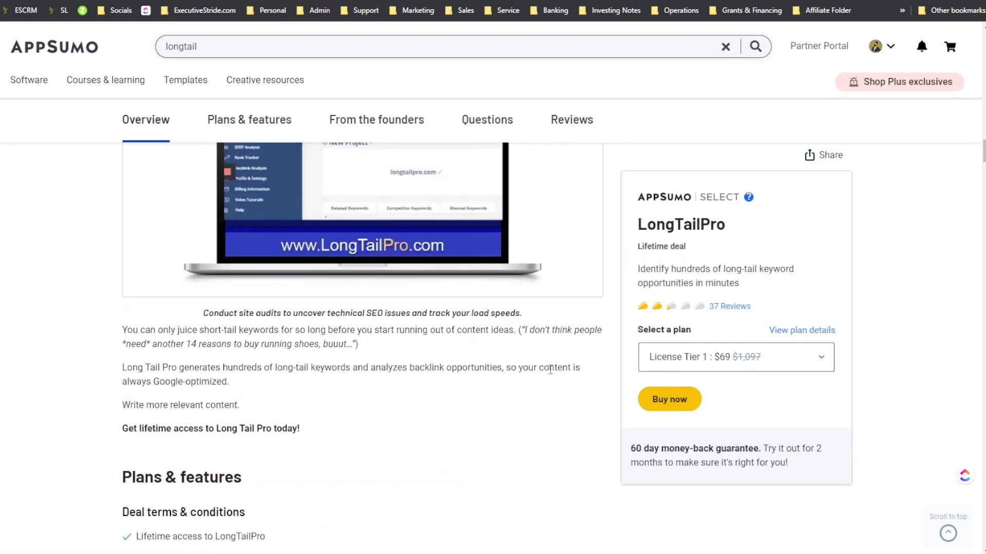
scroll(557, 374, down, 10)
scroll(561, 374, up, 12)
scroll(569, 378, down, 4)
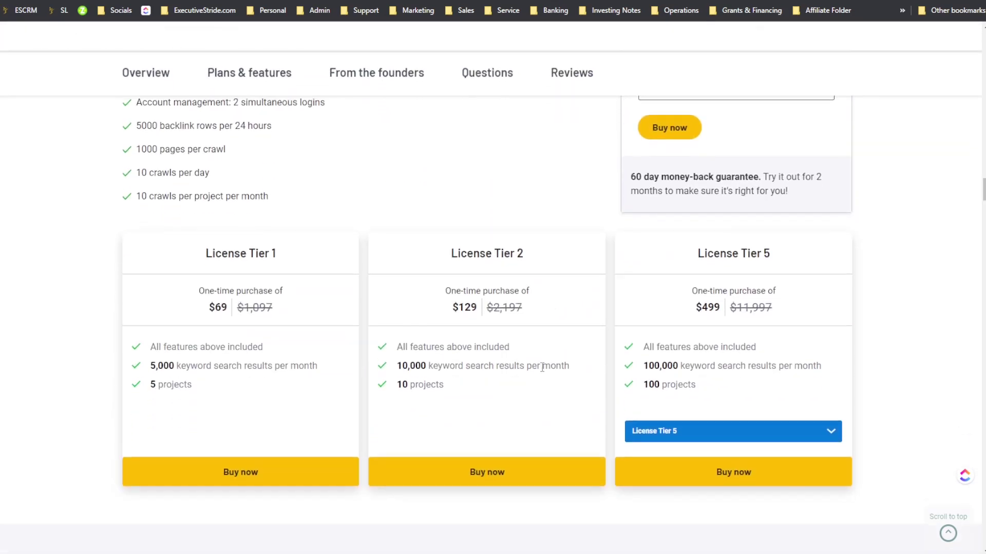
scroll(315, 224, up, 2)
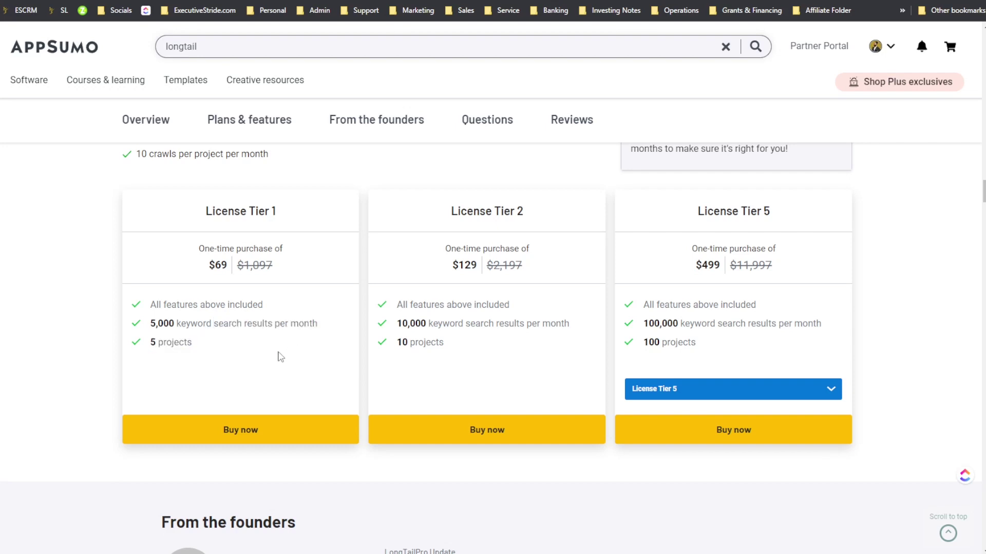
scroll(280, 380, up, 4)
scroll(279, 378, down, 5)
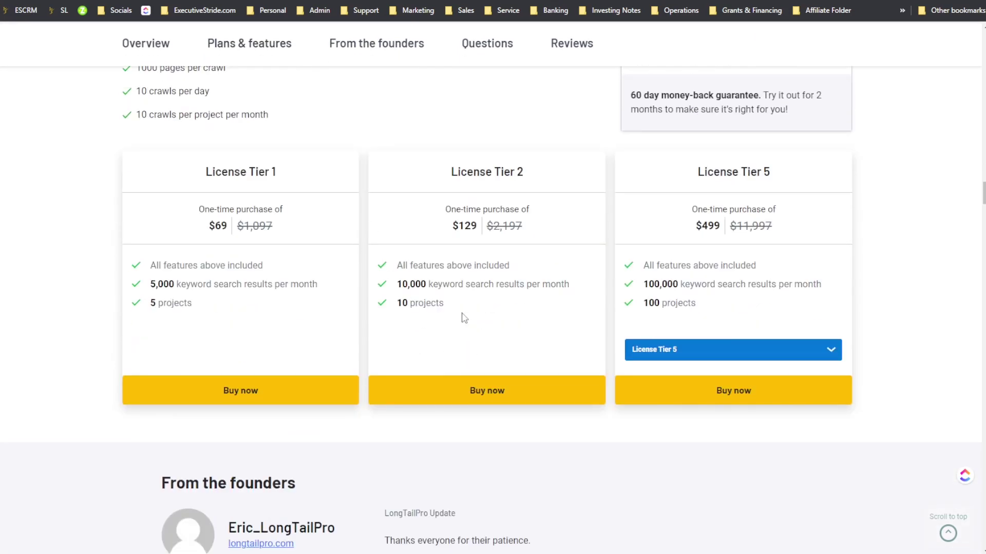
scroll(464, 318, down, 4)
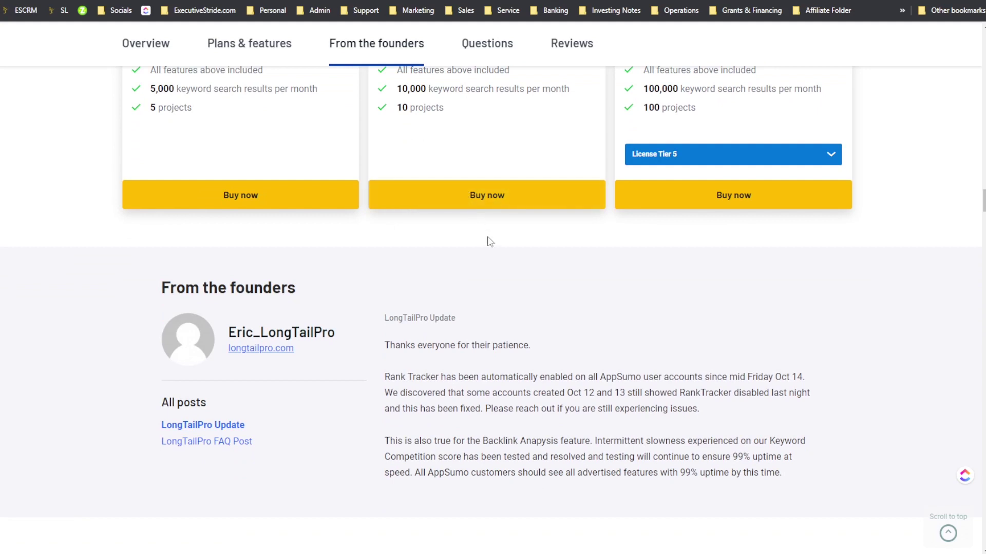
scroll(503, 239, up, 3)
Step: Read the latest LongTailPro reviews about refunds and the tool working again, together with the creator's replies
scroll(519, 252, down, 18)
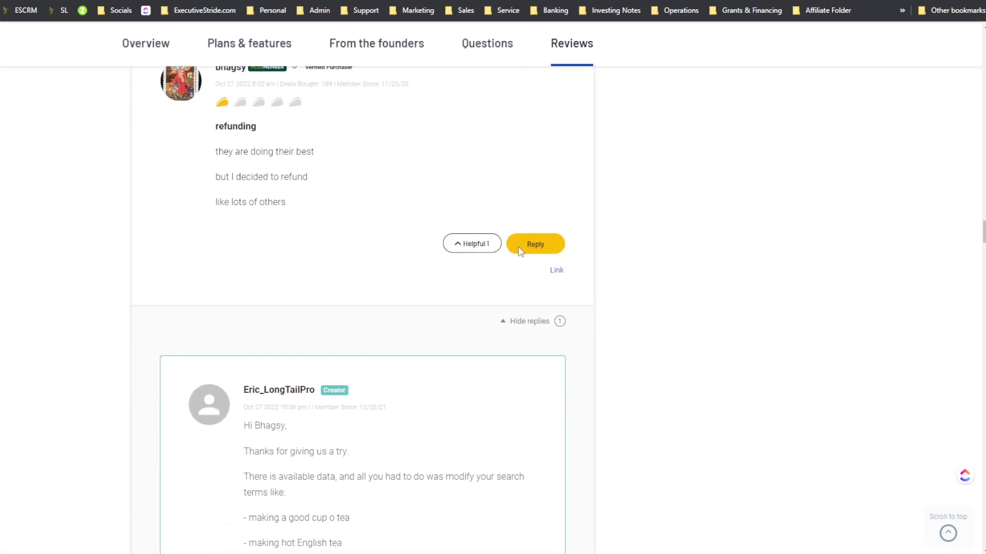
scroll(531, 231, down, 11)
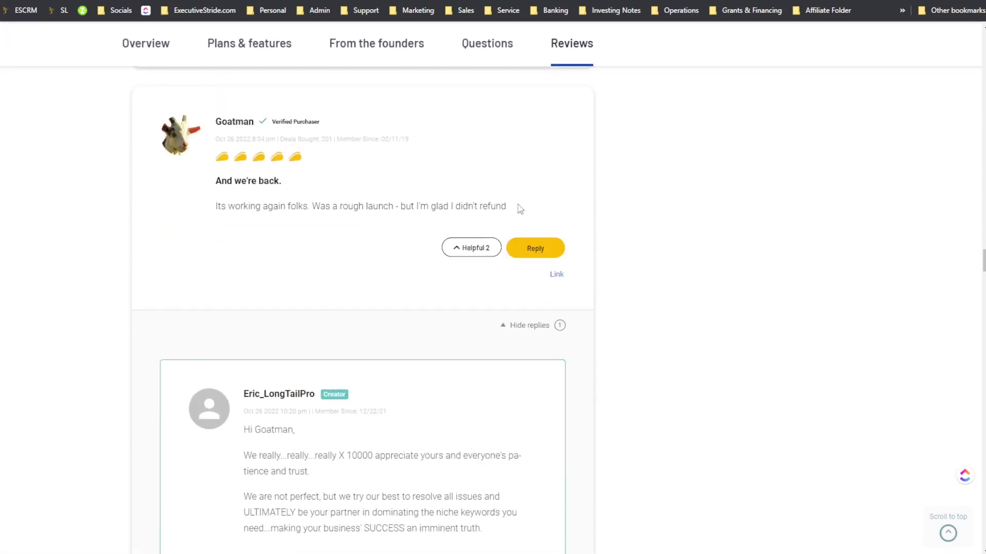
scroll(538, 233, down, 4)
scroll(546, 245, up, 10)
scroll(552, 269, down, 15)
scroll(548, 266, up, 5)
scroll(467, 257, down, 3)
scroll(383, 260, up, 10)
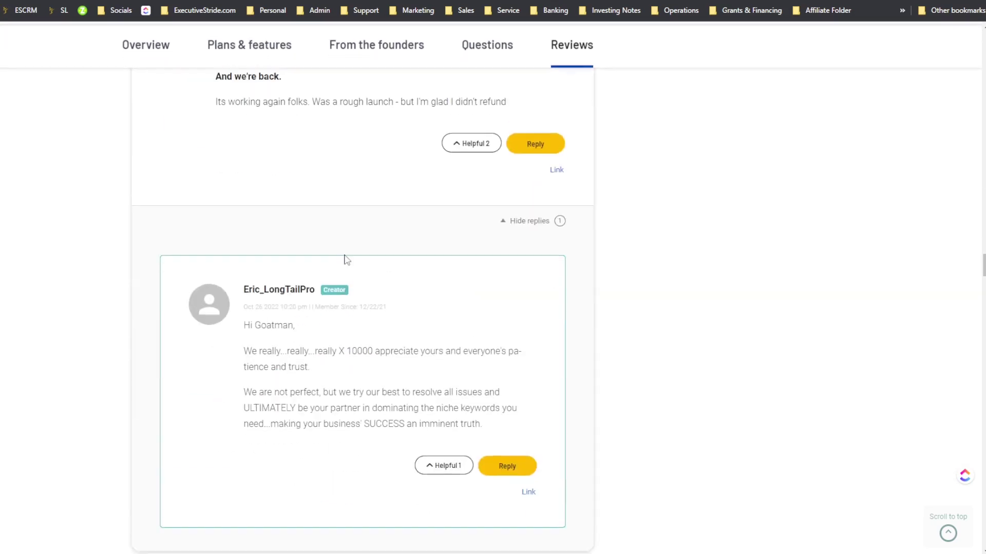
scroll(402, 276, up, 8)
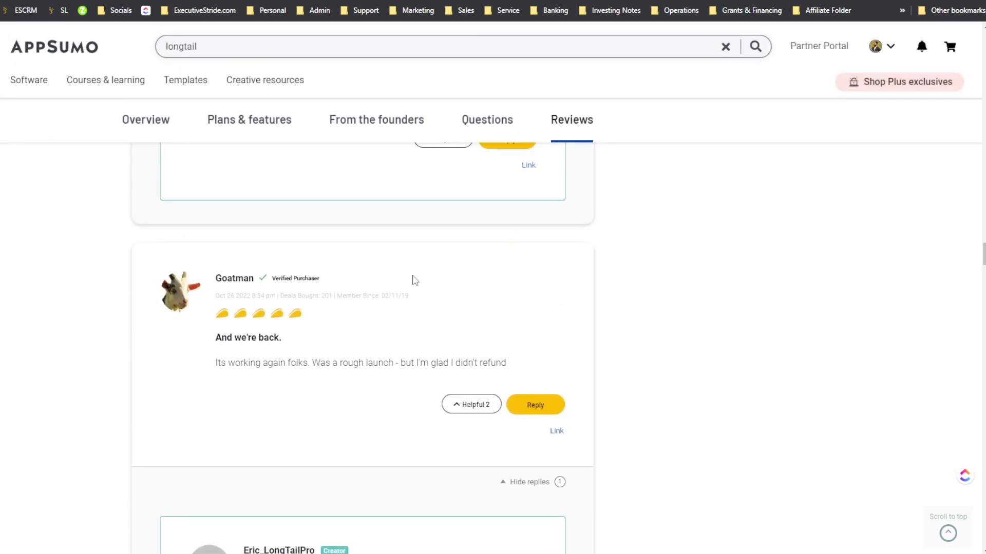
scroll(427, 270, up, 12)
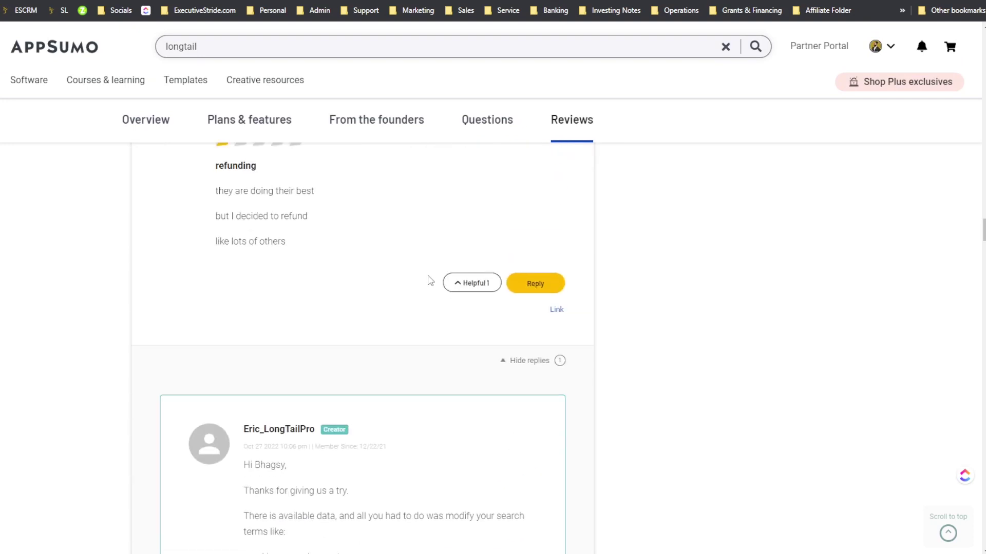
scroll(387, 295, up, 3)
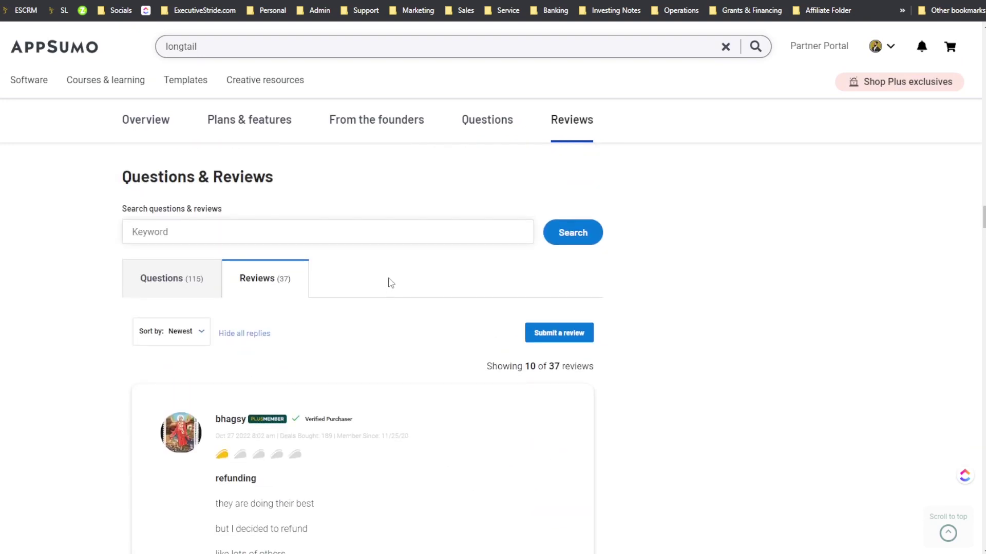
scroll(392, 282, down, 1)
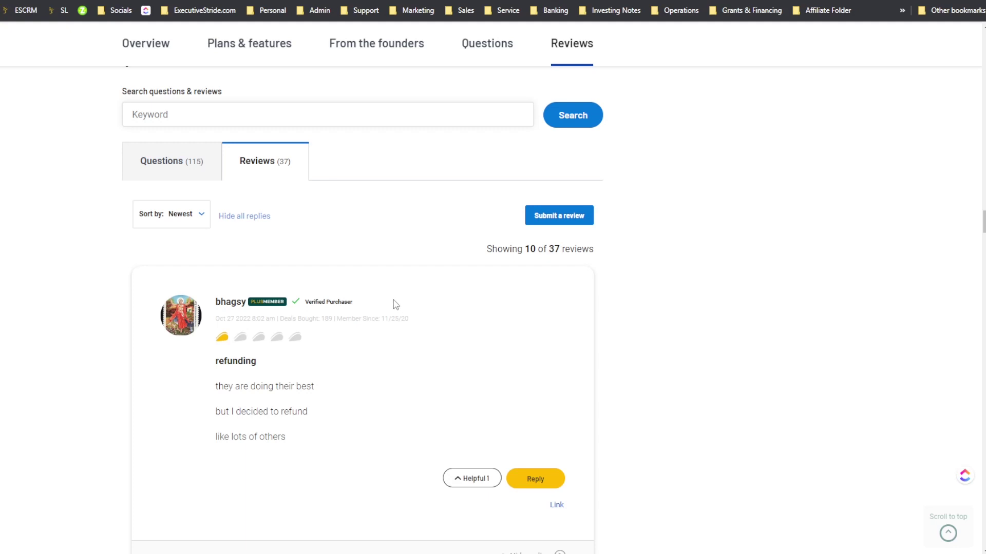
scroll(406, 295, down, 1)
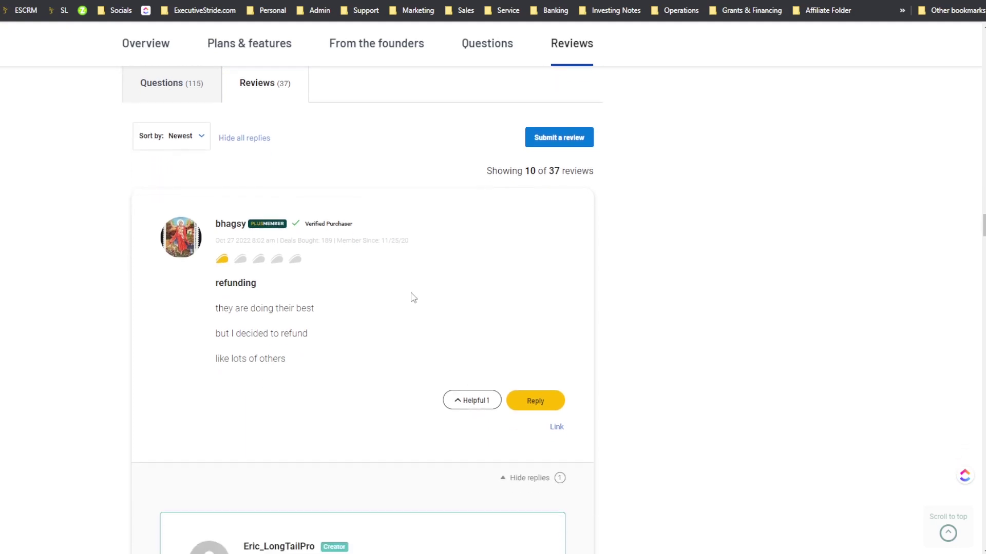
Step: Look over LongTailPro's product overview, deal terms and conditions, and customer rating on its deal page
scroll(429, 304, up, 15)
scroll(430, 313, up, 15)
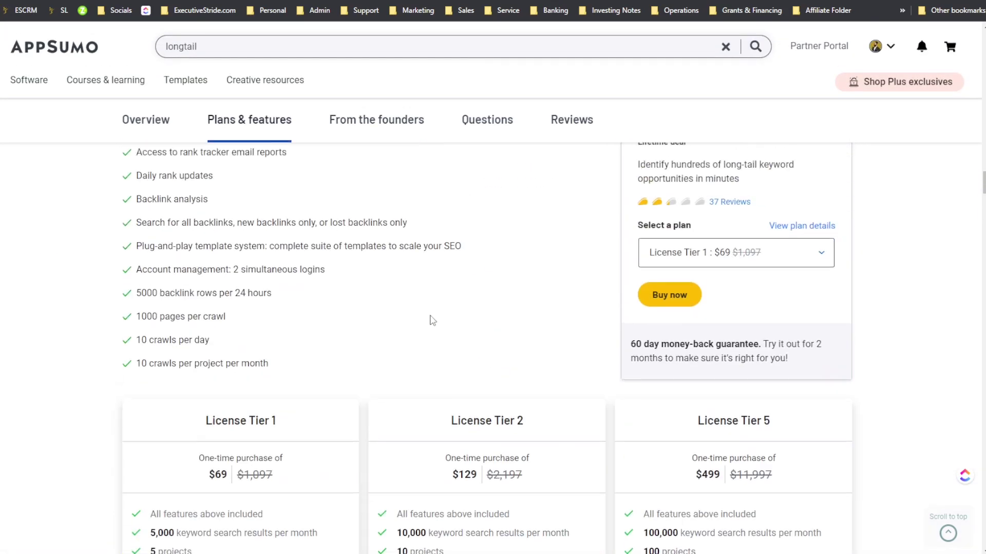
scroll(434, 326, up, 15)
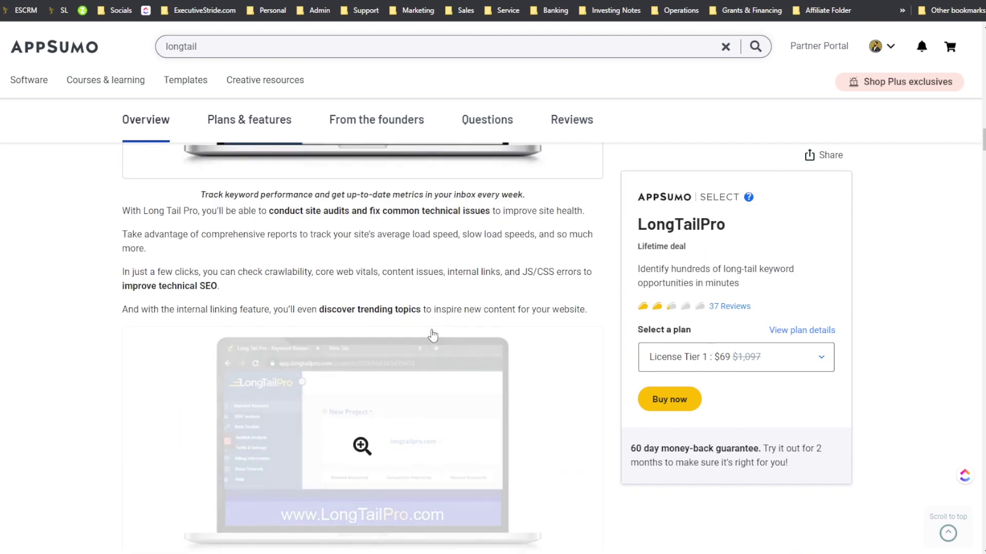
scroll(433, 328, up, 15)
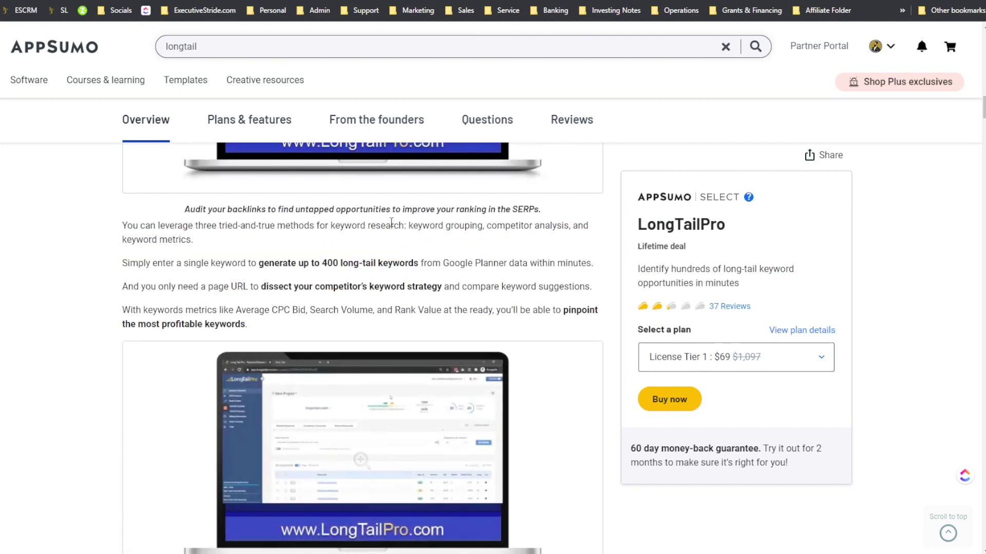
scroll(425, 348, up, 15)
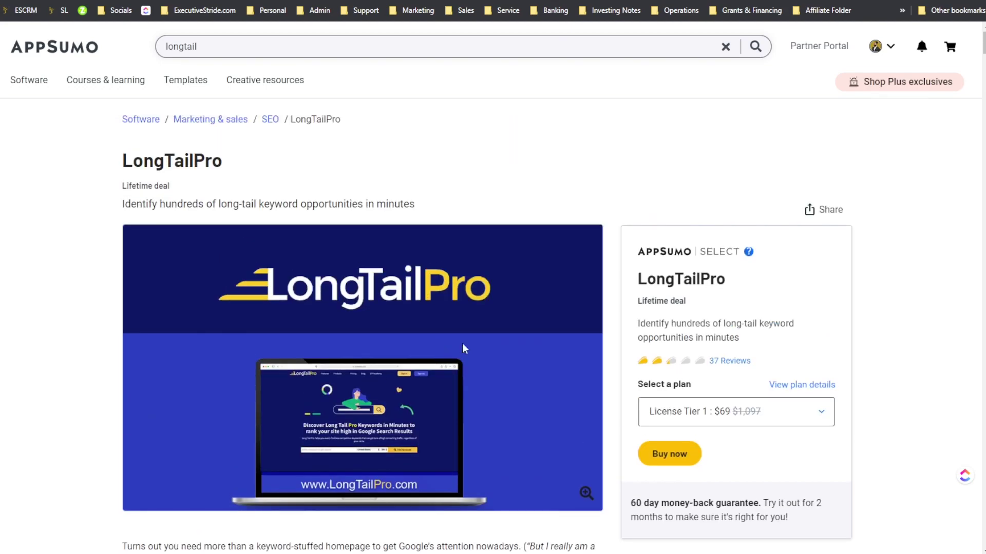
scroll(462, 343, down, 10)
scroll(429, 195, down, 20)
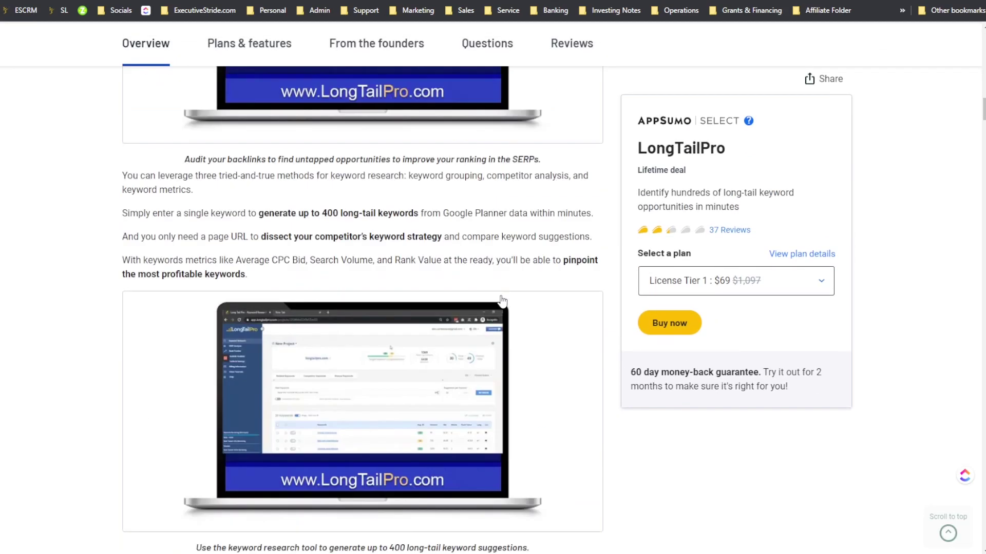
scroll(539, 290, up, 10)
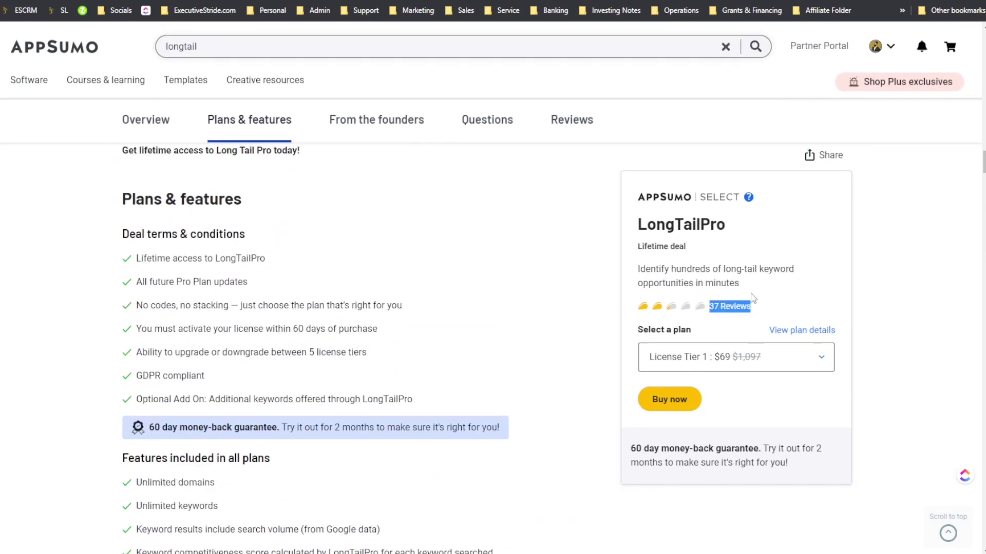
scroll(639, 277, up, 20)
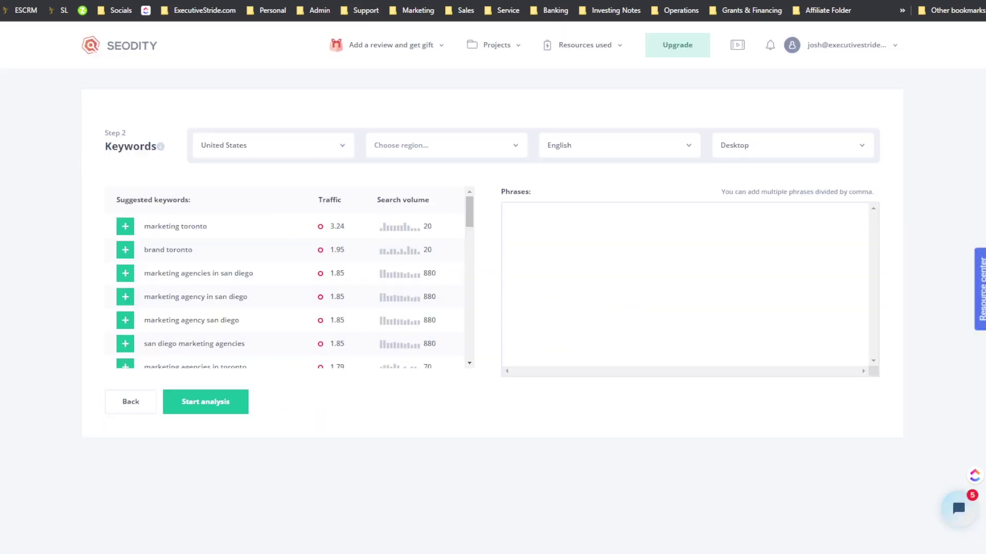
Step: Glance at the Brand & Mortar website and the LongTailPro pricing page, and return to Seodity's keyword setup
mouse_move(516, 66)
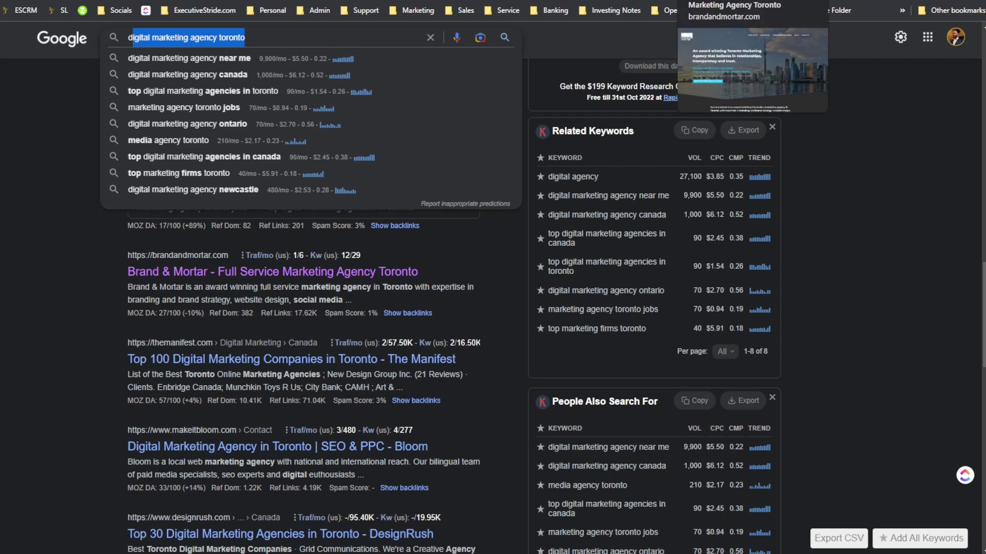
click(708, 1)
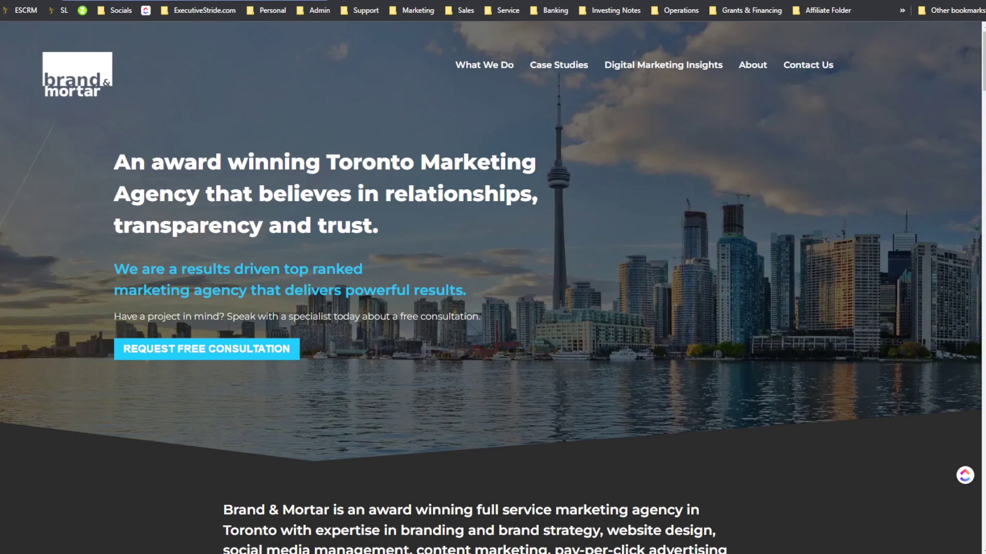
click(565, 1)
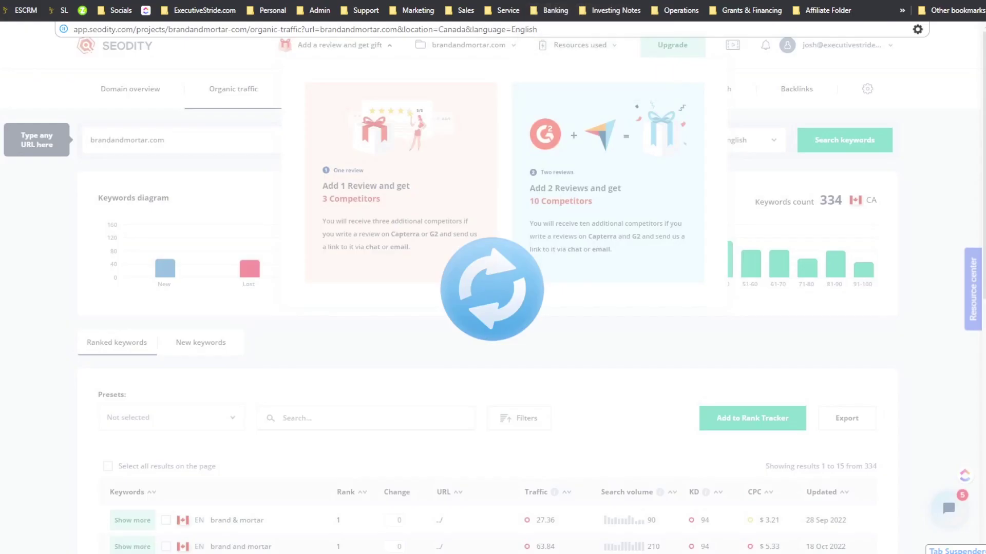
key(ctrl+Tab)
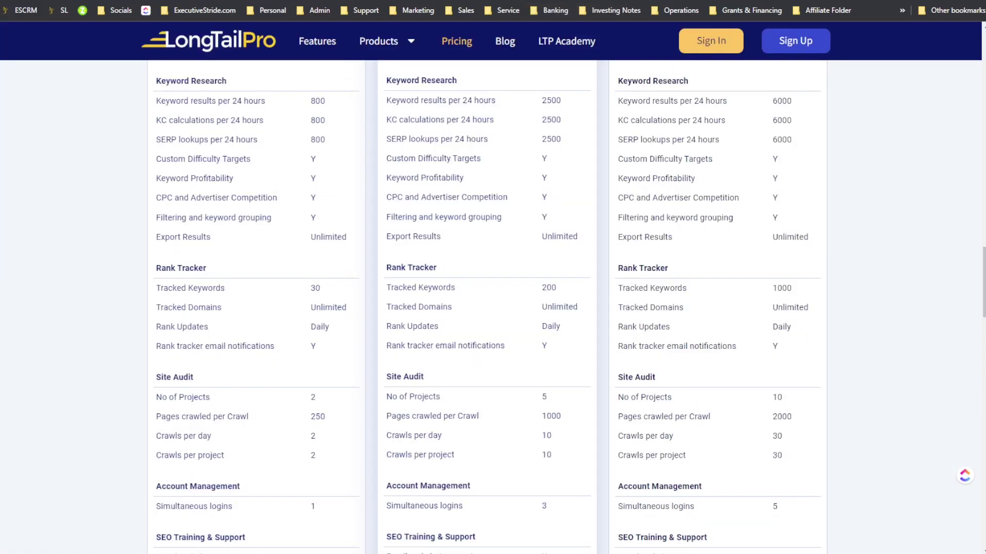
click(488, 1)
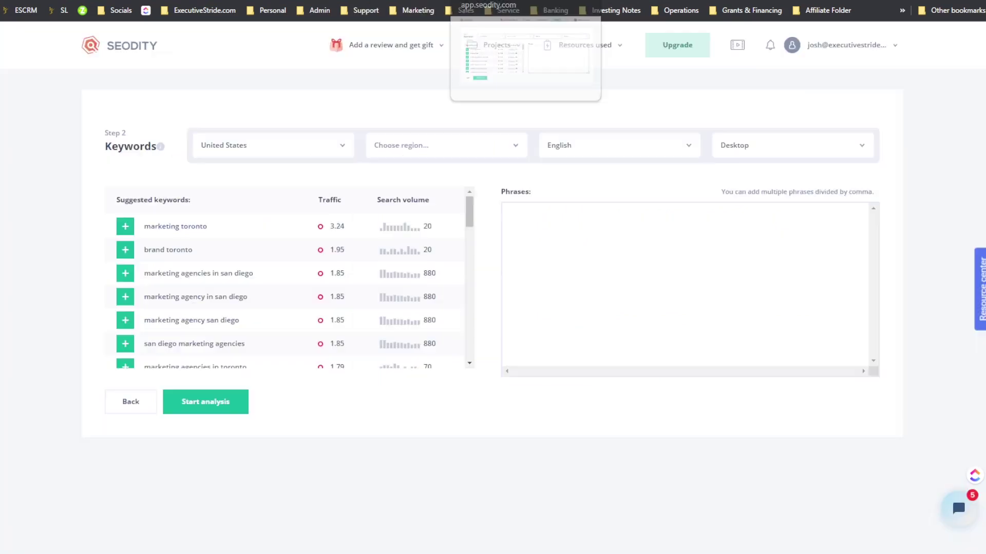
Step: Set the keyword tracking location to Canada with the region Toronto, Ontario, Canada
click(258, 154)
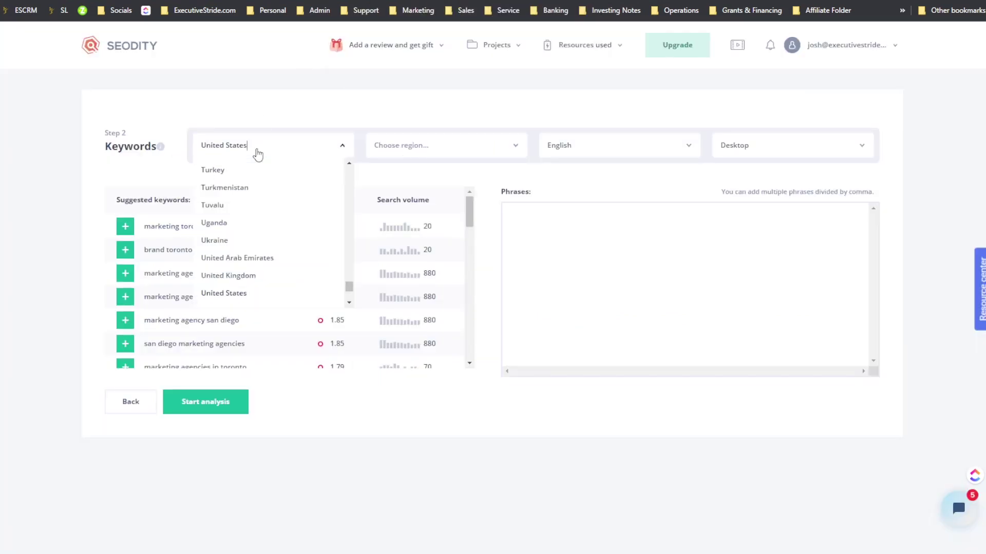
text(a)
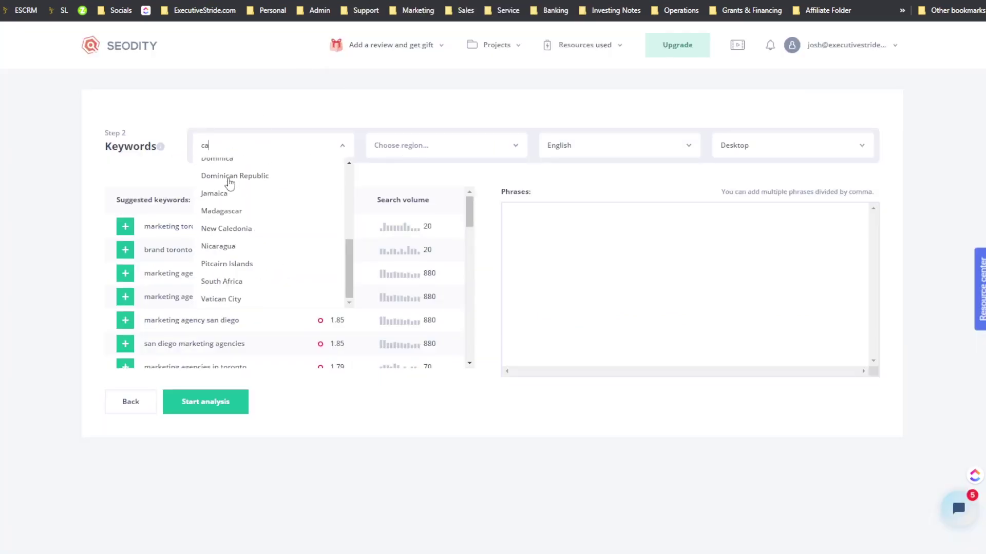
text(n)
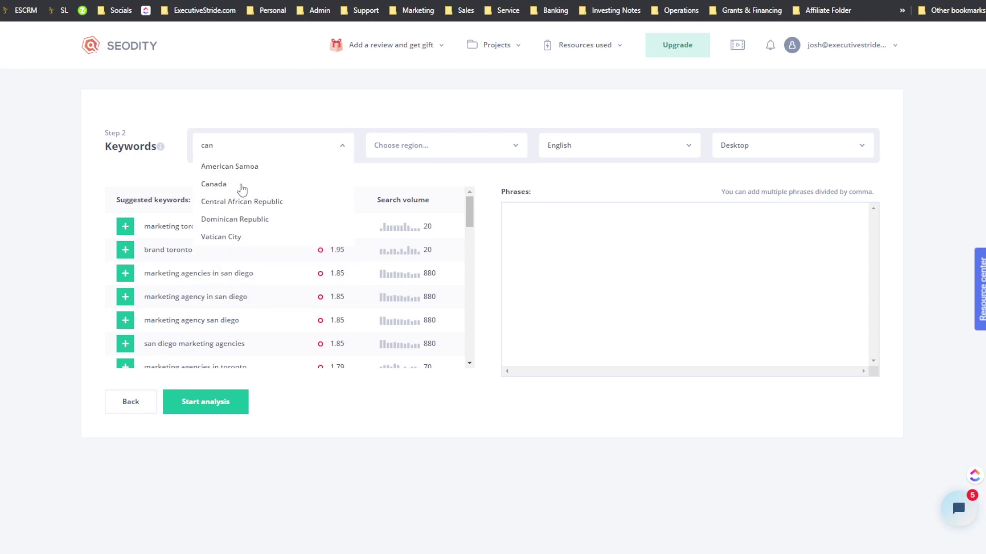
click(238, 183)
click(419, 149)
text(t)
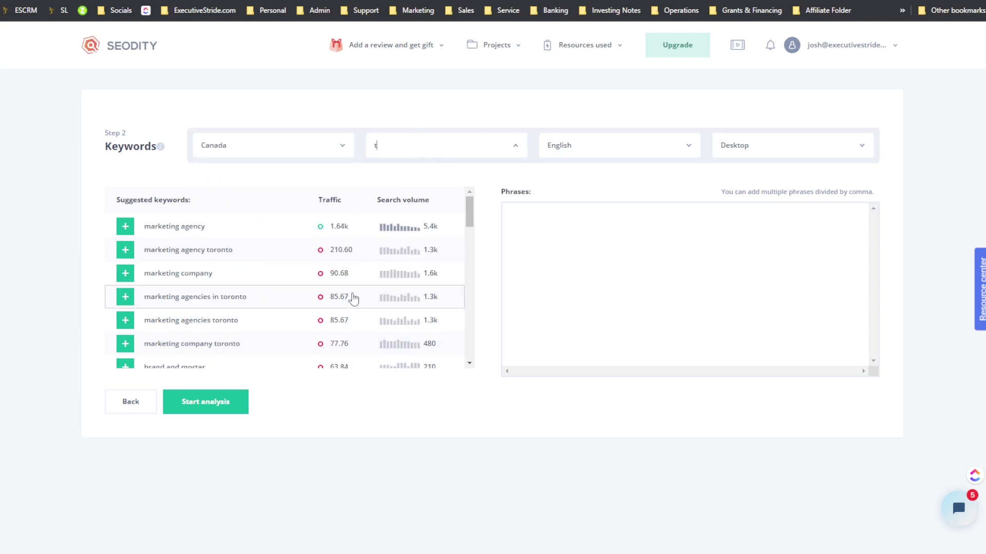
text(oronto)
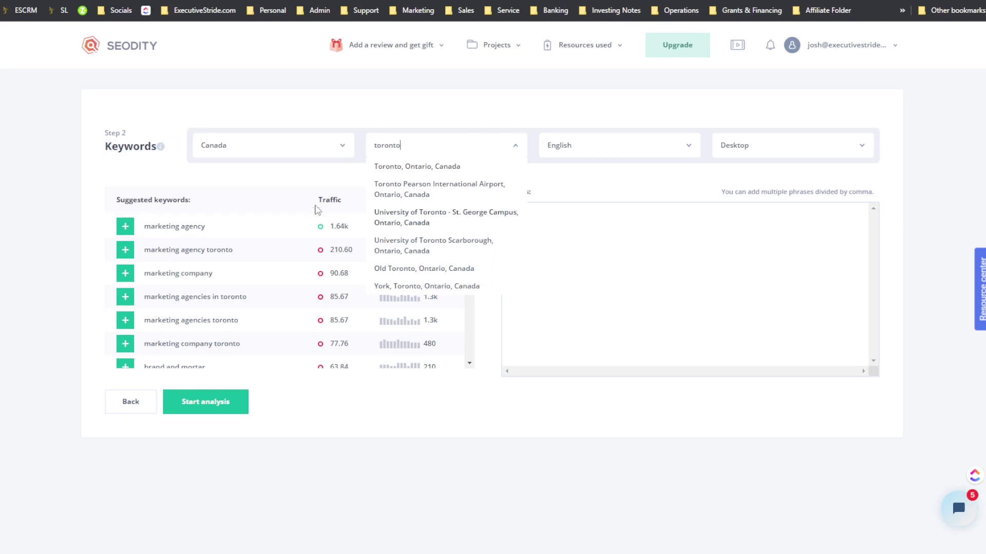
click(383, 166)
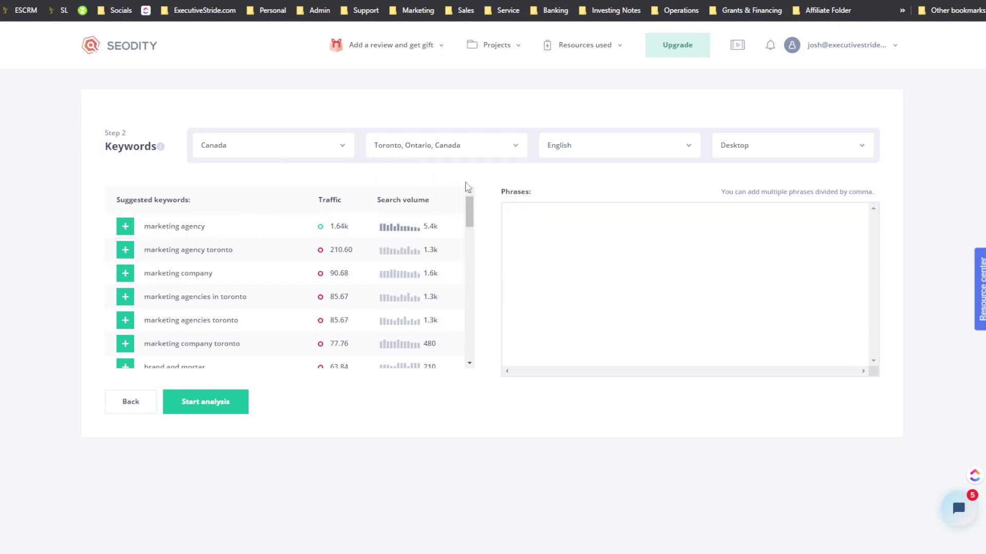
Step: Look through the suggested keywords for Toronto with their traffic and search volumes
scroll(262, 290, down, 2)
scroll(262, 297, up, 2)
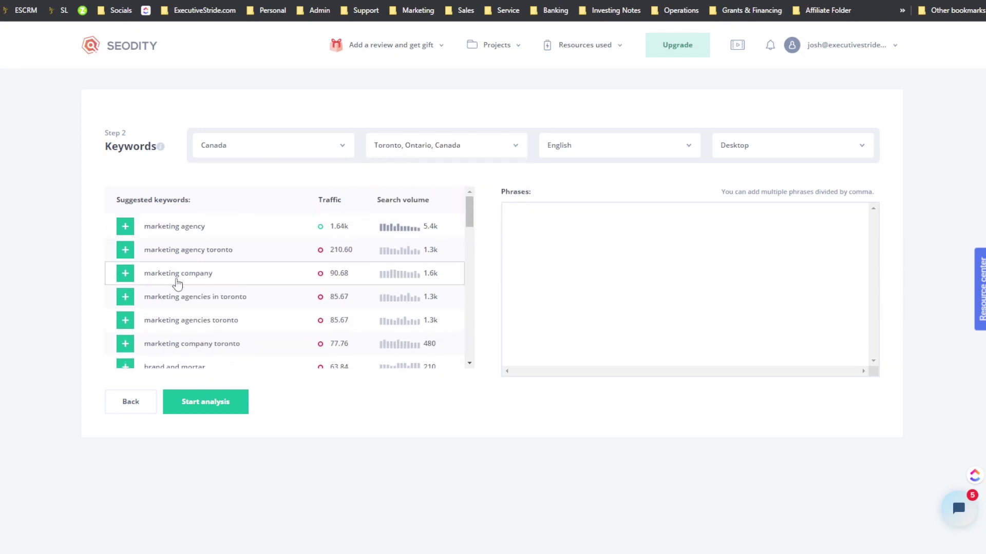
scroll(226, 262, down, 1)
scroll(198, 235, up, 2)
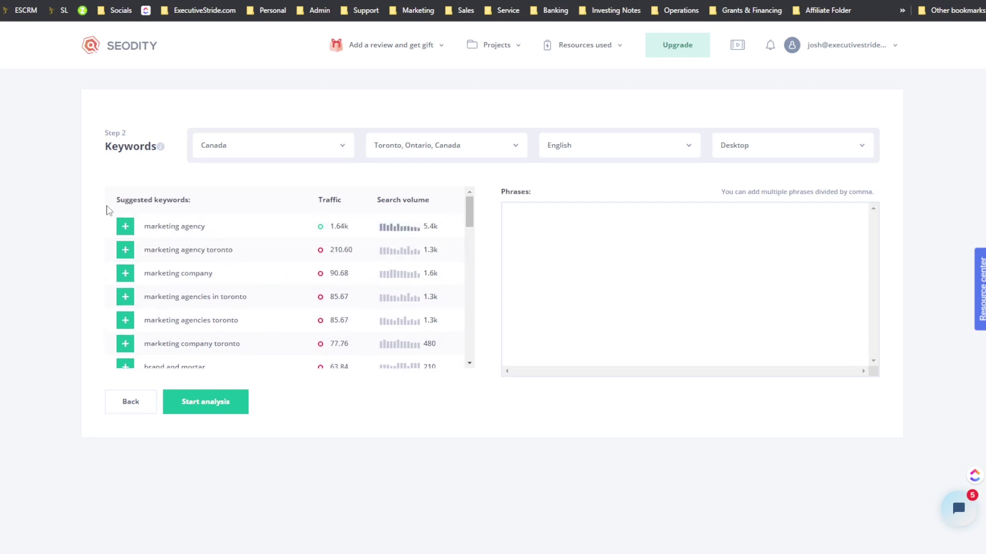
scroll(174, 275, down, 3)
scroll(194, 282, down, 12)
scroll(203, 284, up, 12)
scroll(202, 286, down, 2)
scroll(202, 285, down, 3)
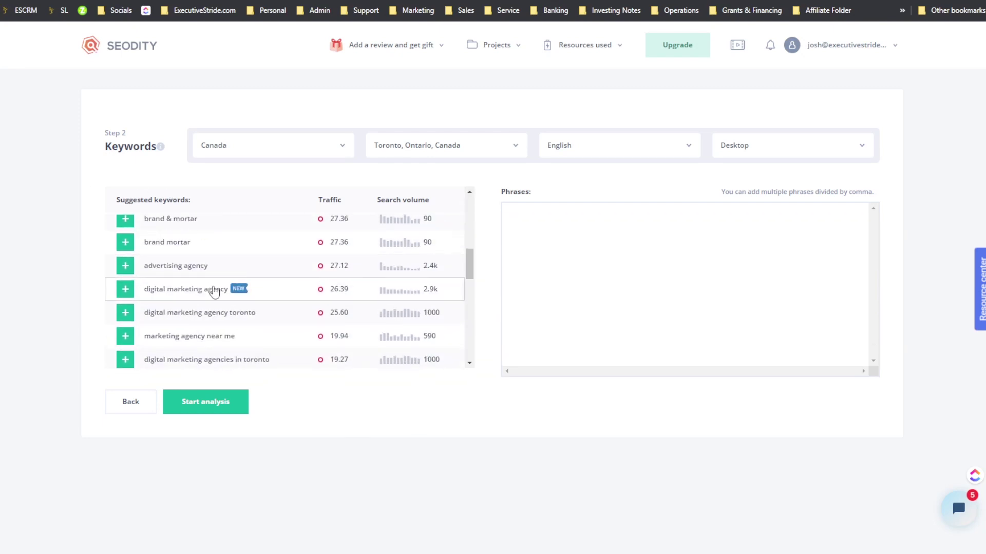
scroll(326, 266, up, 5)
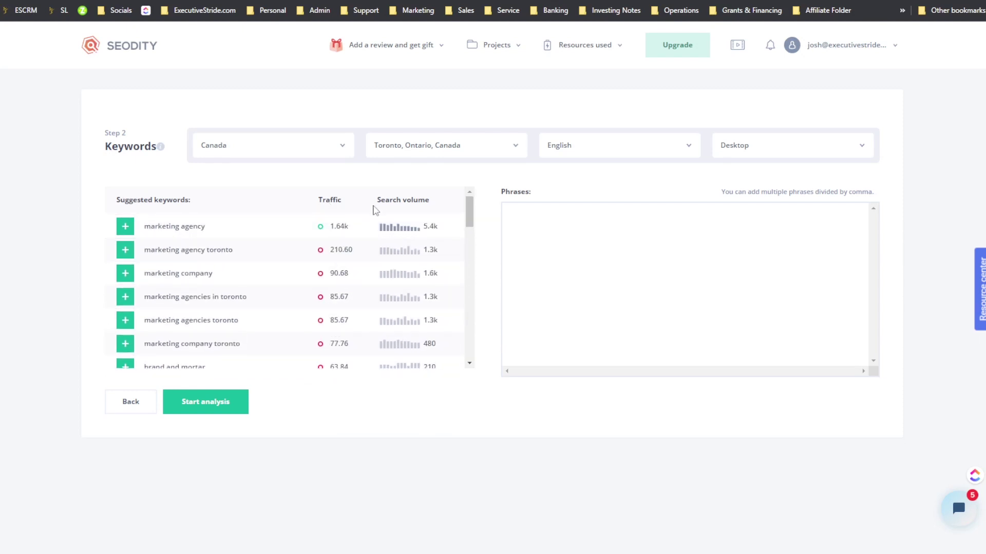
Step: Add the suggested keywords "marketing agency", "marketing agency toronto" and "marketing company" to the tracked phrases
click(126, 228)
click(126, 250)
click(126, 273)
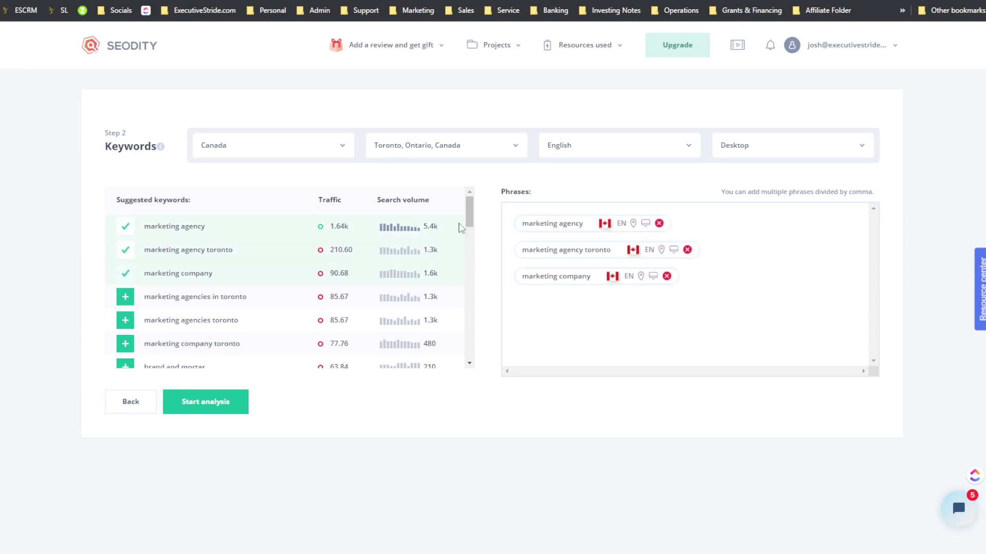
Step: Remove all three keywords from the tracked phrases and view the available device options
click(659, 224)
click(687, 223)
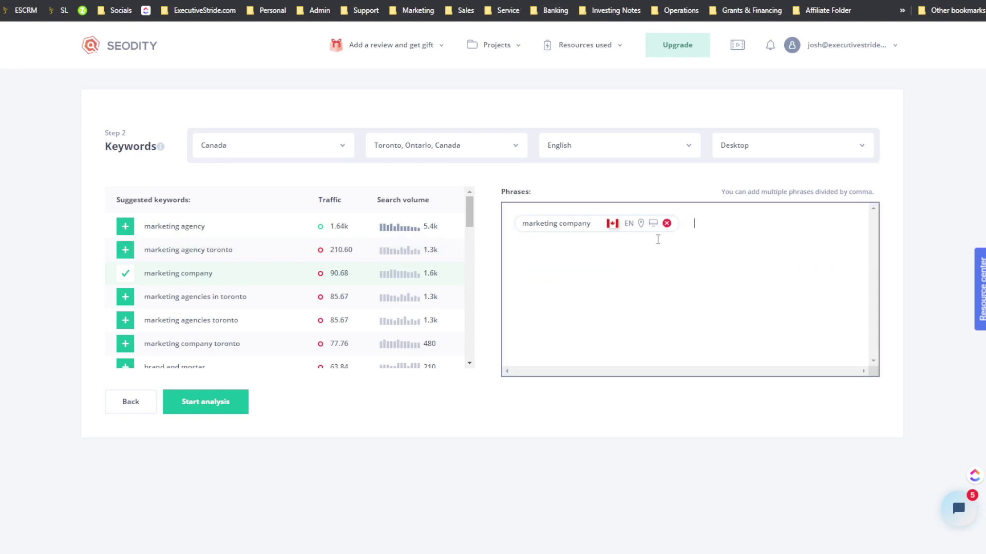
click(667, 224)
click(738, 155)
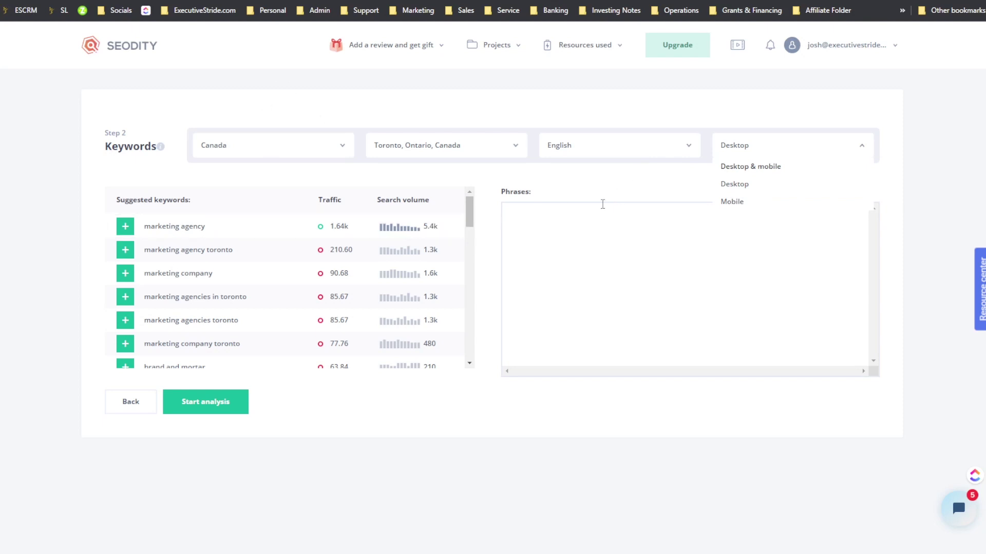
Step: Open the brandandmortar.com project and glance over its domain overview
click(497, 45)
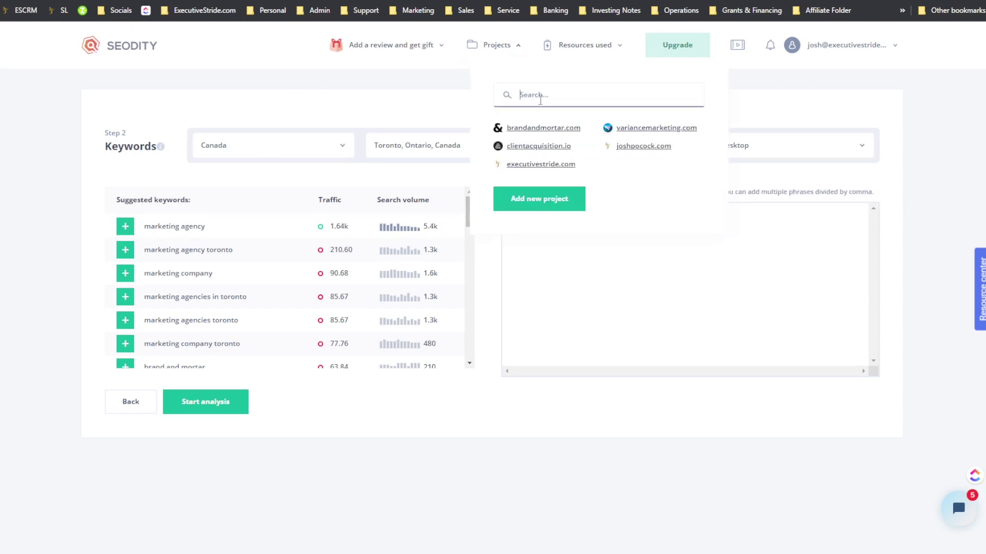
click(545, 129)
scroll(248, 244, down, 3)
scroll(272, 247, up, 3)
scroll(236, 223, down, 3)
scroll(103, 233, up, 3)
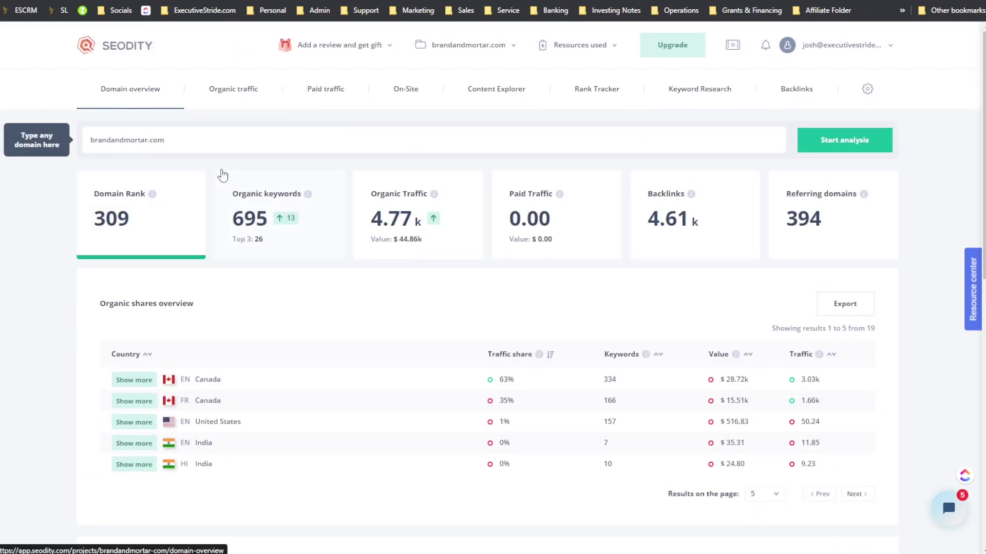
Step: Examine the brandandmortar.com domain metrics and the organic traffic shares by country
scroll(219, 178, down, 2)
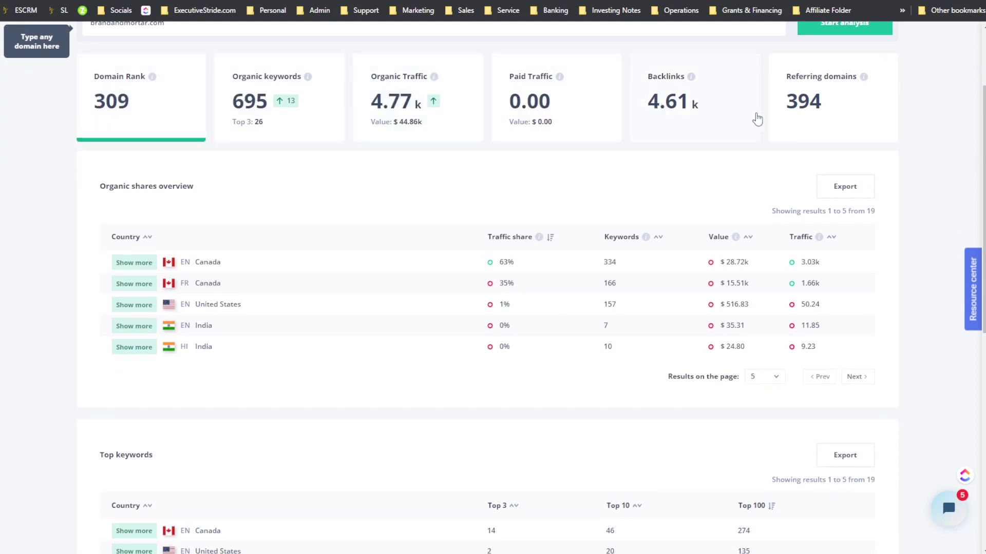
scroll(52, 216, down, 4)
scroll(49, 216, up, 6)
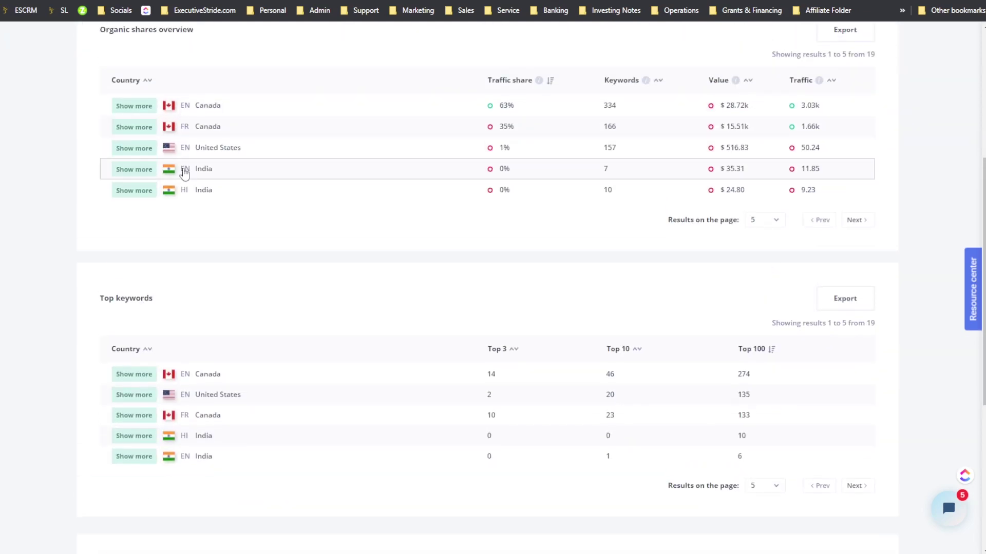
scroll(190, 197, down, 7)
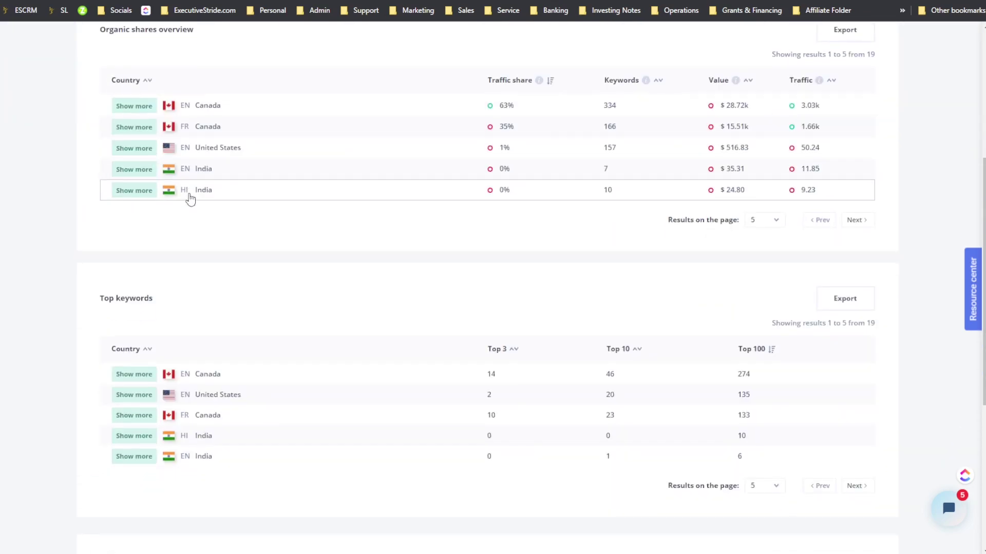
scroll(198, 194, up, 4)
scroll(231, 170, down, 3)
scroll(216, 164, up, 3)
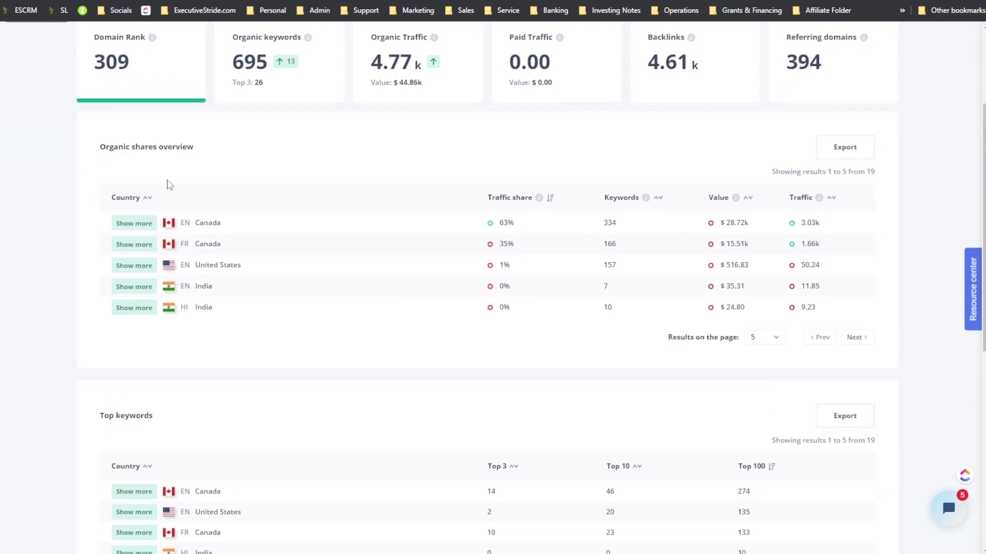
Step: Review the top keywords by country and the Google Analytics and Google Search Console connection options
scroll(192, 194, down, 4)
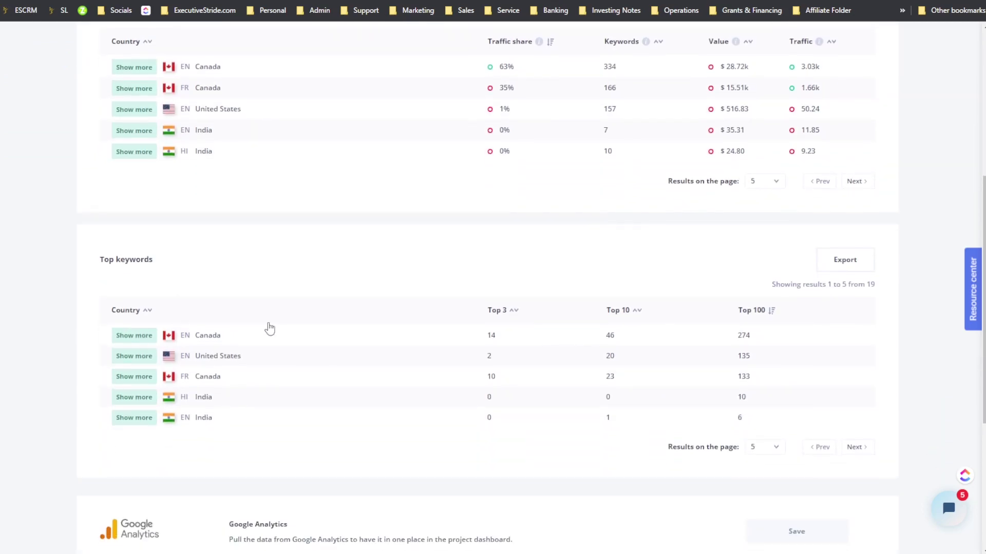
scroll(380, 331, down, 4)
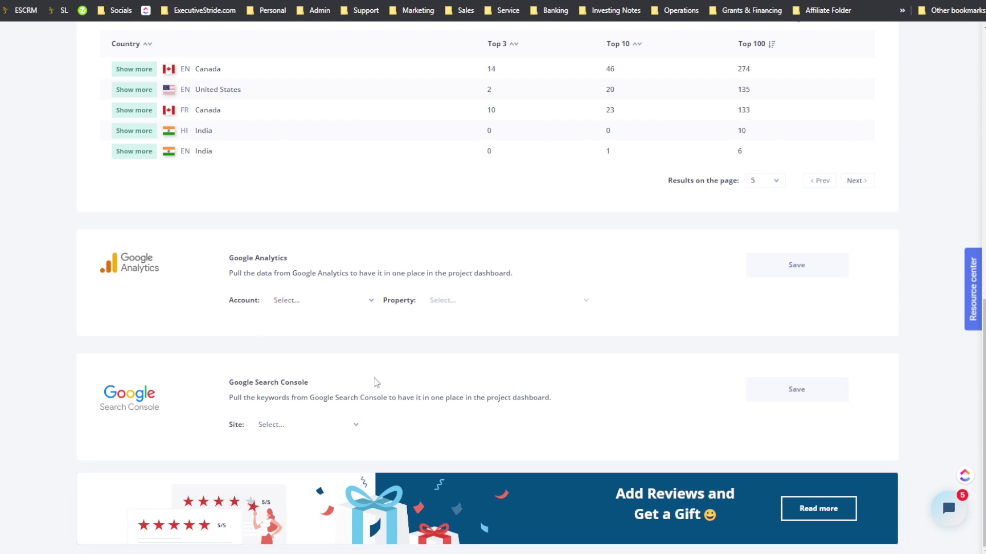
scroll(413, 201, up, 4)
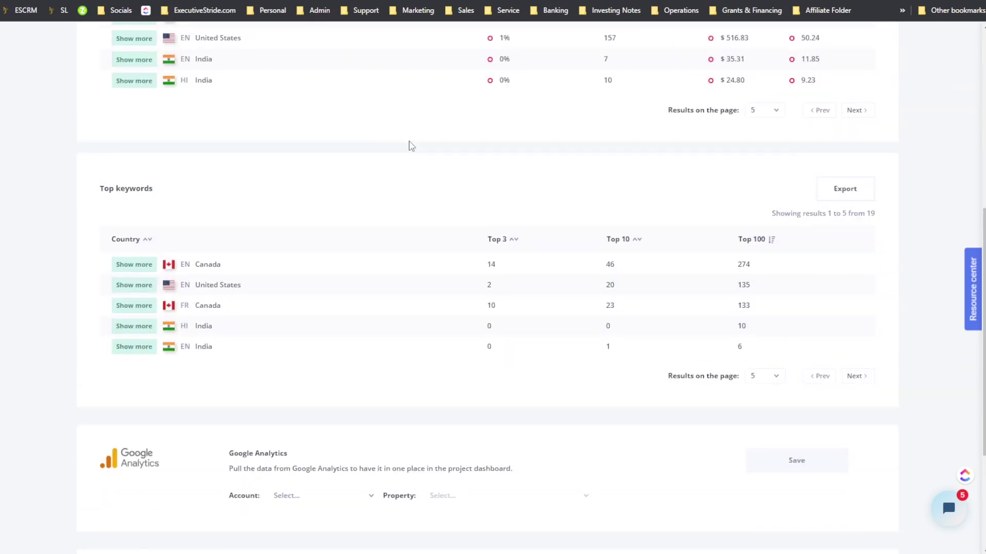
scroll(438, 233, up, 3)
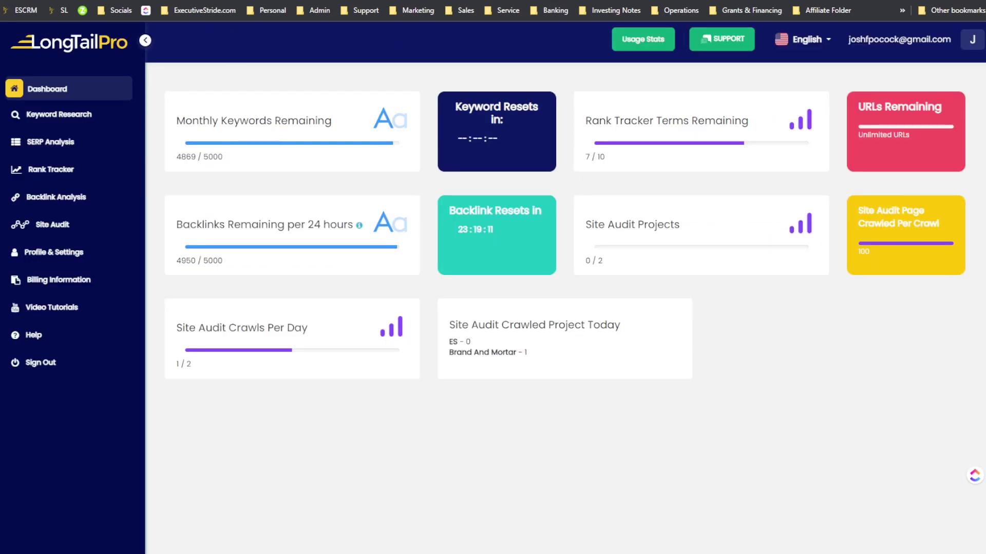
Step: Open LongTailPro's keyword research, view its project list, and check the form for adding a project without creating one
click(50, 120)
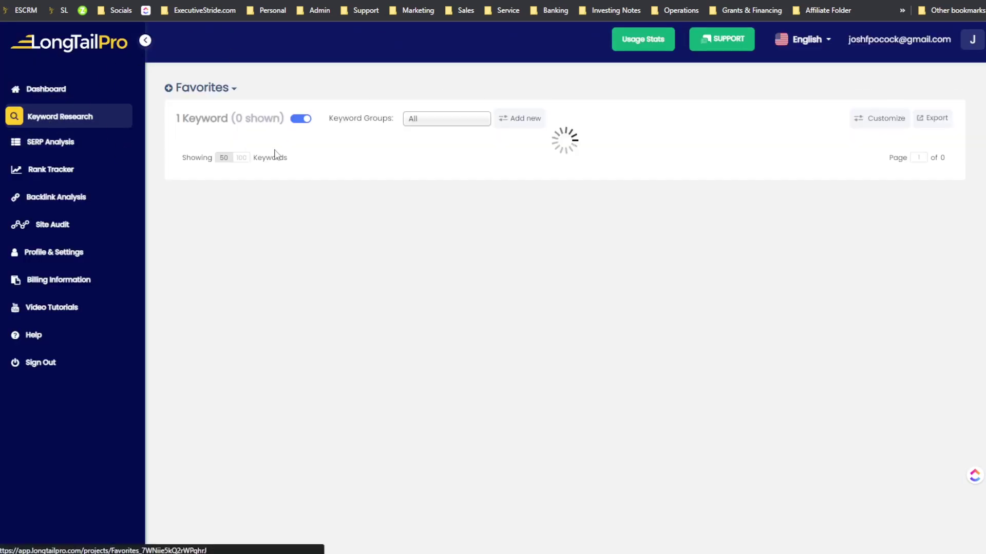
click(223, 91)
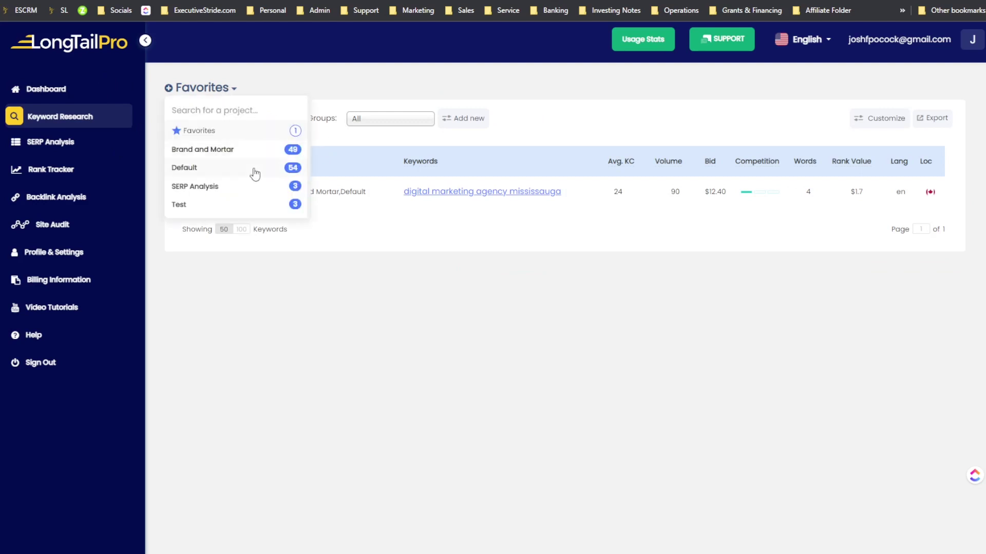
click(169, 88)
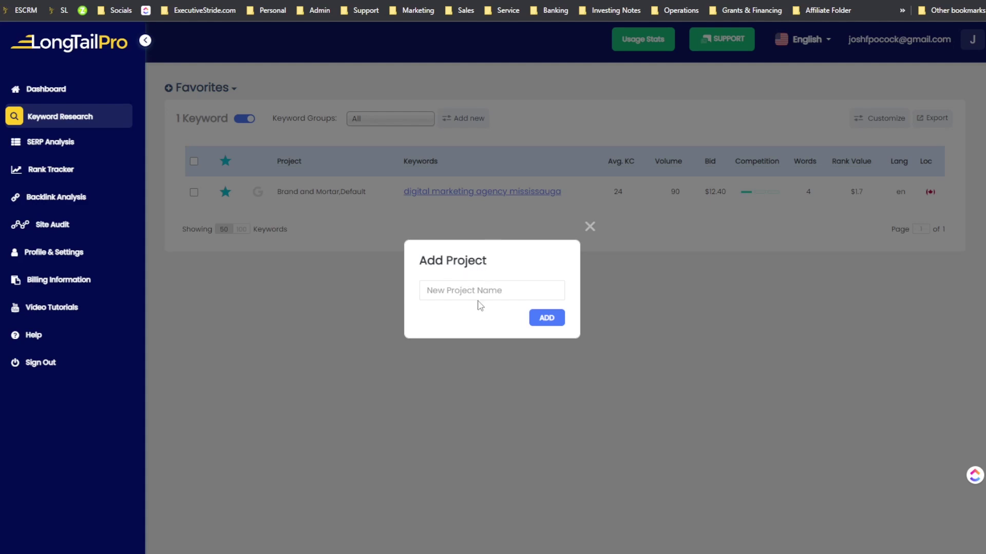
click(590, 227)
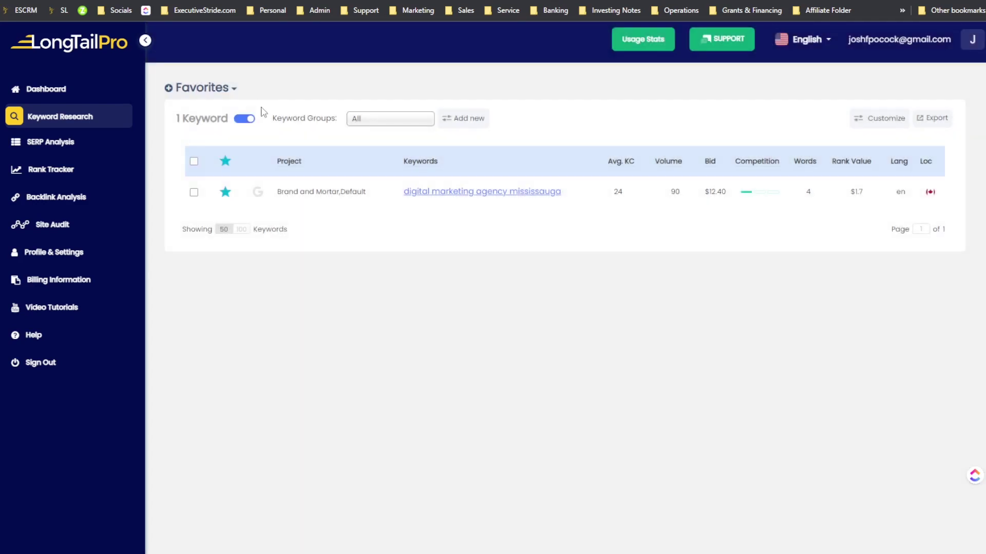
Step: Open the Brand and Mortar project in keyword research and look over its keywords and competitiveness data
click(226, 92)
click(211, 150)
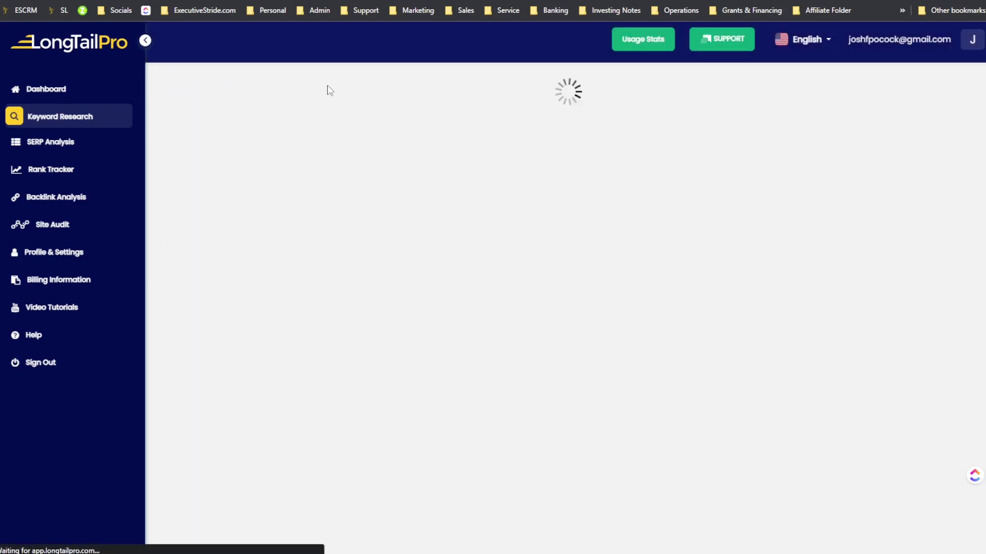
scroll(308, 246, down, 3)
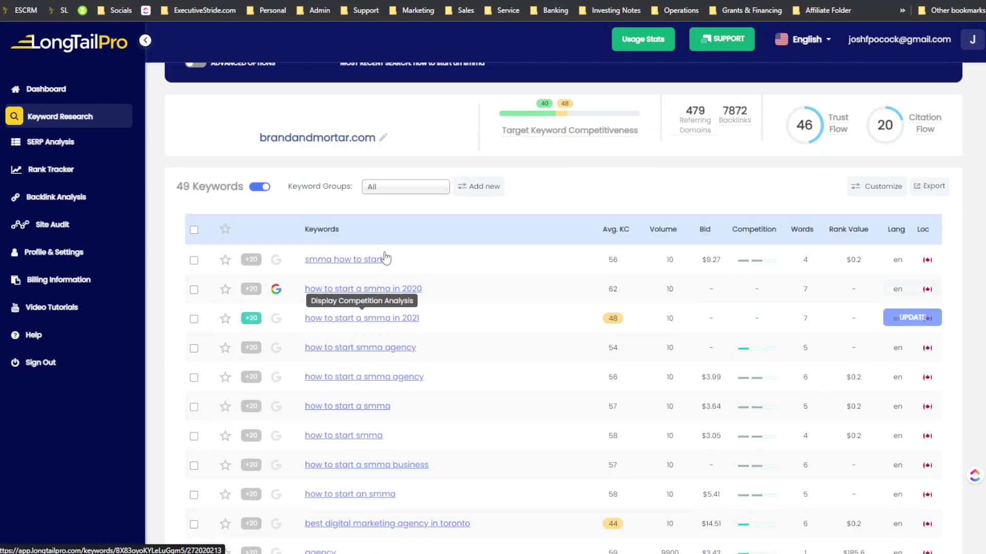
scroll(322, 152, up, 3)
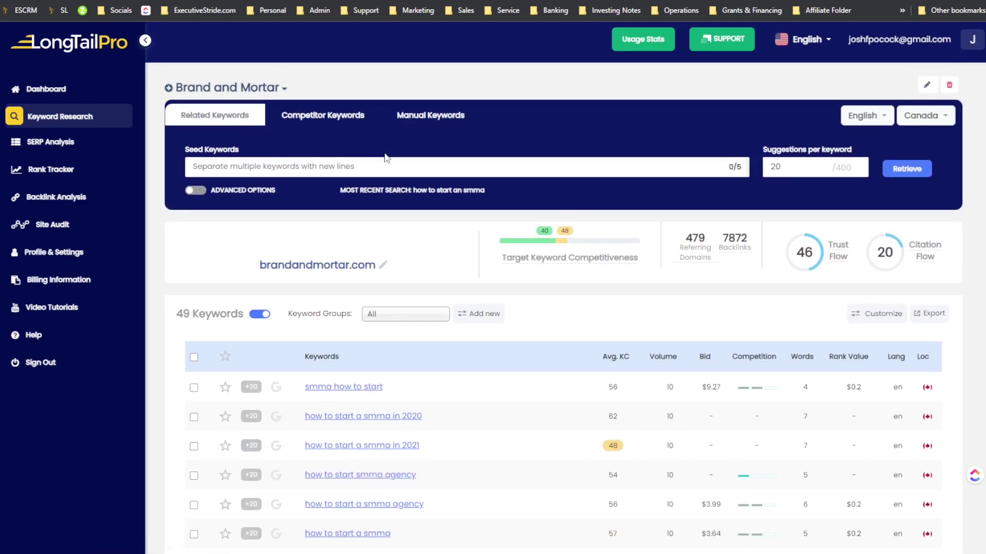
Step: Examine the Brand and Mortar project's backlink and flow metrics alongside the keyword table's average KC, volume and competition columns
scroll(304, 113, down, 1)
scroll(345, 183, up, 1)
scroll(406, 280, down, 1)
scroll(406, 280, up, 1)
drag(588, 257, 539, 258)
scroll(539, 257, down, 2)
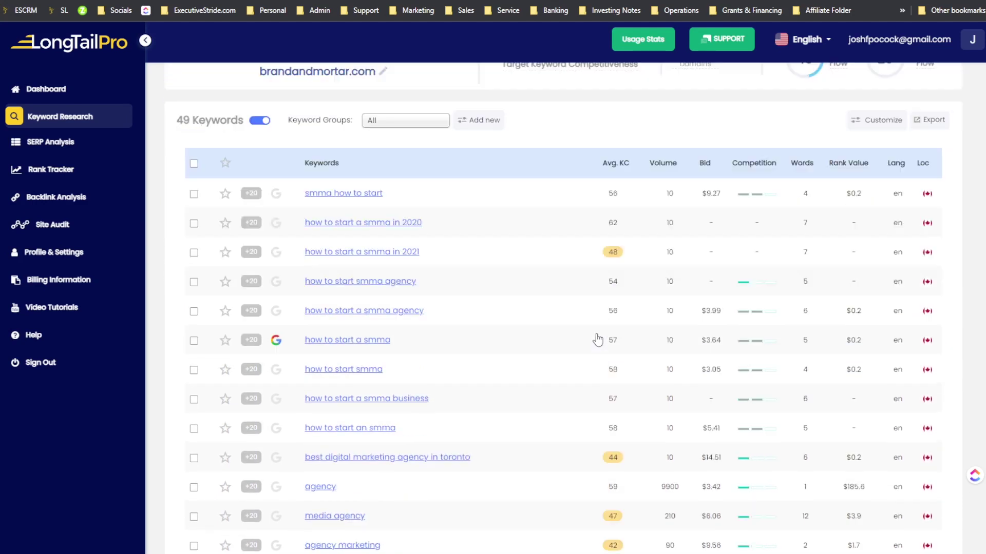
mouse_move(618, 284)
scroll(618, 284, down, 1)
scroll(623, 286, up, 1)
mouse_move(520, 168)
scroll(616, 175, down, 1)
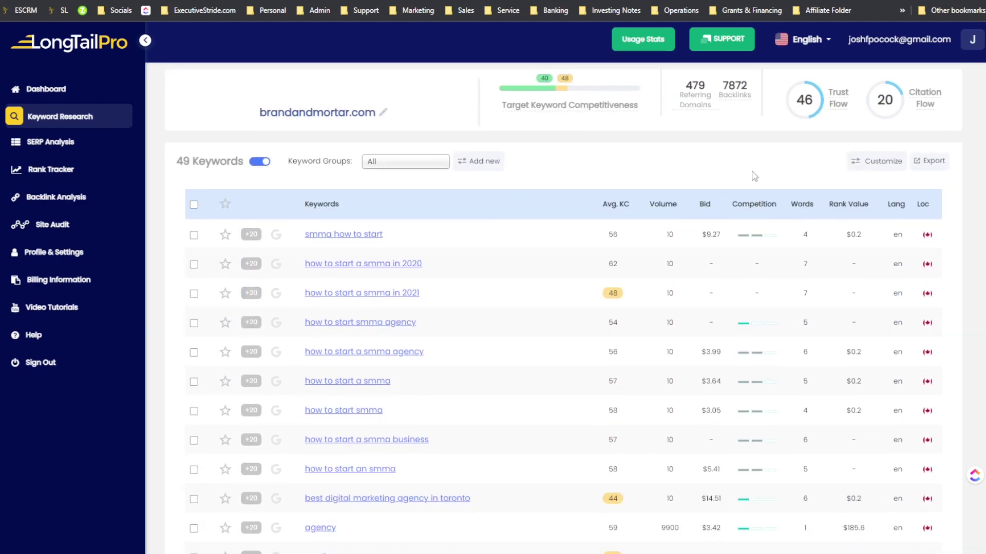
scroll(751, 176, up, 3)
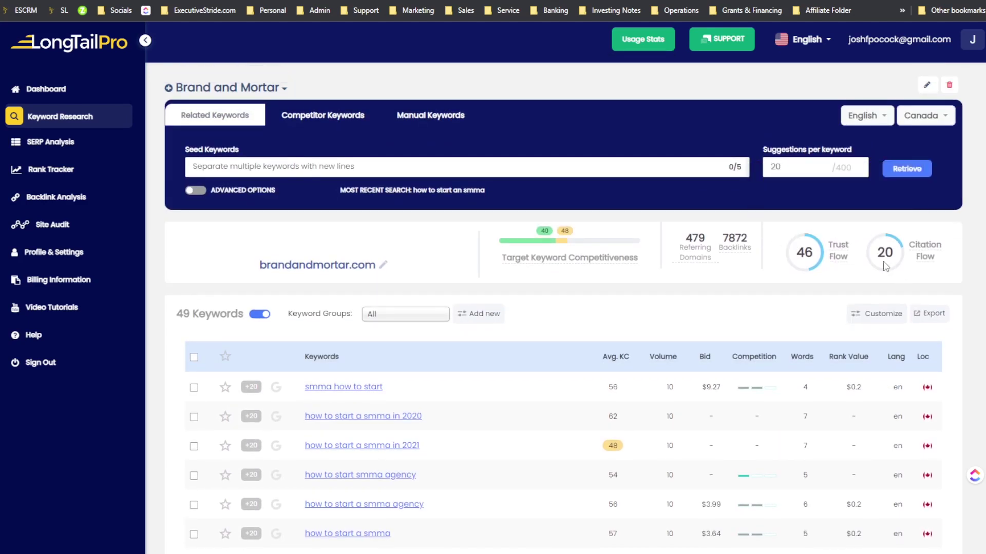
Step: Check the location selector and seed keywords field for related keywords, and look through the full list of project keywords
click(918, 116)
click(741, 116)
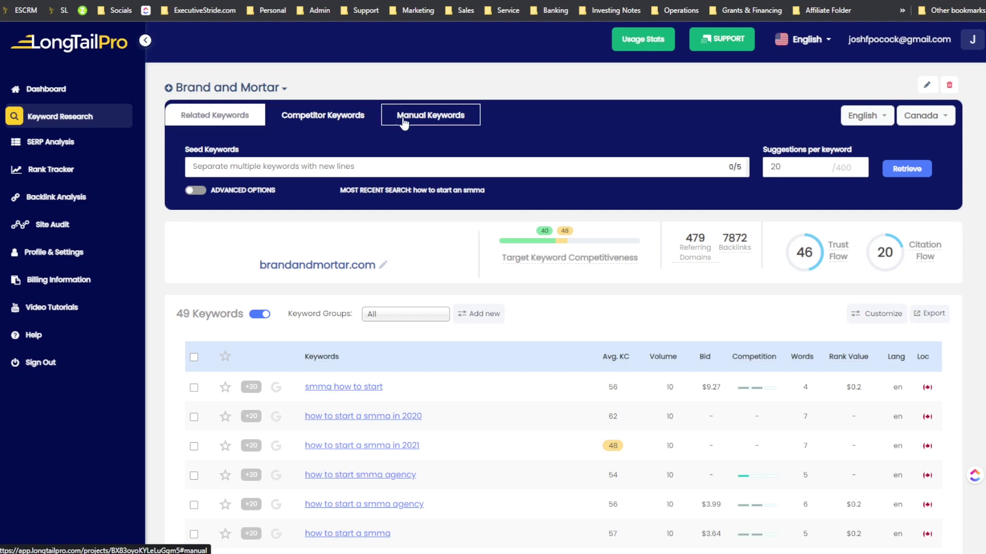
click(259, 168)
scroll(447, 203, down, 15)
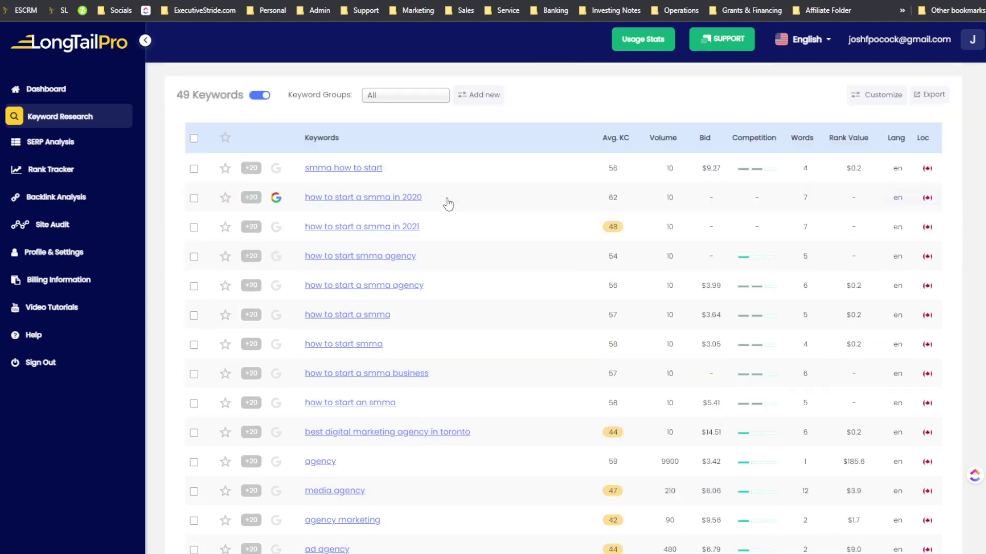
scroll(417, 276, up, 15)
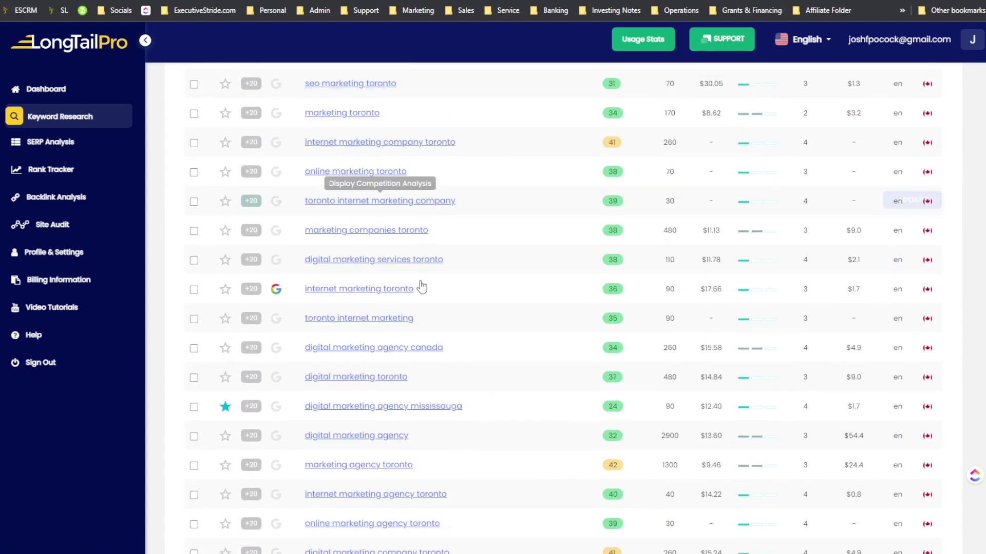
scroll(455, 151, down, 4)
scroll(470, 286, up, 4)
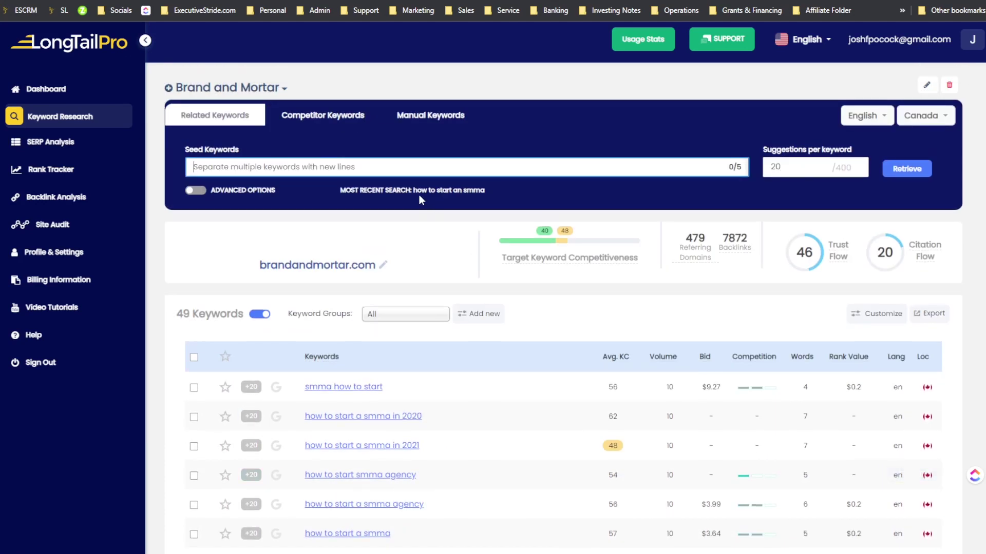
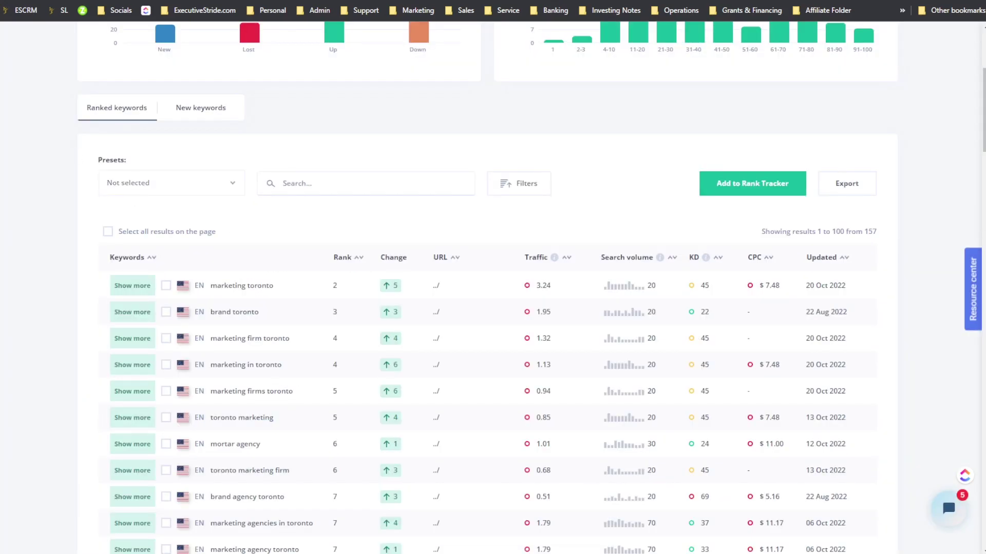
Step: Apply the "Keywords with great potential" preset to brandandmortar.com's ranked keywords in Seodity and look through the filtered list
click(210, 181)
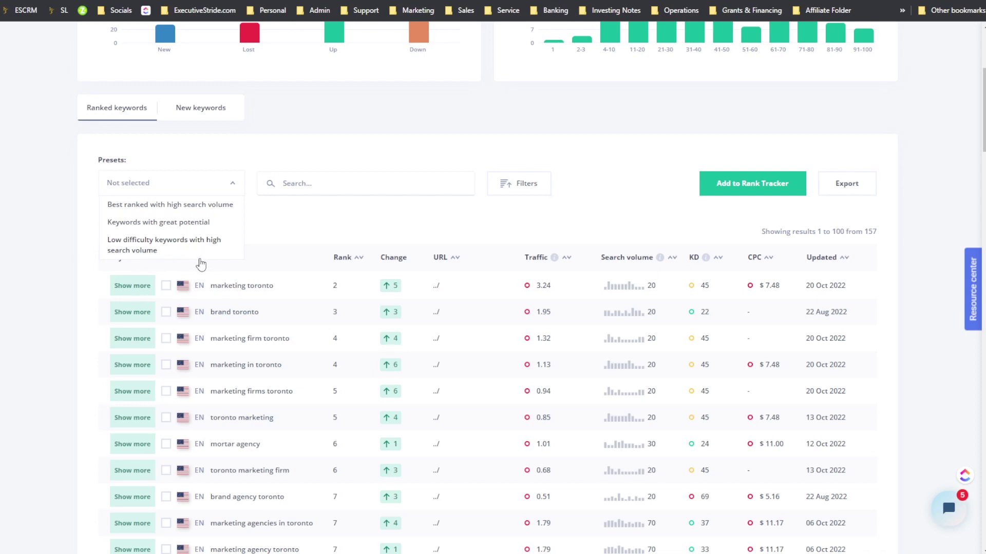
click(163, 223)
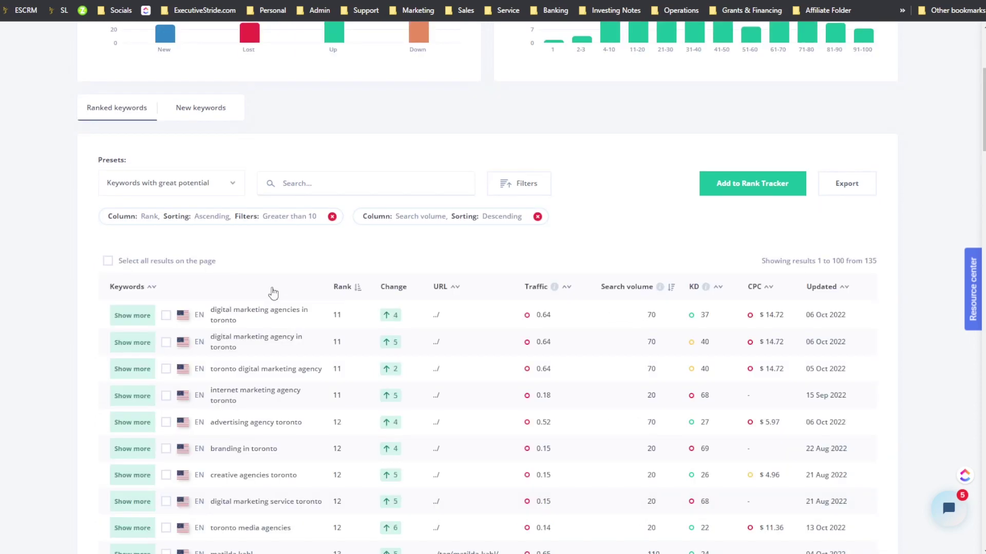
scroll(303, 259, down, 3)
scroll(314, 273, up, 1)
scroll(257, 114, up, 1)
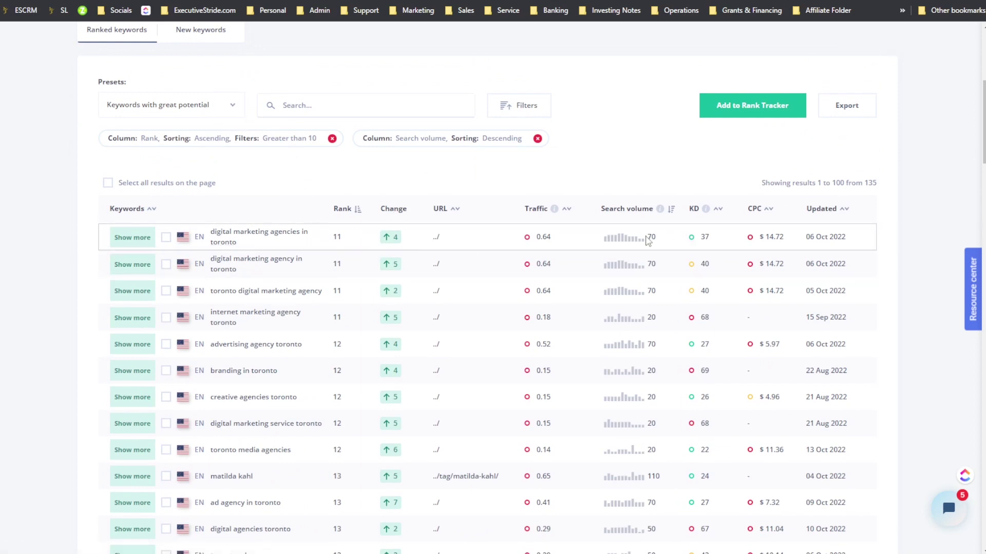
scroll(765, 216, down, 5)
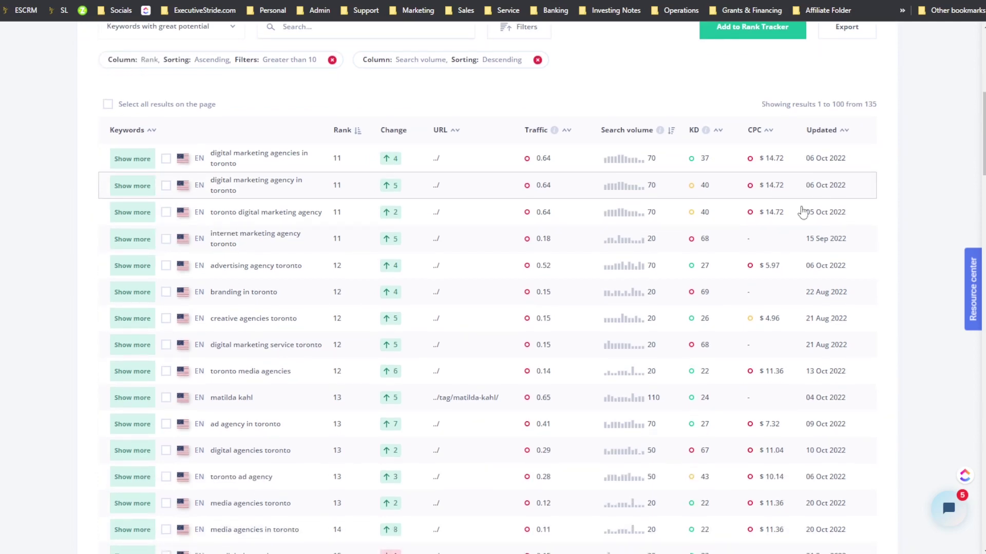
scroll(766, 193, down, 3)
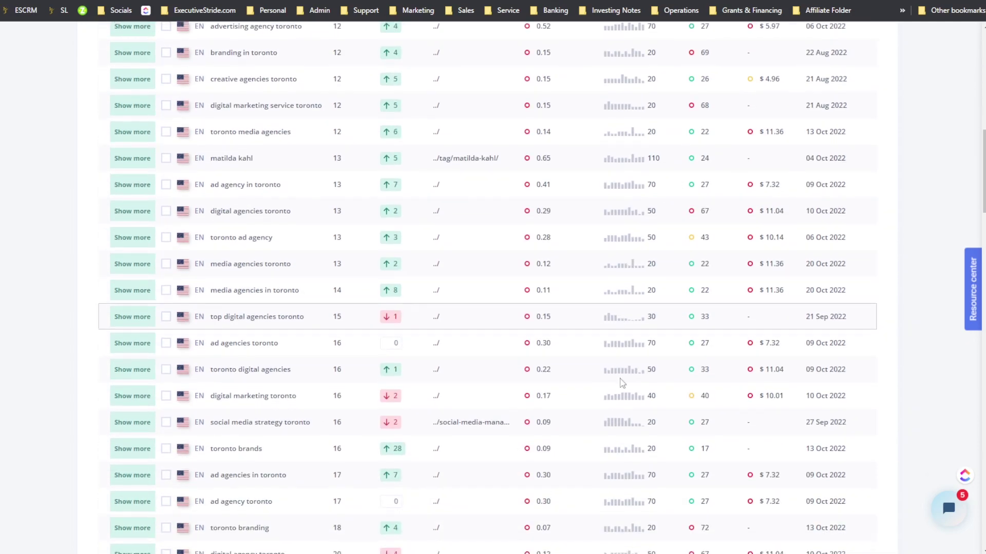
scroll(434, 357, down, 20)
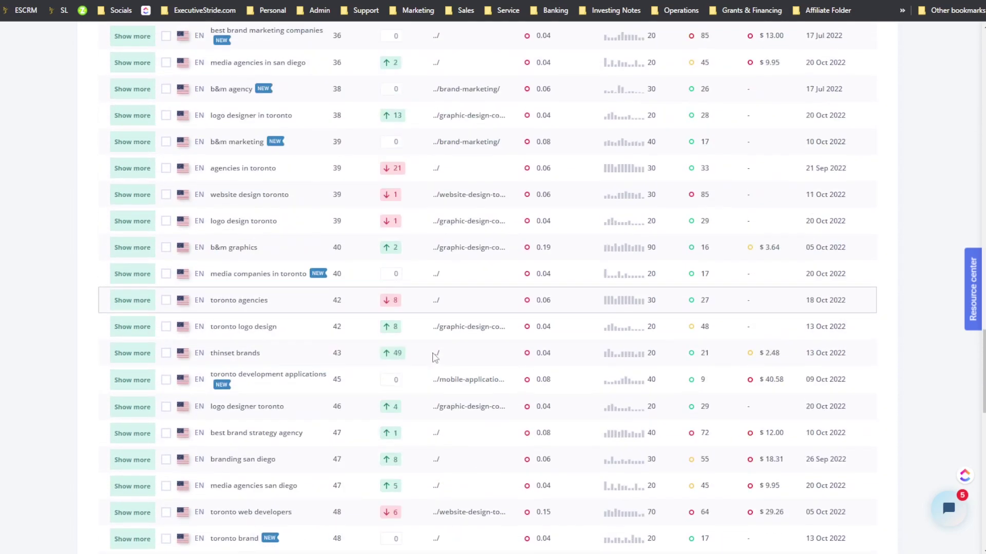
scroll(434, 358, down, 15)
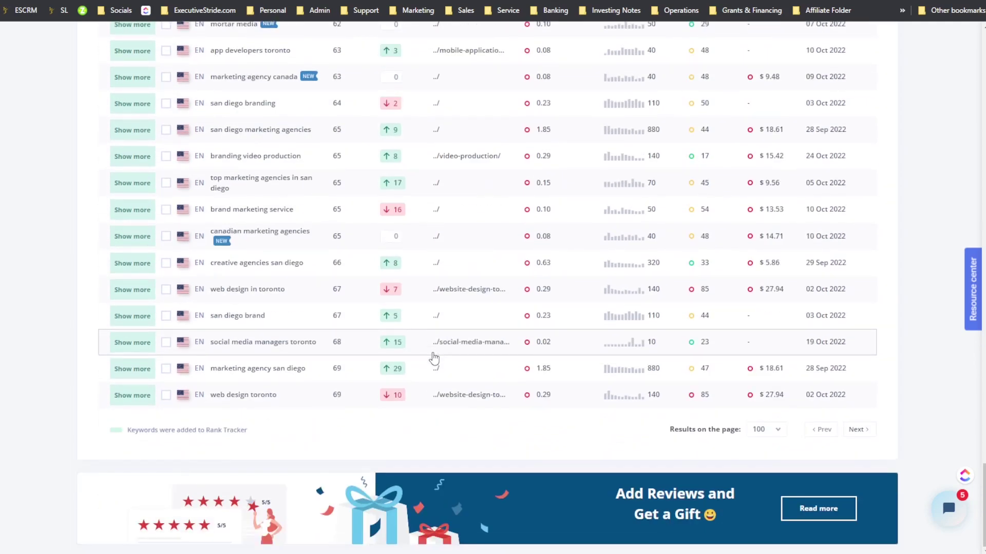
scroll(465, 412, up, 20)
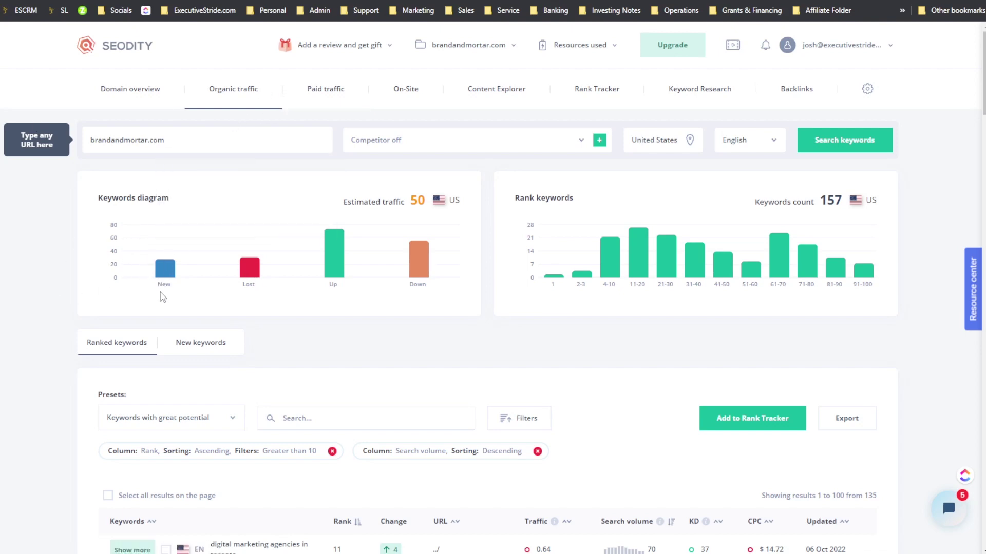
Step: Examine the organic keywords diagram and the distribution of ranked keywords by position for brandandmortar.com
mouse_move(169, 274)
mouse_move(347, 263)
mouse_move(401, 270)
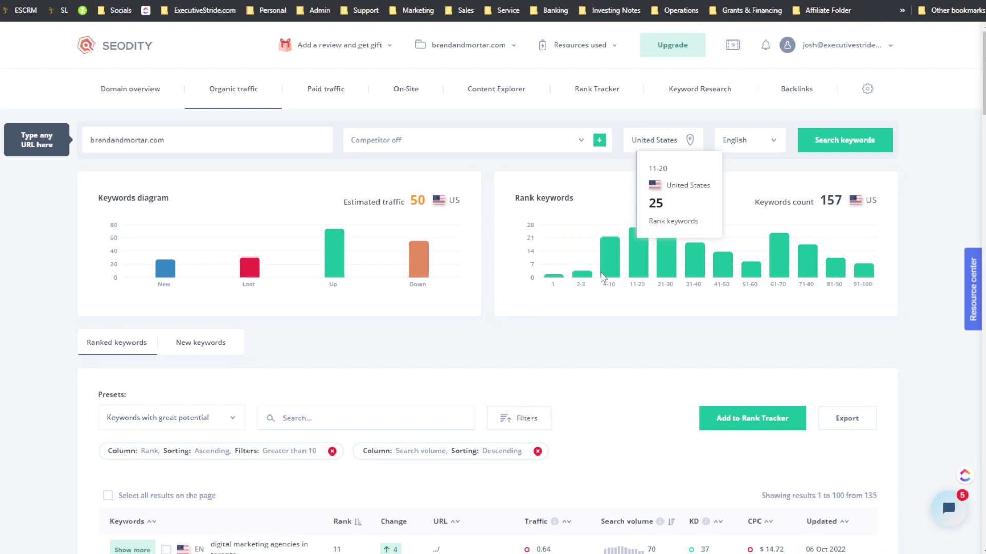
mouse_move(875, 261)
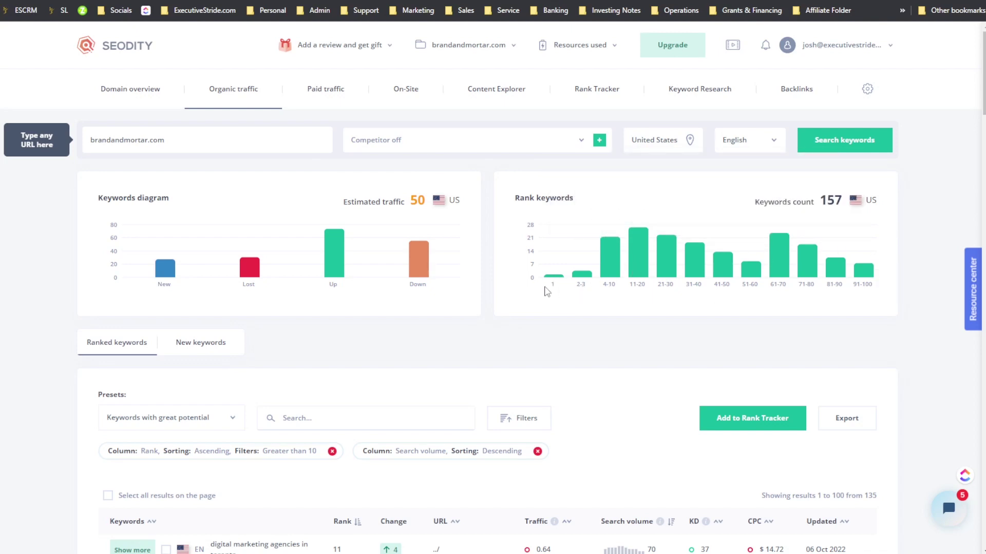
drag(586, 290, 611, 291)
click(578, 312)
mouse_move(608, 271)
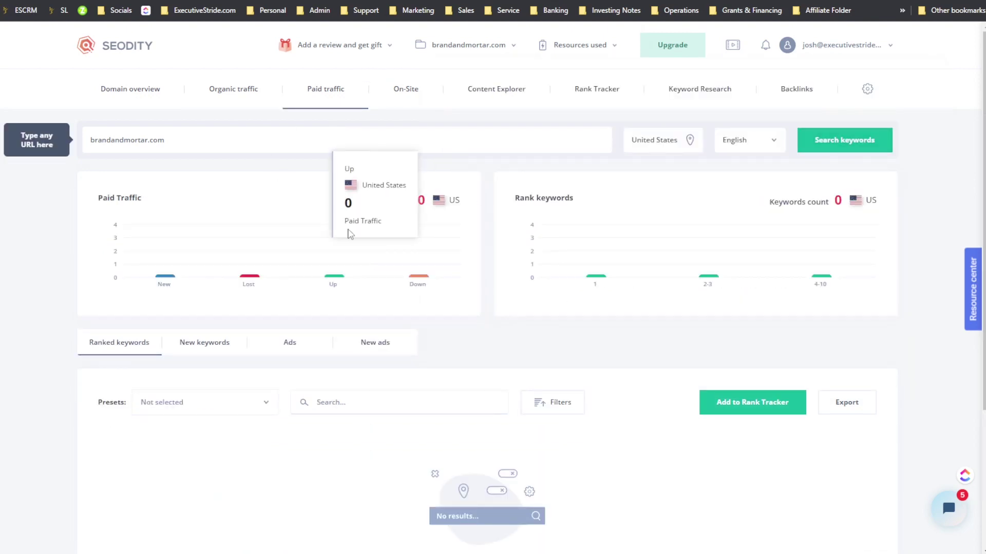
Step: Check the paid traffic report for brandandmortar.com, including its ranked keywords, new keywords and ads
scroll(453, 374, down, 1)
scroll(453, 374, down, 3)
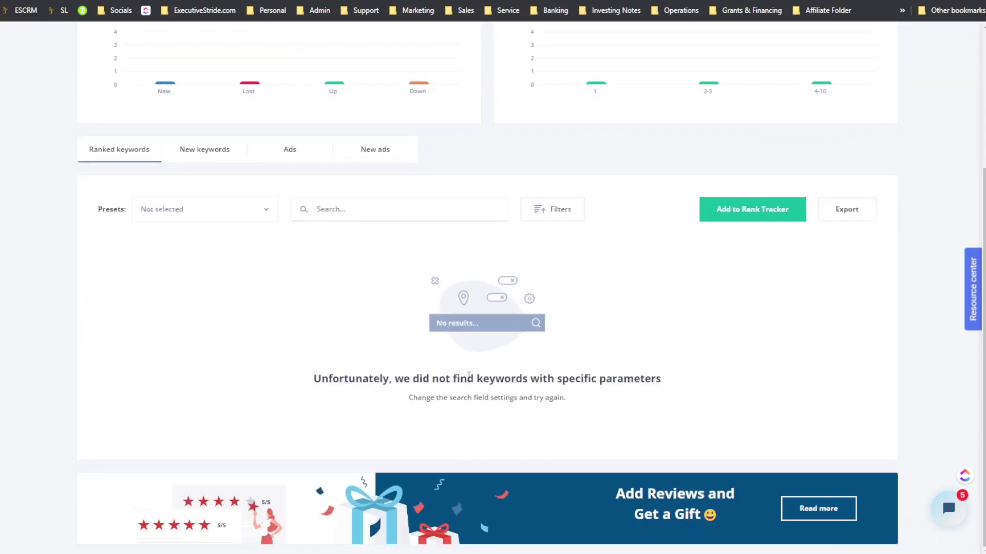
scroll(405, 314, up, 3)
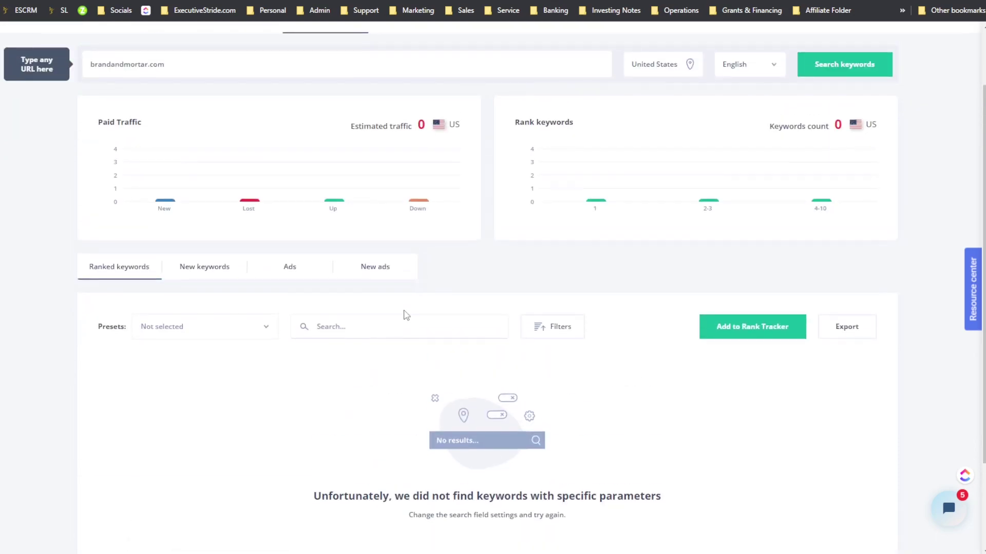
click(307, 276)
click(208, 264)
click(260, 276)
scroll(333, 285, up, 2)
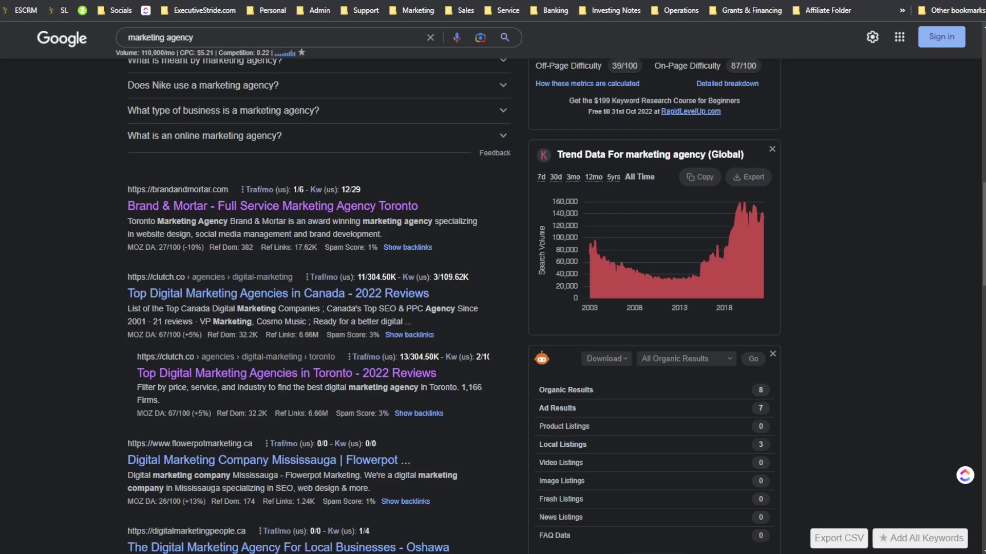
Step: Look through the Google results for "marketing agency" and open the Marketing For You ad
scroll(416, 236, down, 5)
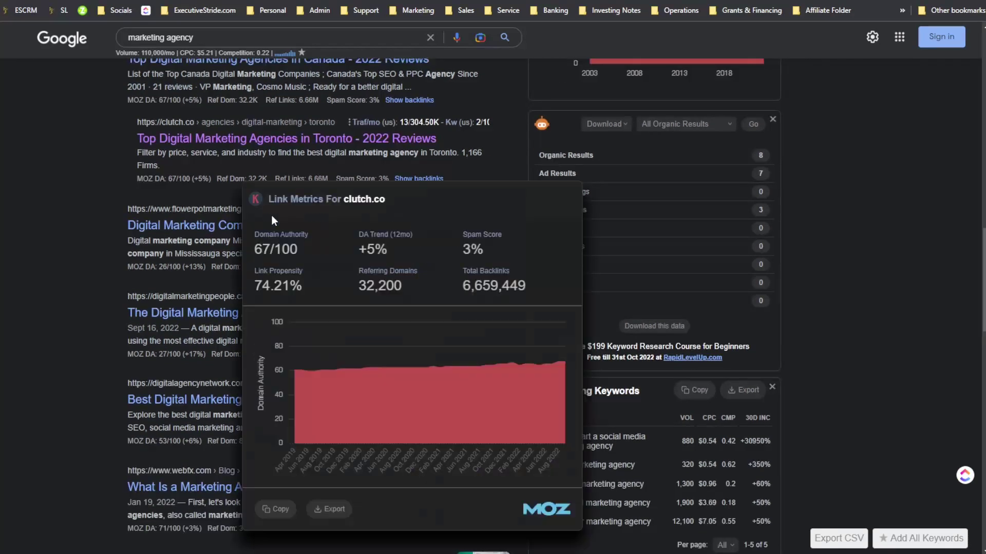
scroll(268, 224, down, 3)
scroll(266, 229, up, 15)
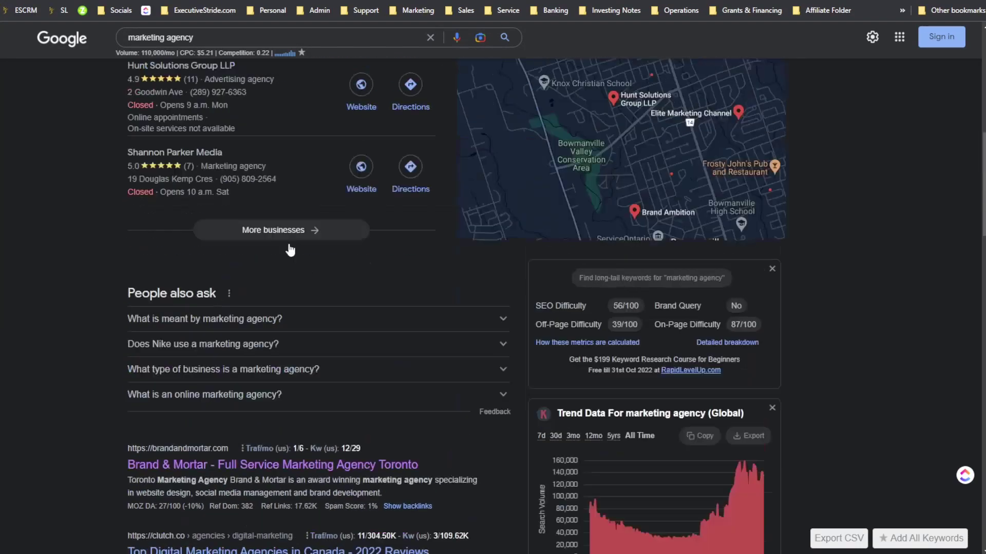
click(211, 239)
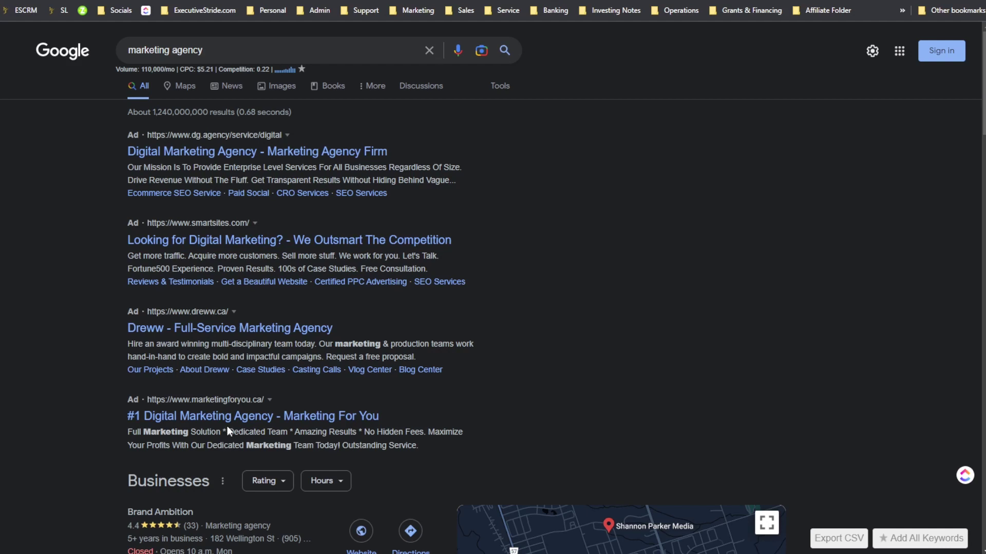
click(218, 413)
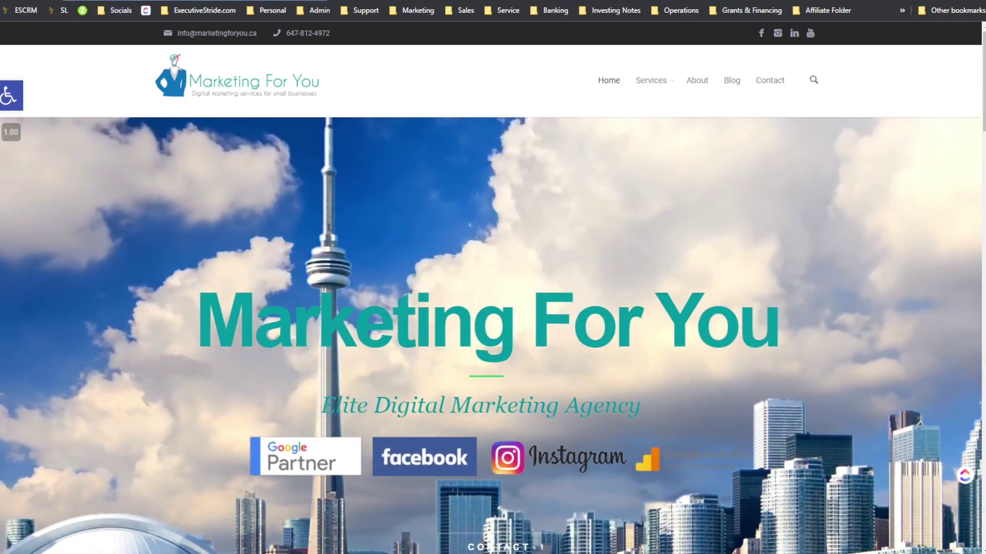
Step: Switch back to Seodity and search paid traffic keywords for marketingforyou.ca with Canada as the location
click(512, 3)
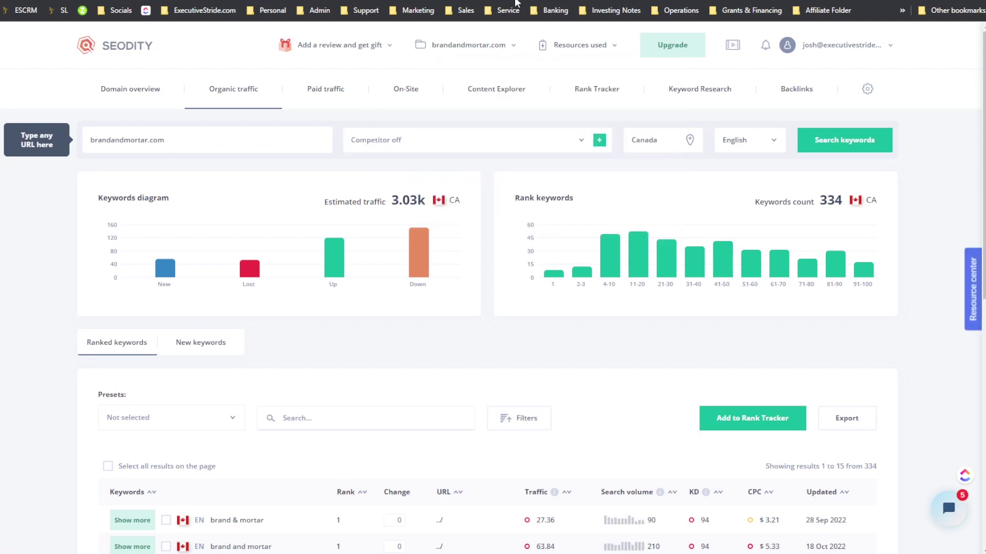
click(326, 89)
mouse_move(339, 148)
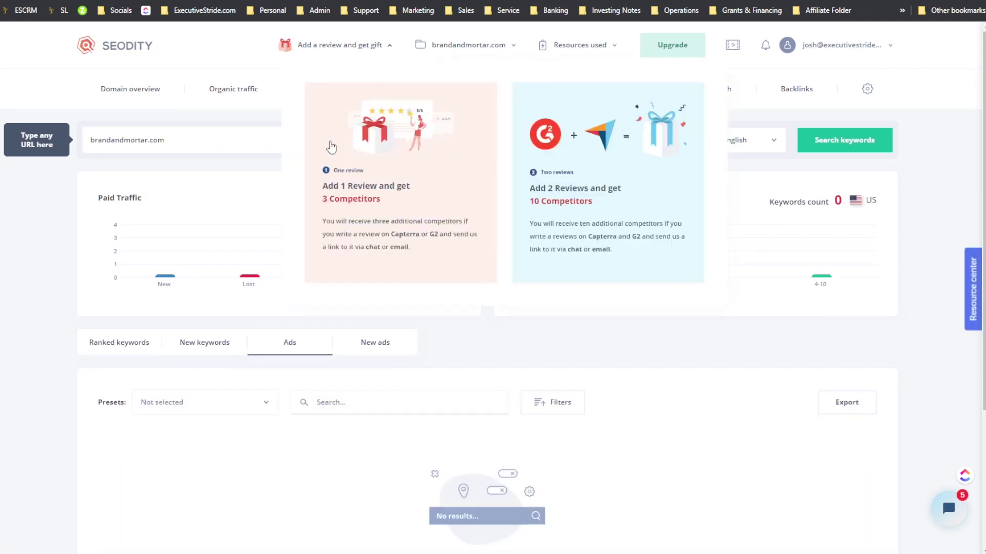
triple_click(467, 152)
text(marketingforyou.ca)
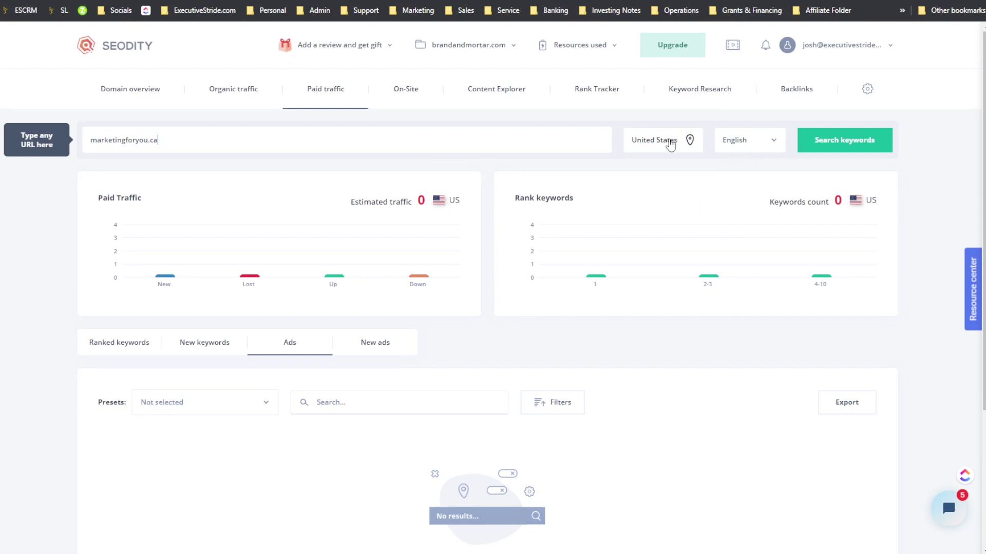
click(686, 143)
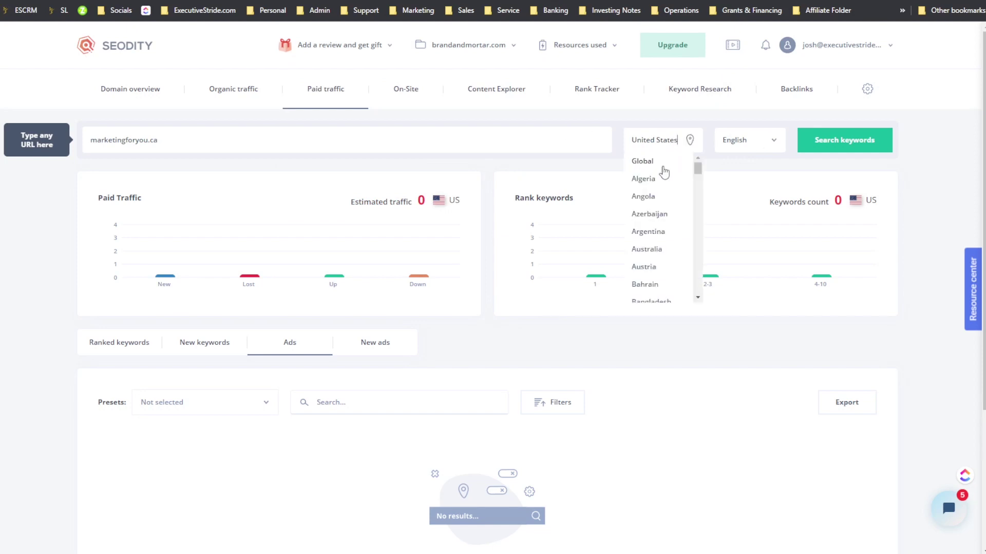
text(c)
click(659, 195)
click(822, 141)
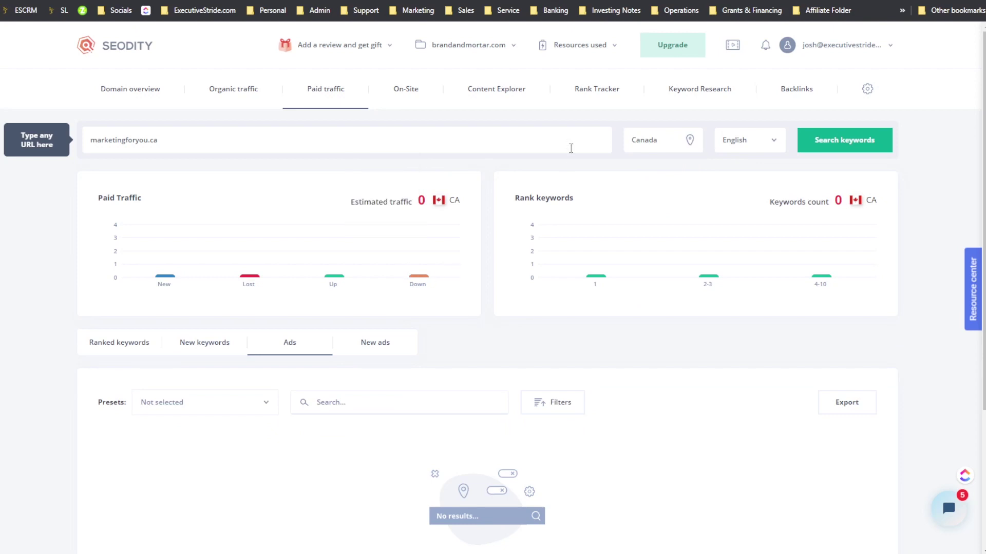
Step: Review marketingforyou.ca's paid traffic results and domain overview, and return to its paid traffic report
scroll(449, 295, down, 2)
scroll(308, 205, up, 2)
click(147, 98)
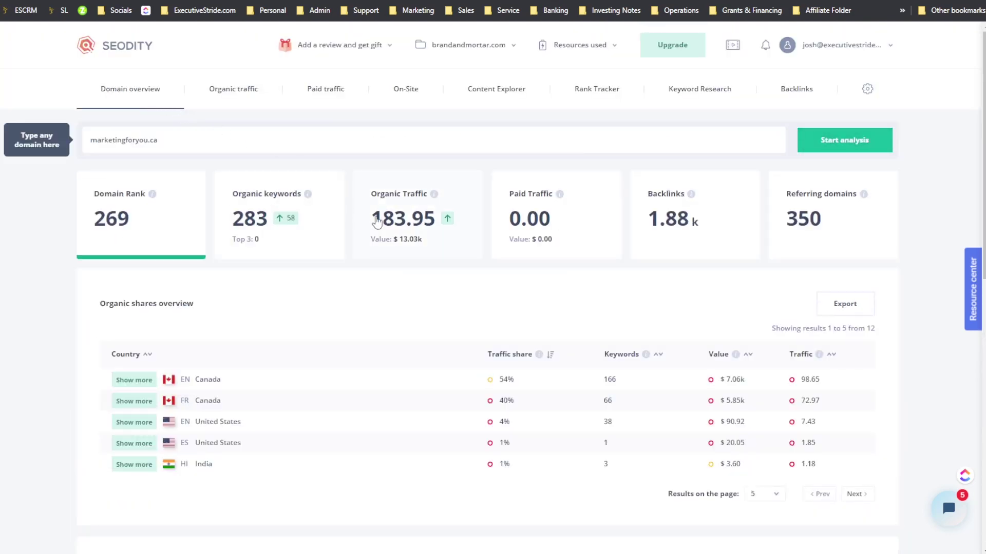
scroll(392, 235, down, 5)
scroll(418, 205, up, 5)
mouse_move(558, 195)
click(320, 103)
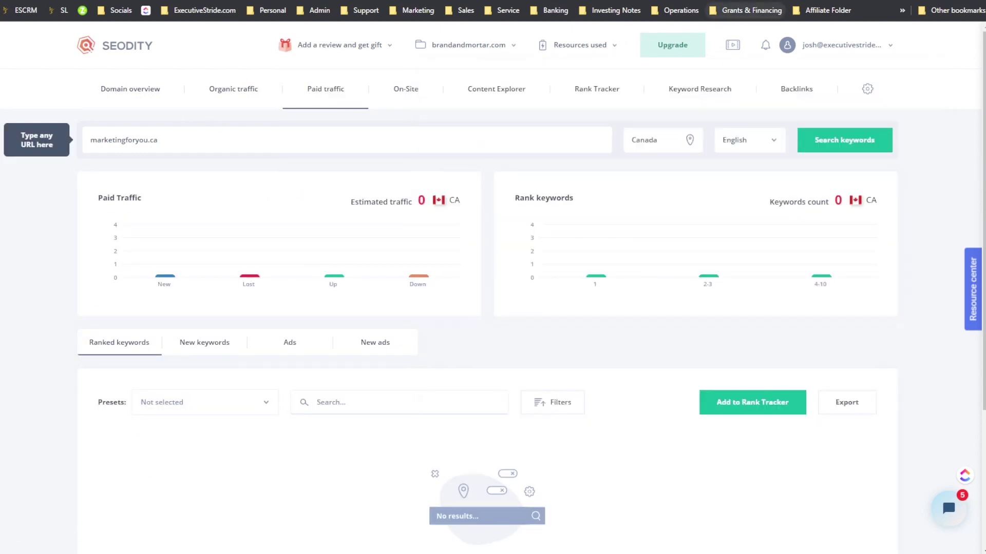
click(534, 1)
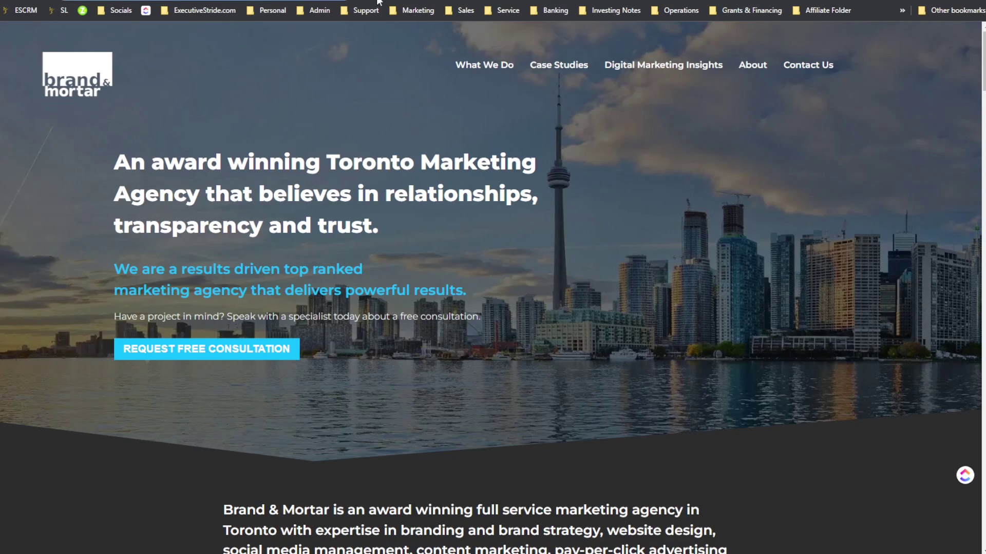
click(318, 1)
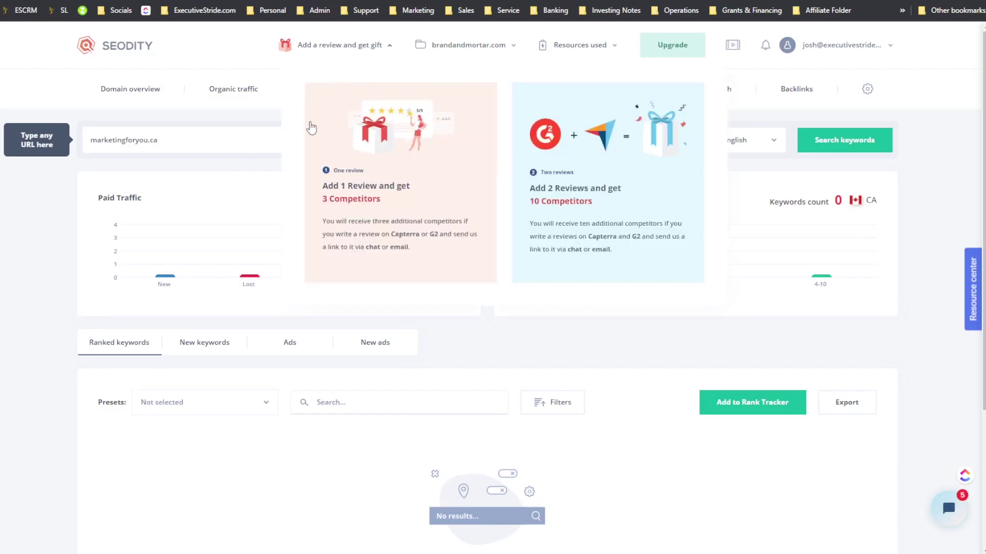
Step: Search the paid traffic keywords for brandandmortar.com
triple_click(265, 140)
text(brandandmortar.com)
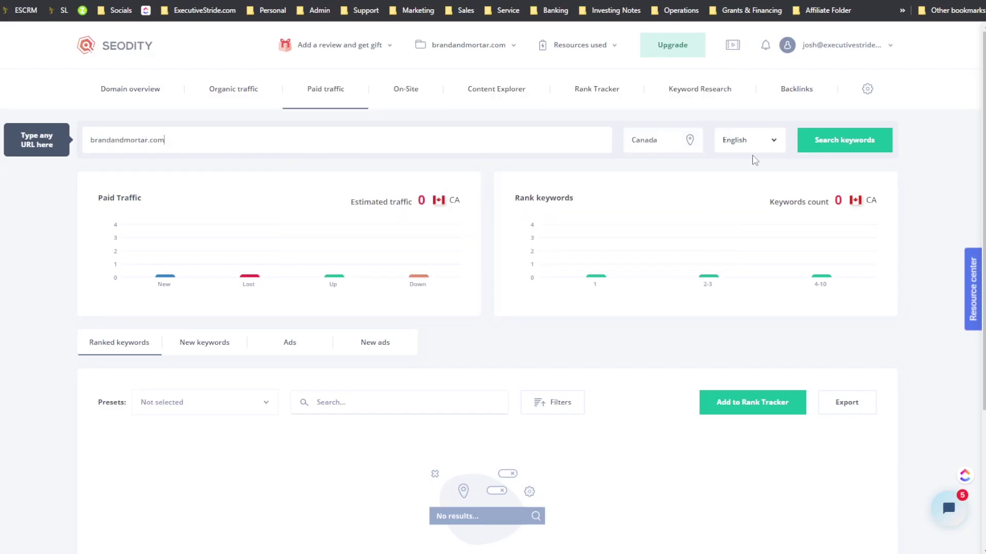
click(820, 147)
Step: Review the domain overview of brandandmortar.com, including its main metrics and organic shares by country
scroll(295, 323, down, 2)
scroll(298, 318, up, 2)
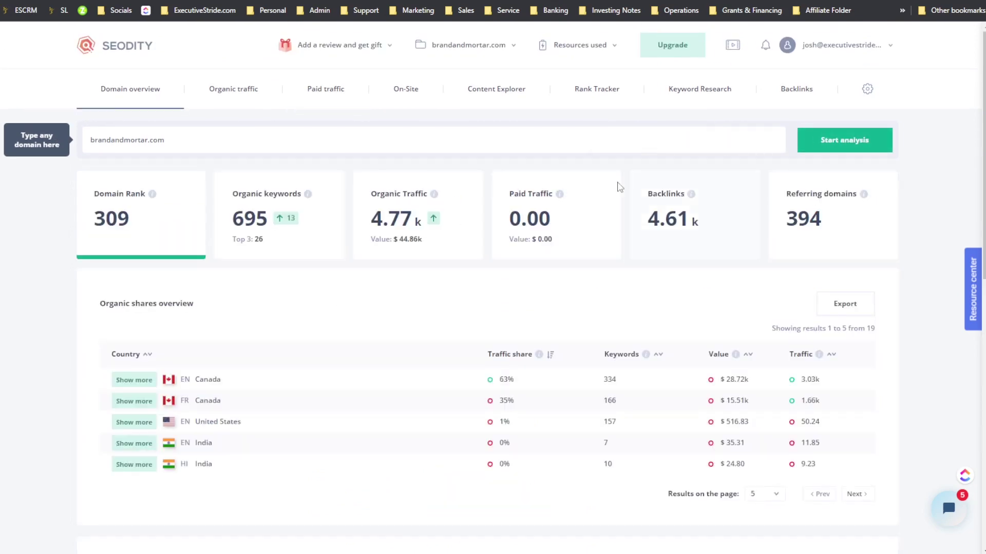
scroll(577, 282, down, 3)
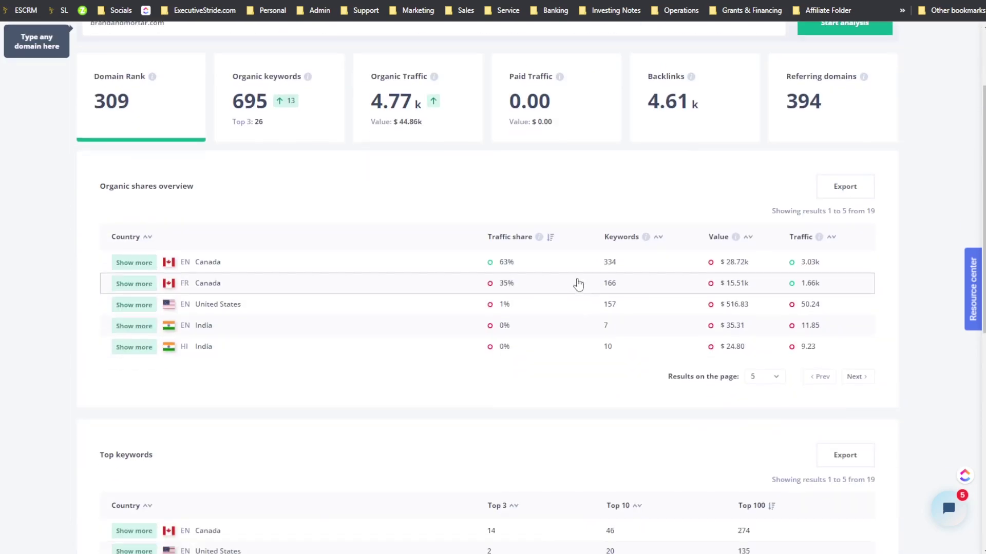
scroll(605, 146, up, 3)
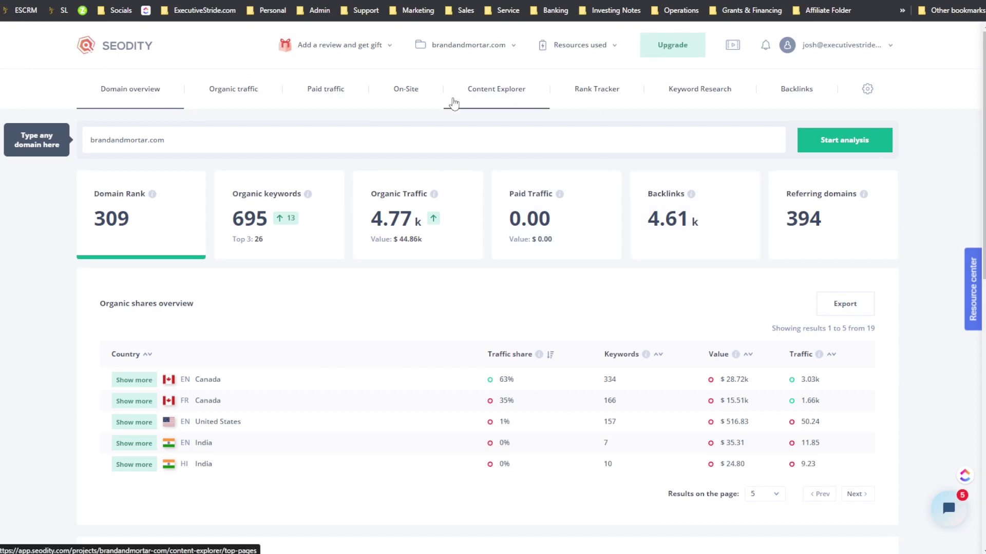
Step: View the paid traffic report for brandandmortar.com and compare it with the organic traffic report
click(342, 108)
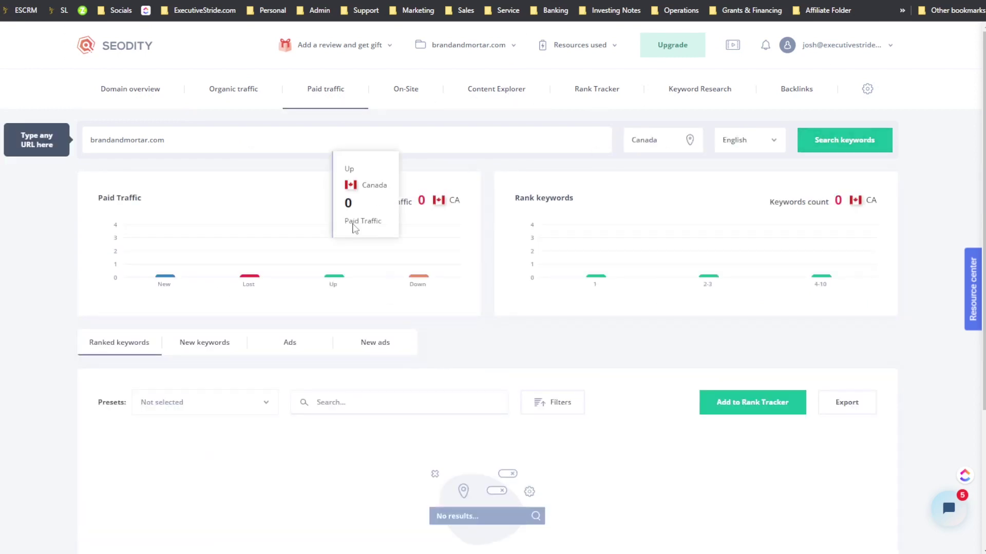
click(234, 91)
scroll(424, 237, down, 2)
scroll(326, 140, up, 2)
Step: Return to the paid traffic report and display its new keywords
click(314, 91)
scroll(327, 257, down, 2)
scroll(328, 257, down, 2)
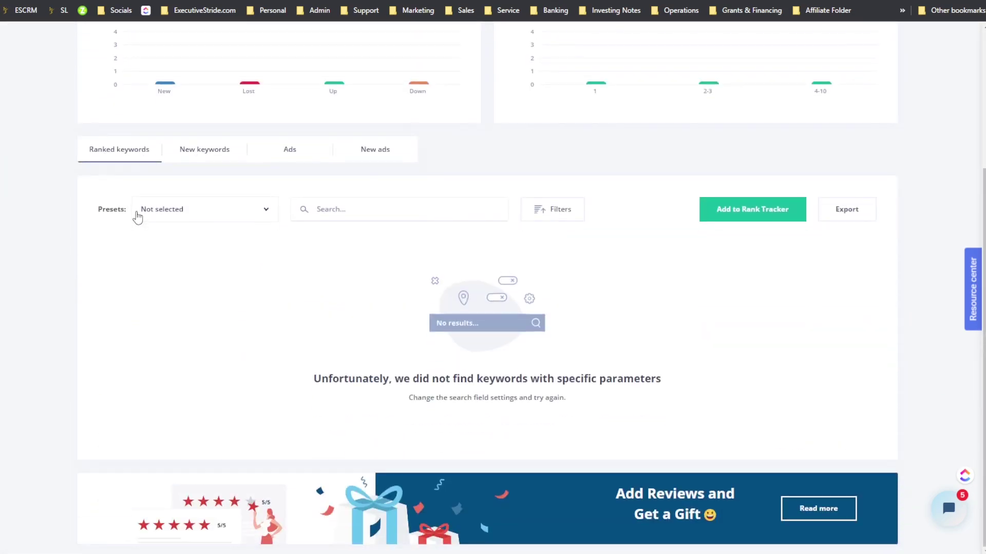
click(194, 154)
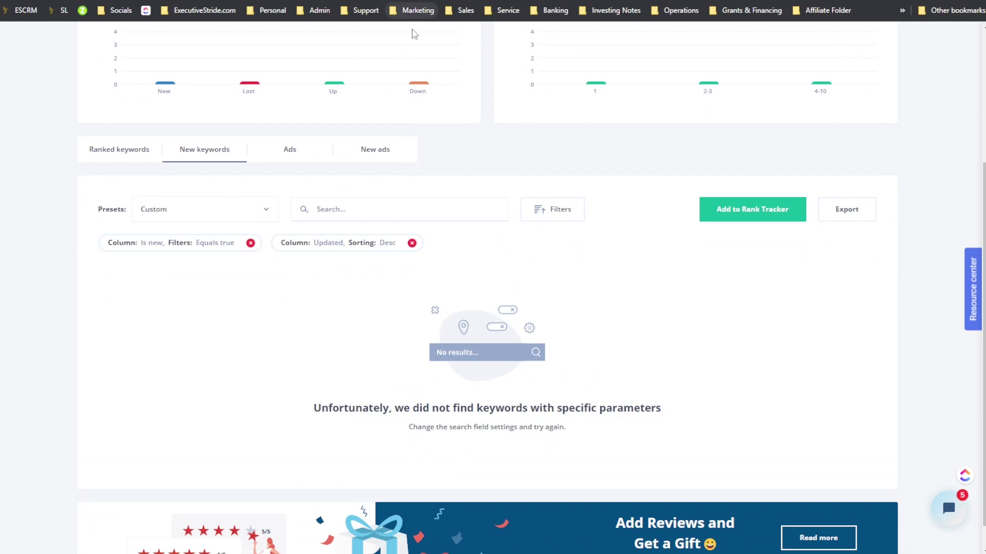
scroll(413, 28, up, 5)
Step: Show the new keywords in the organic traffic report and remove the filter for ranks greater than 10
scroll(287, 316, down, 2)
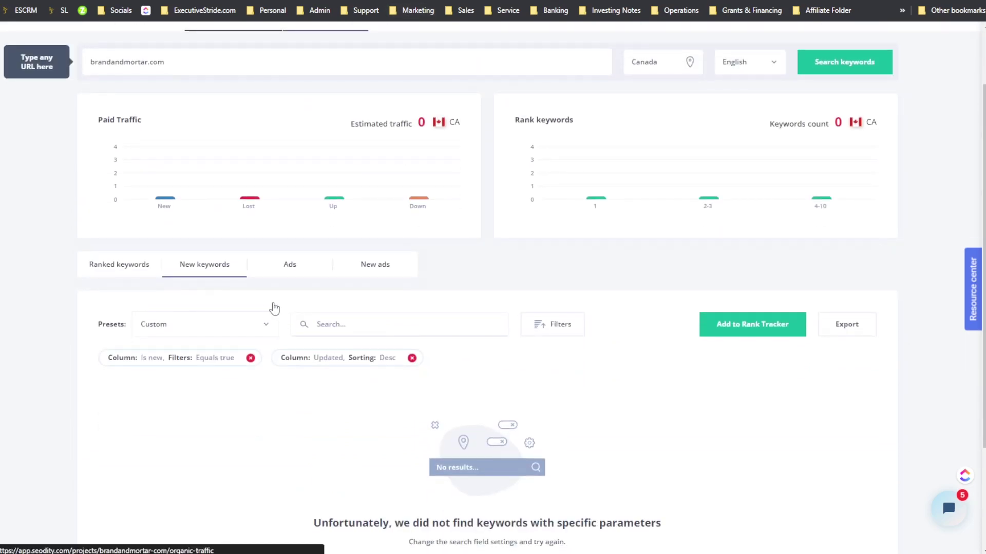
scroll(269, 306, down, 3)
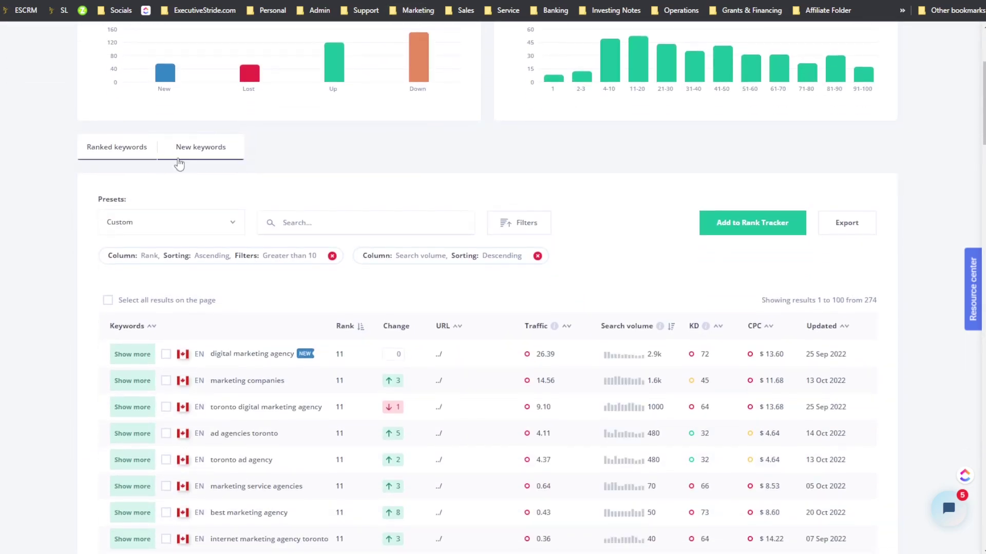
scroll(331, 256, down, 4)
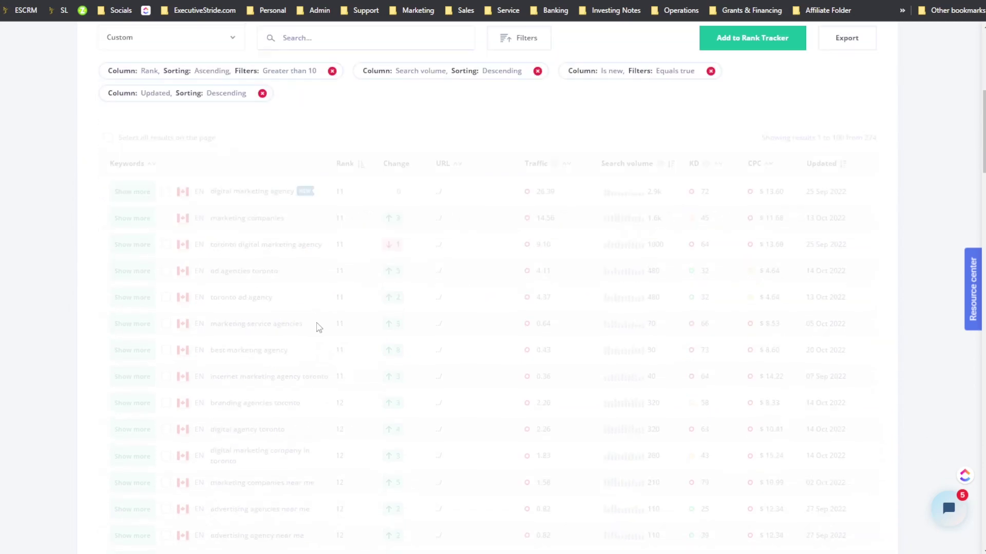
scroll(319, 171, up, 3)
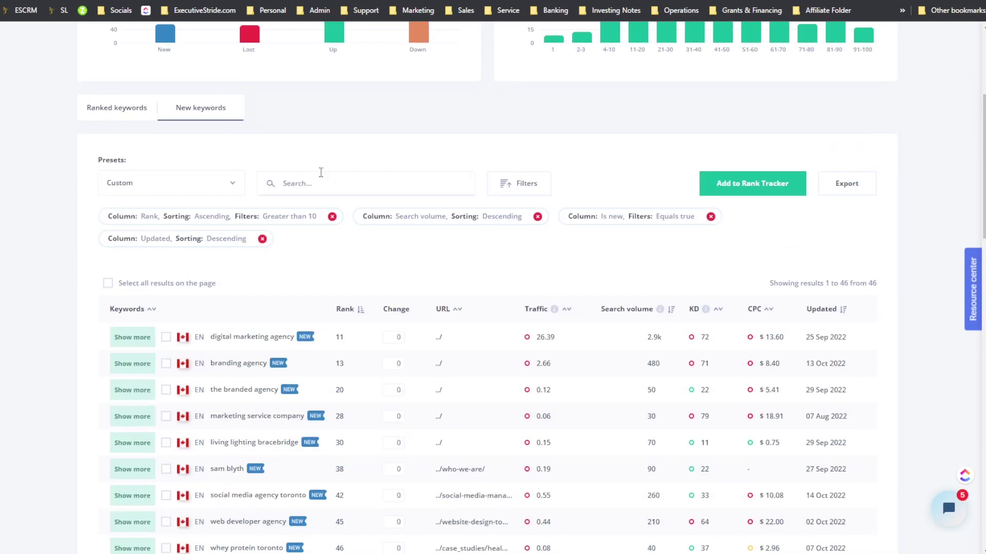
click(332, 217)
scroll(358, 216, up, 5)
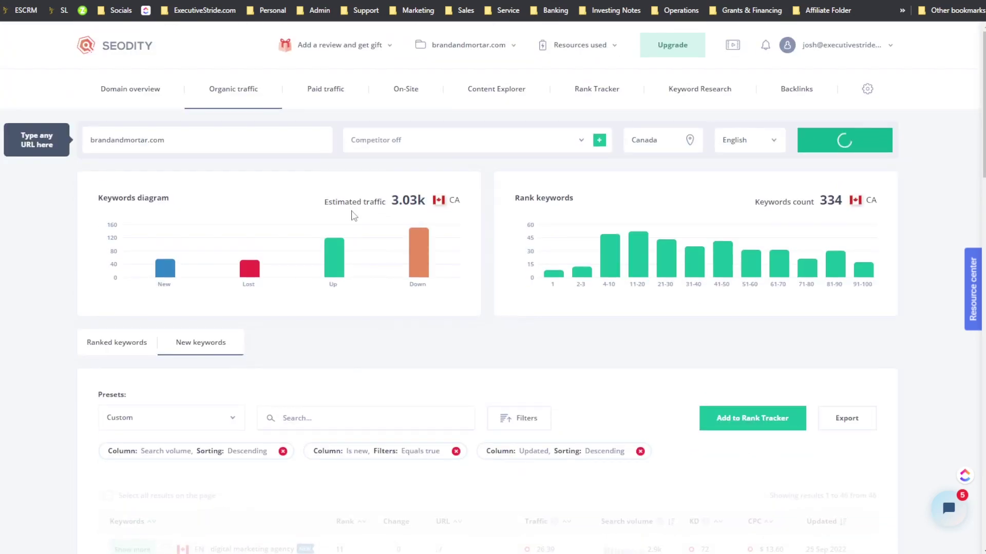
Step: Go back to the paid traffic report and view its Ads and New ads lists
click(320, 92)
scroll(305, 298, down, 1)
scroll(305, 297, down, 1)
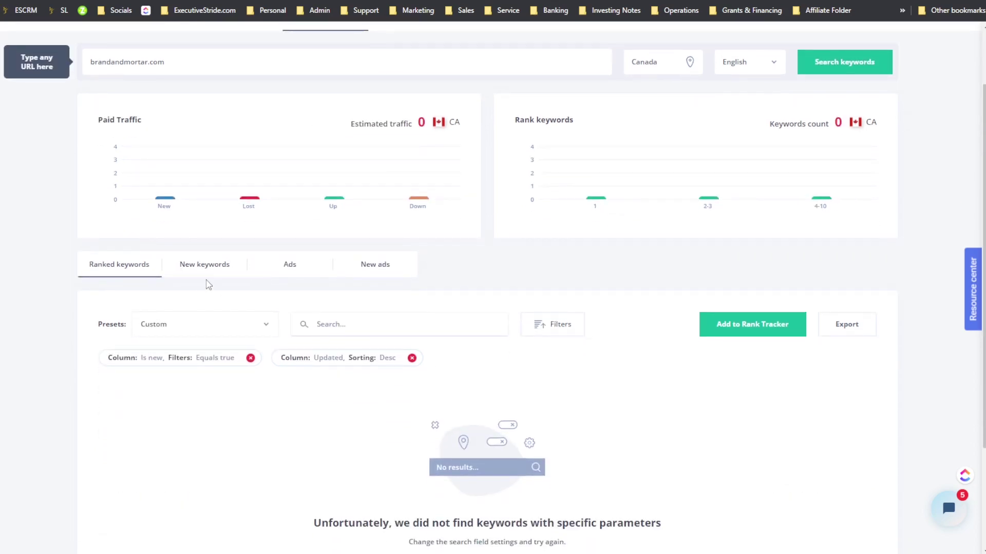
scroll(247, 318, up, 2)
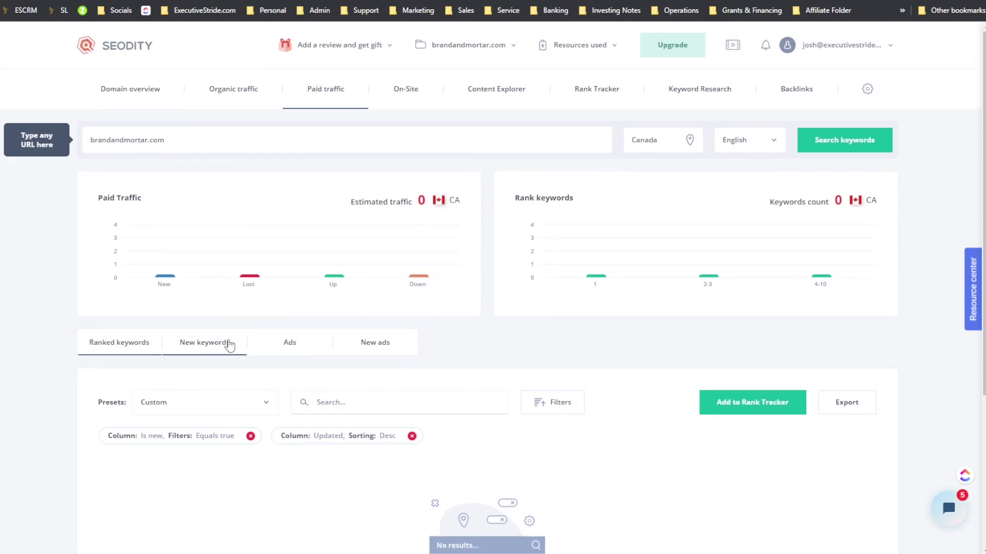
click(305, 348)
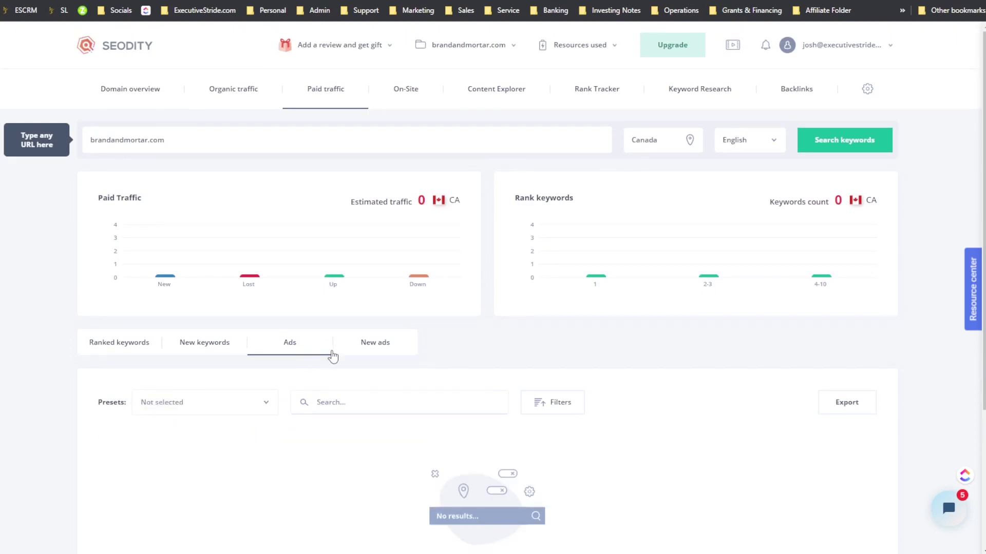
click(345, 356)
click(314, 357)
click(381, 345)
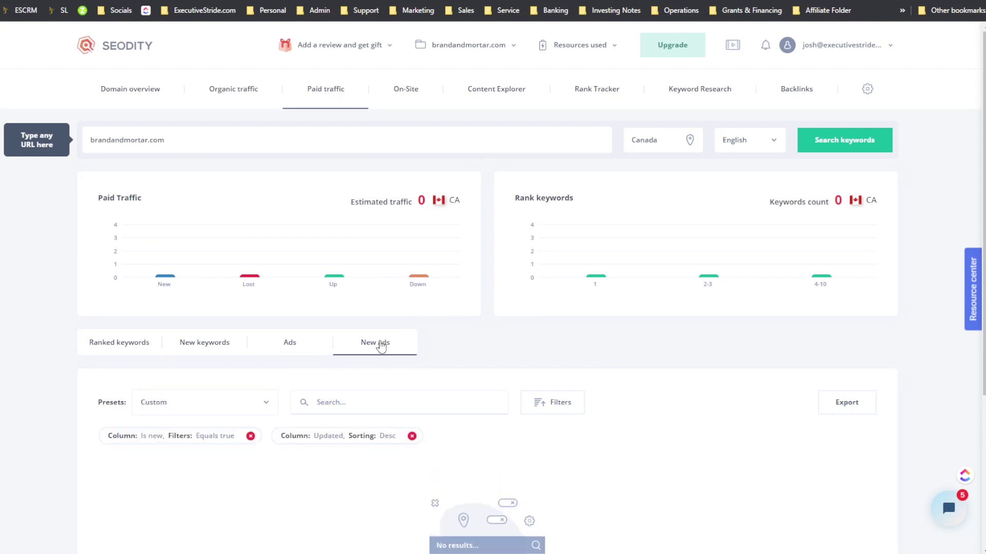
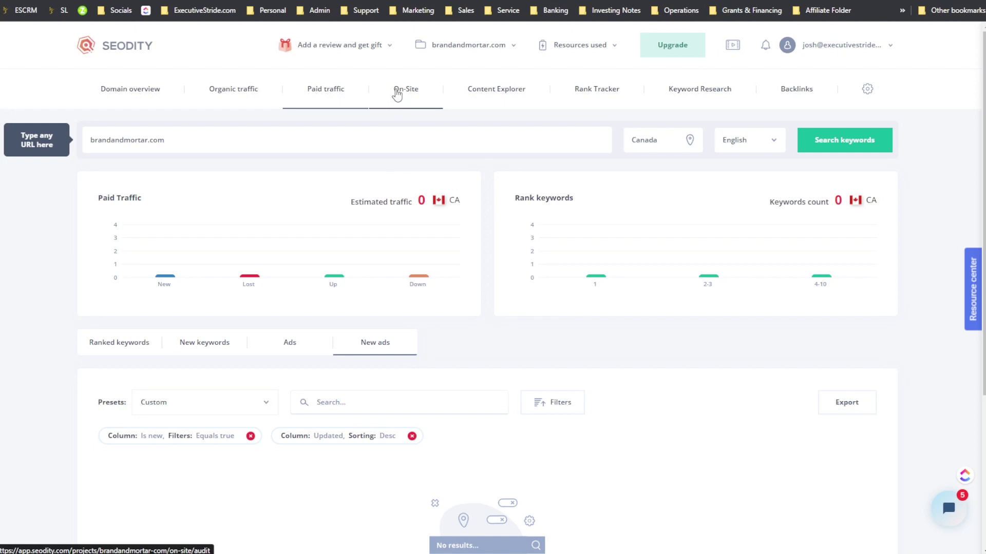
Step: Open the On-Site audit and look over its errors, warnings, notices and issue list
click(396, 93)
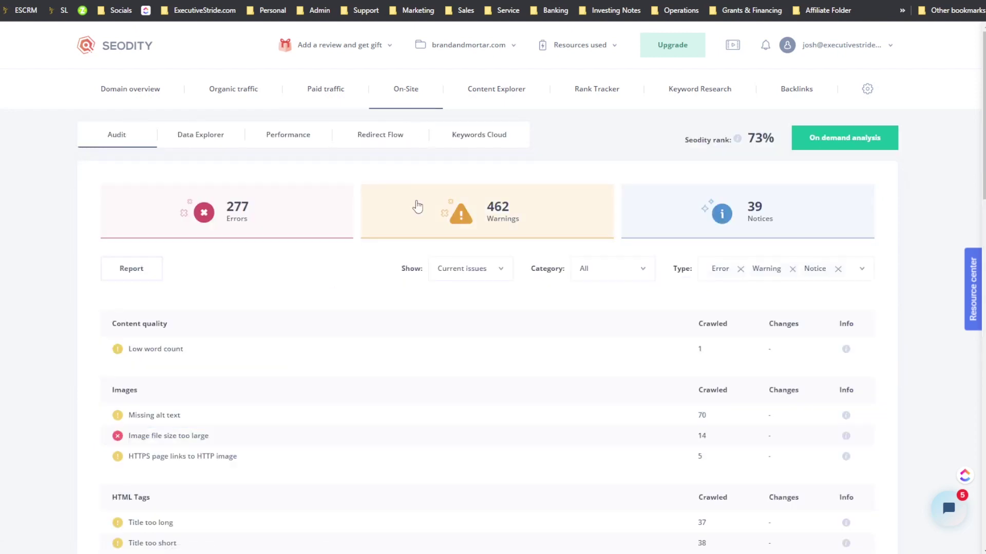
scroll(381, 175, down, 1)
scroll(390, 175, up, 1)
scroll(339, 275, down, 1)
scroll(323, 246, up, 1)
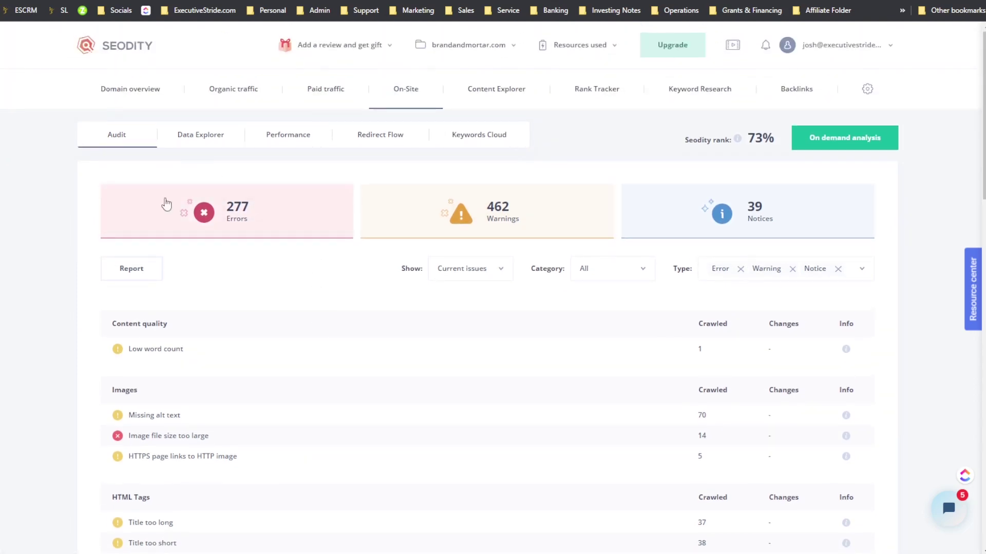
scroll(245, 189, down, 1)
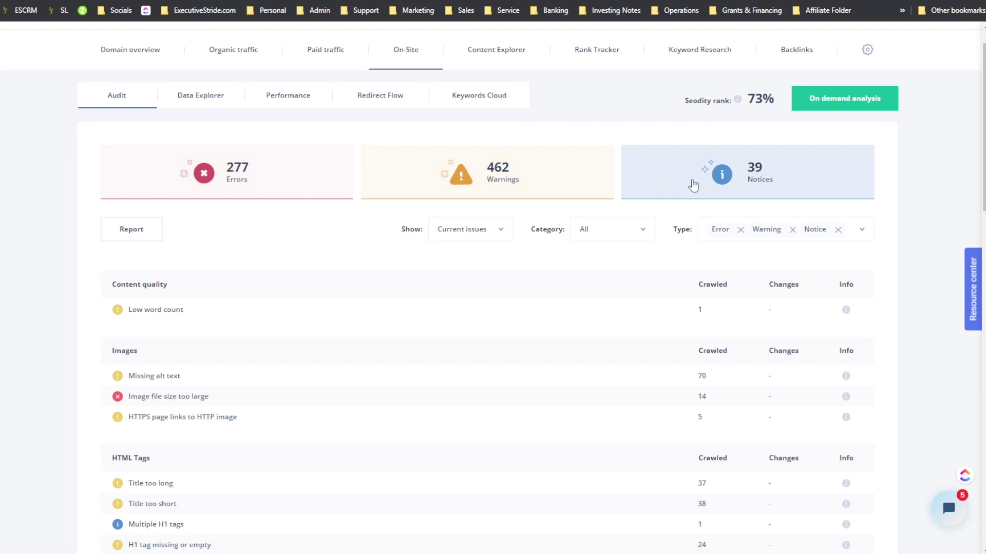
scroll(719, 179, down, 3)
Step: View the available Show and Category filter options for the audit issues, leaving both filters as they are
click(502, 119)
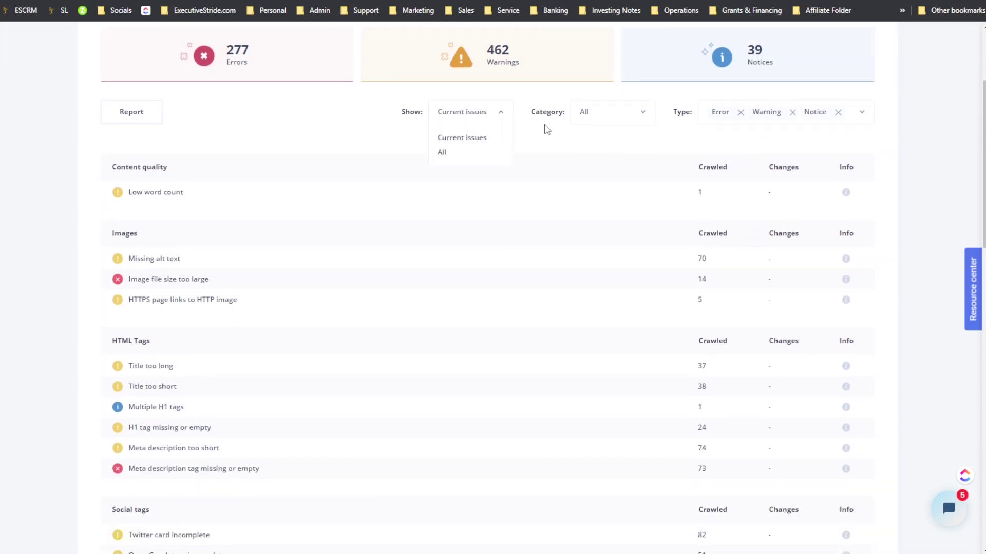
click(633, 115)
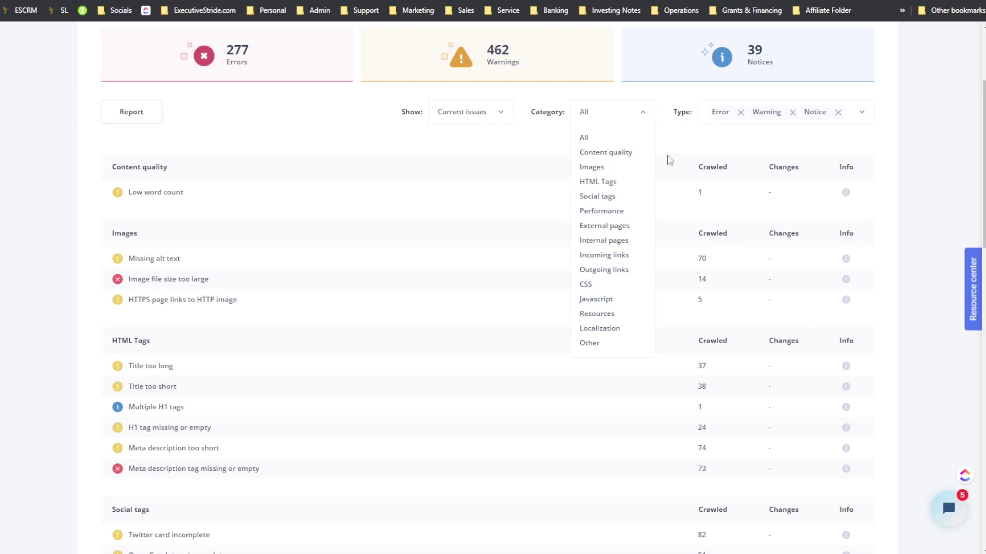
scroll(724, 164, up, 2)
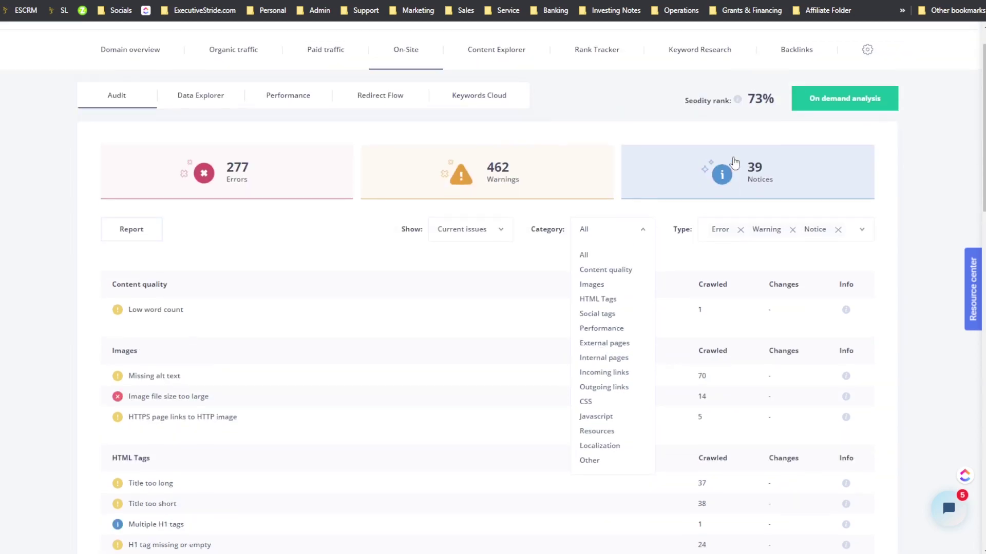
click(904, 166)
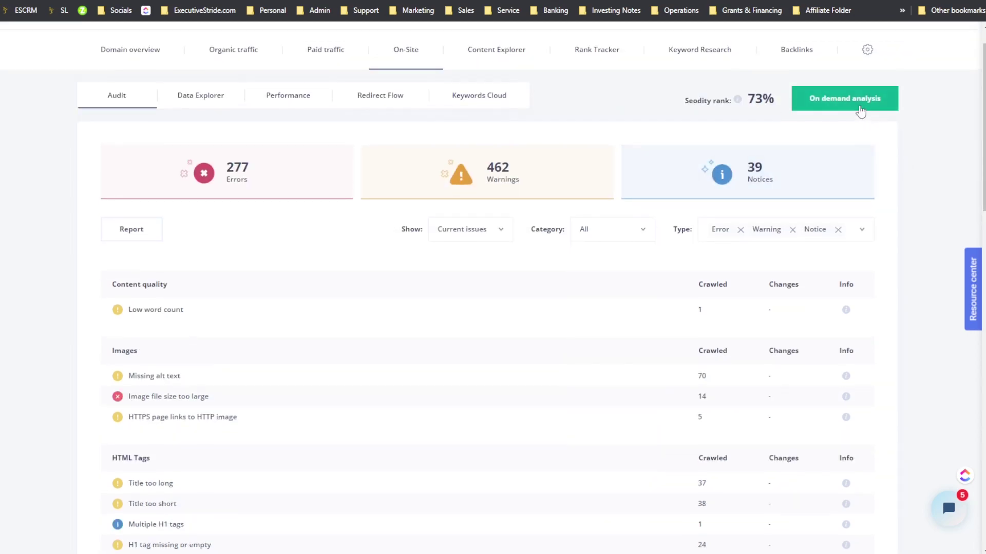
Step: Check the on-demand analysis dialog and close it without running an analysis
click(861, 110)
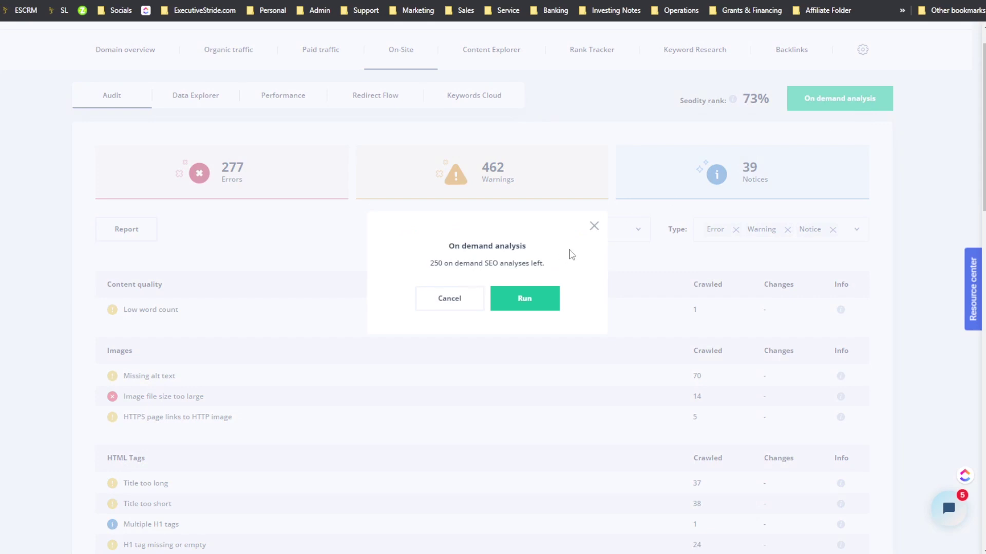
click(593, 228)
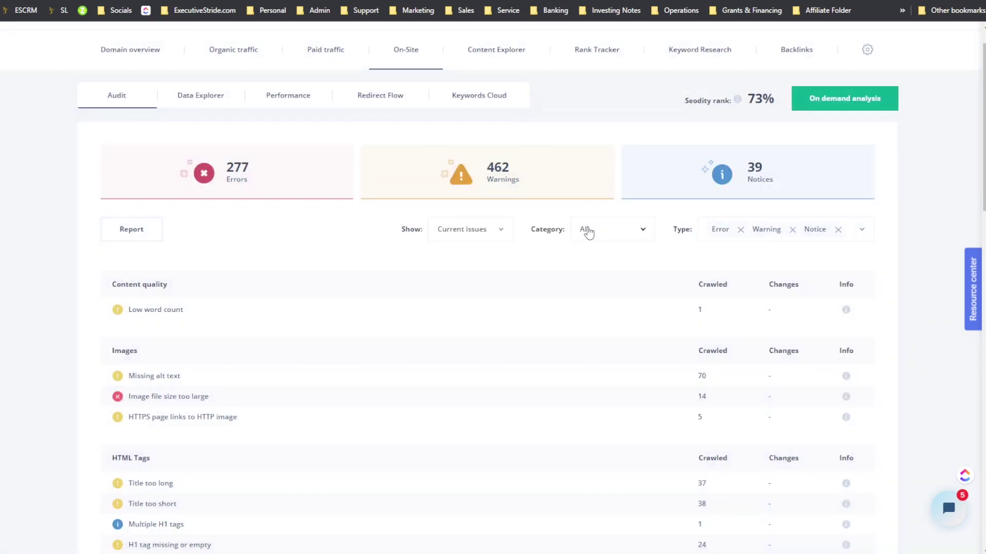
scroll(565, 210, down, 2)
scroll(423, 215, up, 2)
scroll(414, 218, up, 1)
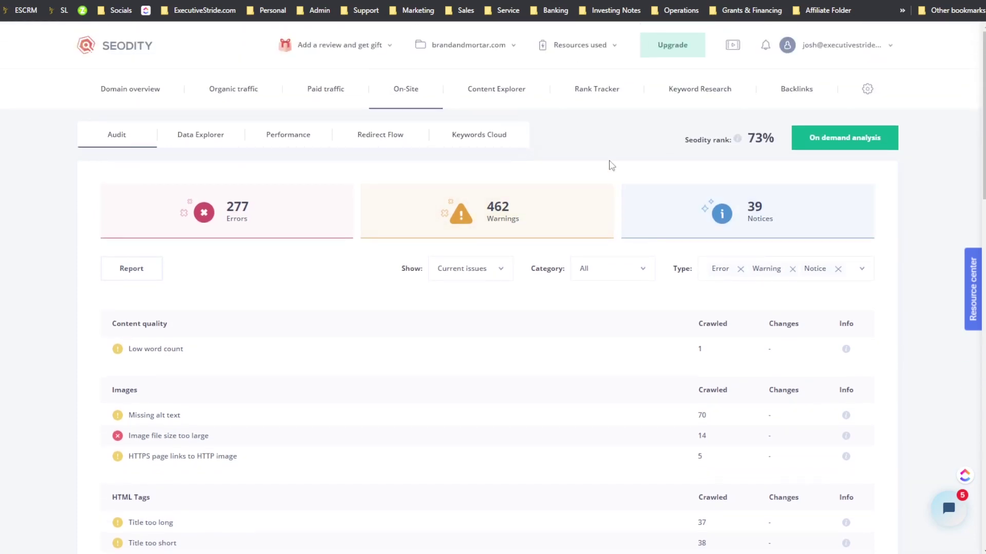
Step: Check the current plan's resource usage and the explanation of the Seodity rank
click(610, 51)
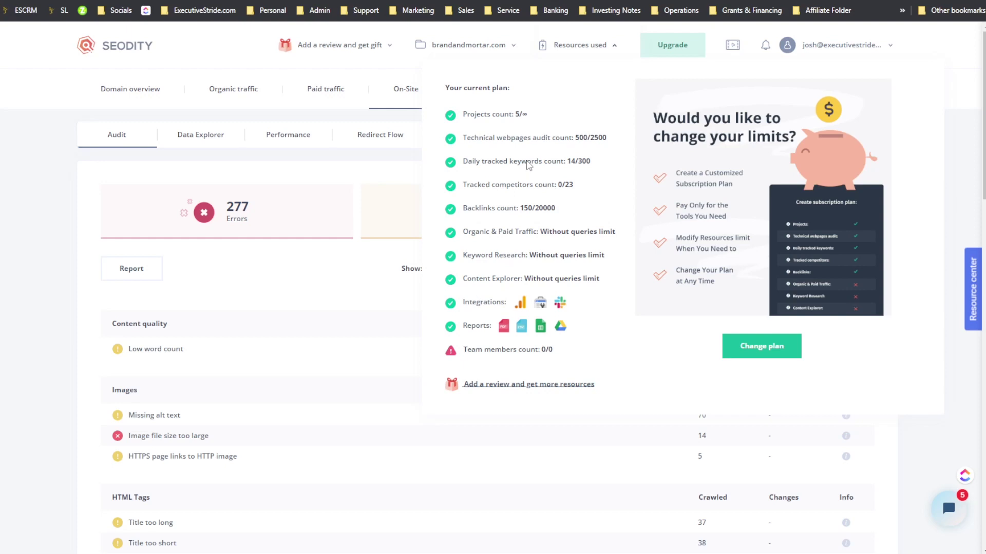
click(359, 269)
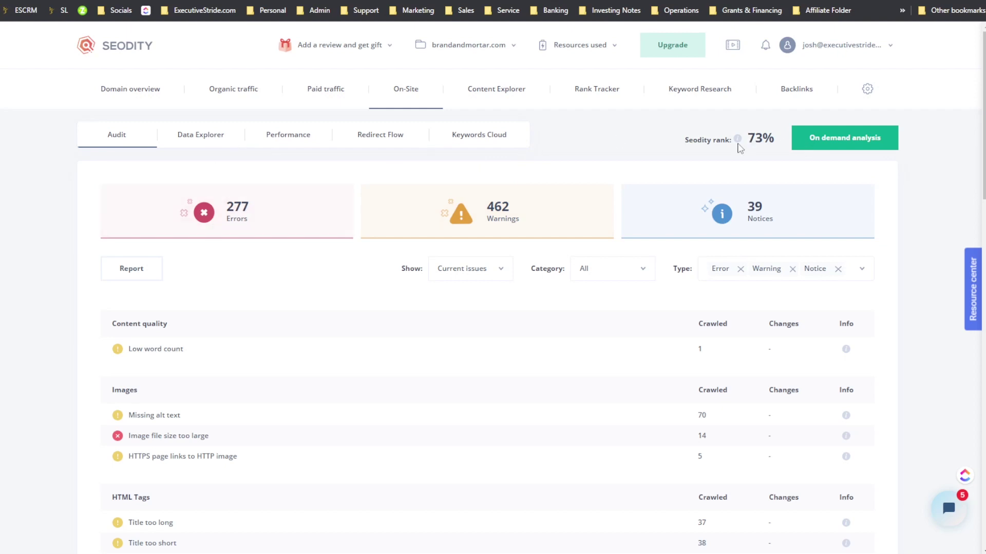
mouse_move(738, 139)
Step: Start generating the On-Site PDF report and cancel it
scroll(594, 286, down, 3)
click(161, 114)
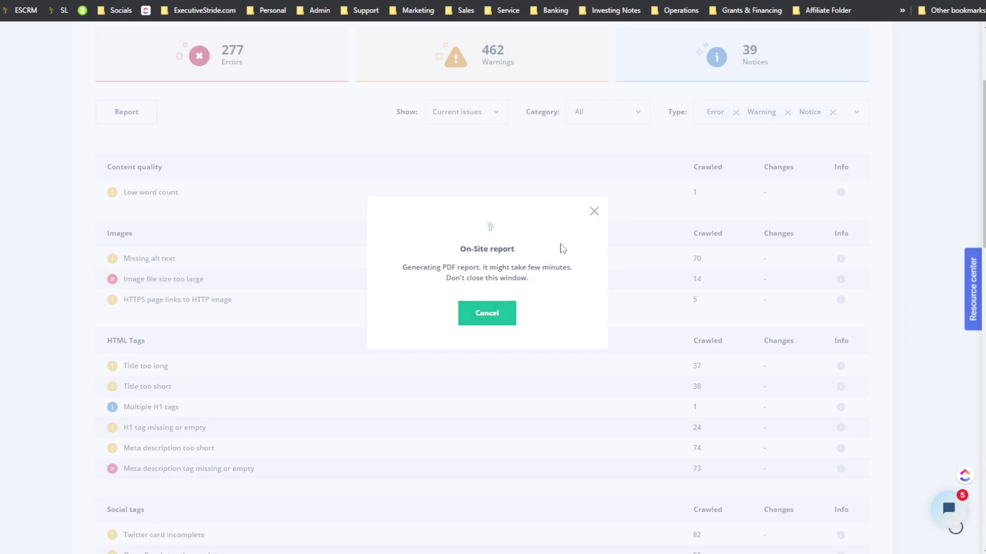
click(487, 313)
Step: Examine the full list of audit issues by category, such as images, HTML tags, social tags and performance
scroll(513, 333, down, 2)
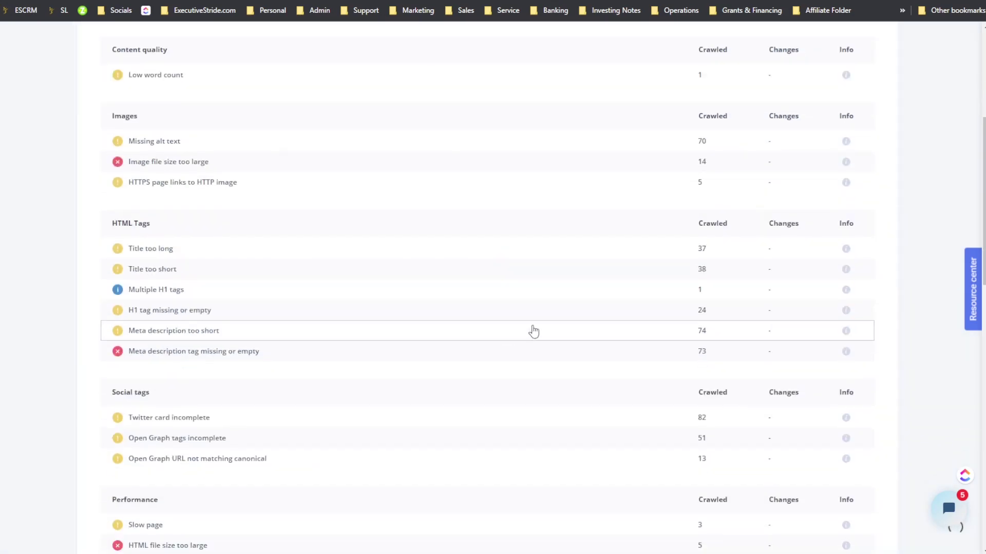
scroll(532, 332, down, 10)
scroll(550, 343, up, 15)
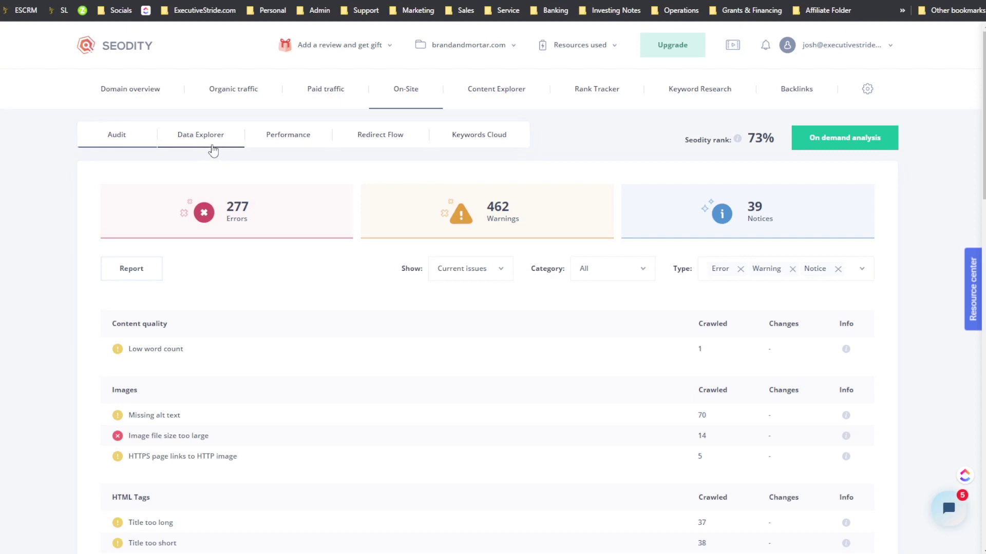
scroll(260, 210, down, 3)
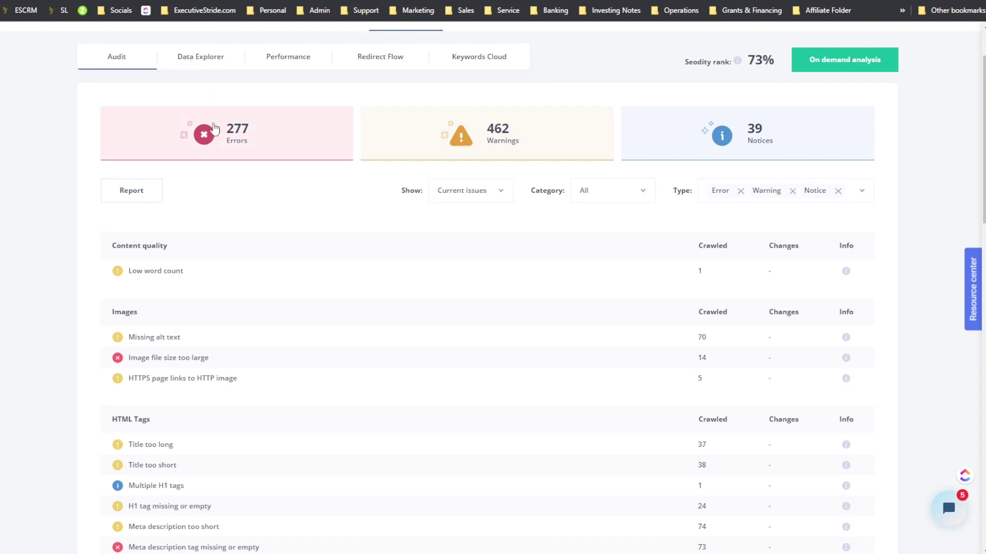
scroll(219, 325, down, 15)
scroll(226, 326, down, 3)
scroll(227, 321, up, 20)
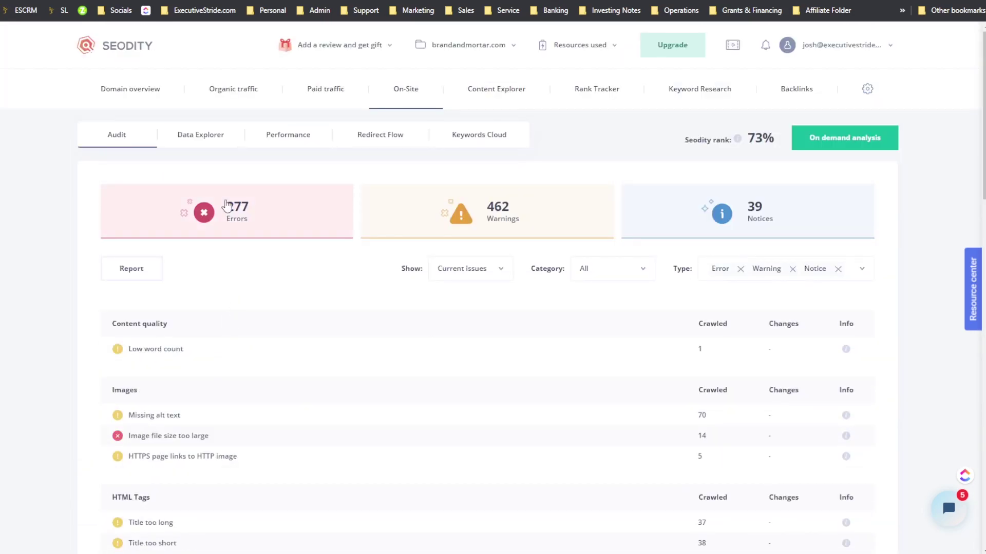
Step: Open the Data Explorer of the On-Site section
click(206, 149)
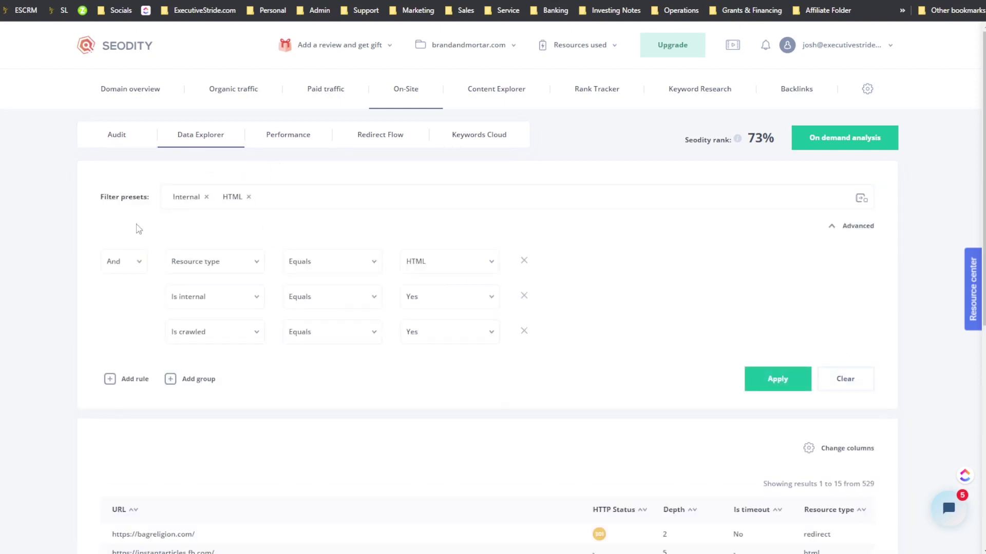
Step: Remove the Internal and HTML filter presets and review the available presets by URL, resource type, protocol and response code
click(177, 203)
click(198, 197)
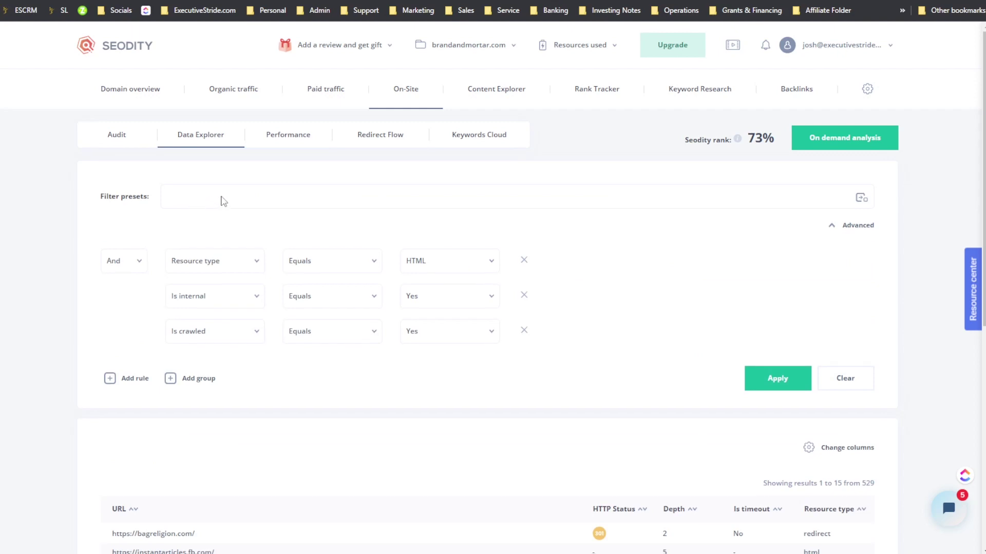
scroll(433, 216, down, 2)
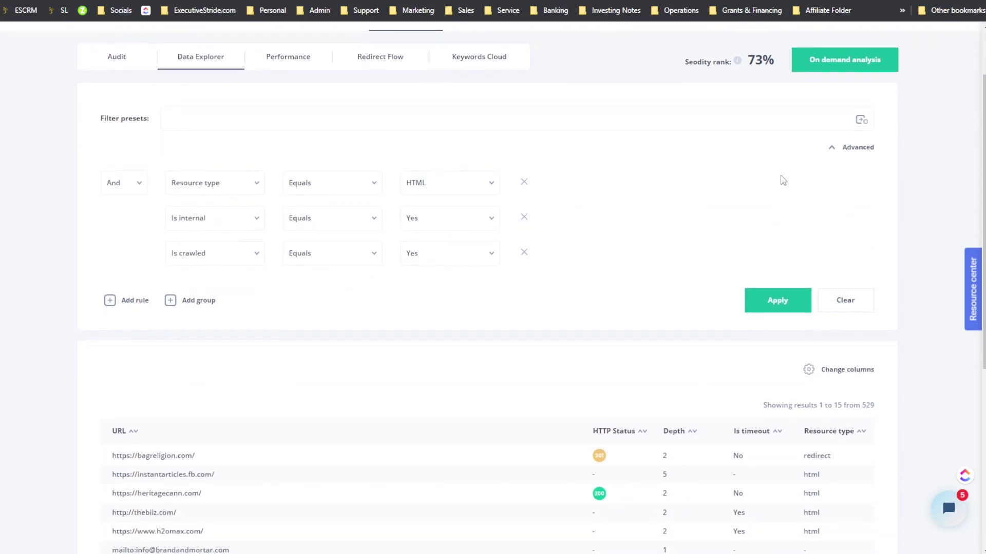
click(861, 120)
scroll(827, 165, down, 2)
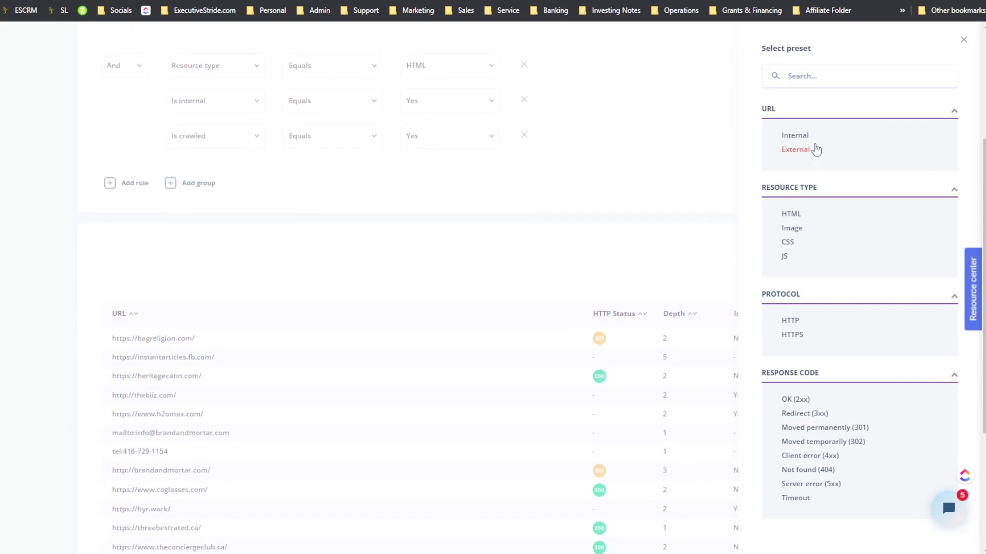
scroll(786, 287, down, 1)
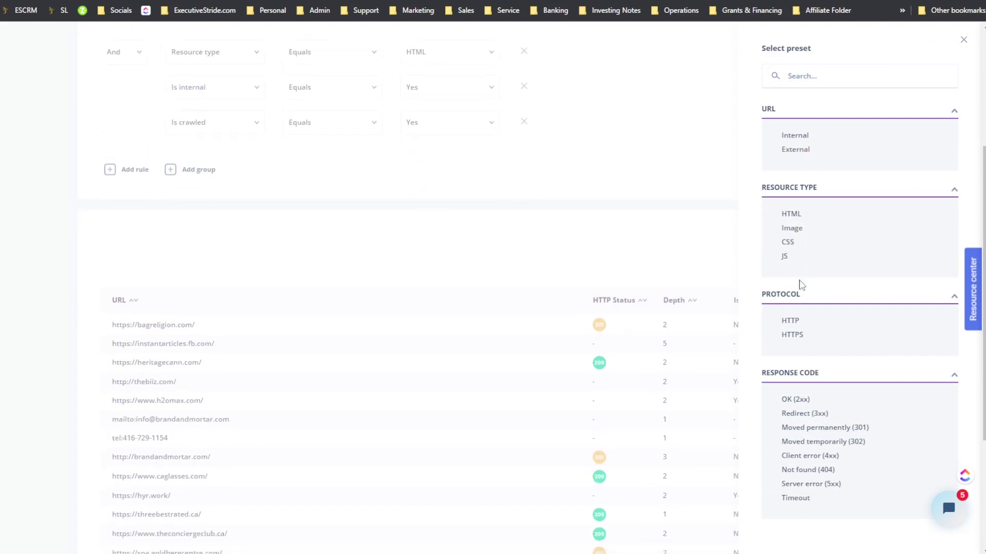
scroll(844, 310, up, 5)
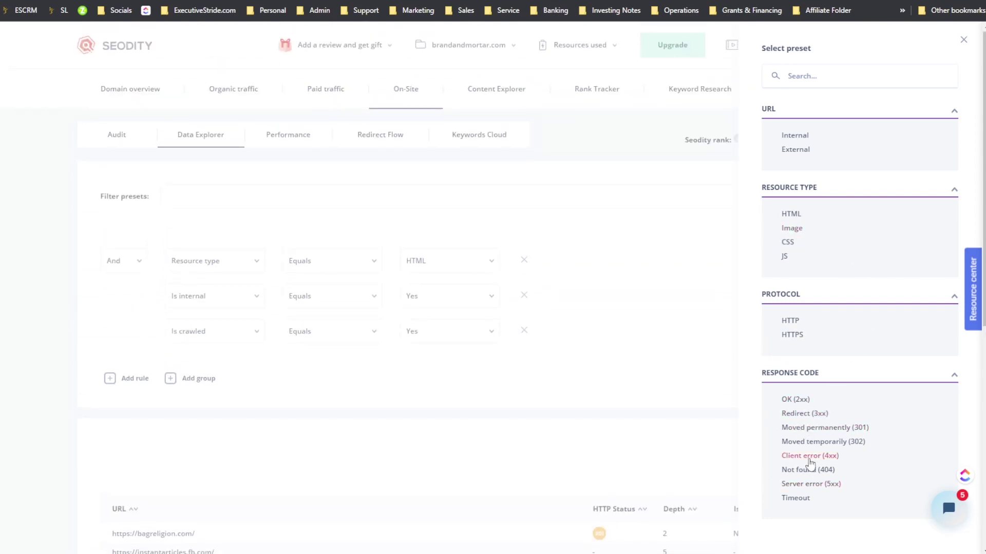
click(963, 40)
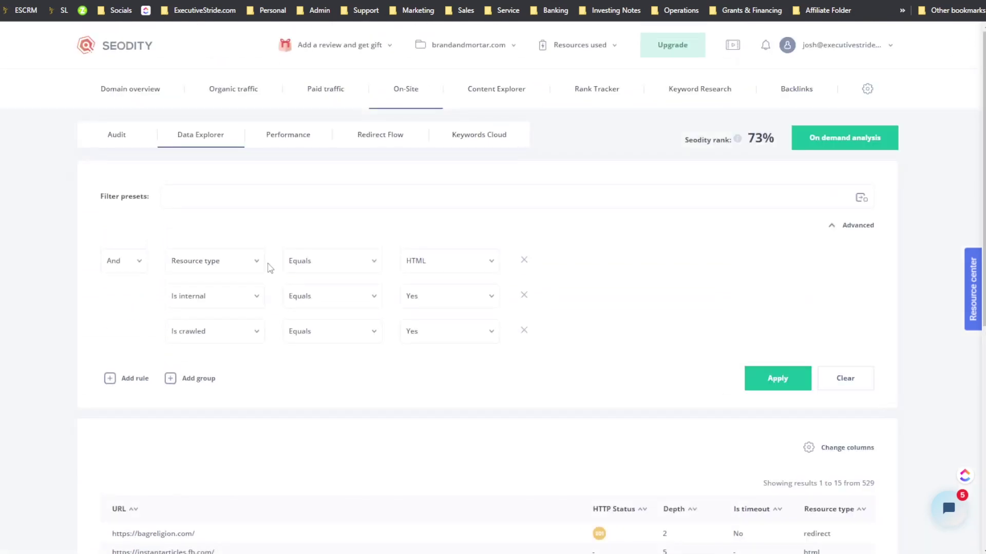
Step: Set the URL results table to show 100 results on the page
scroll(257, 211, down, 6)
scroll(290, 297, down, 2)
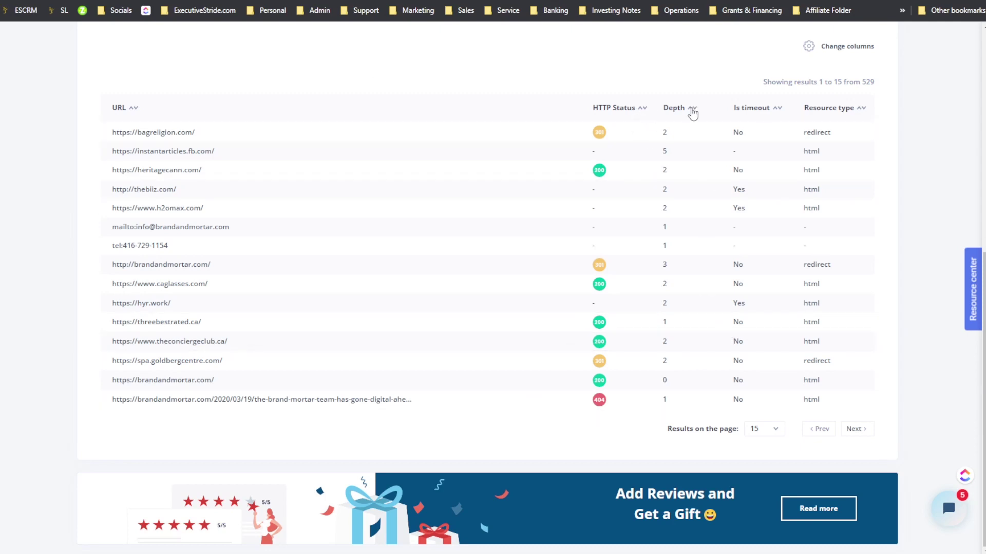
click(776, 431)
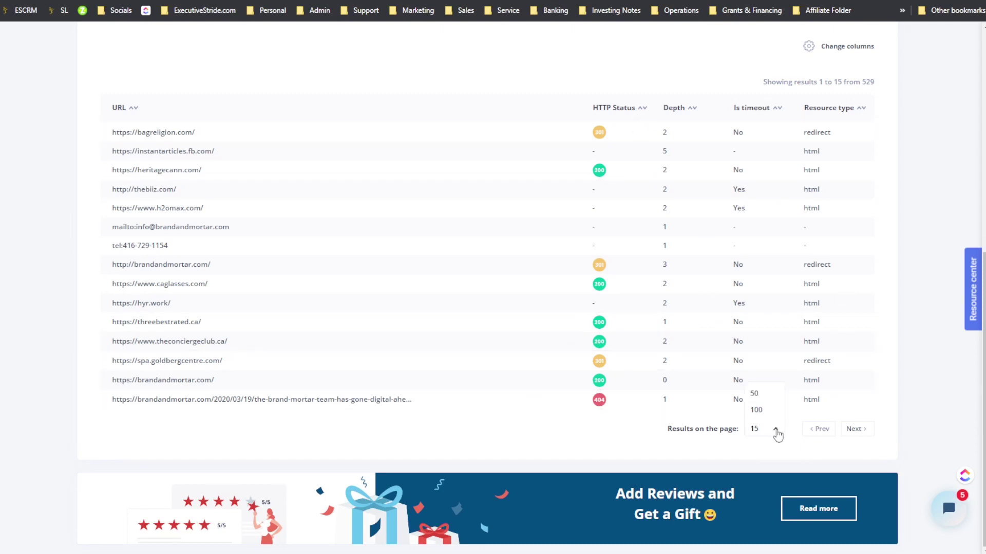
click(756, 409)
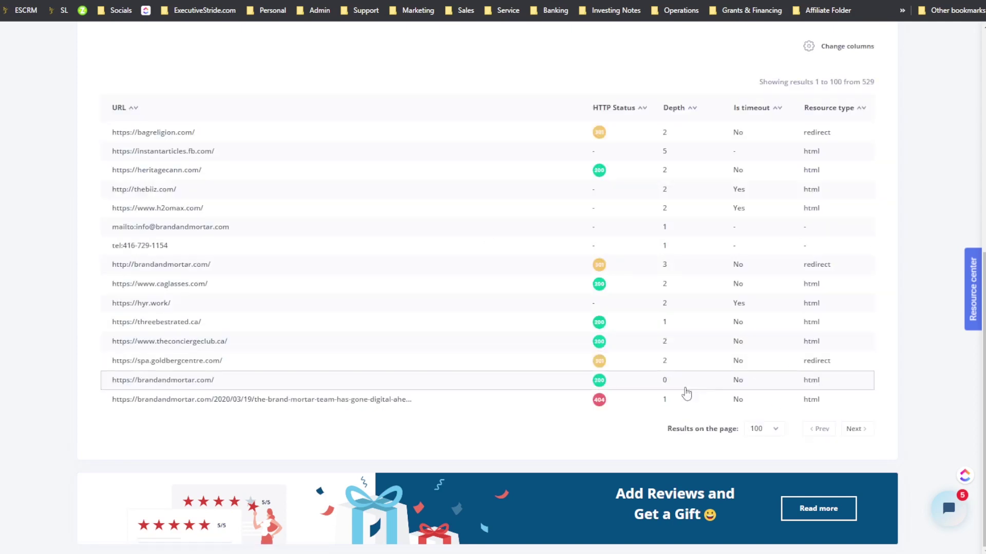
Step: Examine the crawled URL list with its HTTP status, depth, timeout and resource type columns
scroll(847, 246, down, 2)
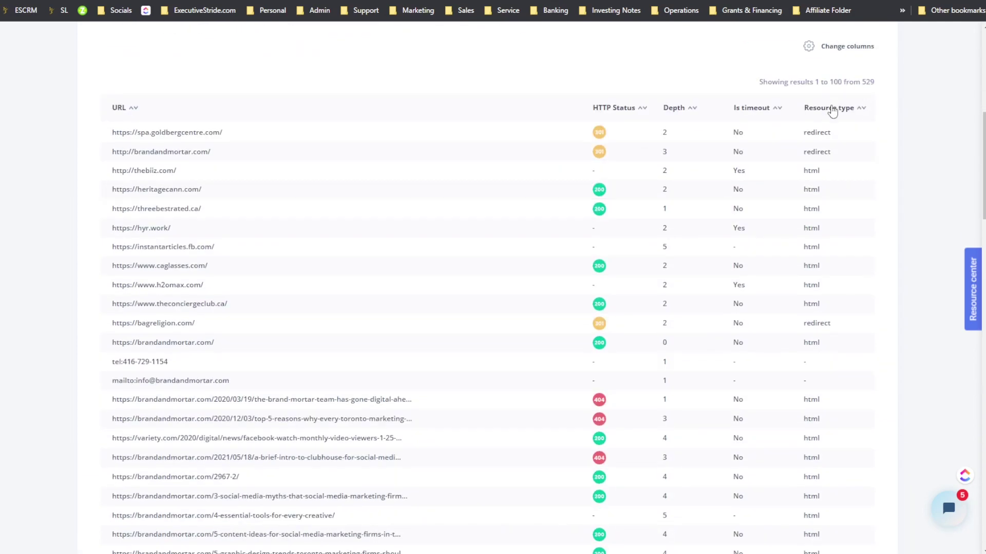
scroll(684, 295, down, 8)
scroll(697, 308, up, 15)
scroll(700, 311, down, 1)
scroll(701, 313, down, 5)
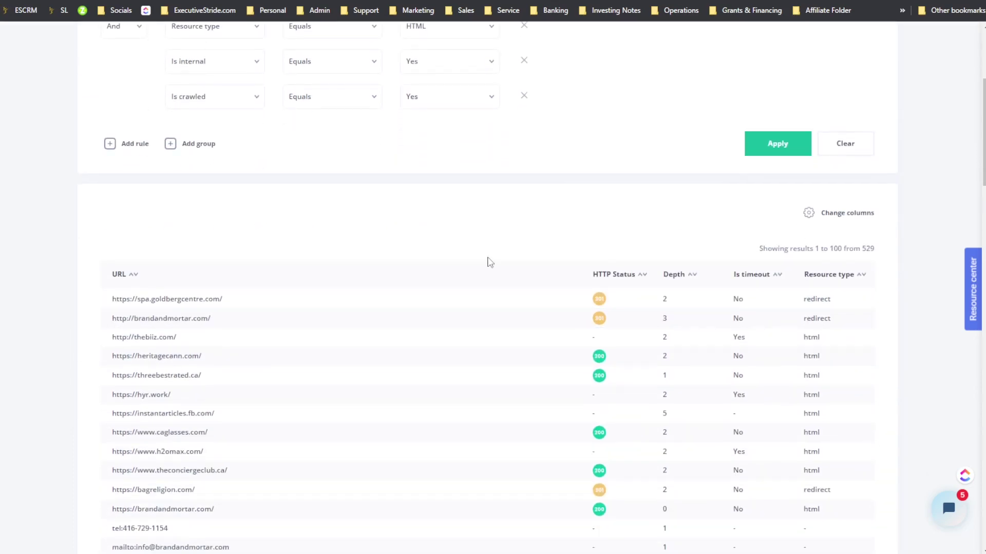
scroll(377, 321, down, 15)
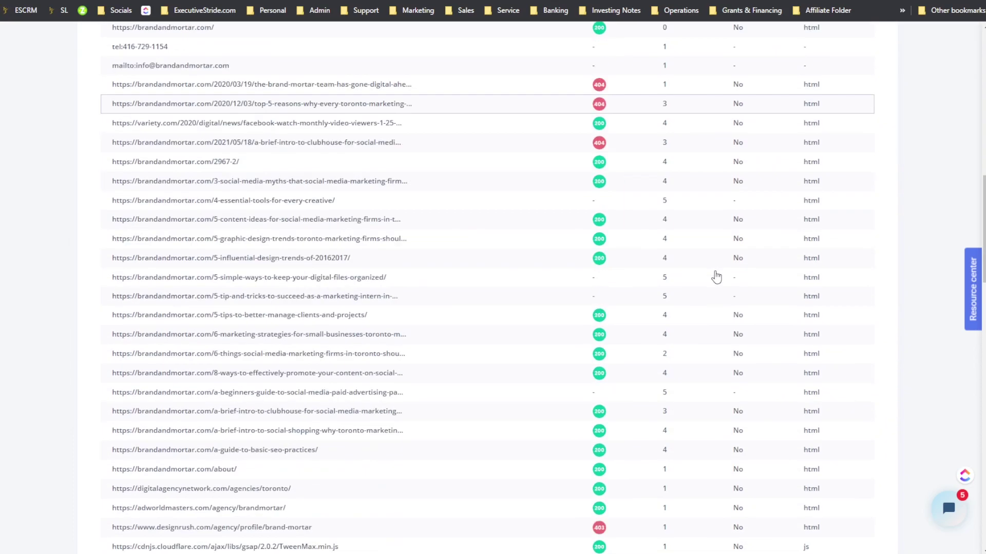
scroll(716, 277, down, 15)
scroll(702, 255, up, 10)
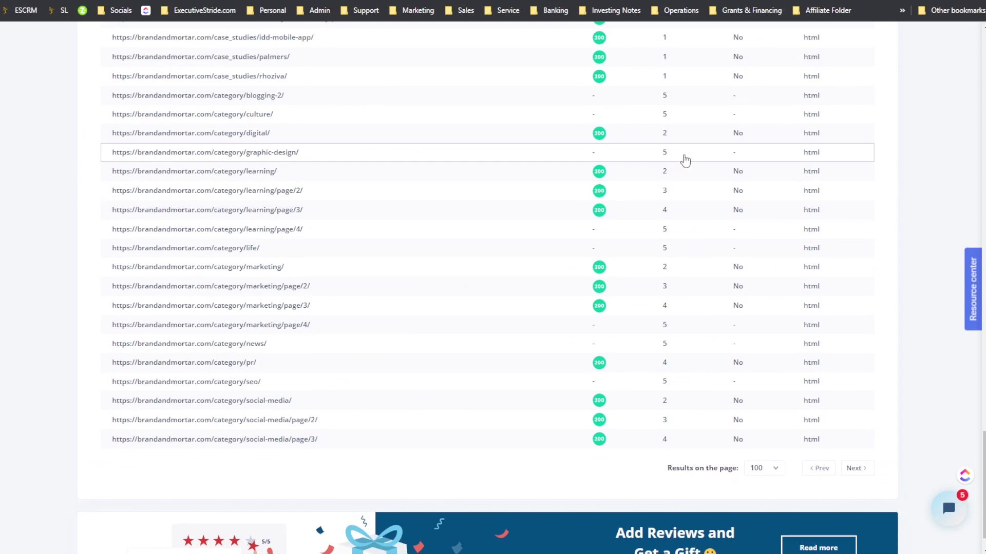
scroll(717, 201, up, 20)
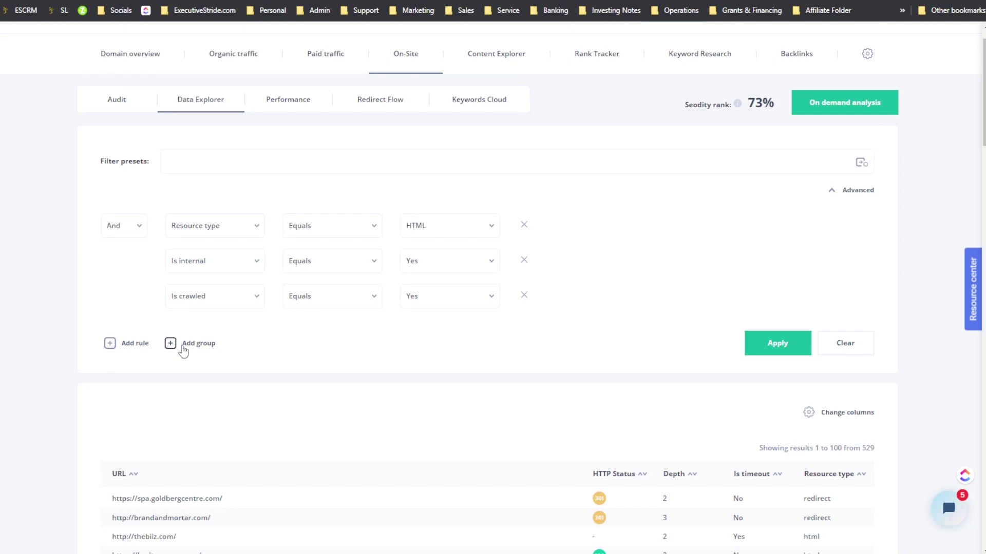
scroll(576, 367, down, 9)
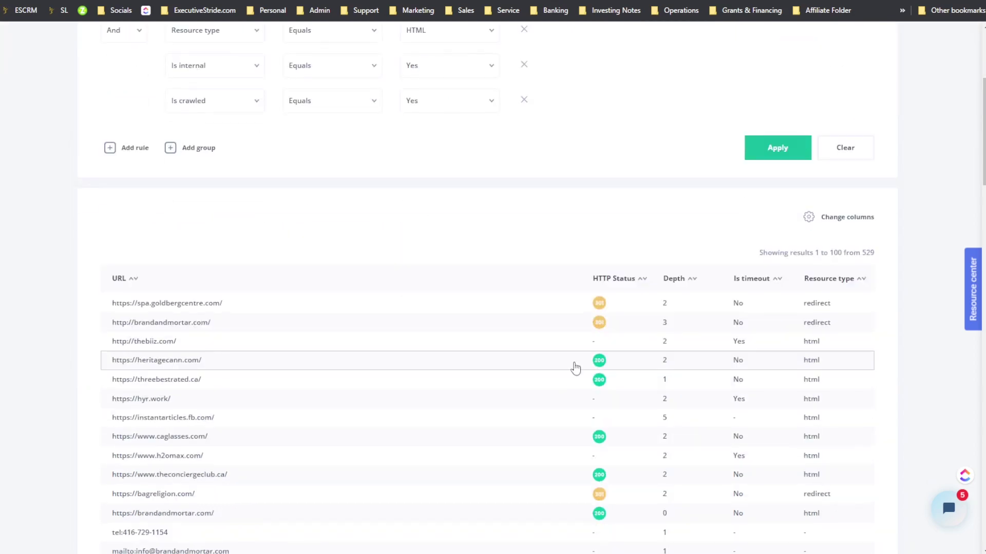
scroll(577, 366, down, 4)
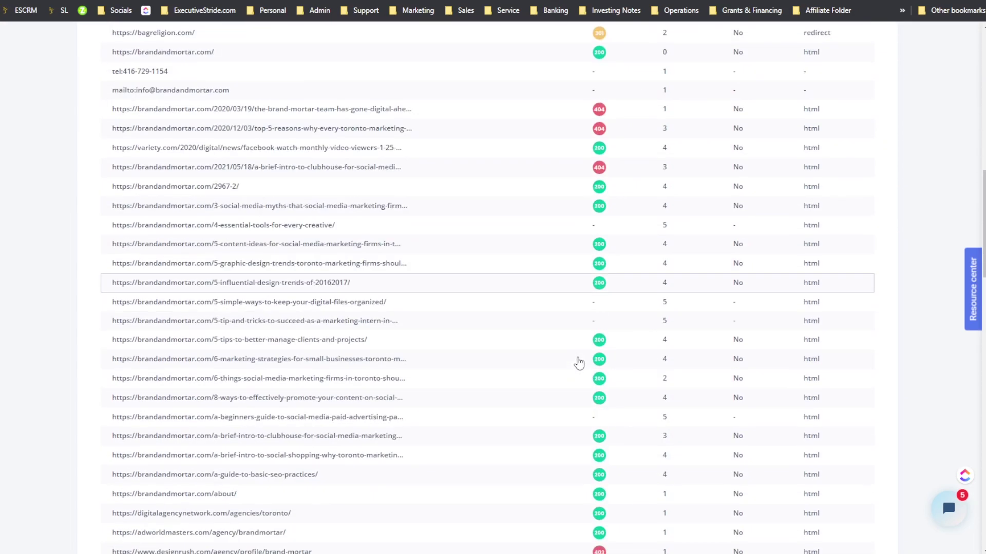
scroll(579, 363, up, 6)
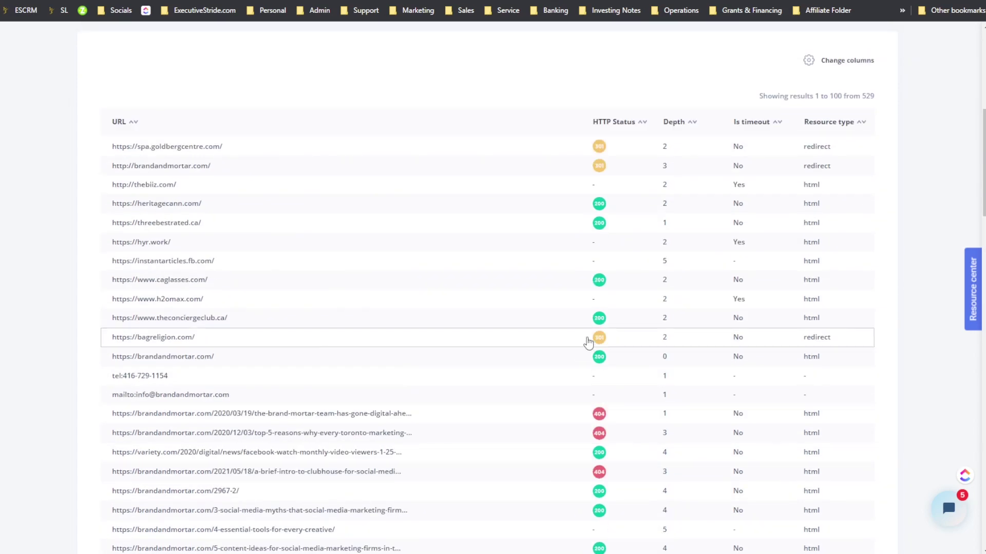
scroll(591, 342, up, 1)
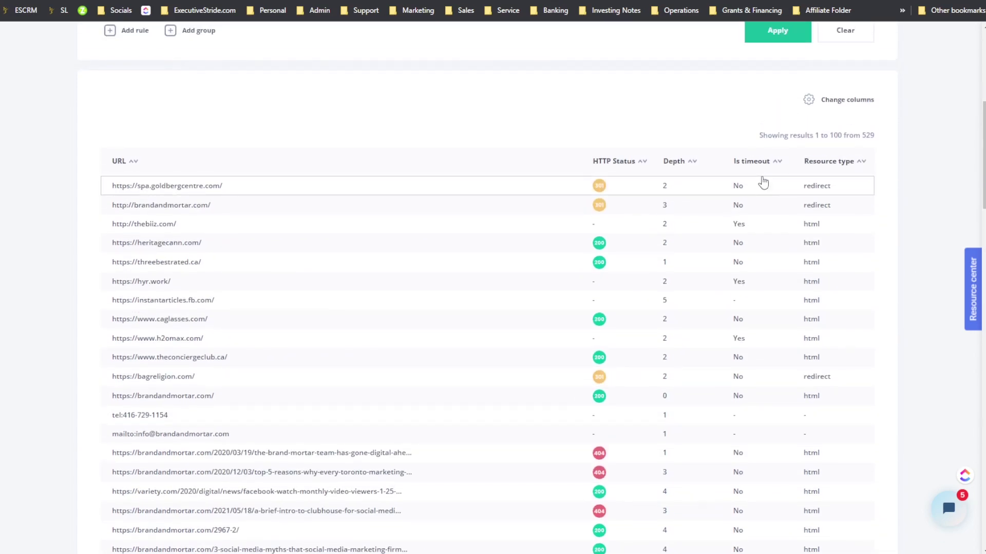
scroll(199, 318, up, 6)
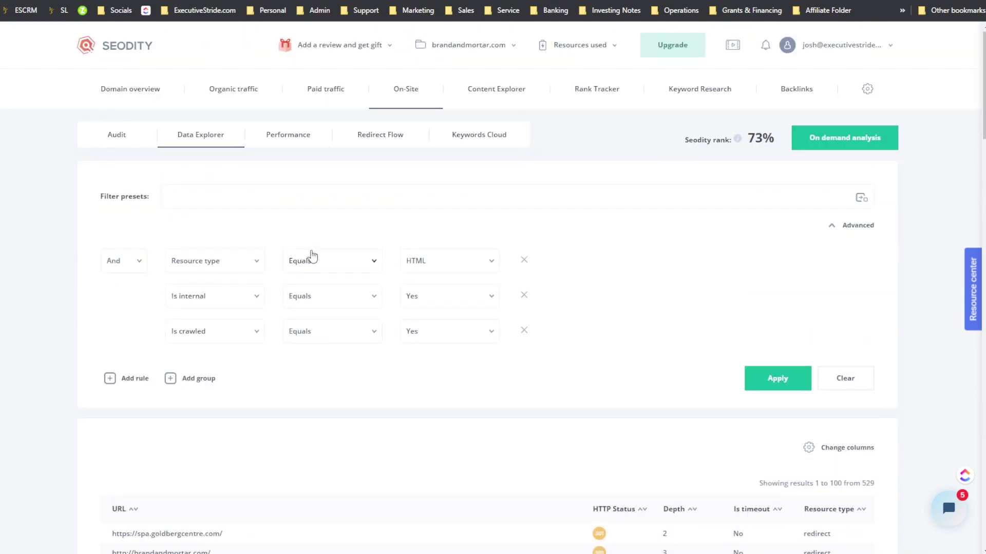
Step: Look through the fields available for the first filter rule, including the indexing and content criteria
scroll(277, 277, down, 3)
scroll(257, 216, up, 1)
click(217, 152)
scroll(226, 256, down, 5)
scroll(208, 263, down, 10)
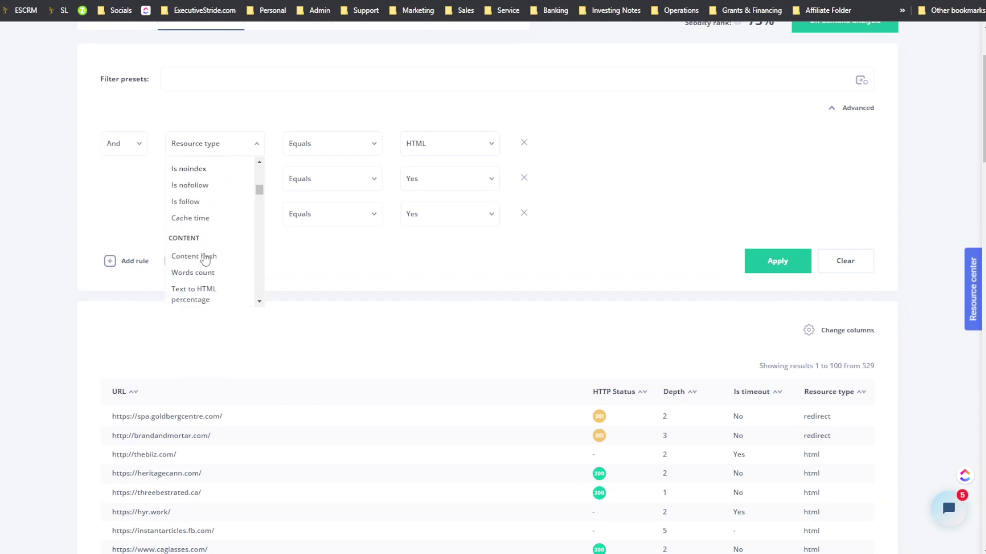
scroll(443, 347, up, 3)
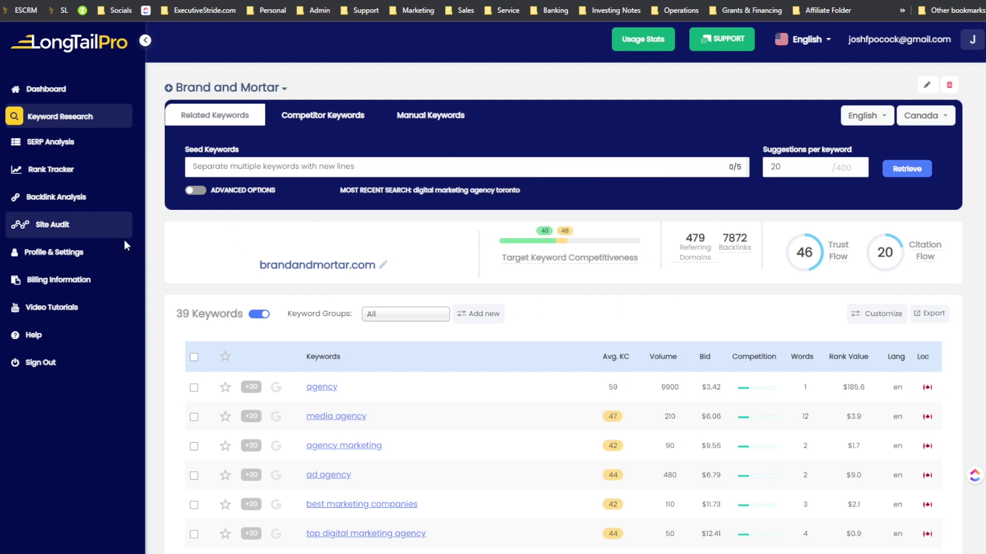
click(88, 235)
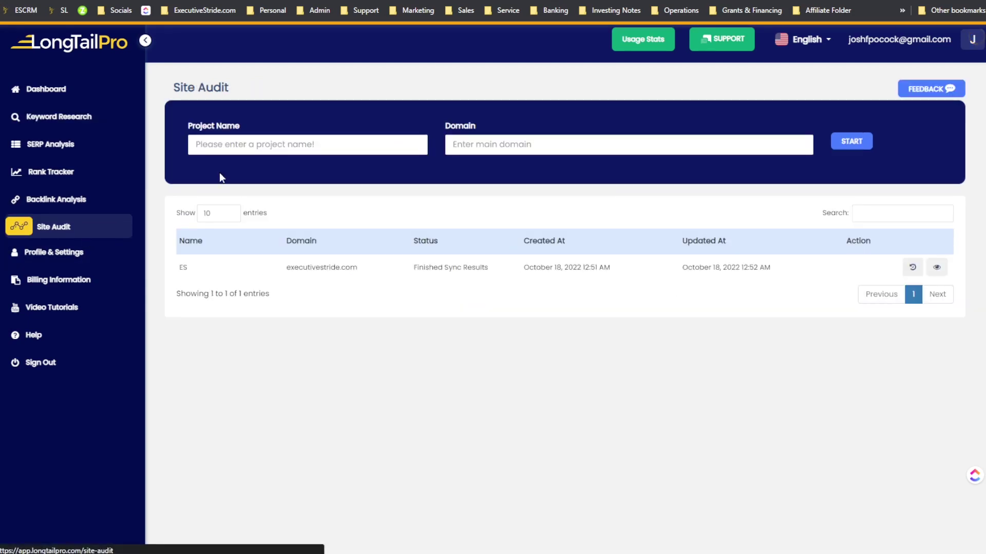
click(260, 148)
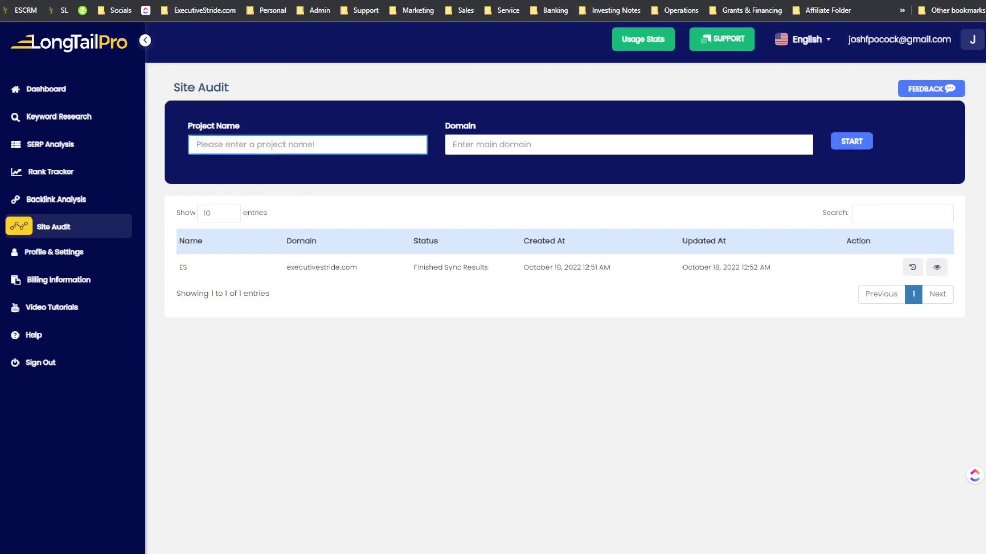
key(ctrl+Tab)
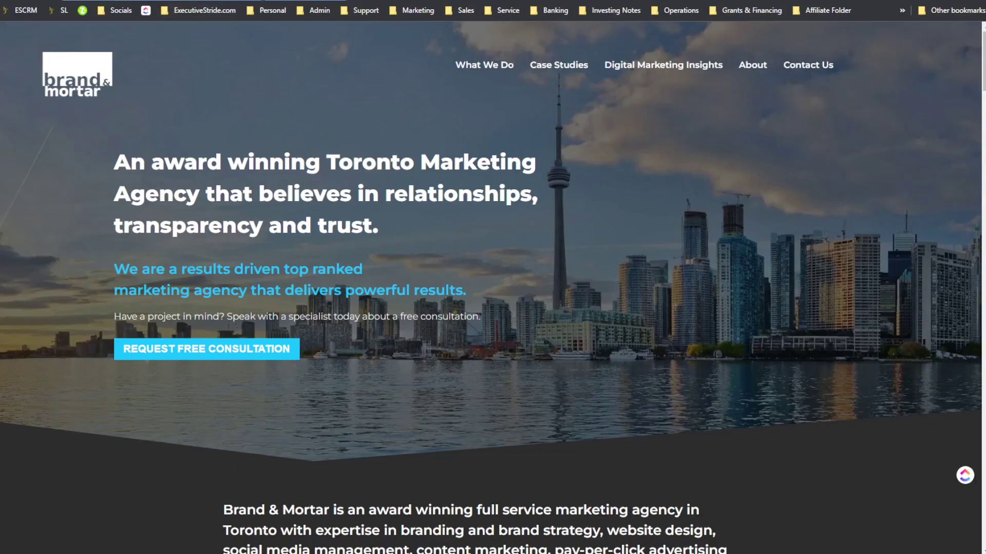
key(ctrl+shift+Tab)
click(497, 147)
text(https://brandandmortar.com/)
click(380, 149)
text(B)
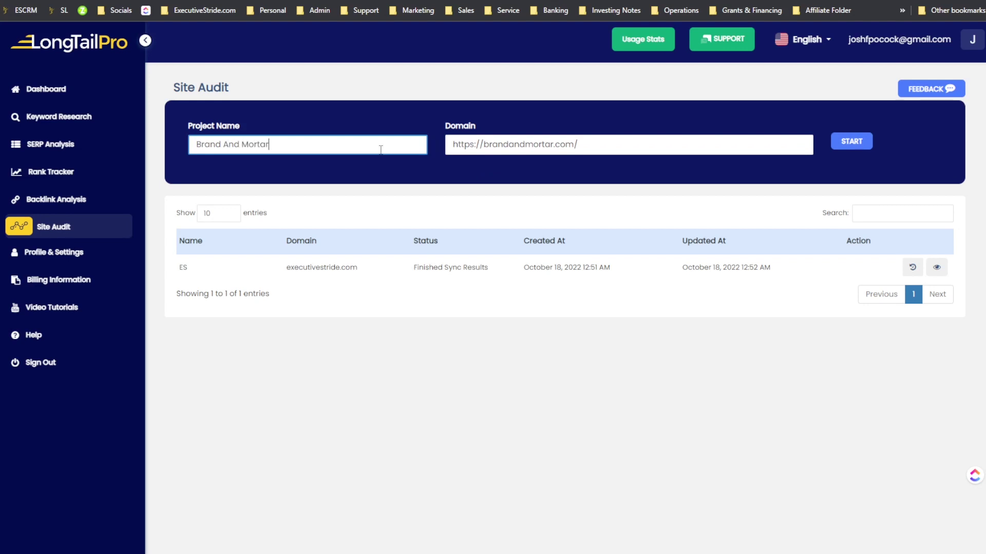
click(864, 151)
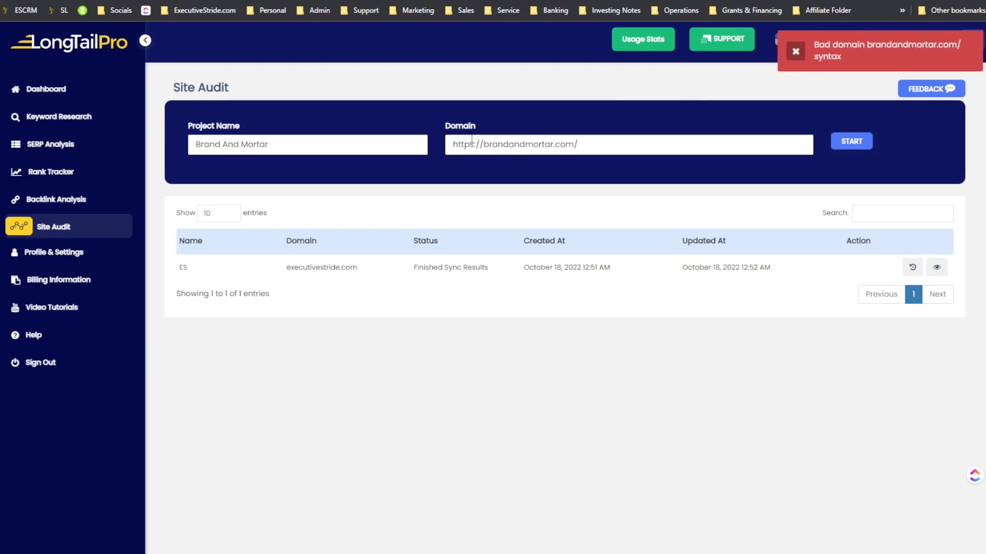
Step: Shorten the domain to brandandmortar.com and start the site audit project
drag(483, 145, 451, 144)
key(BackSpace)
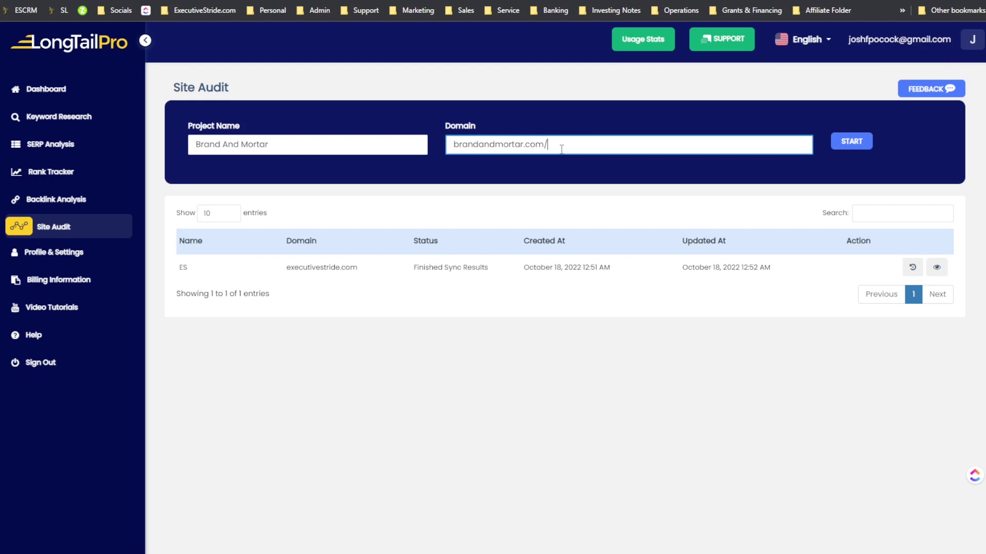
click(851, 142)
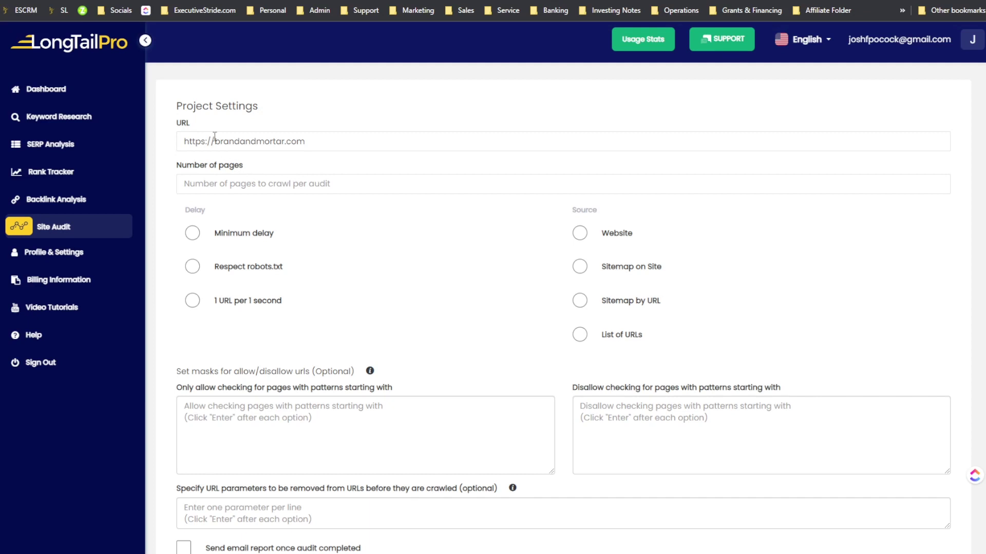
Step: Check LongTailPro's usage stats for the page crawl and site audit limits
click(221, 173)
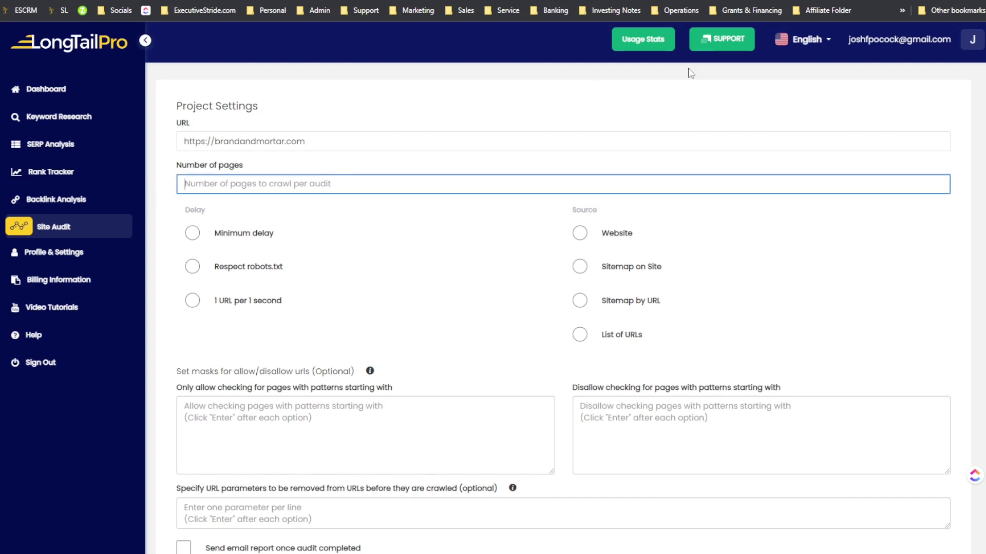
click(656, 45)
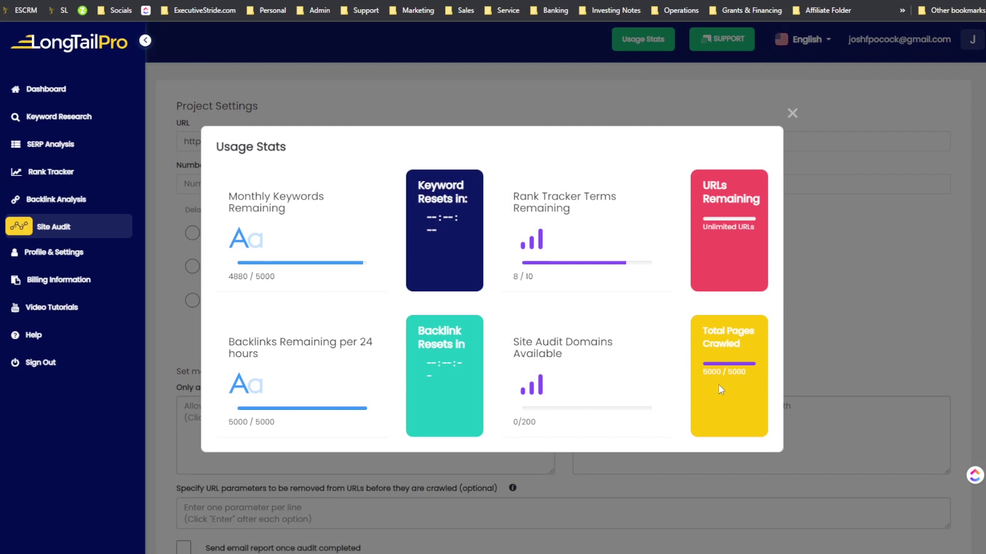
click(792, 113)
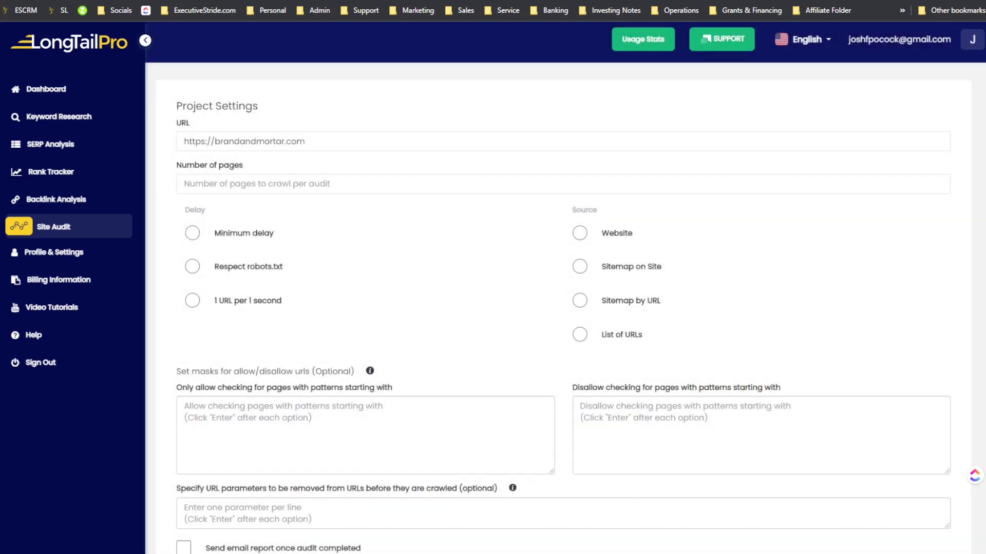
Step: Switch to Seodity and check the current plan's resource usage against LongTailPro's site audit settings
click(514, 1)
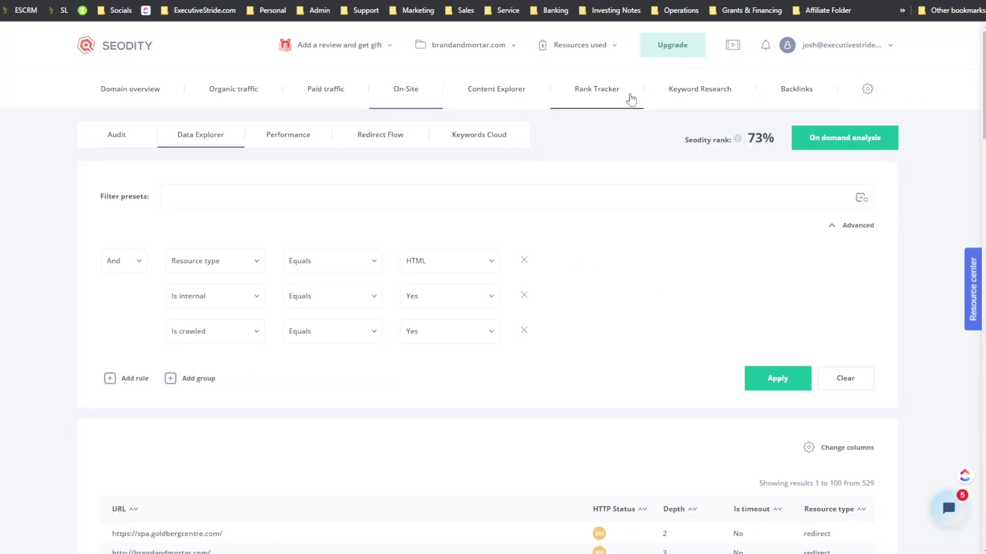
click(607, 61)
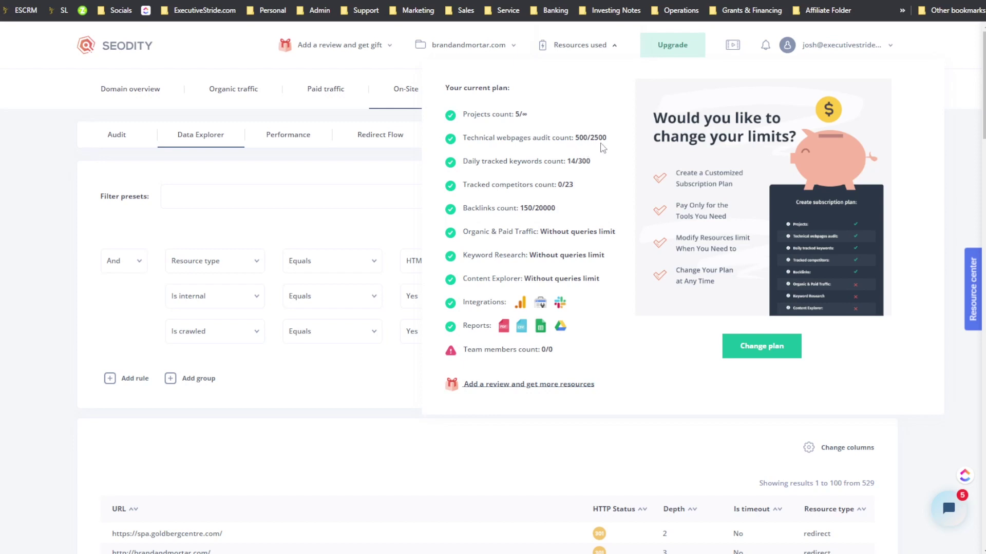
click(393, 241)
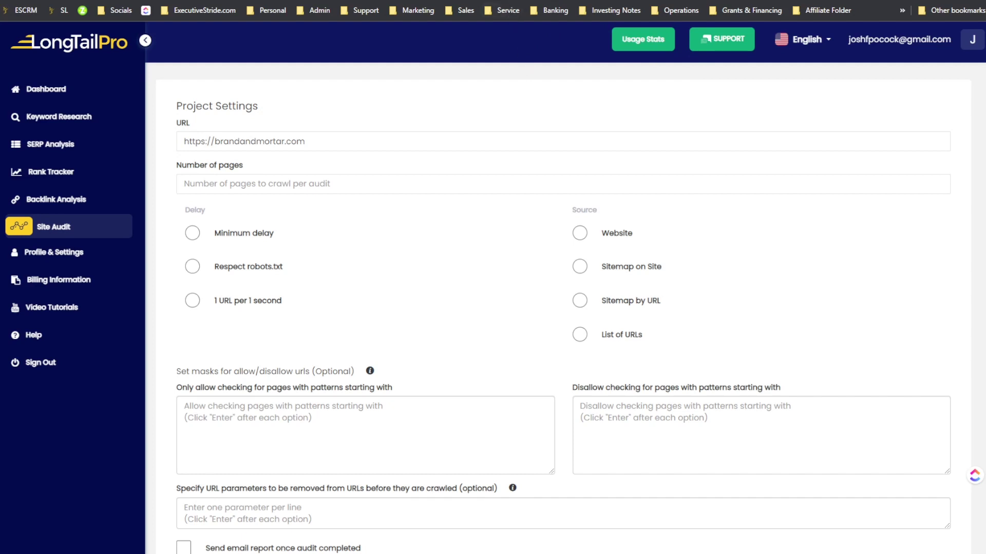
click(508, 1)
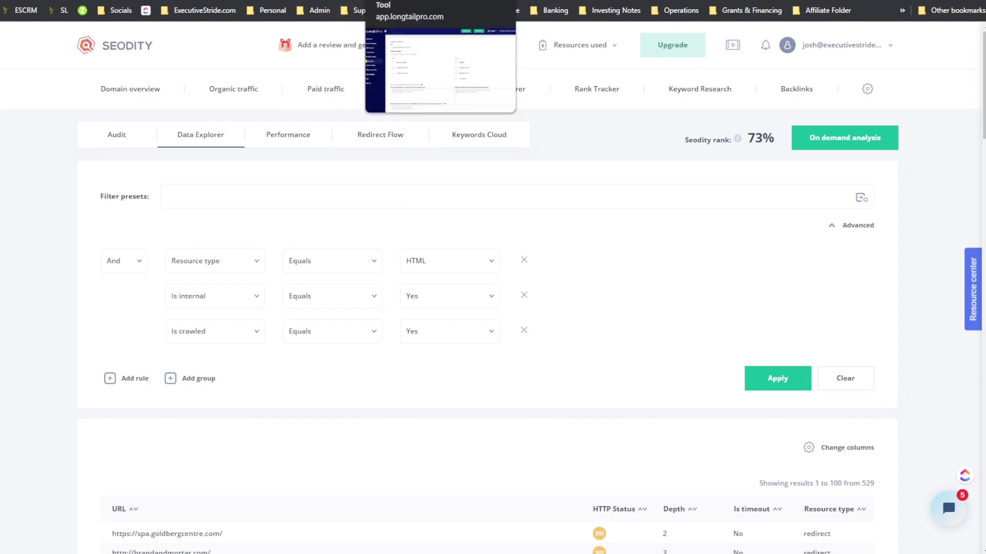
Step: Switch to LongTailPro and set the number of pages to crawl per audit to 100 in the brandandmortar.com project settings
click(406, 0)
key(ctrl+Tab)
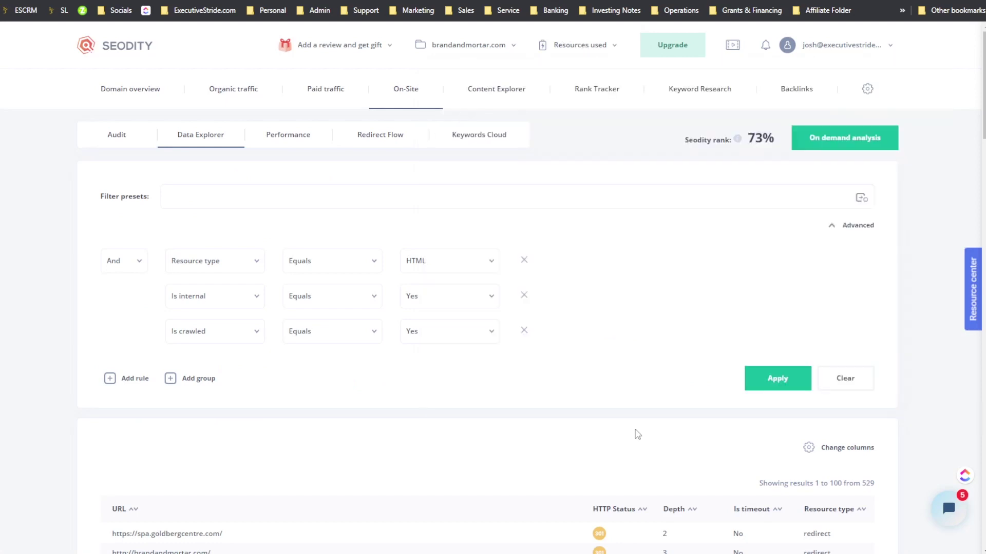
click(430, 0)
key(ctrl+Tab)
mouse_move(613, 45)
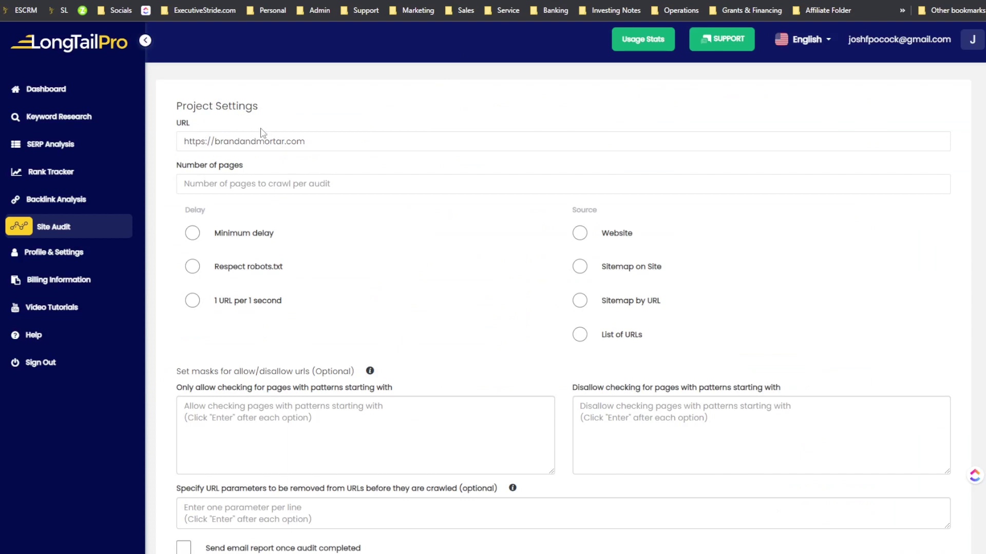
click(279, 182)
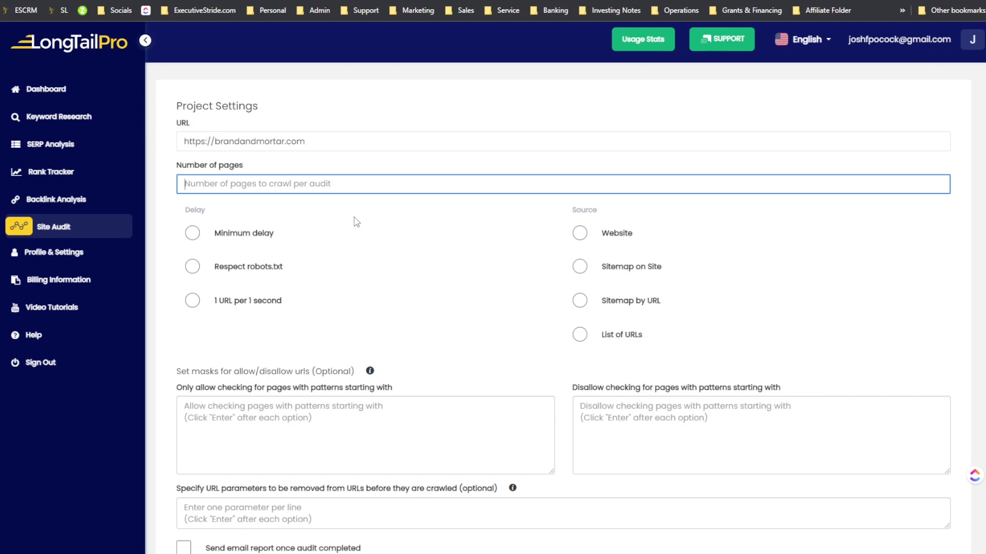
text(100)
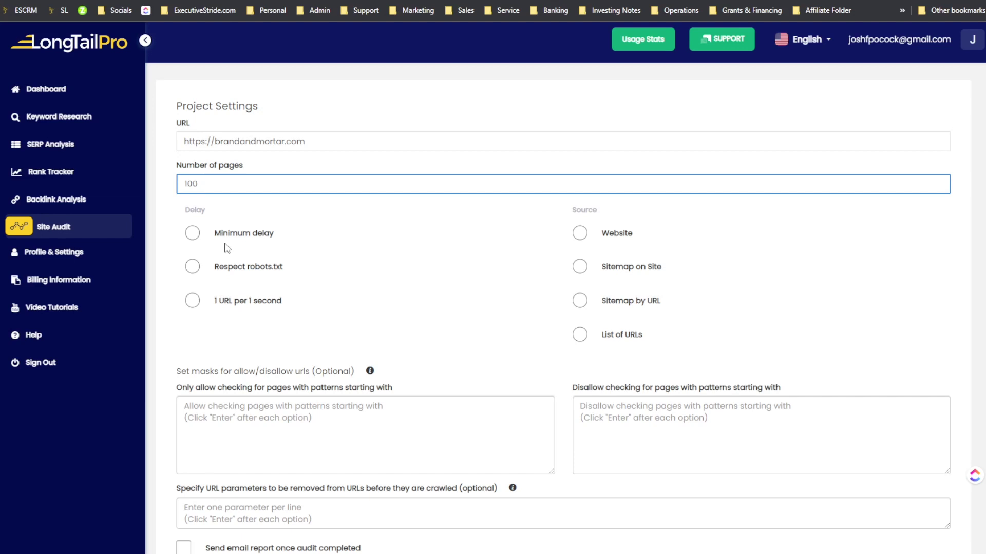
Step: Choose Website as the crawl source and Minimum delay as the delay for the site audit
scroll(228, 248, down, 1)
scroll(232, 229, up, 1)
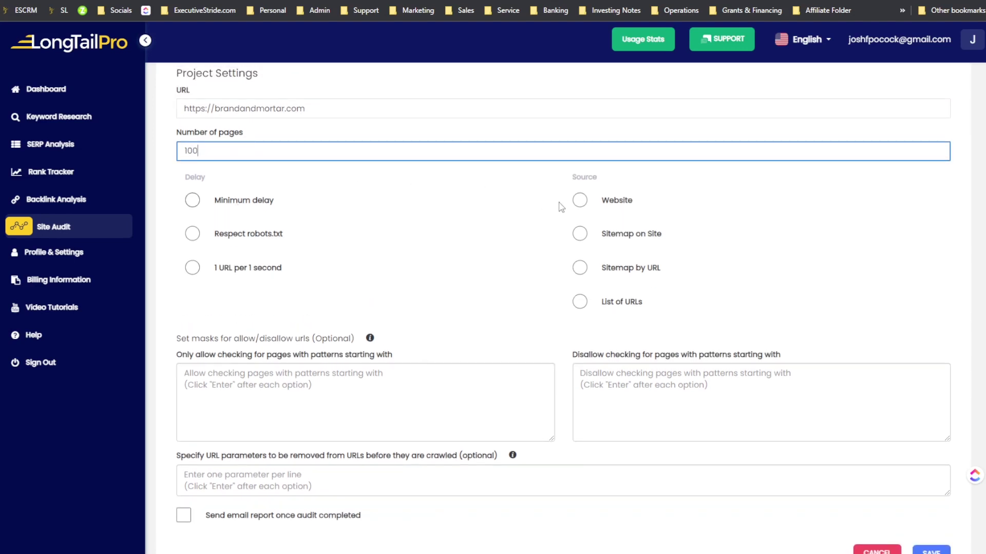
click(584, 200)
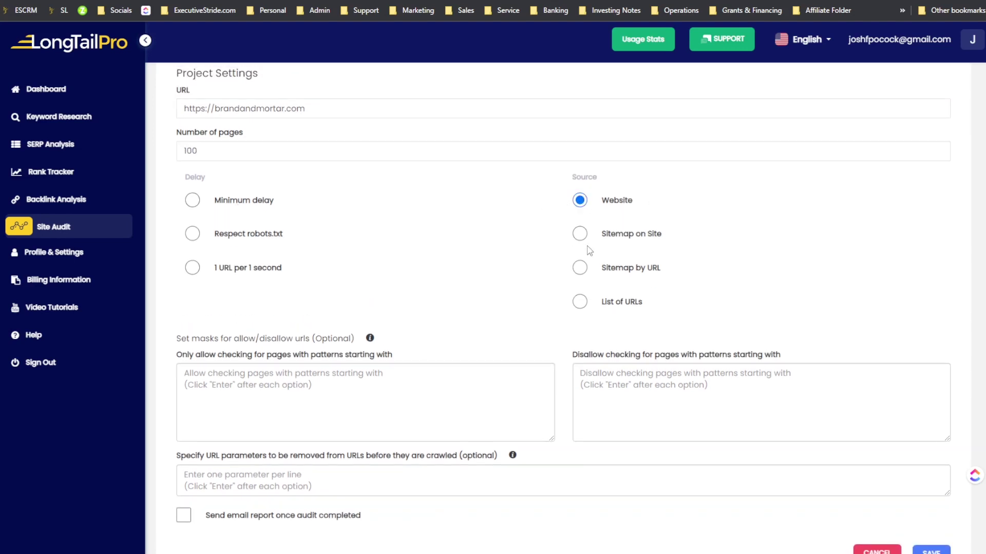
scroll(502, 222, down, 1)
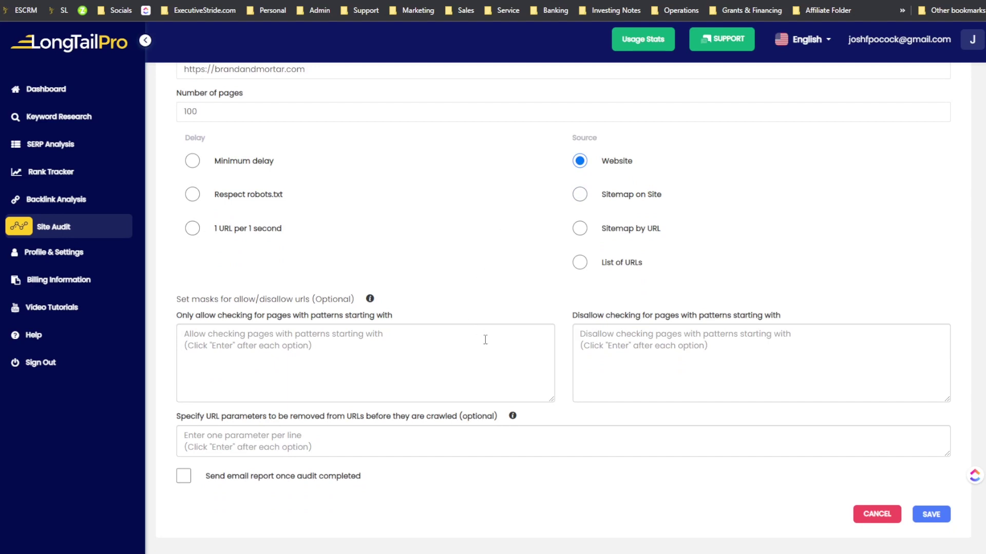
scroll(353, 261, up, 2)
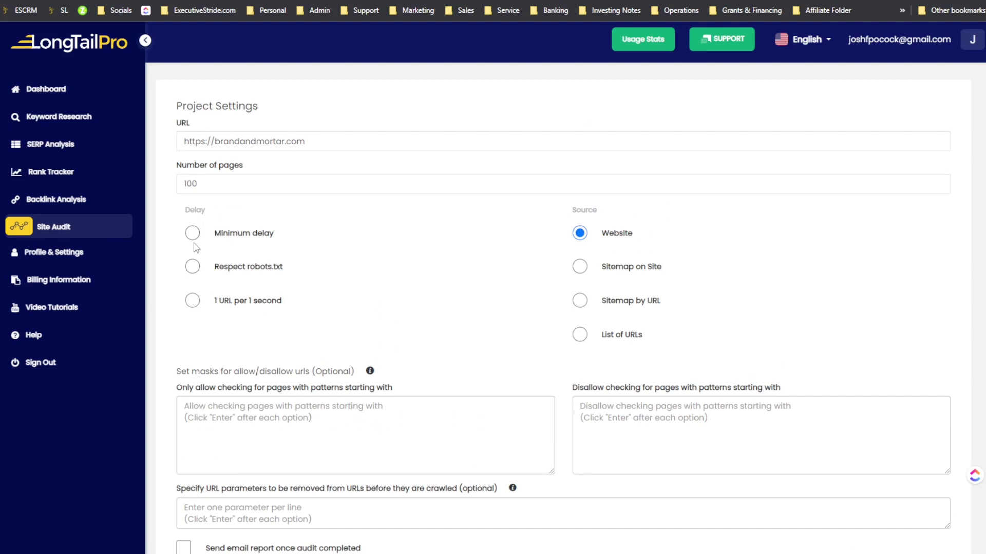
click(220, 265)
click(196, 233)
scroll(246, 313, down, 2)
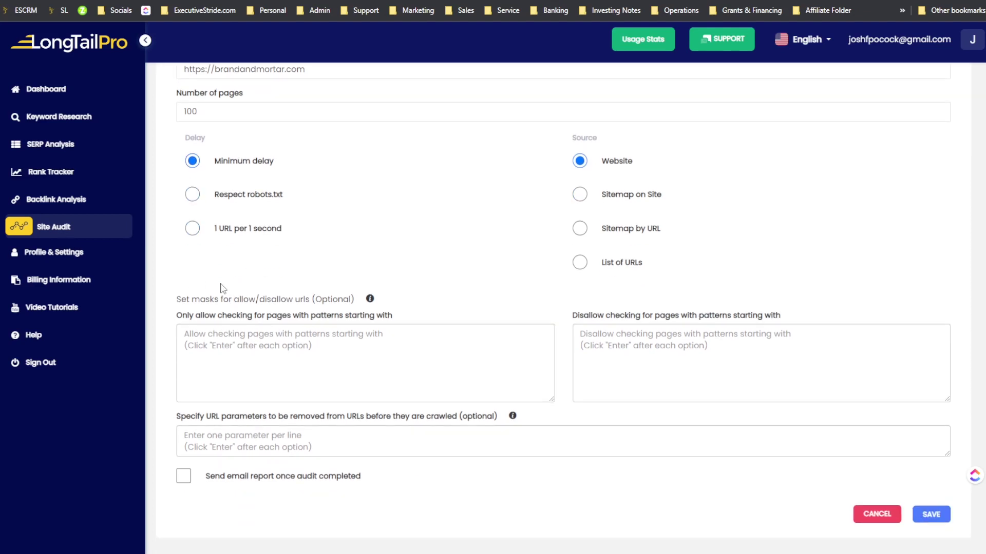
Step: Look over the optional URL mask and URL parameter settings, and save the site audit project settings
drag(252, 303, 291, 302)
click(299, 301)
drag(231, 316, 309, 318)
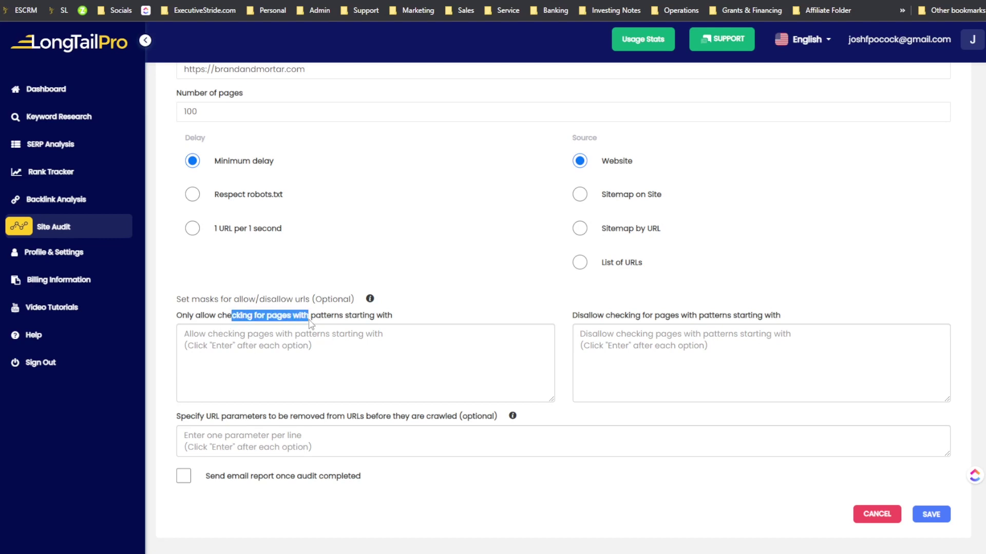
drag(577, 316, 656, 311)
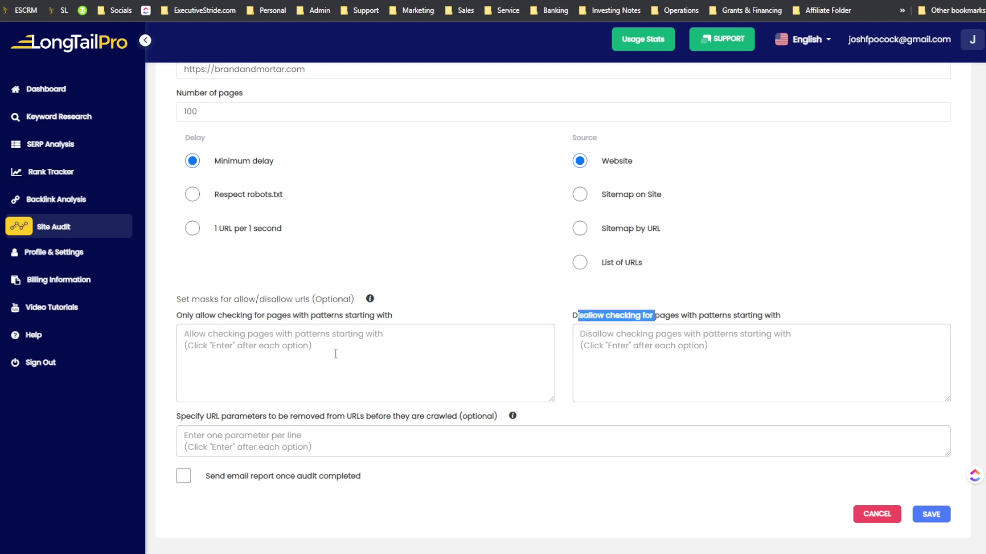
drag(185, 409, 327, 420)
click(329, 421)
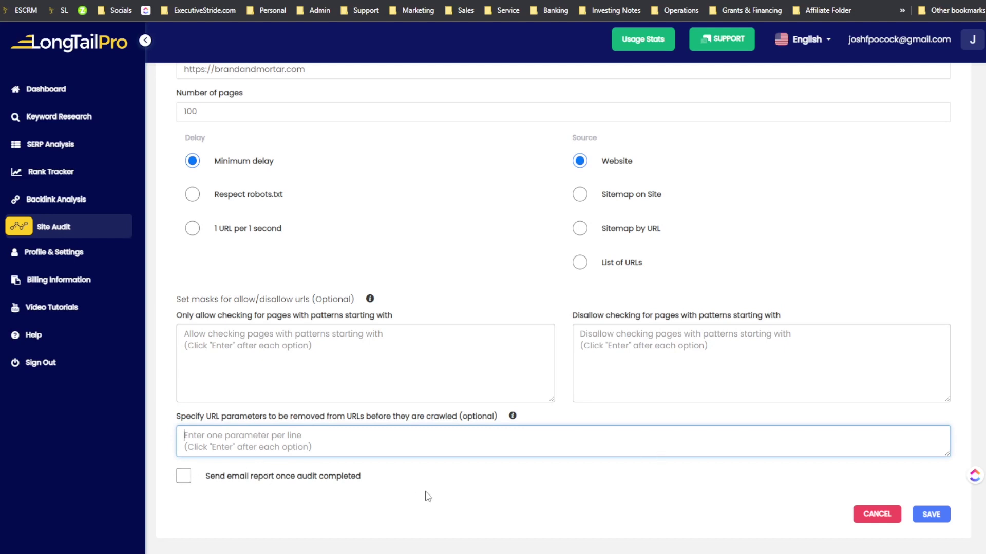
click(943, 516)
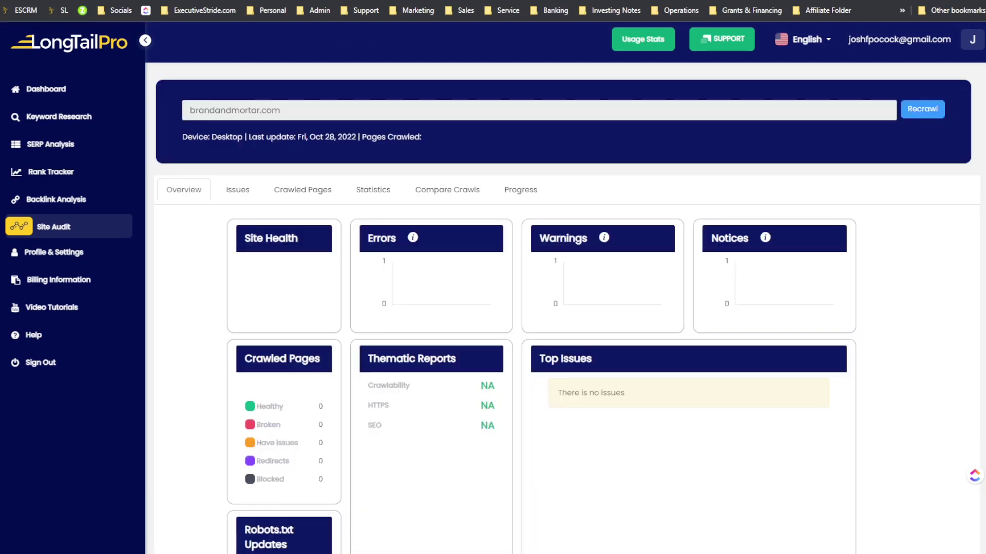
Step: Switch to Seodity and review the site's On-Site Performance report, including its Progressive Web App section
click(493, 1)
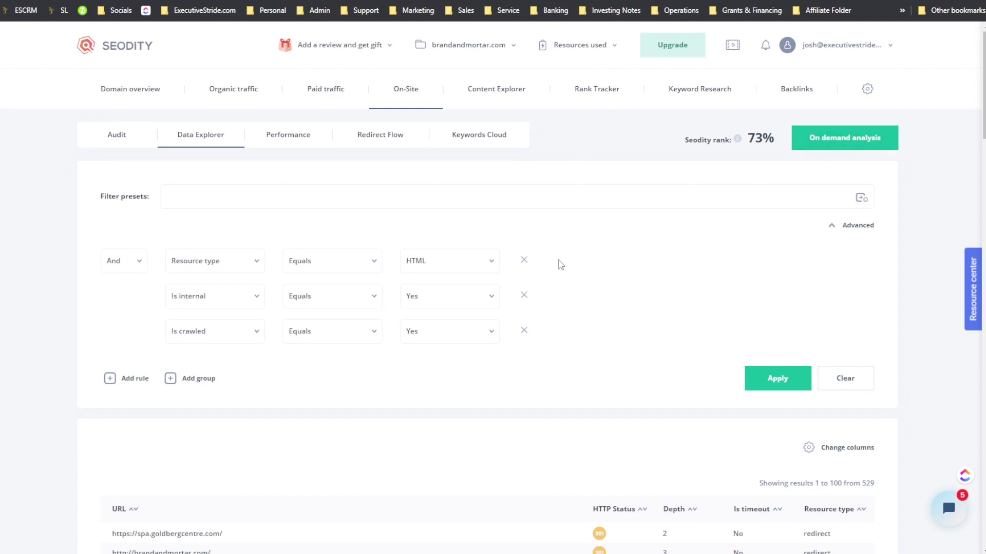
scroll(561, 264, down, 4)
scroll(530, 268, up, 4)
click(321, 135)
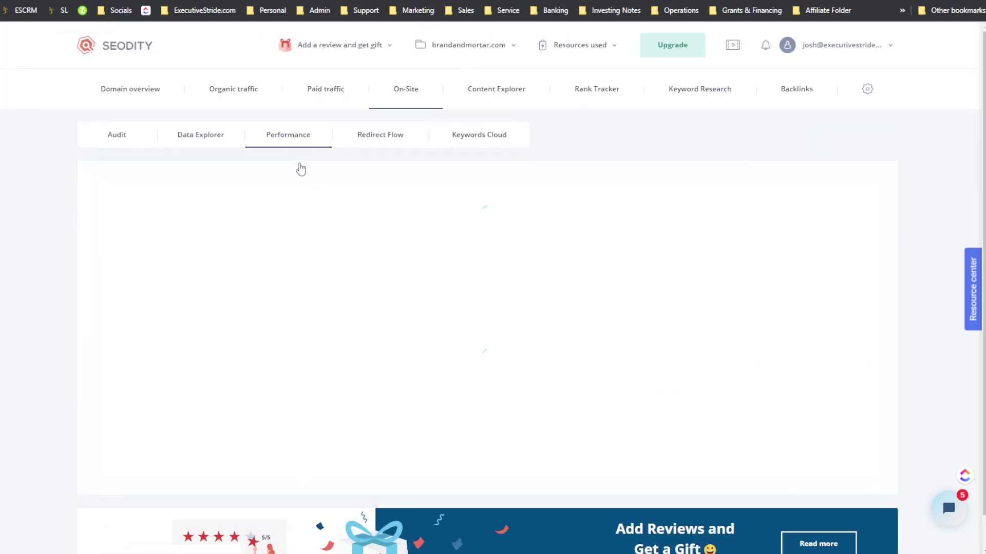
scroll(301, 203, down, 3)
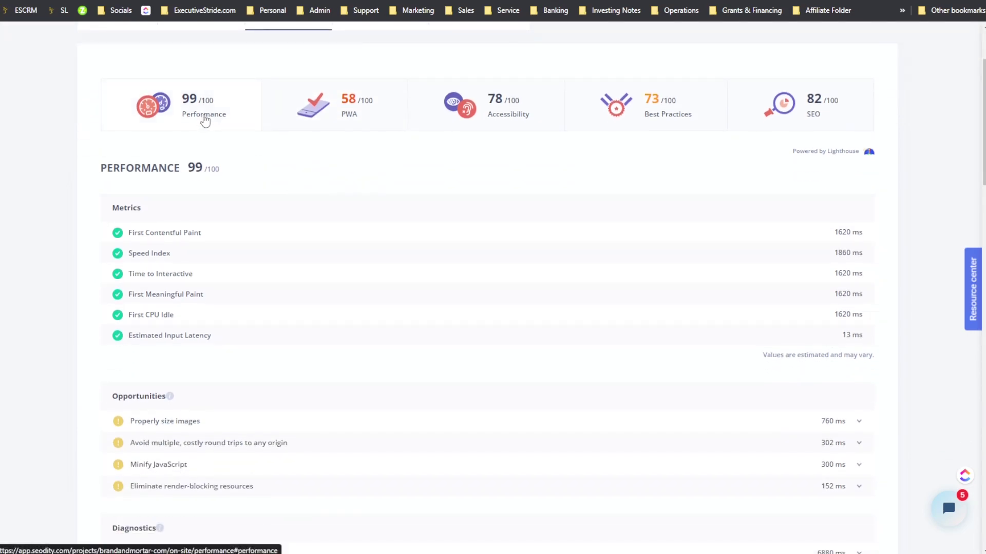
scroll(208, 123, down, 1)
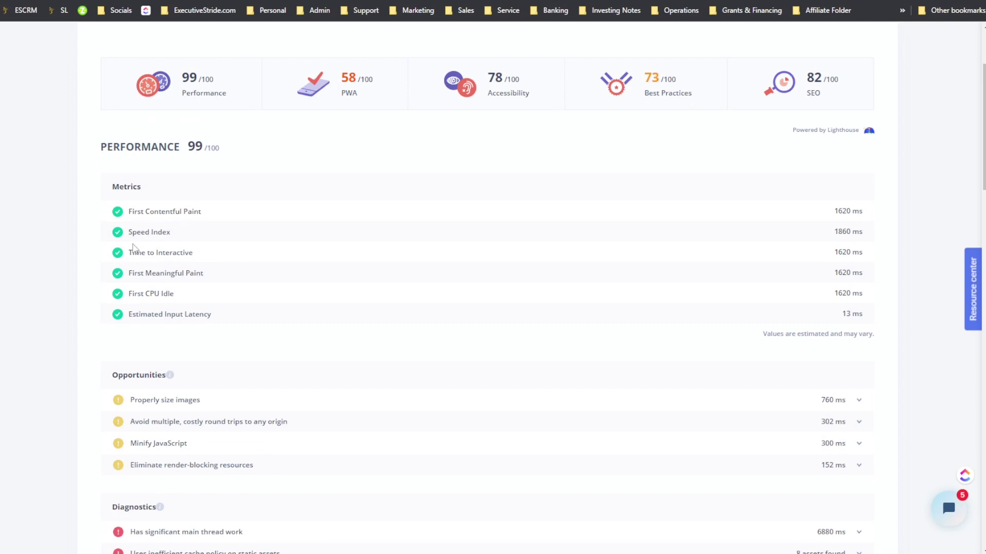
scroll(179, 268, down, 3)
scroll(188, 288, down, 15)
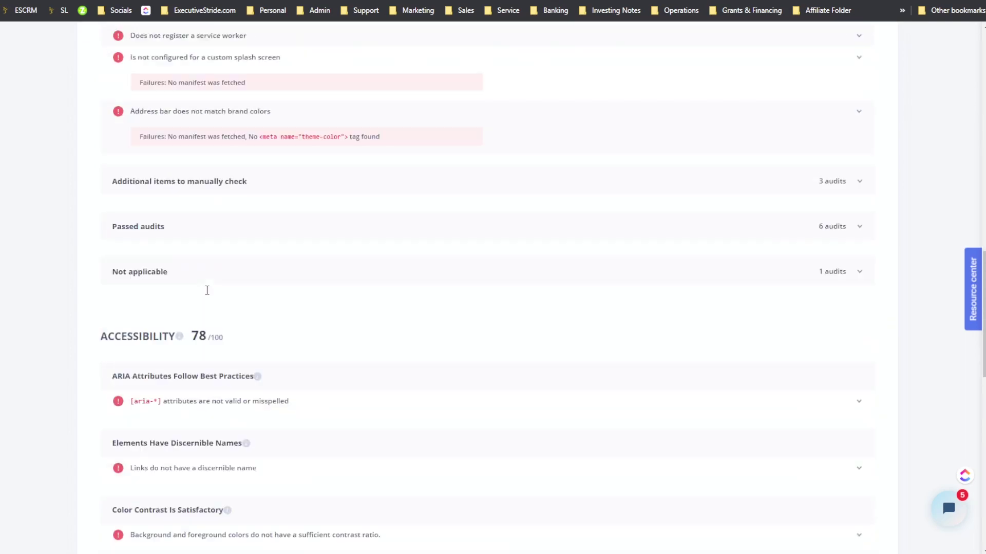
scroll(231, 296, up, 20)
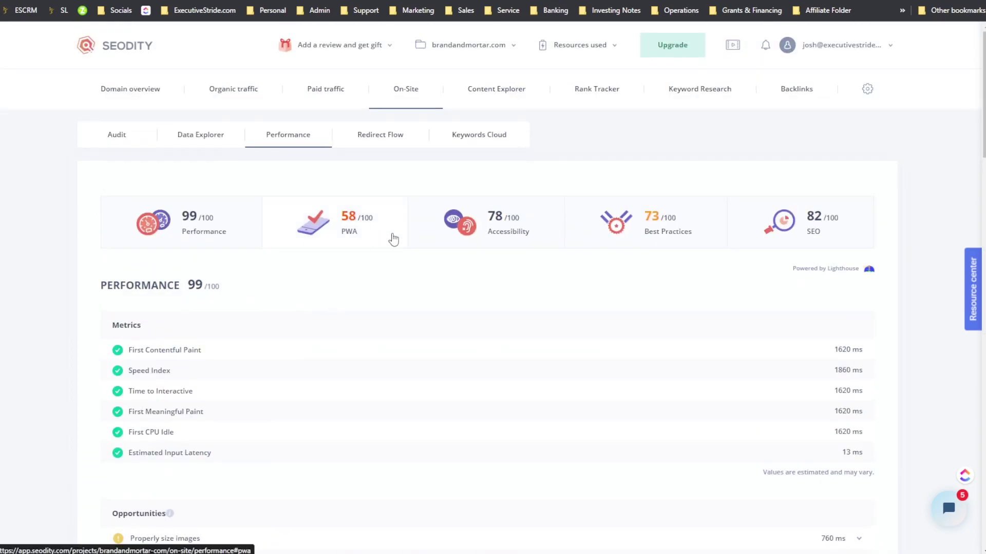
click(358, 235)
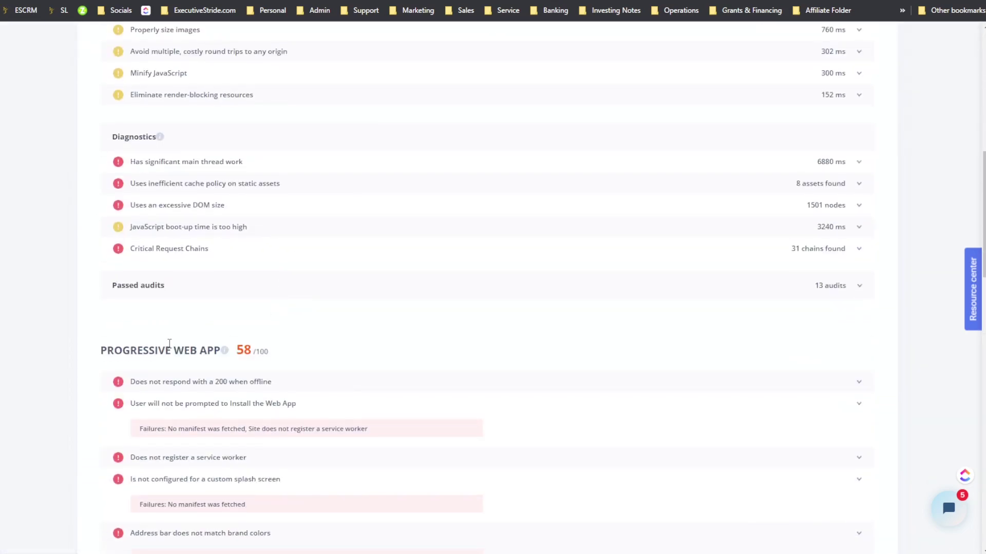
scroll(344, 389, up, 10)
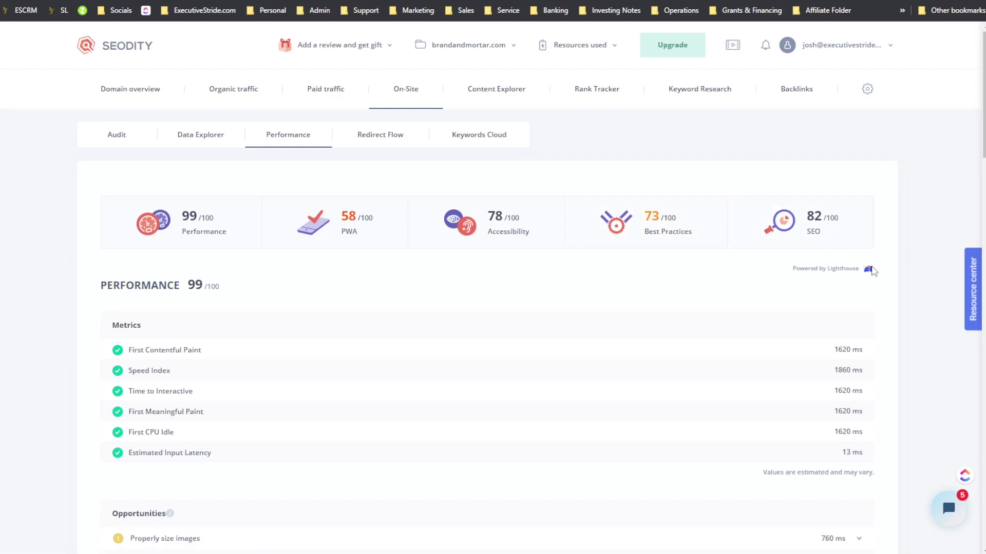
Step: Examine the Redirect Flow report for the www and http variants of brandandmortar.com
click(393, 139)
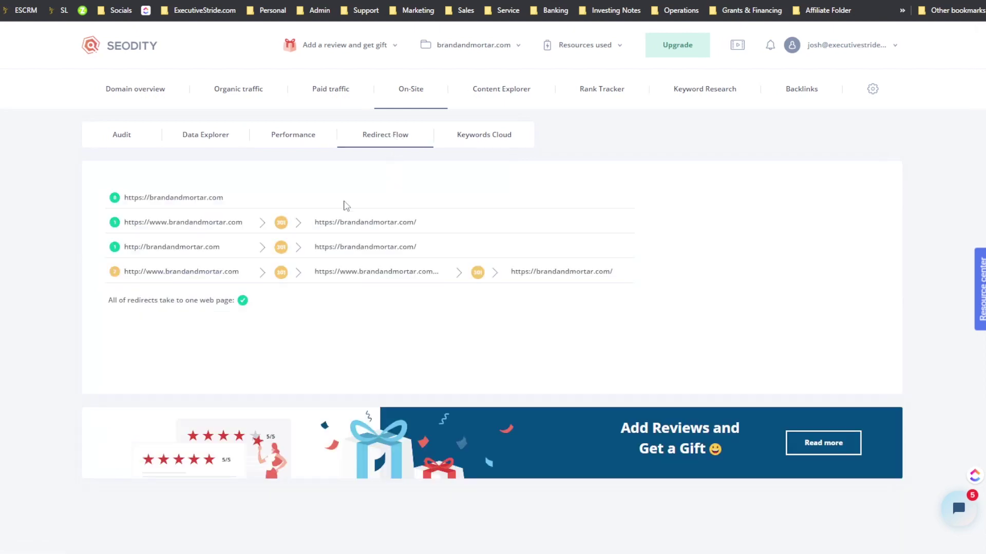
drag(212, 235, 278, 283)
click(309, 329)
Step: Open the Keywords Cloud report and select the brandandmortar.com website-design-development page
click(456, 145)
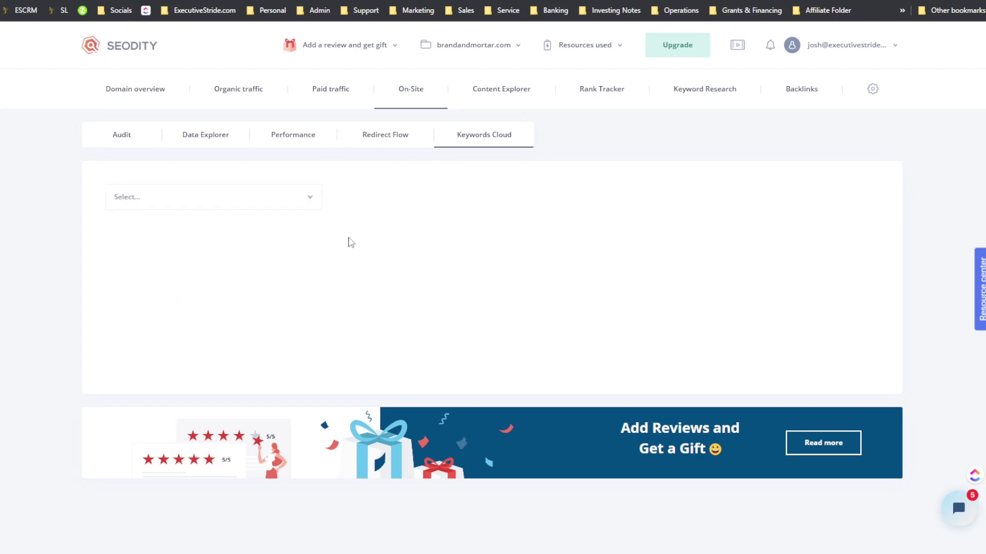
click(303, 203)
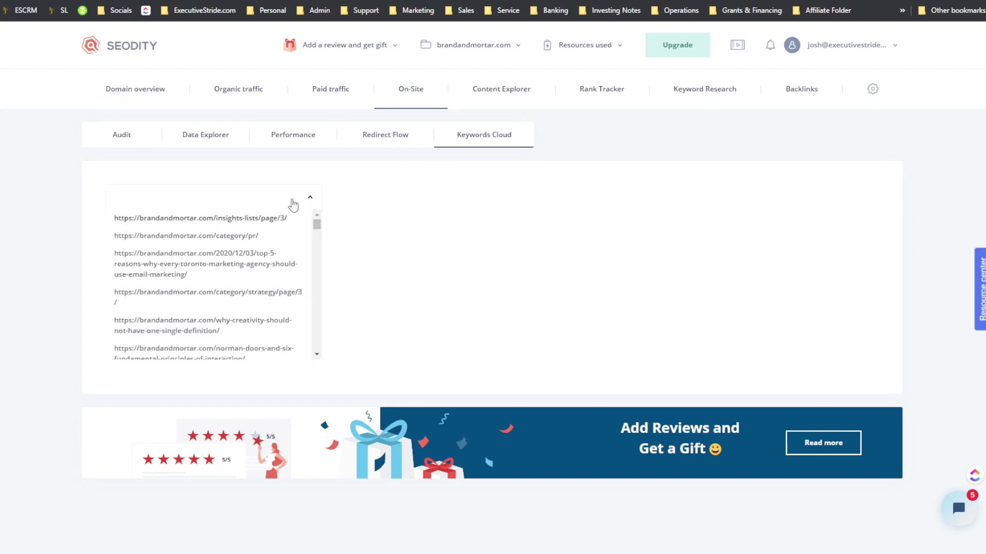
scroll(282, 277, down, 10)
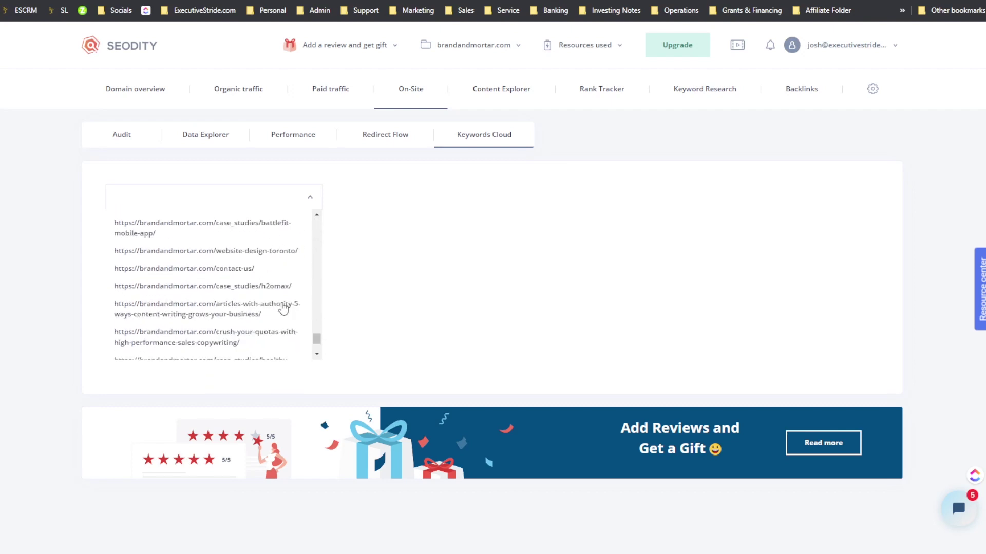
scroll(283, 308, up, 3)
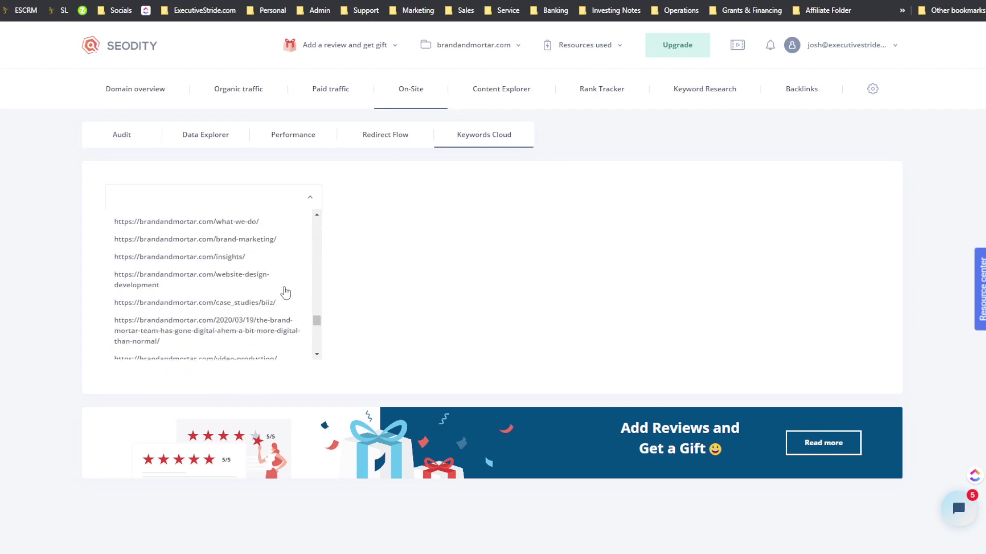
click(213, 280)
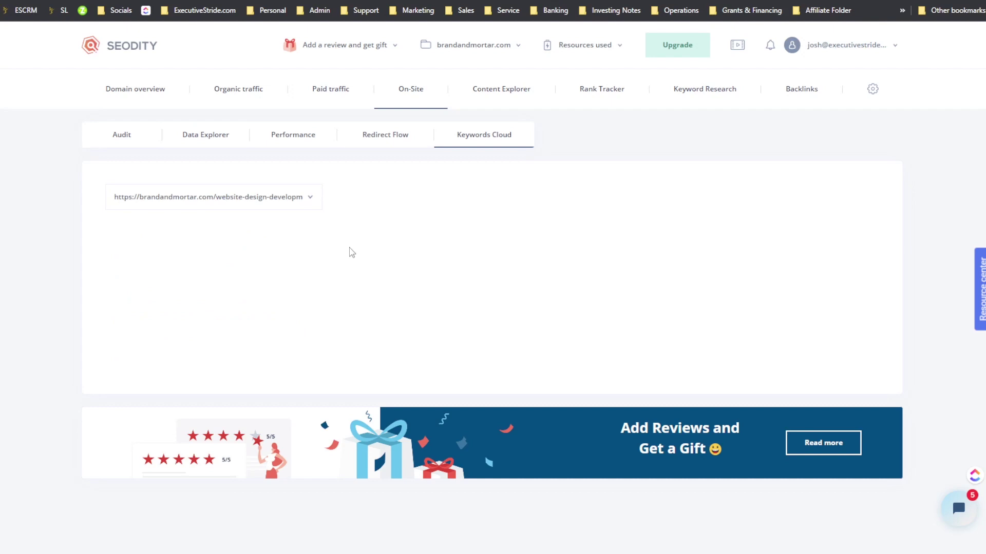
Step: Try the Keywords Cloud for the 2020/12/03 email marketing article, and view the cloud for the insights-lists/page/3/ page
click(296, 199)
click(250, 256)
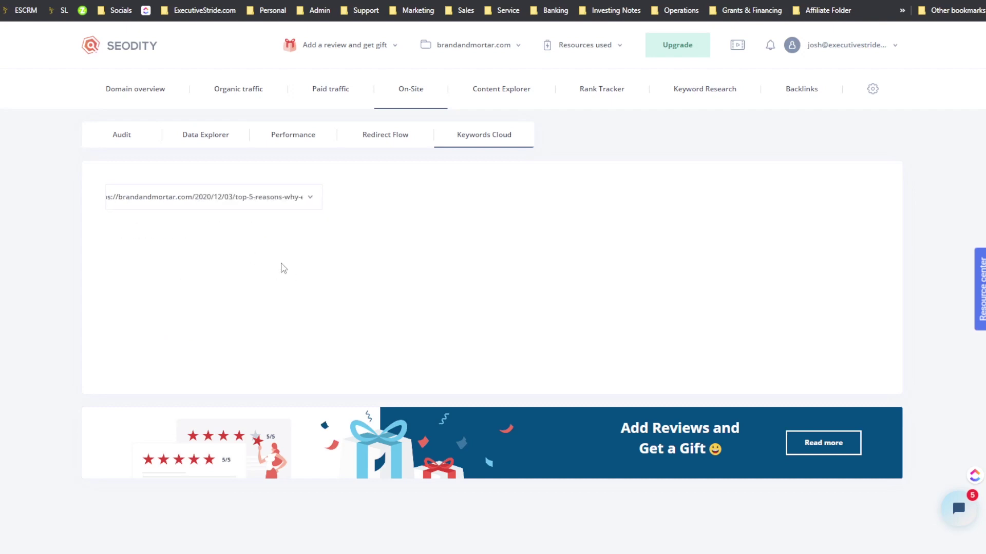
click(260, 208)
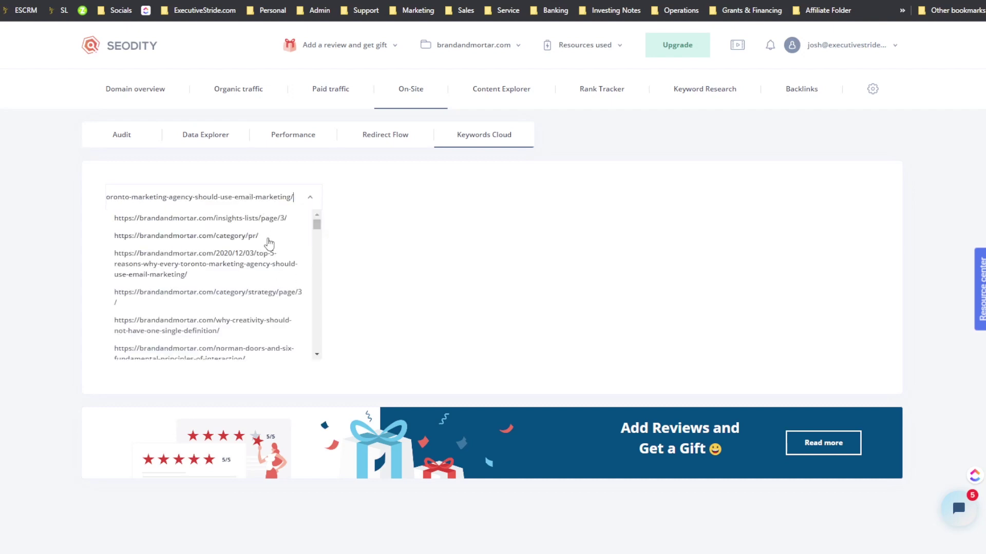
double_click(327, 284)
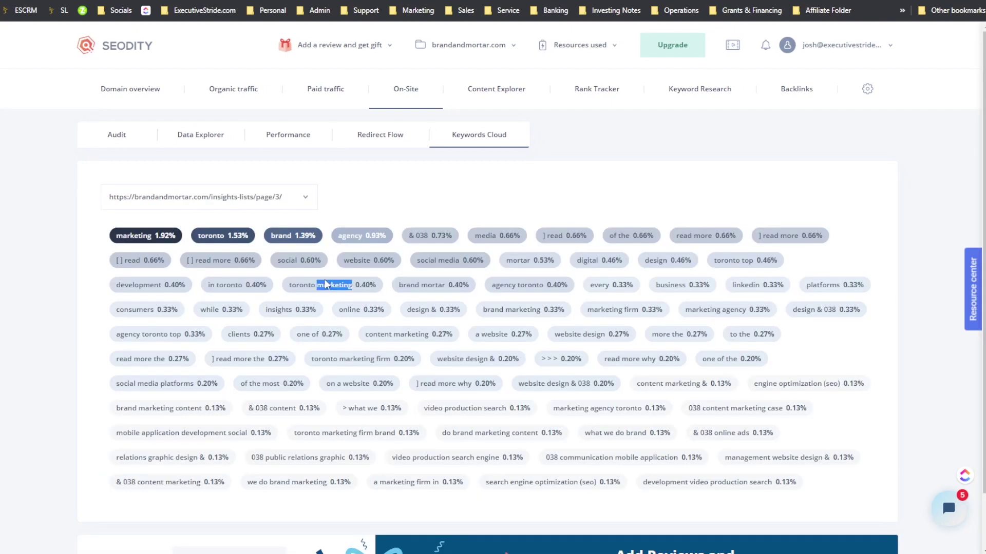
drag(325, 281, 356, 187)
click(358, 187)
scroll(359, 205, down, 1)
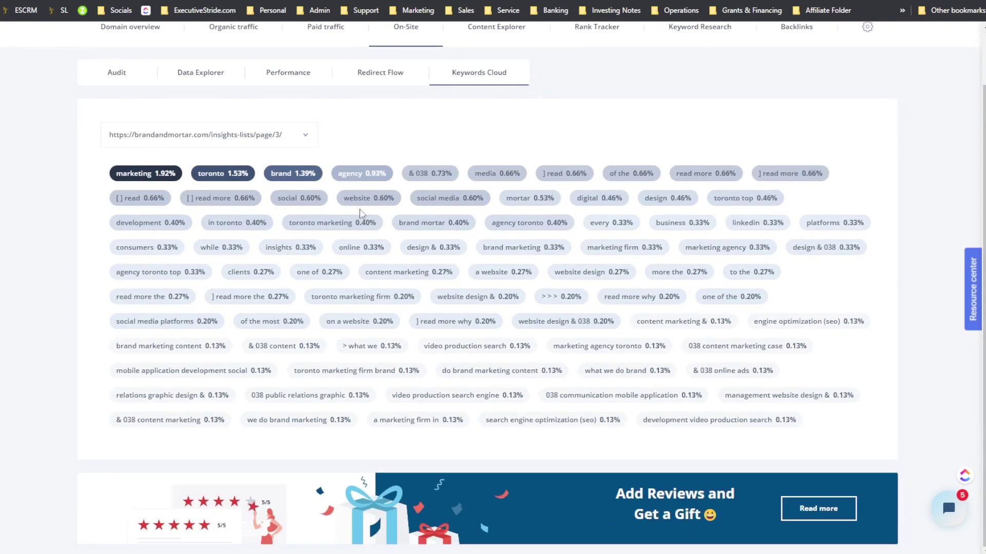
Step: Try the Keywords Cloud for category/pr/ and the 2020/12/03 email marketing article, and return to the insights-lists/page/3/ cloud
click(201, 135)
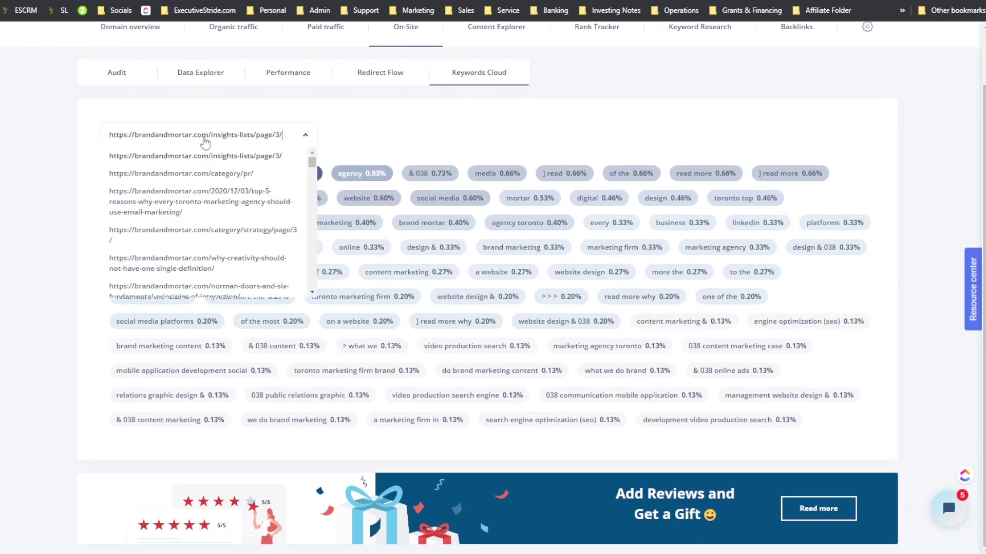
click(215, 174)
click(219, 140)
click(218, 204)
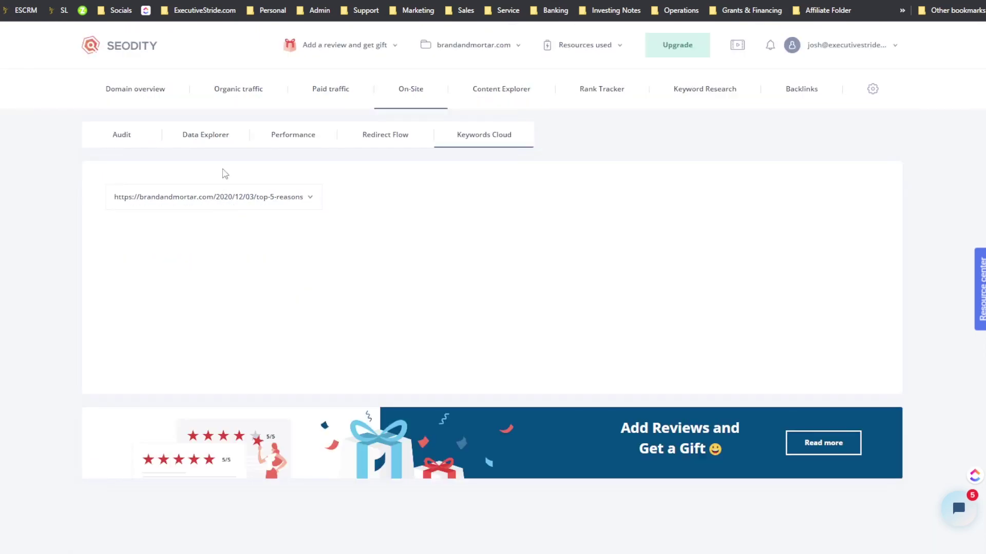
click(224, 198)
click(237, 220)
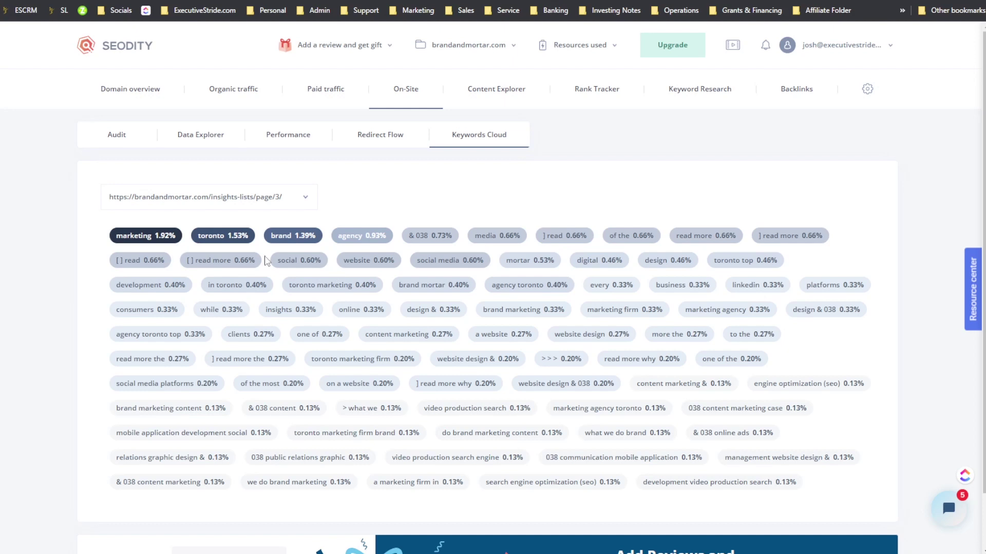
scroll(297, 260, down, 1)
scroll(512, 418, up, 1)
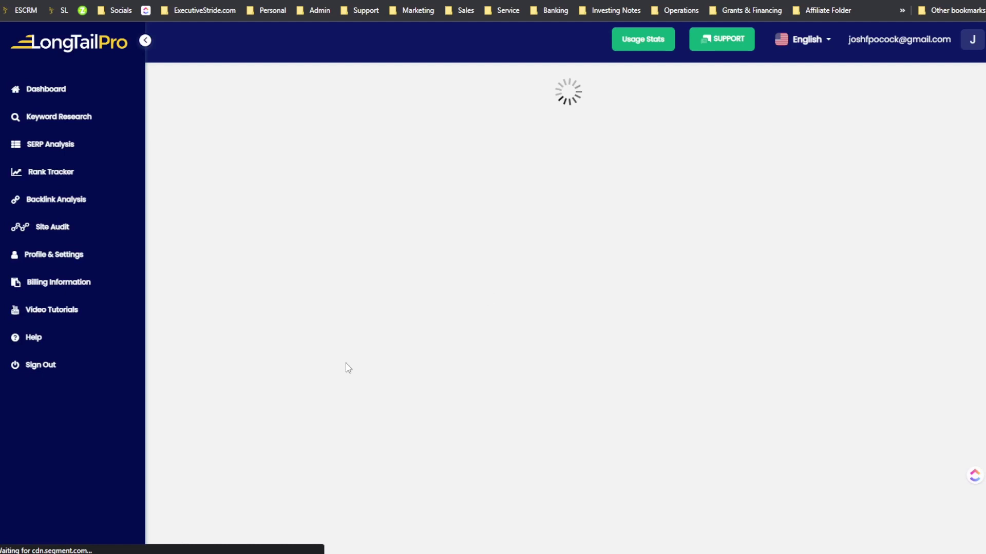
Step: Examine the LongTailPro site audit overview and top issues for brandandmortar.com, switching to Seodity for comparison
scroll(365, 337, down, 1)
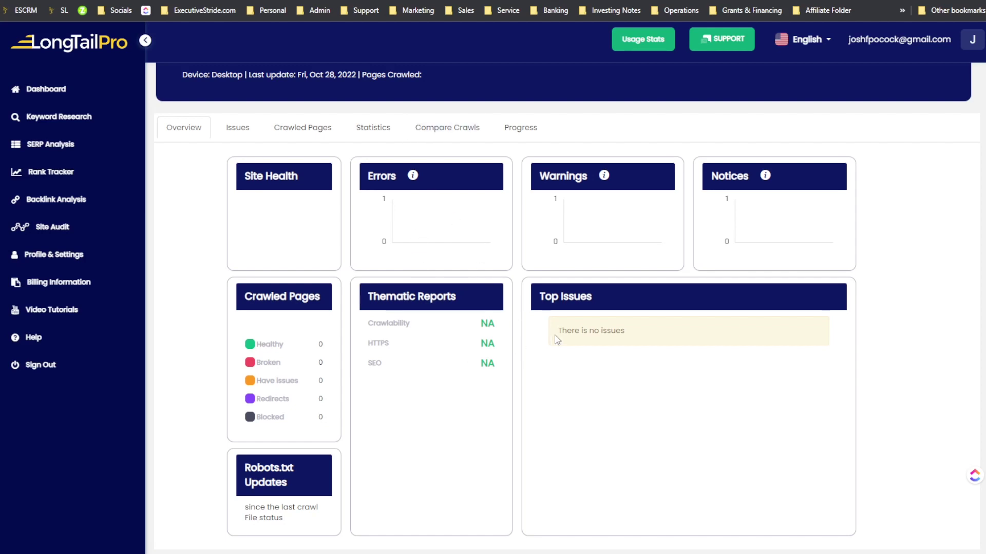
drag(579, 331, 615, 330)
scroll(359, 161, up, 2)
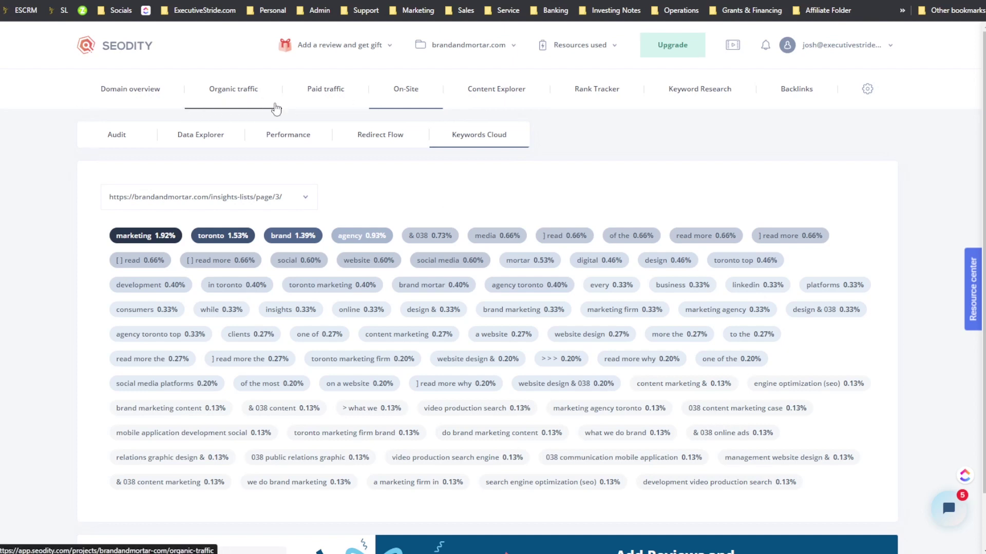
click(492, 96)
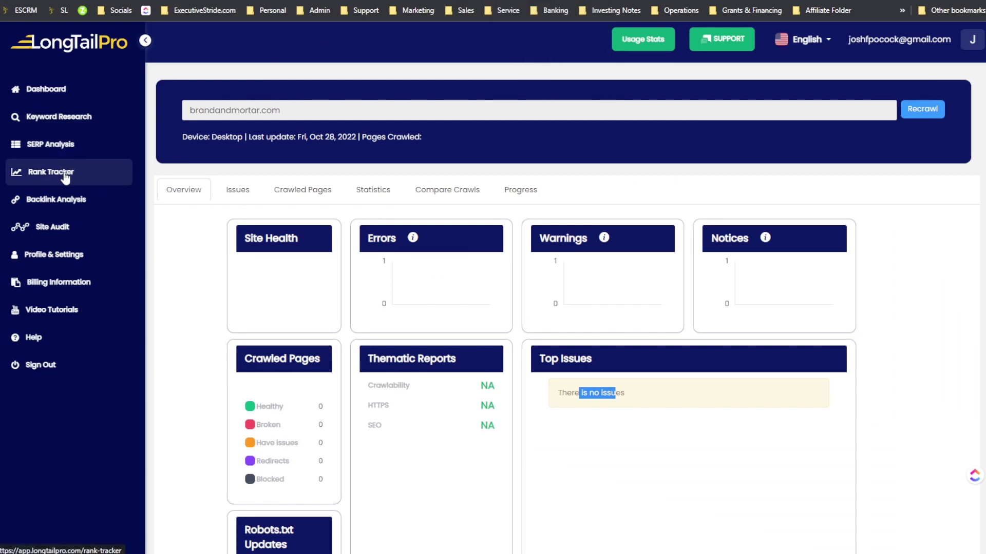
Step: Open LongTailPro's SERP Analysis and copy the query "digital marketing agency toronto" from the Google results page
click(56, 154)
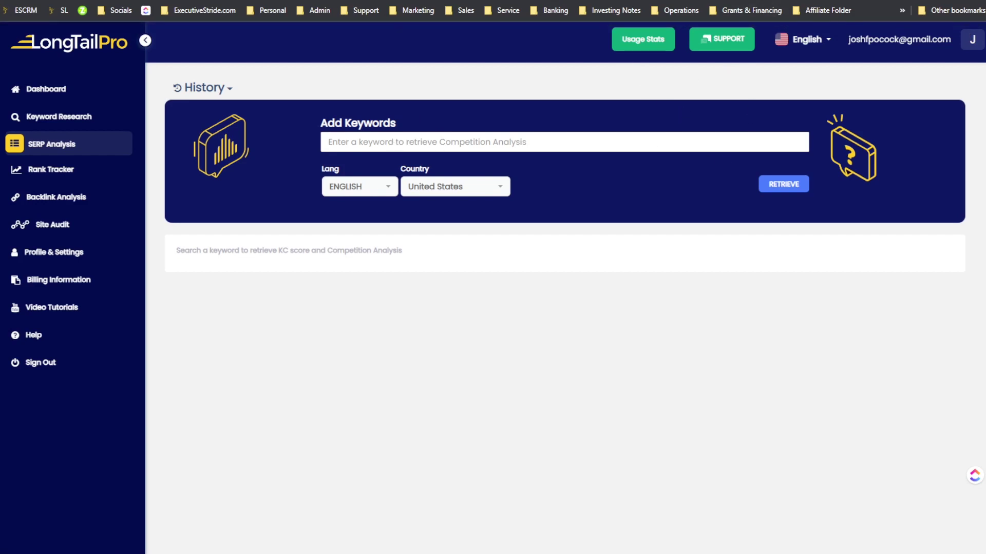
key(ctrl+Tab)
key(alt+Left)
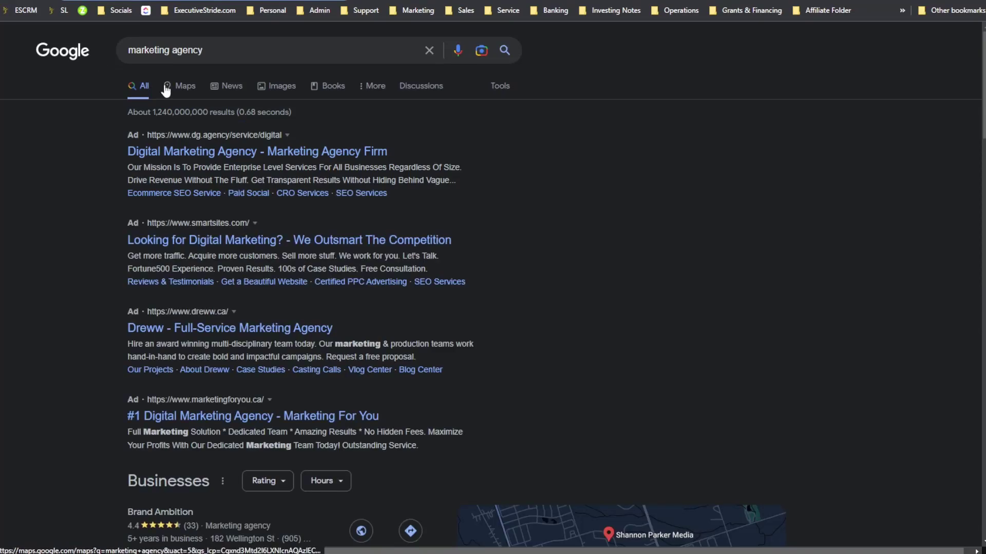
click(204, 50)
scroll(308, 257, down, 15)
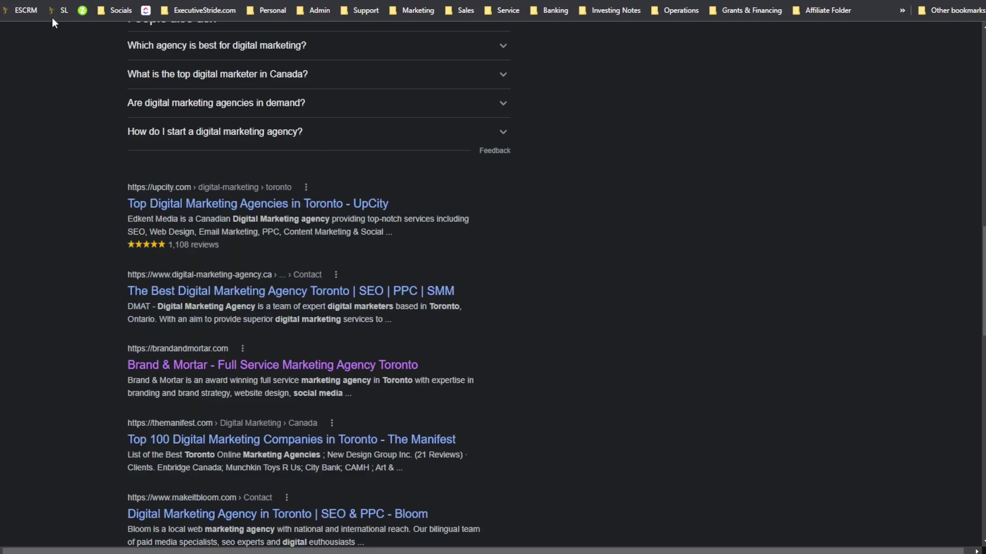
scroll(189, 76, up, 15)
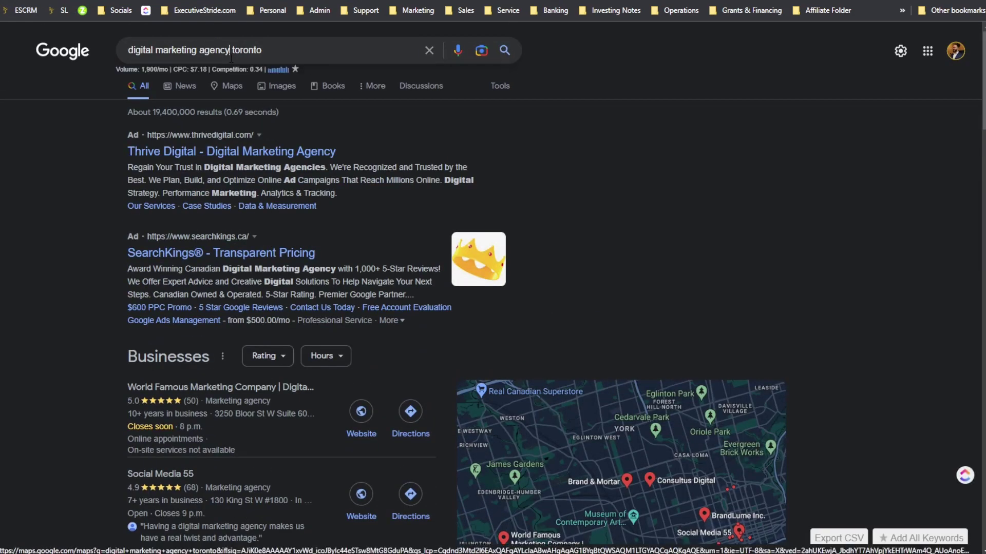
triple_click(288, 49)
key(ctrl+c)
key(ctrl+shift+Tab)
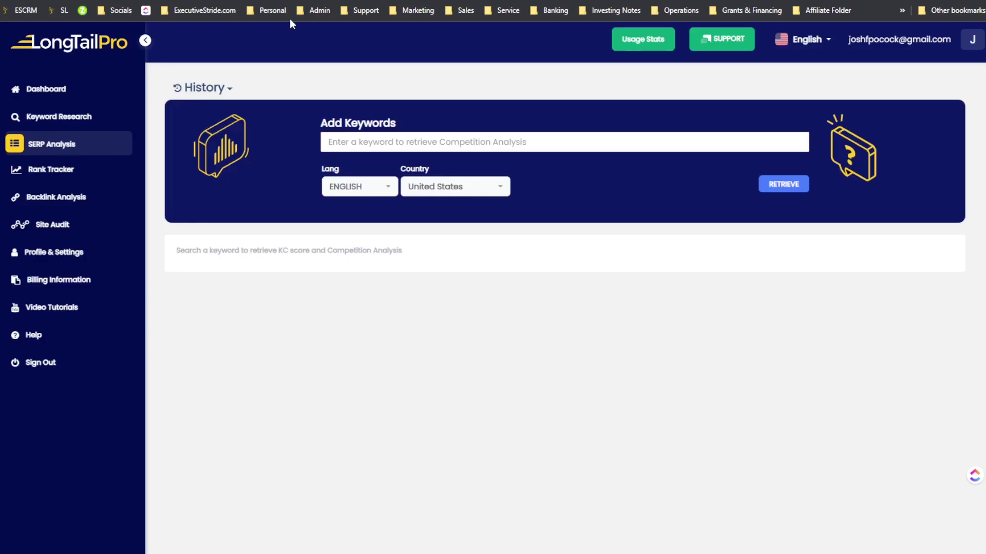
Step: Retrieve the SERP analysis for "digital marketing agency toronto" with the country set to Canada
click(363, 145)
key(ctrl+v)
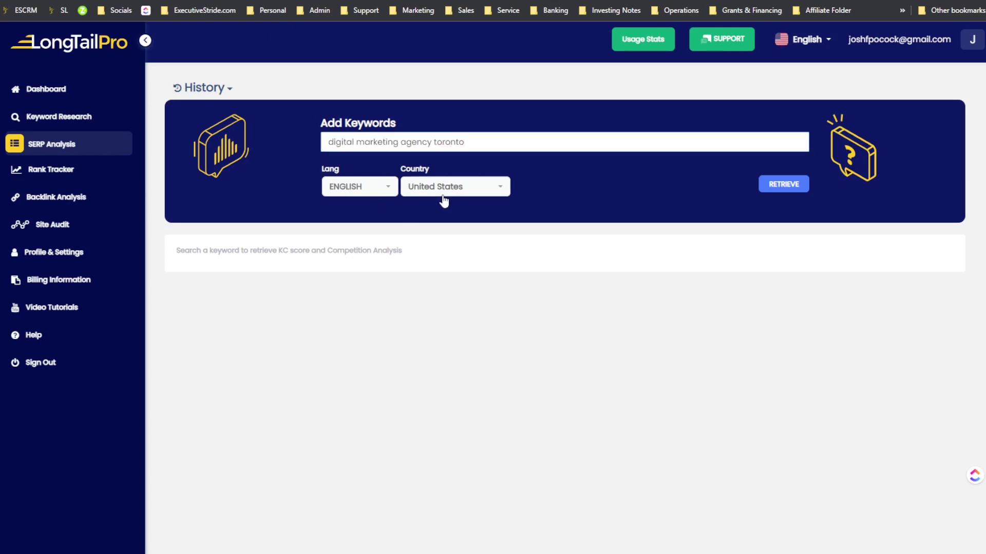
click(442, 189)
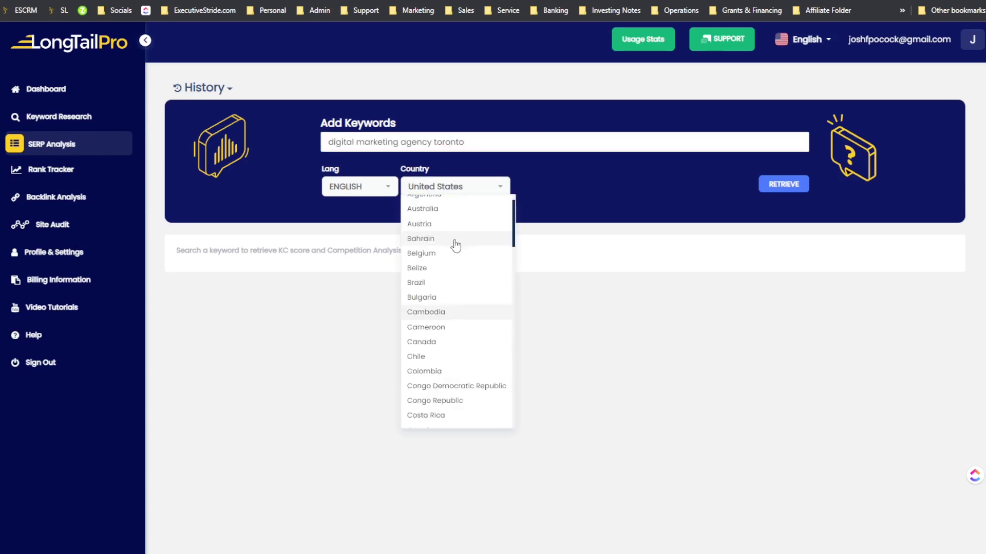
click(440, 343)
click(793, 185)
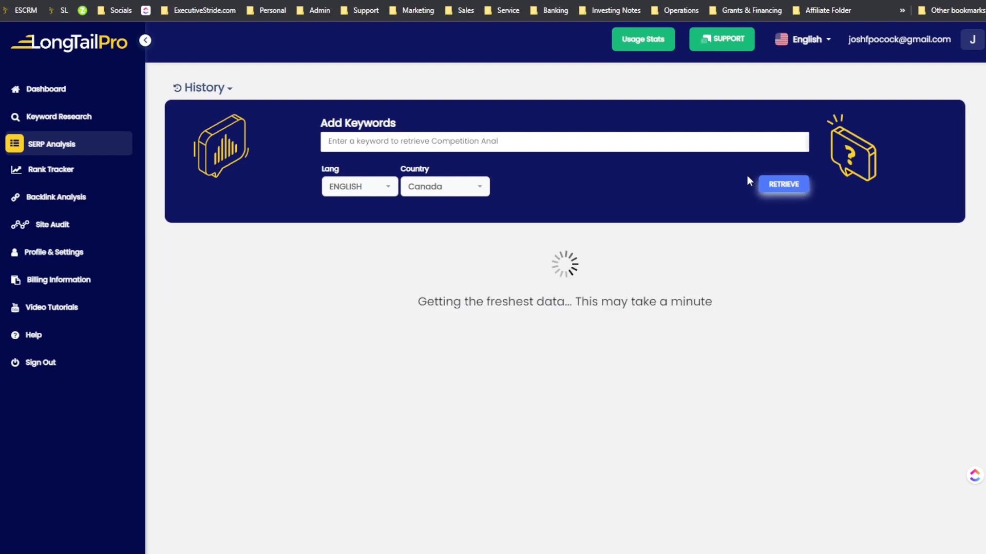
Step: Review the keyword summary, Google results breakdown and competitor table for "digital marketing agency toronto"
scroll(319, 252, down, 3)
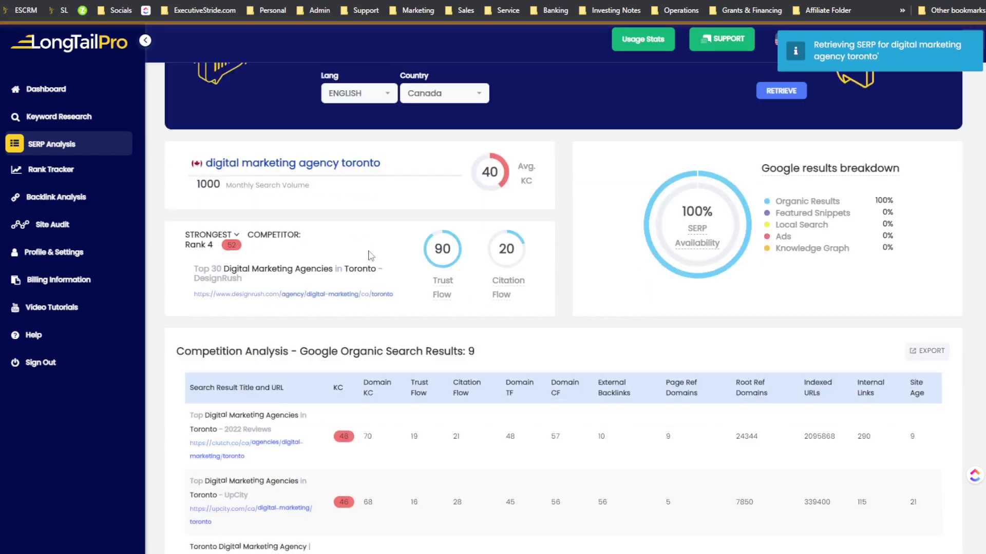
scroll(324, 207, up, 3)
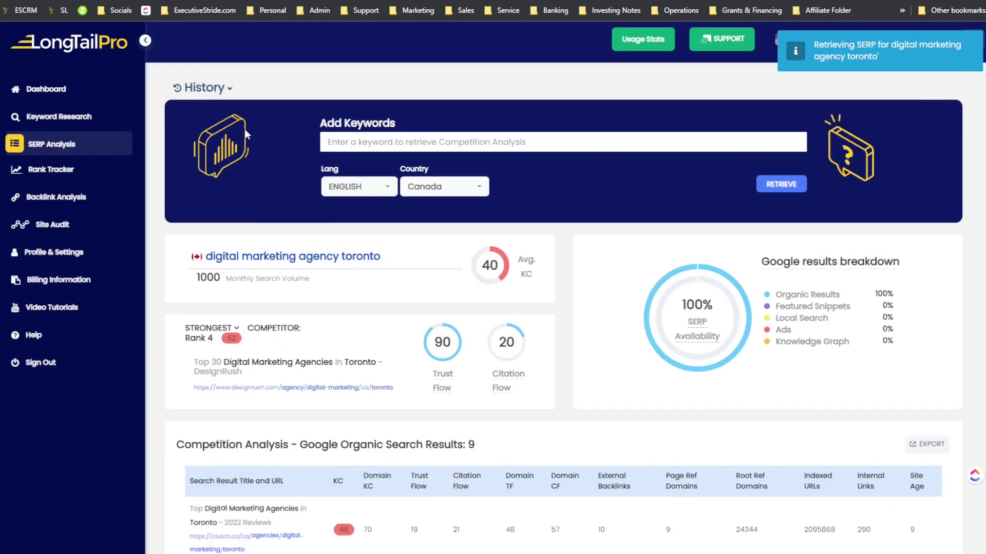
scroll(305, 215, down, 3)
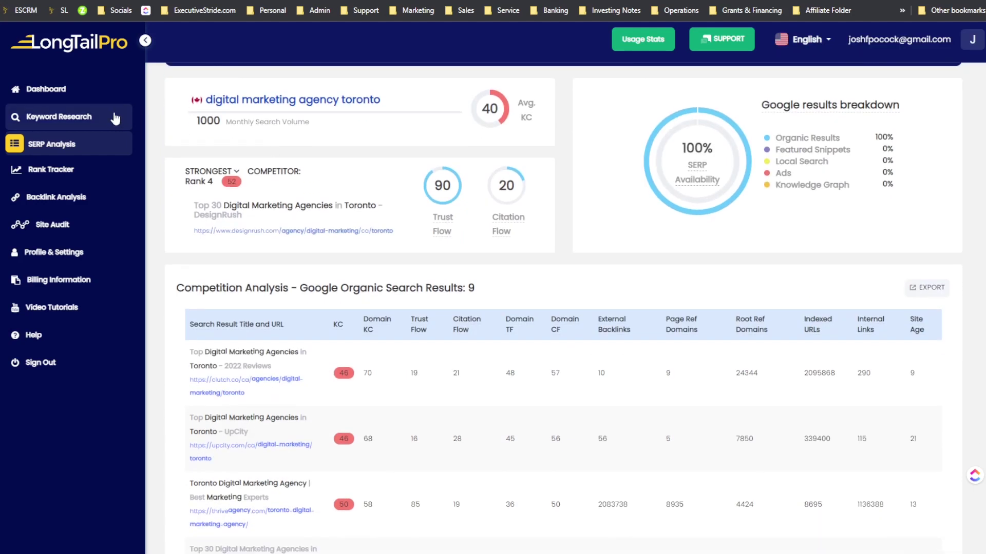
Step: Open the Brand and Mortar project in Keyword Research and display the competition analysis for "social media marketing agency"
click(115, 119)
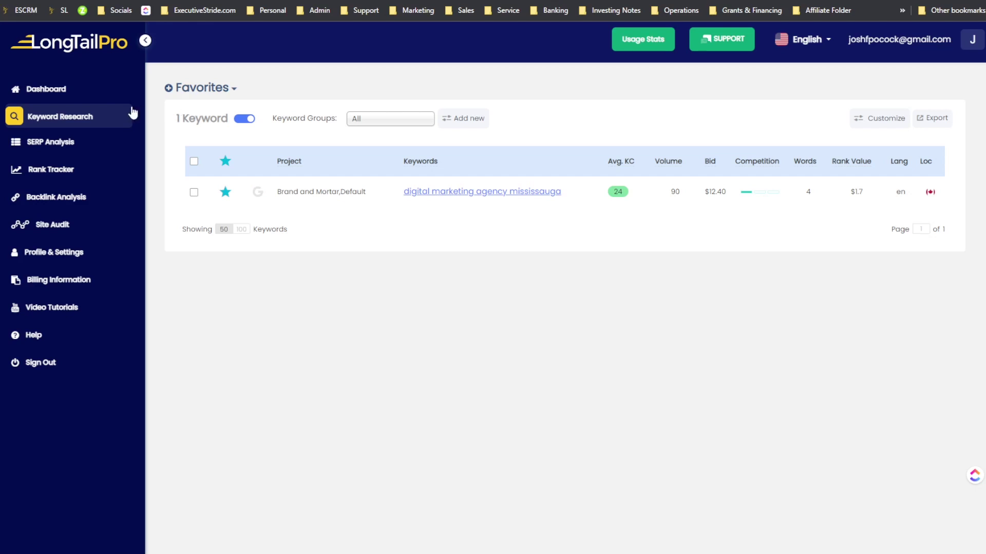
click(225, 96)
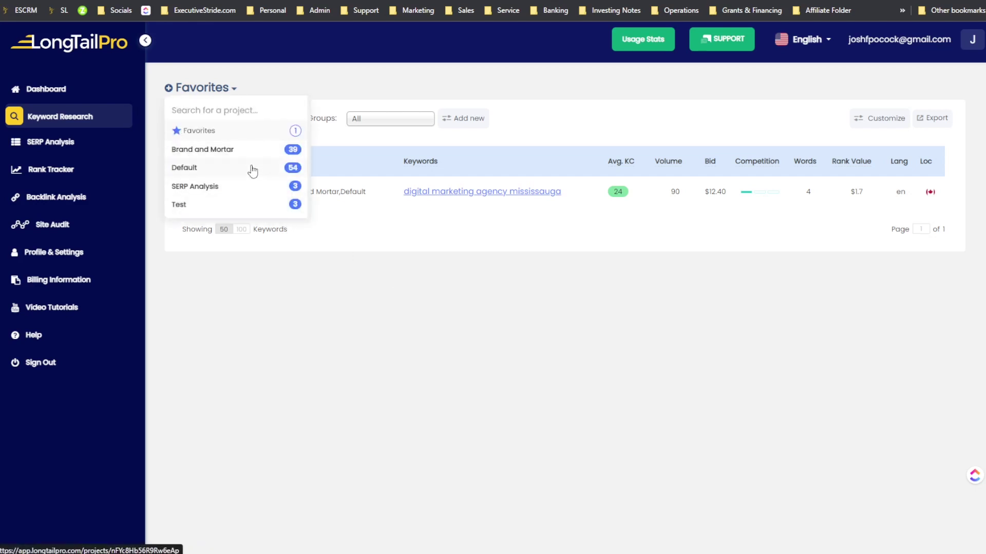
click(221, 152)
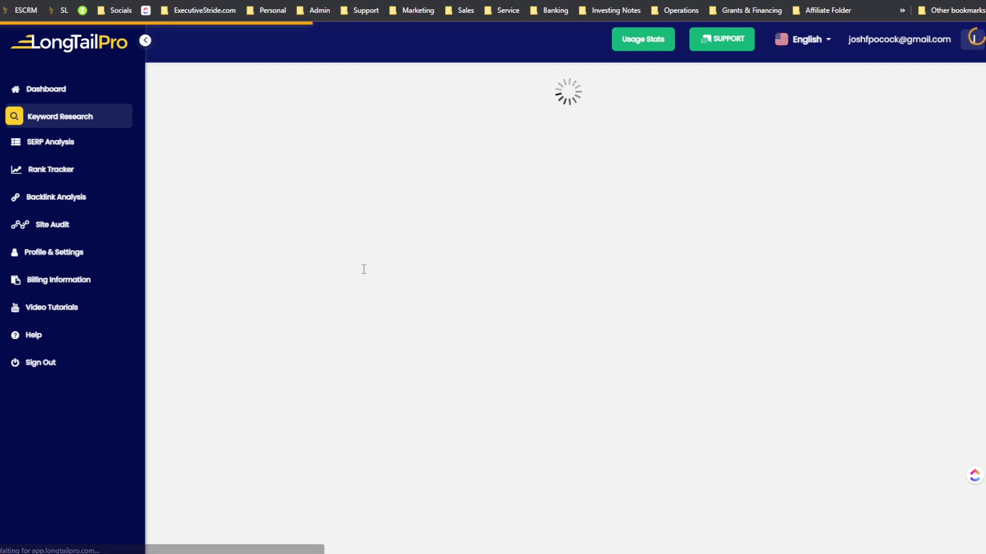
scroll(398, 249, down, 8)
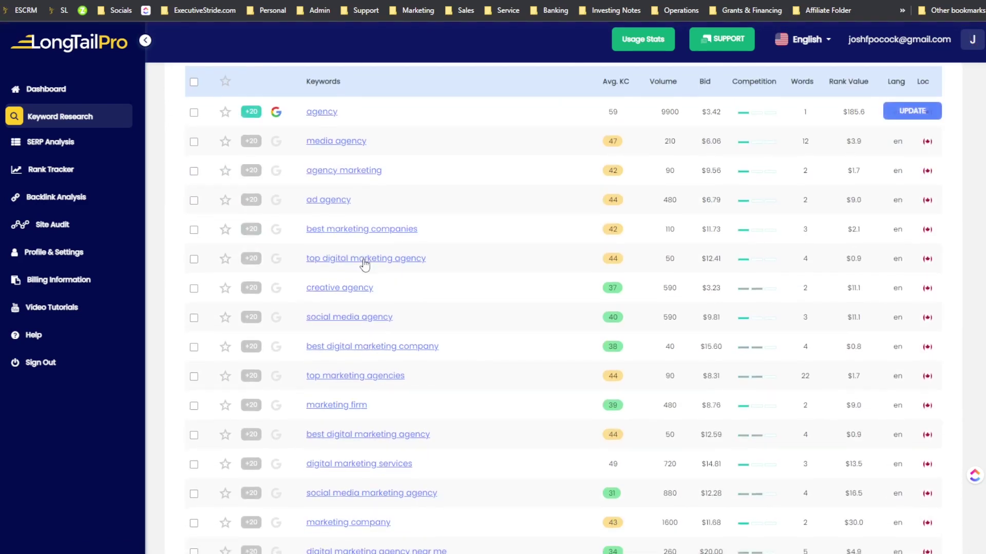
scroll(368, 249, down, 2)
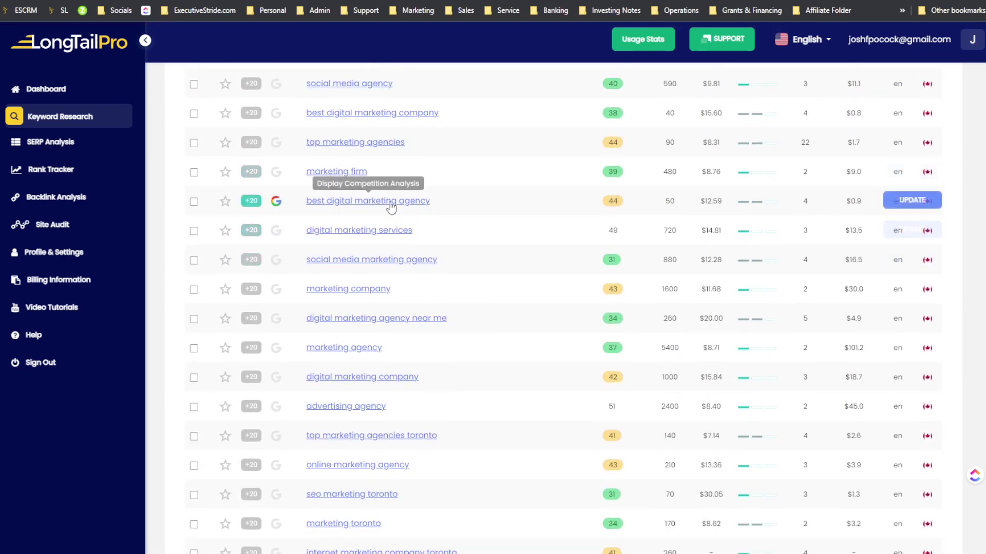
click(375, 260)
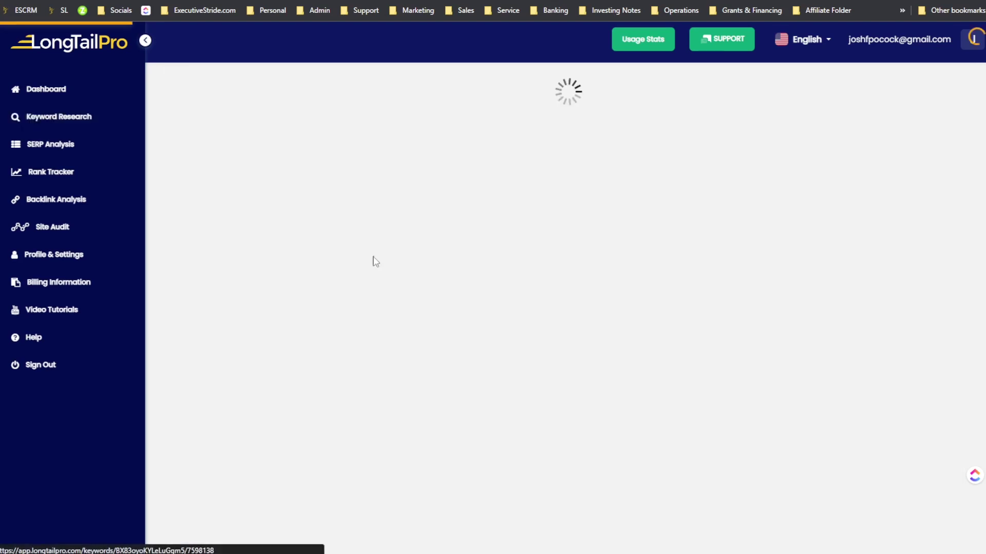
Step: Examine the monthly search volume, Google results breakdown and Target Keyword Competitiveness for "social media marketing agency"
scroll(324, 136, down, 3)
scroll(403, 264, up, 3)
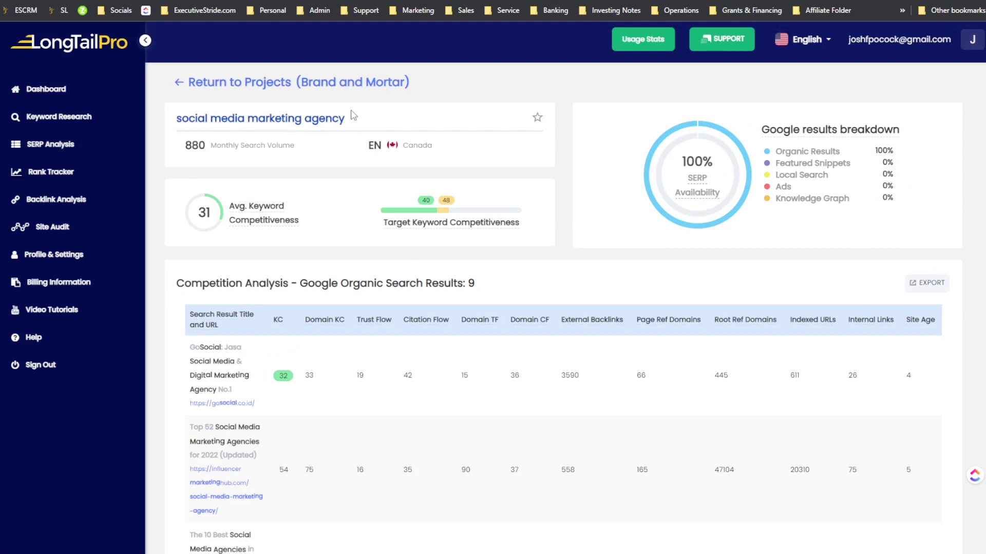
scroll(299, 211, down, 6)
scroll(385, 281, up, 6)
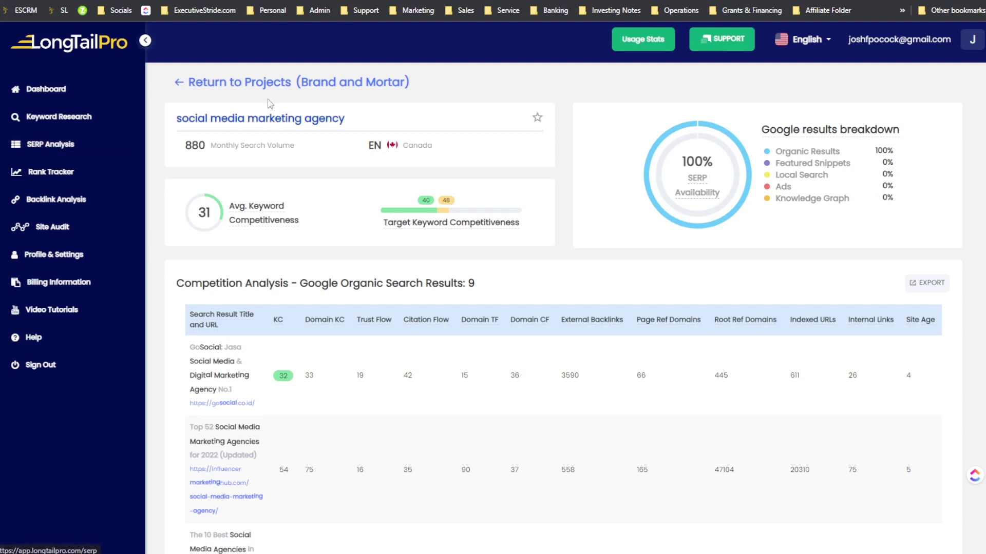
drag(196, 119, 312, 123)
drag(234, 147, 285, 148)
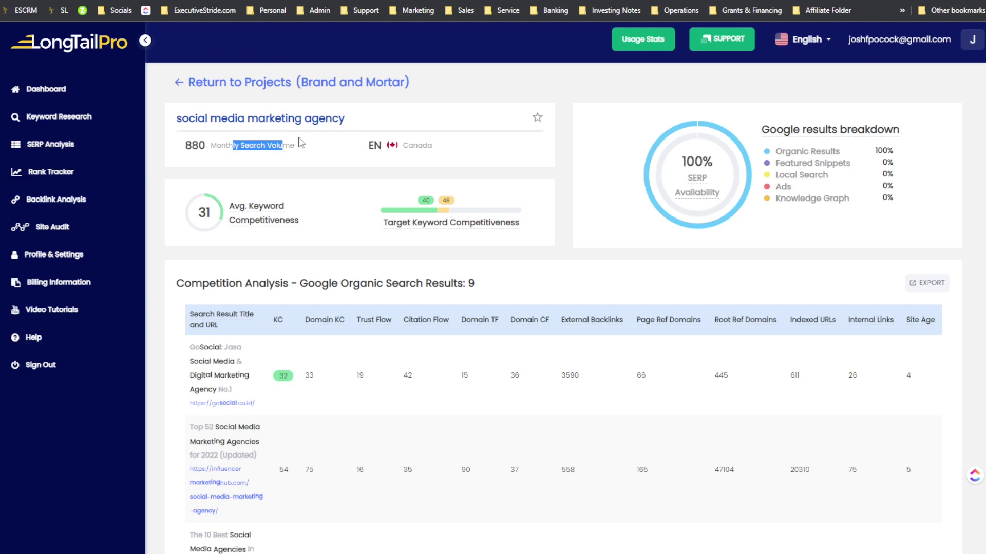
click(638, 145)
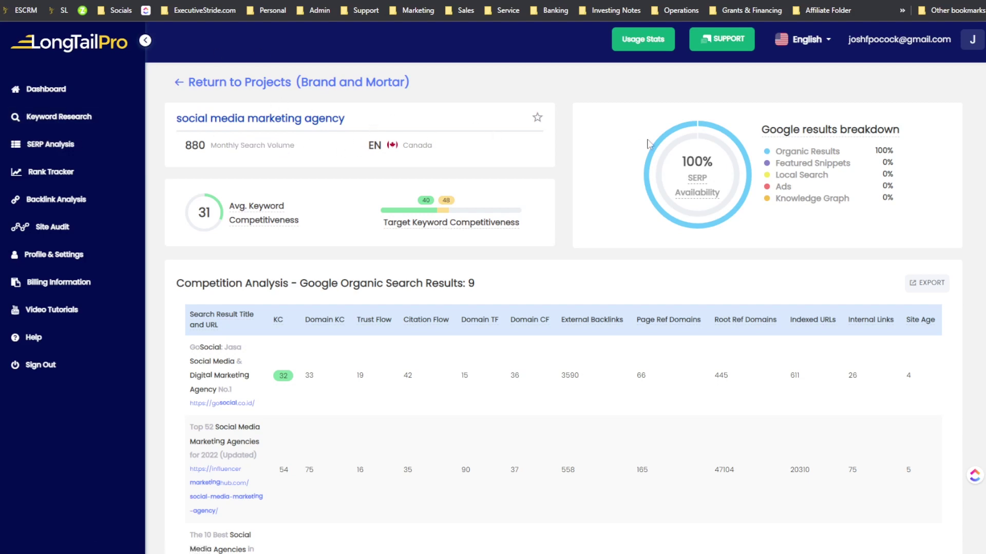
drag(761, 129, 893, 130)
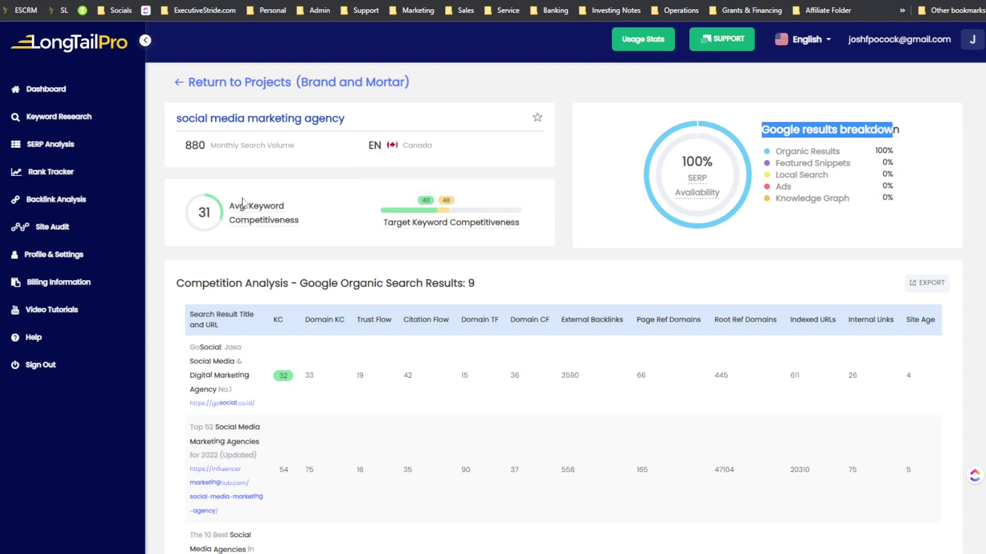
mouse_move(419, 231)
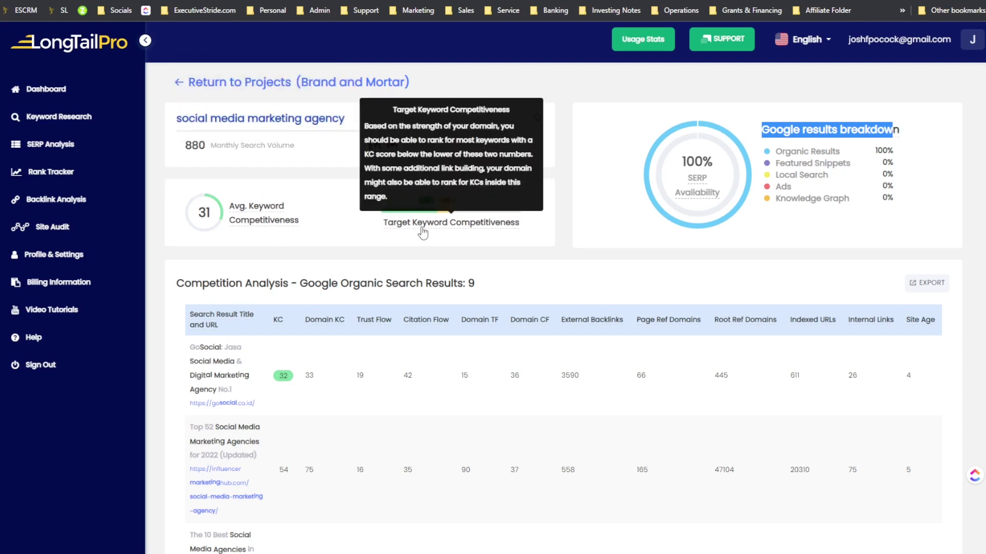
Step: Look through the competing pages and their metrics in the Competition Analysis table of Google organic results
scroll(419, 231, down, 3)
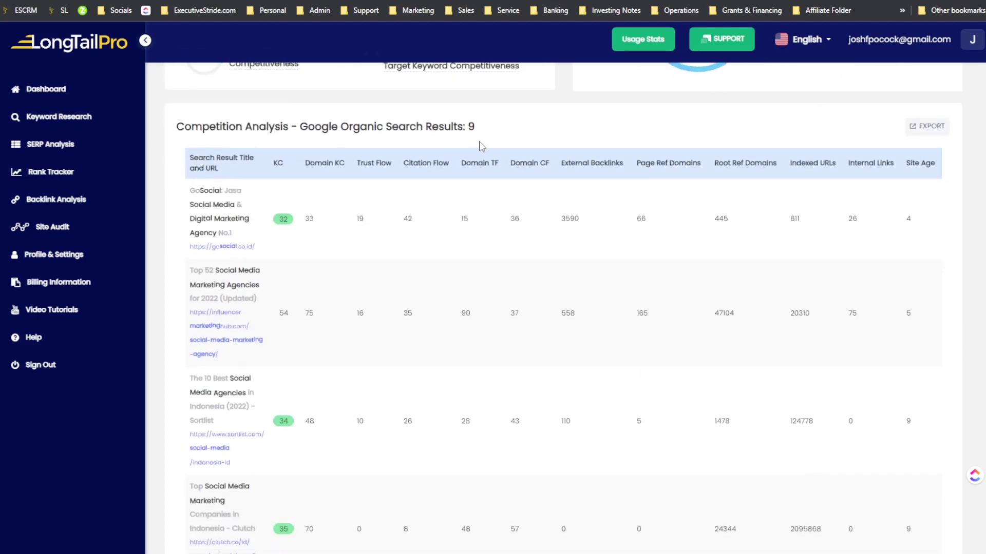
scroll(476, 145, down, 5)
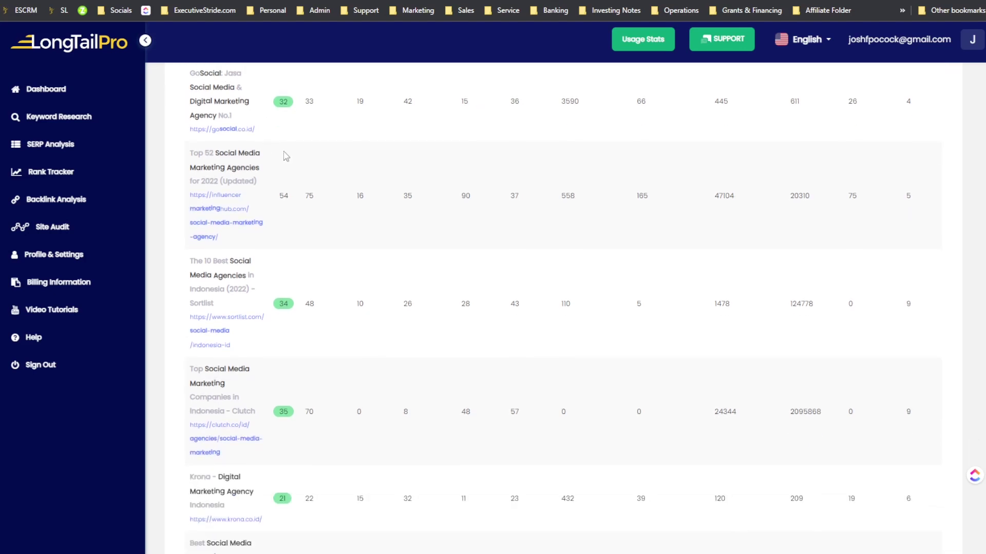
scroll(324, 176, down, 4)
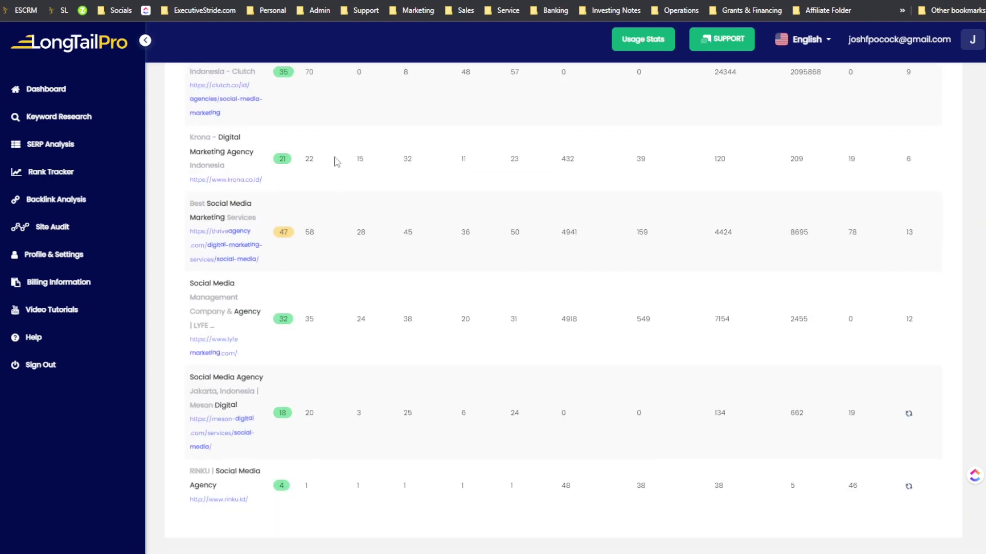
scroll(341, 164, up, 11)
scroll(400, 302, down, 2)
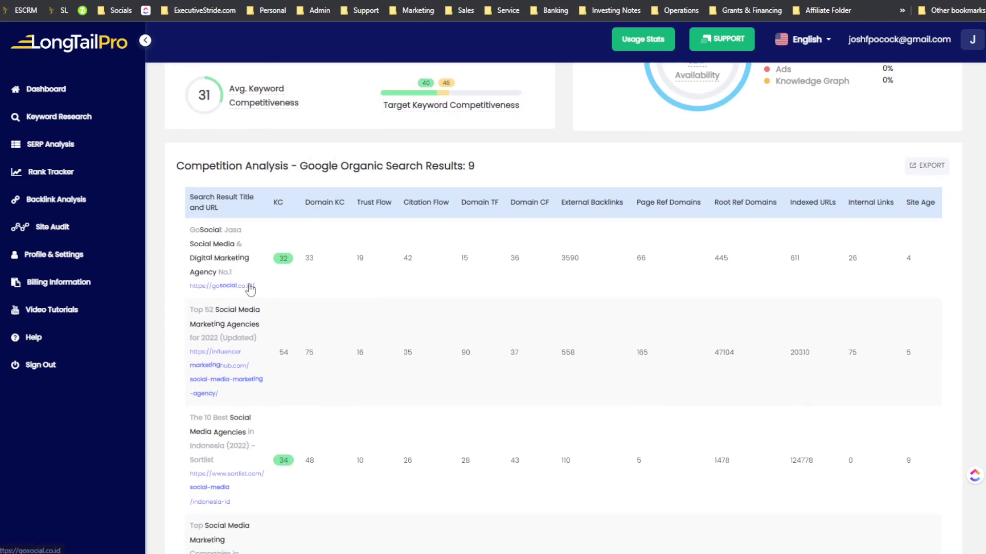
Step: Read the definitions of the KC, Domain KC, Trust Flow and Citation Flow columns in the Competition Analysis table
scroll(256, 247, down, 2)
mouse_move(281, 135)
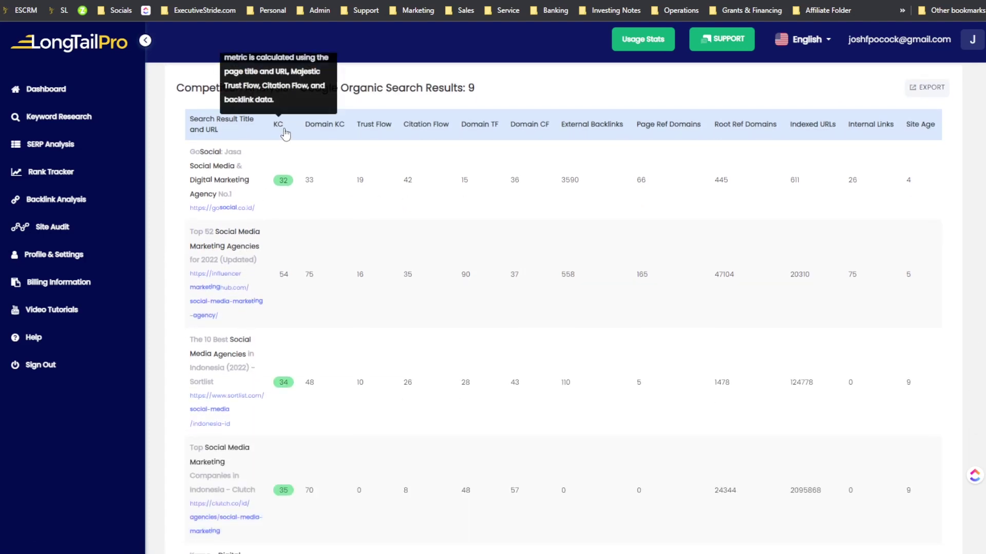
mouse_move(331, 136)
scroll(344, 145, up, 1)
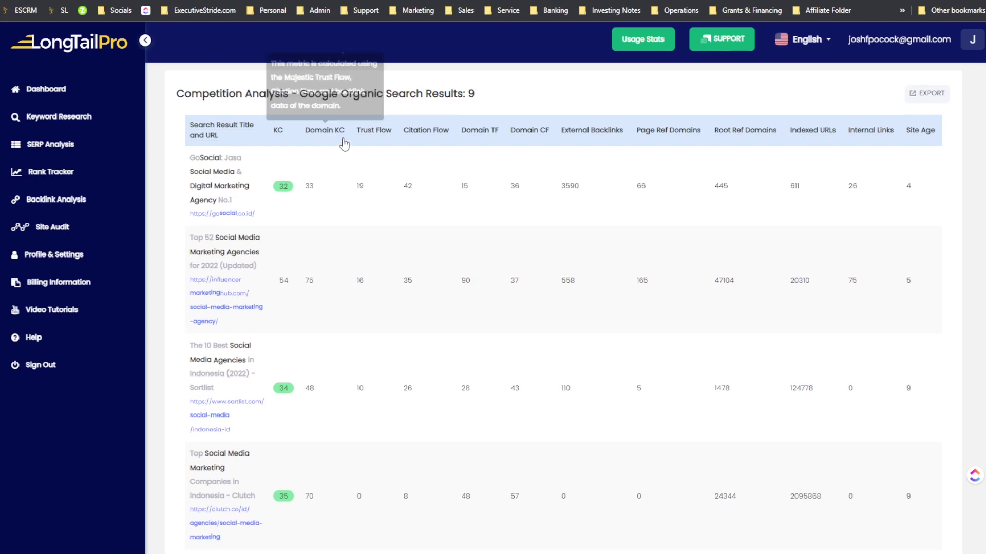
scroll(336, 170, up, 1)
scroll(322, 180, up, 1)
mouse_move(331, 206)
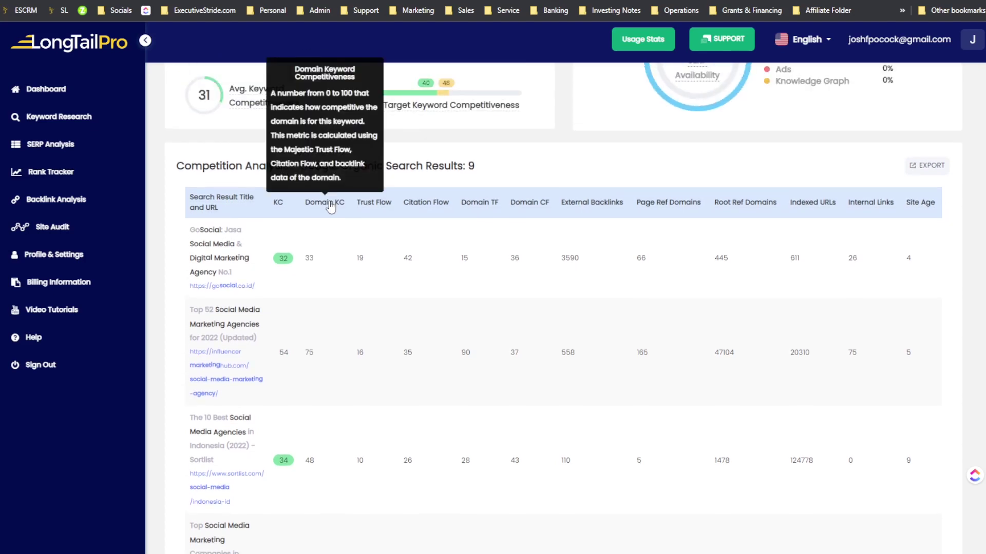
scroll(371, 216, up, 1)
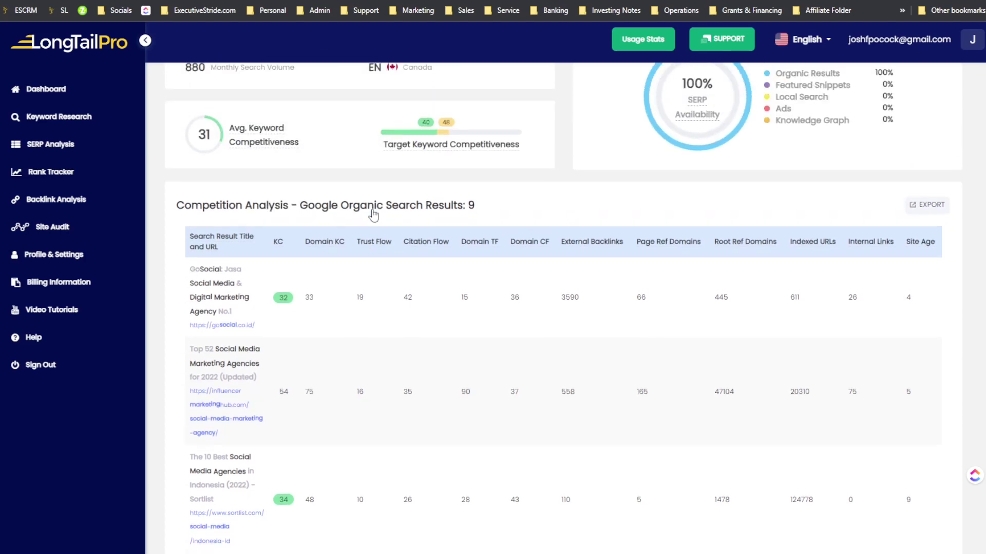
mouse_move(389, 245)
mouse_move(425, 248)
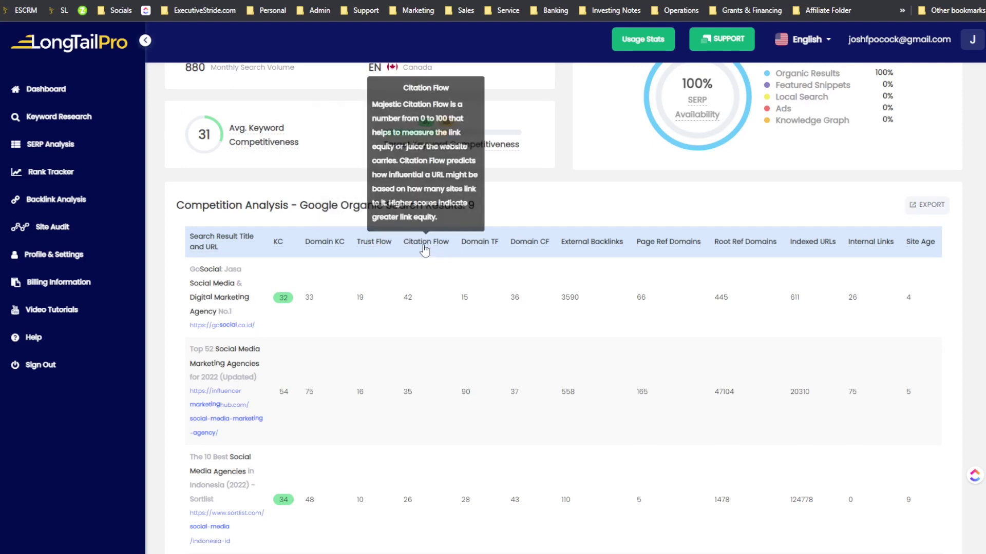
Step: Read the definitions of the remaining Competition Analysis columns, from Domain TF through Internal Links and Site Age
mouse_move(493, 246)
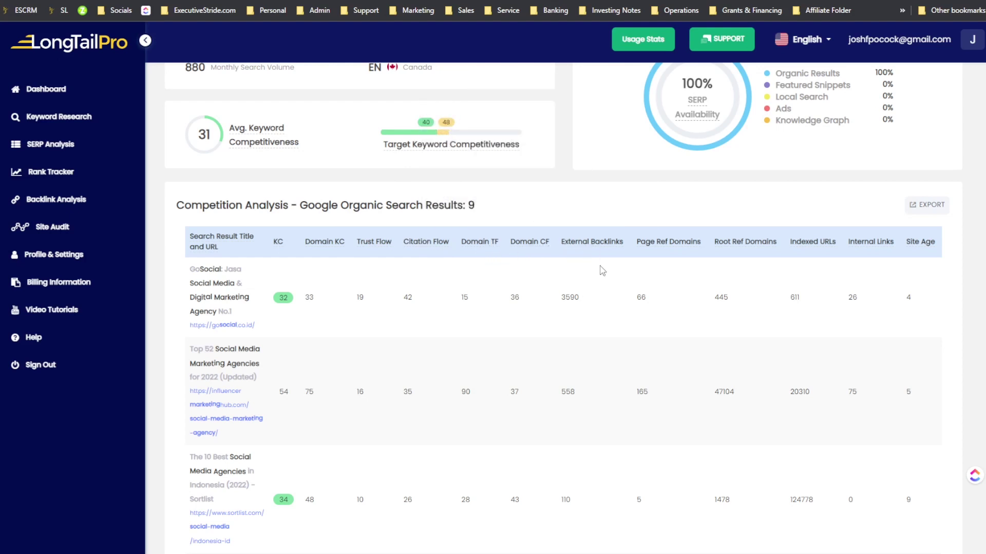
mouse_move(660, 250)
mouse_move(774, 250)
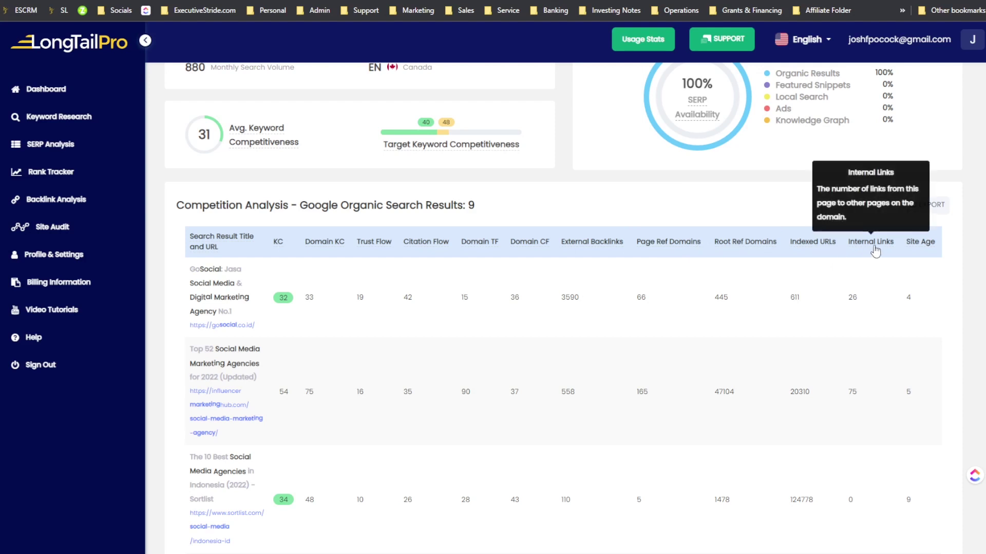
mouse_move(919, 252)
scroll(919, 251, down, 8)
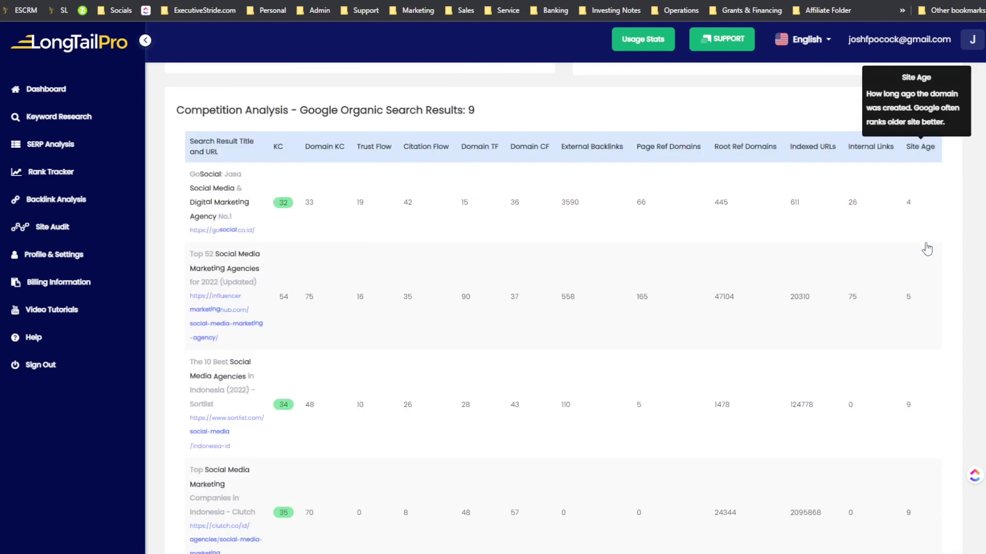
Step: Review the "social media marketing agency" competition report, from its summary metrics down through the Google organic results table
scroll(796, 229, up, 10)
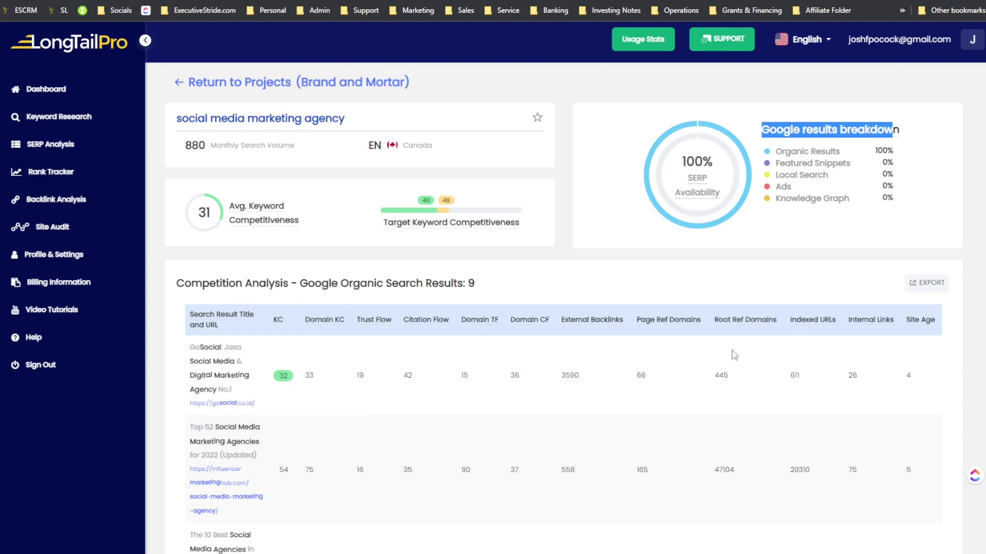
click(749, 345)
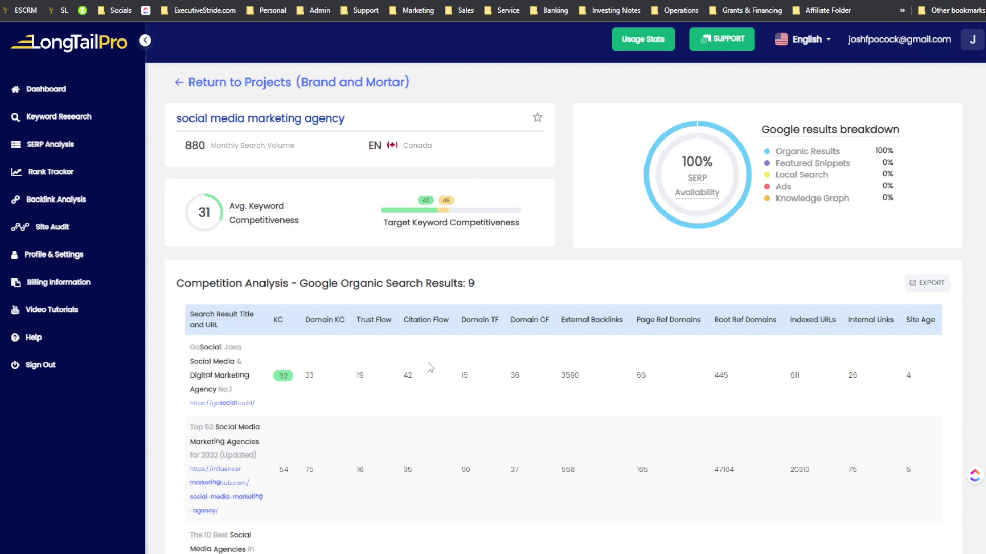
scroll(335, 376, down, 4)
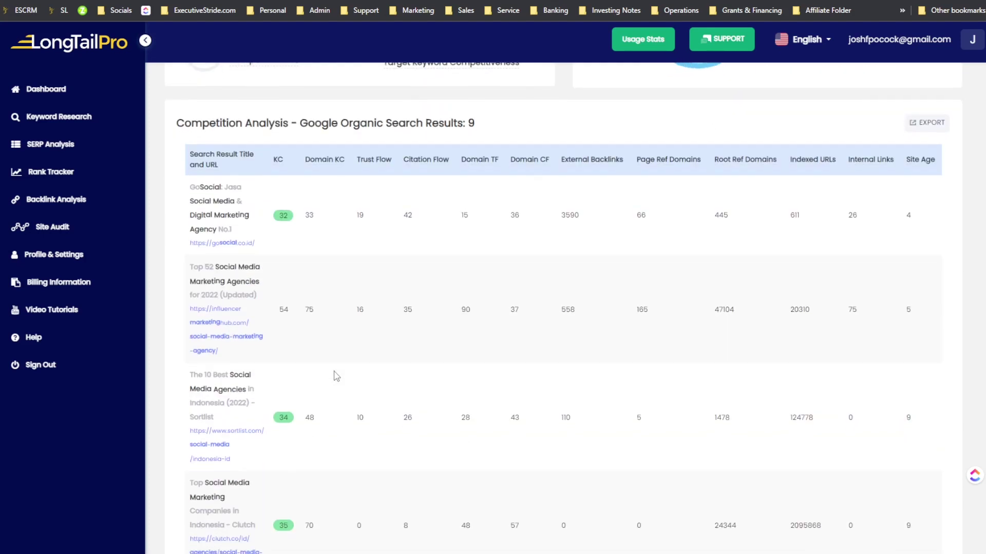
scroll(344, 378, up, 4)
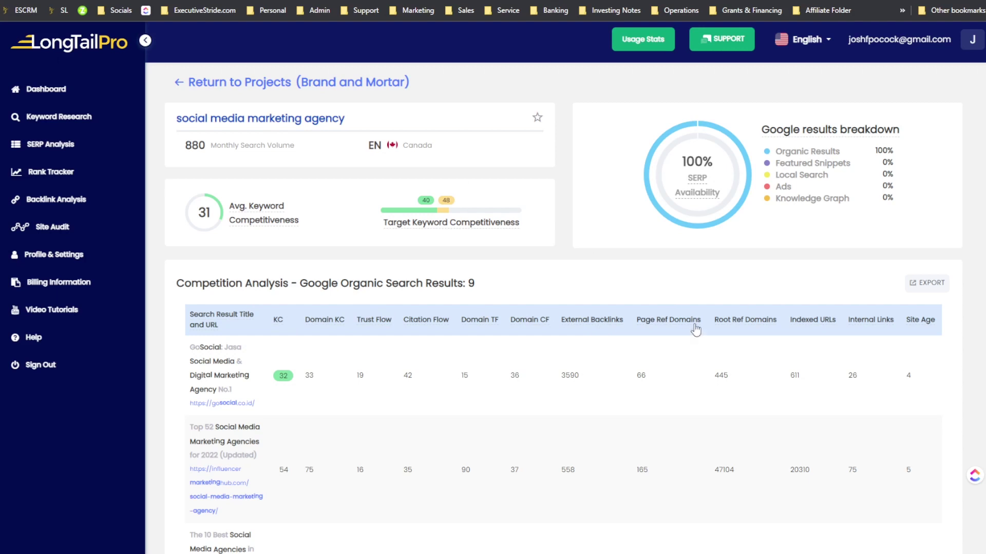
scroll(826, 322, down, 2)
scroll(872, 287, up, 1)
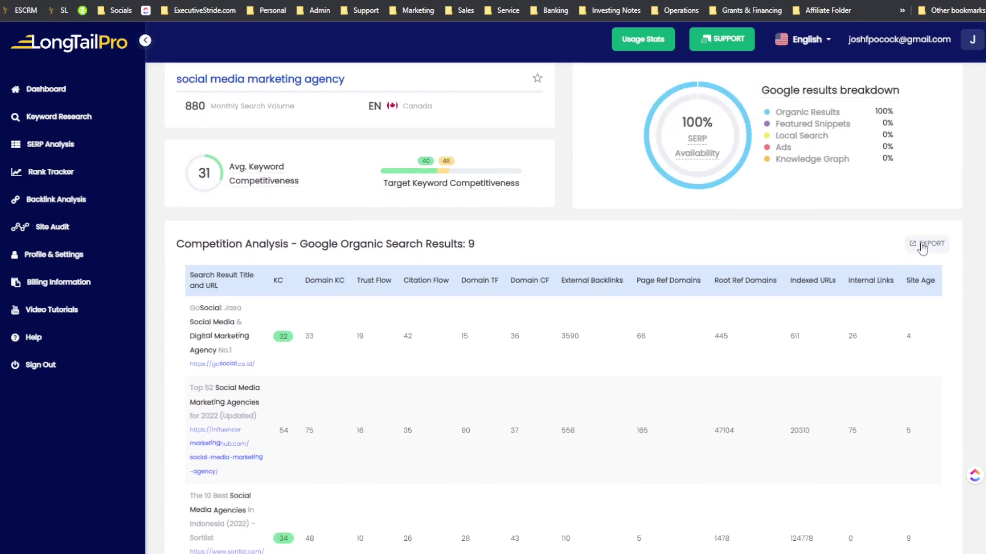
scroll(796, 281, down, 10)
scroll(724, 288, up, 10)
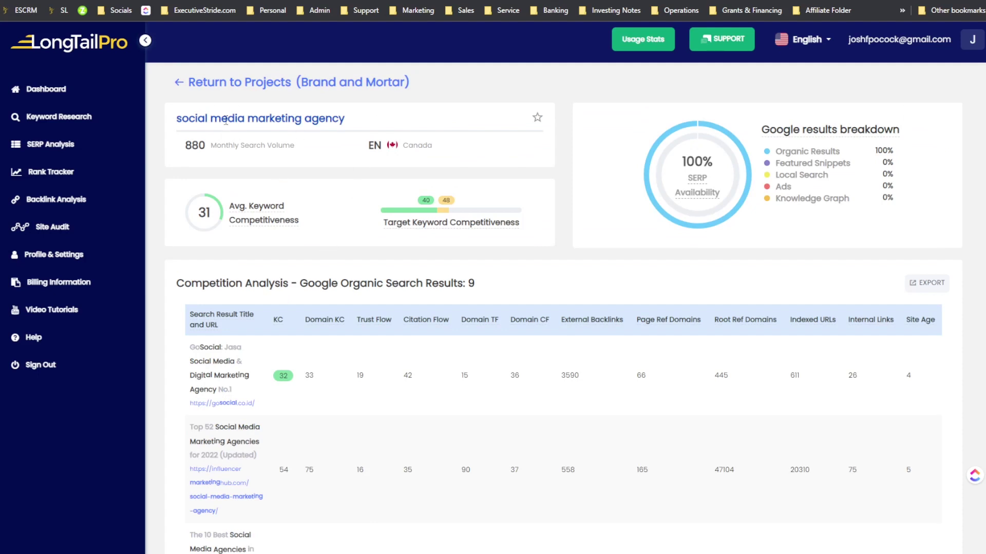
scroll(225, 120, down, 1)
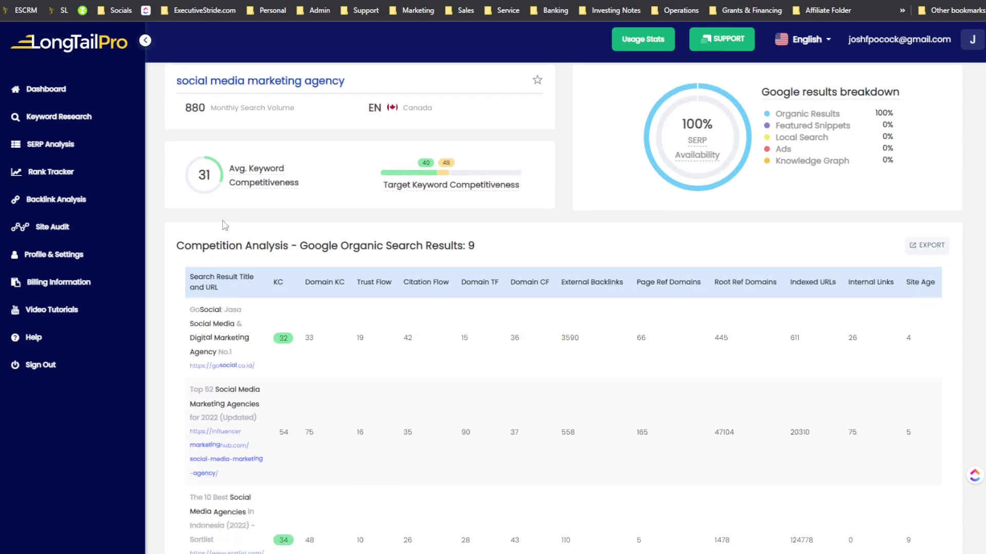
scroll(222, 232, up, 1)
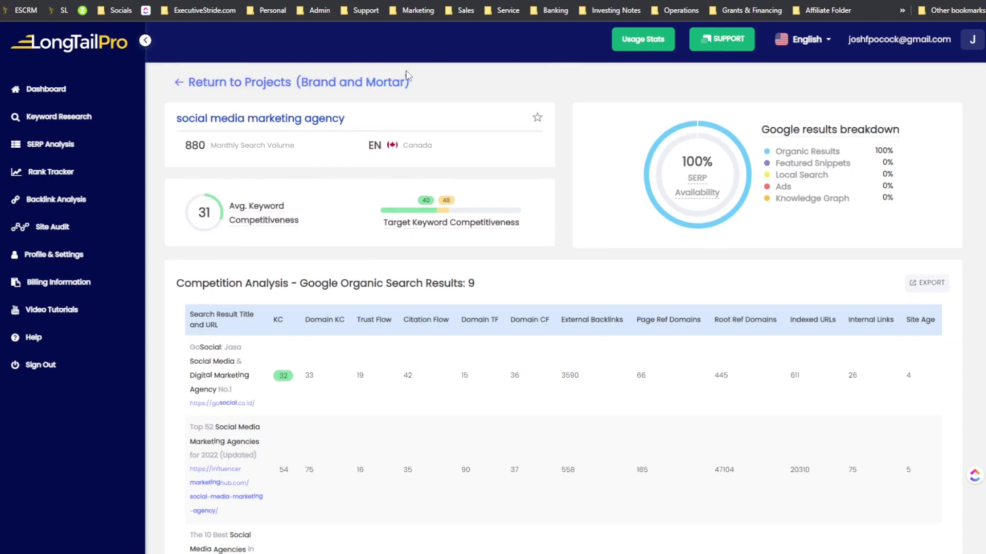
Step: Return to the Brand and Mortar keyword project and look through its full keyword list with competitiveness, volume and bid columns
click(262, 90)
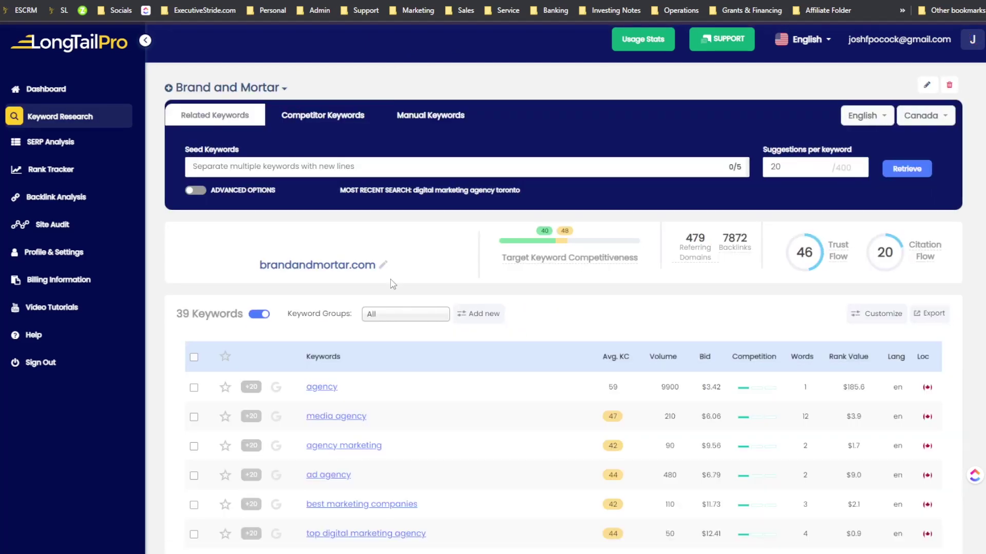
scroll(329, 258, down, 4)
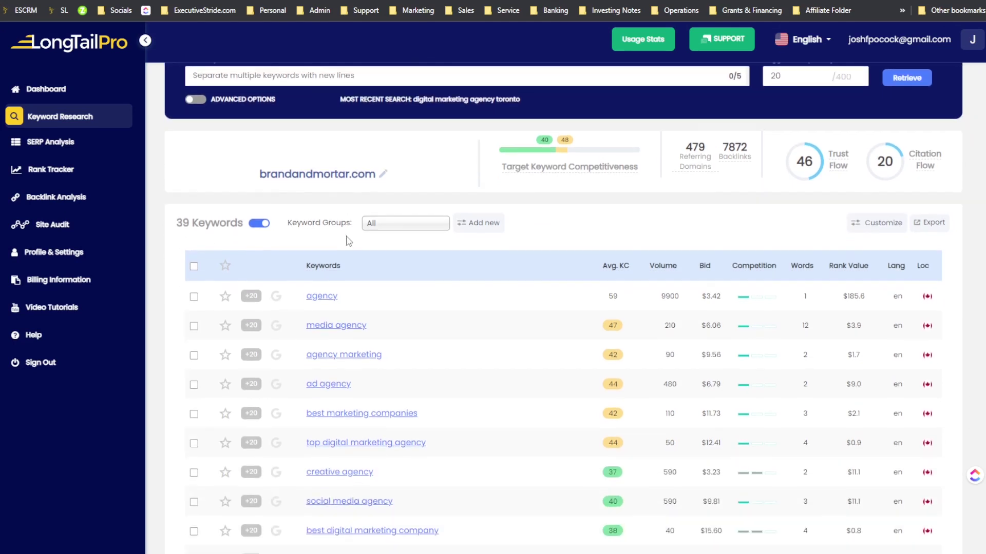
scroll(446, 244, up, 4)
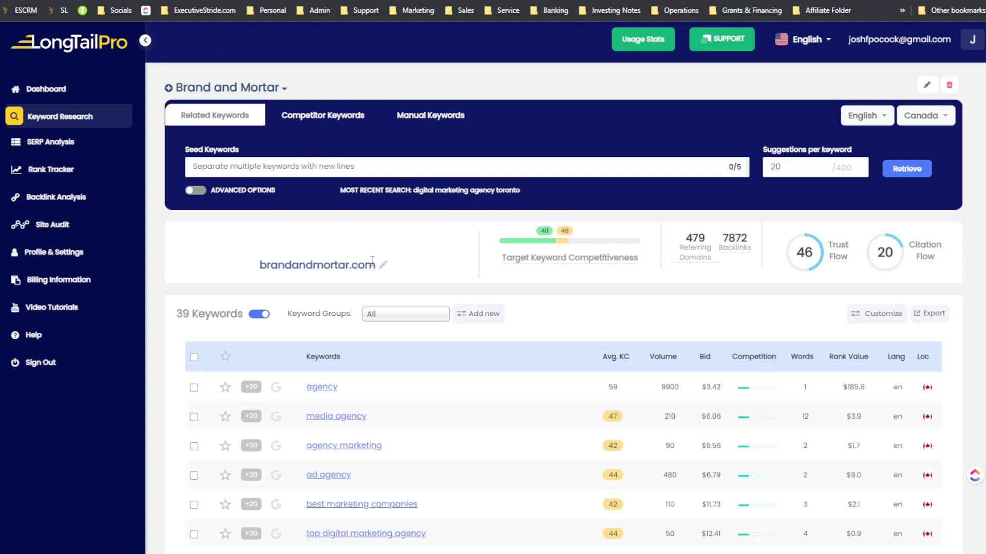
scroll(501, 193, down, 15)
scroll(513, 185, up, 8)
scroll(518, 173, up, 8)
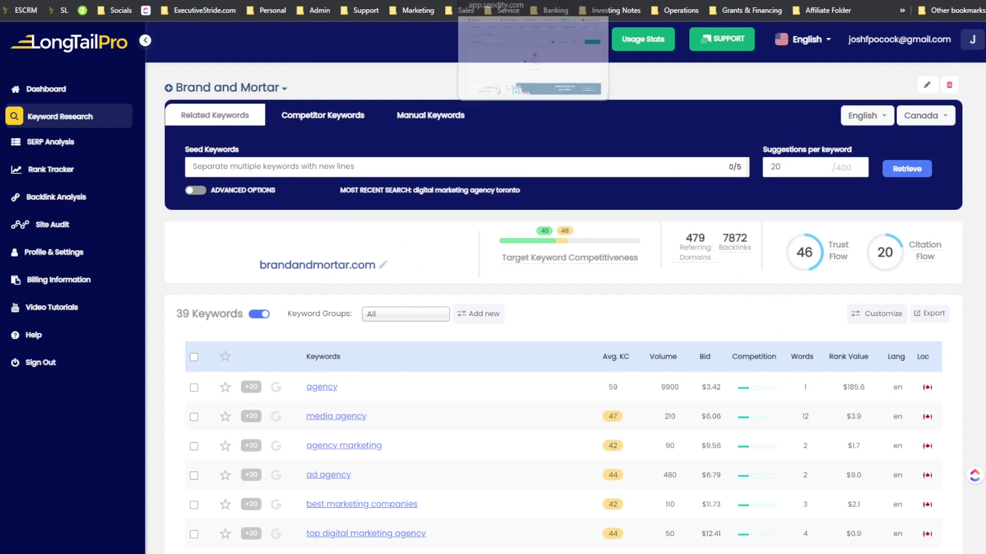
Step: Switch to Seodity, display the project list and look over the Top pages report for brandandmortar.com
click(493, 1)
click(468, 44)
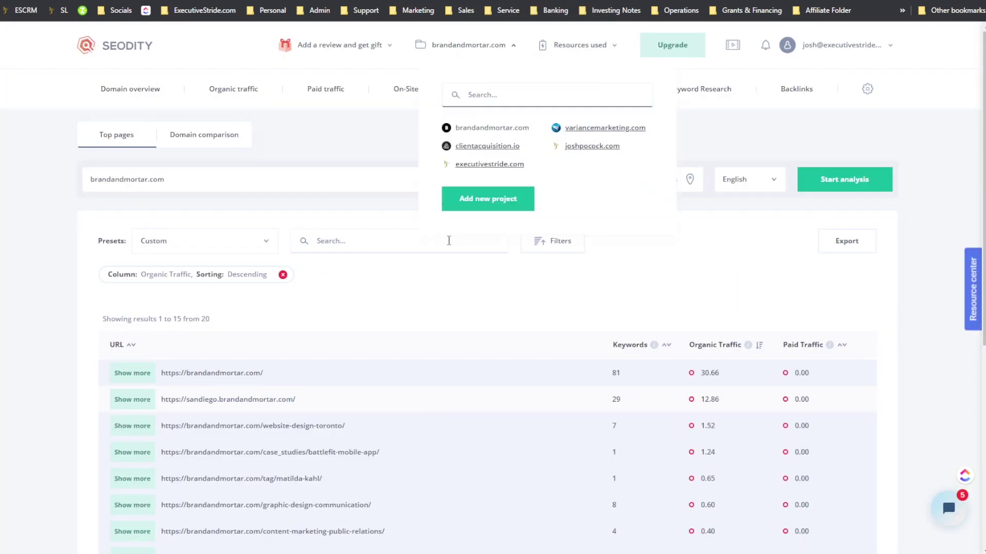
scroll(638, 306, down, 2)
scroll(729, 279, down, 3)
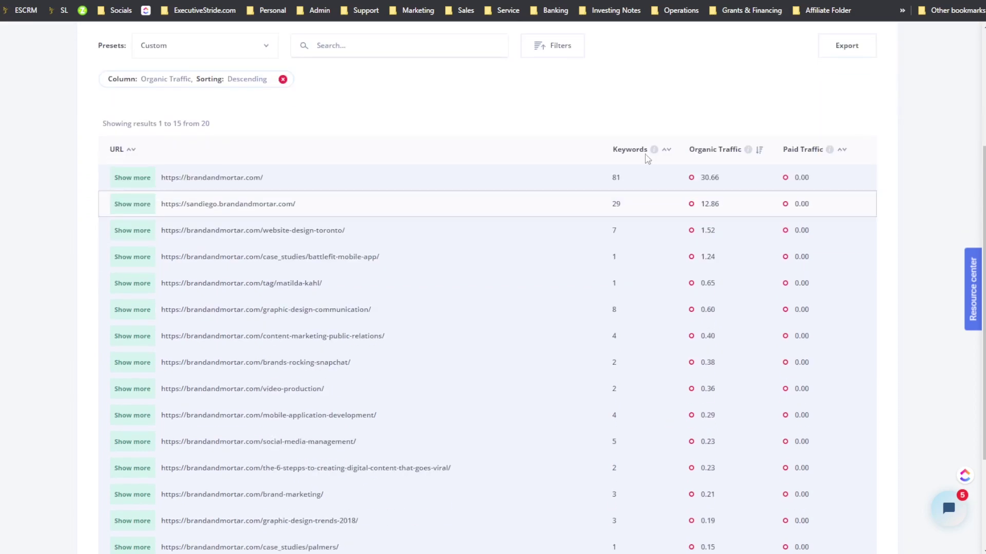
scroll(610, 260, up, 5)
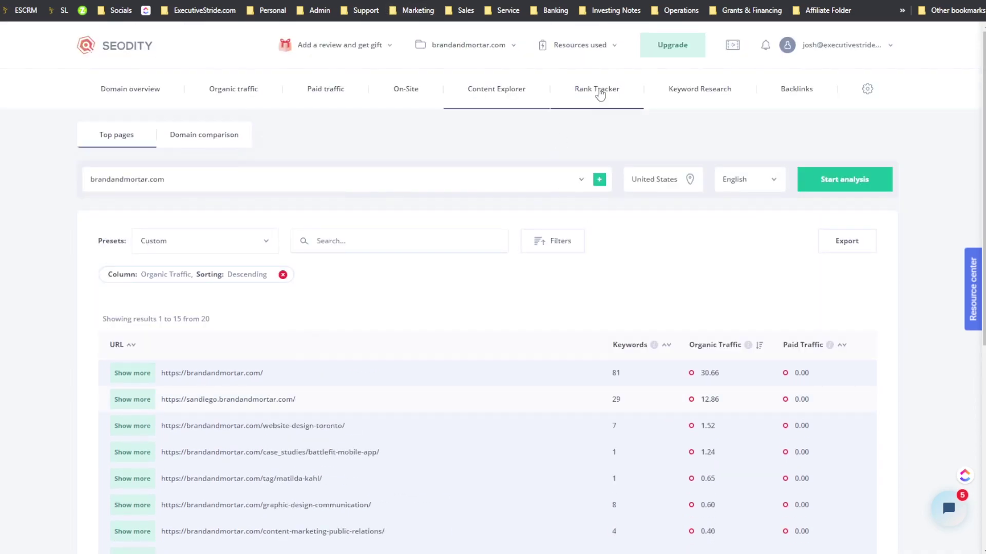
Step: Examine the Top pages table and read the definitions of its Keywords and Organic Traffic columns
mouse_move(468, 45)
scroll(176, 321, down, 7)
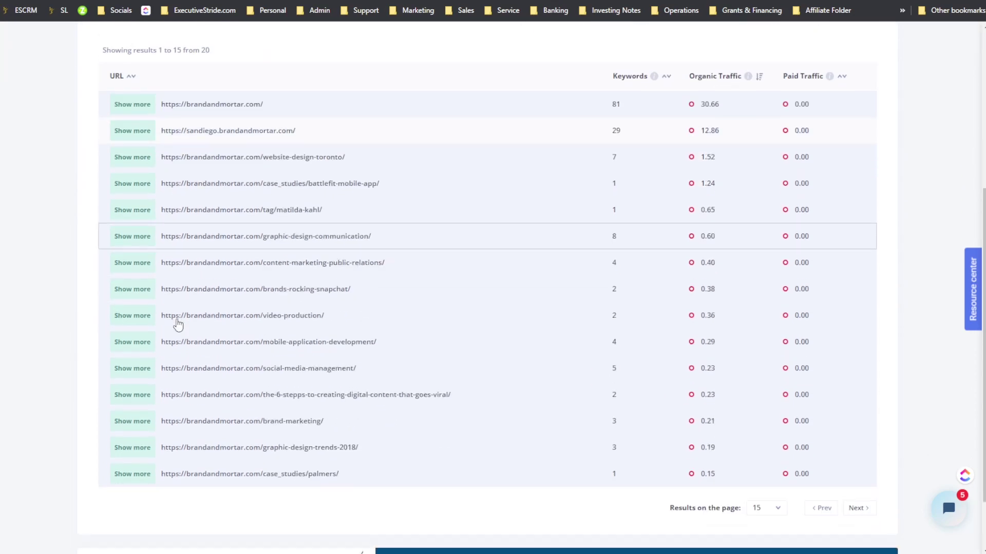
scroll(198, 324, up, 3)
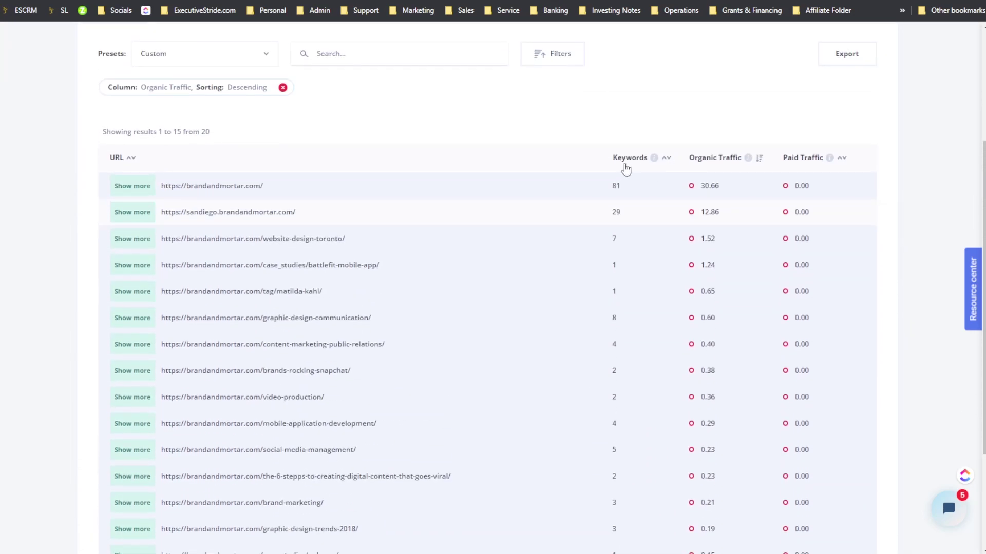
mouse_move(654, 159)
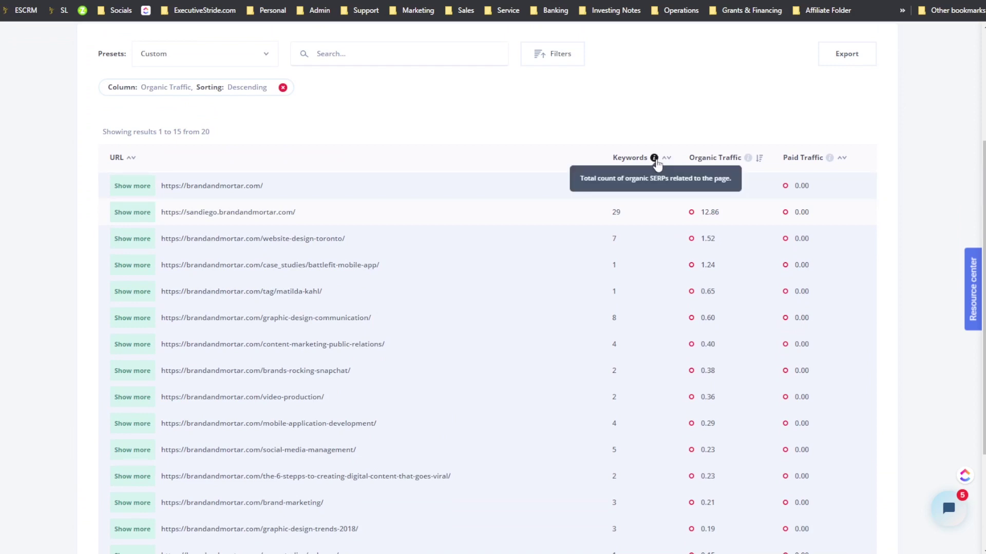
mouse_move(750, 163)
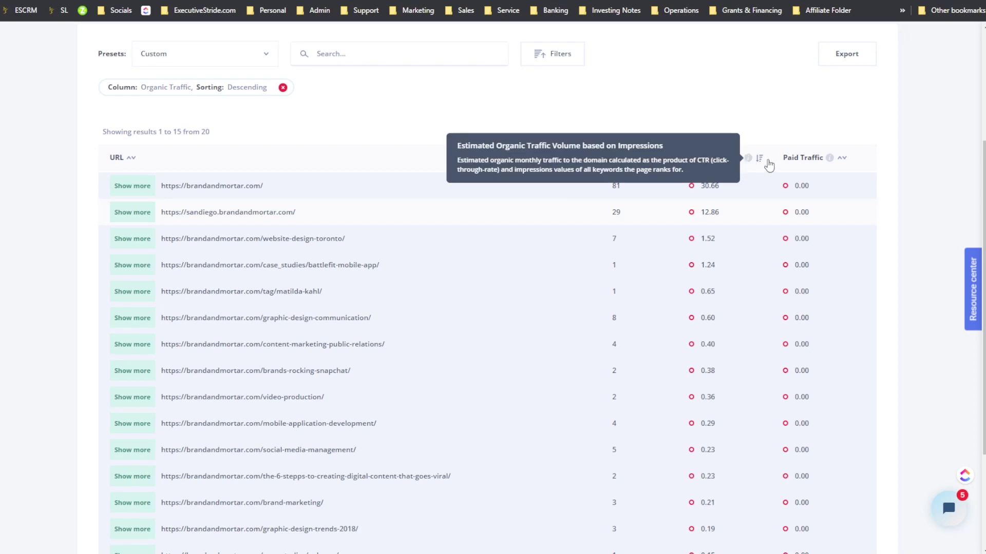
scroll(824, 211, down, 2)
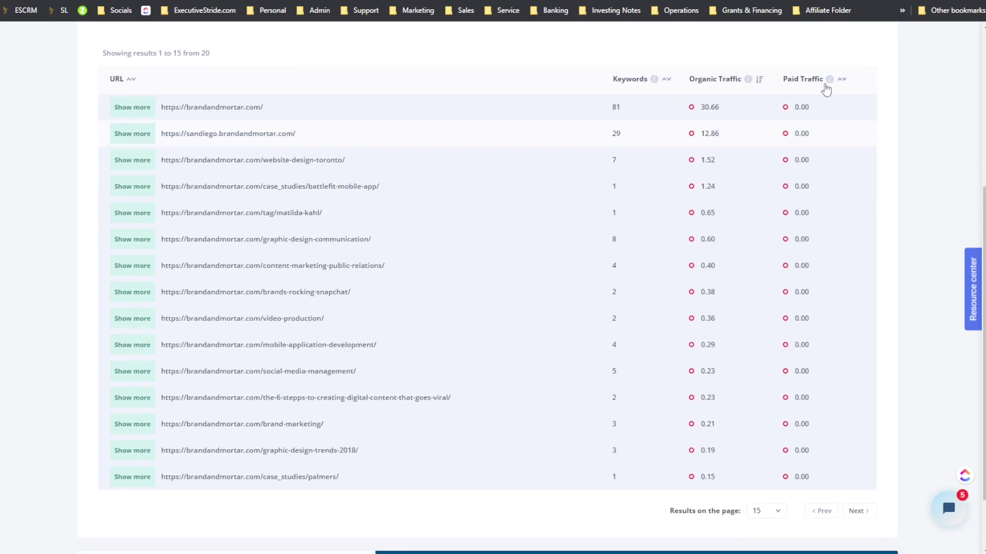
scroll(806, 95, up, 6)
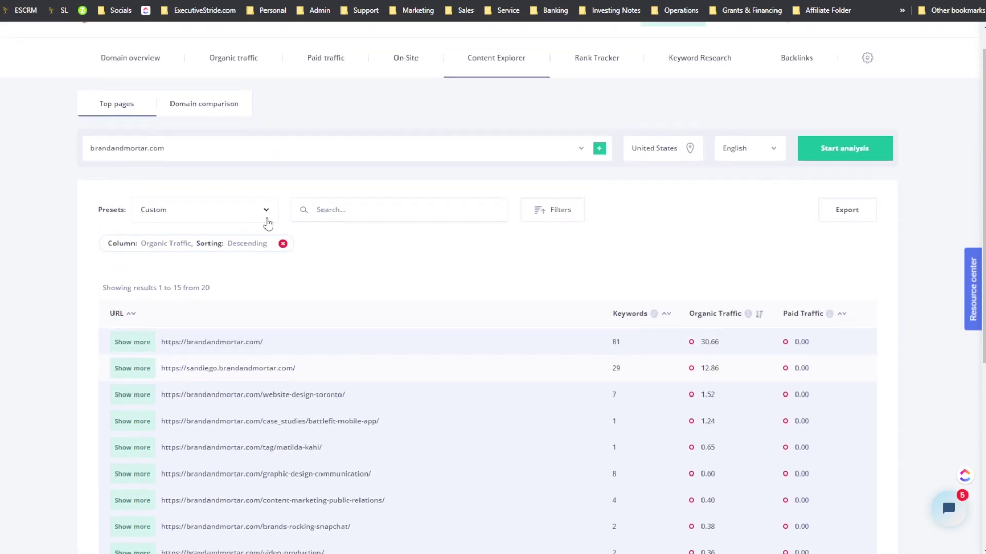
Step: Display the available presets for the Top pages report and look through the listed brandandmortar.com pages
click(219, 214)
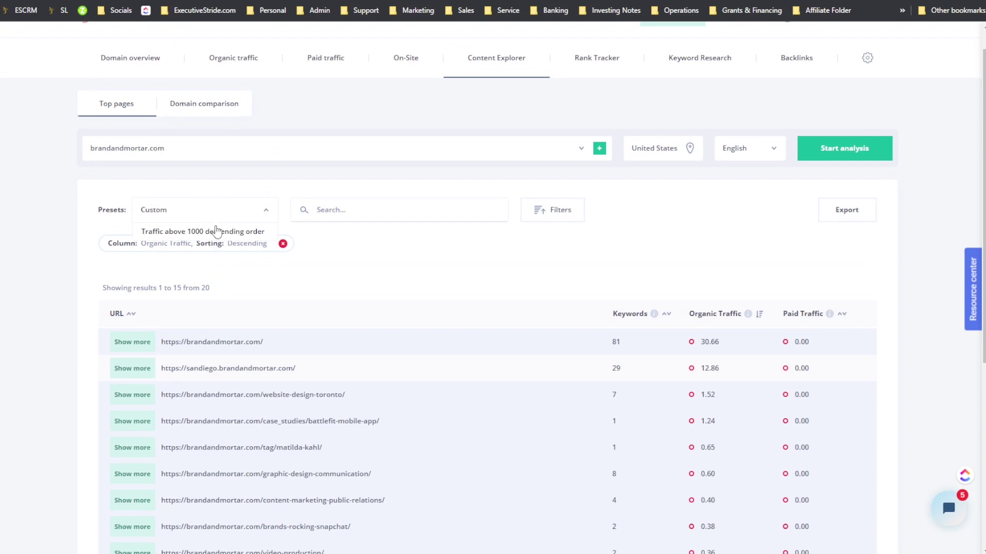
scroll(464, 259, up, 1)
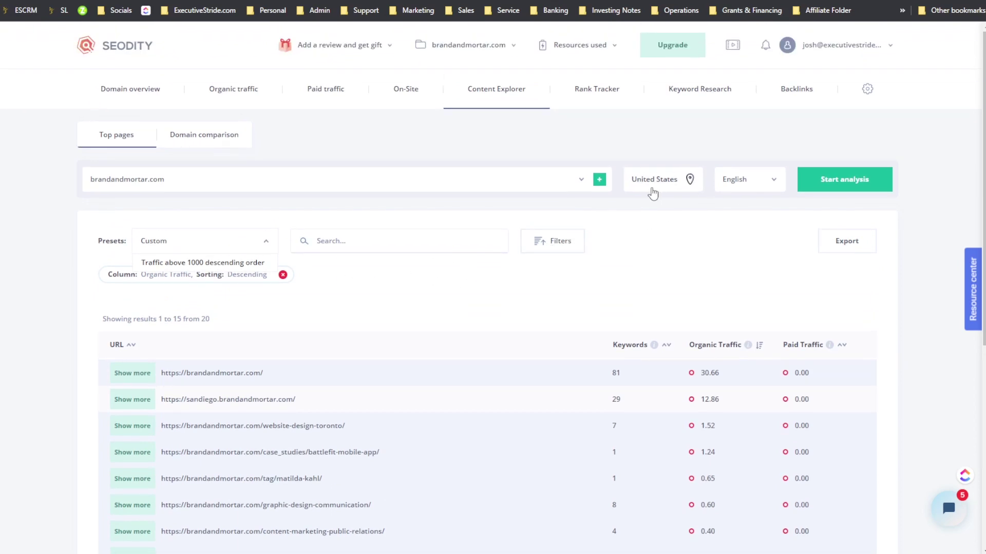
scroll(667, 195, down, 3)
scroll(668, 257, down, 5)
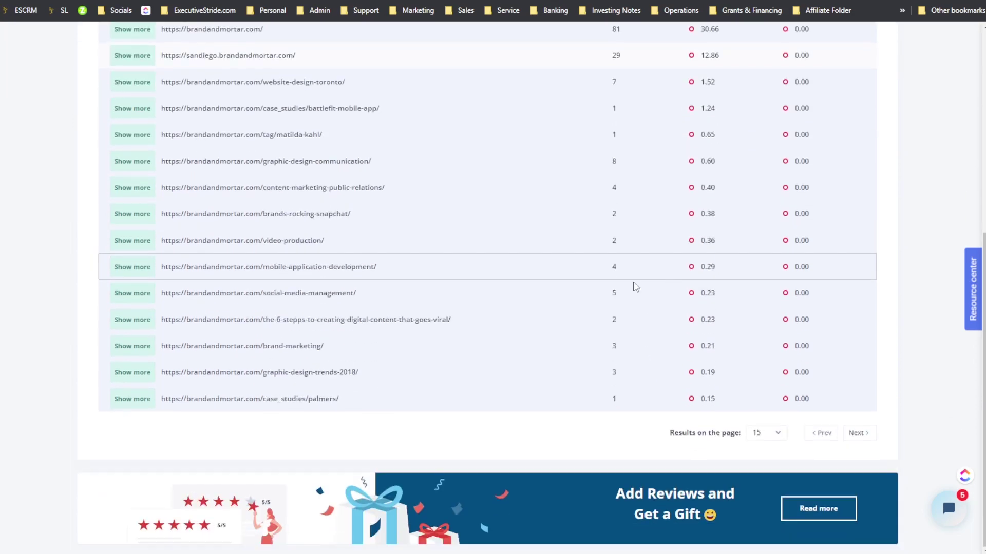
scroll(493, 314, up, 7)
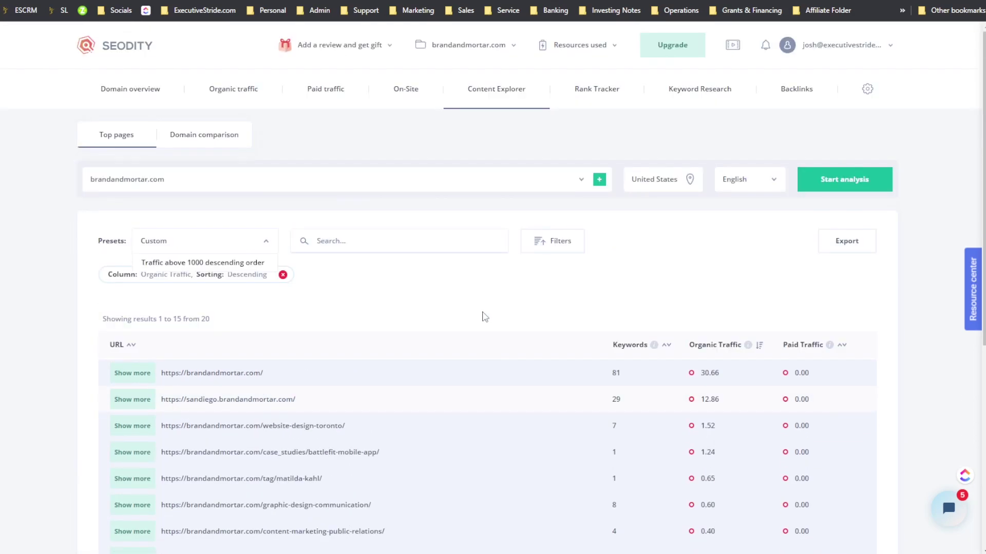
Step: Switch to the Google results for "digital marketing agency toronto" and look through the organic listings
click(209, 150)
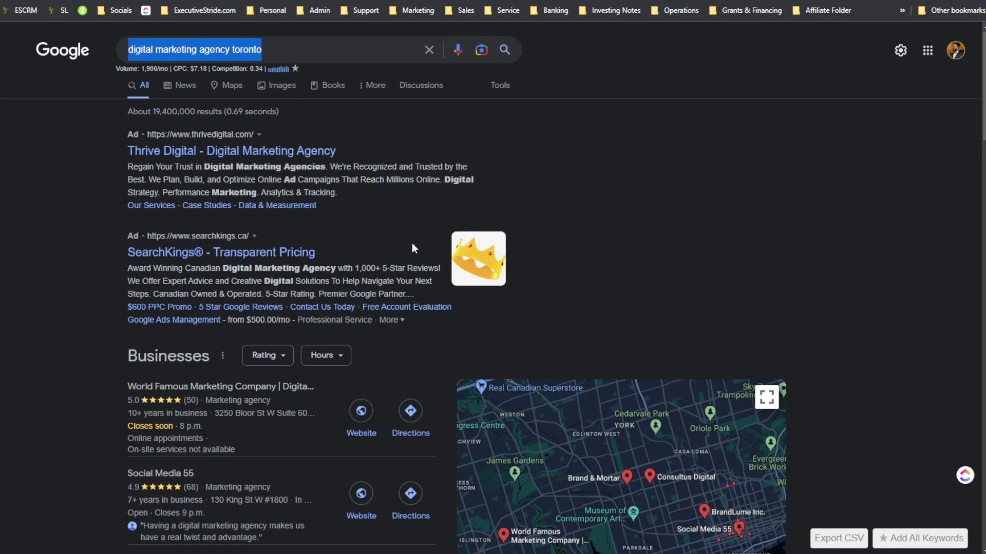
scroll(412, 242, down, 15)
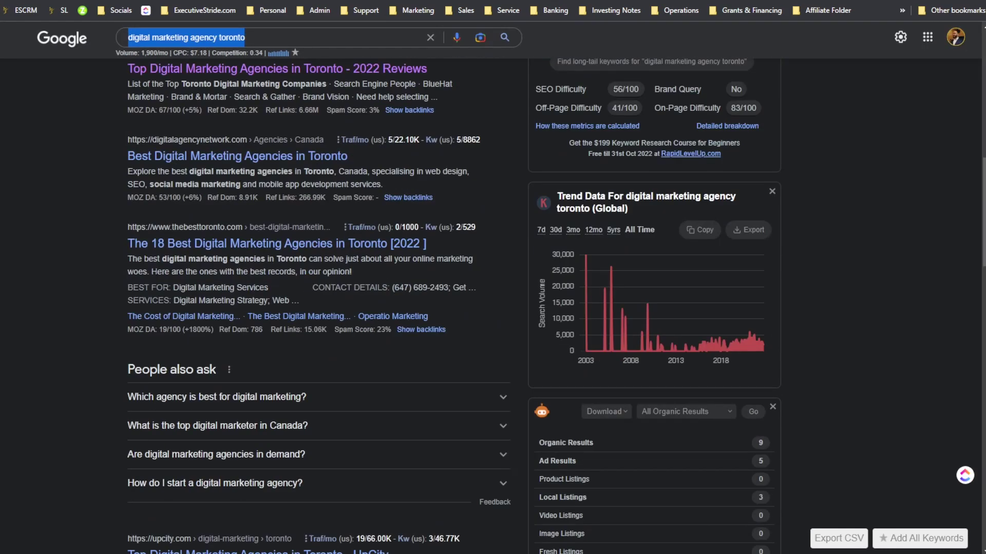
scroll(199, 388, down, 5)
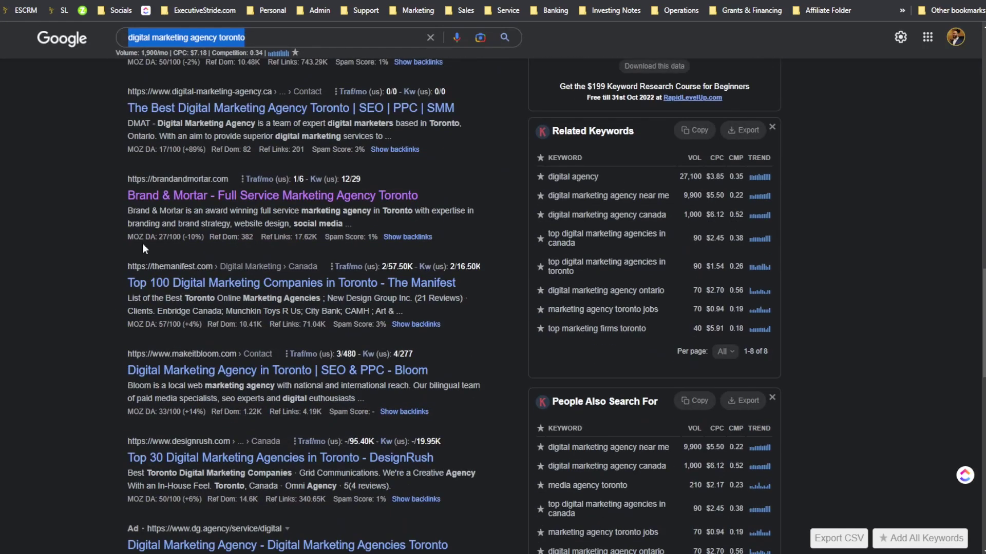
Step: Open the digital-marketing-agency.ca result "The Best Digital Marketing Agency Toronto" and look through its landing page content
click(234, 117)
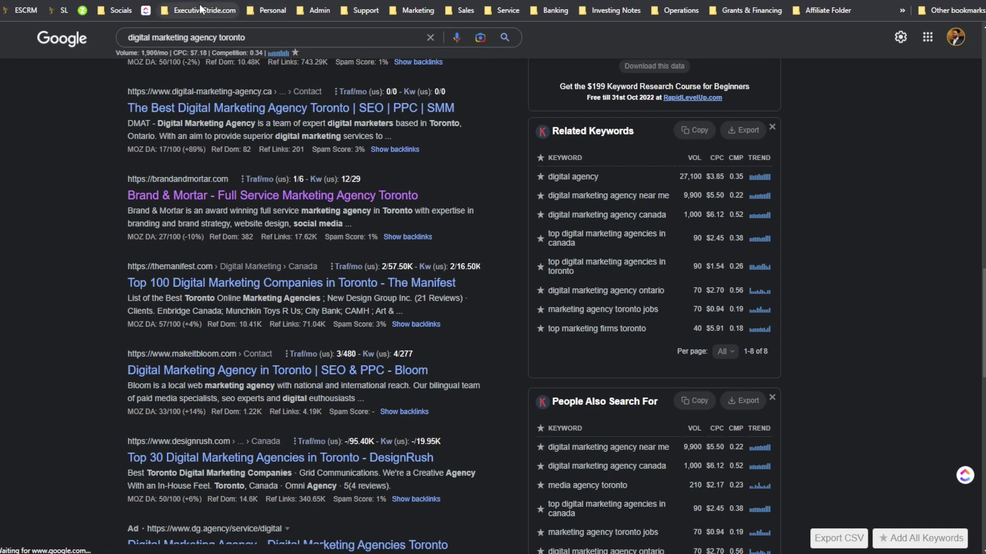
scroll(349, 260, down, 15)
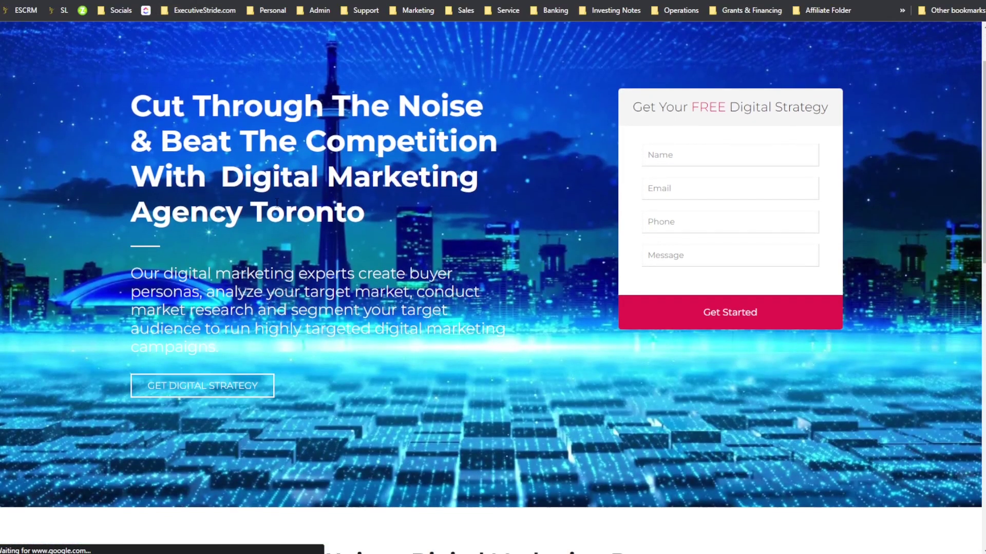
scroll(360, 272, down, 15)
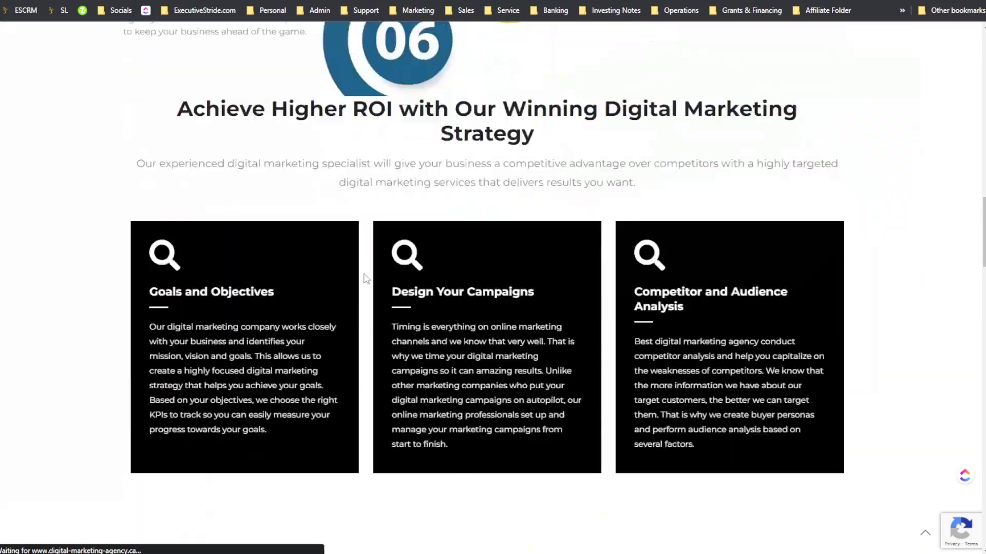
scroll(371, 295, down, 15)
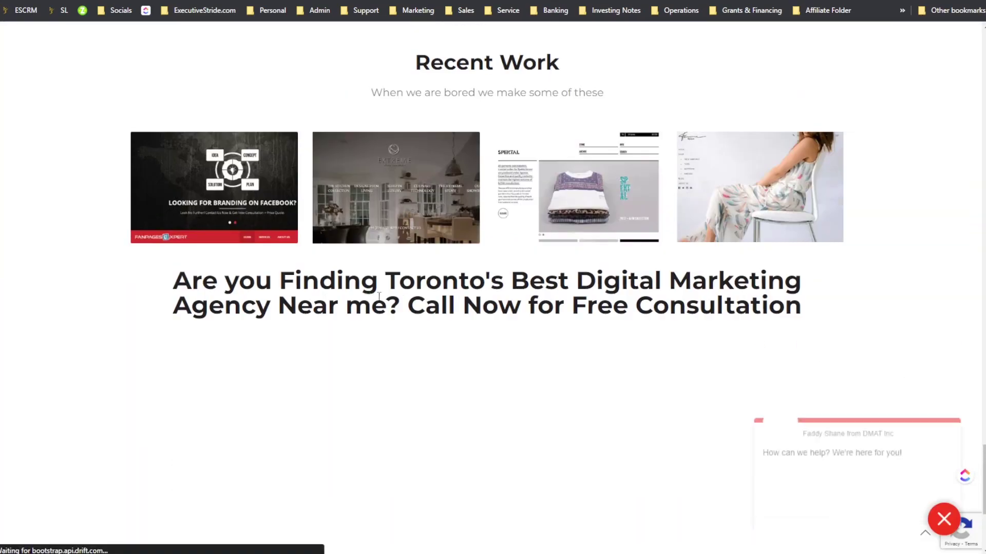
scroll(380, 302, up, 20)
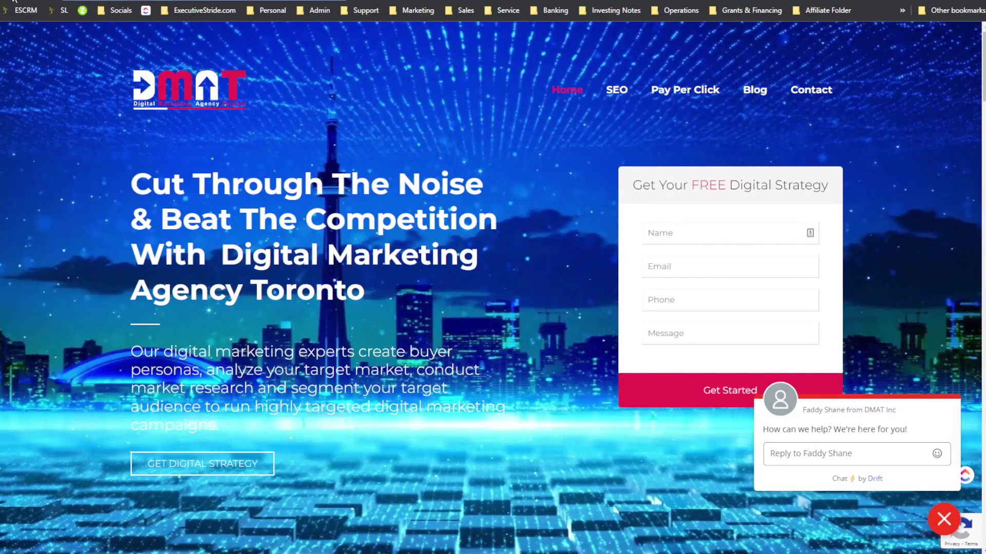
click(14, 1)
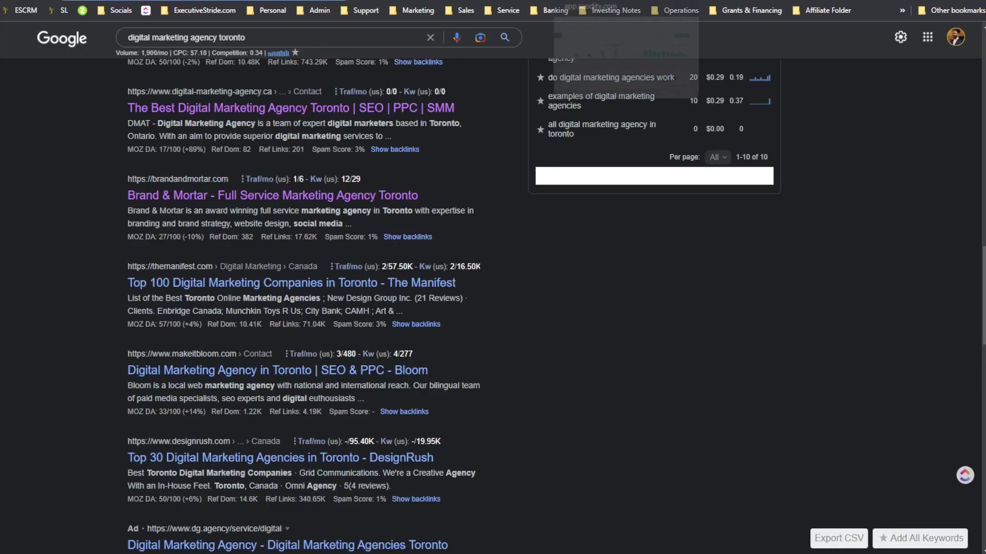
click(491, 2)
click(125, 180)
text(https://www.digital-marketing-agency.ca/)
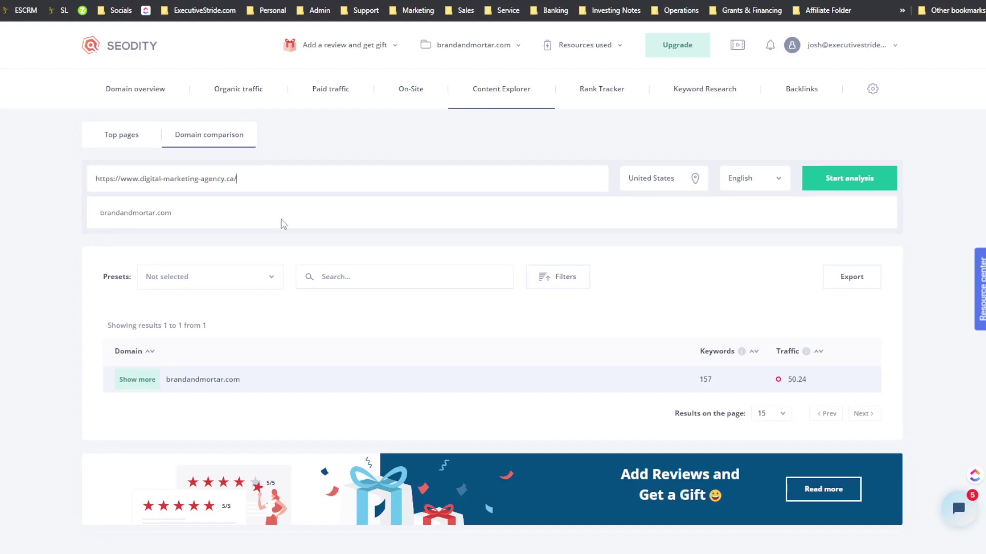
click(696, 179)
text(c)
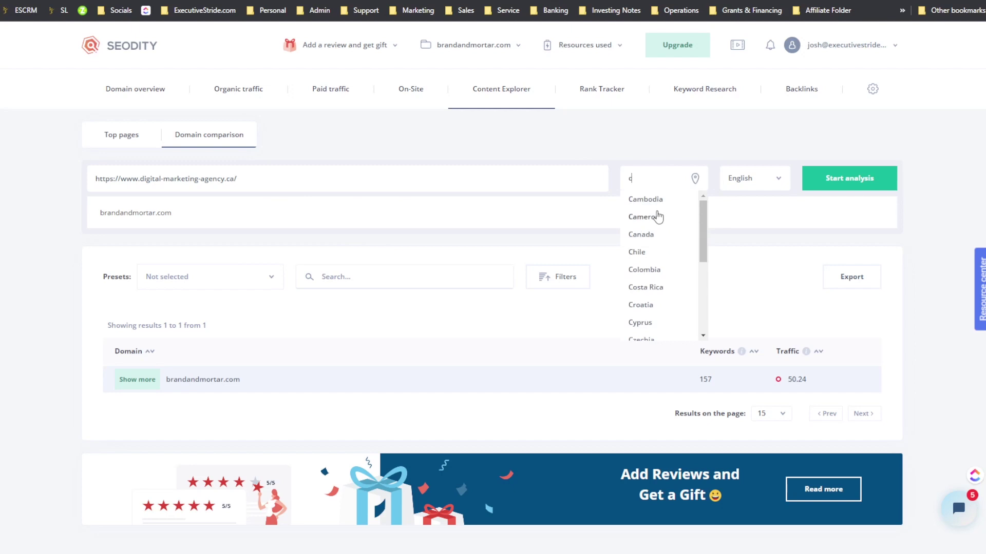
click(645, 235)
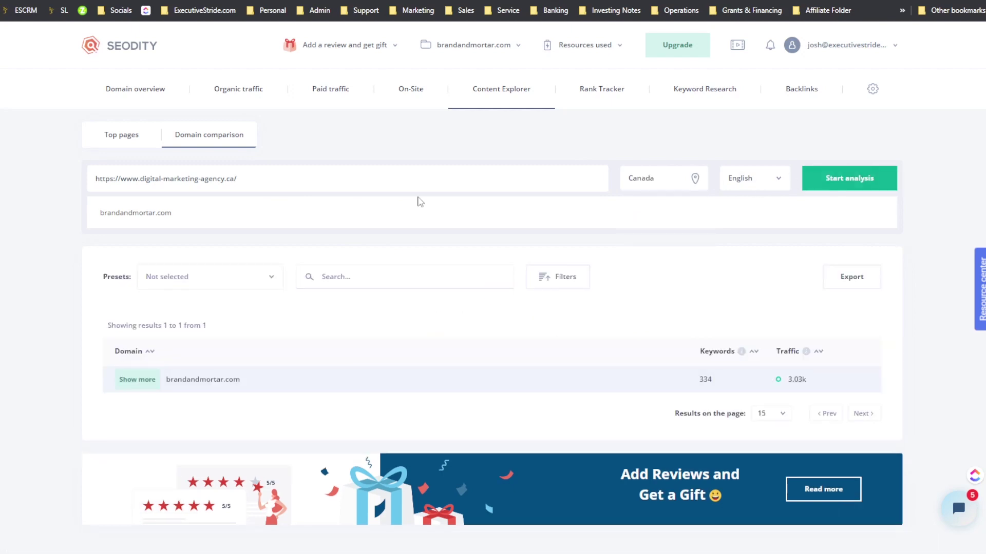
click(847, 183)
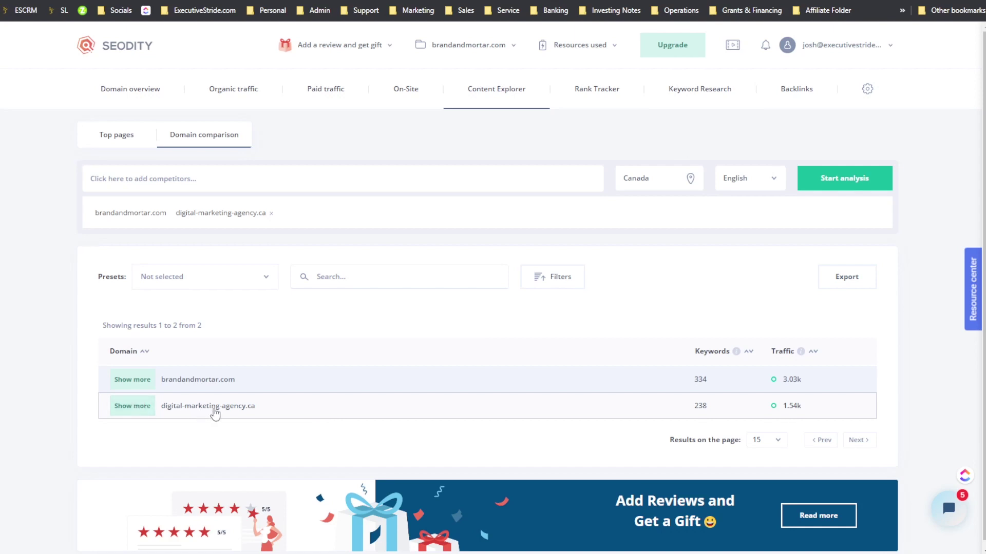
Step: Examine the organic keyword details of digital-marketing-agency.ca and brandandmortar.com, and check the paid traffic of brandandmortar.com
click(238, 406)
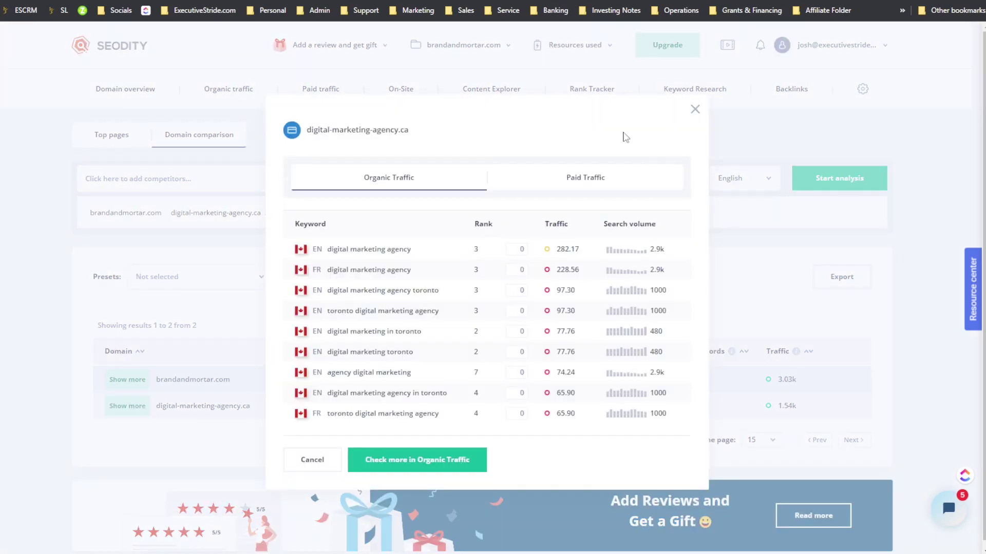
click(694, 110)
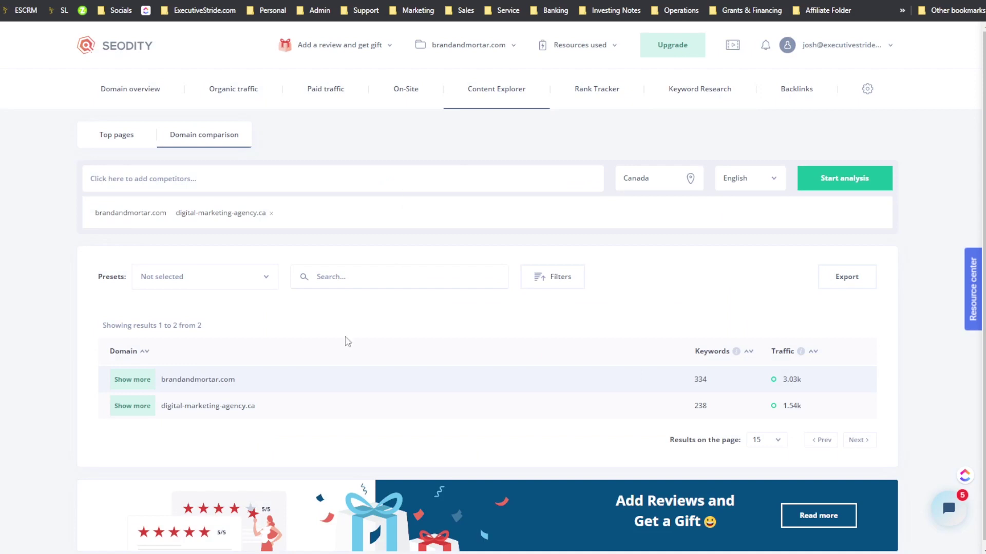
click(174, 380)
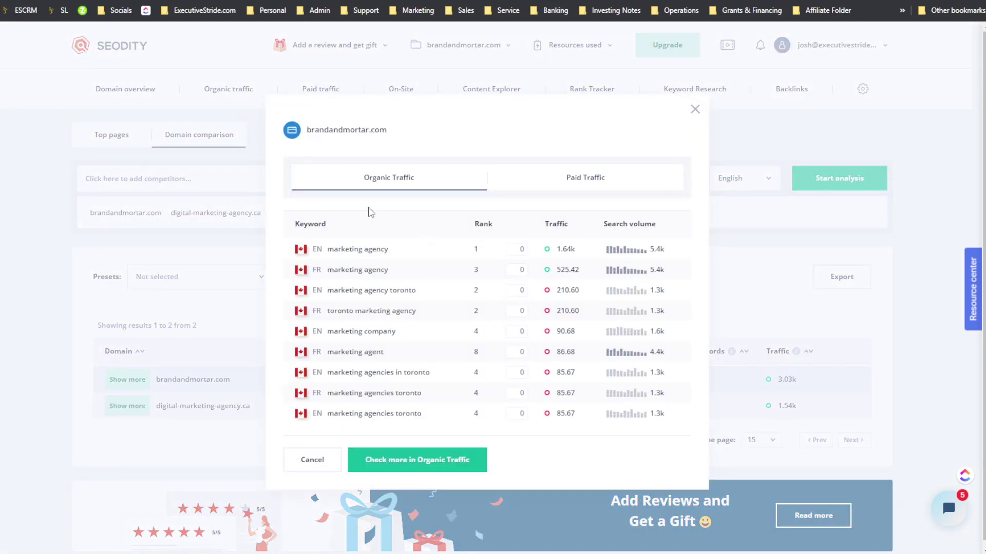
scroll(452, 294, down, 1)
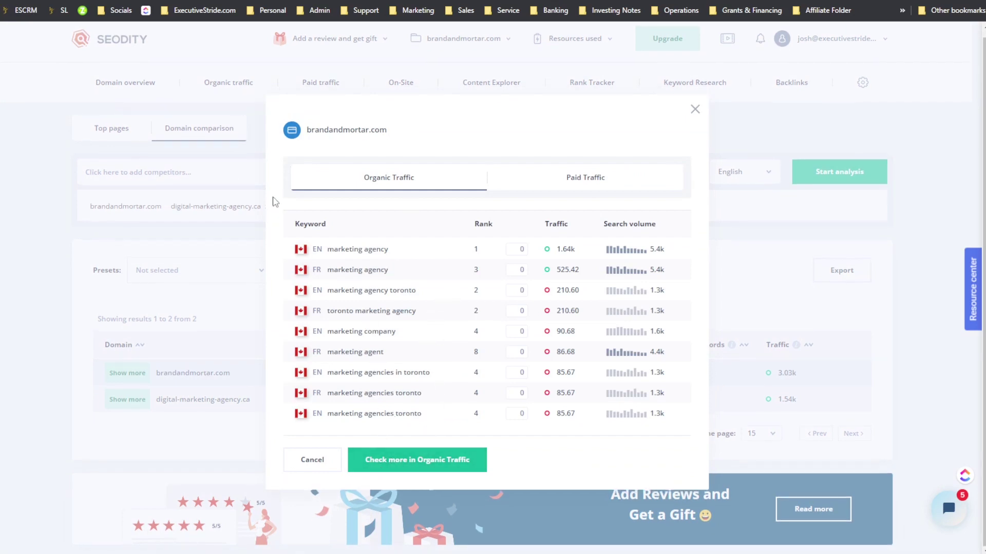
scroll(448, 175, up, 1)
click(542, 181)
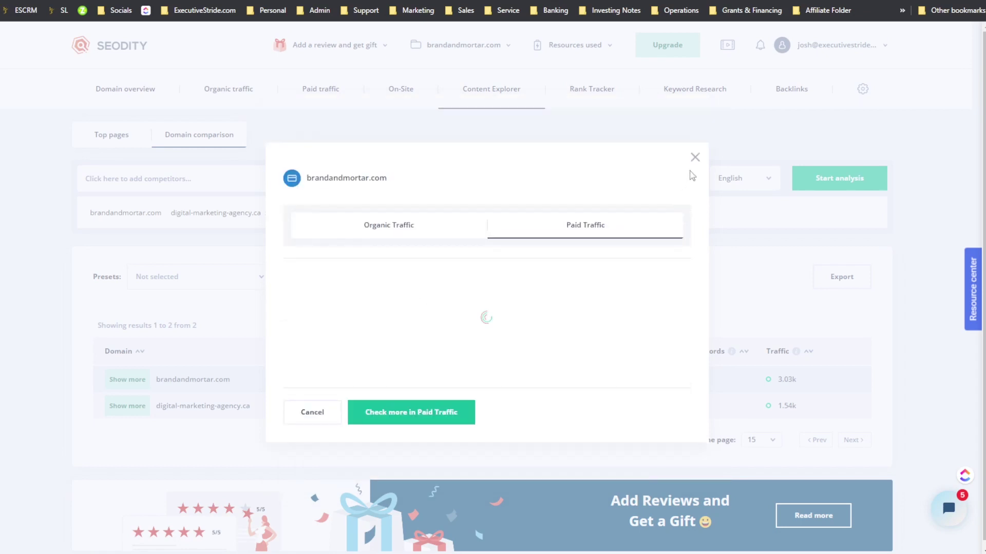
click(695, 139)
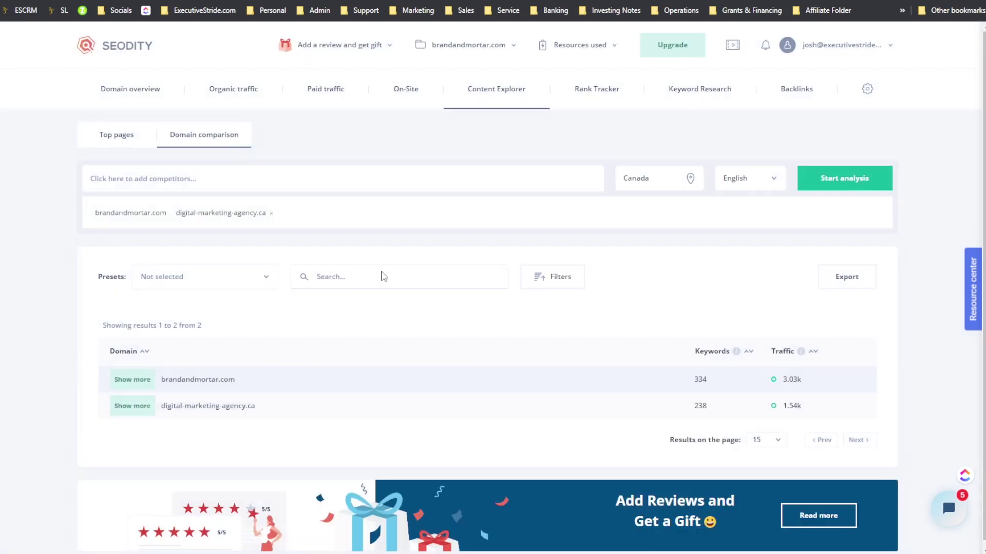
click(140, 411)
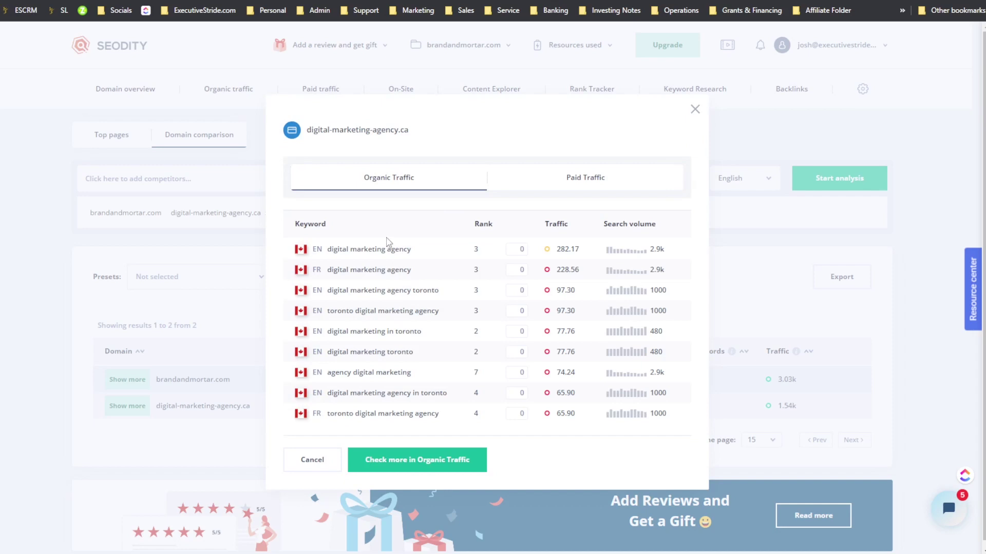
click(696, 109)
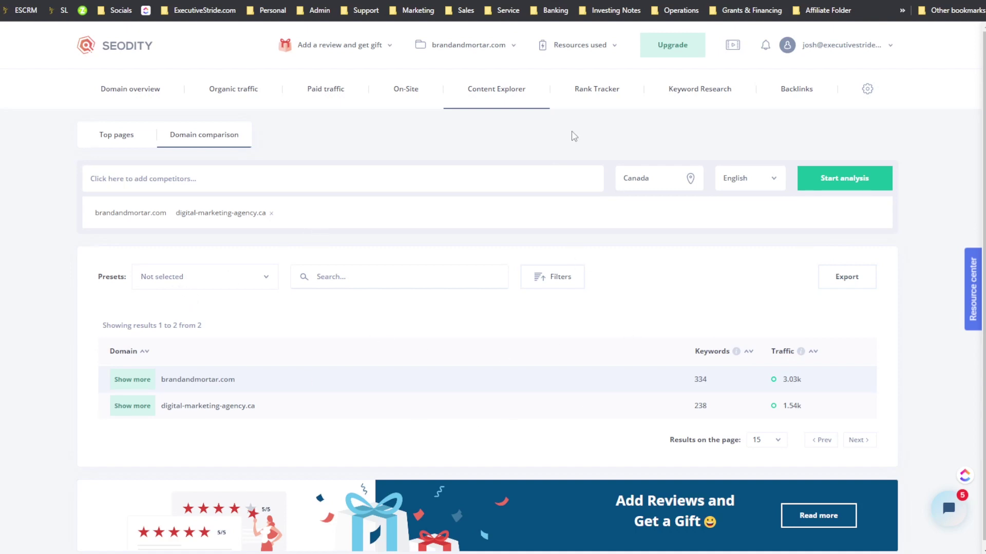
Step: Switch to LongTailPro's Keyword Research for the Brand and Mortar project and look through its keyword table and advanced options
click(598, 108)
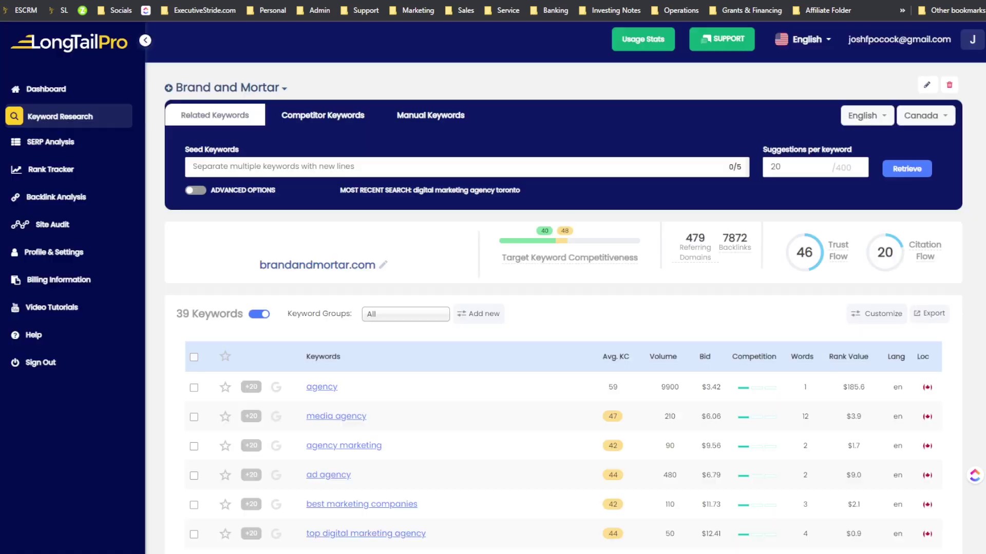
scroll(627, 304, down, 8)
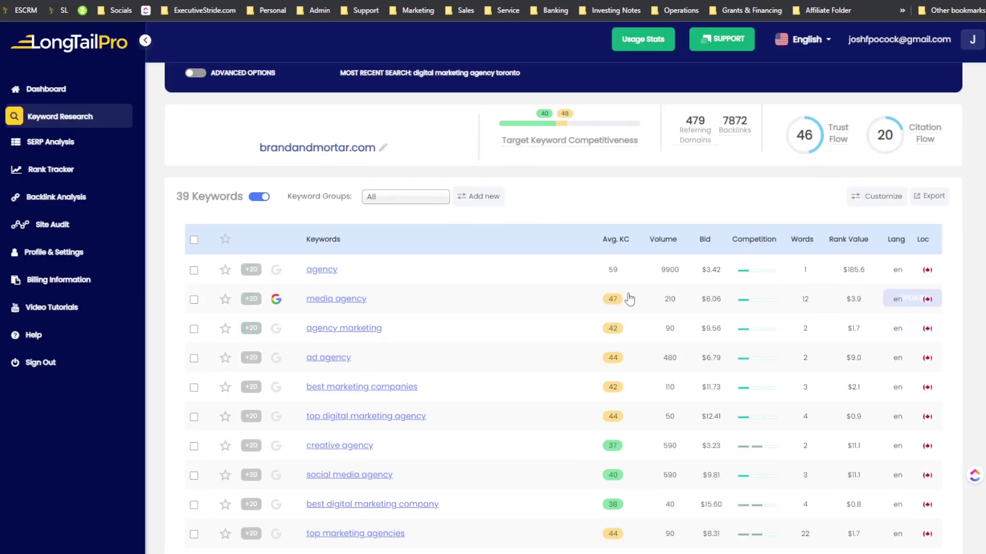
scroll(871, 241, up, 6)
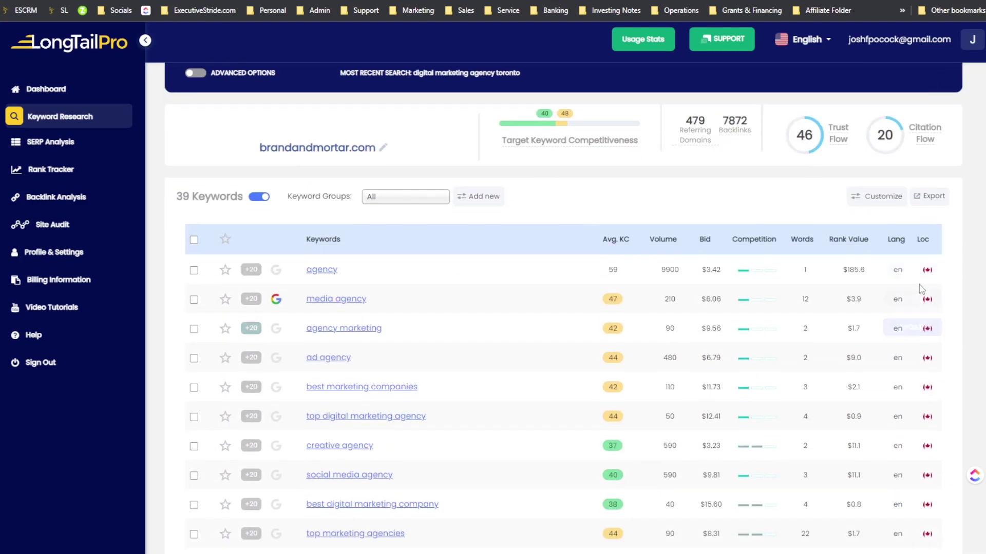
scroll(590, 226, down, 12)
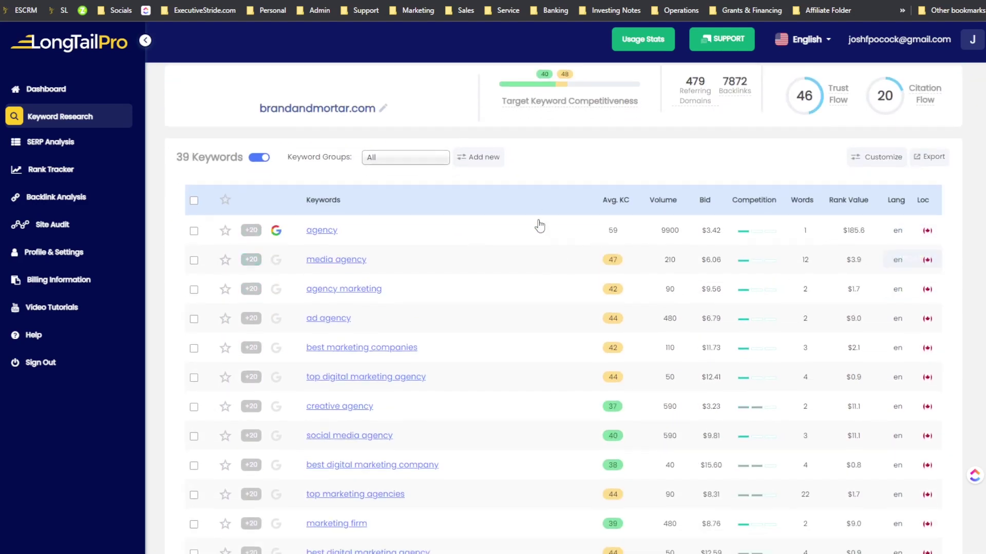
scroll(646, 271, up, 10)
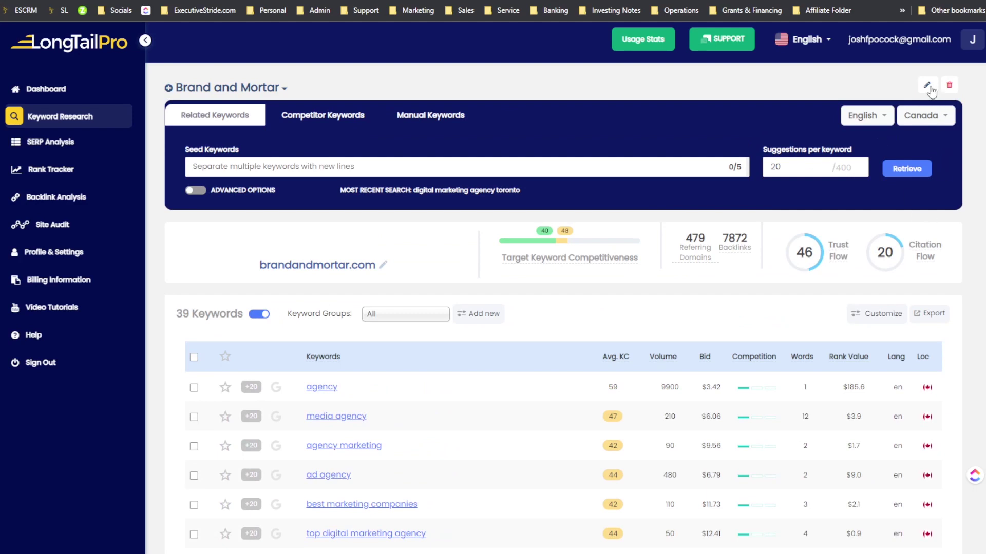
click(195, 190)
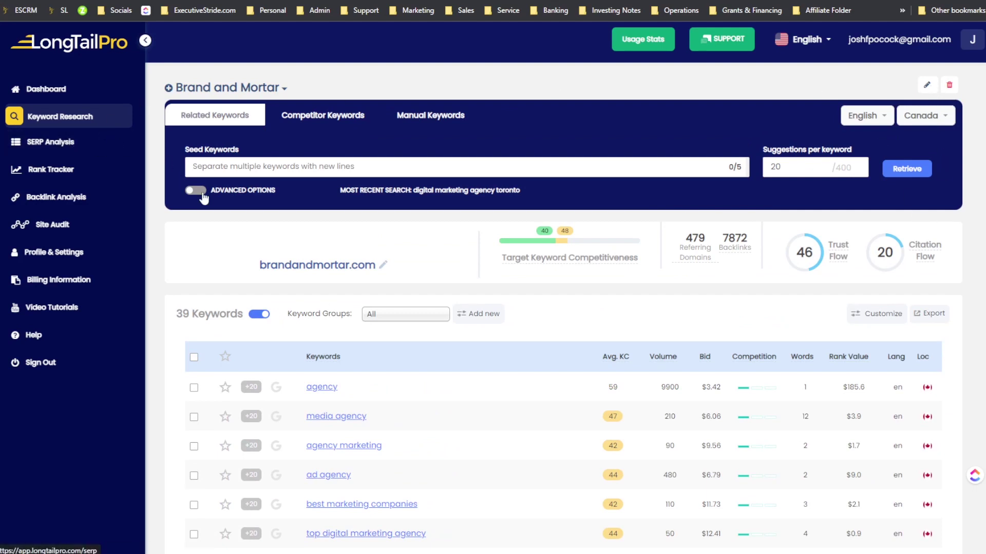
click(195, 191)
Step: Retrieve a LongTailPro SERP Analysis for the Google query "digital marketing agency toronto" in English for Canada
click(106, 144)
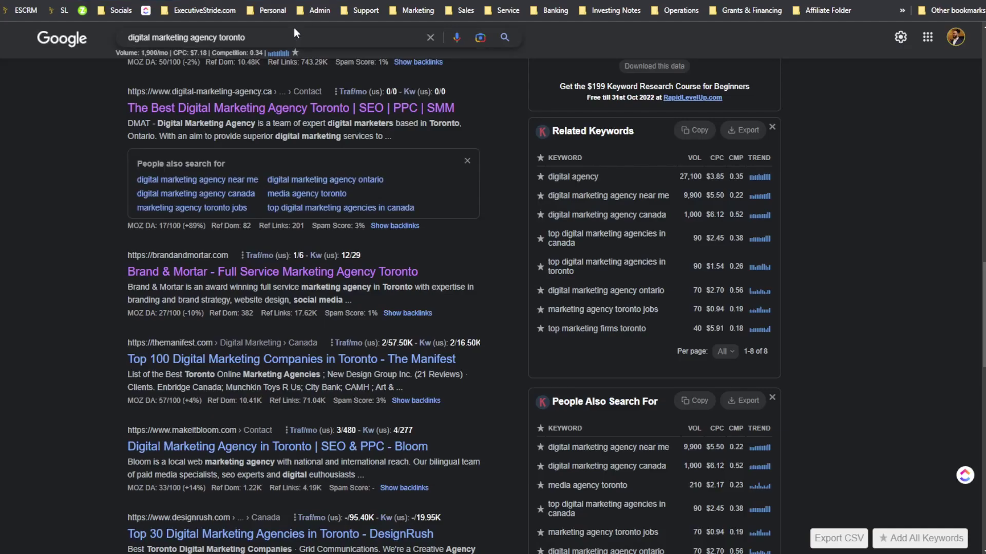
key(ctrl+a)
click(289, 41)
key(ctrl+a)
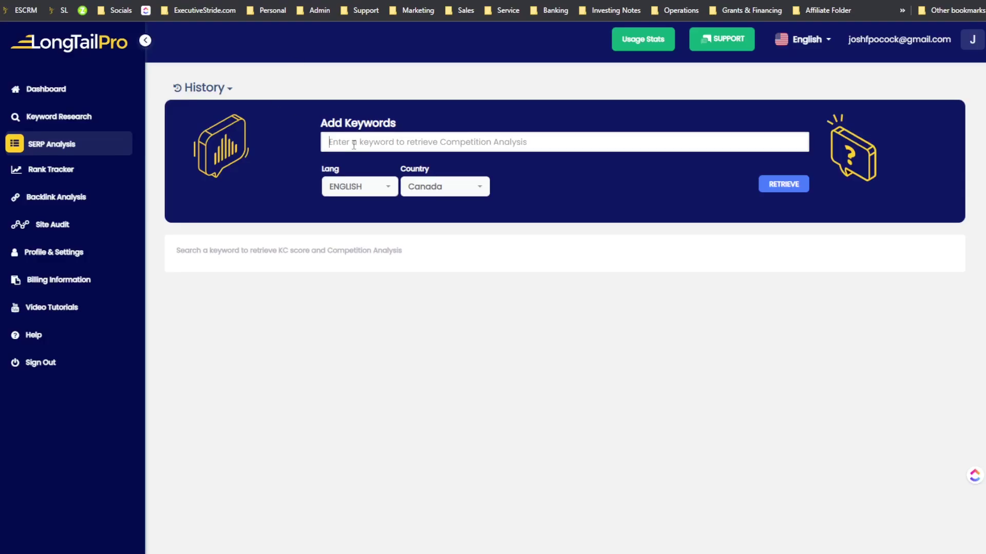
text(digital marketing agency toronto)
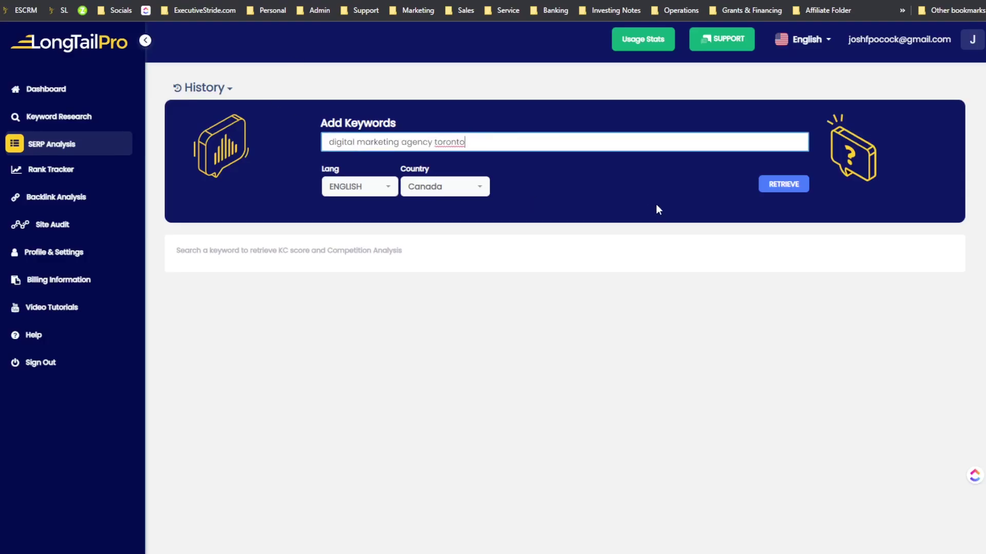
click(776, 186)
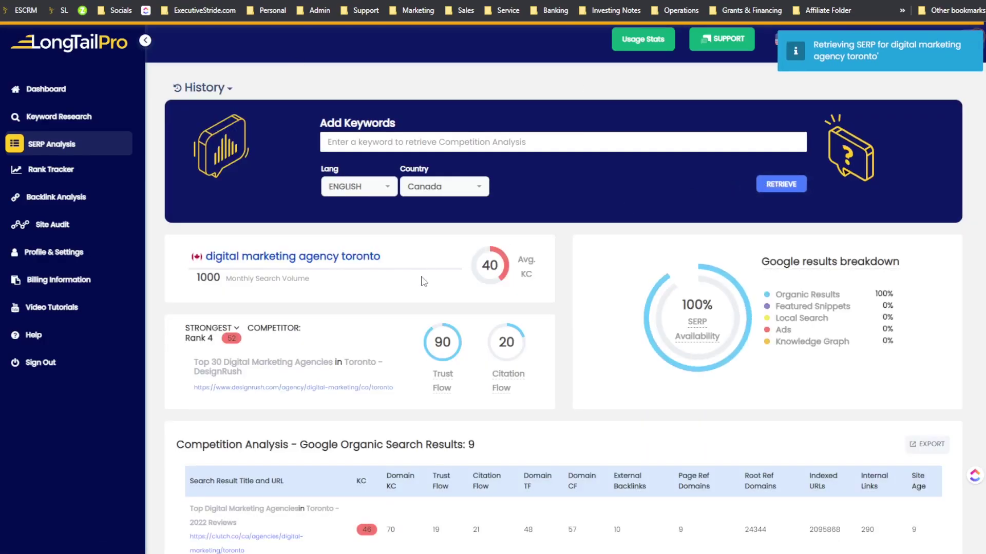
Step: Look over the SERP summary and switch the competitor card to the weakest competitor and back to the strongest
scroll(424, 281, down, 4)
scroll(366, 385, up, 4)
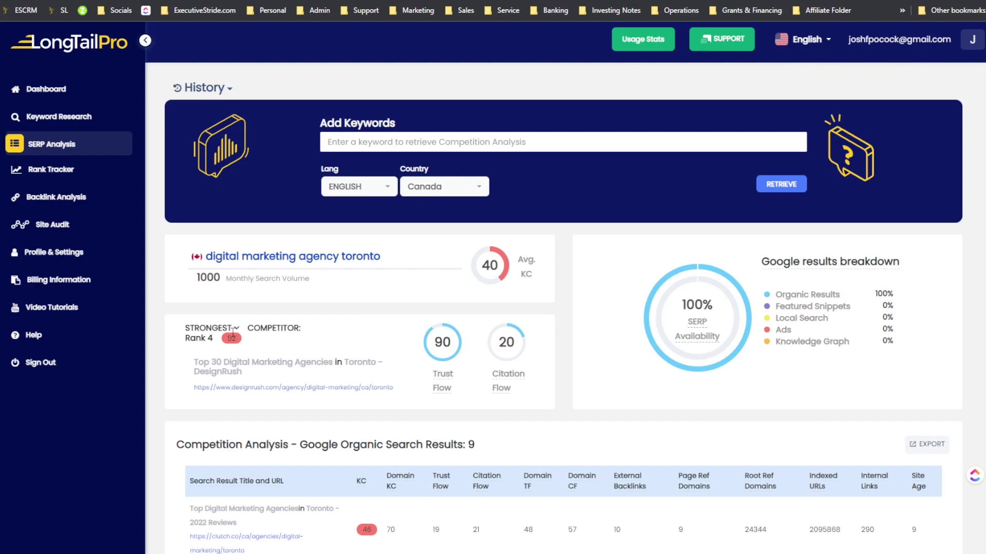
scroll(238, 325, down, 2)
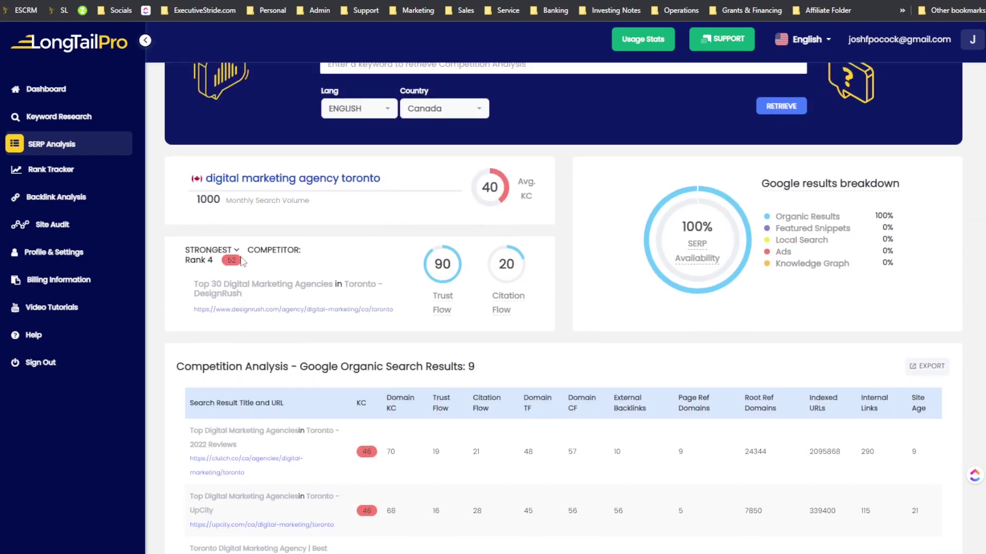
drag(211, 250, 228, 250)
click(226, 250)
click(238, 252)
click(229, 274)
click(224, 250)
click(238, 270)
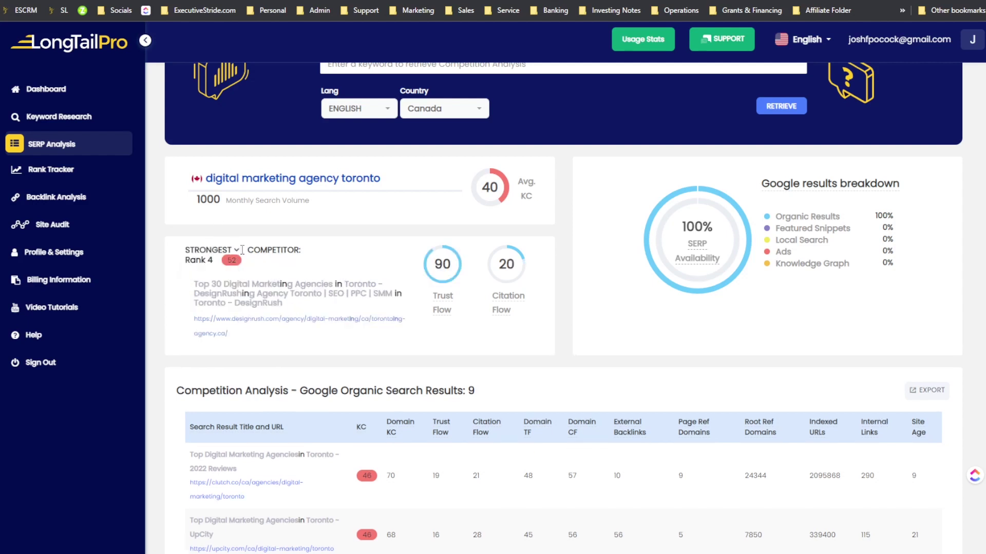
Step: Review the strongest competitor's entry, DesignRush, and display the weakest competitor in its place
scroll(382, 275, down, 2)
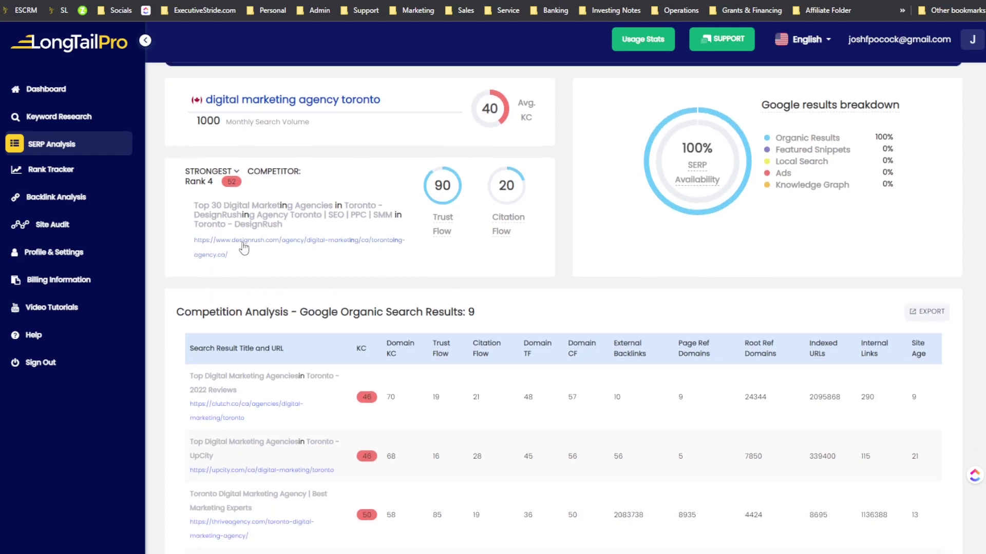
drag(181, 217, 277, 205)
click(277, 205)
click(234, 172)
click(227, 193)
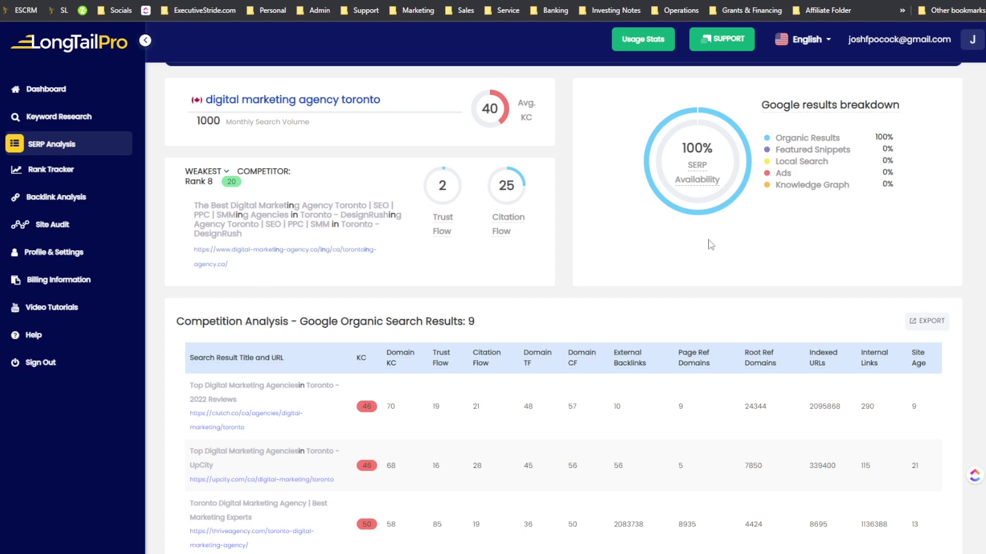
Step: Compare the KC scores of the weakest and strongest competitors, leaving the card on the weakest one
scroll(710, 244, up, 2)
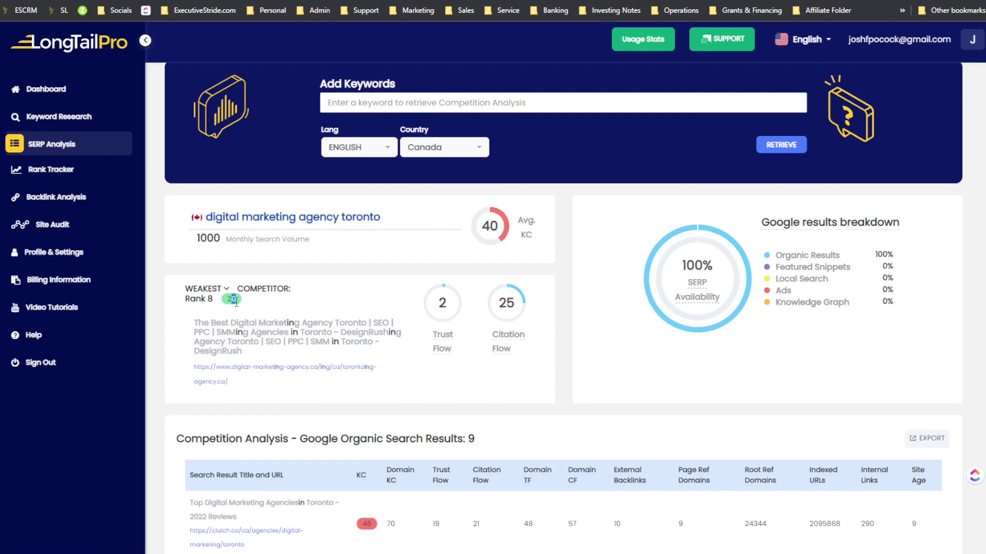
drag(230, 301, 238, 305)
click(226, 289)
click(215, 308)
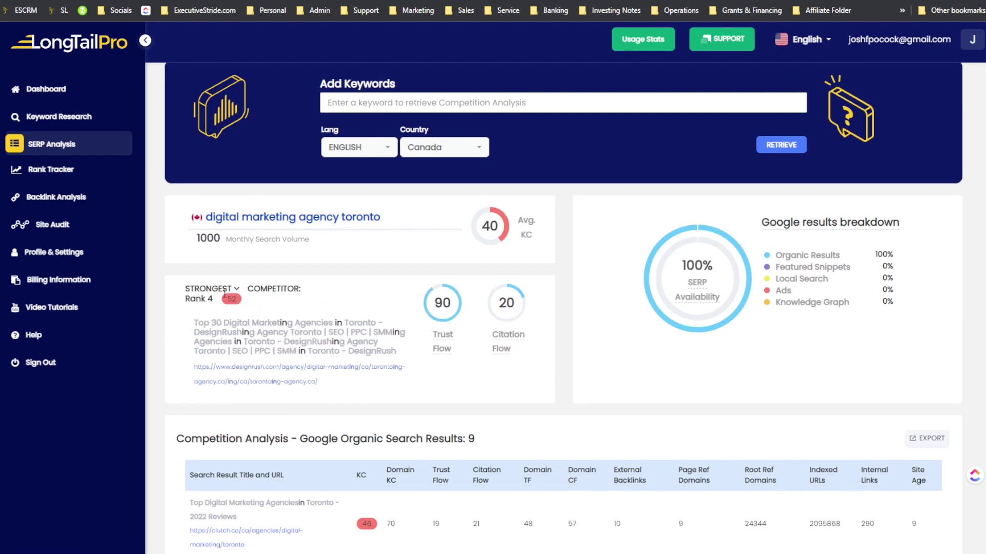
drag(230, 296, 244, 300)
click(236, 290)
click(221, 309)
Step: Open the weakest competitor's link, close that page again, and look through the Competition Analysis table of Google organic results
scroll(238, 308, down, 4)
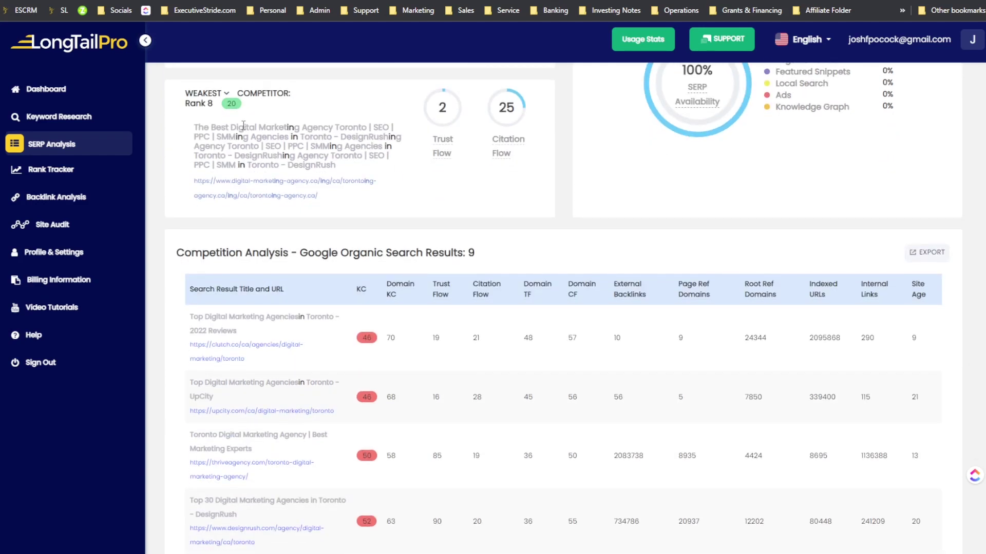
drag(227, 103, 240, 112)
triple_click(236, 103)
scroll(302, 137, down, 1)
click(298, 140)
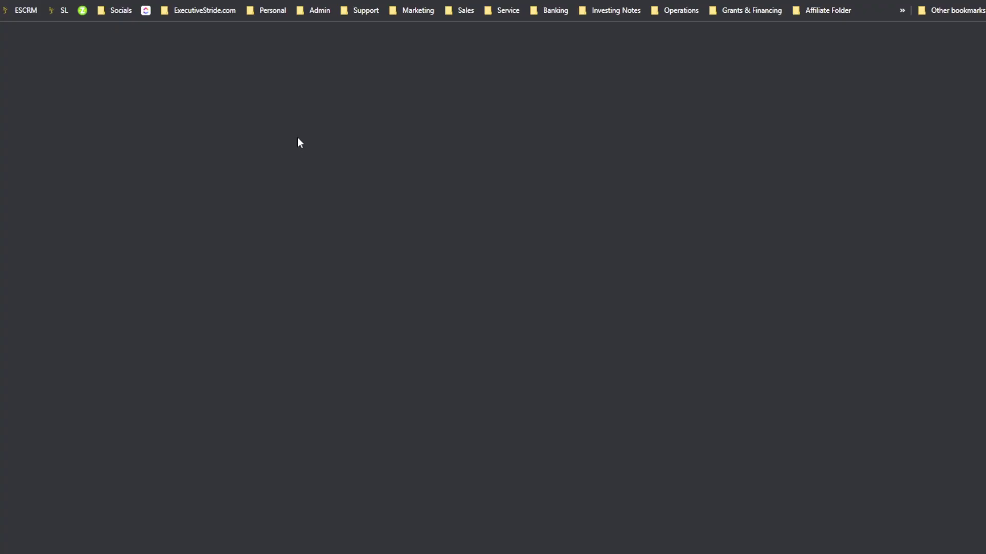
key(ctrl+w)
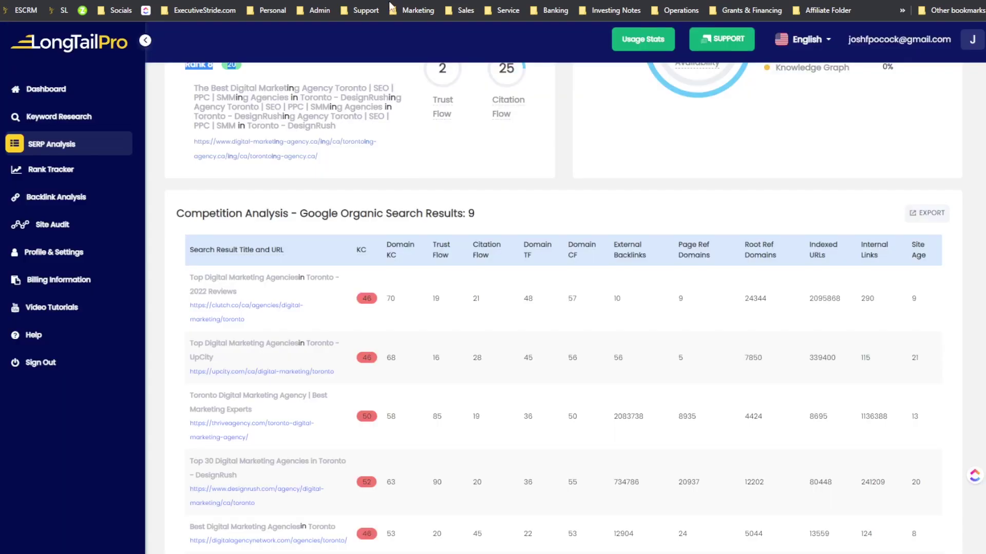
scroll(318, 280, down, 3)
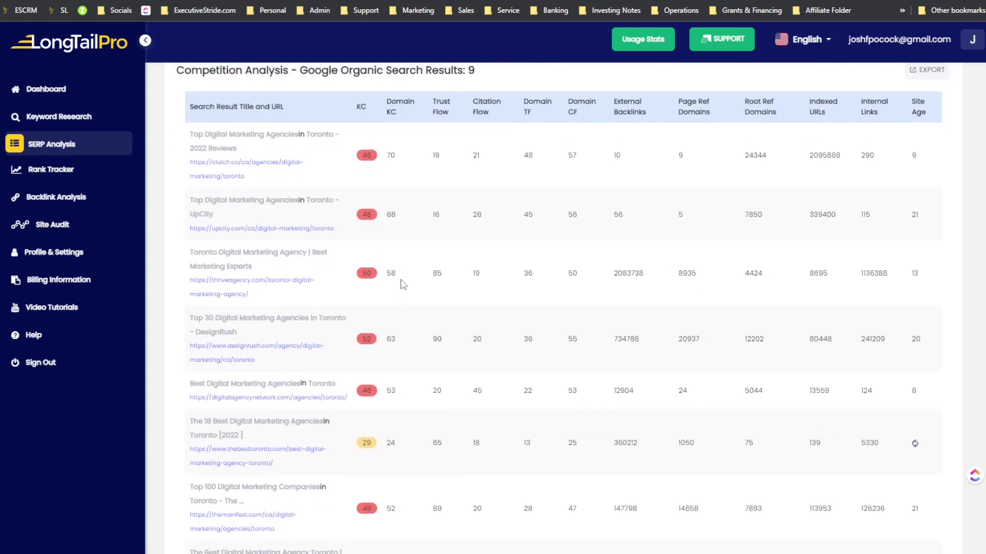
Step: Look over the Competition Analysis table of Google organic results, including the meaning of its Site Age column
scroll(390, 280, up, 2)
drag(279, 168, 476, 164)
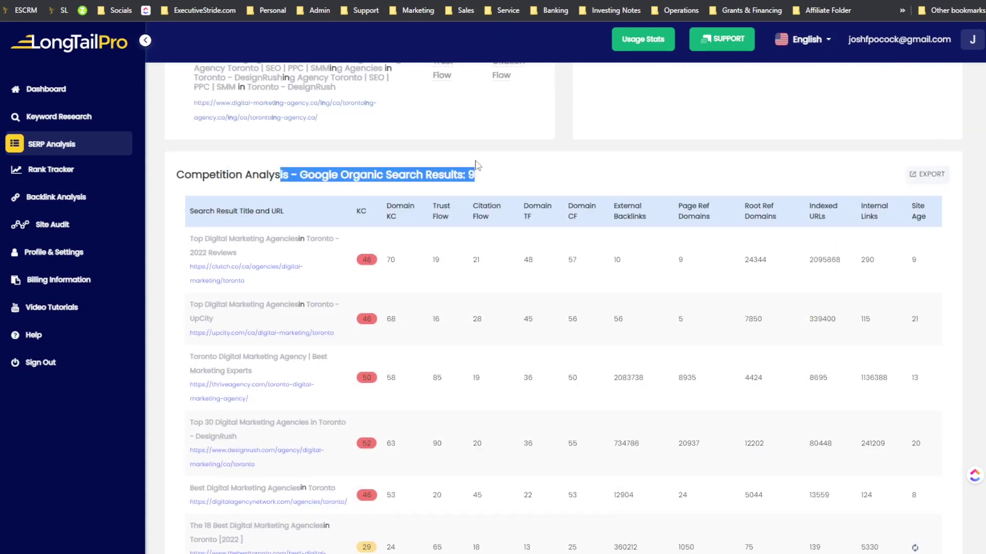
click(478, 166)
scroll(488, 187, down, 5)
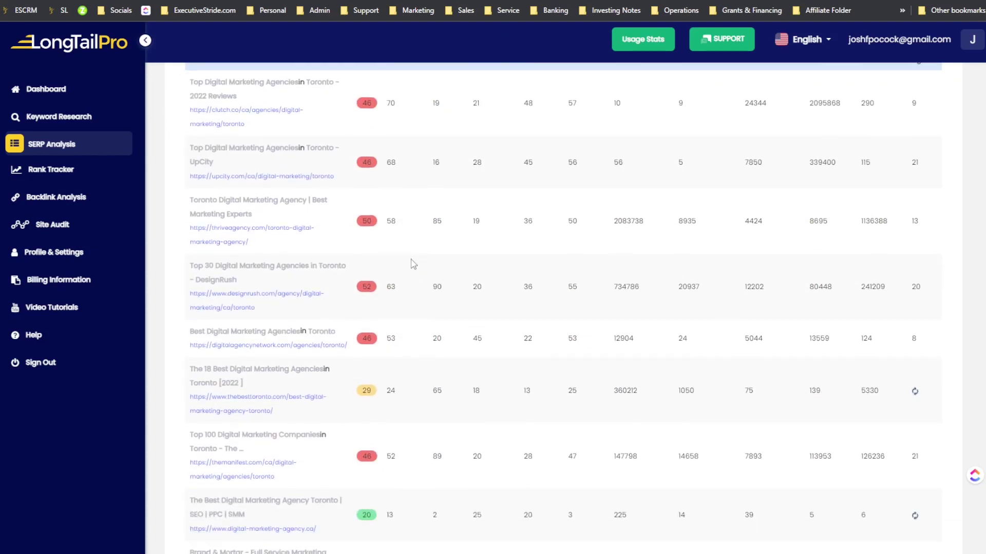
scroll(442, 334, up, 7)
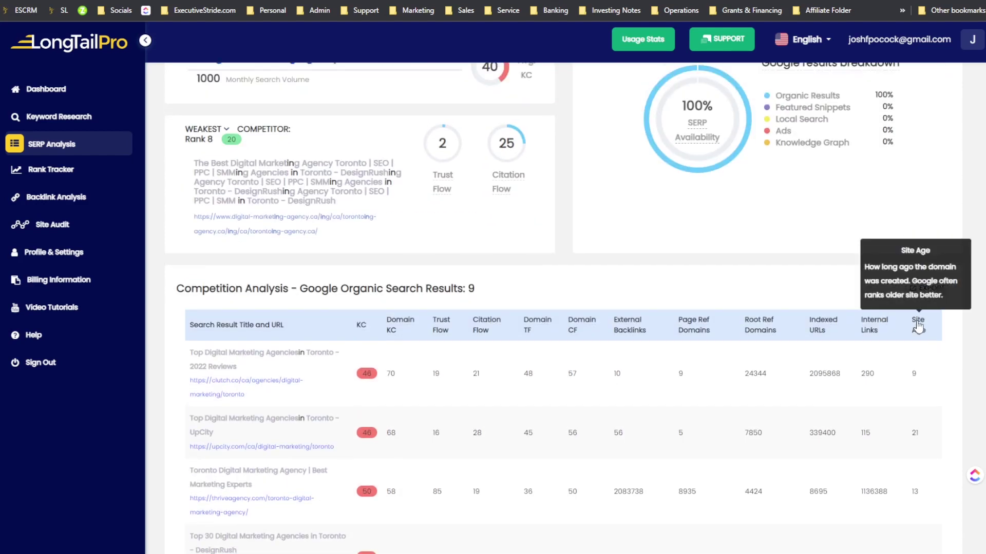
scroll(898, 287, up, 4)
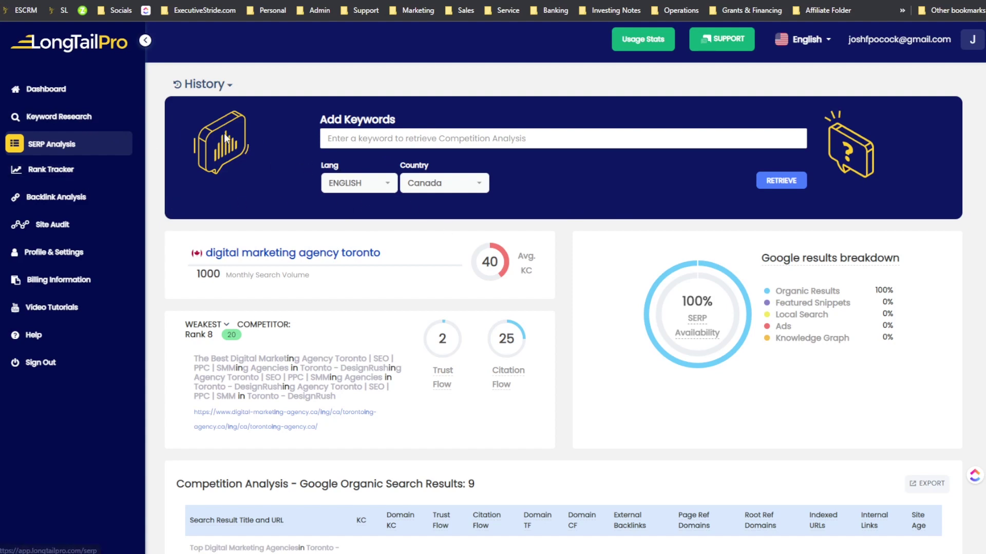
Step: Glance at Seodity's Rank Tracker for brandandmortar.com and open the Rank Tracker in LongTailPro
click(83, 203)
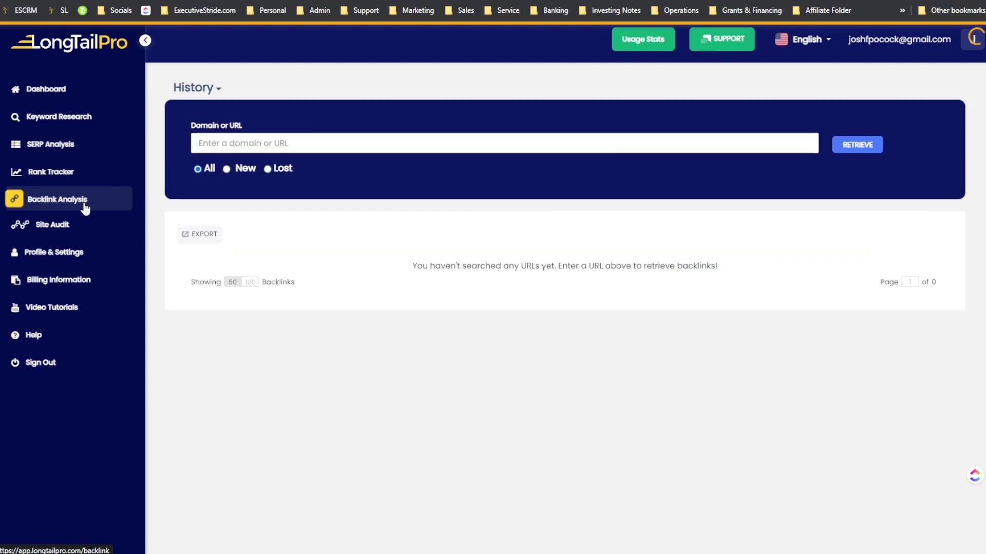
click(513, 1)
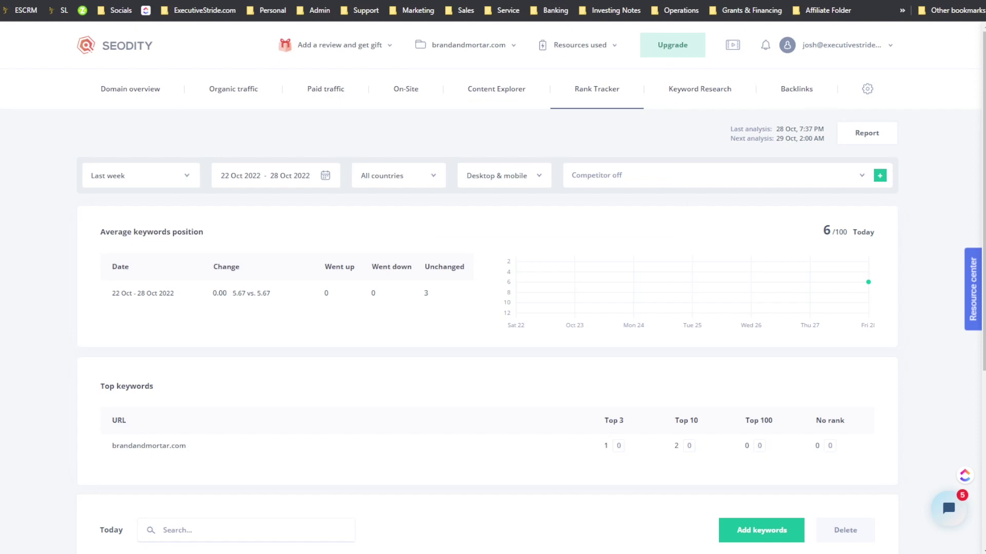
key(ctrl+shift+Tab)
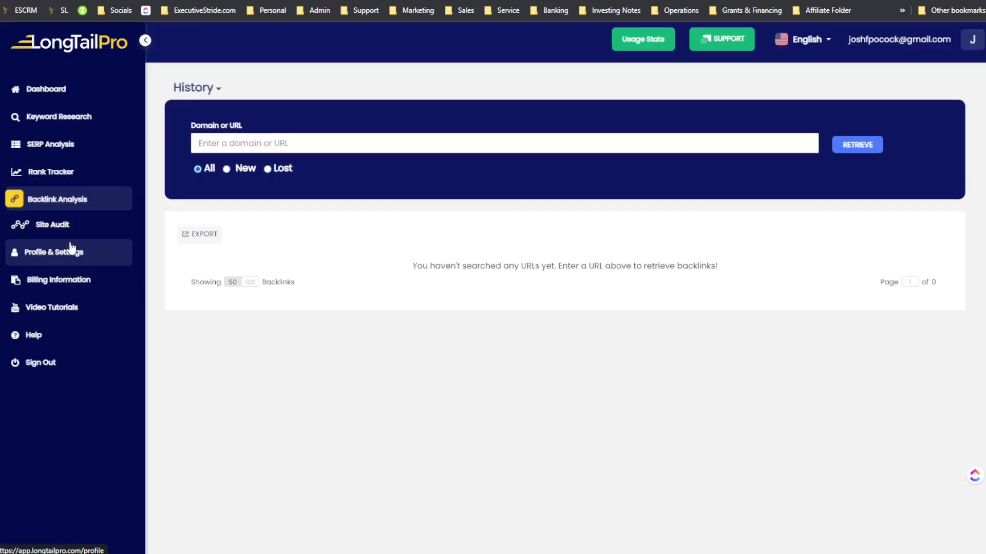
click(78, 175)
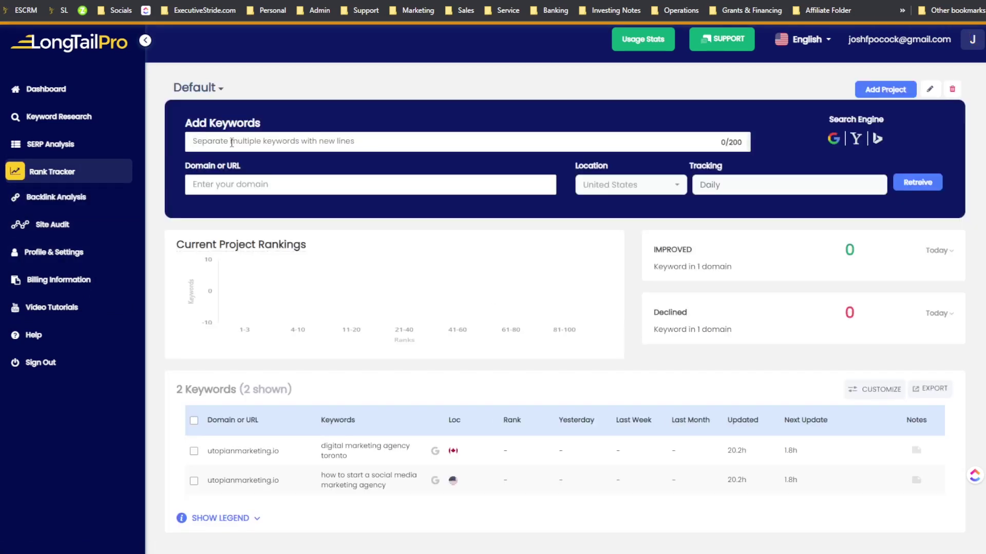
click(231, 142)
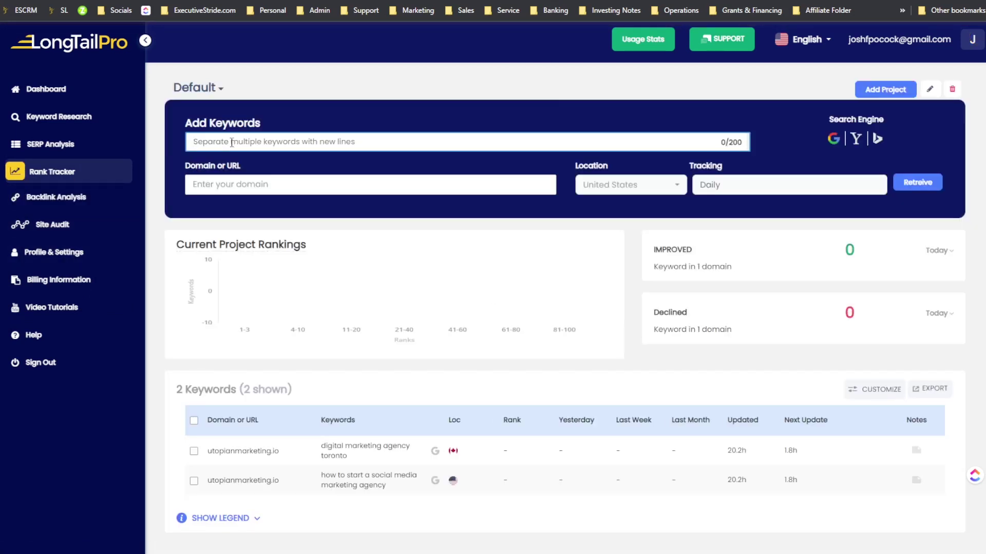
click(304, 179)
text(digital marketing agency toronto)
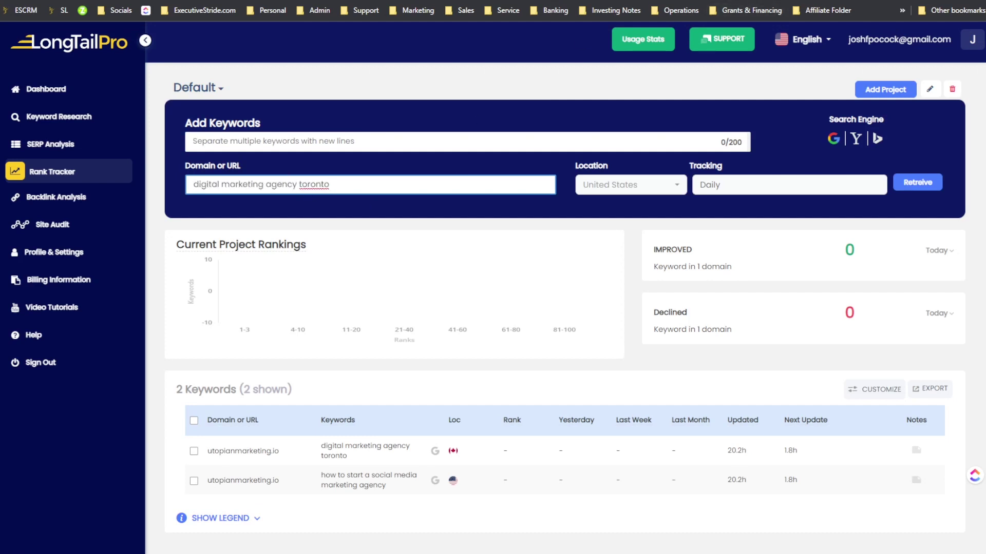
click(796, 0)
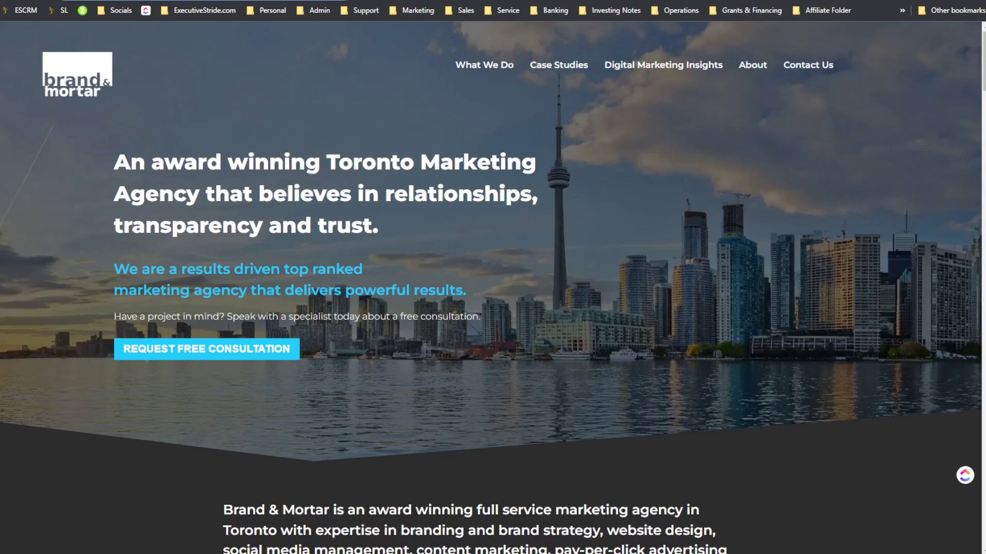
key(ctrl+shift+Tab)
click(229, 149)
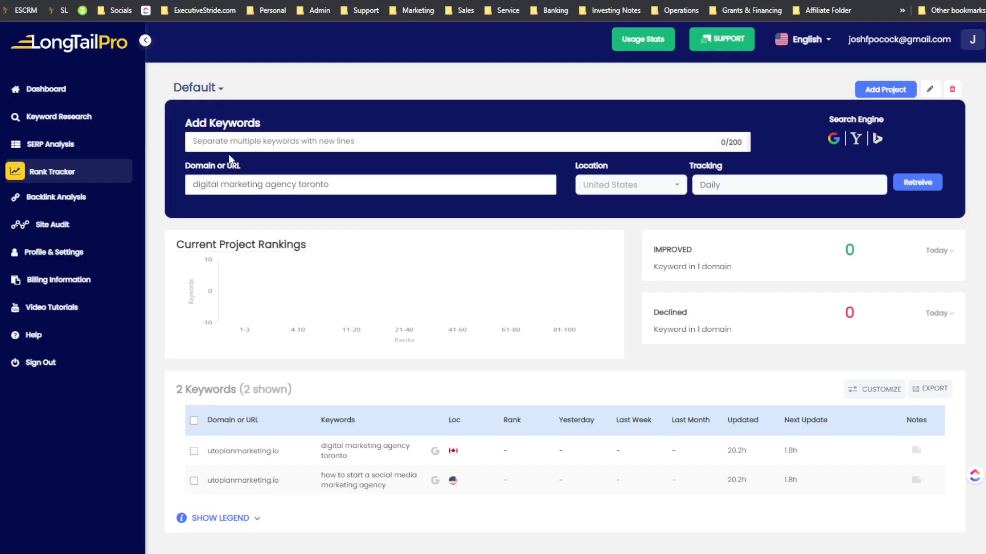
text(https://brandandmortar.com/)
Step: Check the account's usage stats for the remaining rank tracker terms and close them again
click(659, 41)
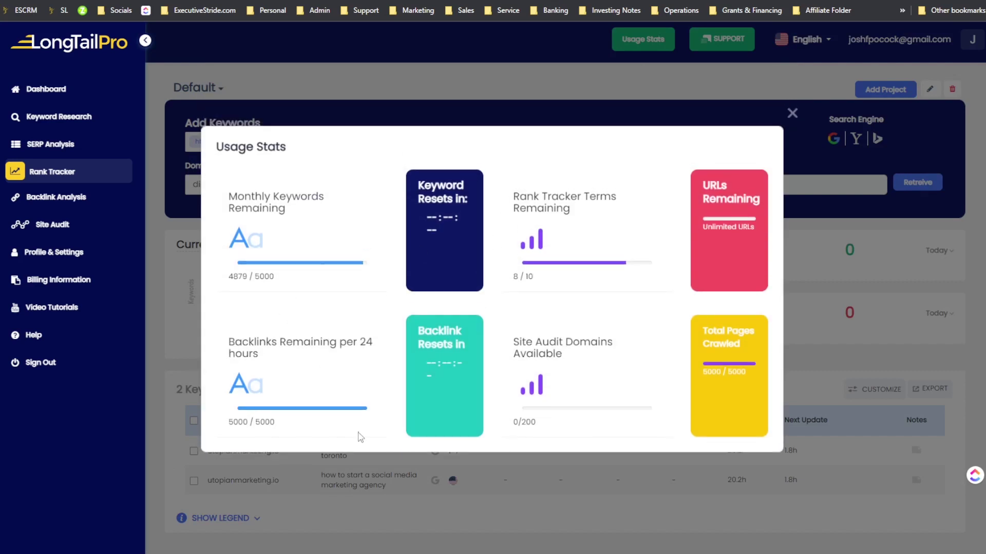
drag(584, 197, 610, 197)
click(793, 116)
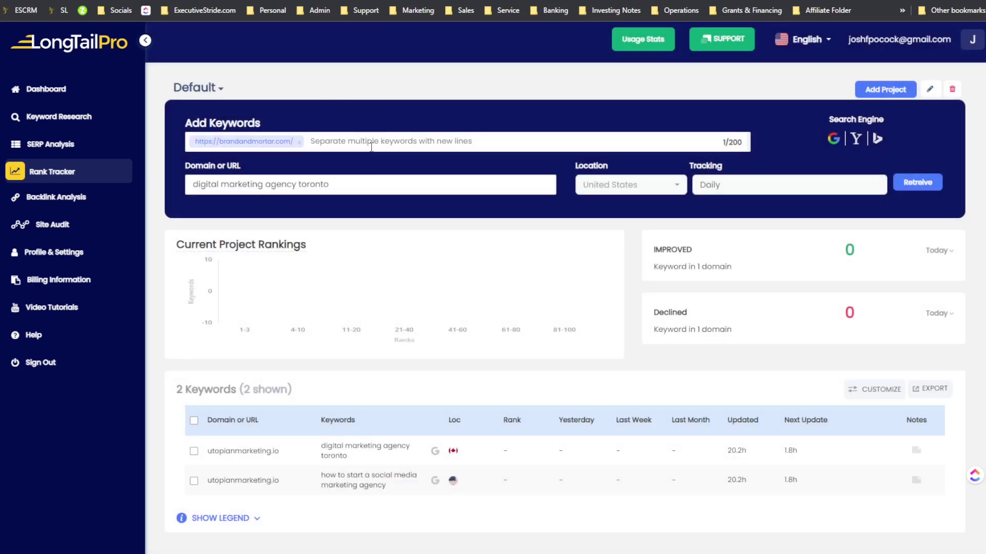
Step: Set the tracking location to Canada and check the tracking interval and the search engine choices
click(593, 186)
scroll(600, 250, up, 15)
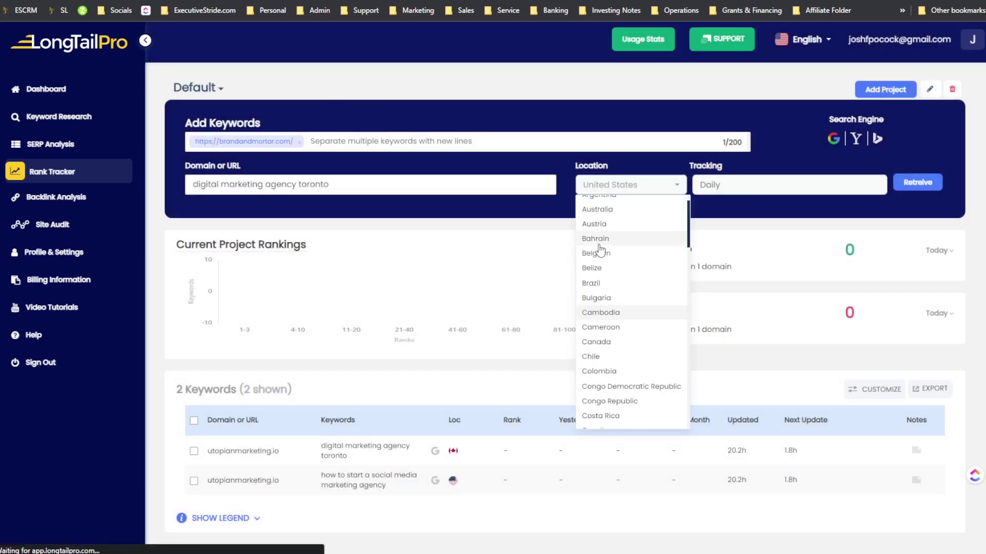
click(611, 343)
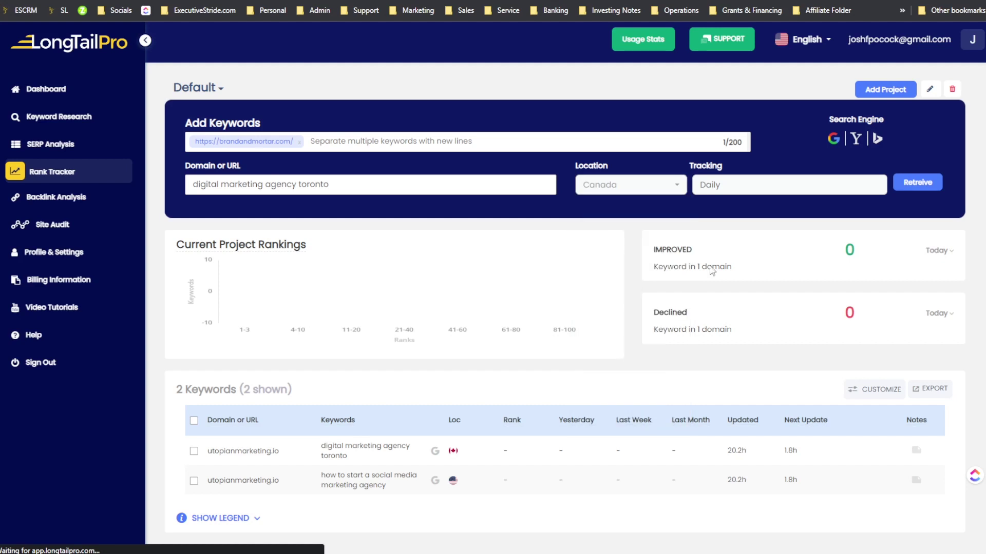
click(729, 190)
click(707, 192)
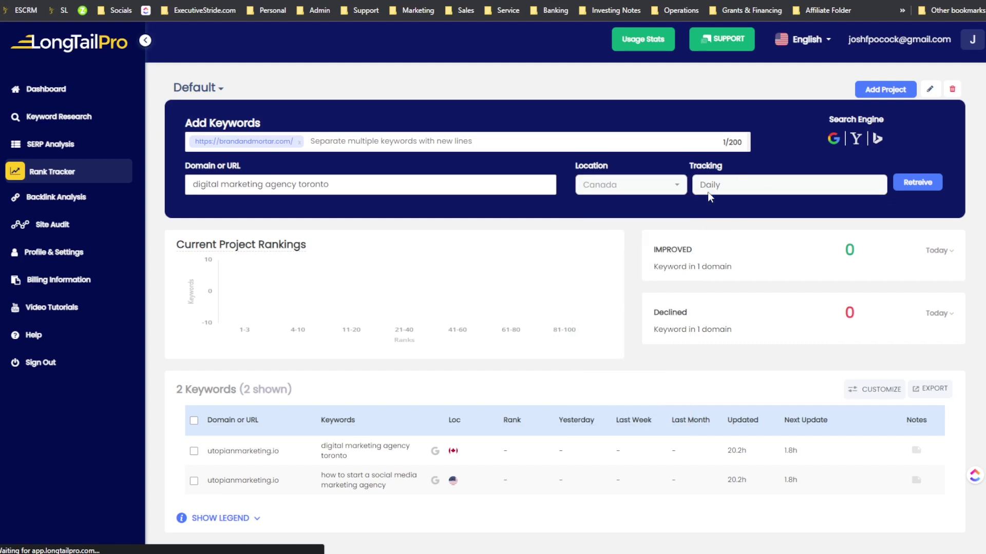
click(854, 139)
click(834, 140)
Step: View the list of rank tracking projects and try to submit the current keyword and domain entries
click(220, 88)
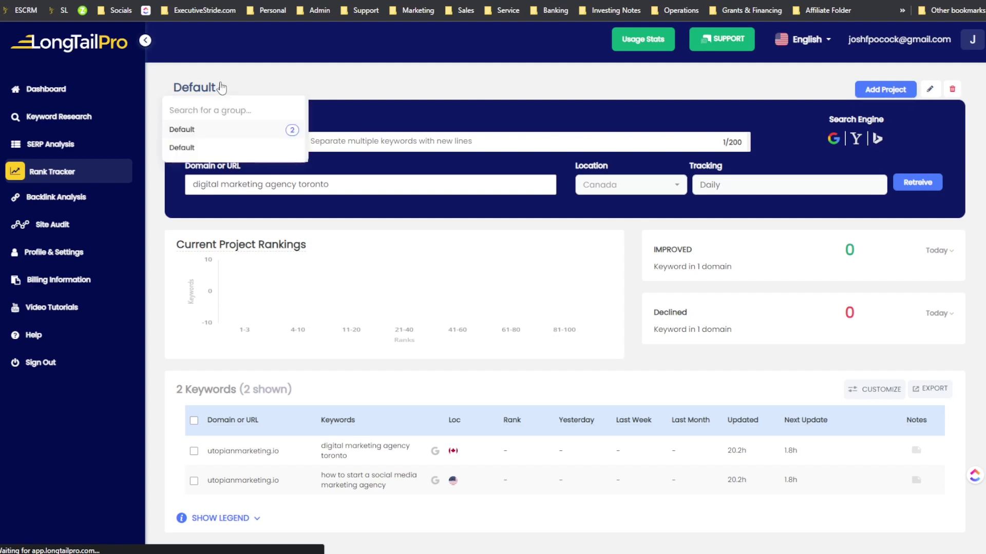
click(380, 104)
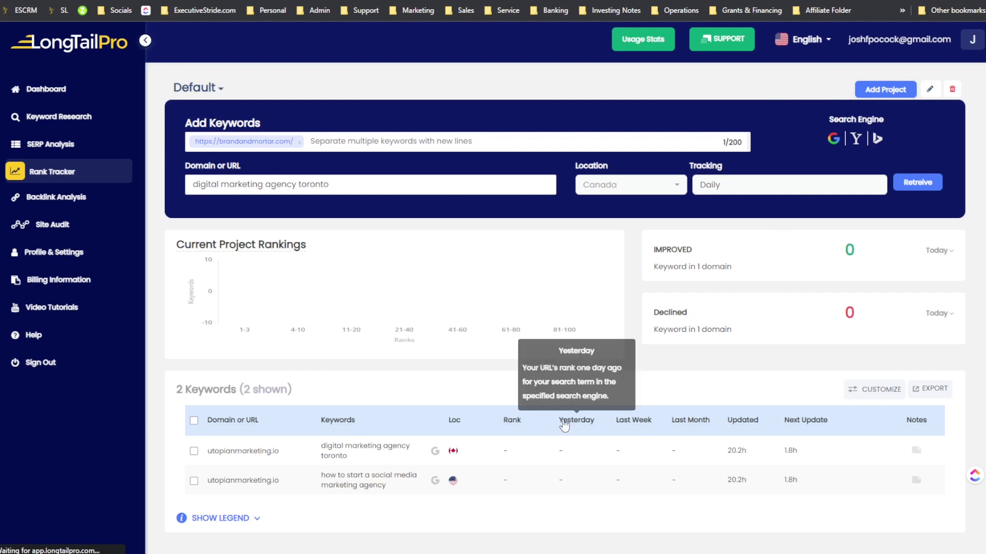
click(918, 182)
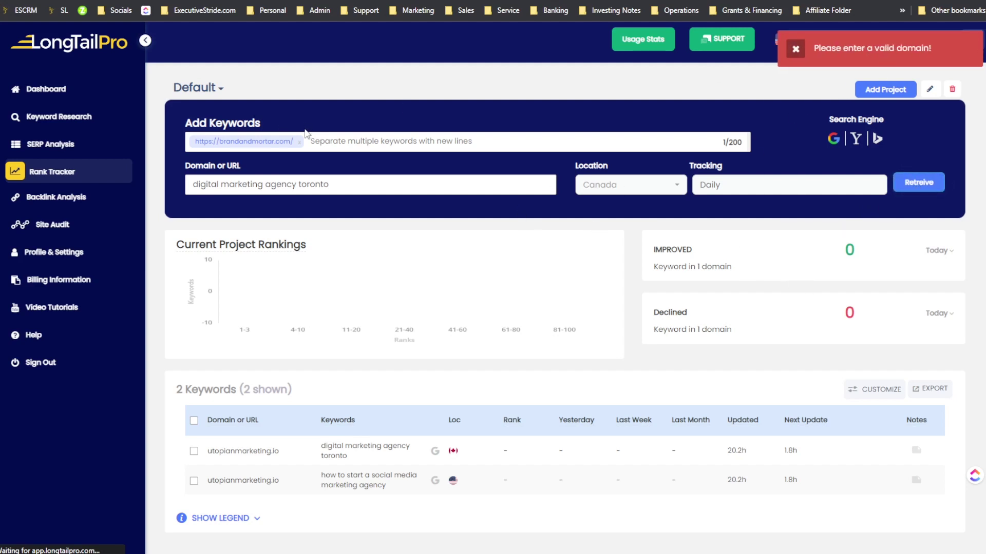
drag(294, 144, 194, 185)
drag(256, 185, 266, 143)
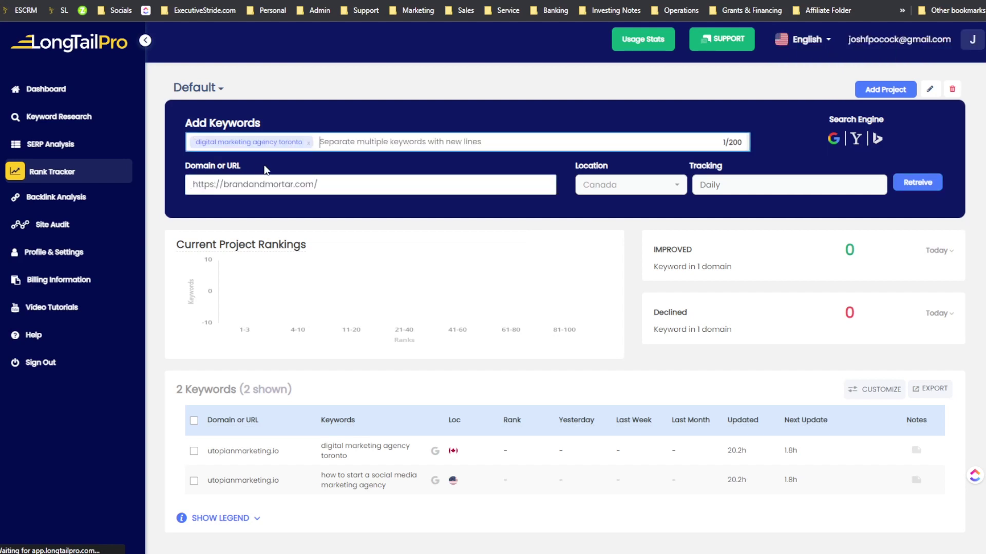
click(918, 183)
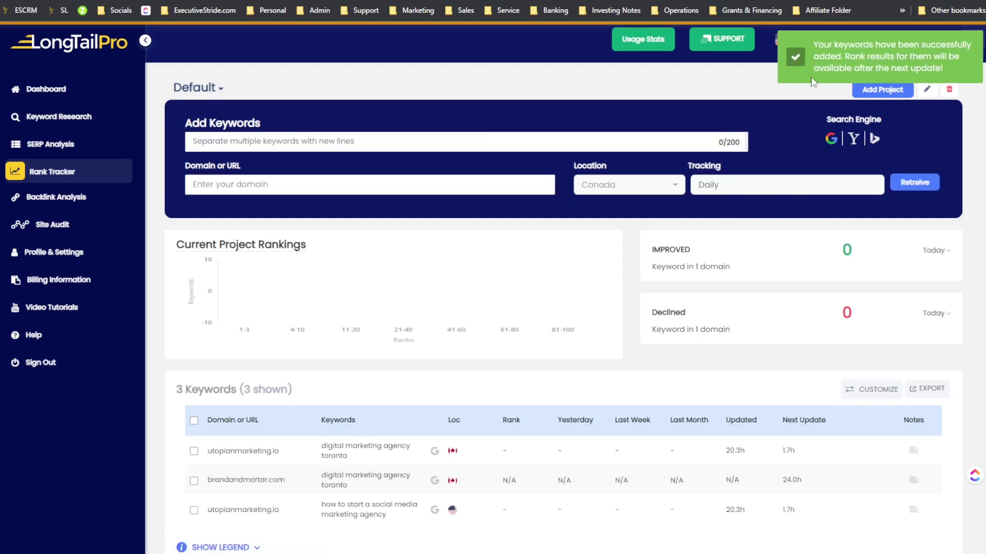
Step: Review the tracked keywords table with its legend expanded, and the Improved and Declined summaries
scroll(429, 302, down, 1)
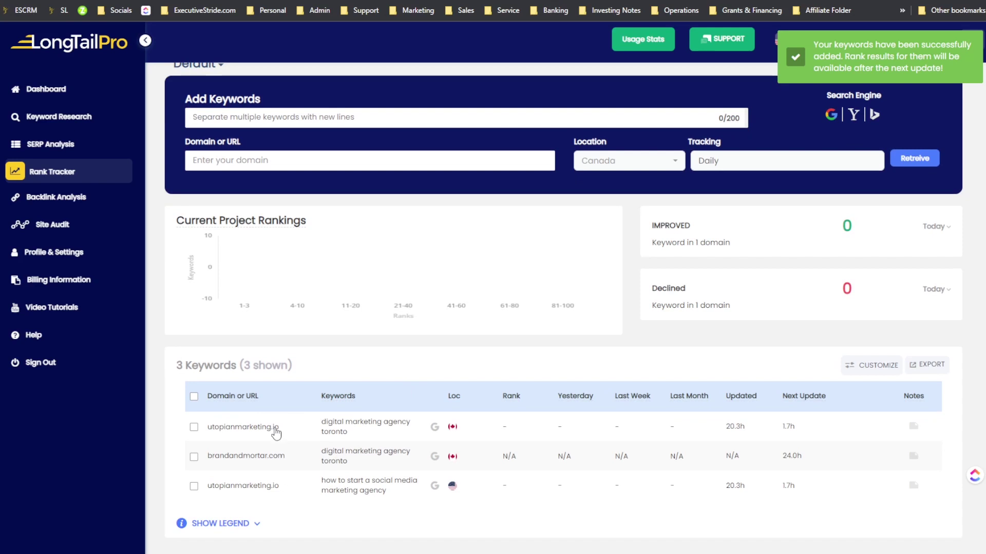
mouse_move(267, 492)
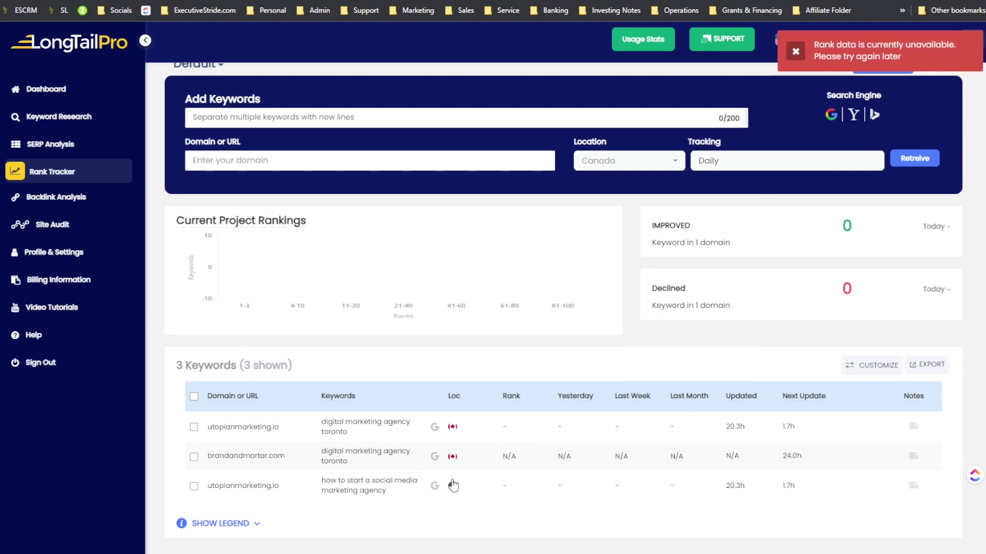
click(257, 525)
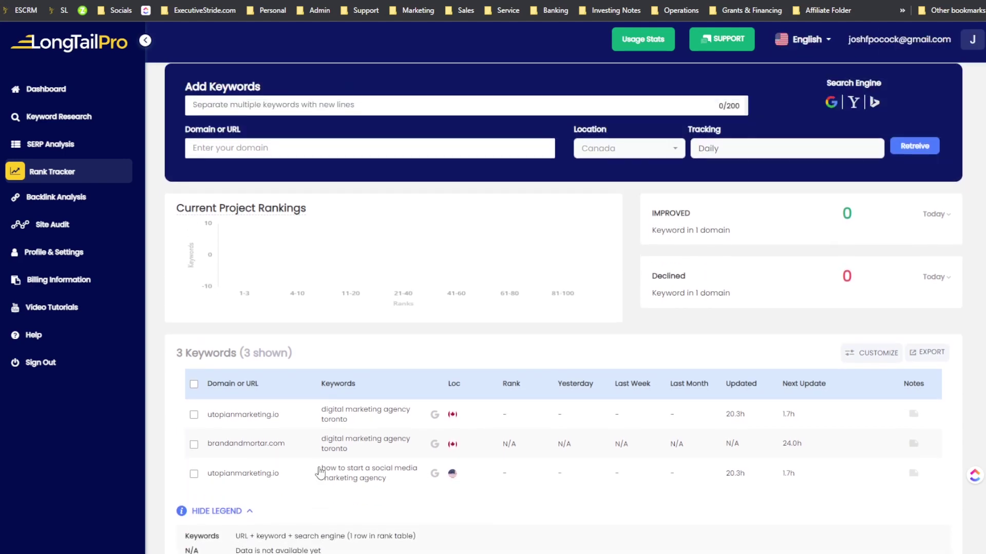
scroll(448, 477, up, 1)
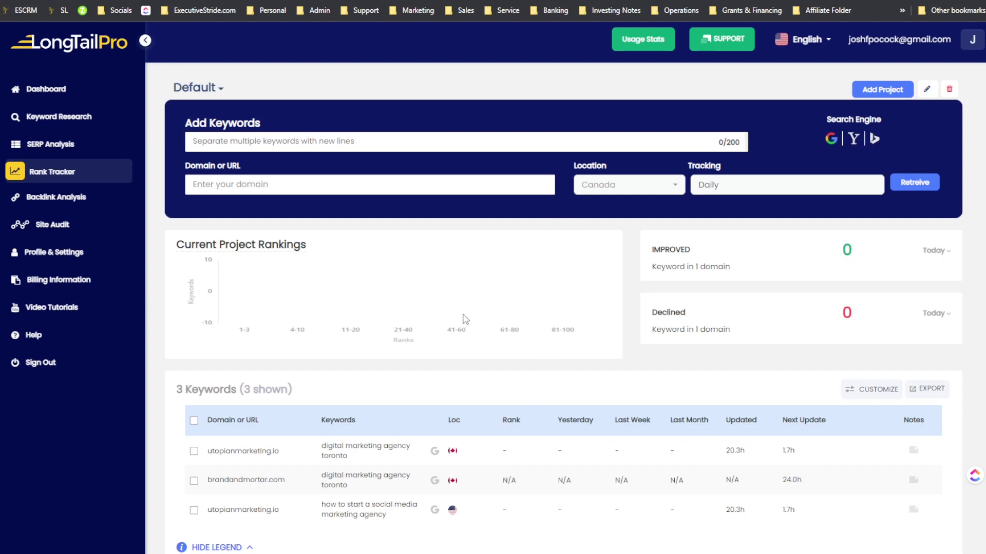
mouse_move(256, 243)
drag(711, 268, 705, 267)
click(691, 327)
Step: Switch to Seodity and look through its Rank Tracker's average keyword position, top keywords and tracked keyword list
key(ctrl+Tab)
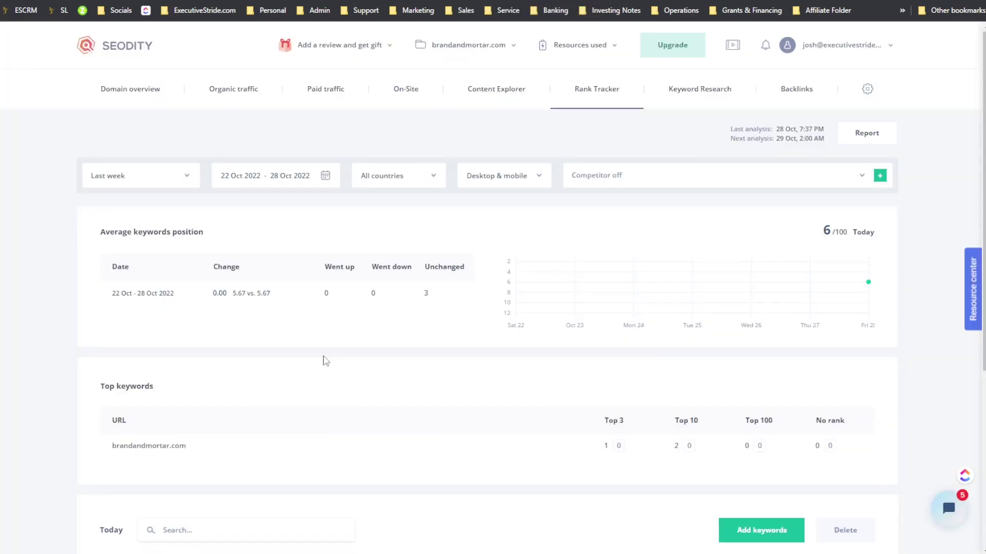
scroll(339, 354, down, 3)
scroll(359, 319, up, 3)
scroll(356, 310, down, 4)
scroll(358, 312, down, 2)
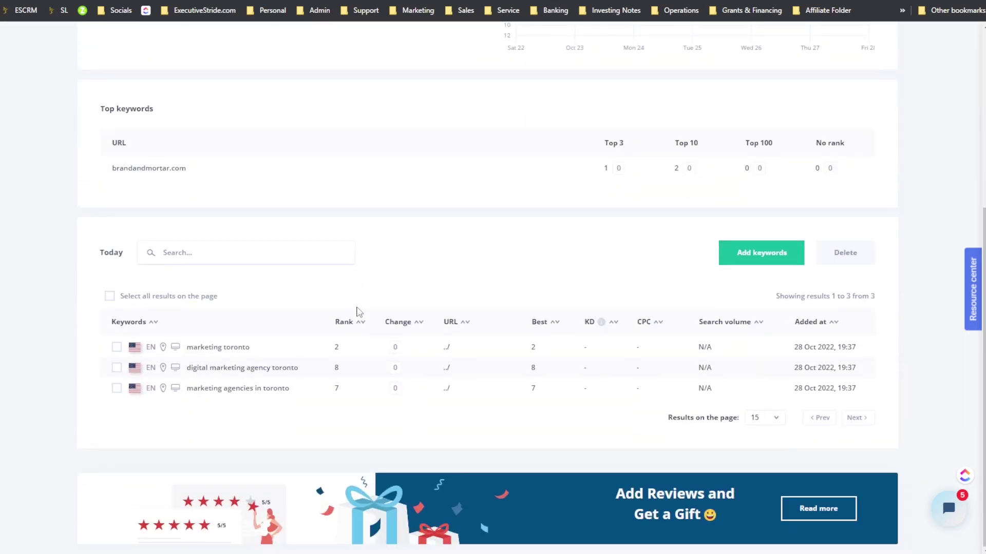
scroll(359, 310, up, 5)
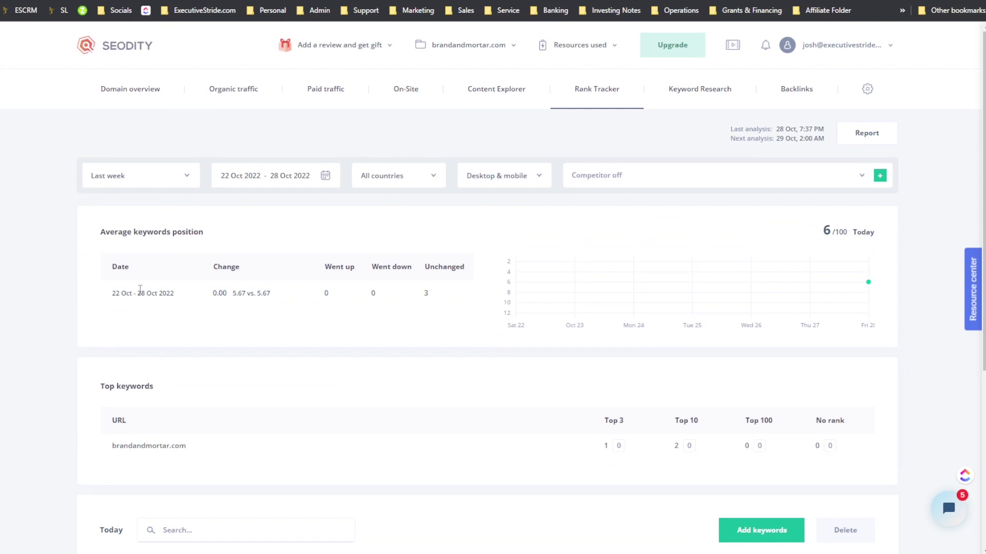
scroll(218, 279, down, 5)
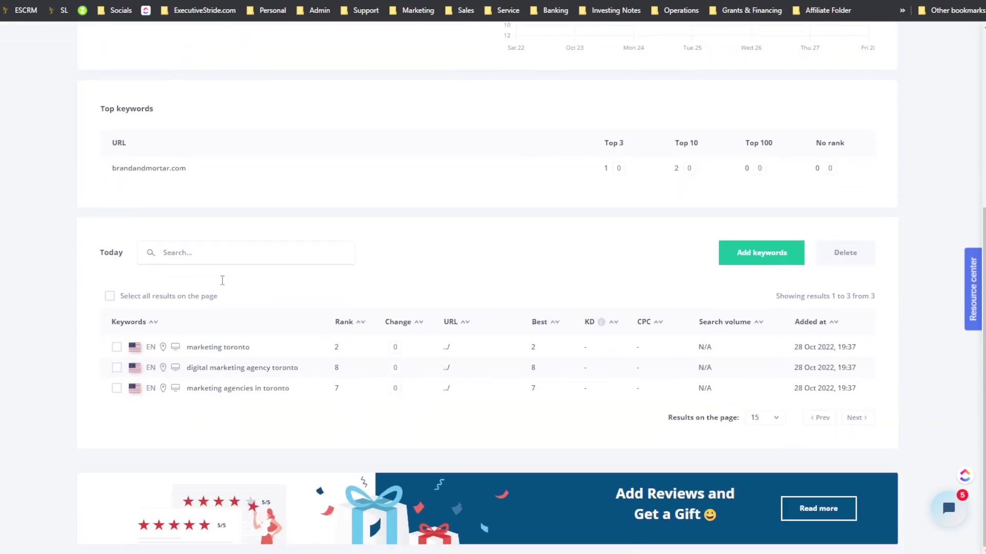
click(752, 418)
click(754, 417)
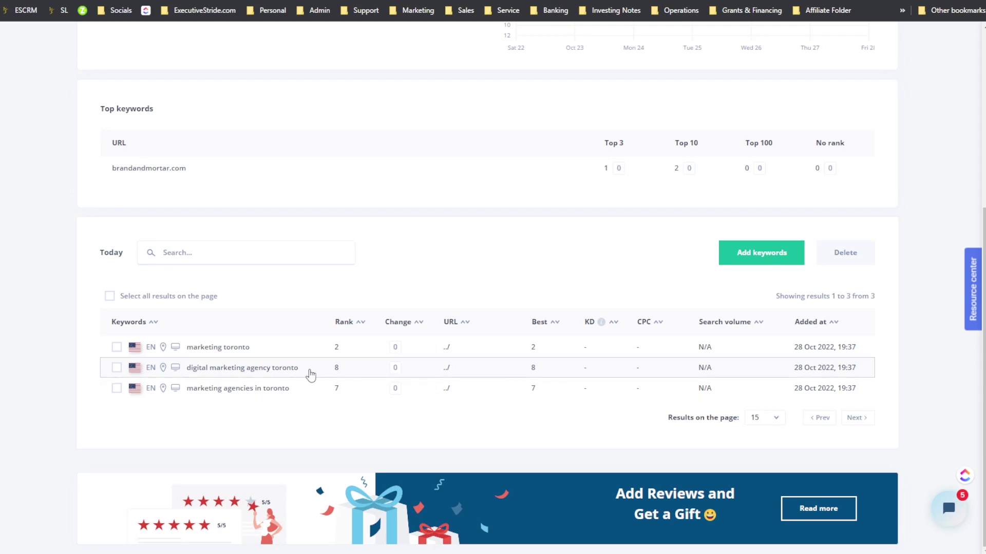
Step: Compare the individual ranks of the three Toronto marketing keywords with Seodity's ranking summary for brandandmortar.com
scroll(221, 426, up, 2)
scroll(253, 407, down, 1)
scroll(257, 370, up, 3)
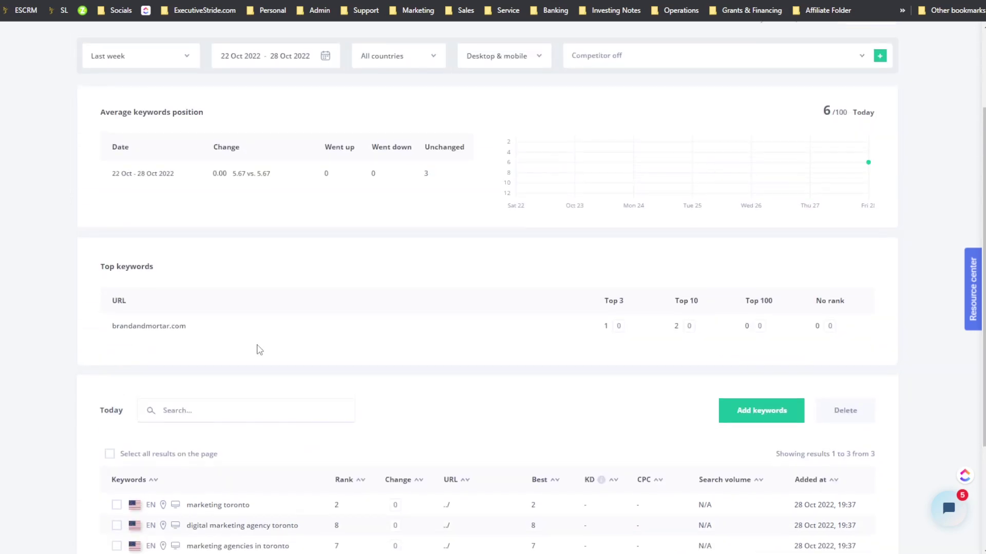
scroll(259, 349, up, 2)
scroll(261, 348, down, 2)
scroll(318, 411, up, 3)
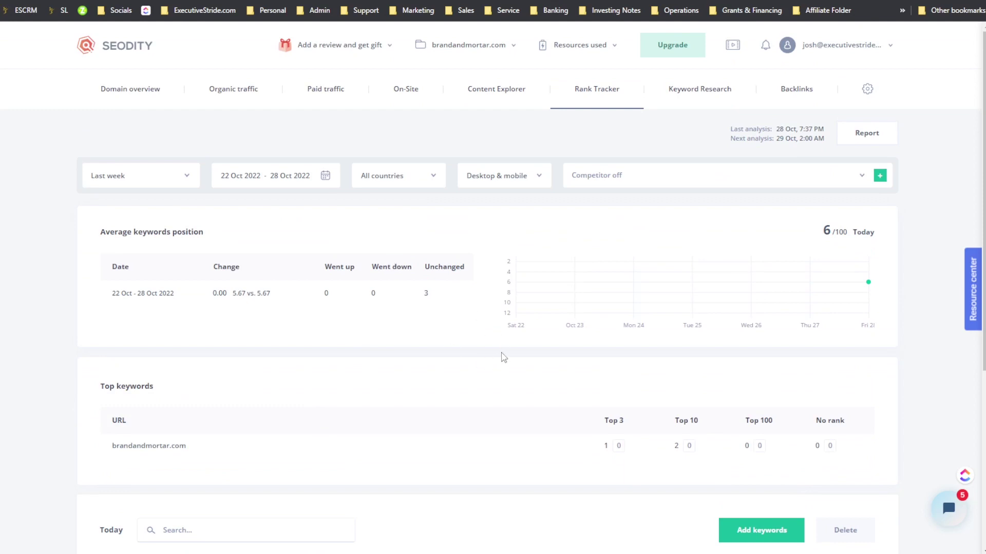
scroll(497, 366, down, 5)
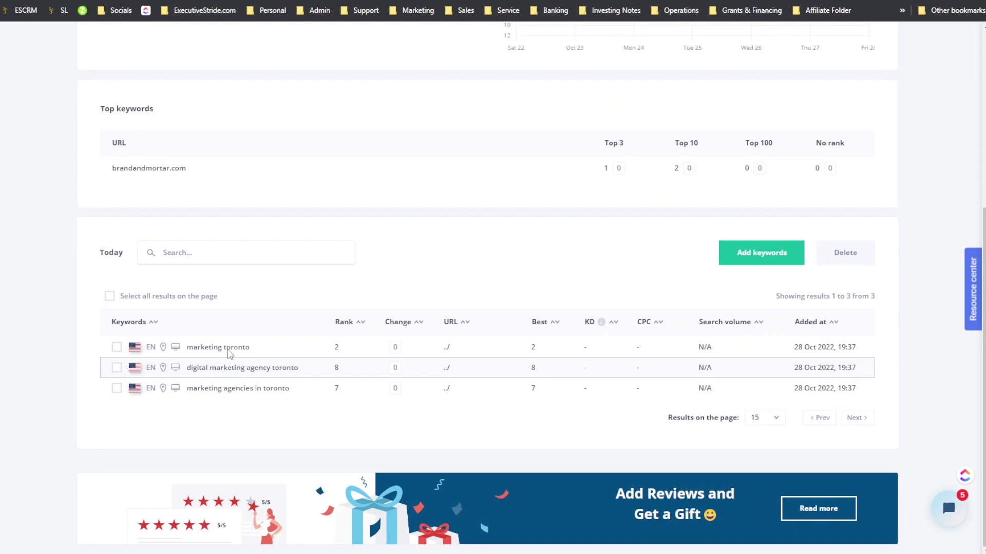
scroll(359, 416, up, 5)
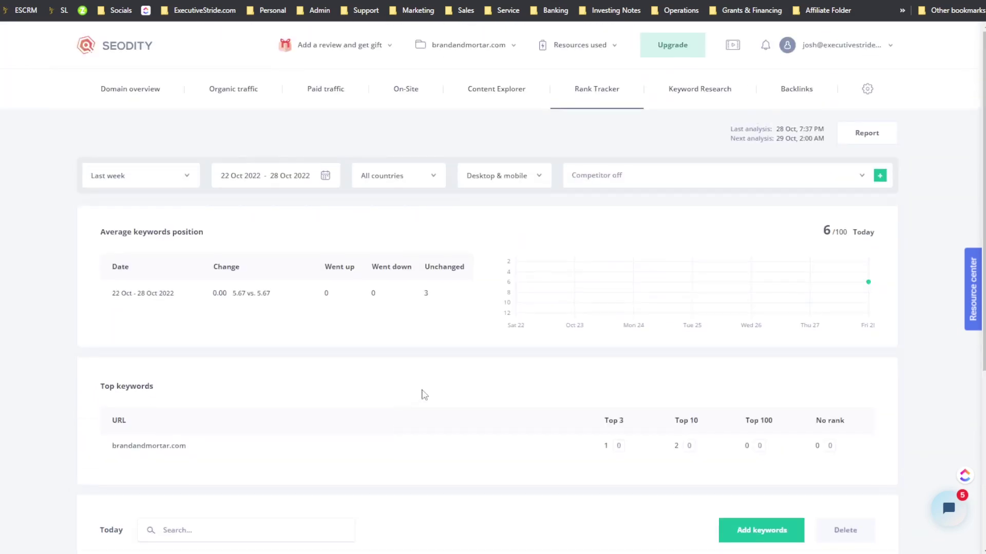
Step: Review the rank, language and device of the three tracked Toronto keywords in Seodity's Rank Tracker
scroll(856, 247, down, 5)
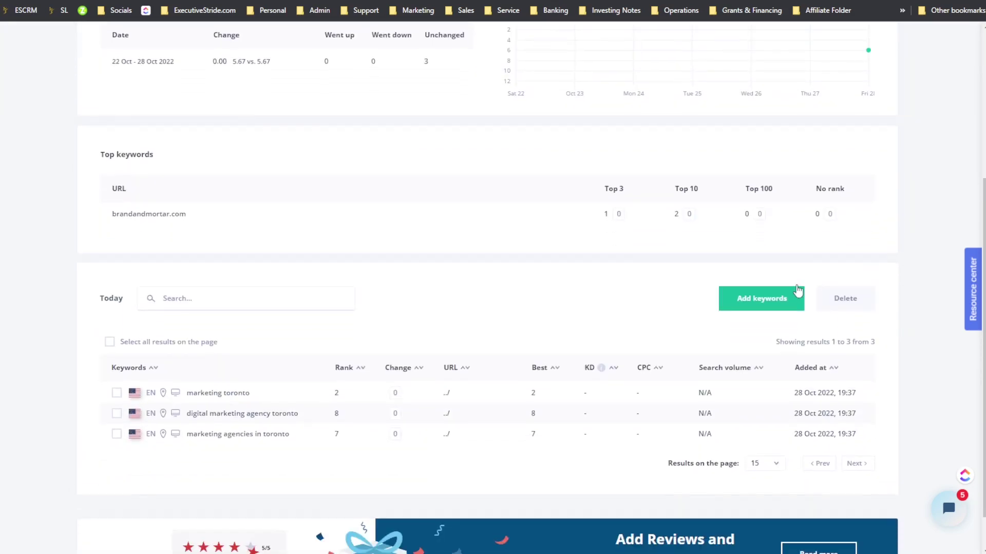
scroll(325, 363, up, 4)
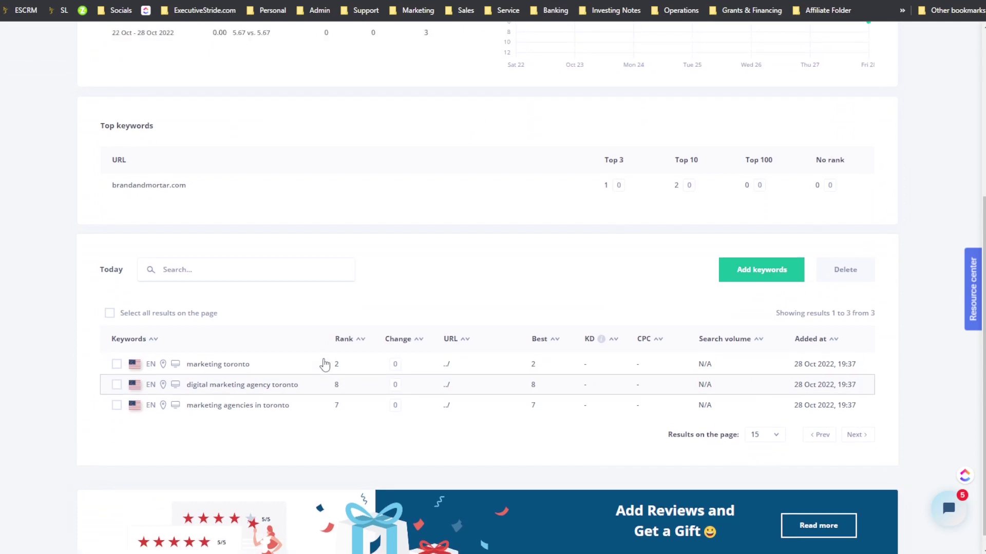
scroll(337, 361, down, 4)
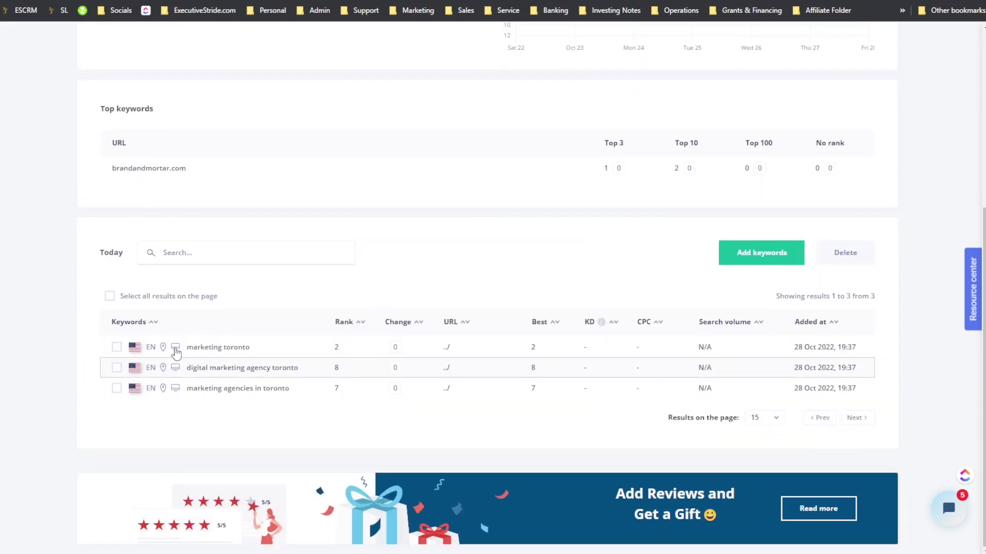
scroll(342, 342, up, 1)
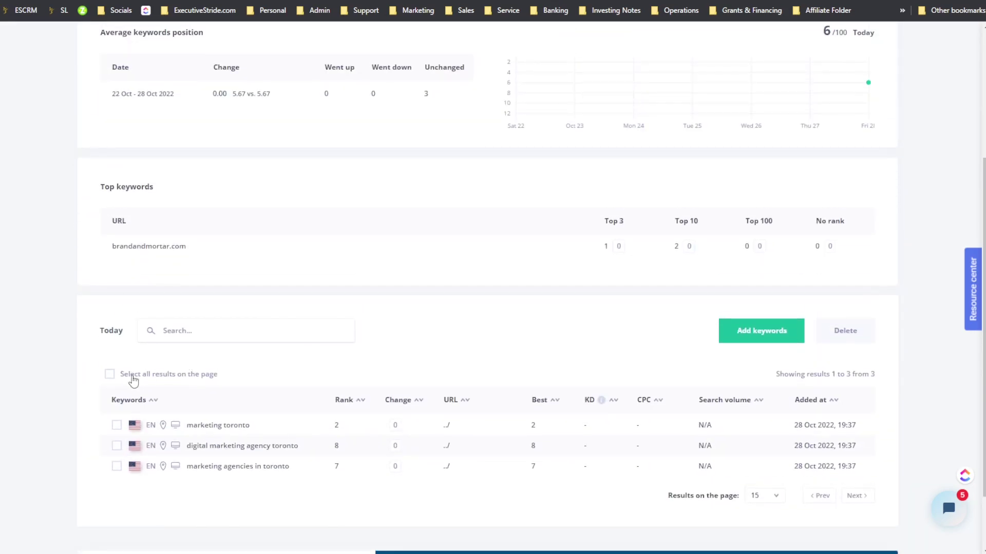
Step: Check the country, region, language and device options for adding keywords, and close the dialog without adding any
click(775, 339)
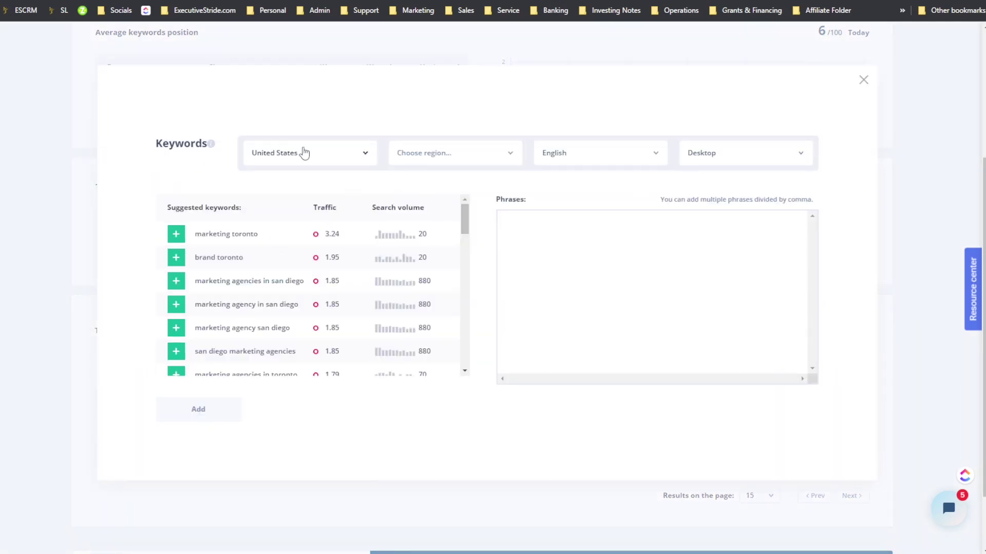
click(863, 81)
scroll(822, 206, up, 2)
scroll(778, 262, down, 1)
scroll(790, 264, up, 3)
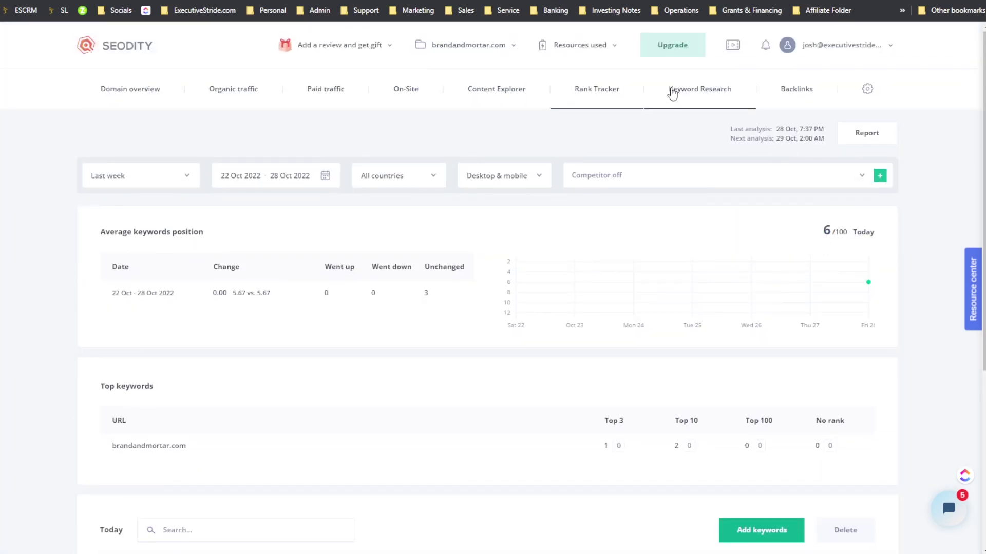
Step: Check Seodity's used resources, and switch to LongTailPro to examine the remaining rank tracker terms in its Usage Stats
click(603, 50)
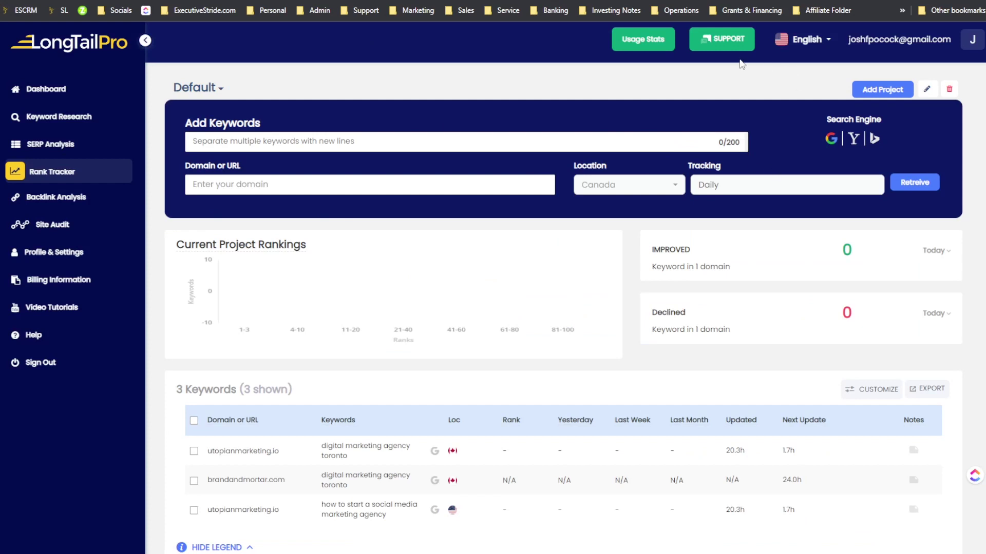
click(650, 42)
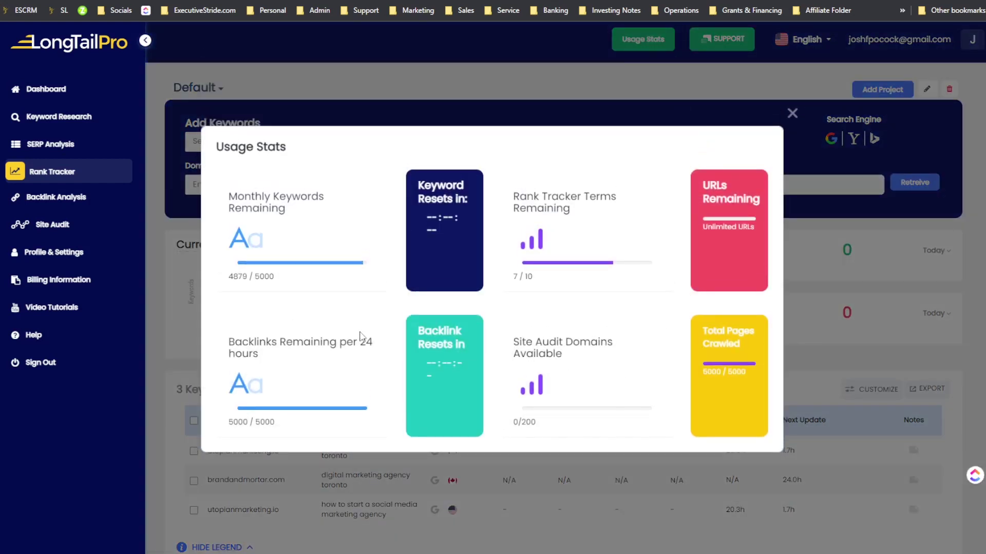
drag(514, 212, 664, 214)
click(631, 219)
drag(545, 197, 575, 213)
click(581, 222)
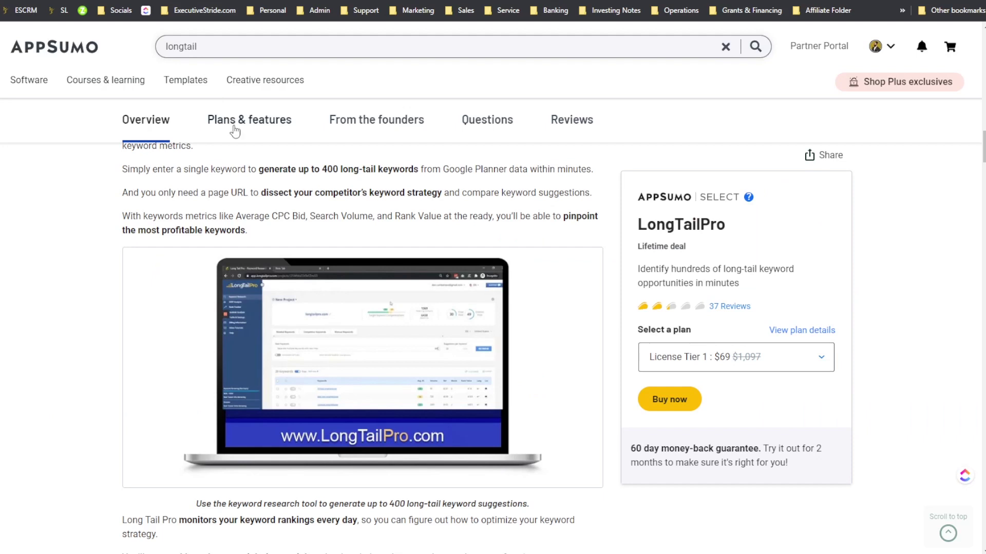
Step: Switch to LongTailPro's AppSumo deal and review its plan features, deal terms and license tiers for rank tracking limits
click(231, 127)
scroll(275, 306, down, 8)
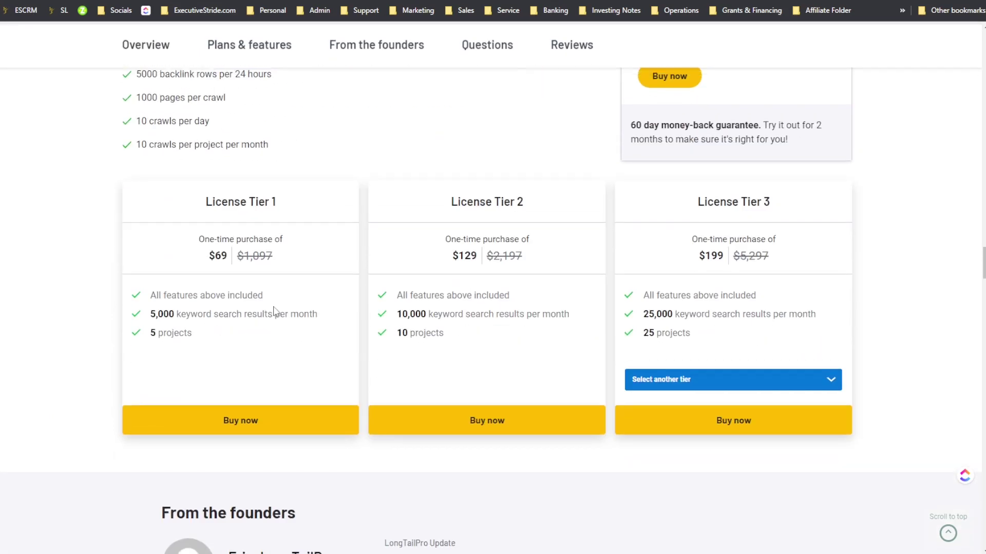
scroll(271, 308, up, 4)
scroll(210, 306, down, 3)
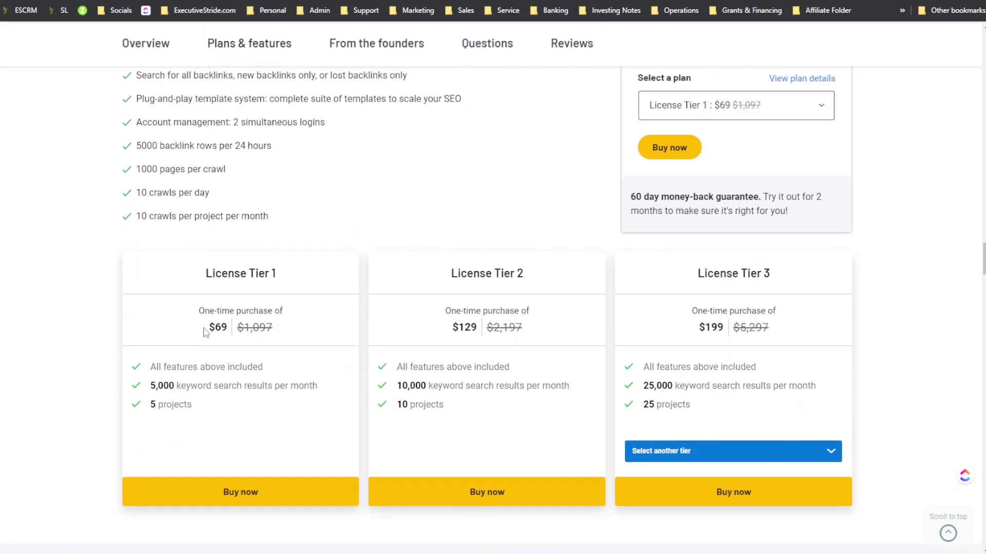
scroll(185, 382, up, 10)
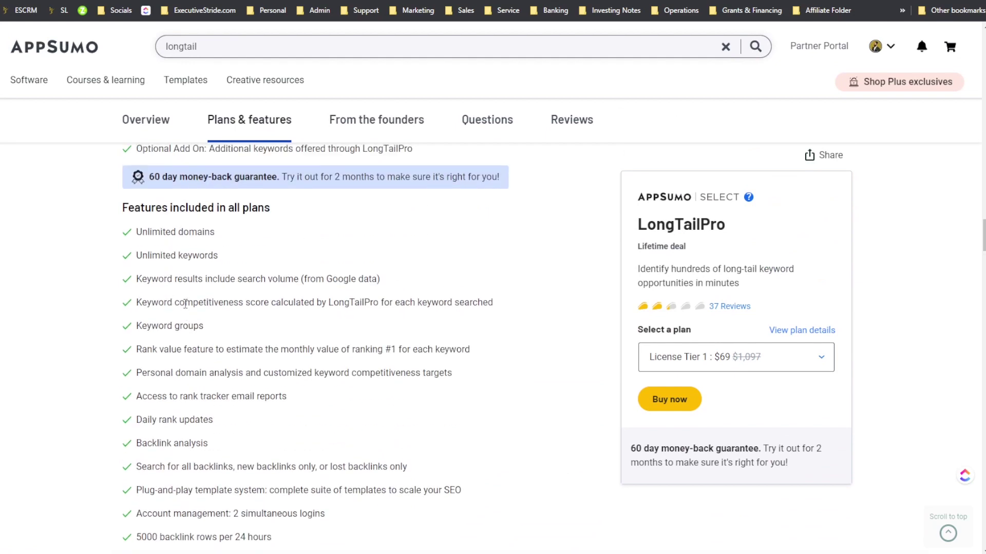
scroll(191, 308, up, 2)
scroll(175, 319, down, 4)
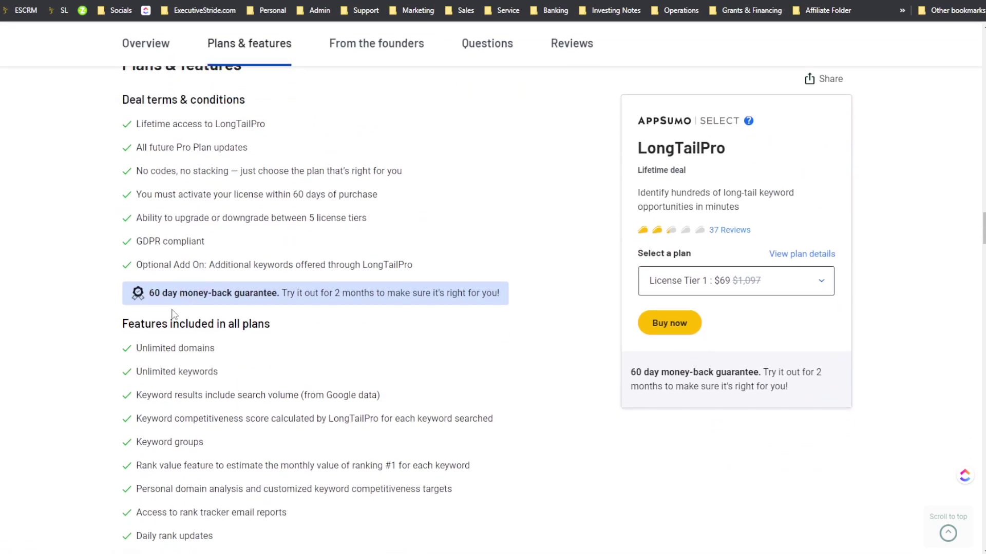
scroll(170, 327, down, 3)
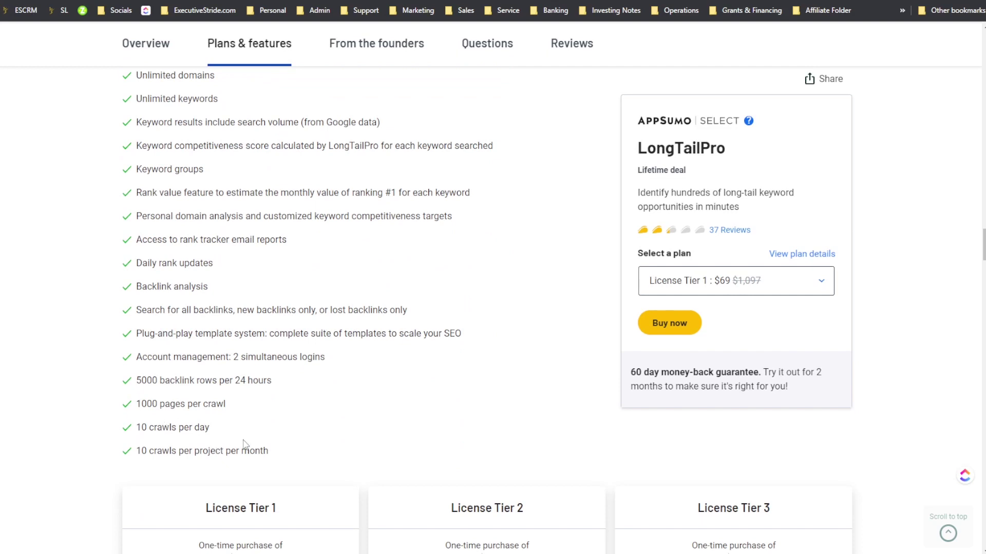
scroll(244, 444, up, 2)
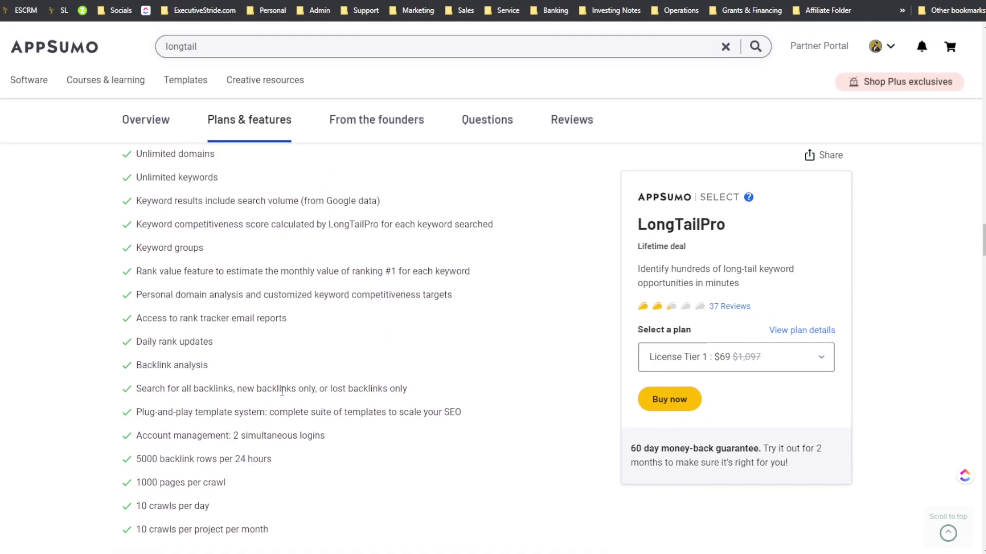
scroll(275, 396, up, 1)
Step: Search the AppSumo deal page for "rank", go through the matches, and close the search
key(ctrl+f)
text(rank)
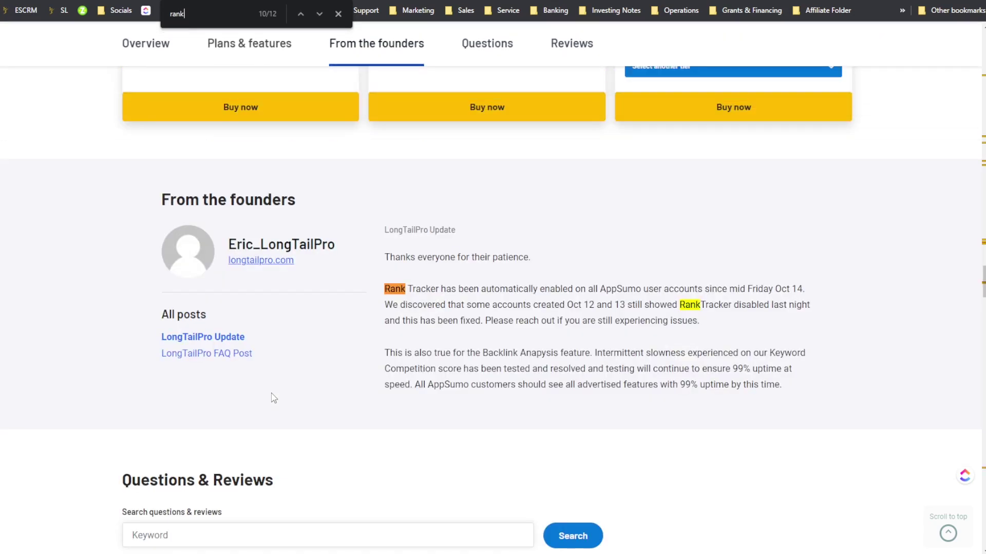
key(Return)
key(Return)
key(Return)
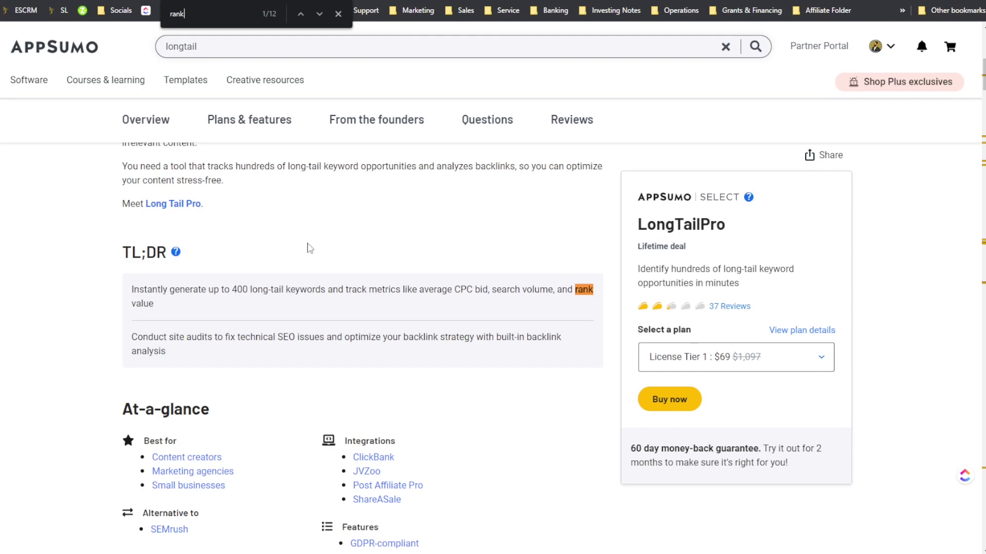
key(Return)
key(Return)
key(Return)
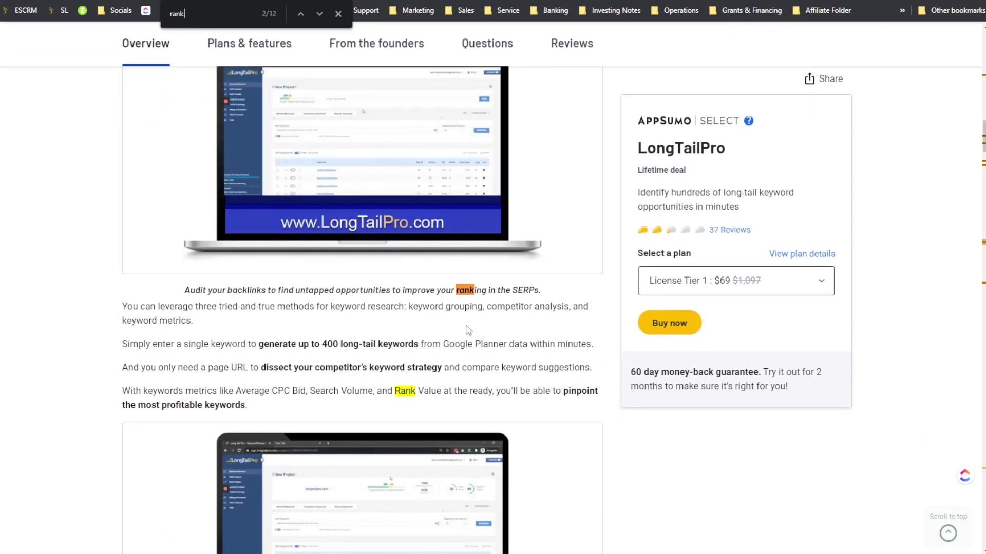
key(Return)
key(Return)
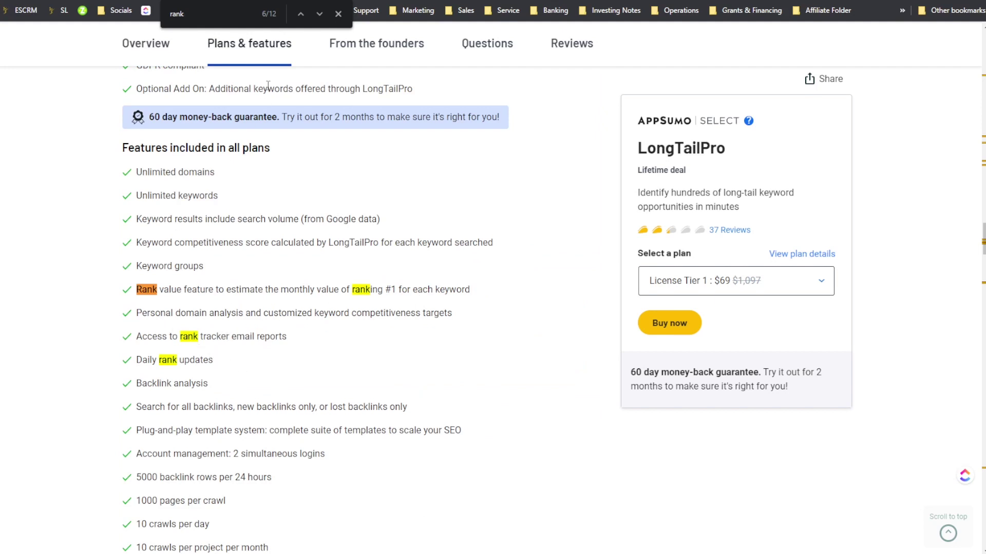
key(Return)
key(Return)
key(Return)
key(Return)
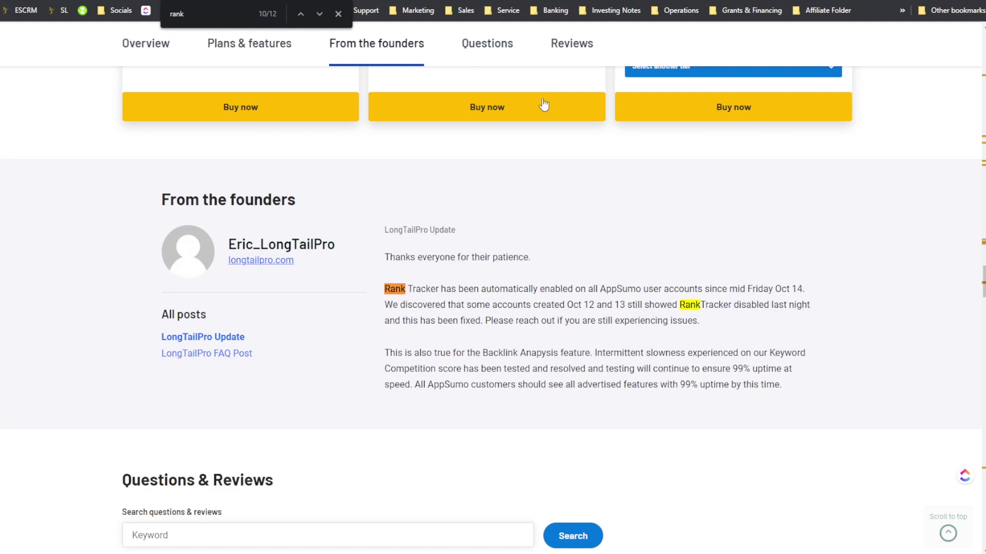
click(337, 14)
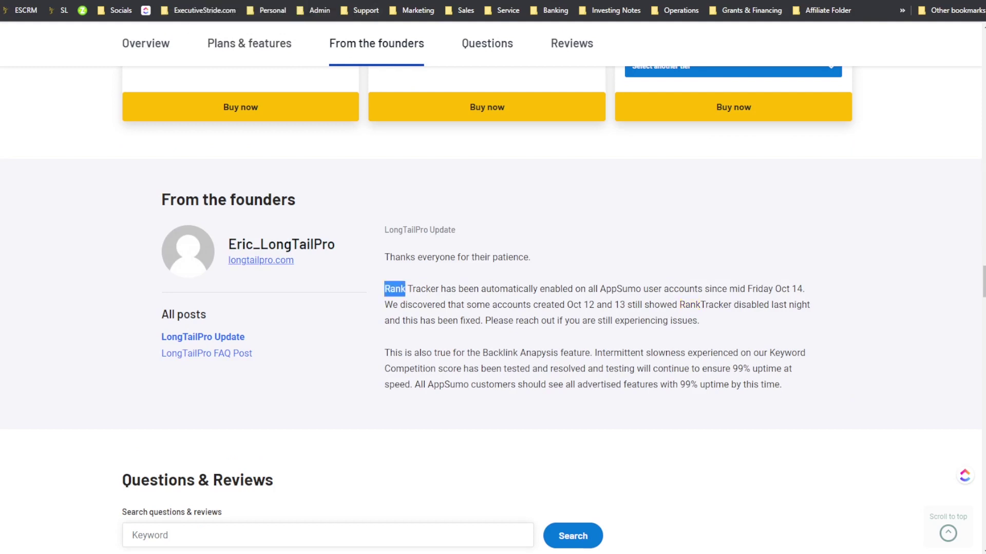
Step: Return to LongTailPro, close the Usage Stats, and review the tracked keywords table with its legend
click(411, 1)
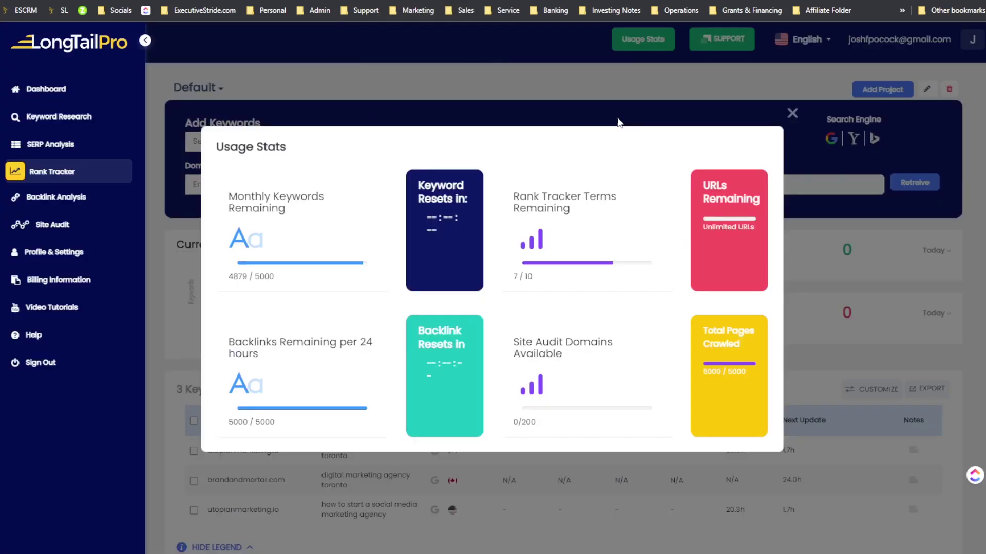
click(787, 115)
scroll(643, 281, down, 2)
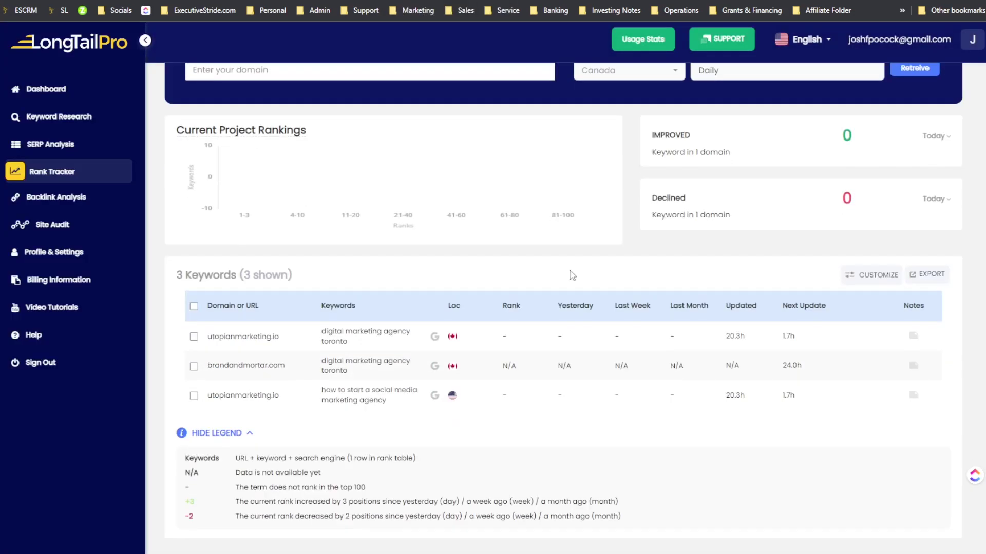
scroll(455, 264, up, 2)
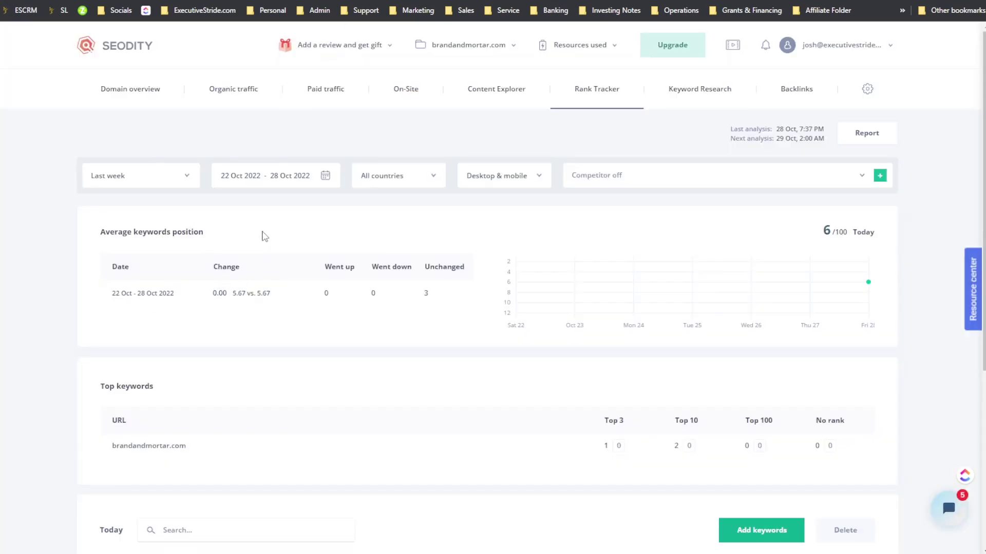
Step: Switch to Seodity's Rank Tracker, and open and close the keyword details for "marketing toronto"
scroll(262, 257, down, 5)
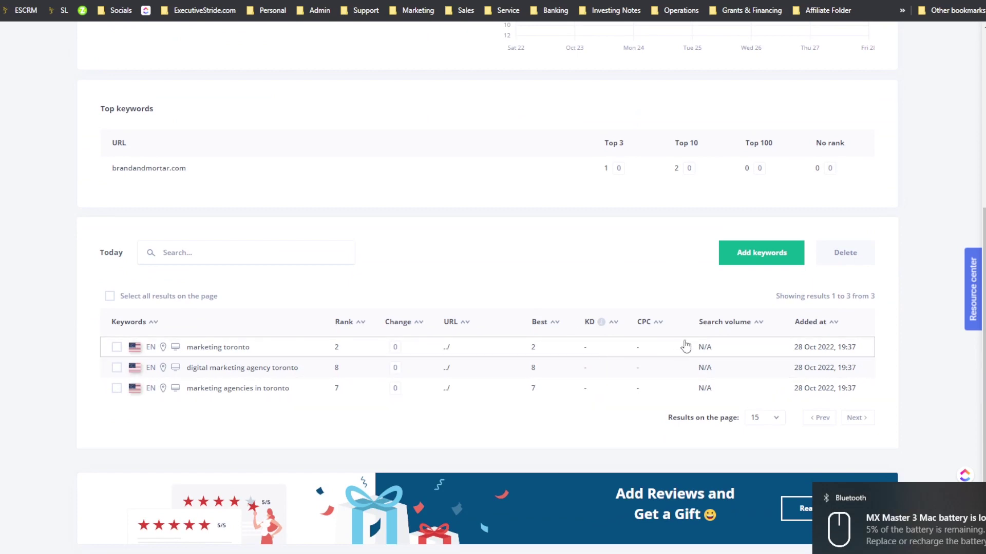
click(590, 349)
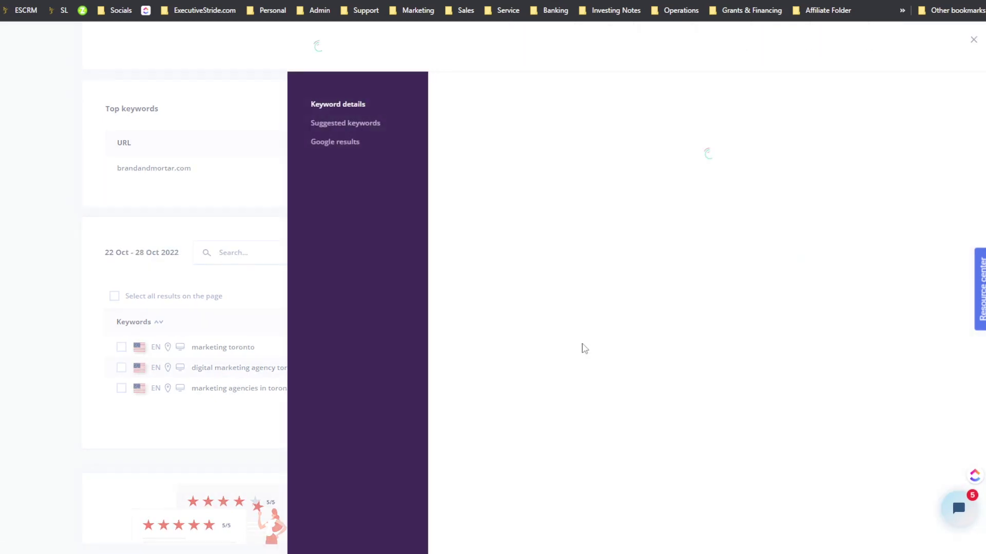
click(233, 320)
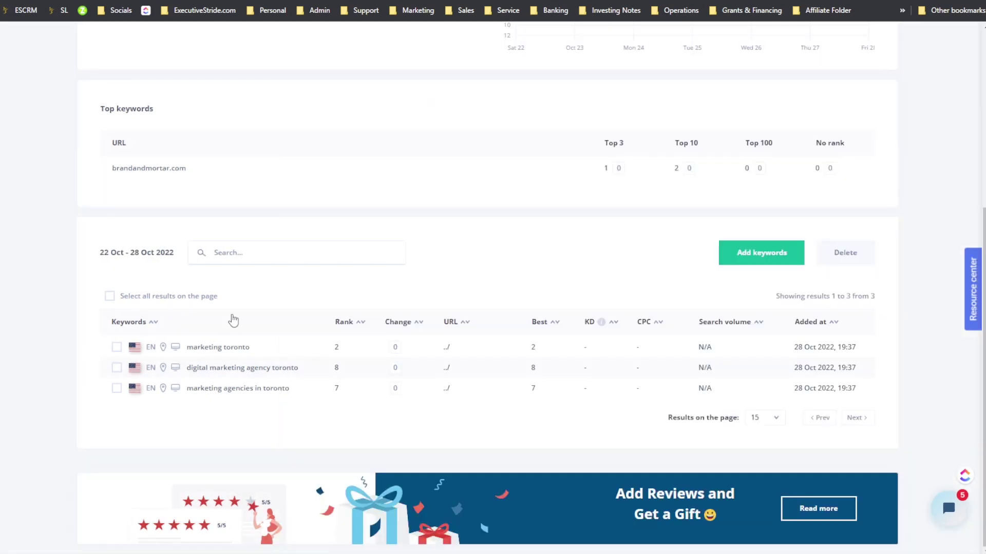
Step: Inspect the KD column and keyword ranks in Seodity's tracked list, and review the top keywords and average position
scroll(416, 352, up, 2)
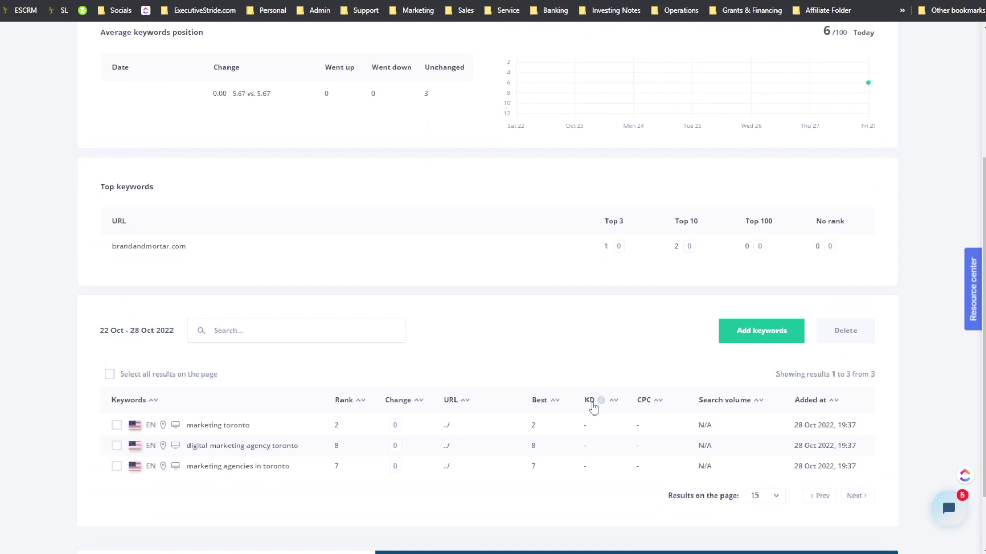
mouse_move(600, 405)
scroll(491, 370, down, 2)
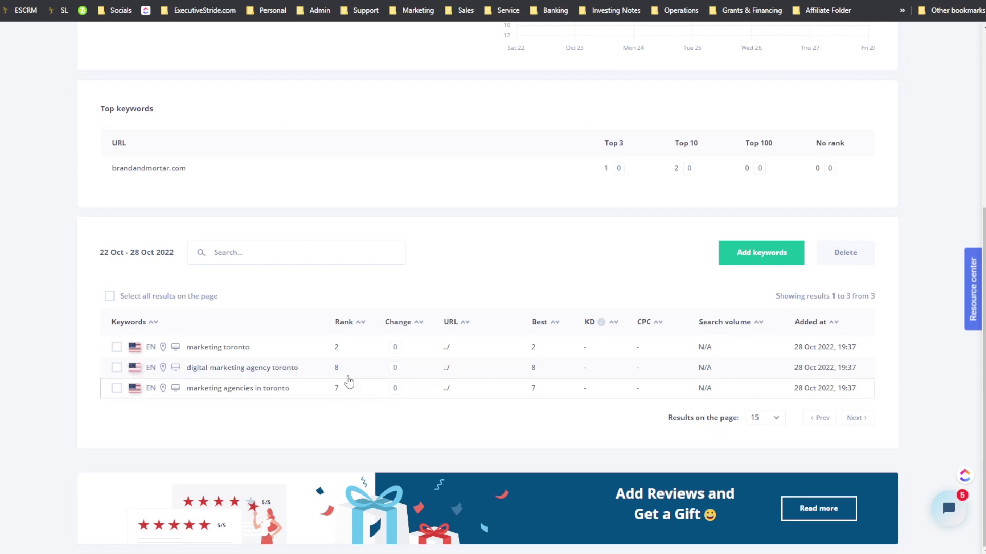
scroll(418, 308, up, 1)
scroll(416, 361, up, 3)
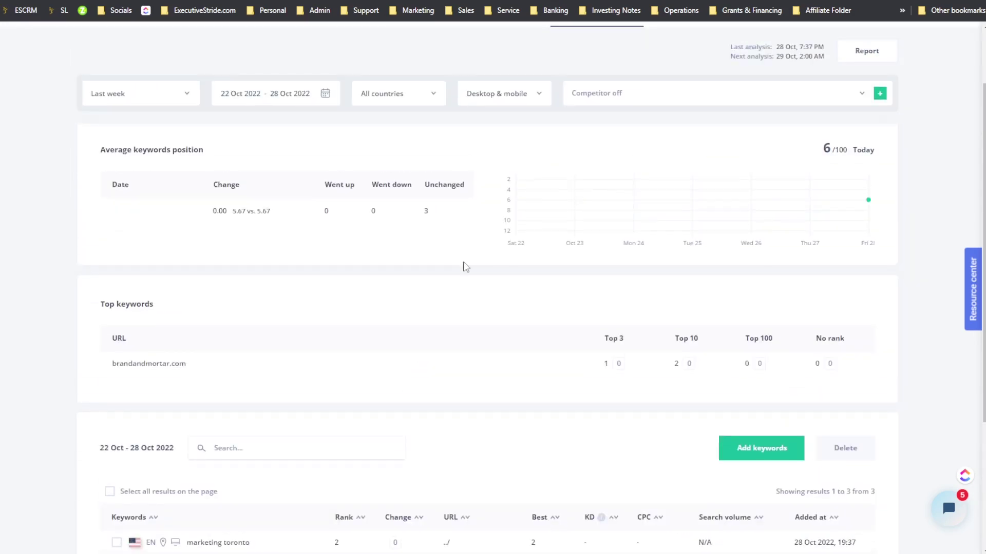
Step: Examine the average keyword position, top keywords summary and tracked keyword rankings for brandandmortar.com
scroll(236, 211, up, 2)
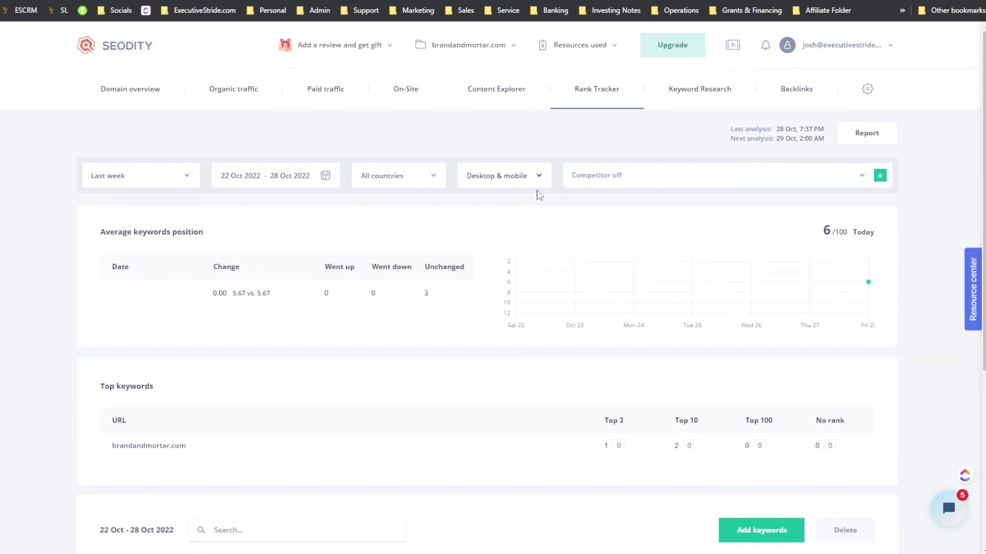
mouse_move(570, 265)
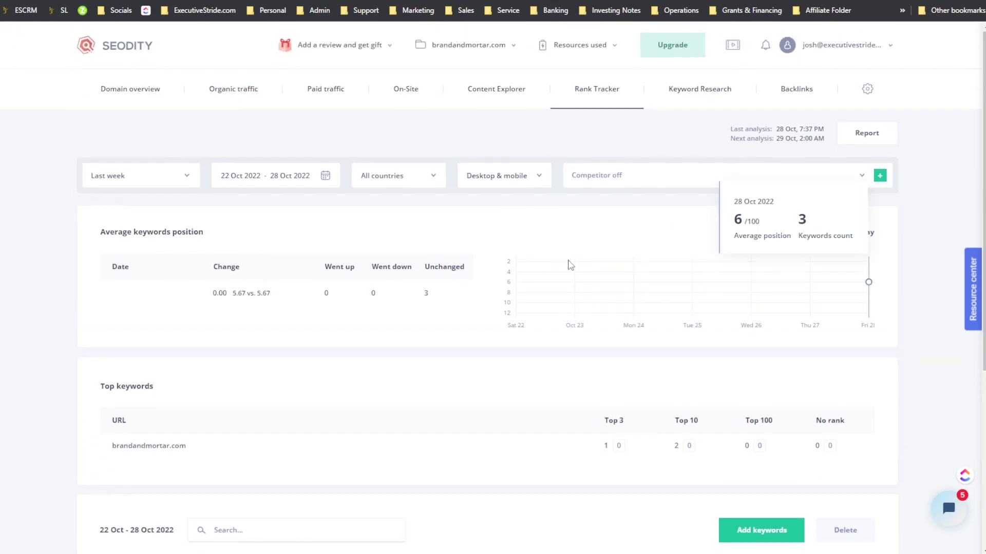
scroll(570, 272, down, 5)
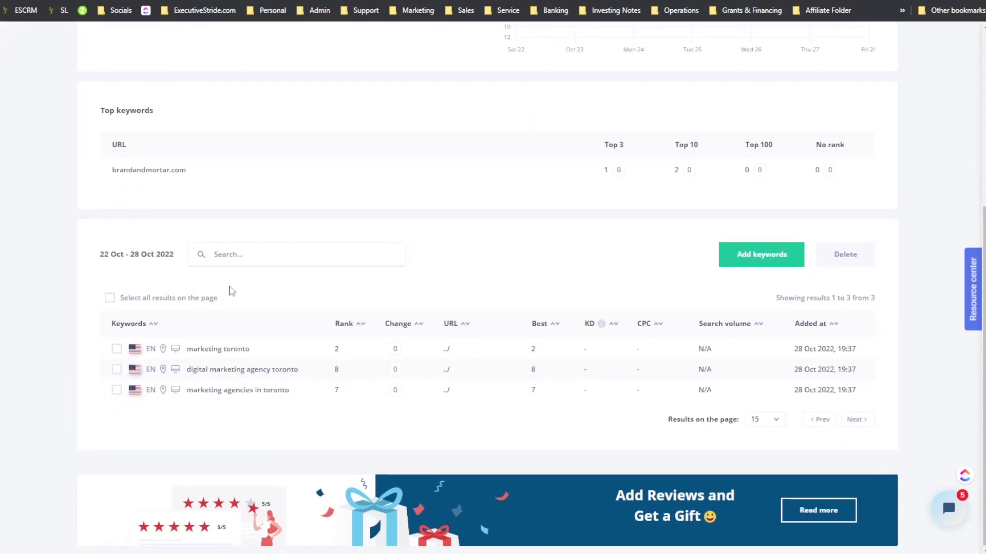
scroll(231, 290, up, 2)
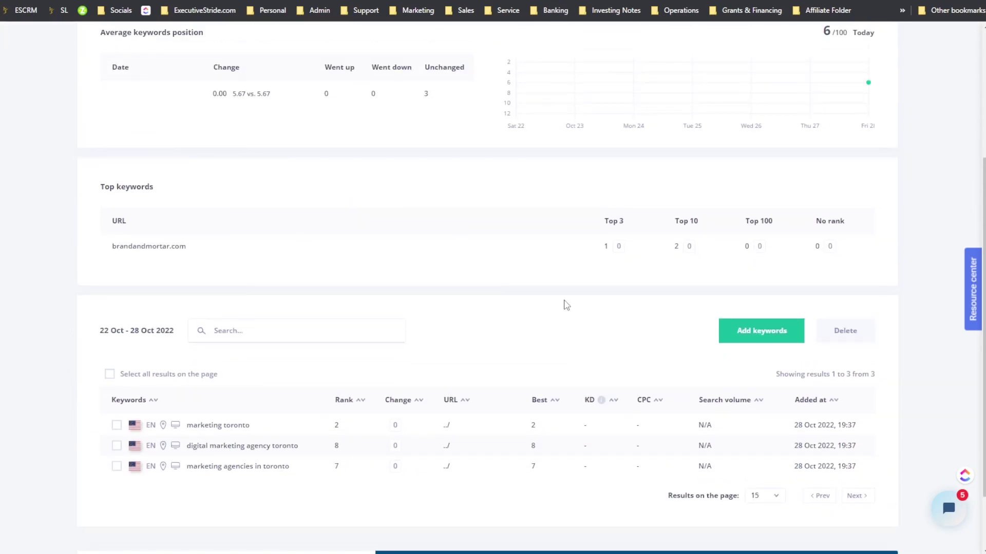
scroll(567, 306, up, 1)
scroll(565, 305, down, 2)
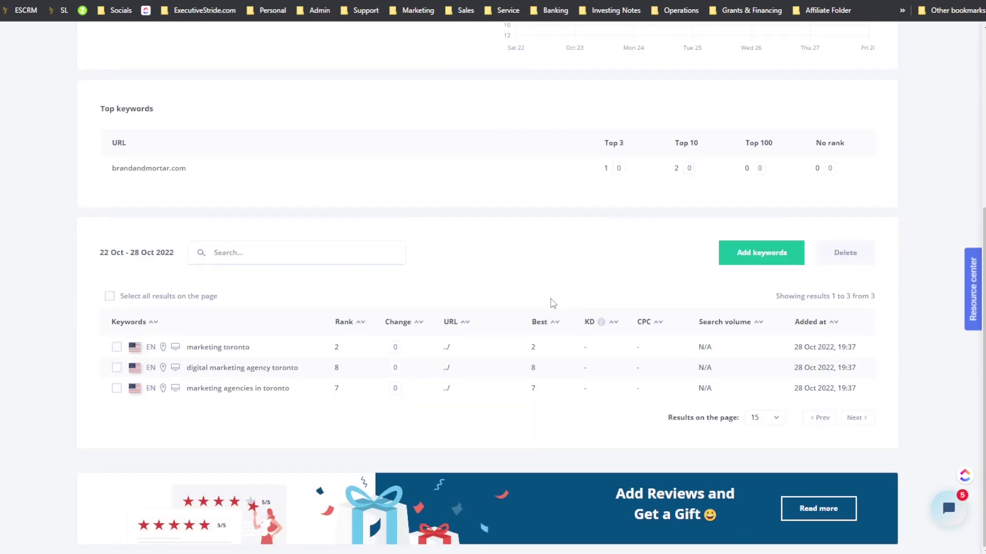
scroll(386, 185, up, 5)
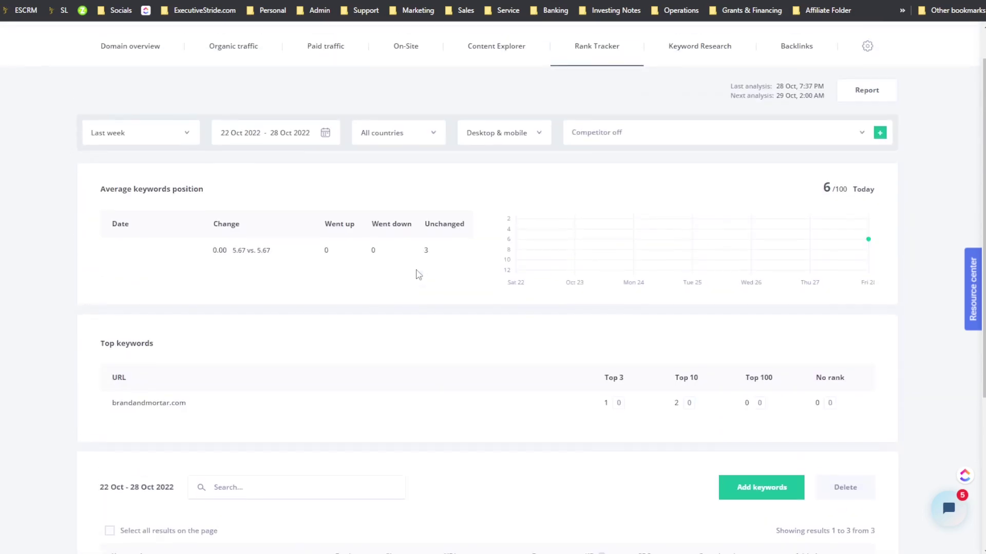
scroll(582, 340, down, 5)
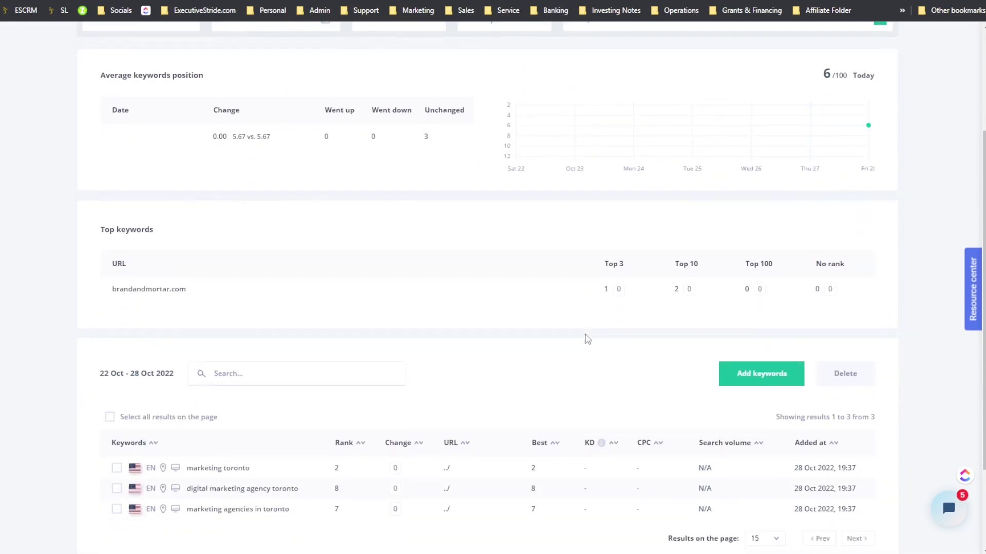
scroll(577, 333, up, 1)
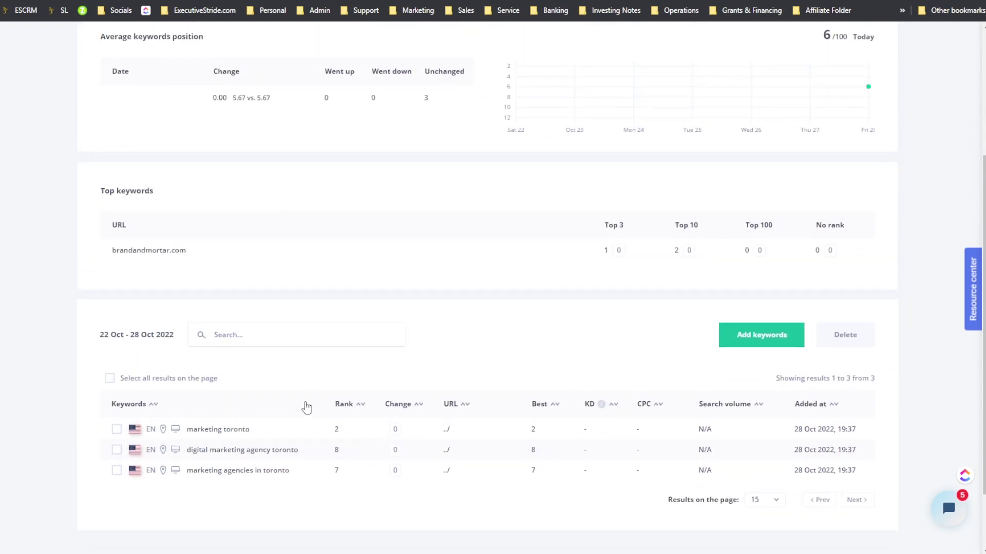
Step: Sort the tracked keywords by rank in descending order
click(349, 409)
click(349, 409)
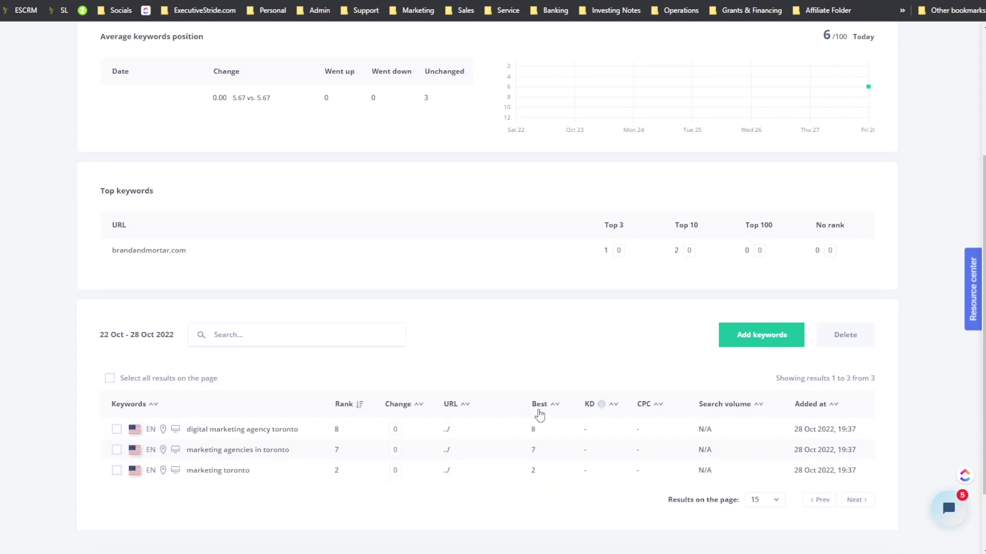
mouse_move(605, 414)
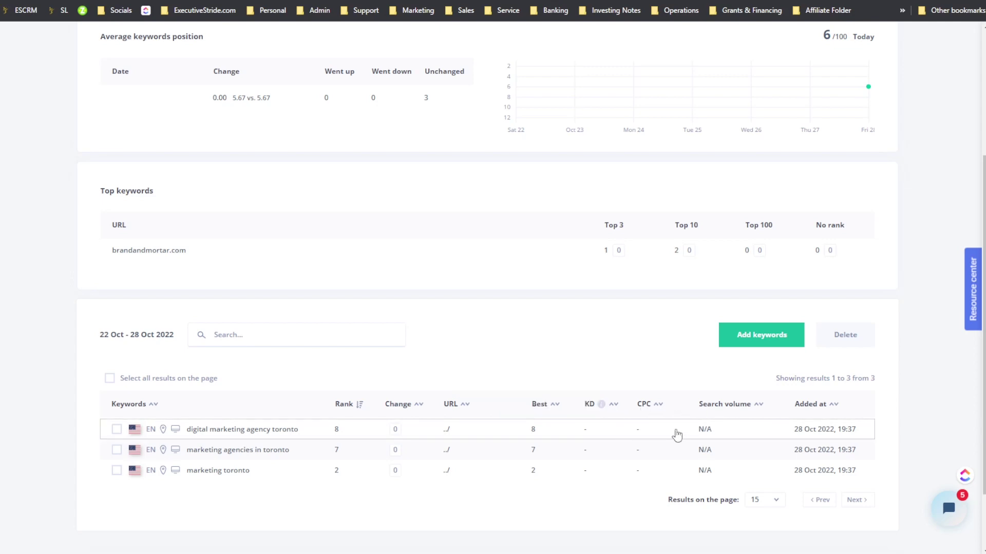
scroll(698, 442, up, 2)
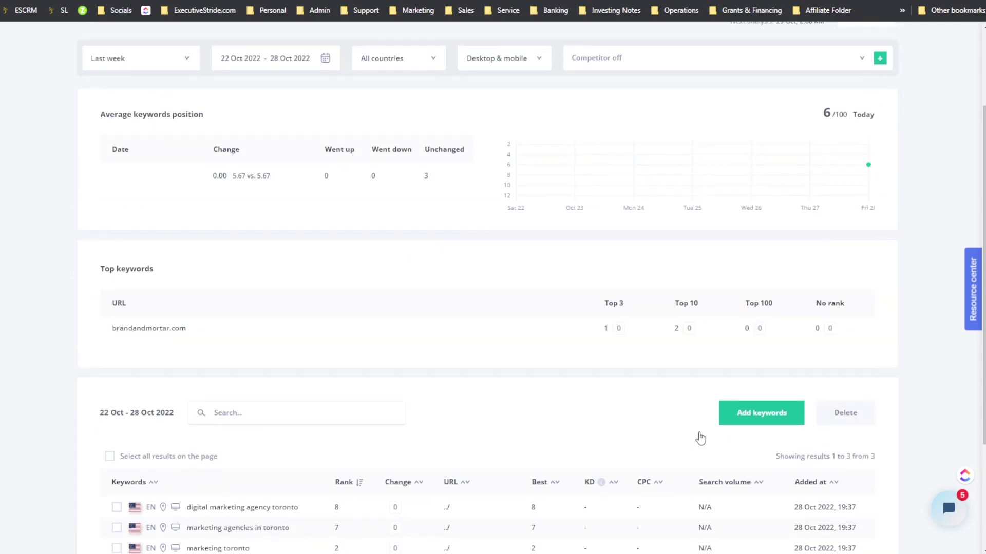
scroll(700, 439, up, 3)
scroll(729, 411, down, 7)
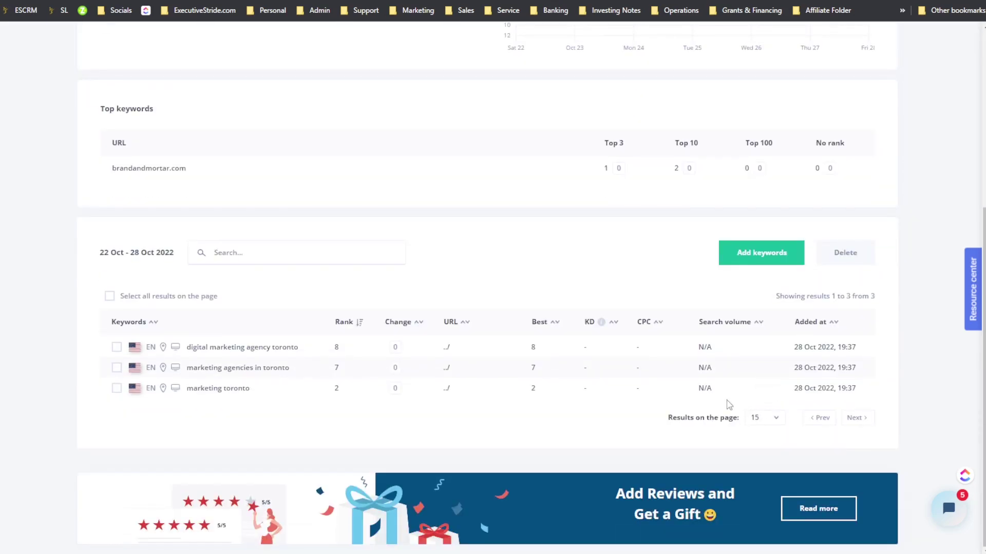
Step: Reload the rank tracking report and review its position chart and keyword table
key(F5)
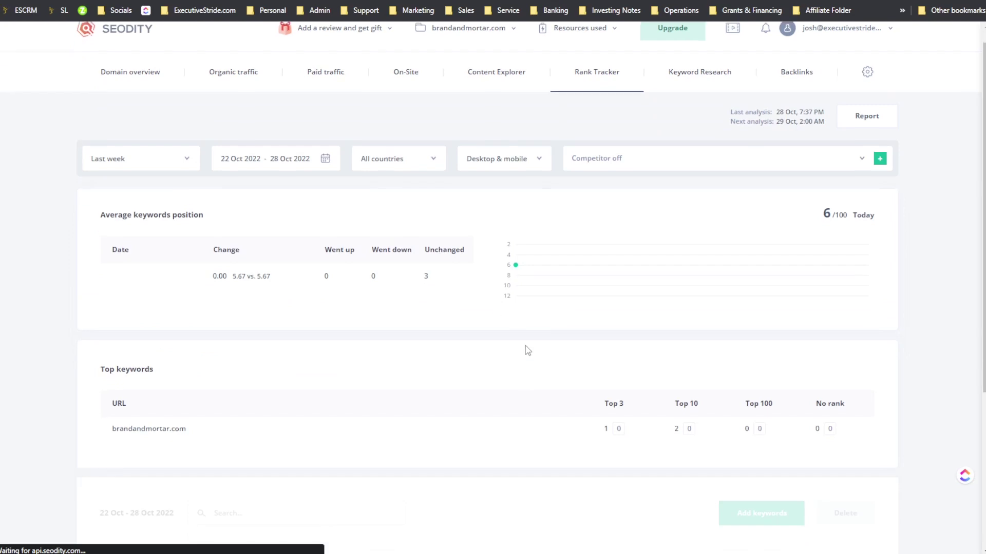
scroll(523, 347, down, 5)
scroll(560, 380, up, 5)
scroll(562, 395, down, 4)
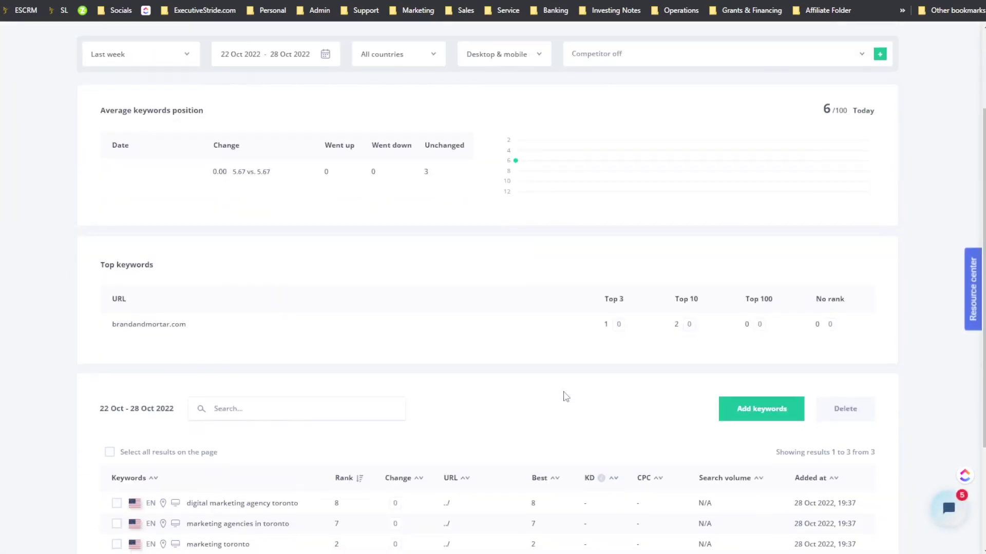
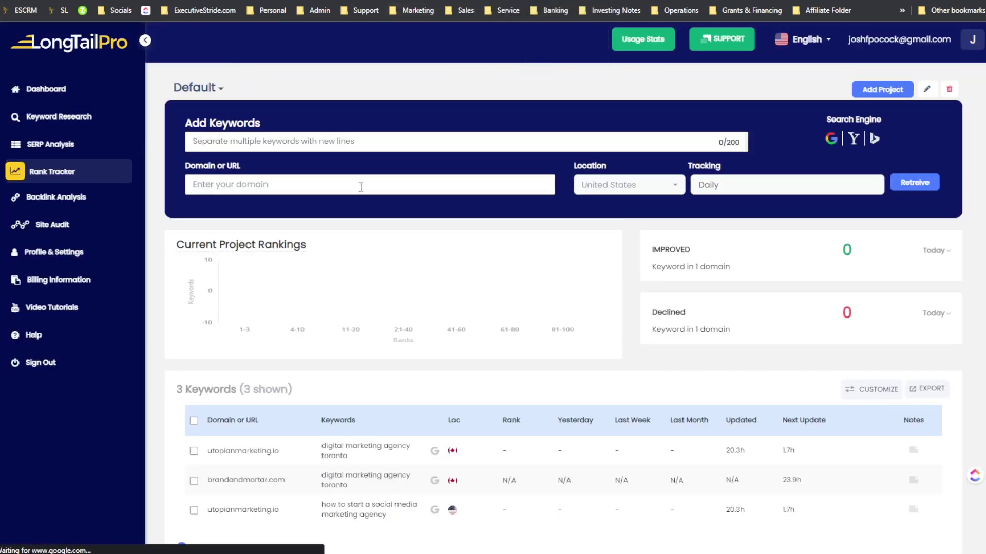
Step: Switch from LongTailPro to Seodity and look over the Rank Tracker report for brandandmortar.com
key(ctrl+Tab)
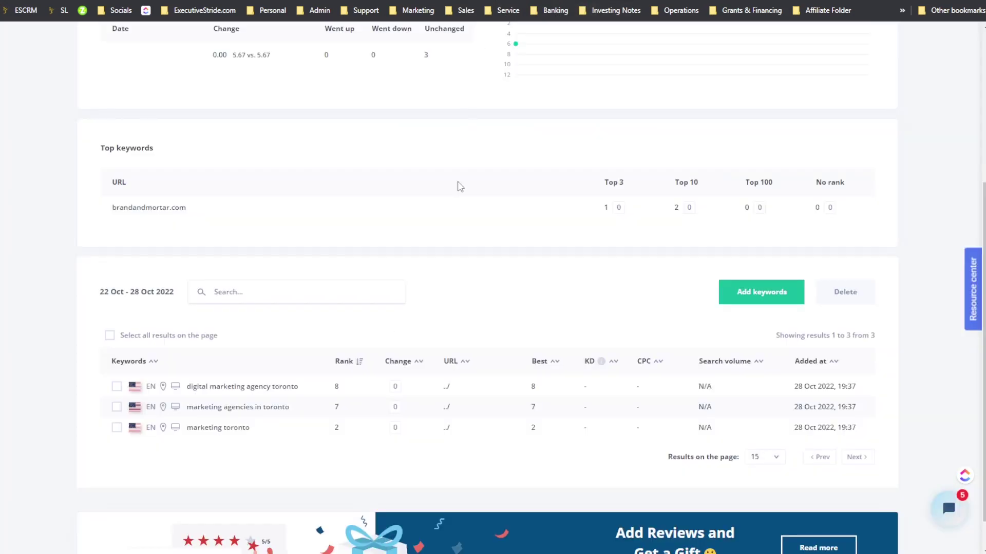
scroll(460, 186, up, 5)
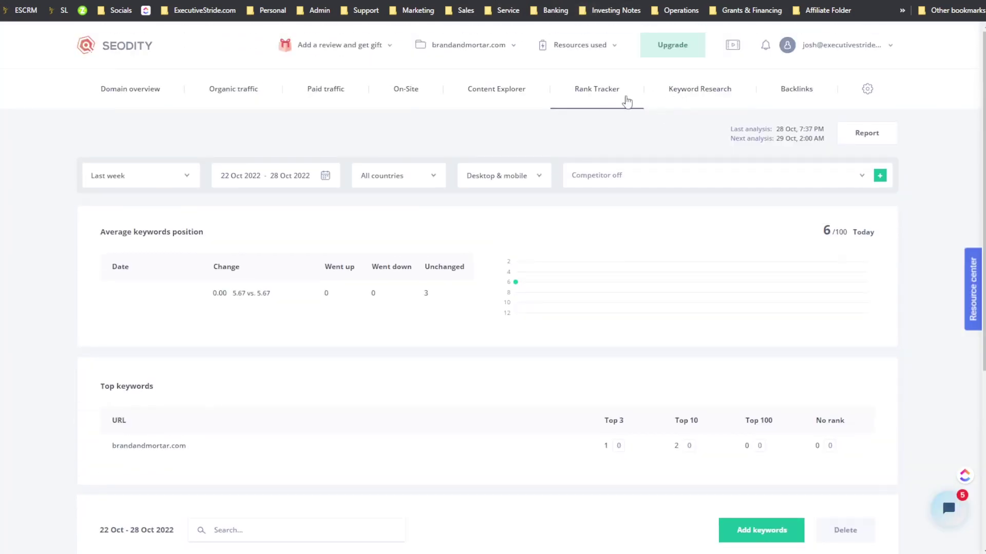
scroll(501, 180, down, 3)
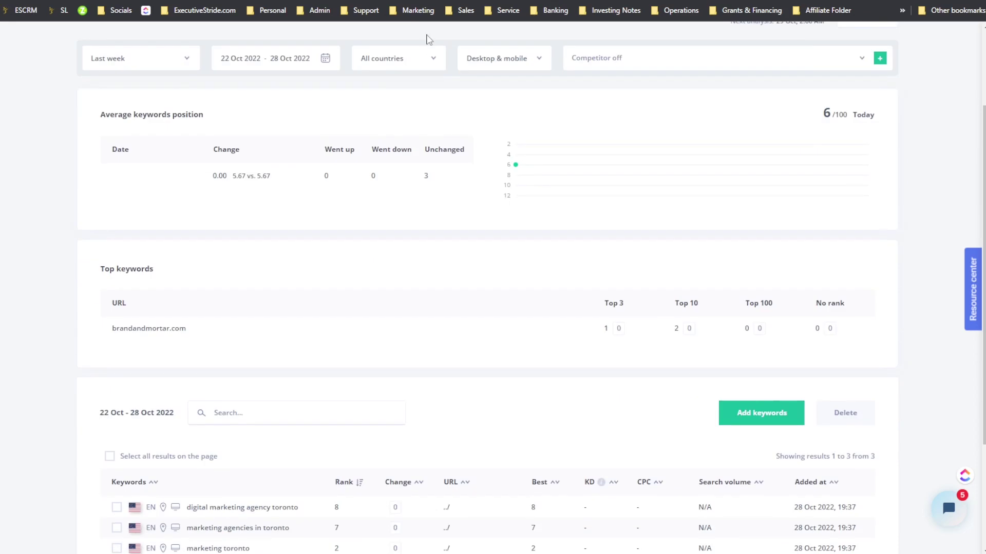
scroll(451, 93, down, 2)
scroll(460, 149, up, 4)
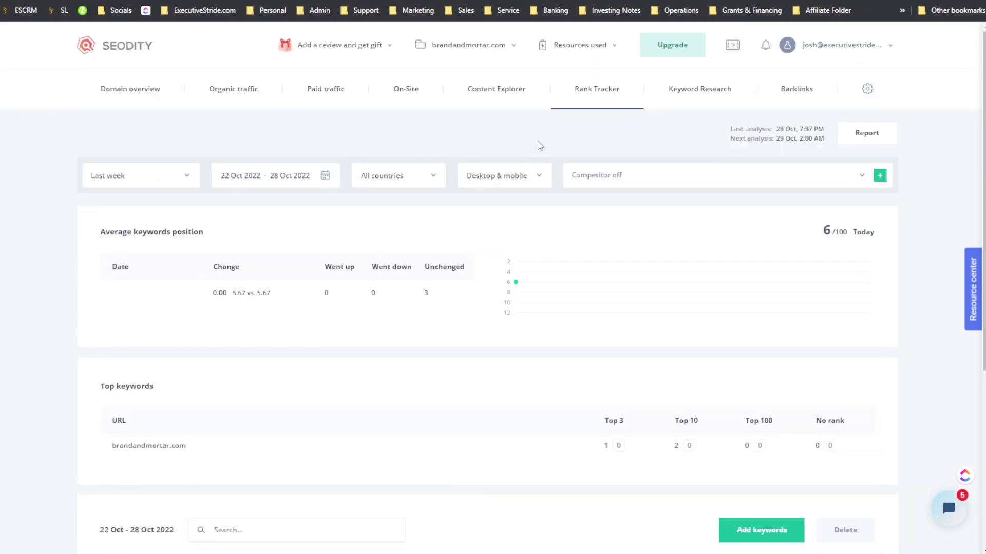
Step: View the current plan's resource usage, including the limits on tracked keywords and competitors
click(607, 75)
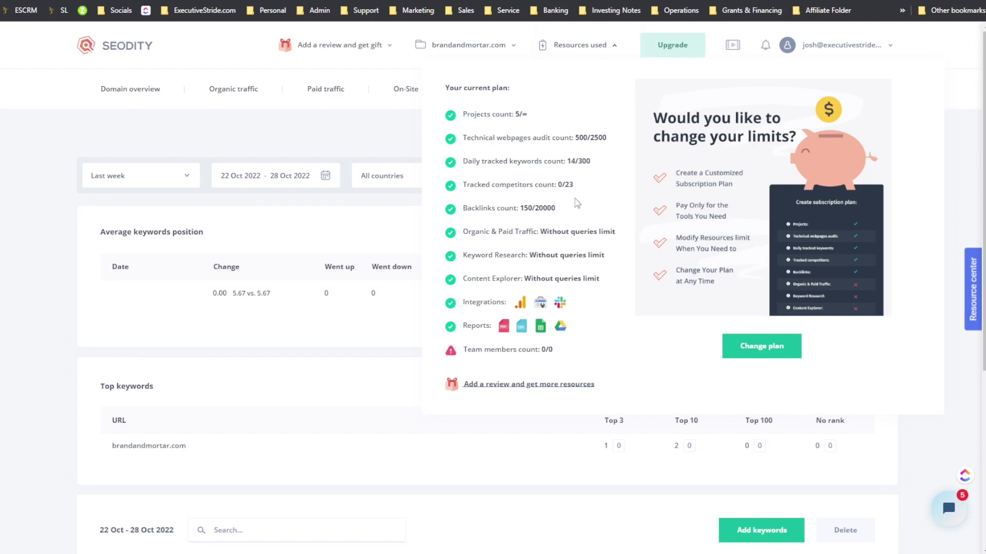
scroll(303, 290, down, 5)
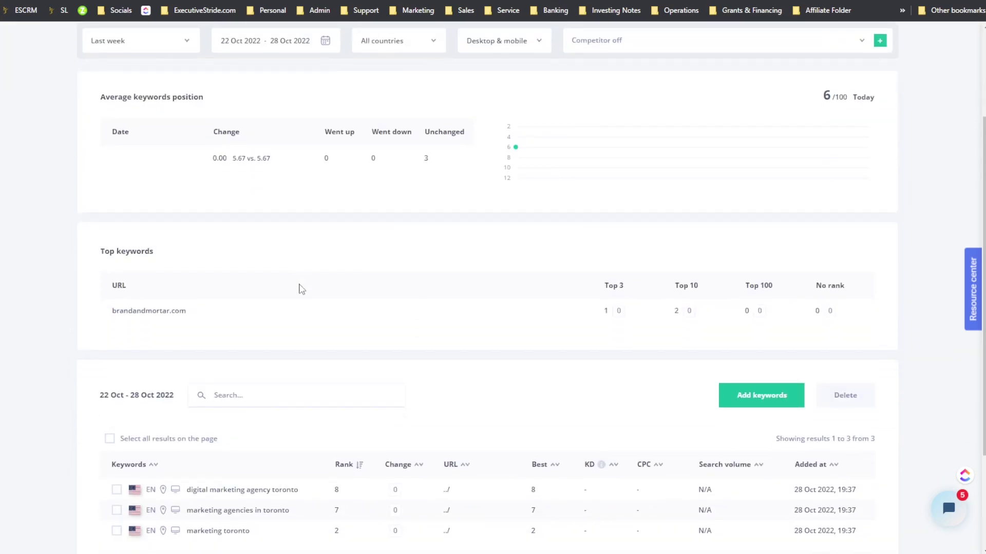
scroll(318, 285, down, 1)
scroll(344, 282, up, 3)
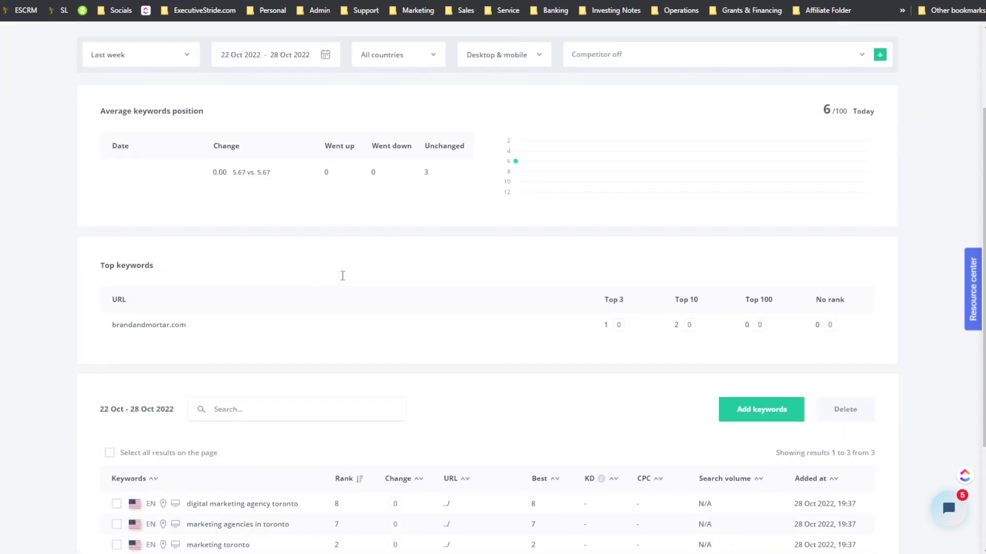
scroll(343, 281, up, 3)
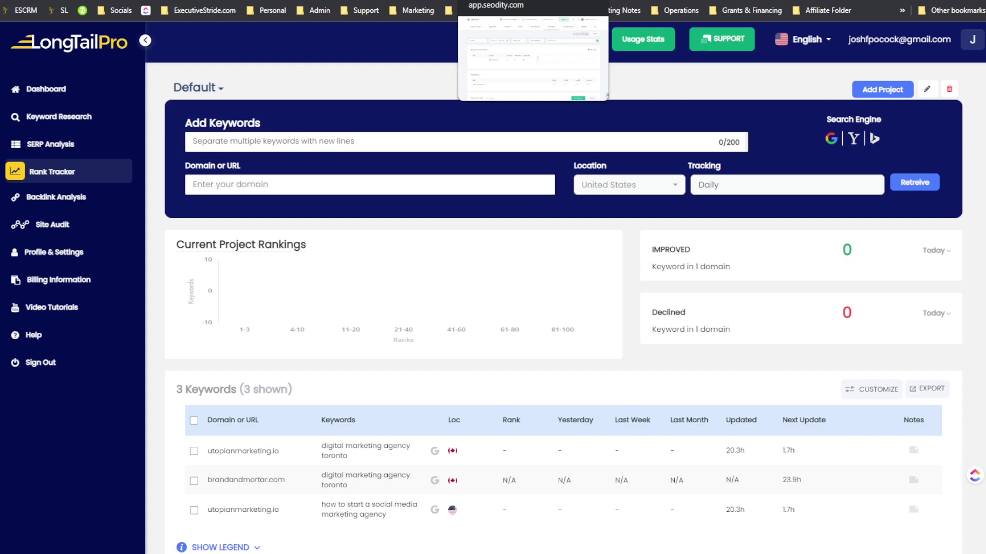
Step: Switch back to Seodity and browse the suggested keywords for rank tracking without adding any
key(ctrl+Tab)
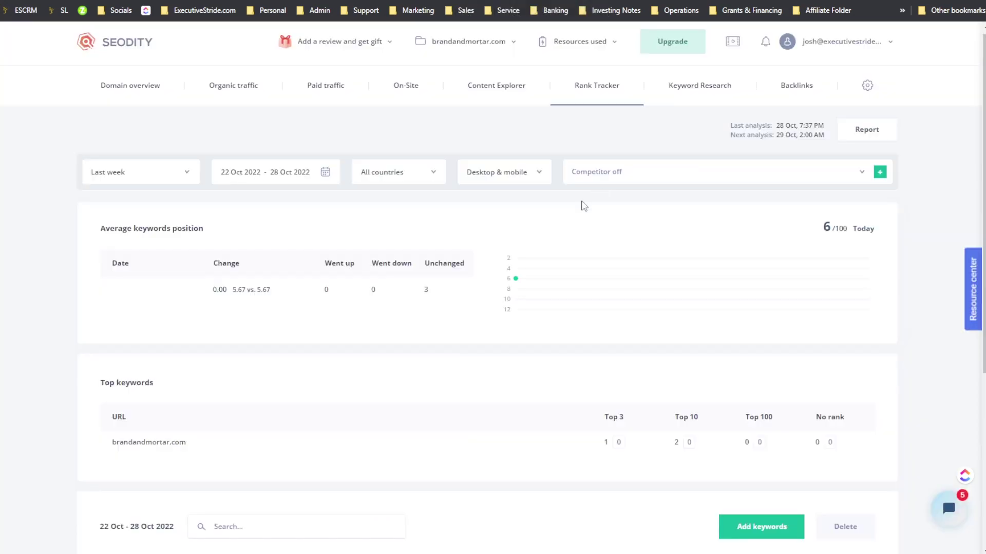
scroll(660, 257, down, 5)
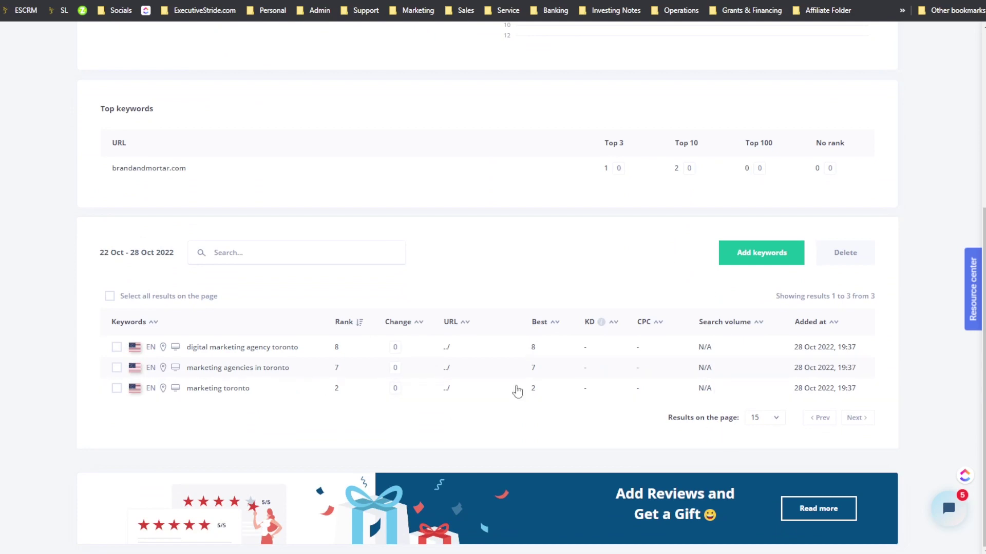
click(743, 258)
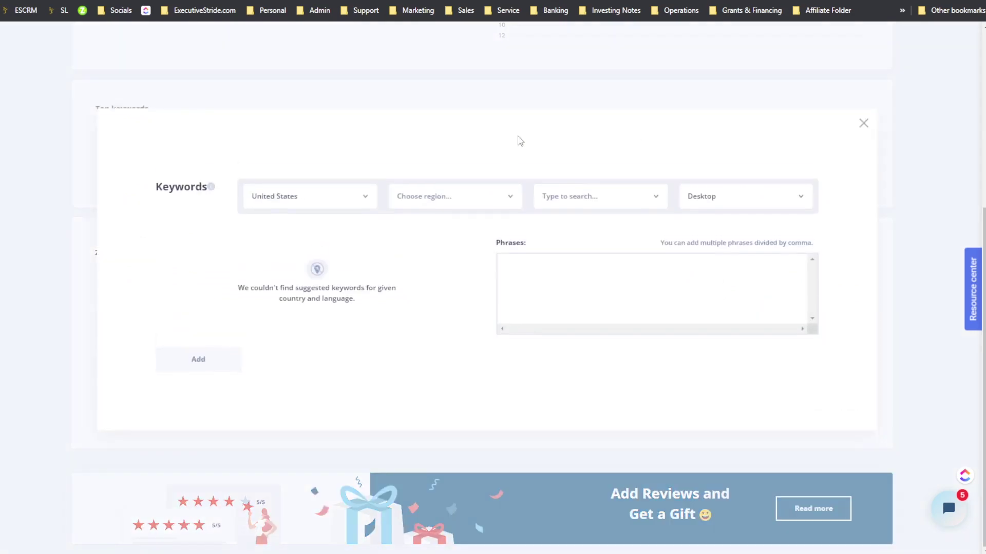
scroll(315, 292, down, 10)
scroll(362, 303, down, 2)
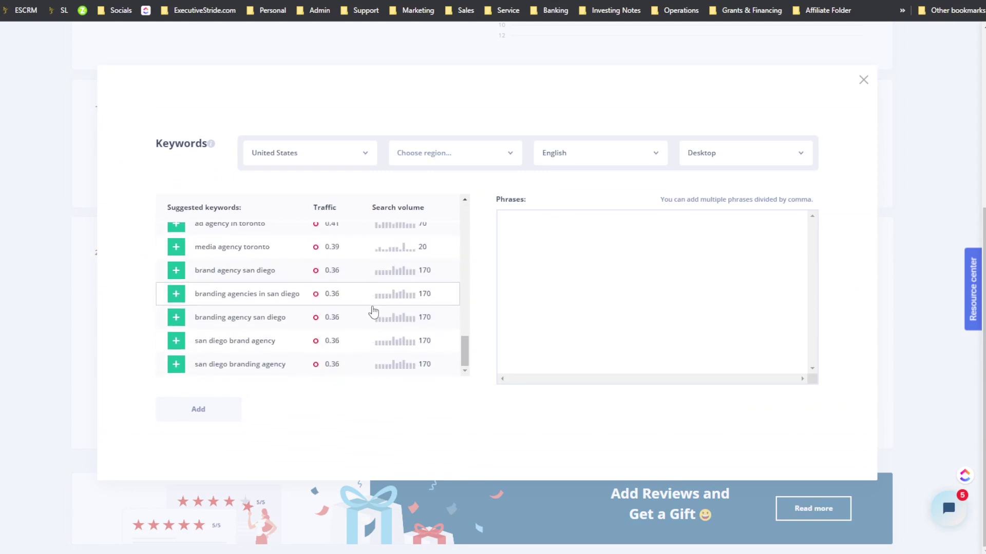
click(863, 82)
Step: Compare the brandandmortar.com rank report with the Rank Tracker page in LongTailPro
mouse_move(179, 354)
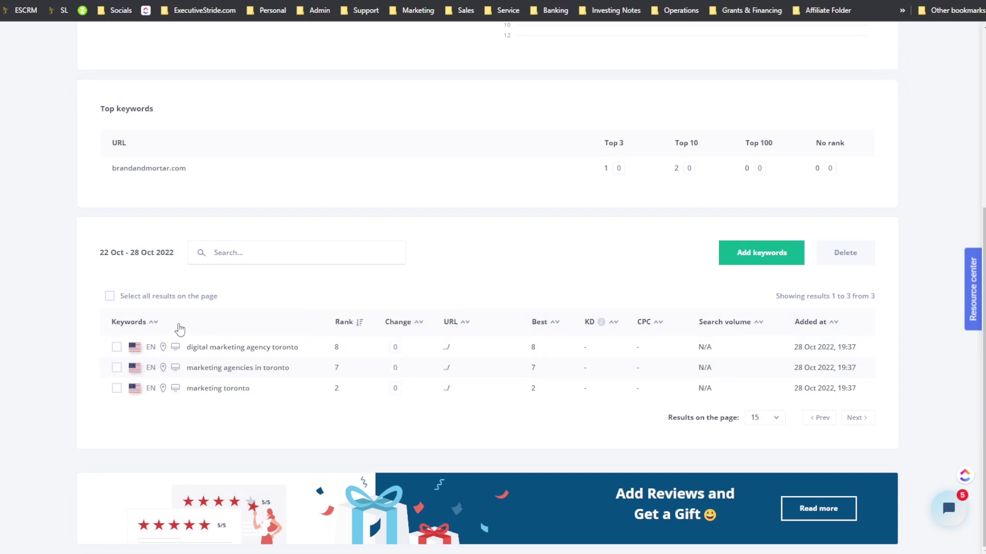
scroll(216, 359, up, 2)
scroll(231, 431, up, 4)
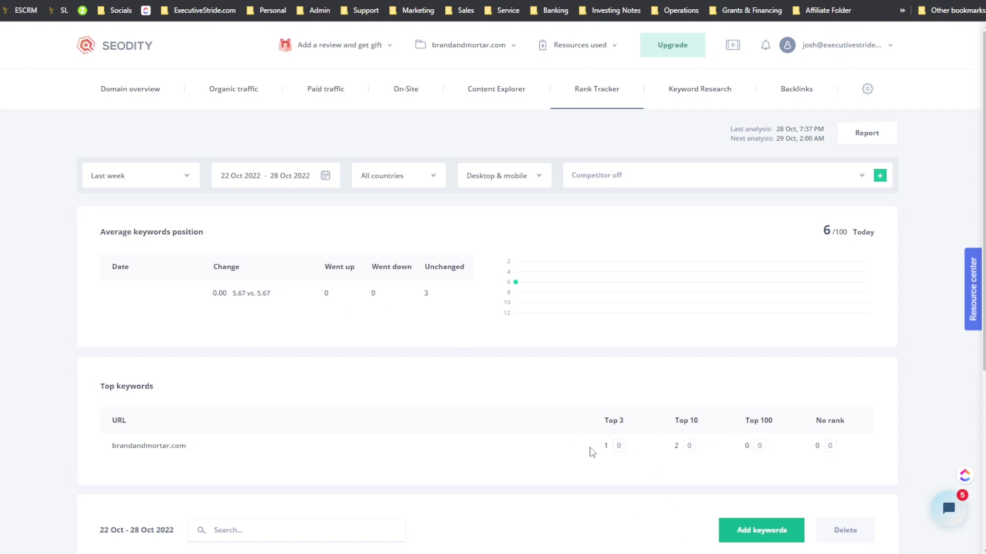
scroll(816, 397, down, 3)
scroll(814, 395, up, 3)
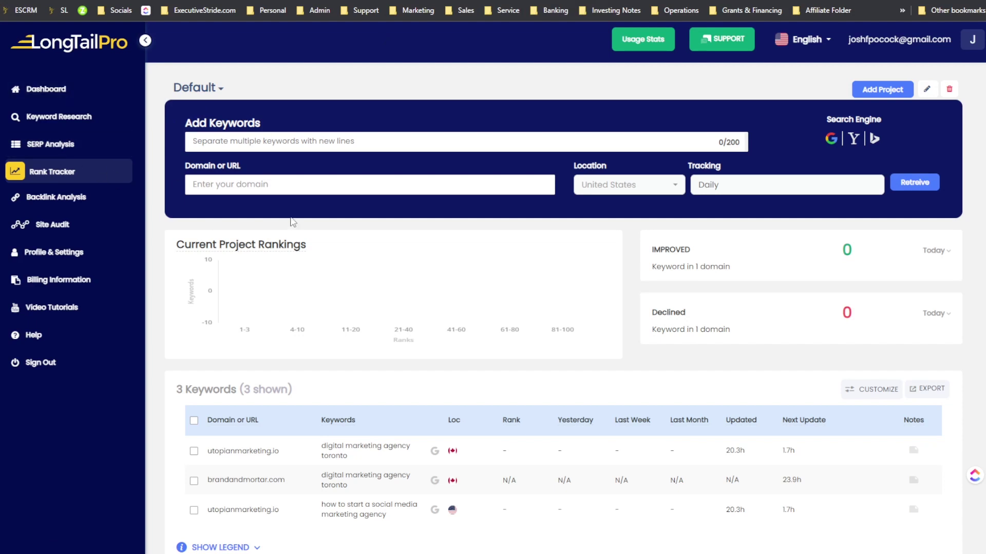
scroll(297, 221, down, 1)
scroll(470, 341, up, 1)
scroll(680, 283, down, 1)
scroll(673, 280, up, 1)
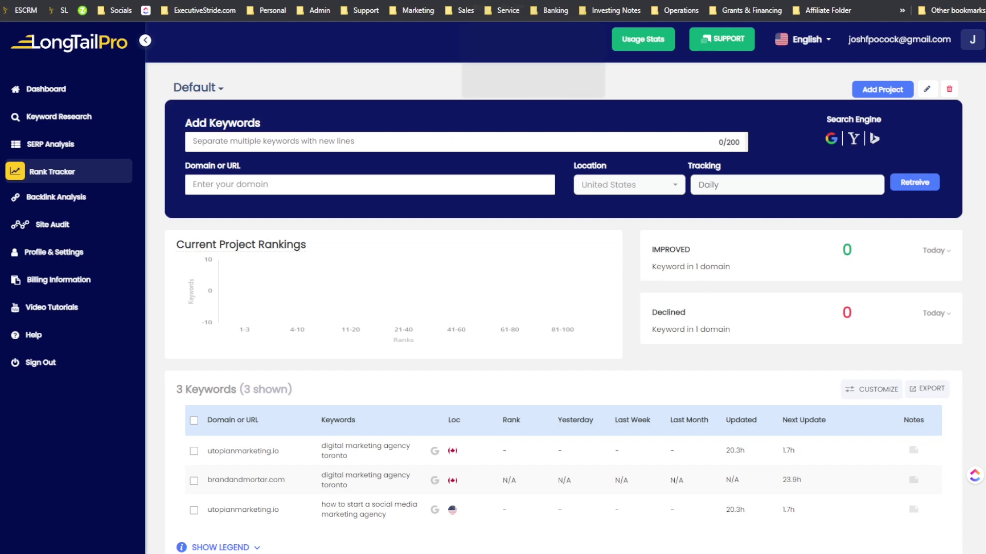
Step: Switch to Seodity and search keyword suggestions for "digital marketing agency toronto" with Canada as the location
click(496, 1)
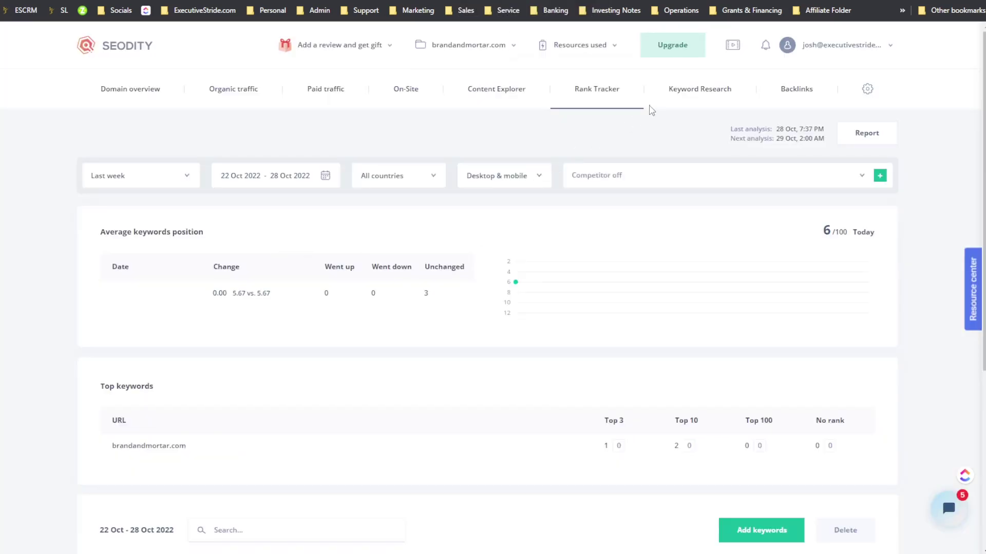
click(677, 98)
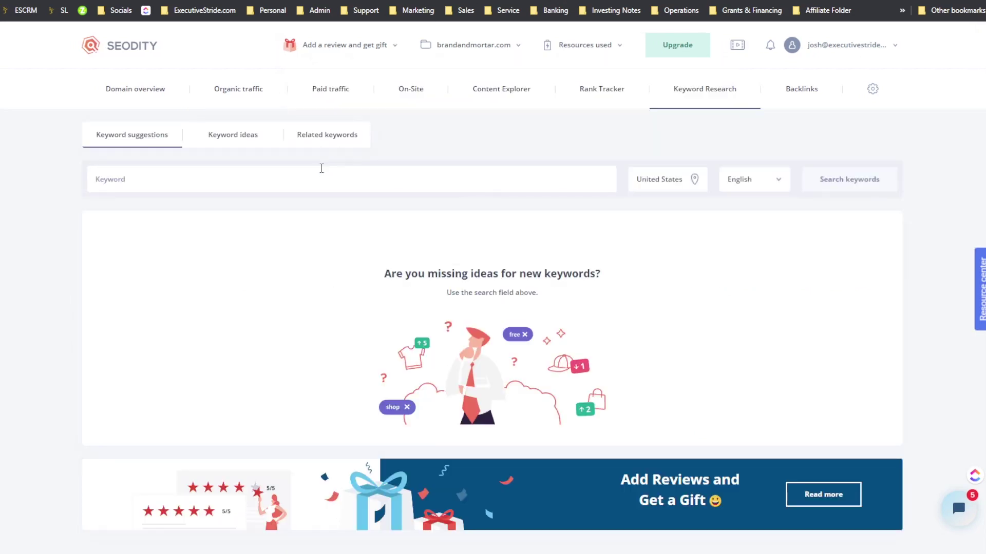
click(321, 169)
text(digital marketing agency toronto)
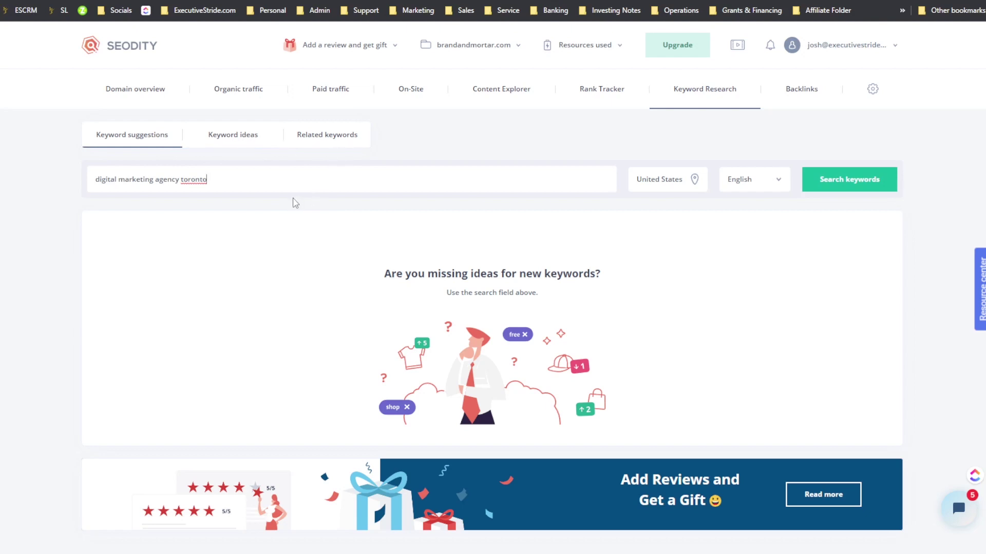
click(695, 183)
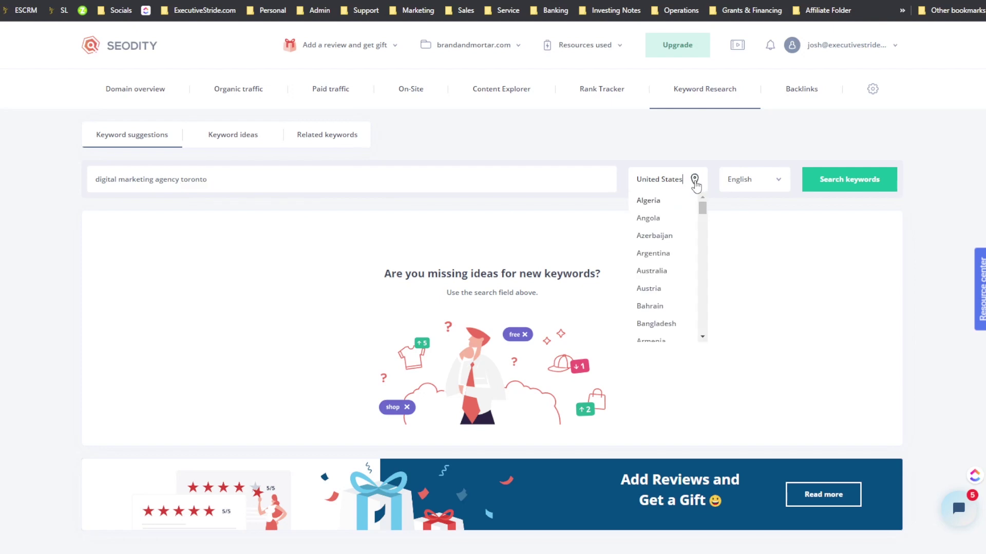
text(c)
click(663, 236)
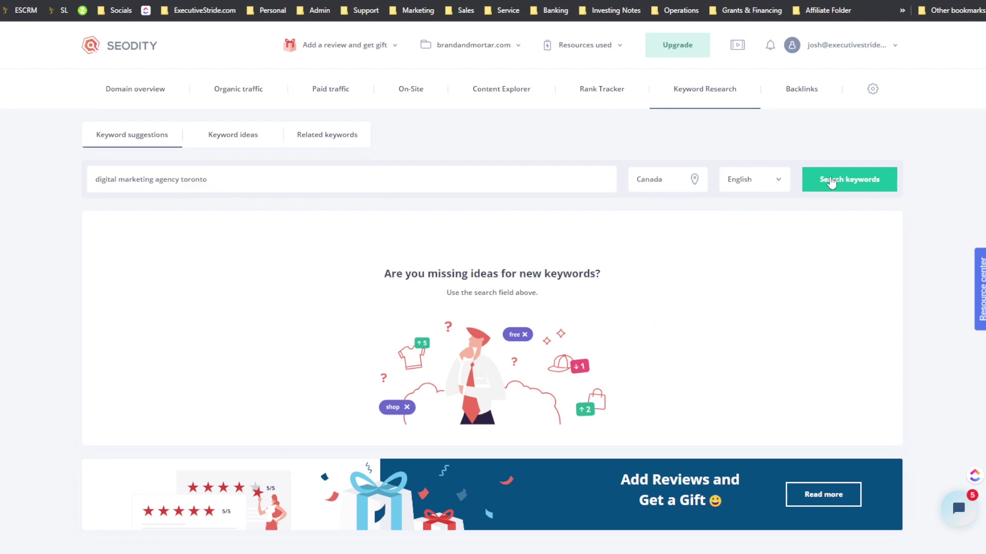
click(831, 183)
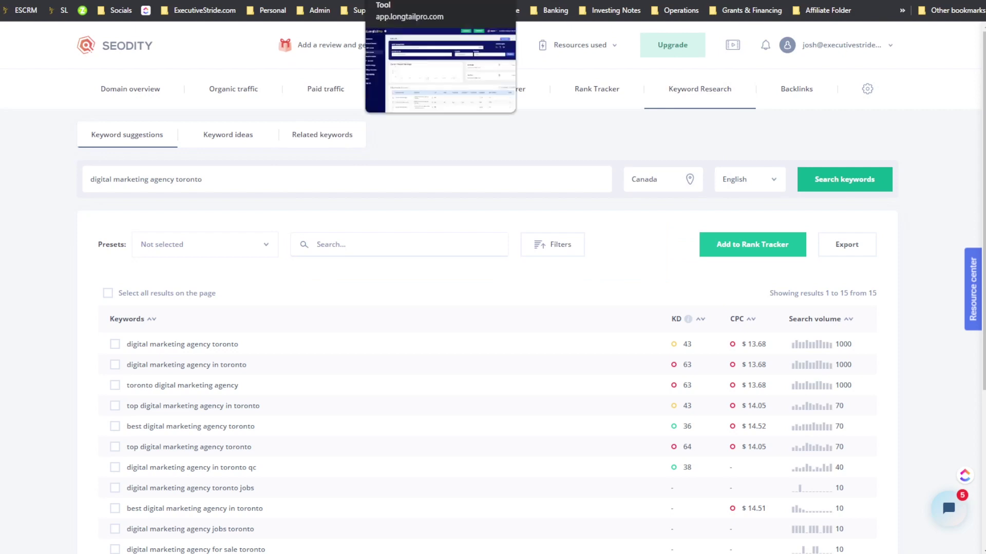
Step: Switch to LongTailPro and open the Brand and Mortar project in Keyword Research
click(406, 1)
scroll(56, 175, down, 1)
scroll(55, 162, up, 1)
click(68, 125)
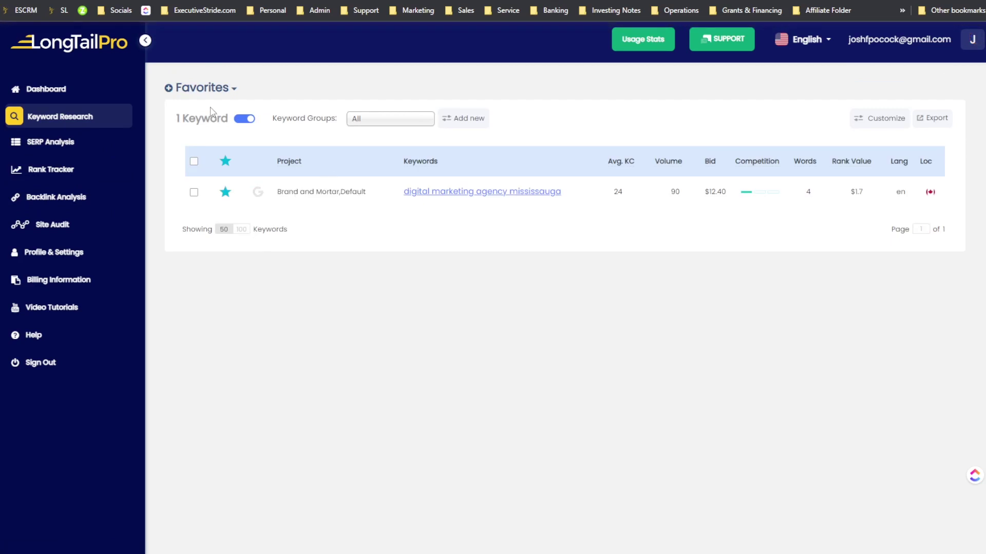
click(231, 89)
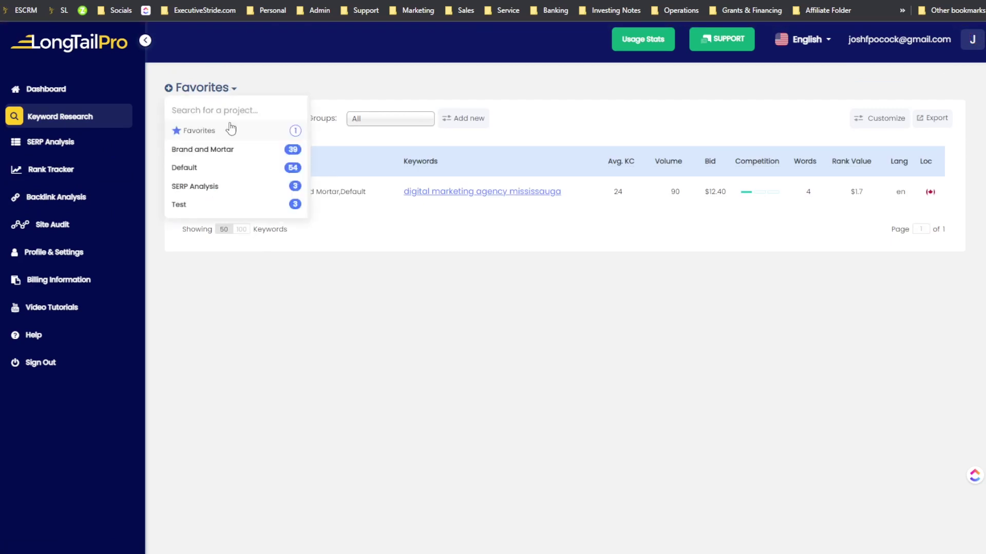
click(220, 150)
Step: Examine the Brand and Mortar project's keyword list, including competitiveness, volume, bid and rank value
scroll(362, 222, down, 15)
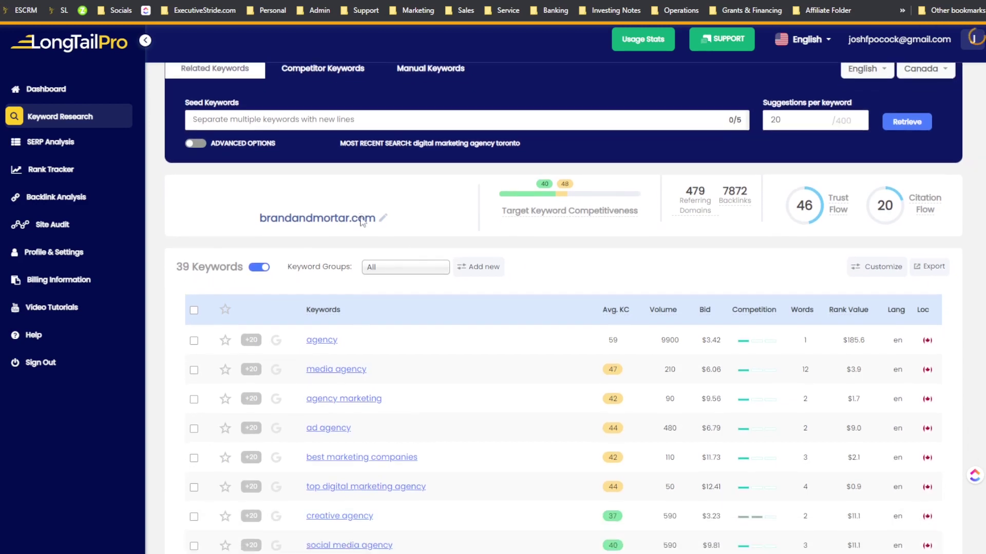
scroll(362, 222, up, 15)
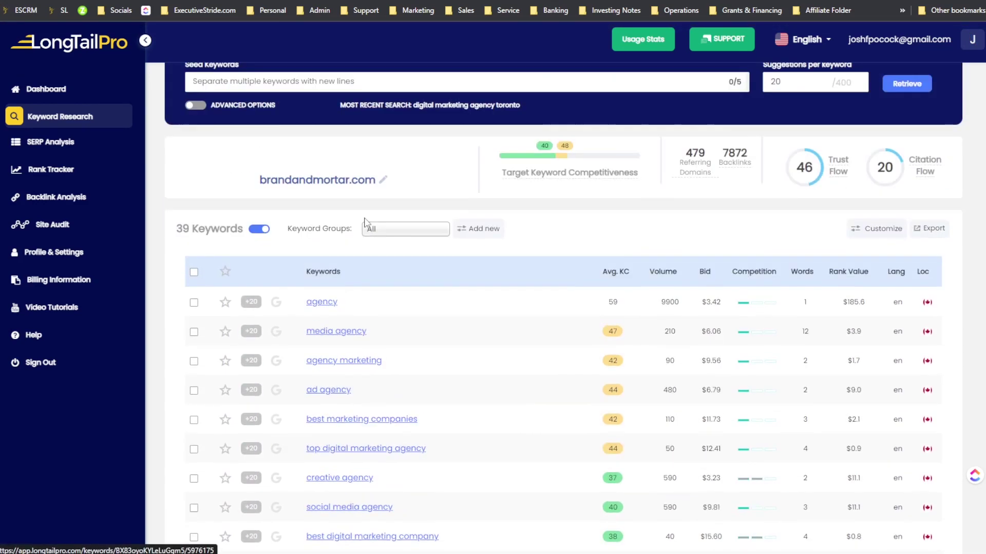
scroll(277, 265, down, 4)
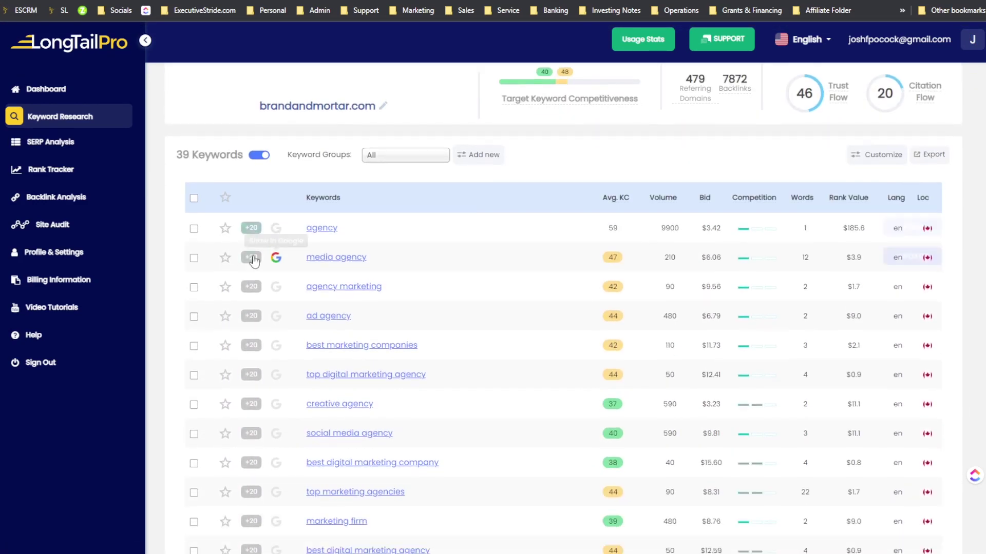
scroll(452, 277, down, 8)
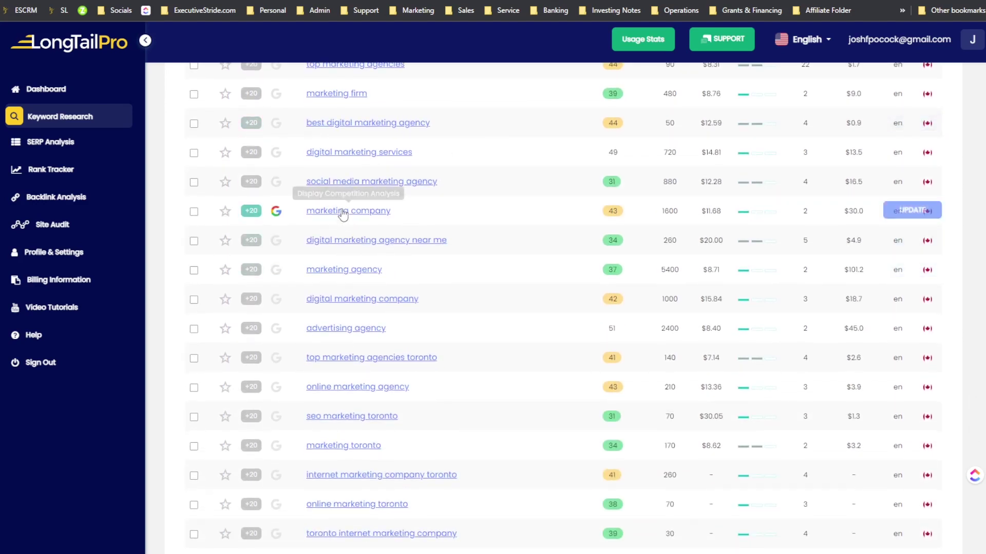
scroll(338, 205, down, 6)
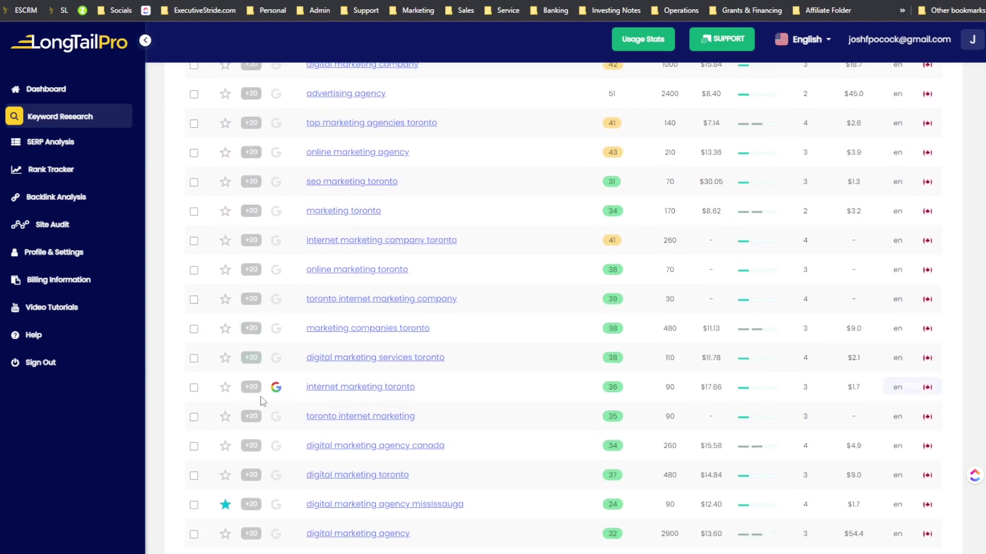
scroll(276, 423, down, 2)
scroll(257, 405, up, 3)
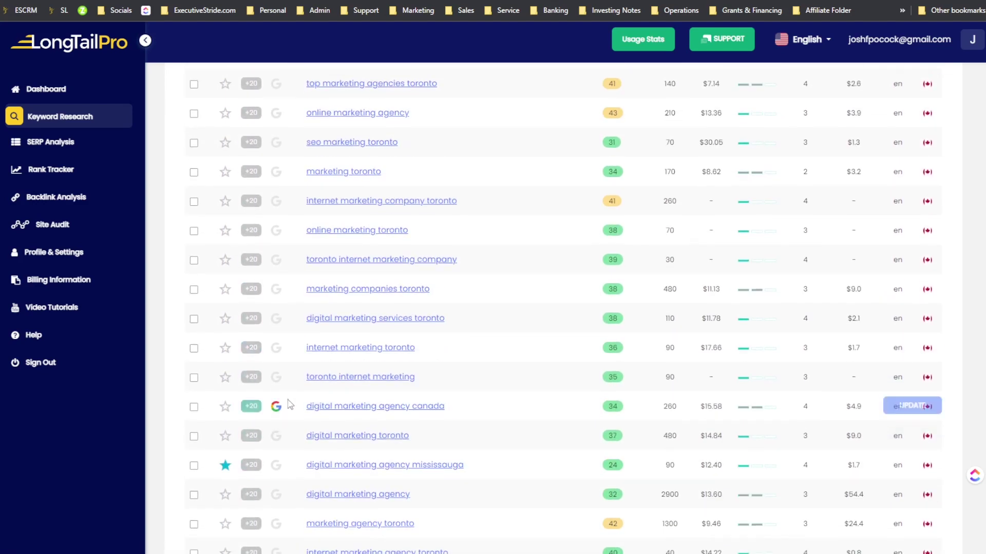
scroll(403, 99, down, 2)
Step: Switch to Seodity and set the keyword suggestions to 100 results per page
scroll(358, 205, down, 5)
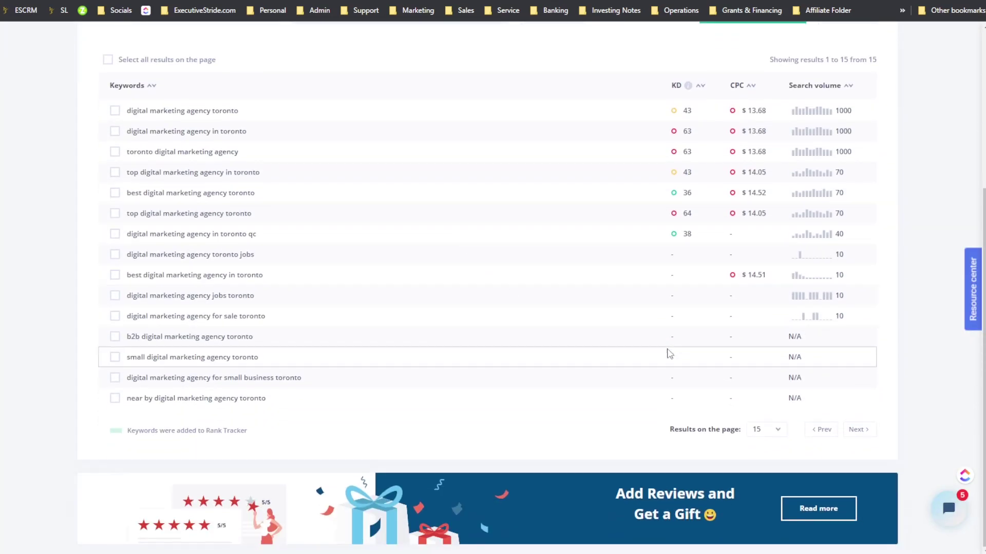
click(769, 431)
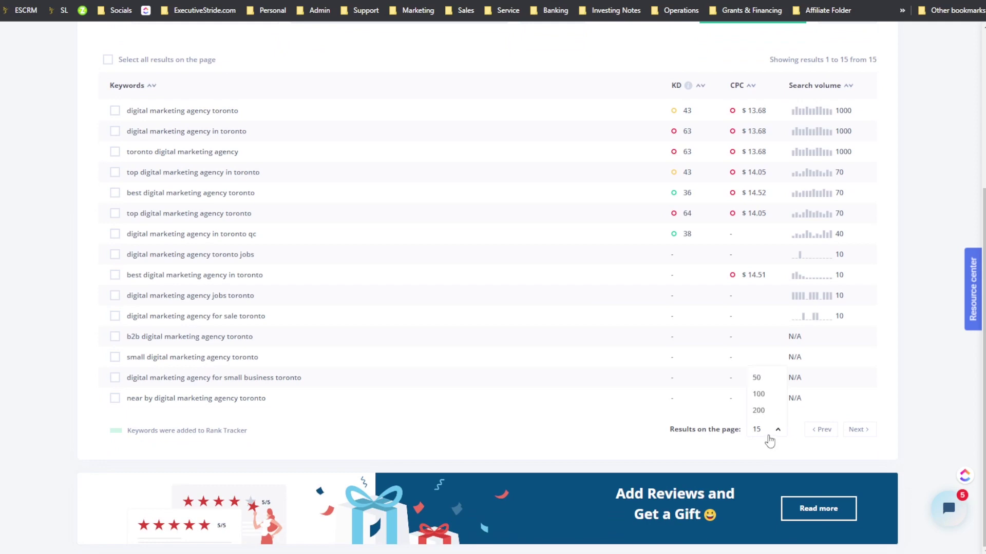
click(758, 395)
scroll(605, 376, up, 4)
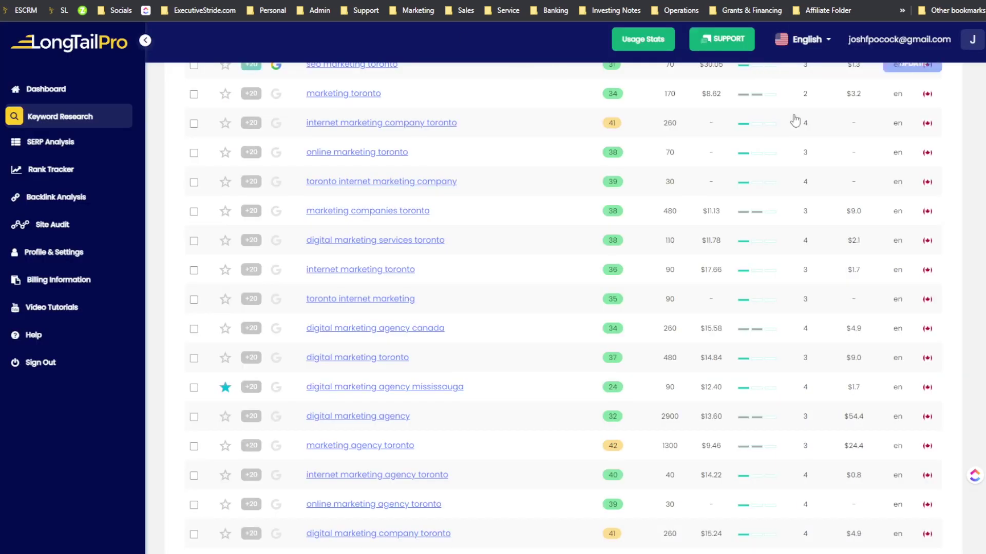
Step: Compare LongTailPro's keyword list with Seodity's suggestions, checking keyword difficulty, CPC and search volume
scroll(801, 154, up, 10)
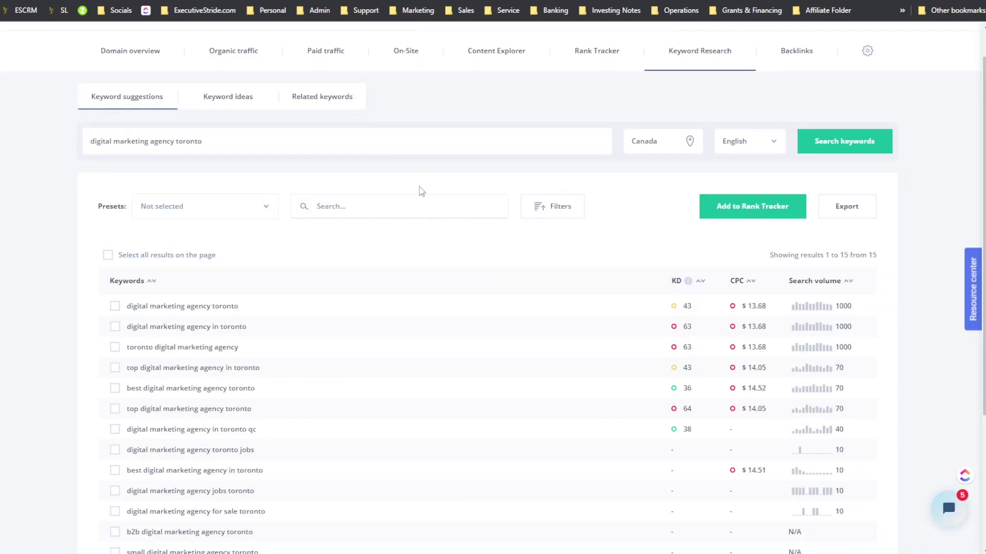
scroll(429, 220, down, 3)
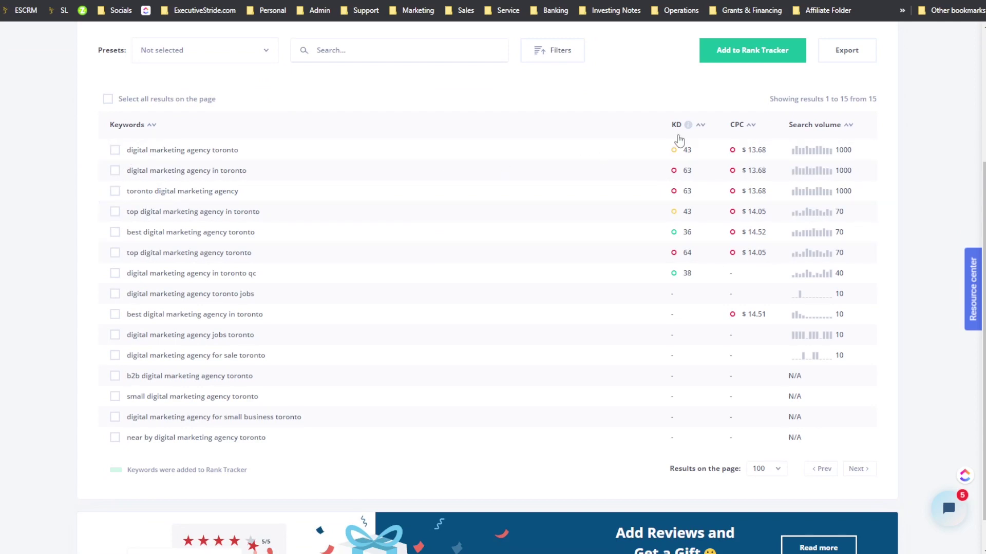
scroll(616, 193, up, 2)
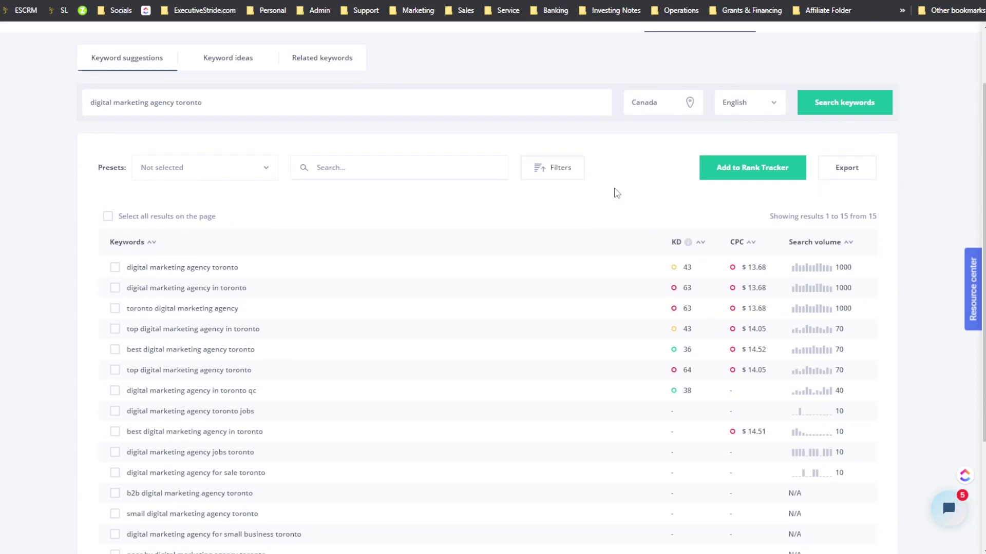
scroll(618, 192, up, 1)
scroll(623, 211, down, 2)
scroll(670, 231, down, 1)
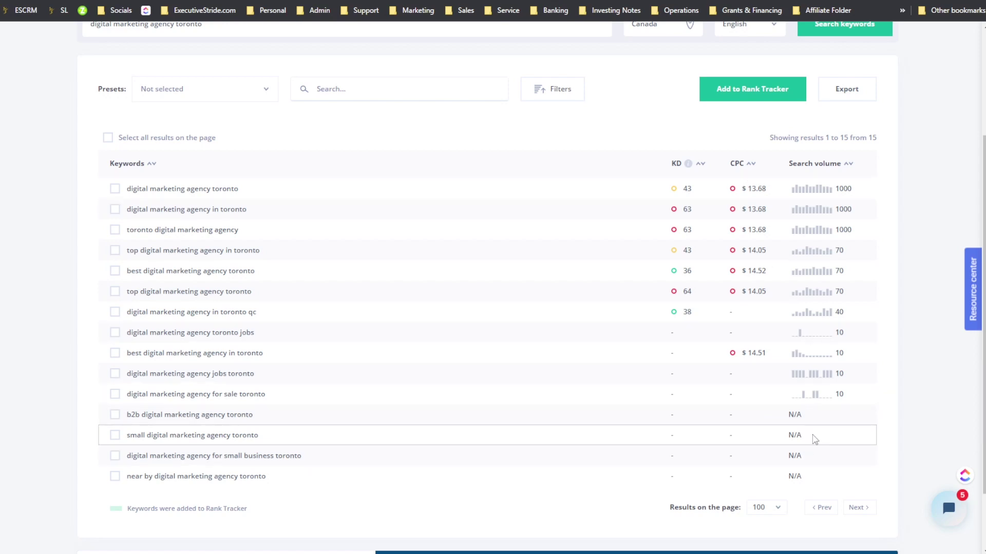
Step: Reload Seodity's Keyword Research page, and browse the Brand and Mortar keyword list in LongTailPro again
click(42, 3)
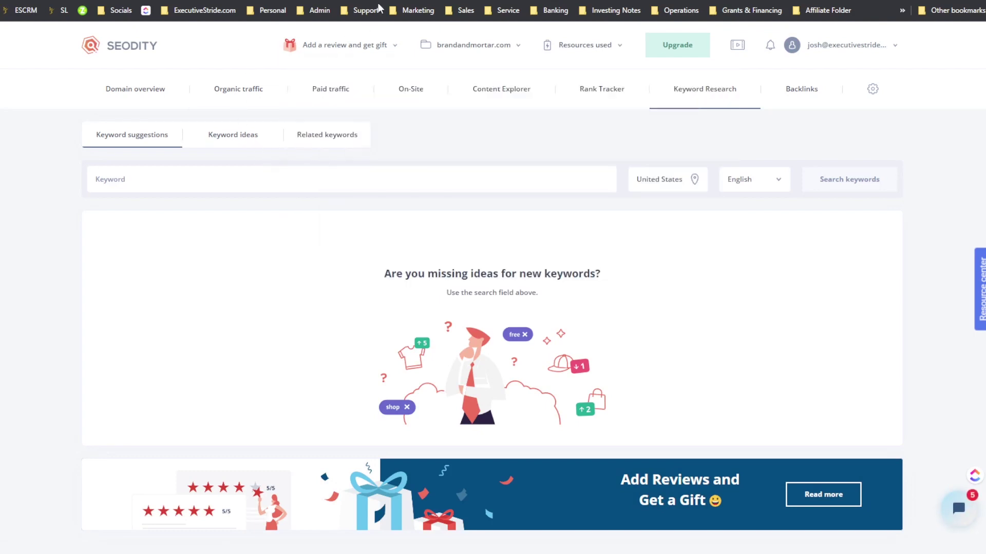
key(ctrl+Tab)
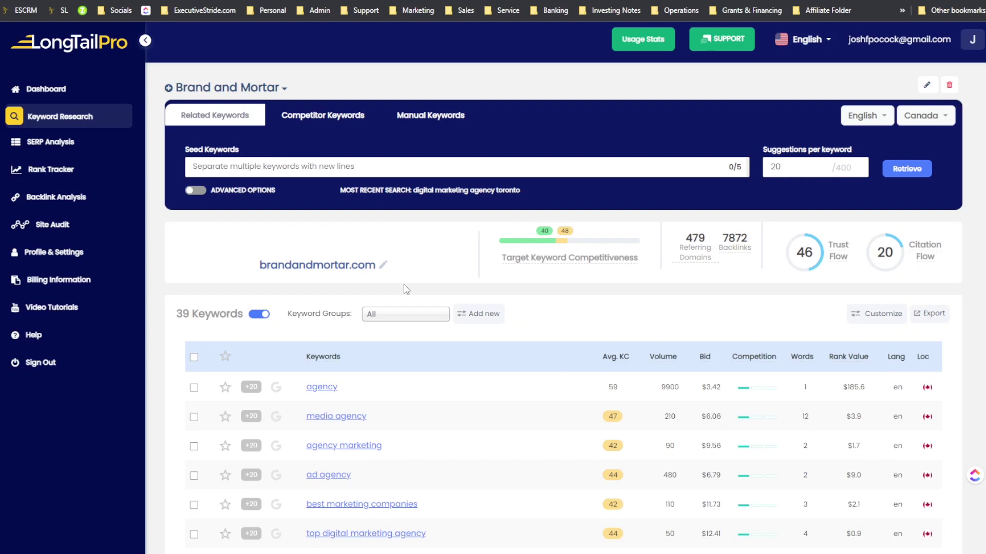
scroll(448, 268, down, 20)
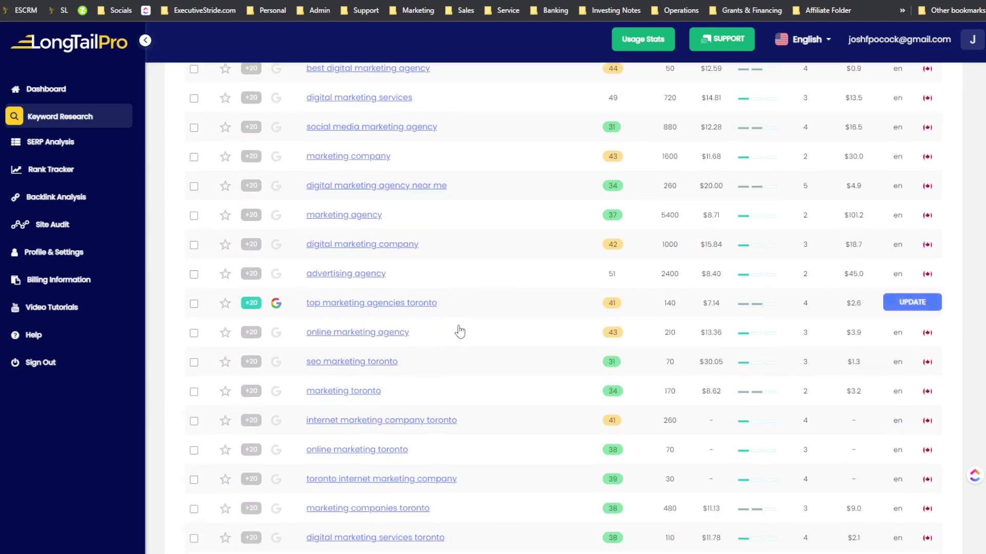
scroll(459, 319, up, 20)
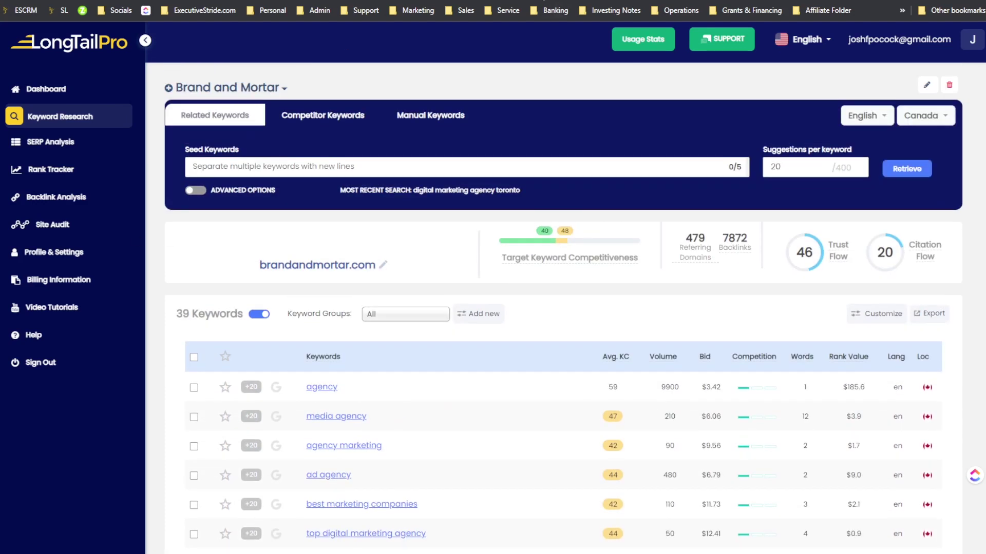
Step: Switch back to Seodity and check the query limits in the current plan's resource usage
key(ctrl+Tab)
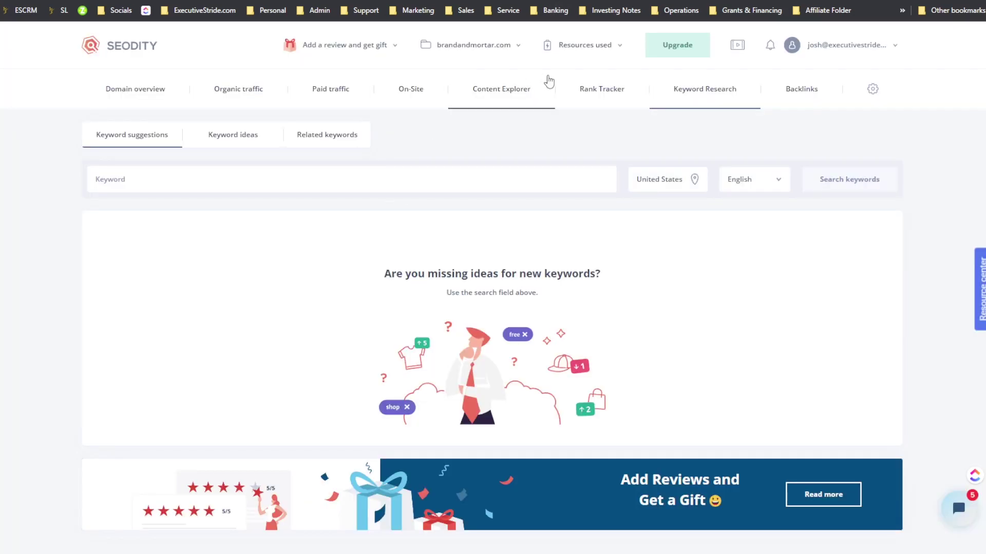
click(609, 51)
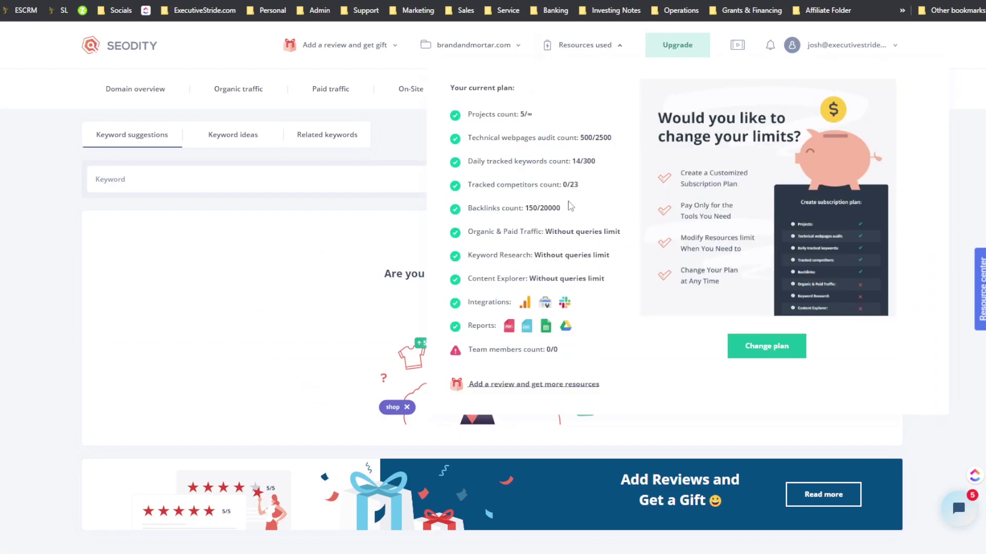
Step: Run the keyword suggestions search again for "digital marketing agency toronto" in Canada
text(digital marketing agency toronto)
click(694, 188)
text(c)
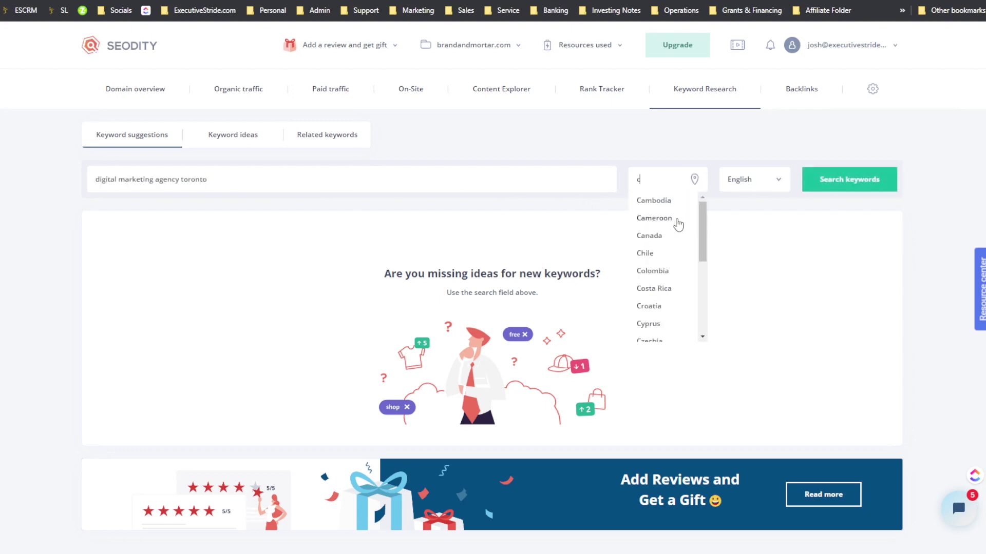
click(649, 235)
click(827, 192)
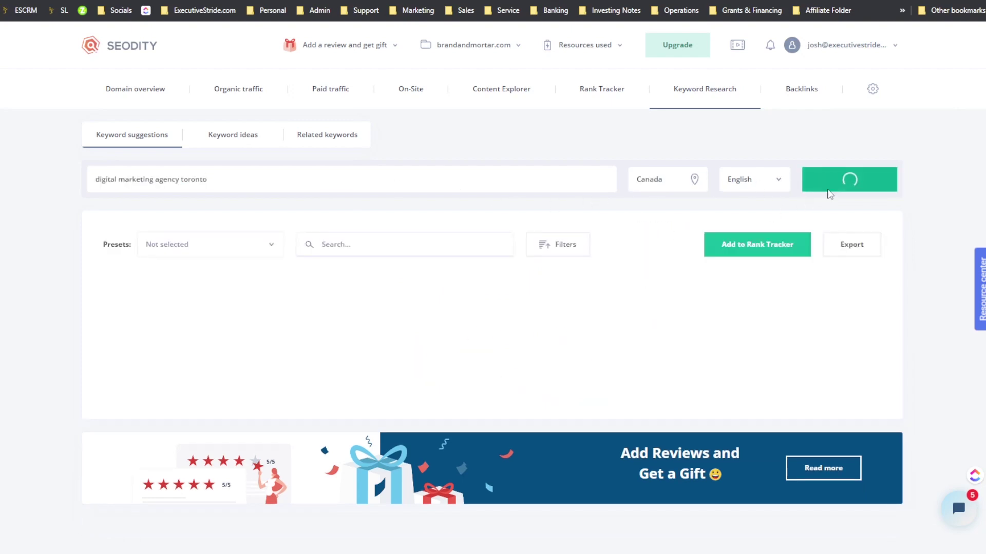
Step: Check the available filter presets without applying one, and select all keyword results on the page
click(212, 251)
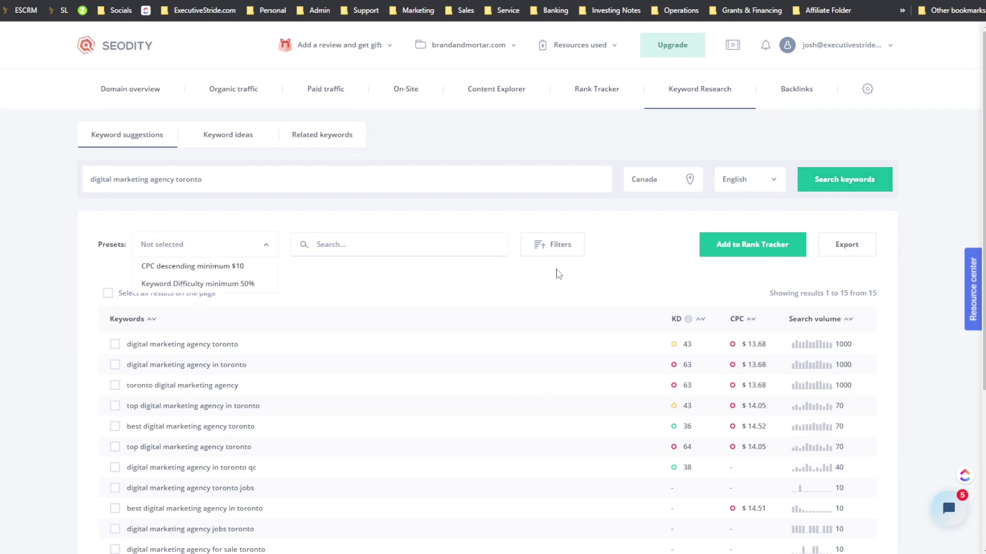
scroll(558, 288, down, 2)
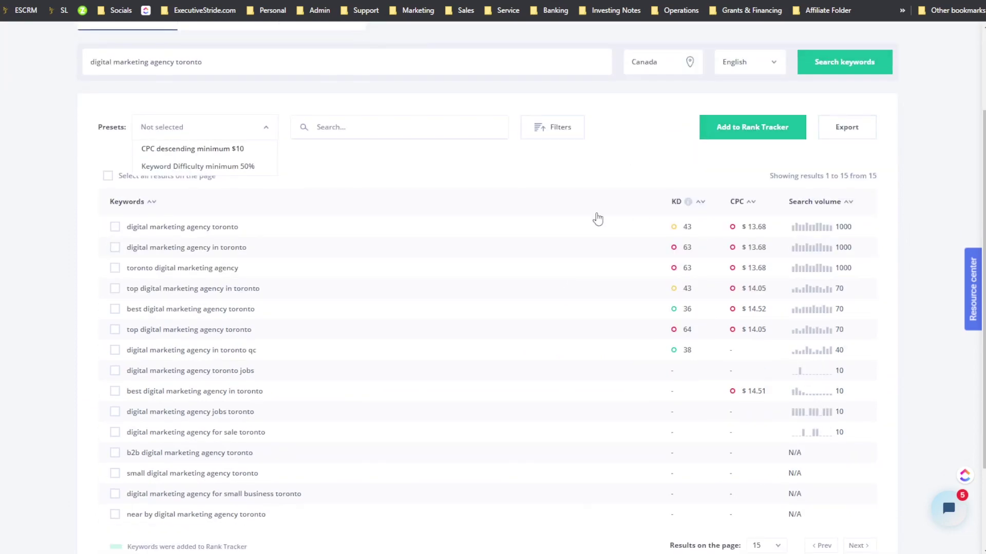
click(105, 186)
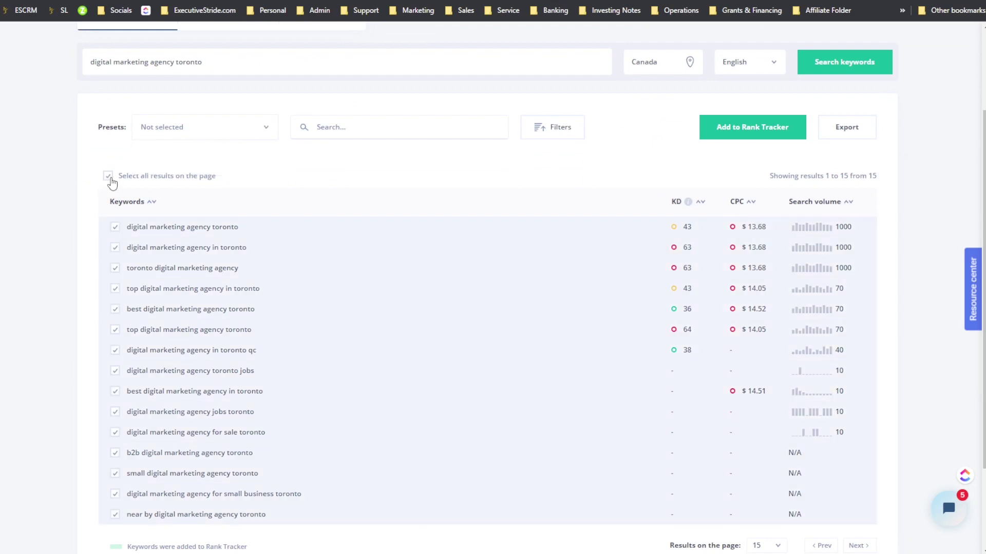
click(110, 178)
scroll(443, 213, down, 2)
scroll(456, 210, up, 3)
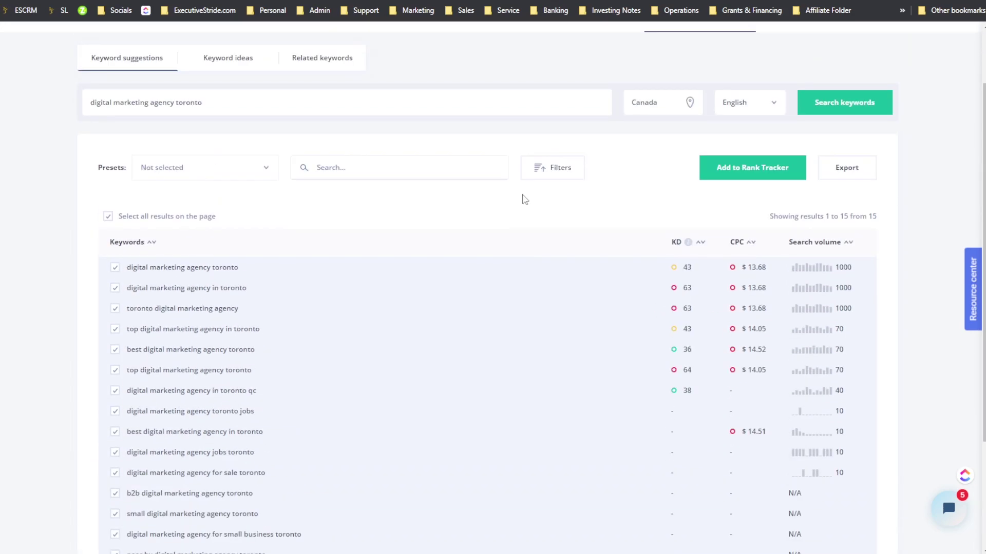
scroll(560, 216, up, 2)
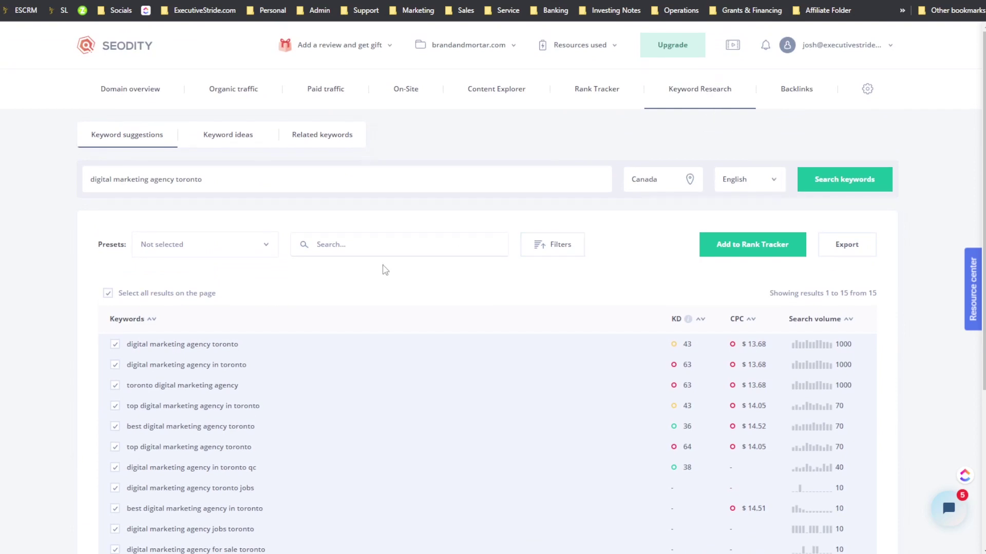
scroll(127, 318, down, 5)
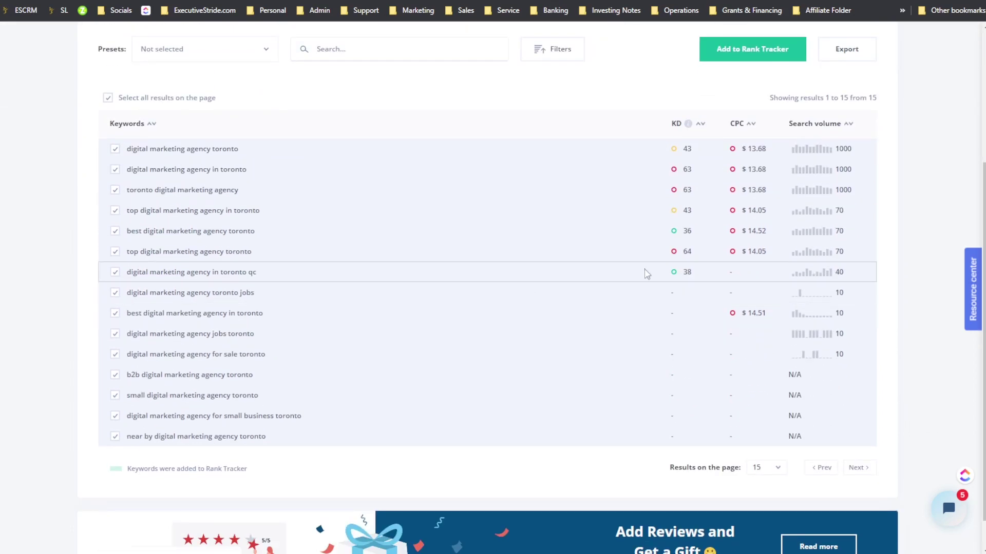
Step: Switch to LongTailPro, browse the Brand and Mortar keyword list, and read the explanation of the Avg. KC metric
scroll(779, 218, up, 1)
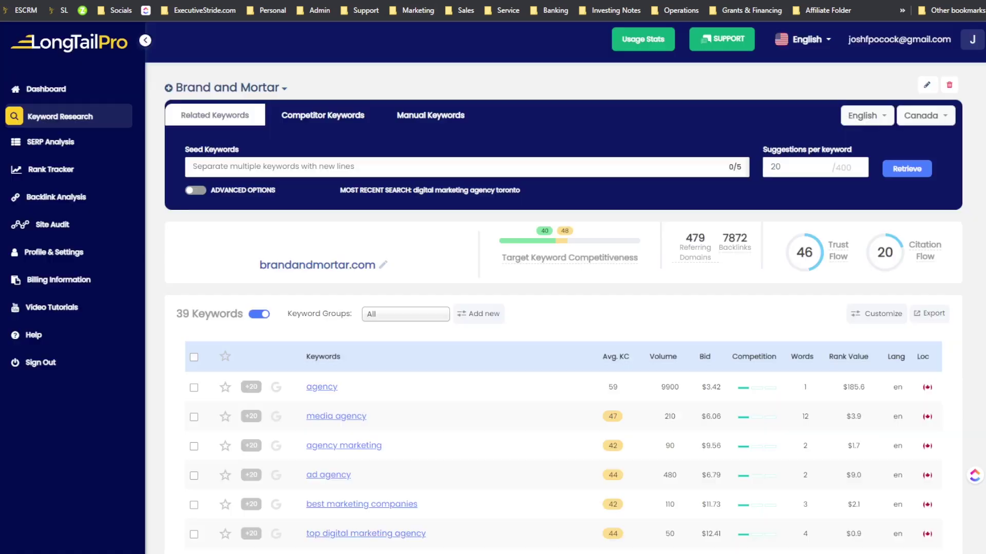
scroll(425, 288, down, 10)
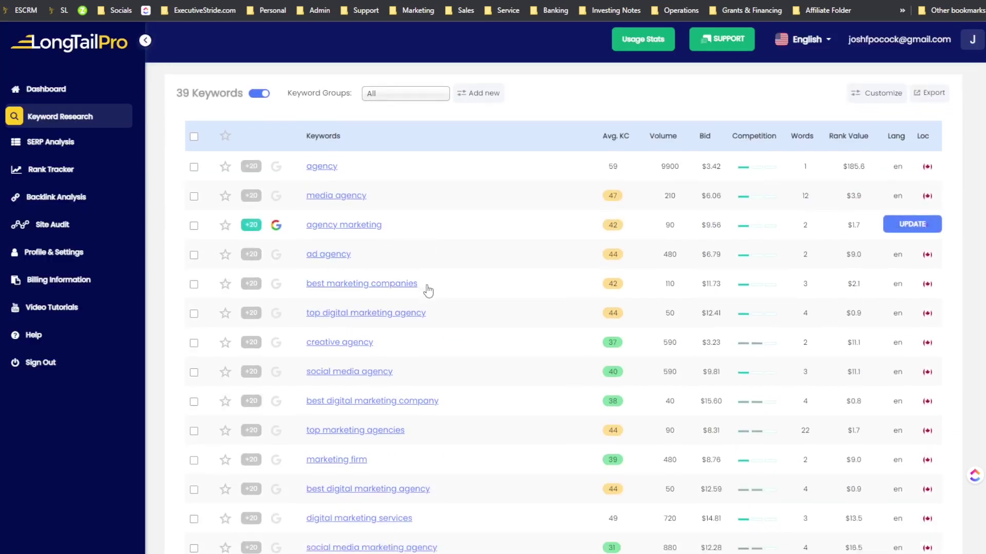
scroll(385, 308, down, 5)
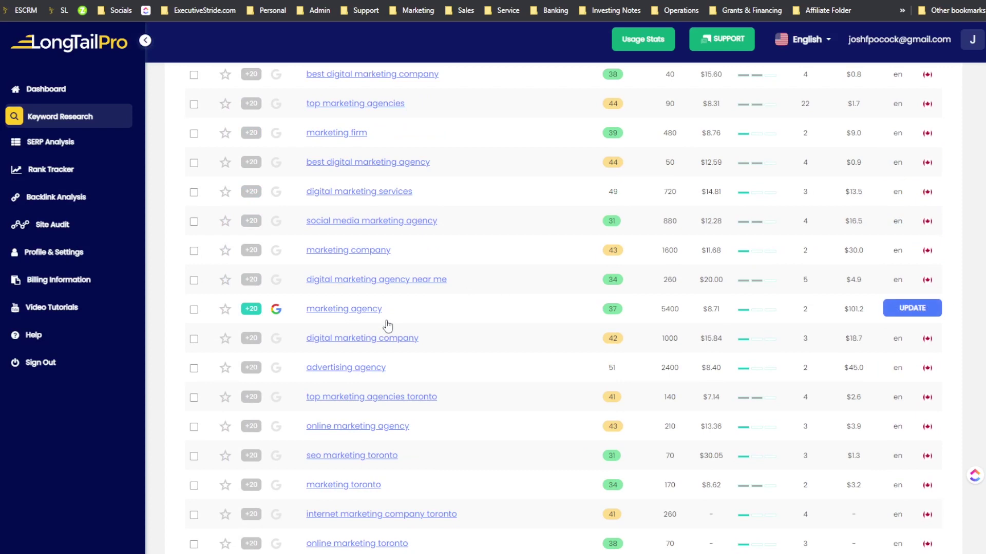
scroll(390, 329, down, 7)
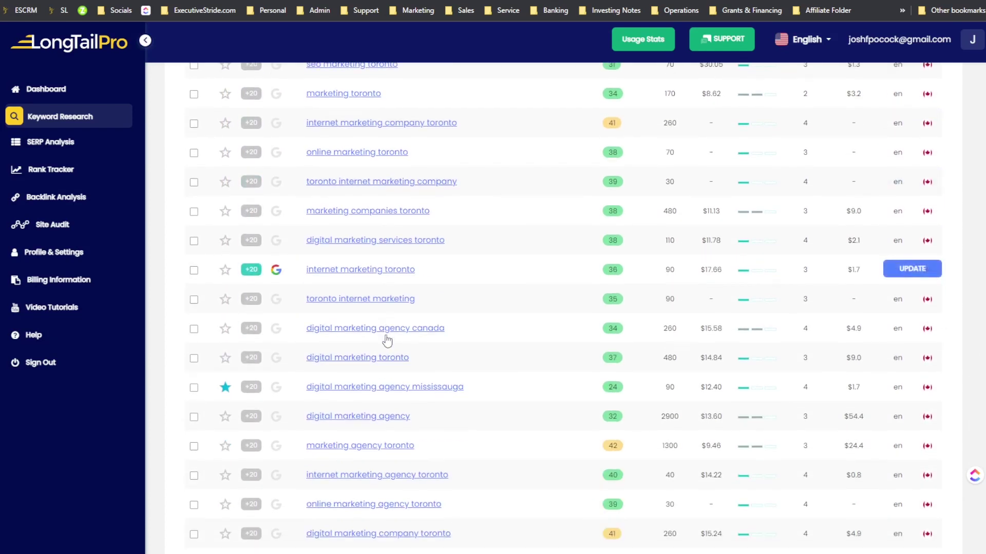
scroll(345, 387, down, 2)
scroll(587, 334, up, 6)
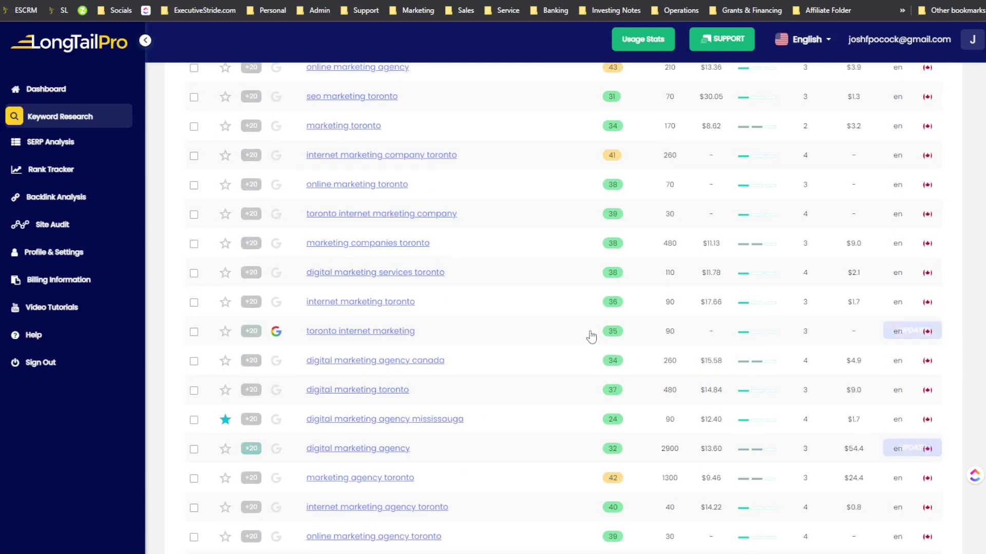
scroll(607, 306, up, 15)
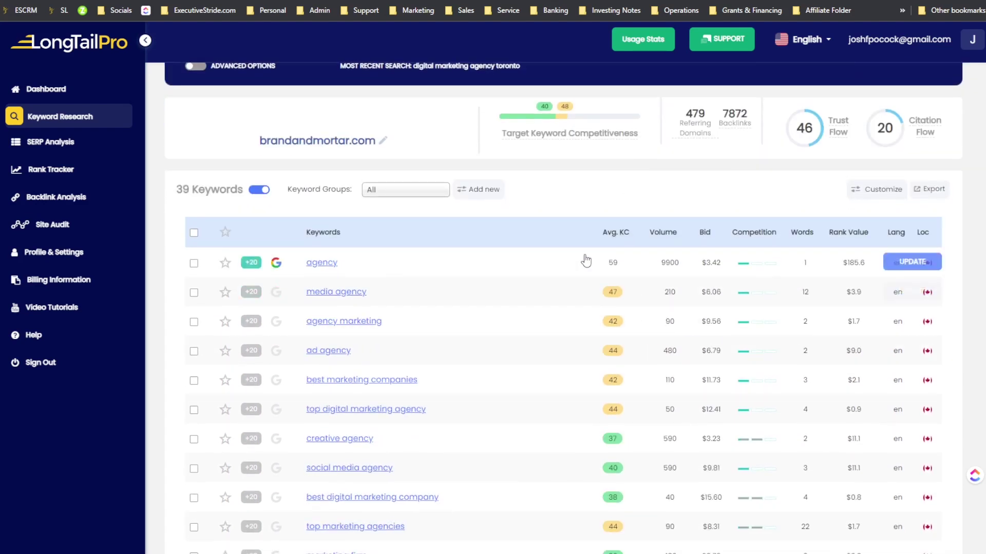
mouse_move(615, 239)
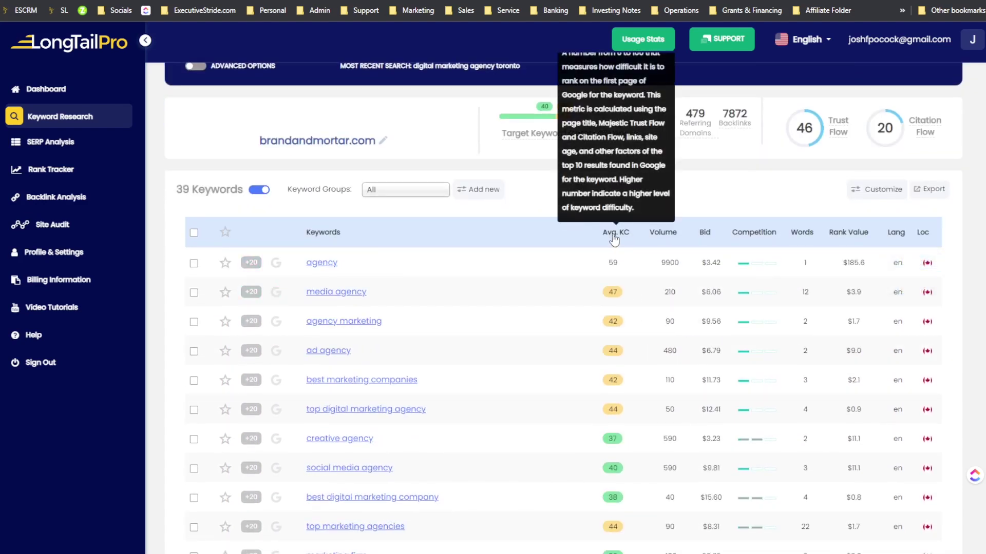
scroll(615, 239, up, 2)
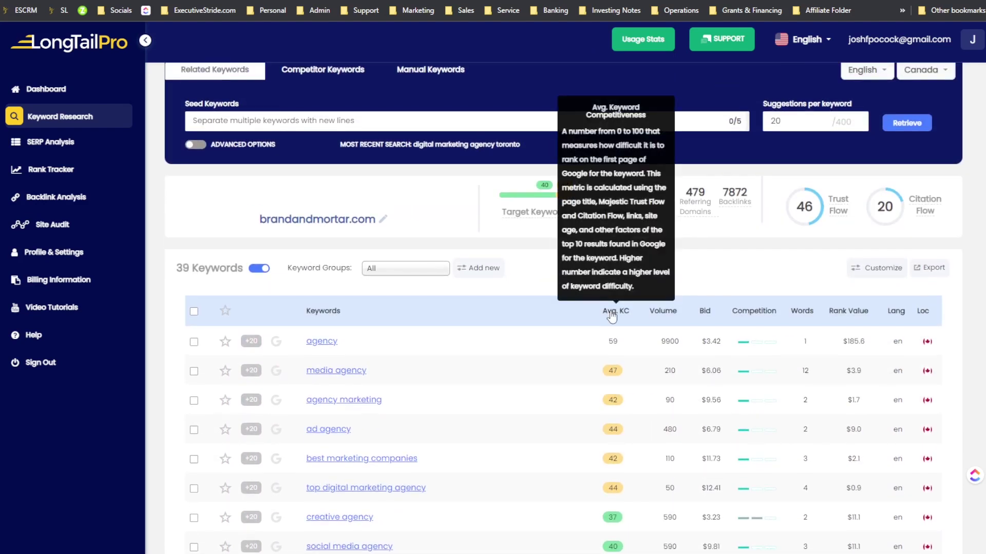
Step: Examine the volume, competition and rank value columns in LongTailPro's keyword list, and compare them with Seodity's keyword results
scroll(627, 331, down, 10)
scroll(632, 332, up, 7)
scroll(632, 331, down, 12)
scroll(645, 337, up, 15)
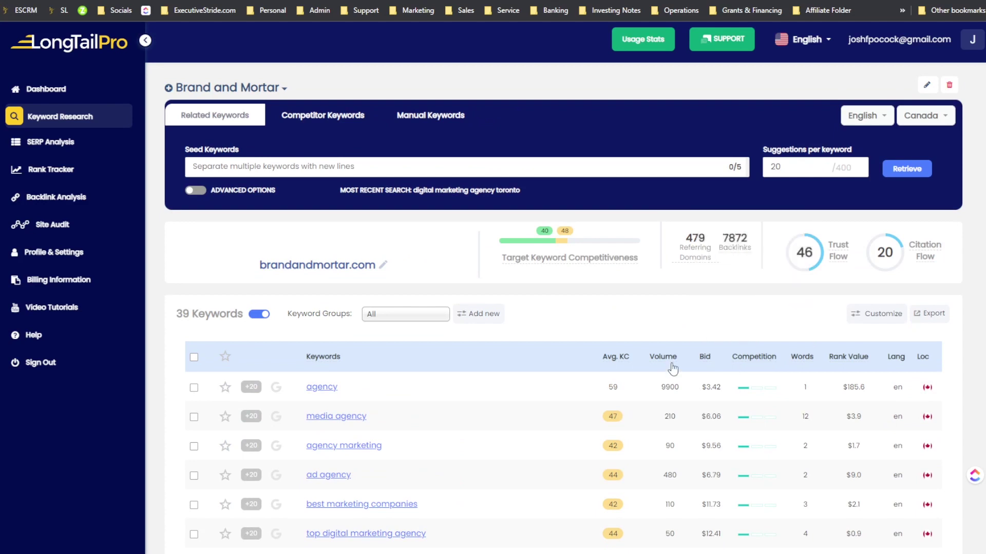
scroll(735, 372, down, 12)
scroll(720, 331, down, 3)
scroll(787, 346, up, 14)
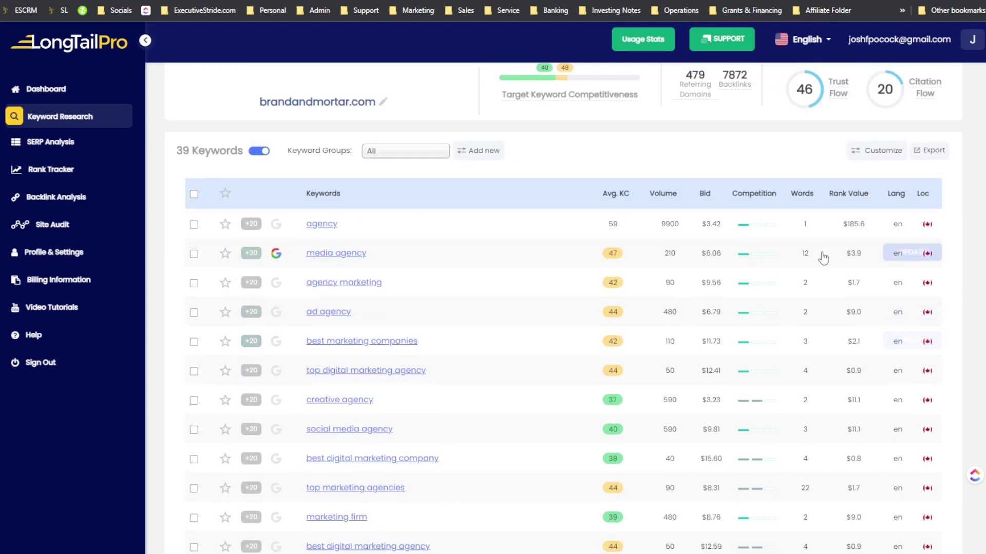
scroll(847, 282, down, 12)
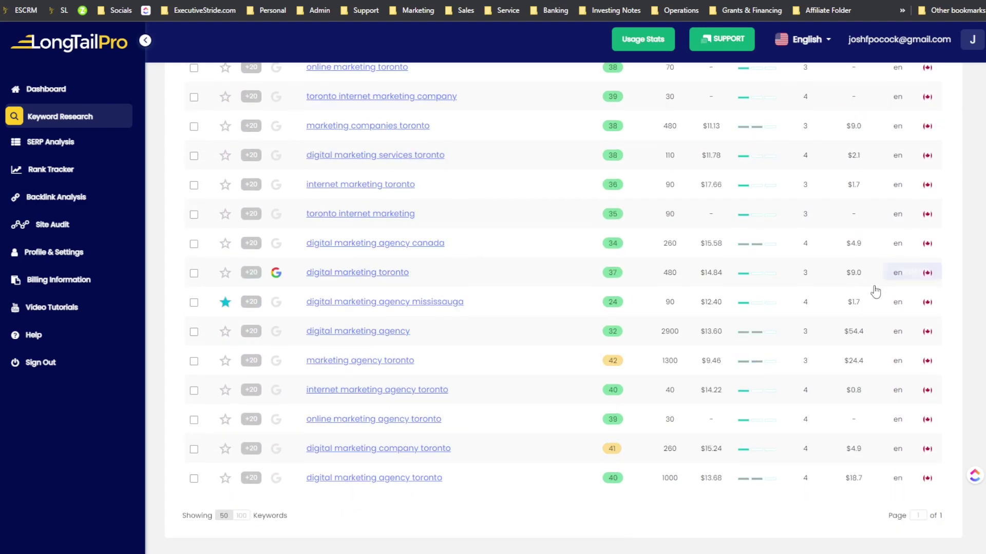
scroll(875, 291, up, 12)
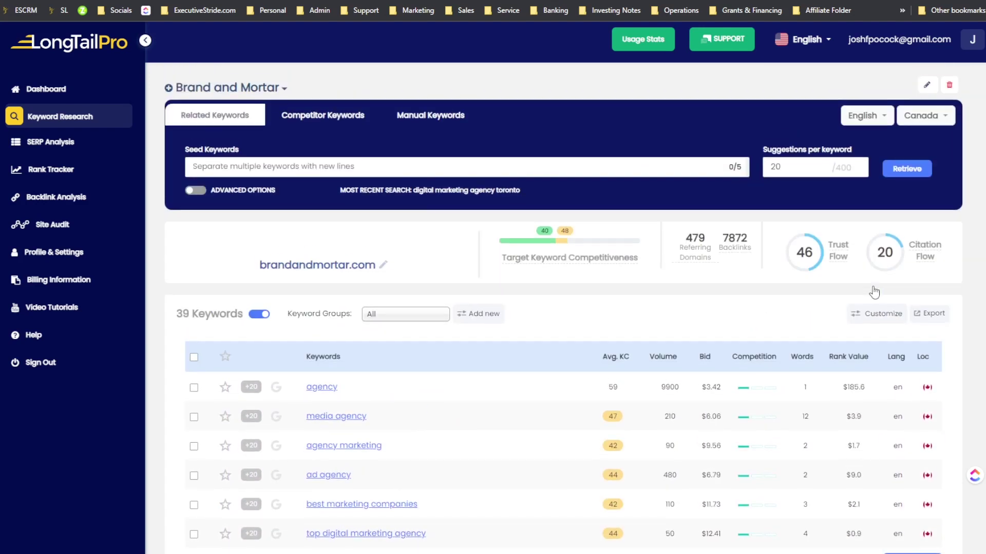
scroll(776, 345, down, 2)
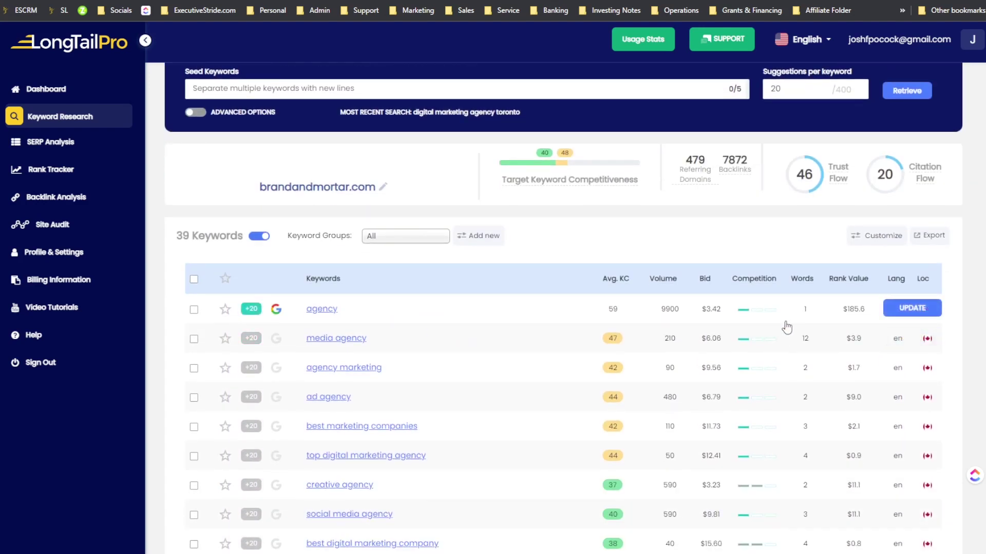
scroll(676, 304, down, 12)
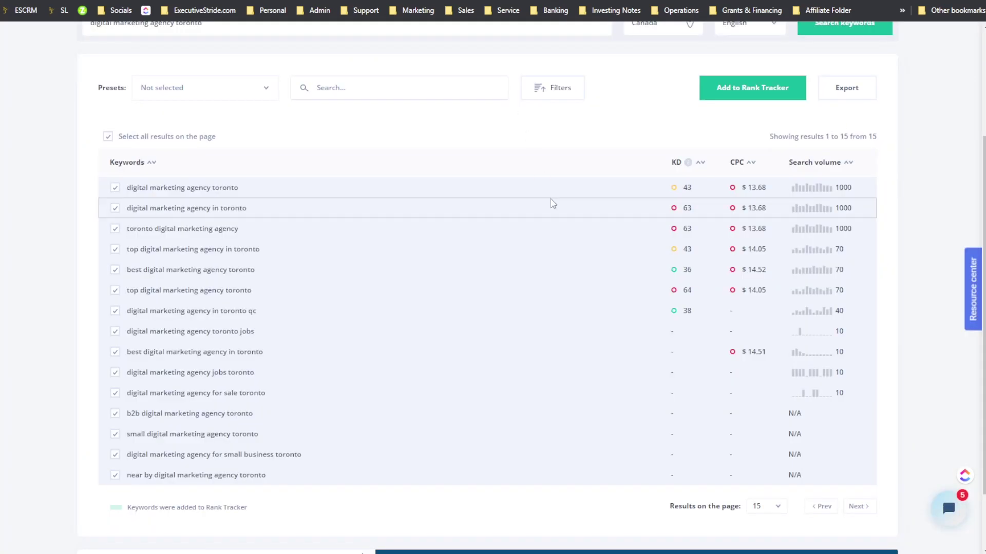
scroll(638, 269, down, 2)
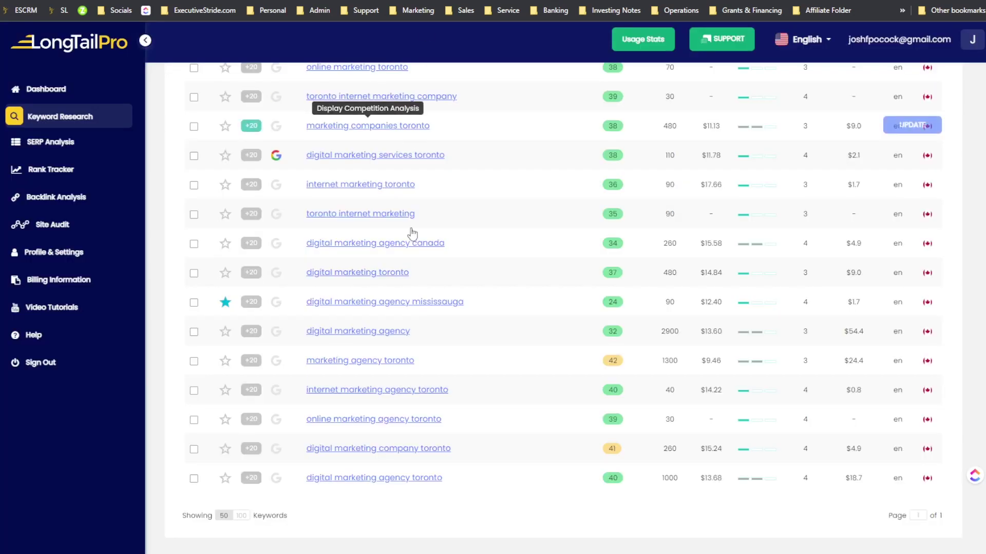
Step: Find "digital marketing agency toronto" in LongTailPro's Brand and Mortar keyword list and open its competition analysis
scroll(407, 253, up, 10)
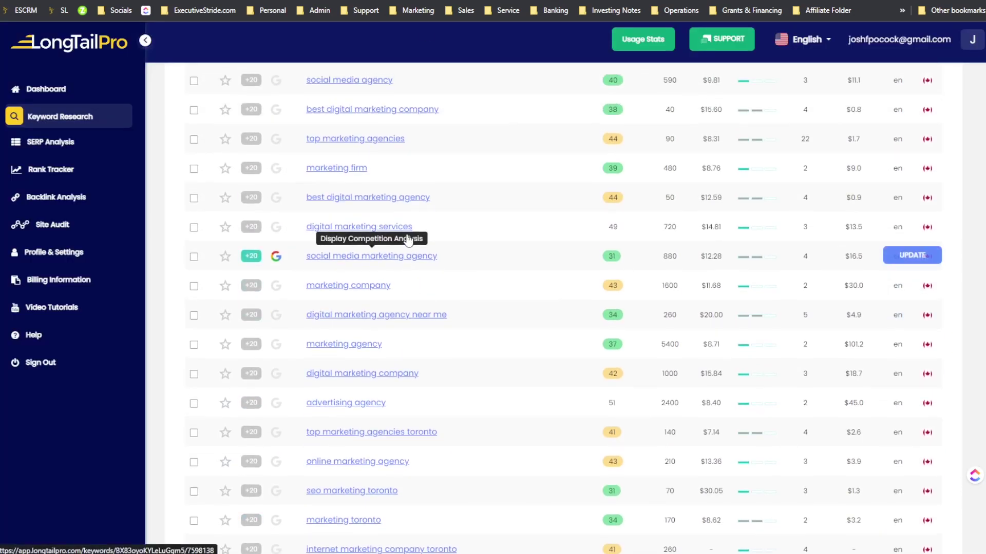
scroll(407, 239, up, 5)
scroll(406, 324, down, 6)
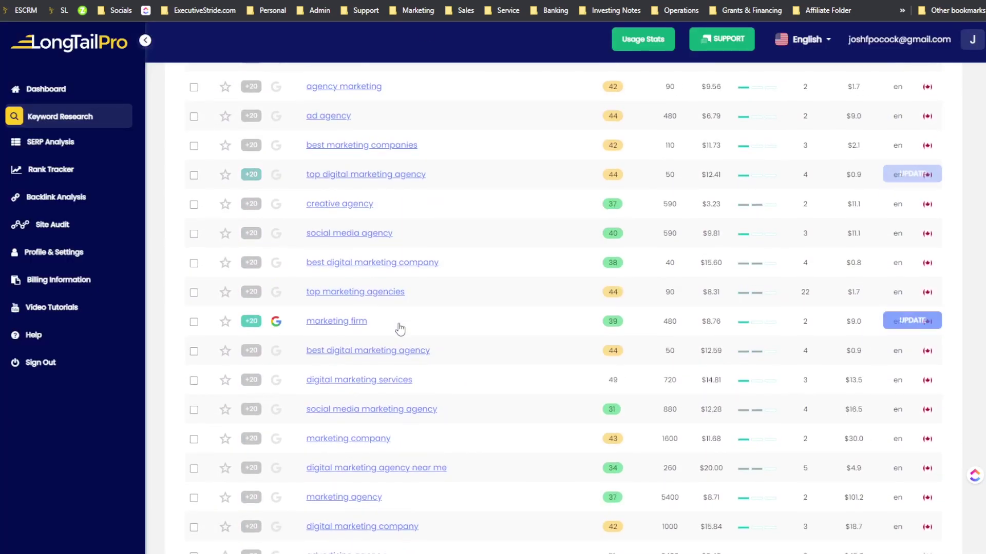
key(ctrl+f)
scroll(401, 337, down, 5)
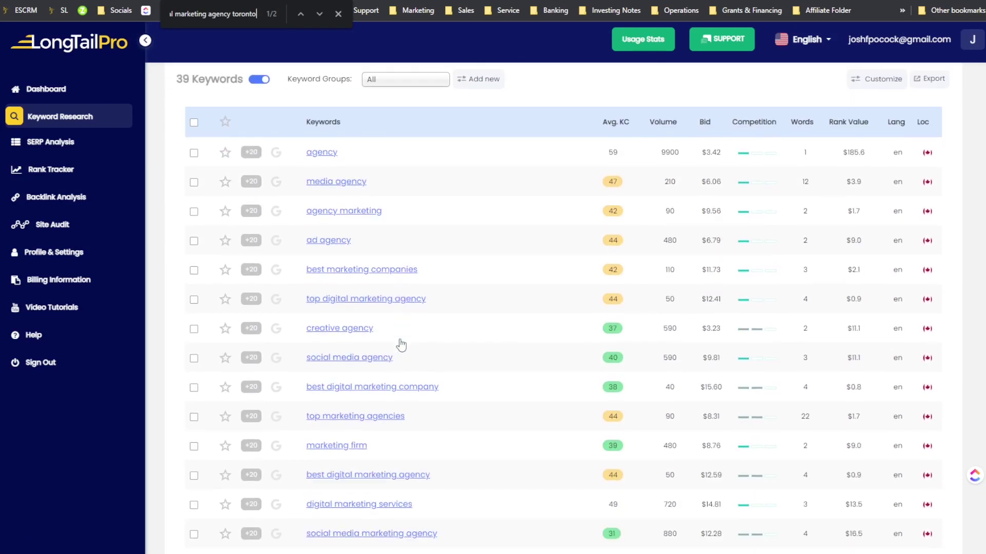
key(Return)
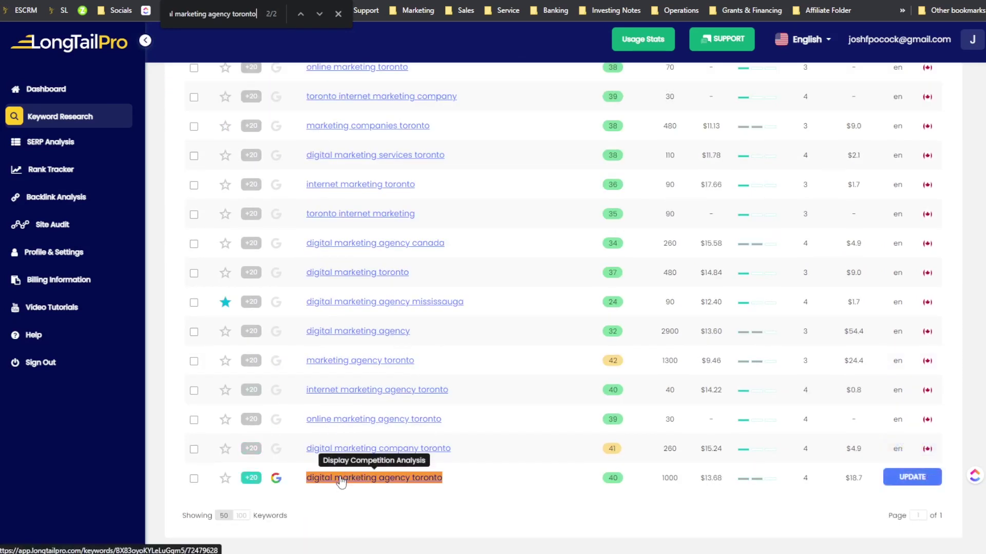
click(314, 483)
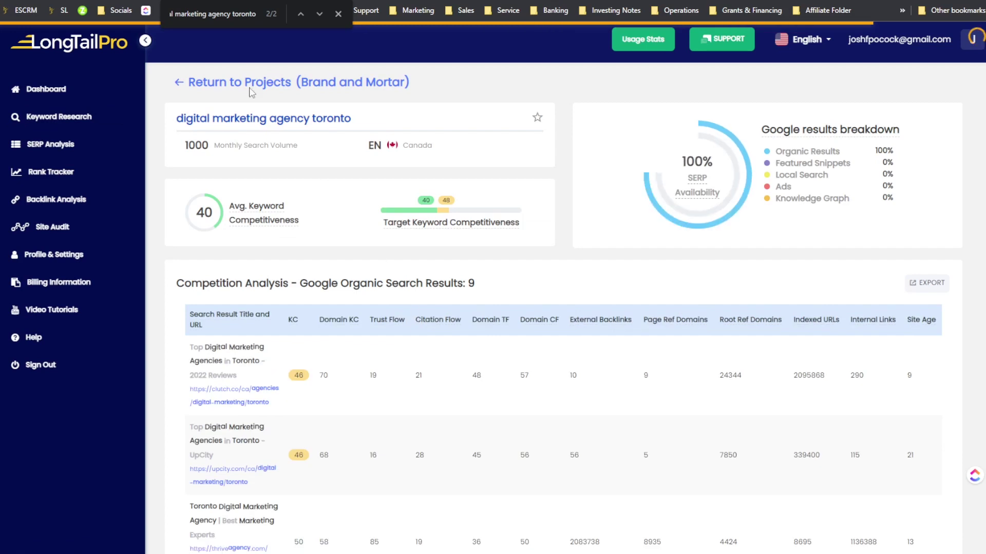
click(337, 16)
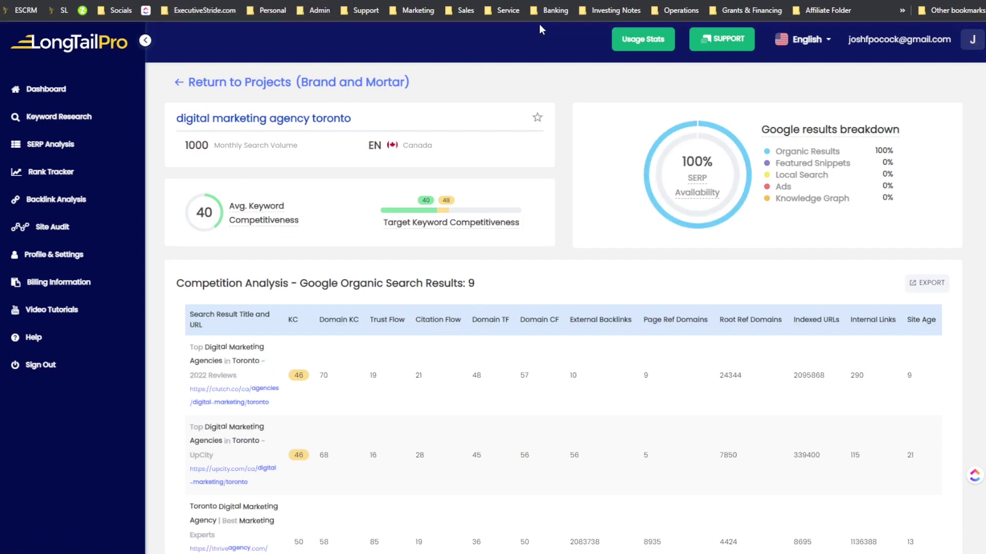
Step: Compare the search volume and keyword difficulty of "digital marketing agency toronto" between Seodity's results and LongTailPro's competition analysis
key(alt+Left)
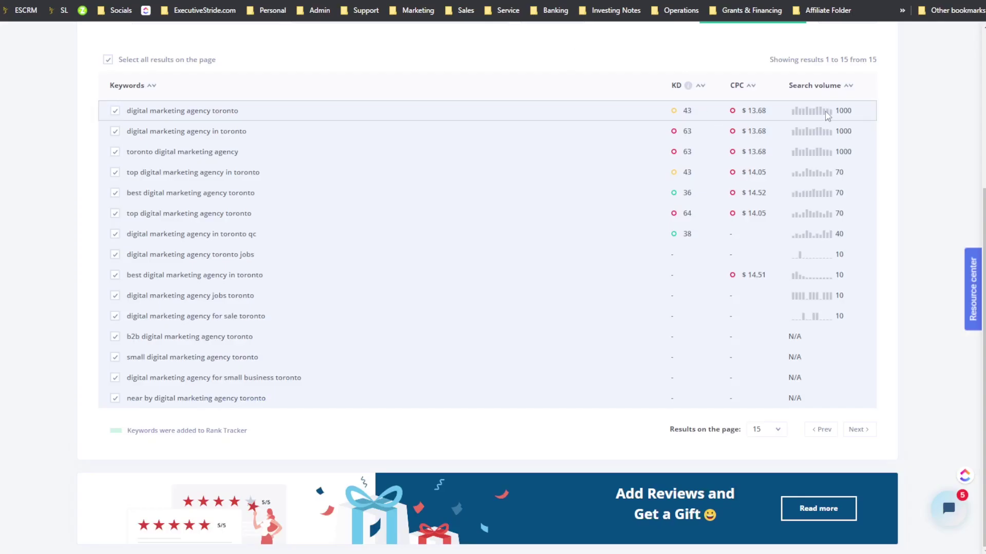
key(alt+Right)
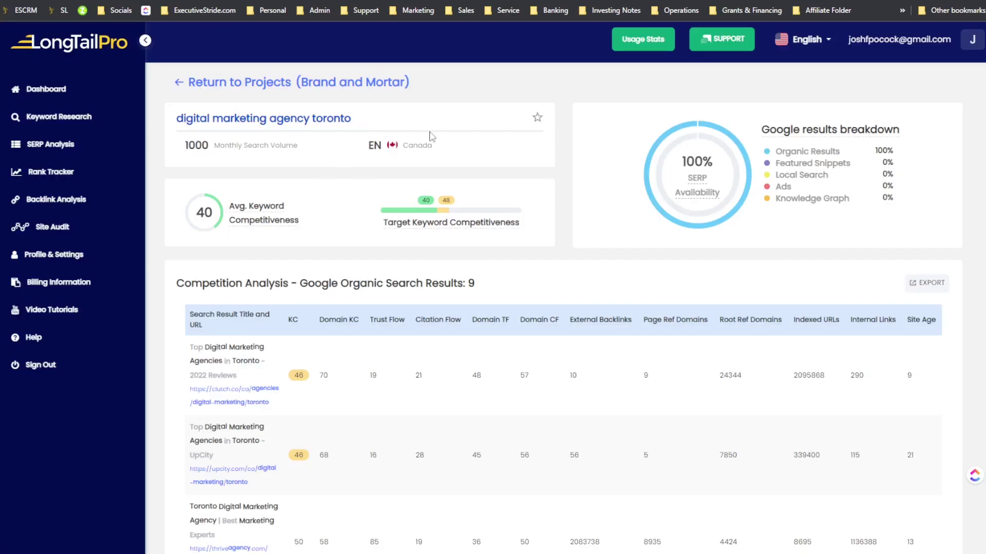
key(alt+Left)
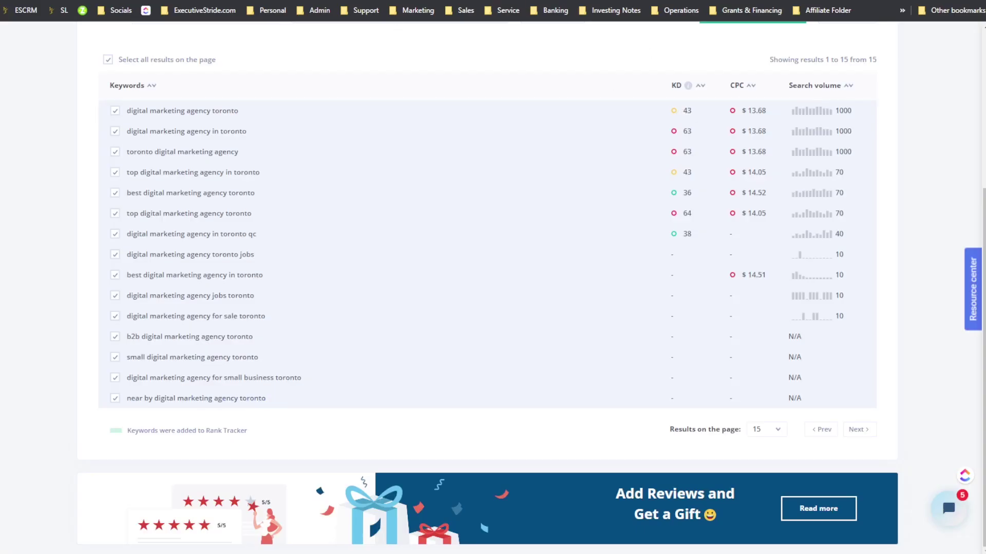
key(alt+Right)
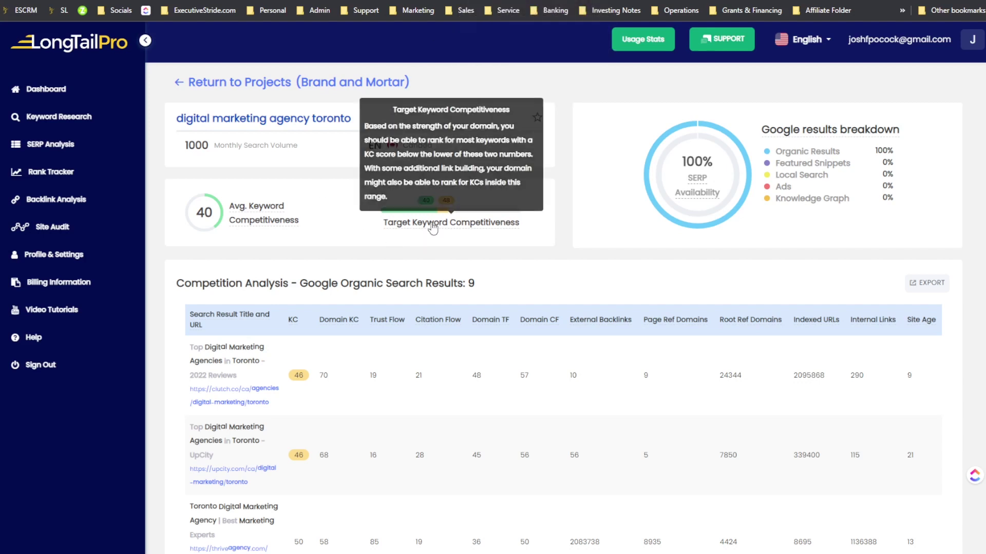
key(alt+Left)
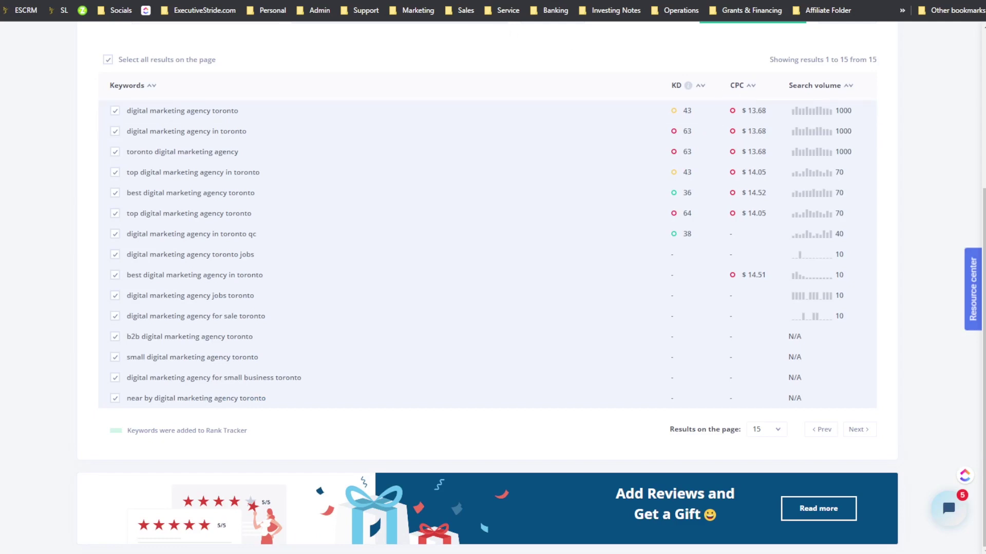
key(alt+Right)
scroll(513, 222, down, 2)
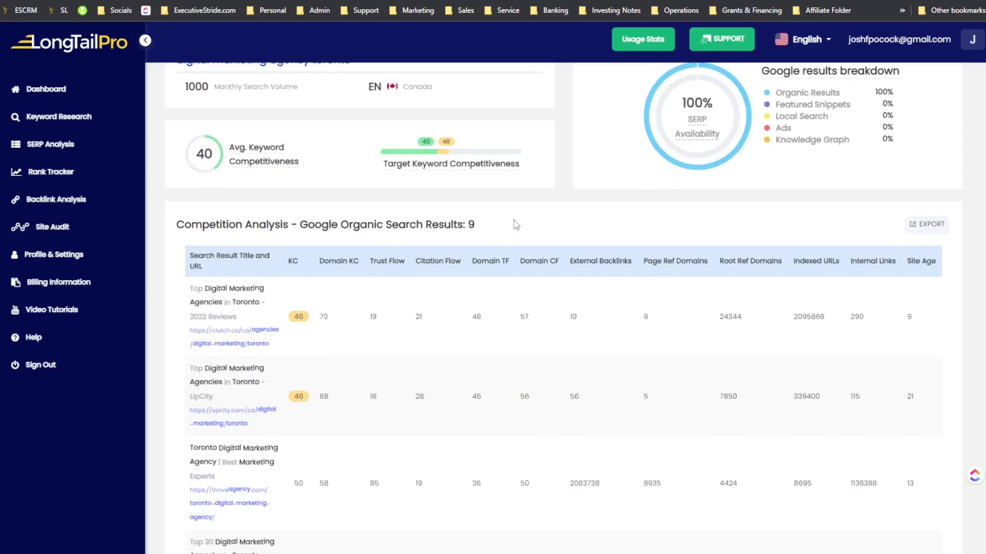
scroll(541, 253, up, 2)
Step: Return to LongTailPro's Brand and Mortar keyword list and examine the rank value and other metrics of its keywords
key(alt+Left)
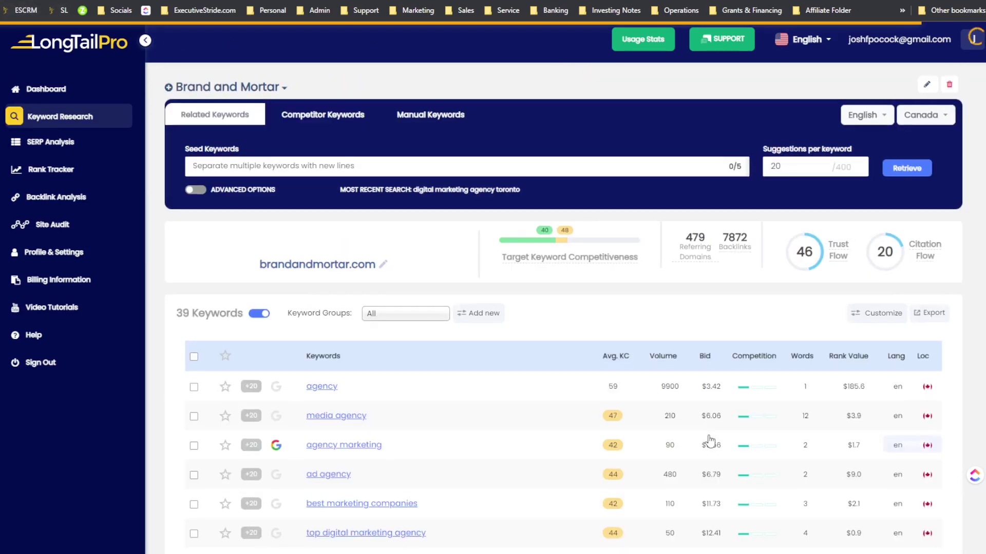
scroll(713, 433, down, 15)
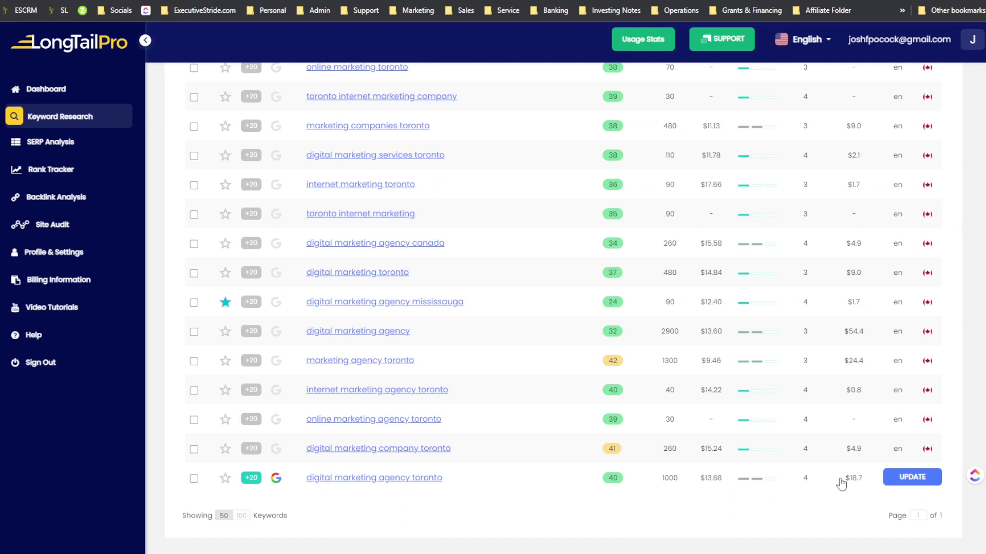
scroll(856, 488, up, 13)
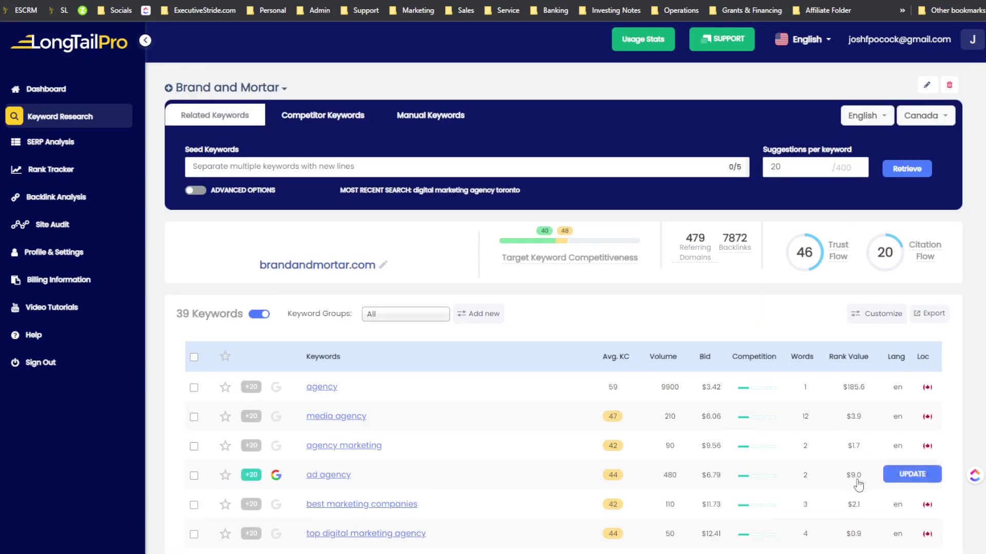
scroll(856, 485, down, 14)
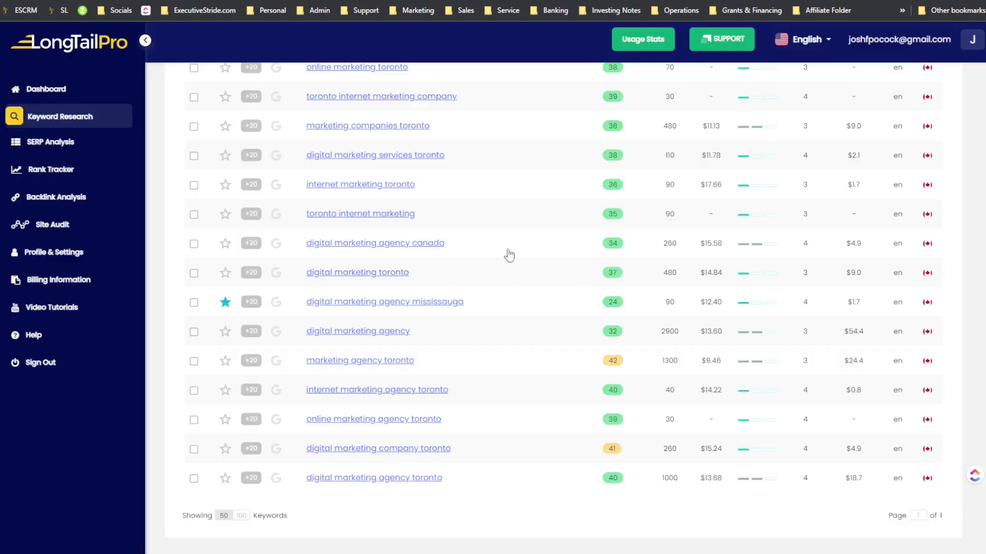
scroll(784, 492, up, 2)
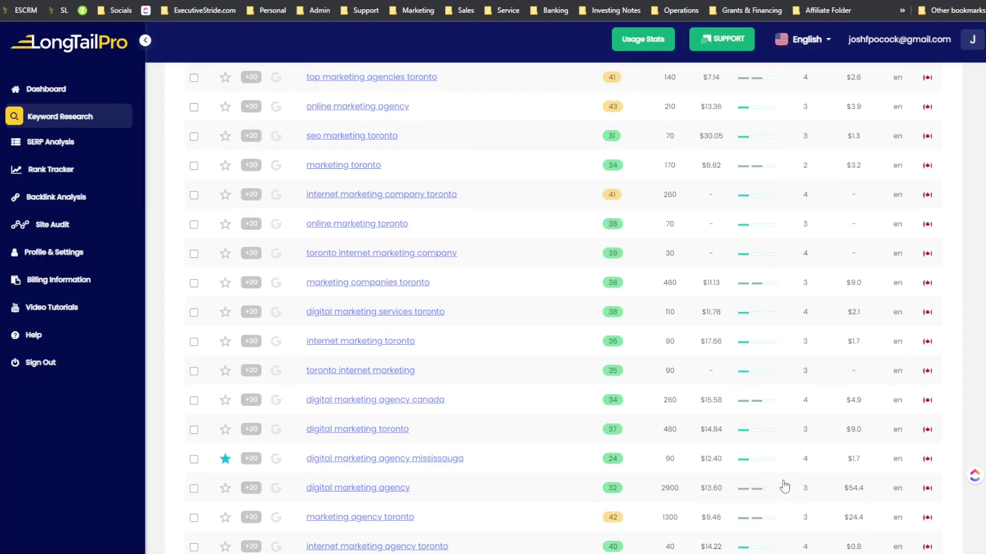
scroll(784, 453, down, 1)
scroll(605, 260, up, 6)
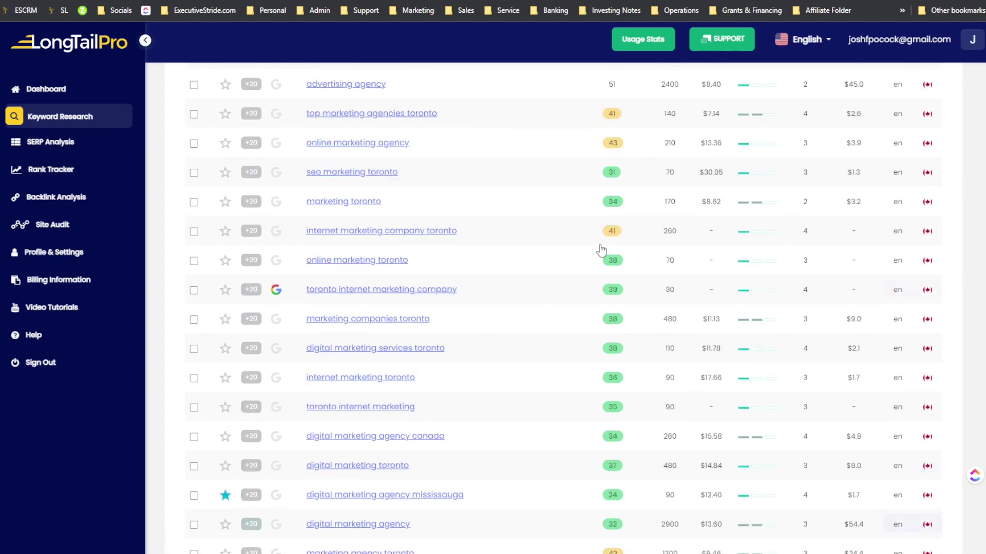
Step: Switch to Seodity and highlight the keyword "best digital marketing agency in toronto" in the results
scroll(562, 154, up, 10)
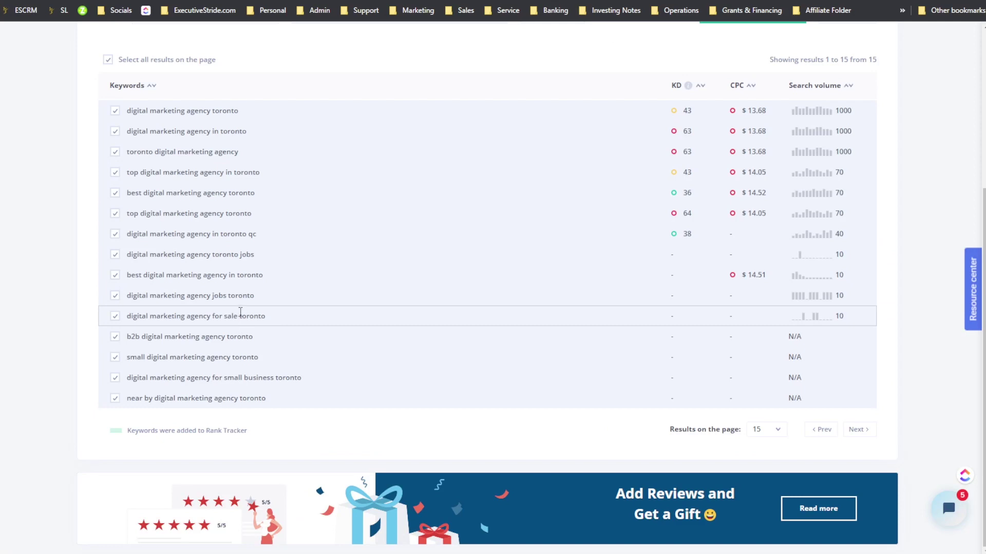
drag(271, 278, 126, 278)
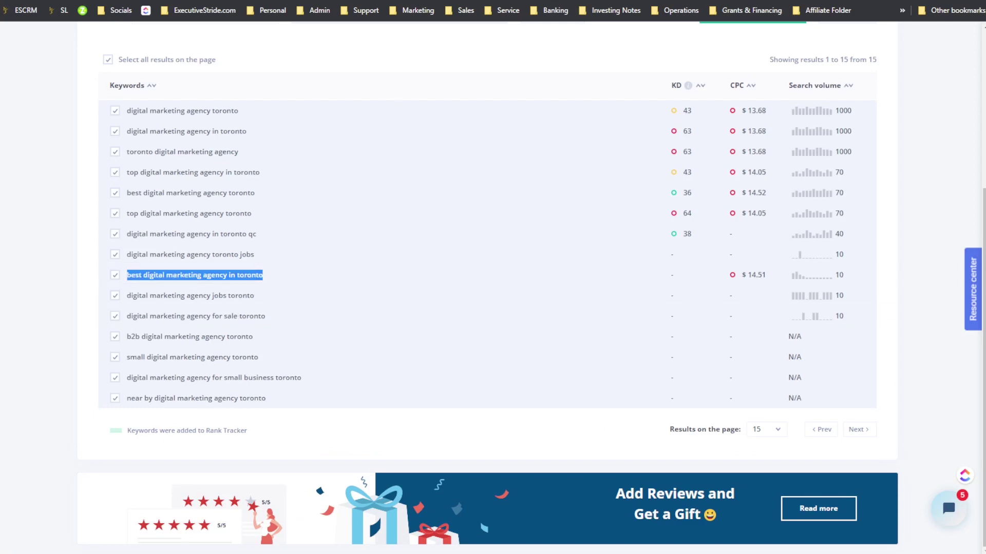
Step: Switch to LongTailPro and manually add the keyword "best digital marketing agency in toronto" to the Brand and Mortar project
key(ctrl+Tab)
click(393, 122)
key(ctrl+v)
key(Return)
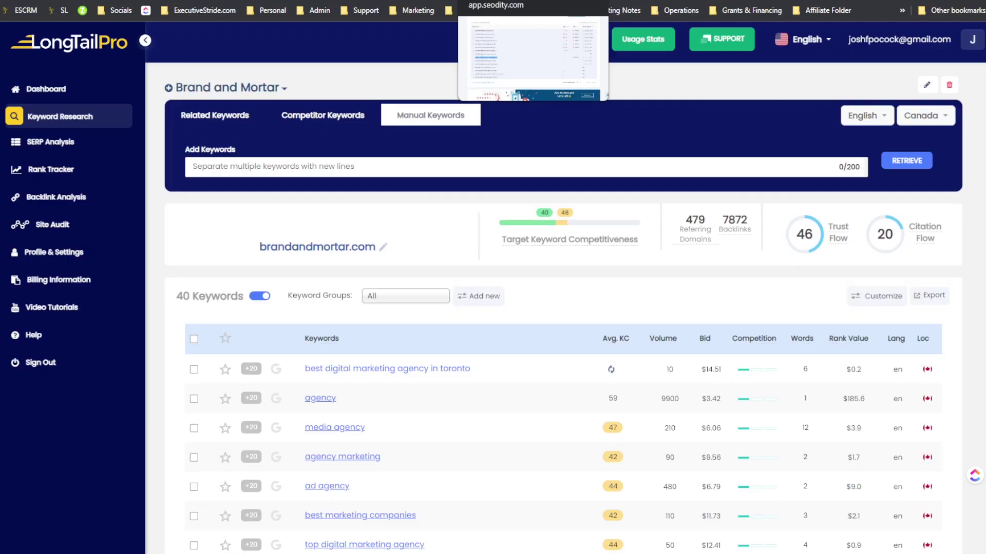
Step: Compare the metrics of "best digital marketing agency in toronto" and the surrounding keywords between Seodity's results and LongTailPro's Brand and Mortar list
click(492, 1)
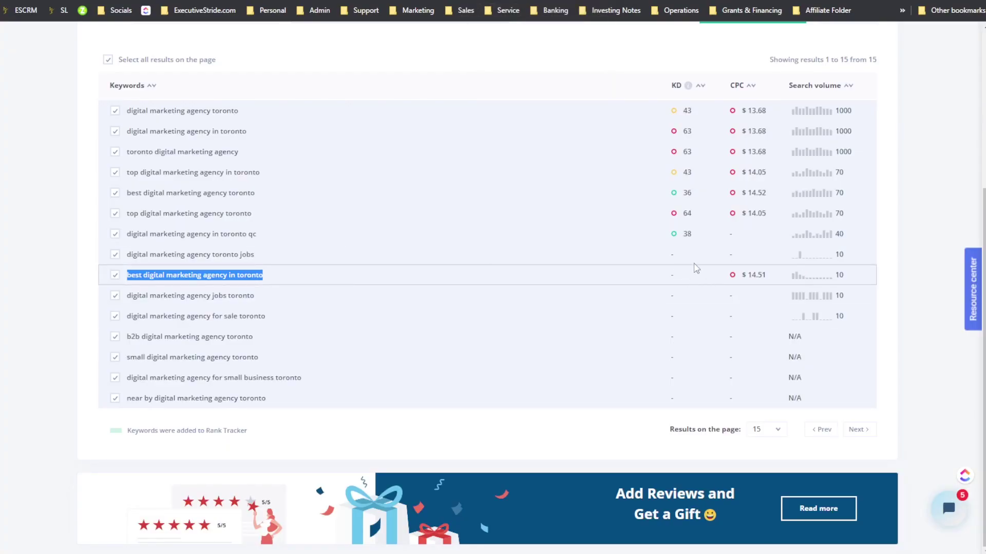
click(493, 1)
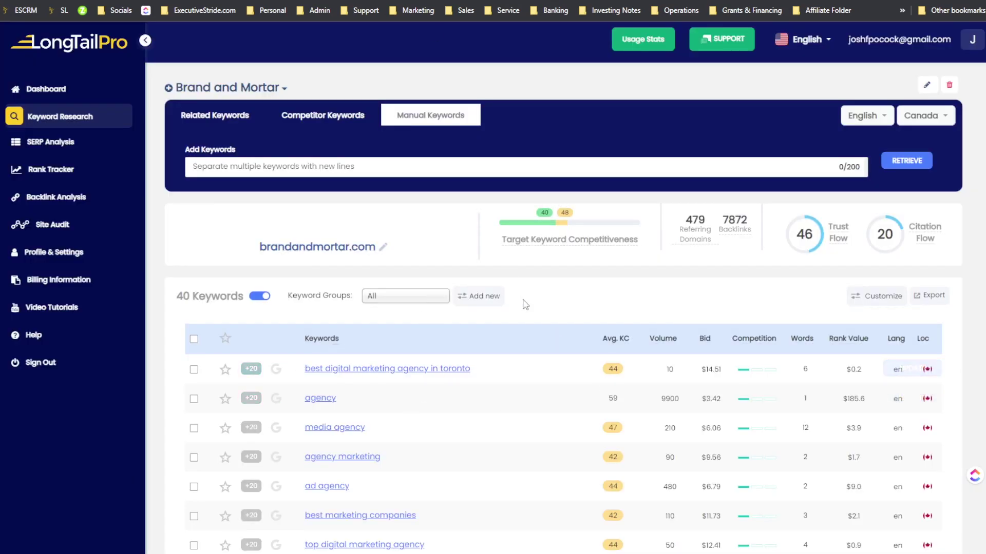
scroll(564, 322, down, 10)
scroll(587, 310, up, 7)
scroll(587, 310, down, 16)
scroll(593, 318, up, 10)
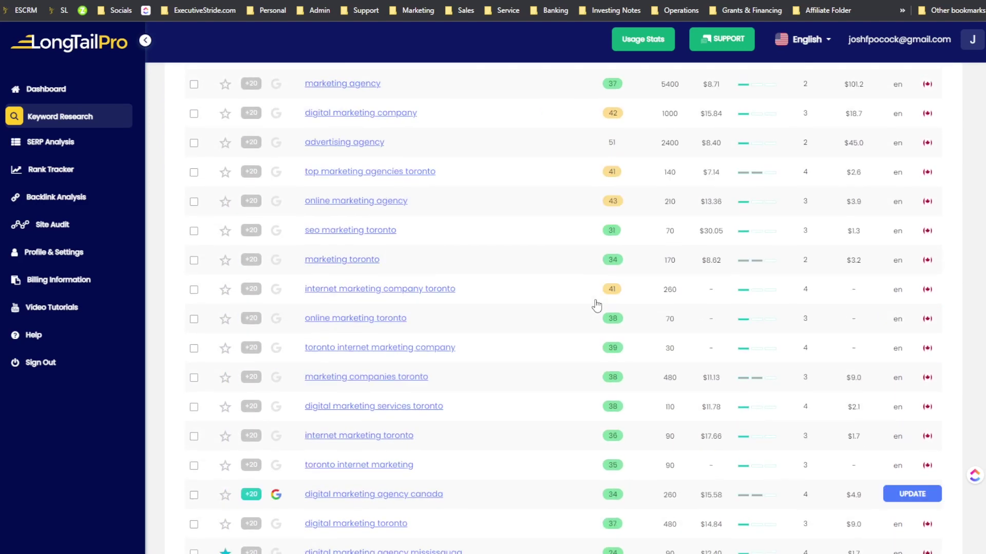
scroll(579, 358, up, 2)
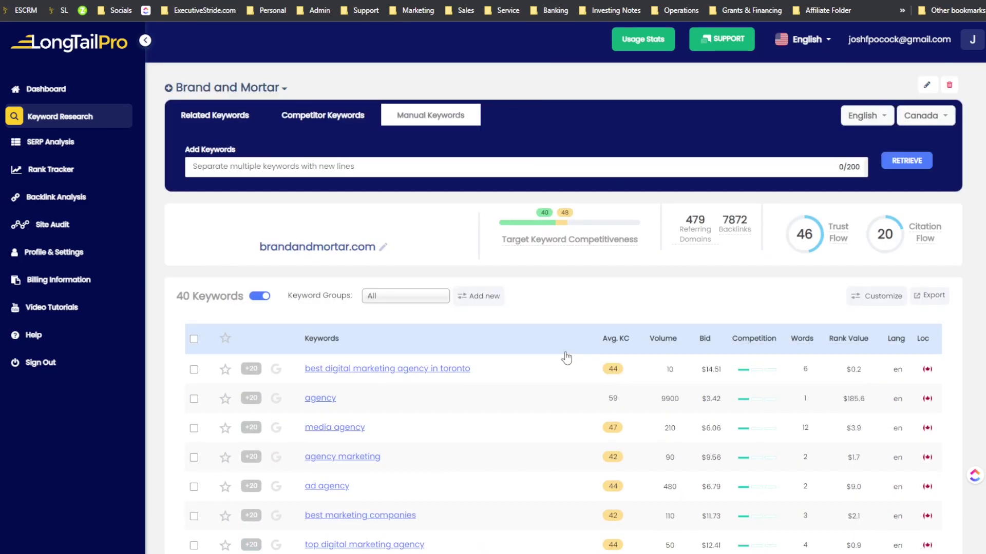
scroll(564, 356, down, 1)
scroll(563, 367, up, 1)
key(ctrl+Tab)
scroll(605, 203, up, 3)
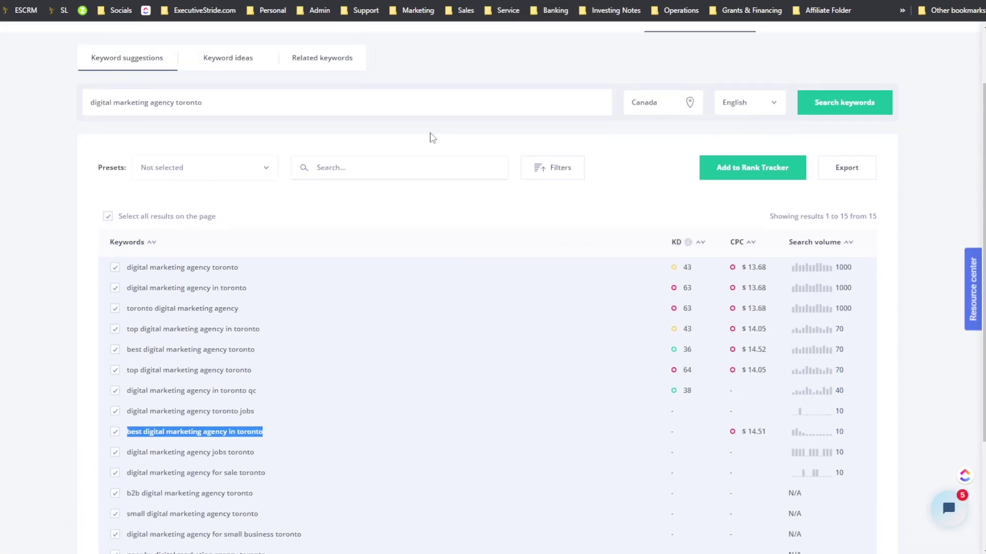
scroll(462, 205, up, 2)
scroll(548, 255, down, 5)
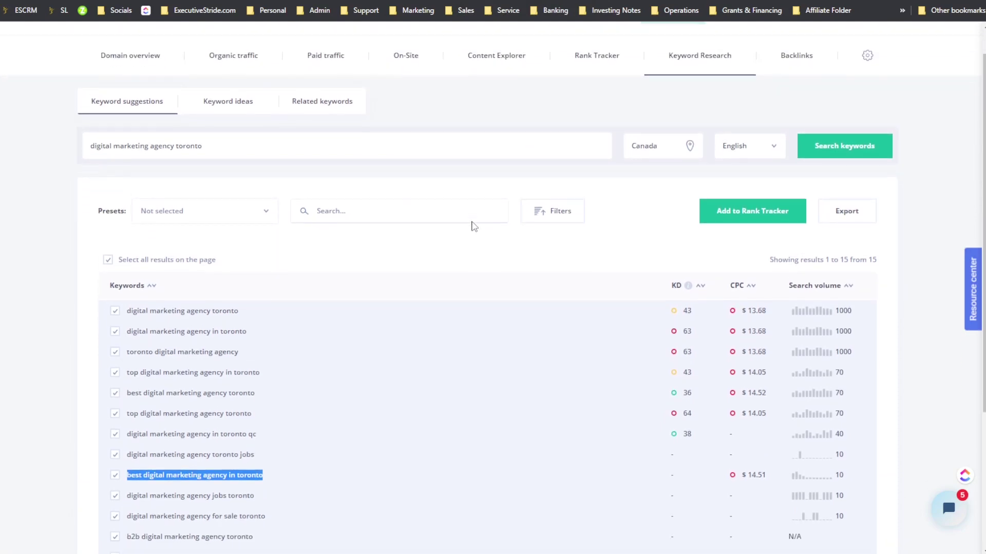
Step: Return to LongTailPro and manually add the keyword "how to start an smma" to the Brand and Mortar project
key(ctrl+shift+Tab)
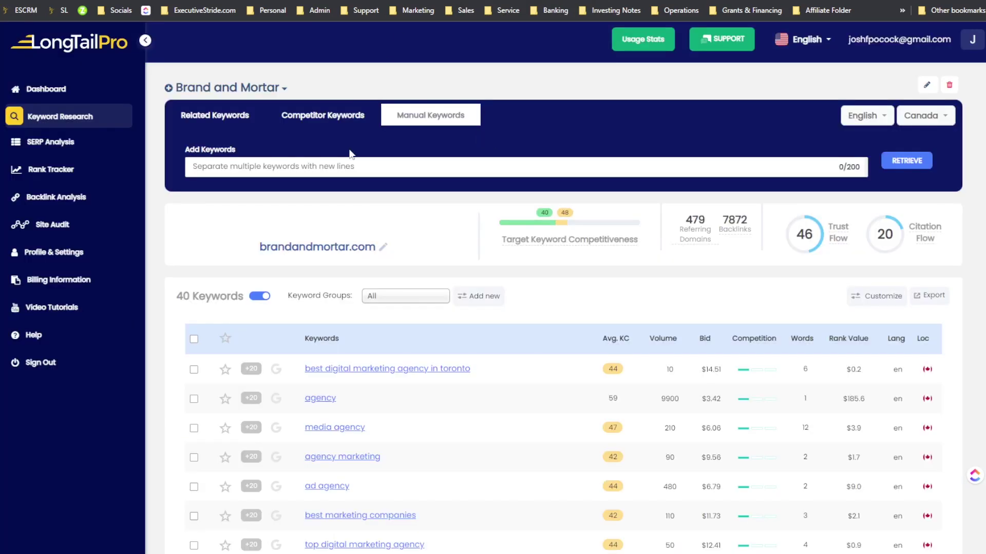
click(354, 172)
scroll(329, 314, down, 2)
scroll(369, 301, up, 2)
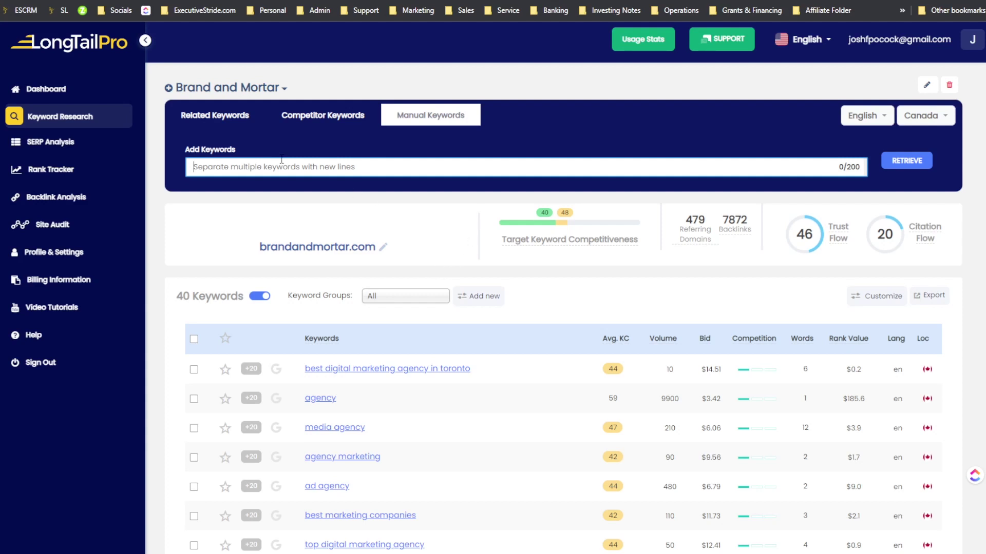
text(how to start an smma)
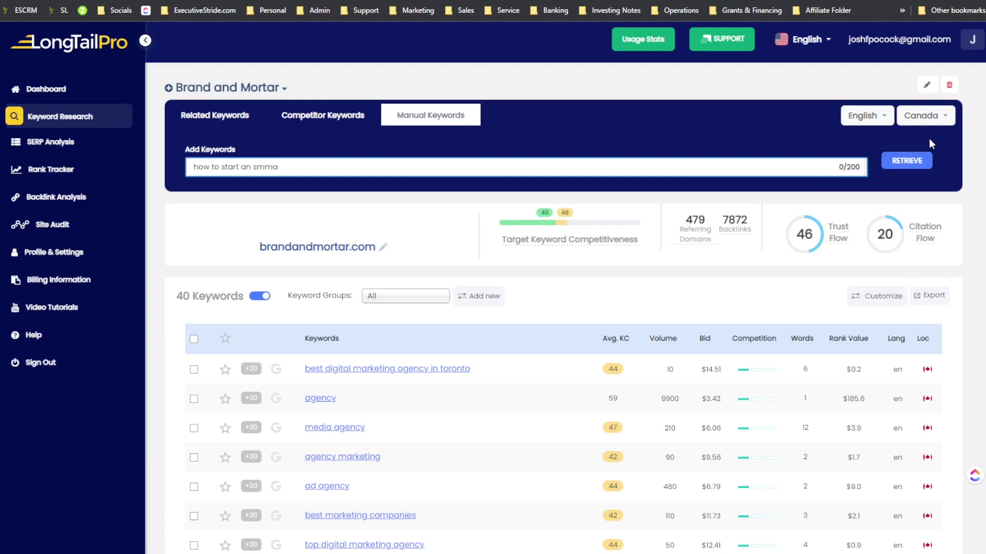
click(906, 160)
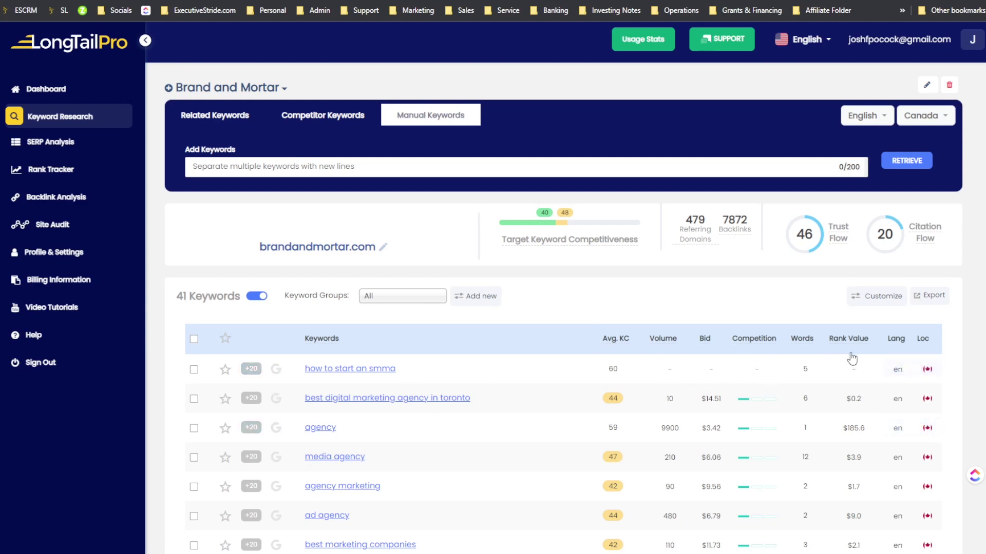
Step: Reload the Brand and Mortar project, open the competition analysis of "how to start an smma" and copy the keyword
scroll(827, 400, down, 2)
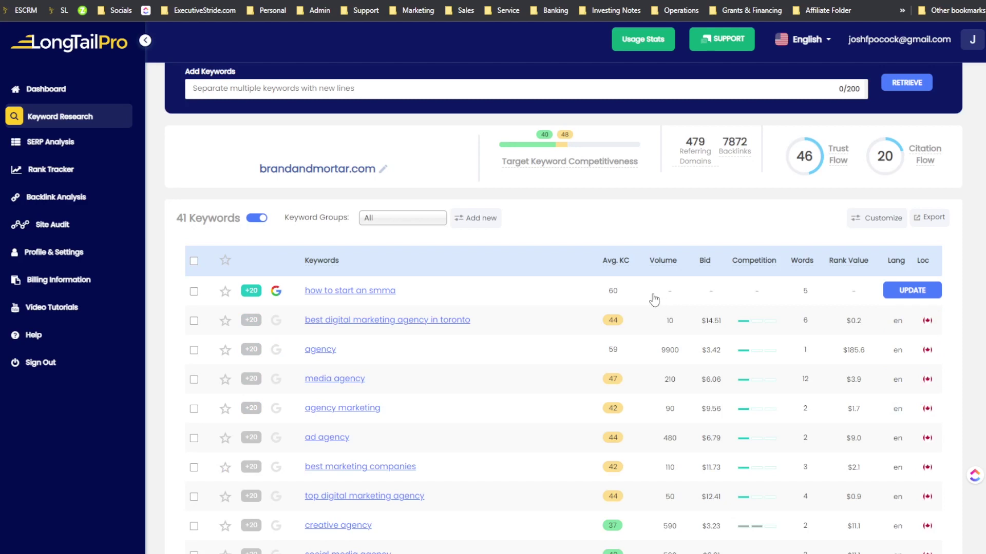
scroll(663, 303, down, 2)
scroll(641, 298, up, 4)
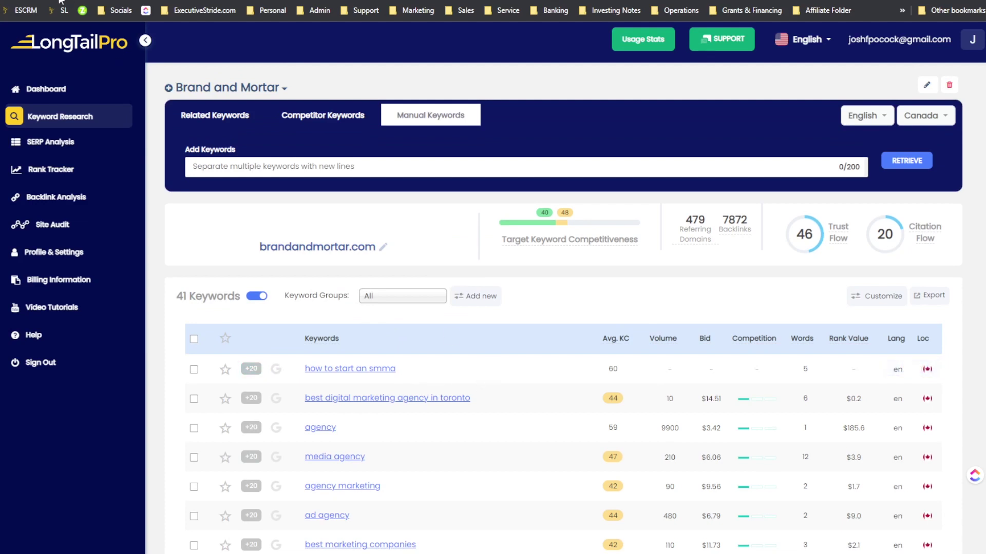
click(42, 2)
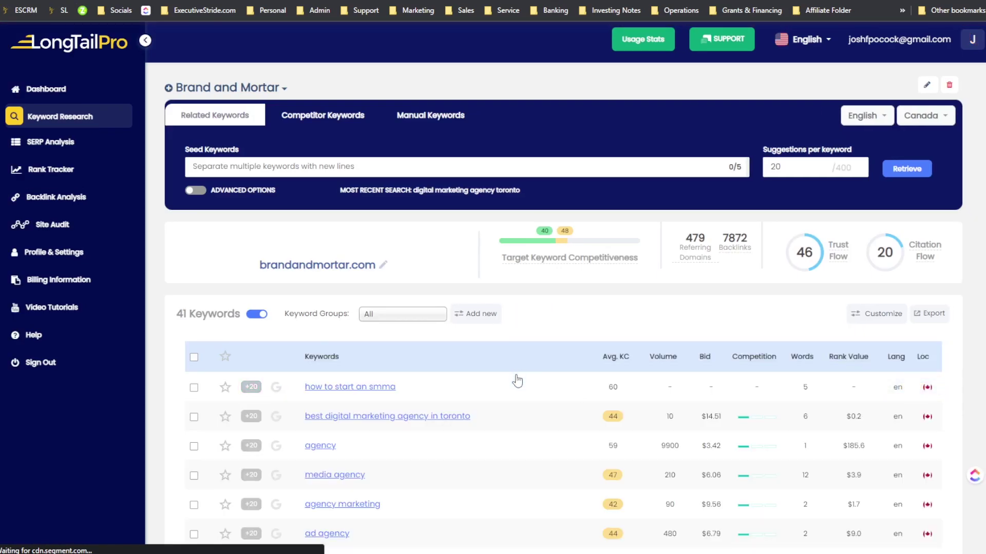
drag(396, 388, 307, 391)
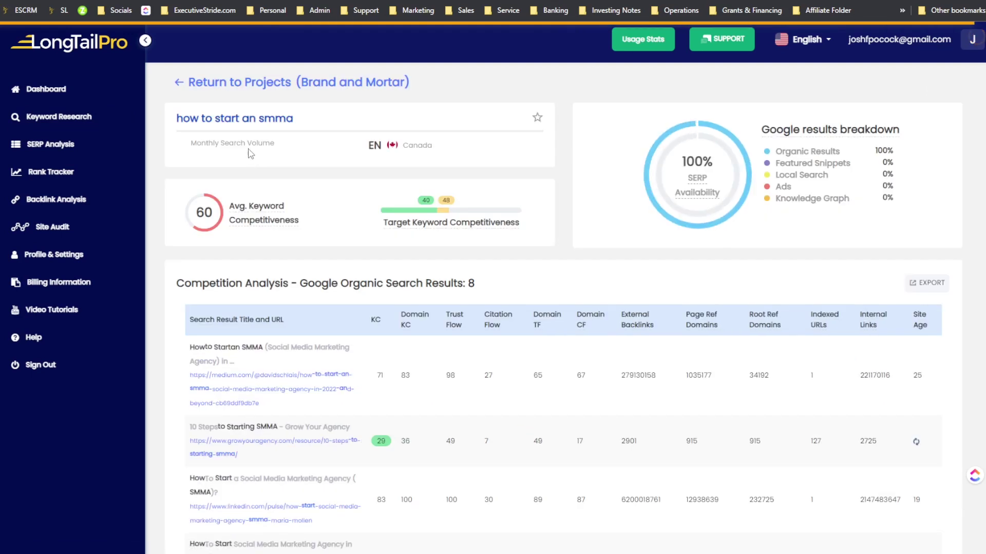
drag(300, 120, 175, 128)
key(ctrl+c)
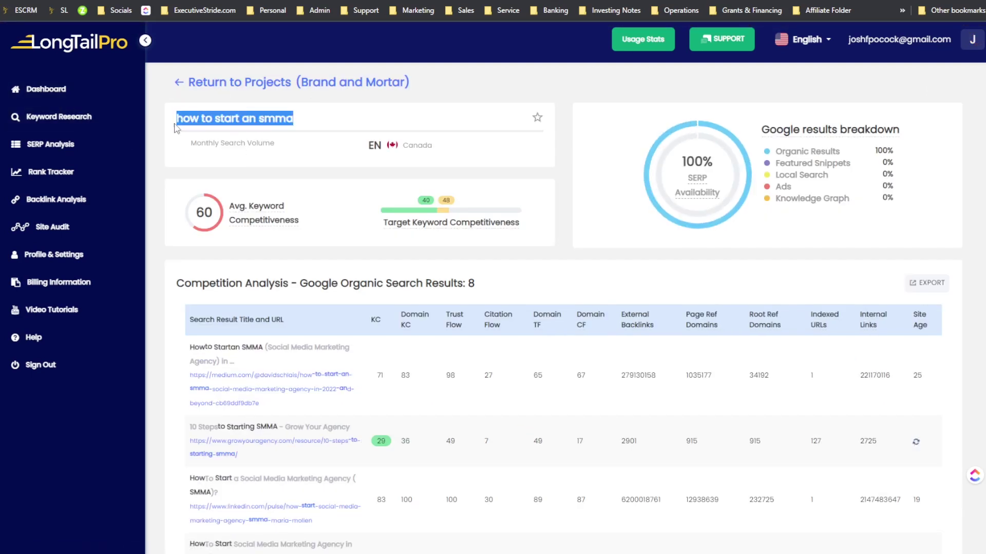
Step: Reopen the Brand and Mortar project and retrieve related keywords for the seed keyword "how to start an smma"
click(88, 119)
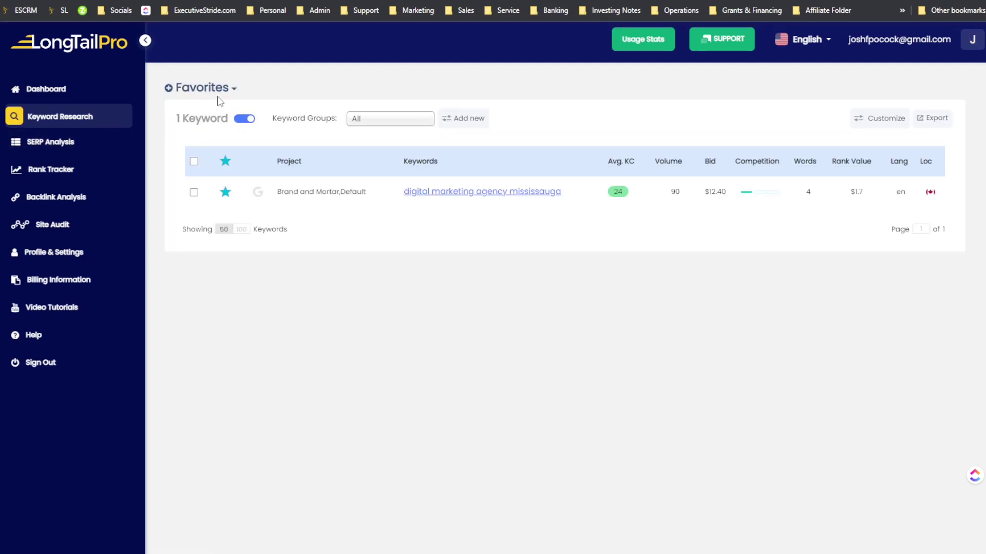
click(228, 88)
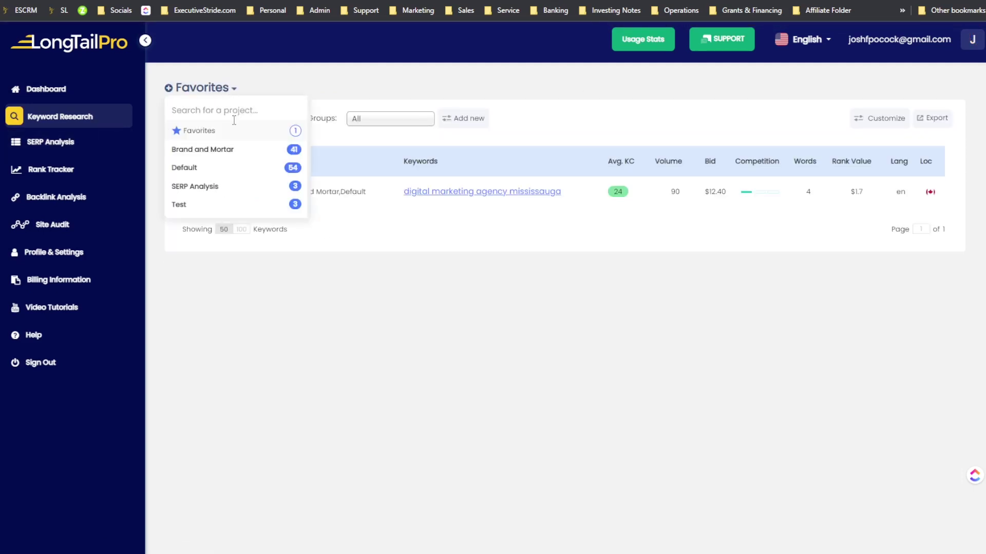
click(230, 154)
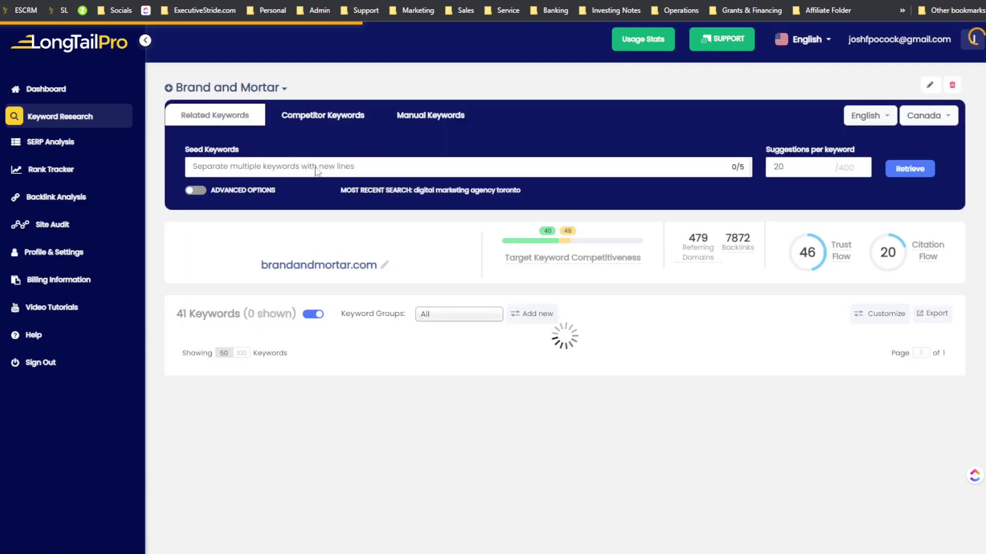
click(330, 168)
key(ctrl+v)
key(Return)
click(909, 171)
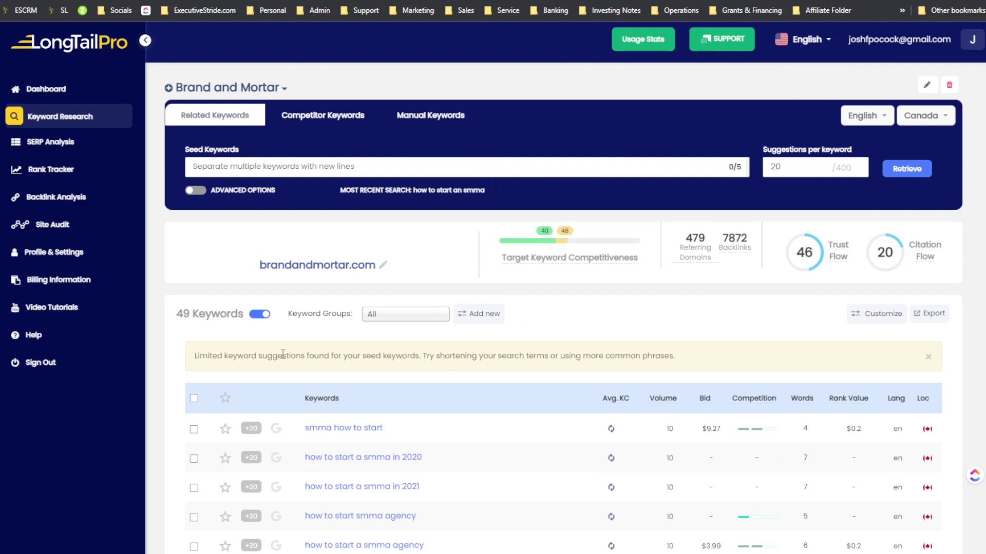
Step: Read the notice about the seed keyword's suggestions and examine the metrics of the retrieved smma keywords
drag(282, 354, 315, 360)
drag(382, 359, 460, 363)
click(516, 358)
drag(568, 358, 606, 360)
click(635, 360)
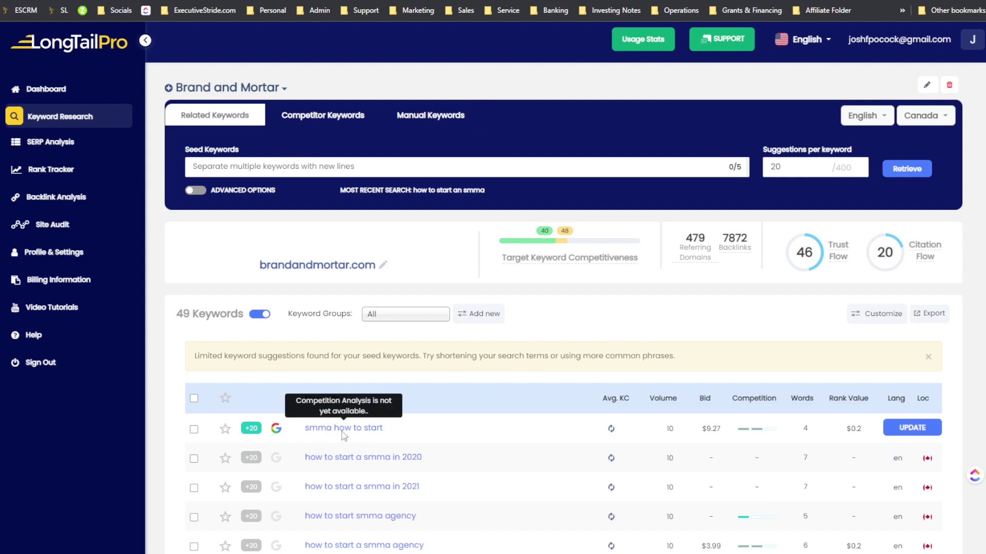
scroll(372, 405, down, 2)
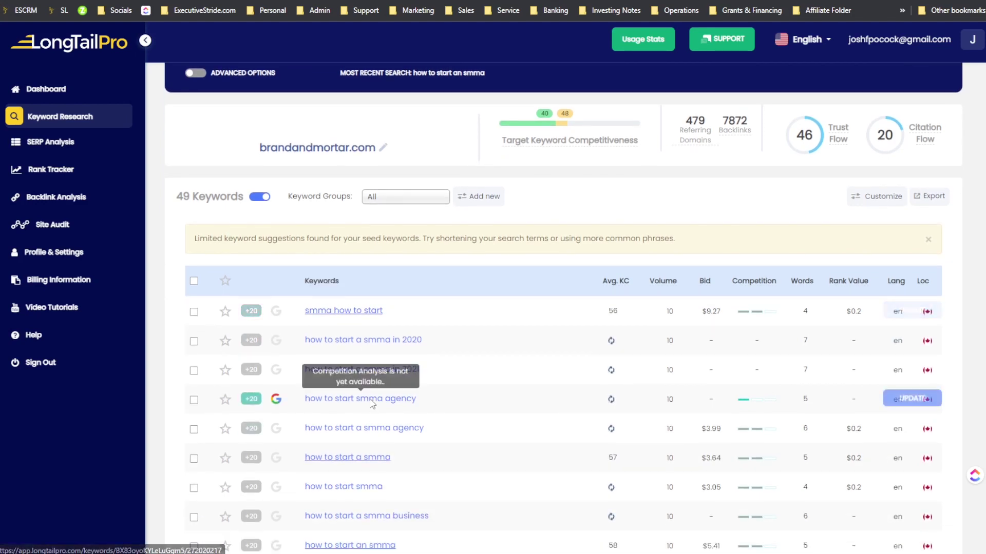
scroll(372, 405, down, 2)
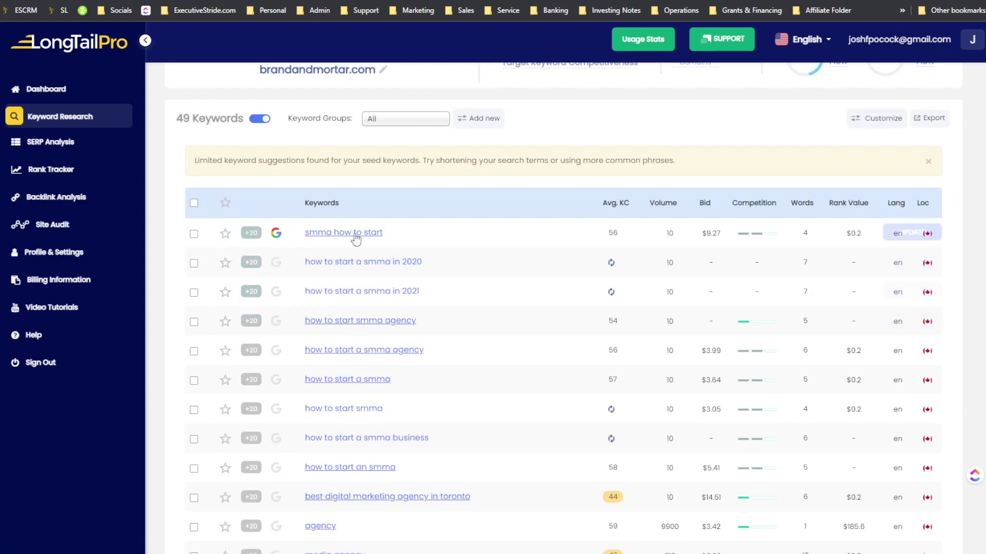
scroll(354, 231, down, 1)
scroll(418, 246, down, 2)
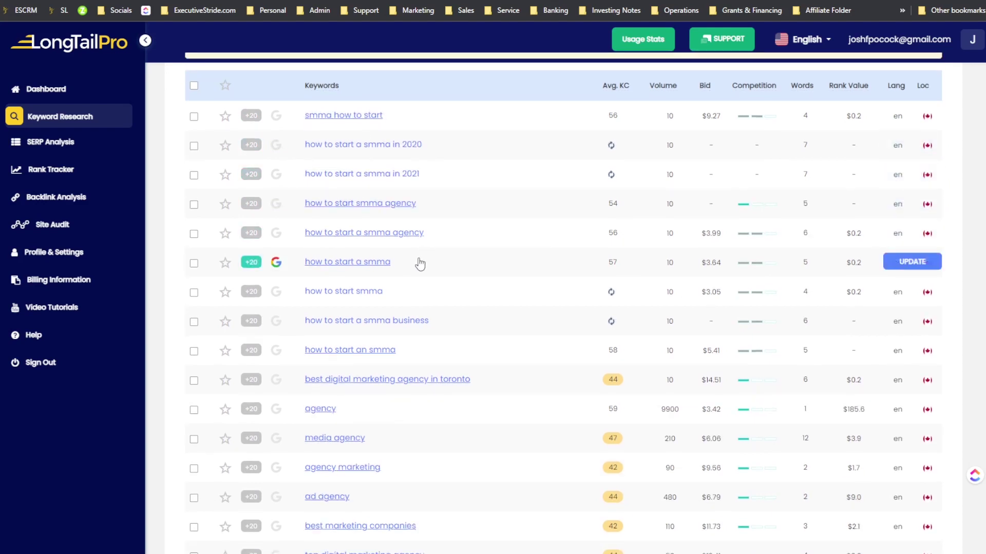
scroll(415, 215, up, 5)
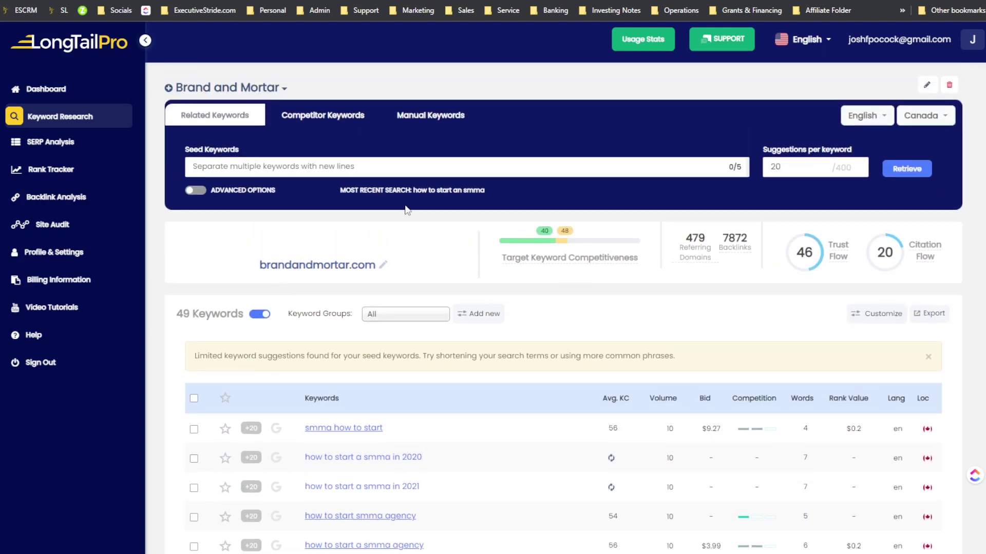
click(451, 119)
click(305, 166)
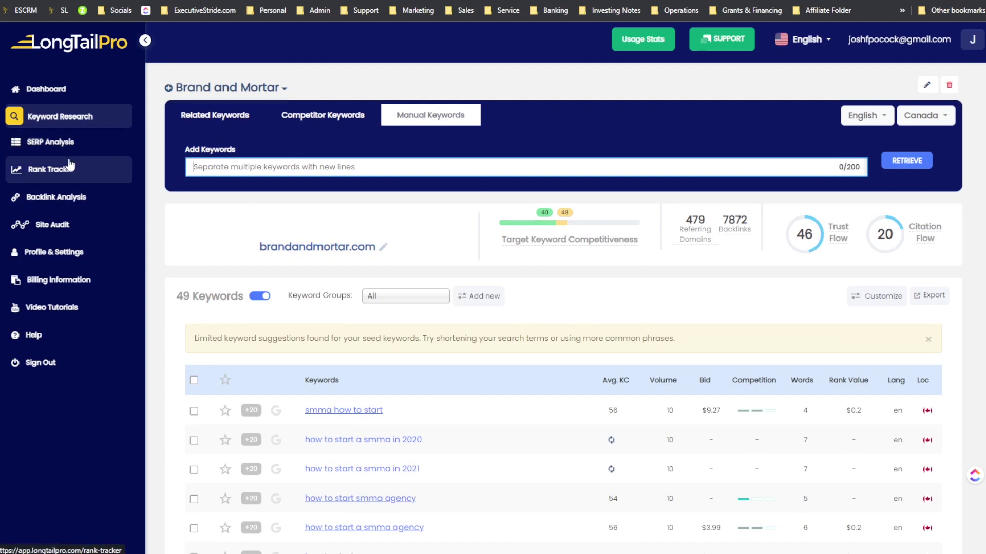
key(ctrl+v)
key(Return)
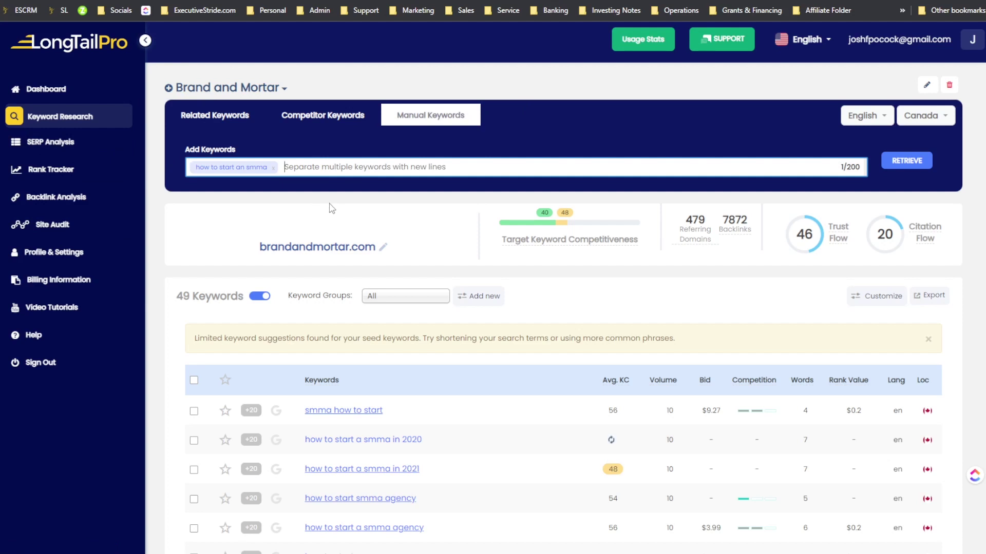
click(237, 119)
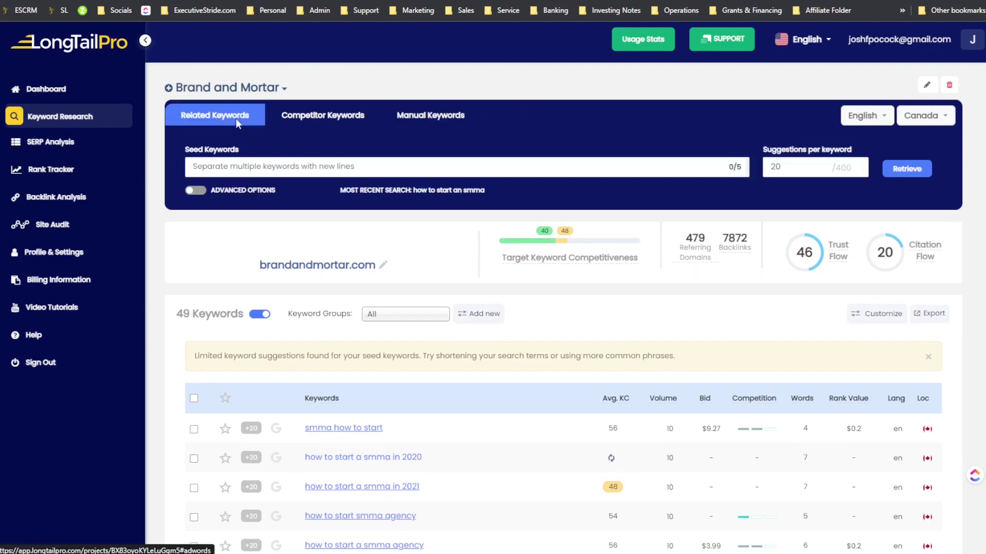
click(327, 167)
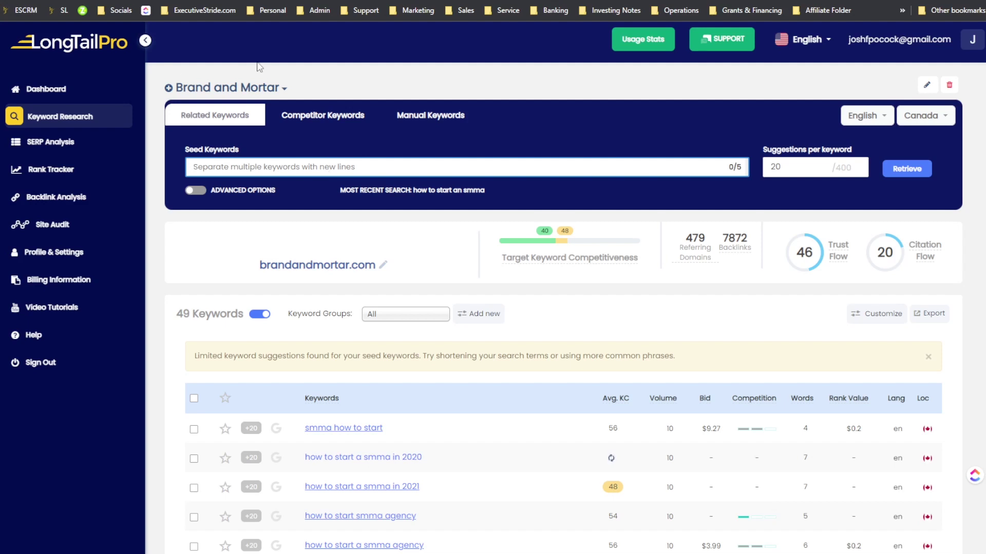
drag(249, 356, 559, 359)
click(558, 359)
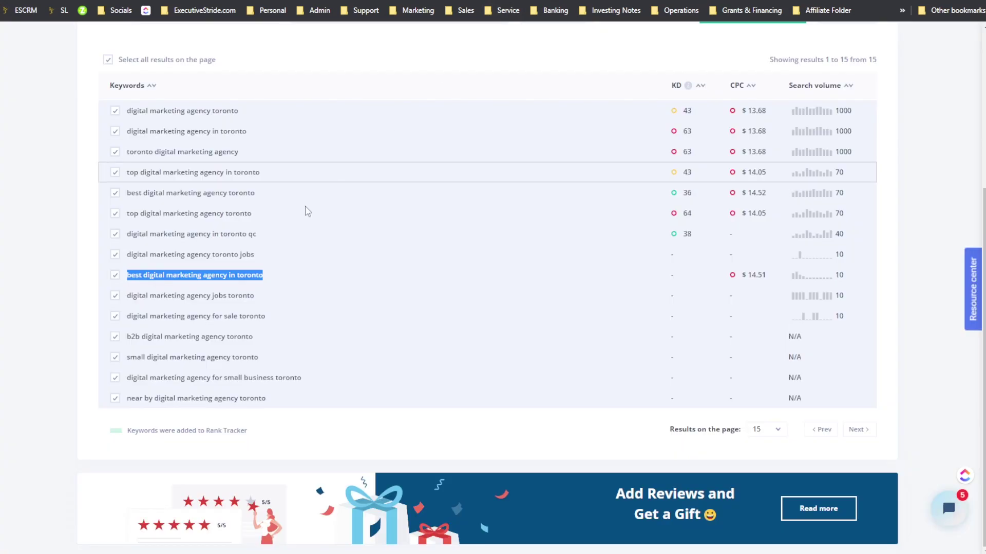
Step: In Seodity, search keyword suggestions for "how to start an smma" in Canada and English
scroll(226, 319, up, 5)
double_click(188, 184)
key(ctrl+a)
text(how to start an smma)
scroll(706, 206, down, 1)
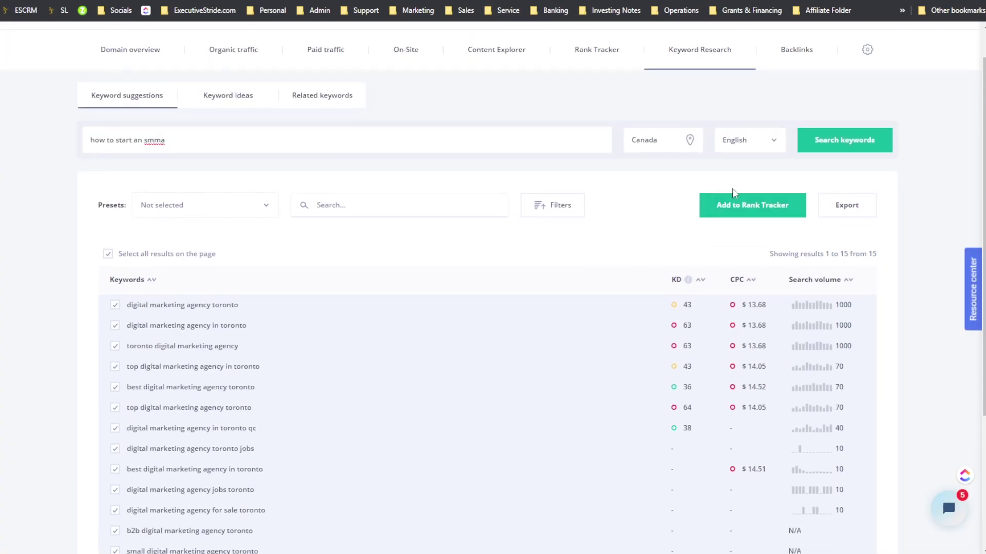
click(818, 149)
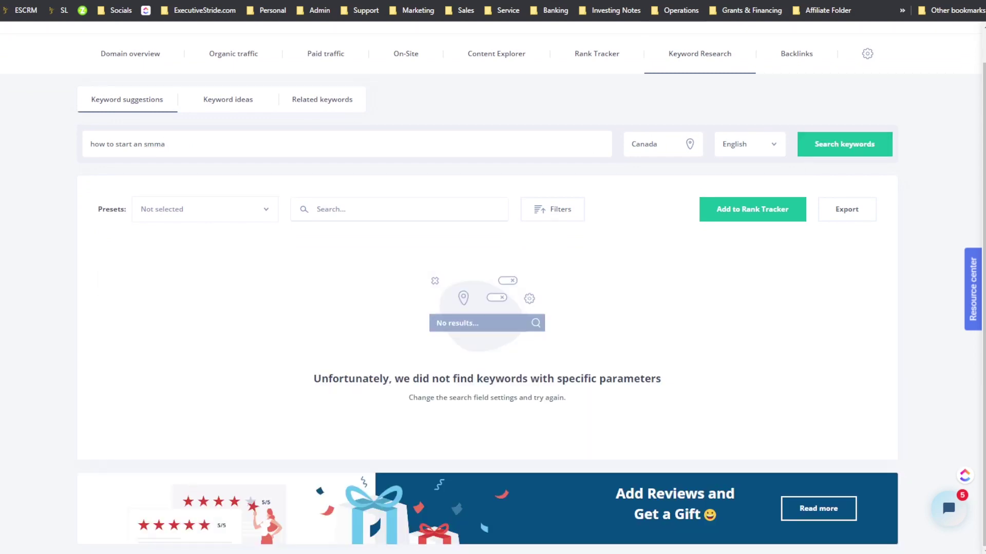
click(807, 149)
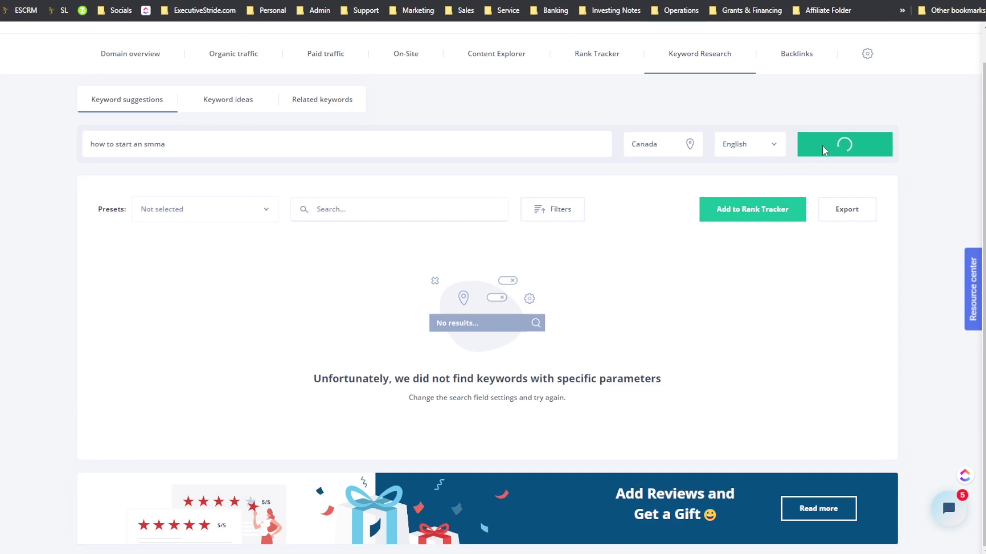
Step: Change the search country to United States and search keyword suggestions for "how to start an smma" again
click(690, 145)
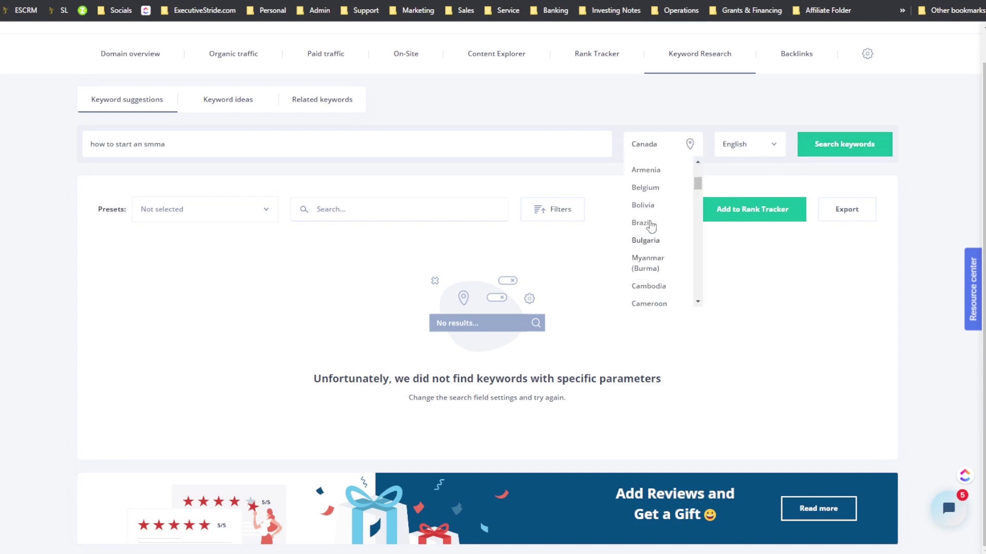
scroll(659, 231, down, 15)
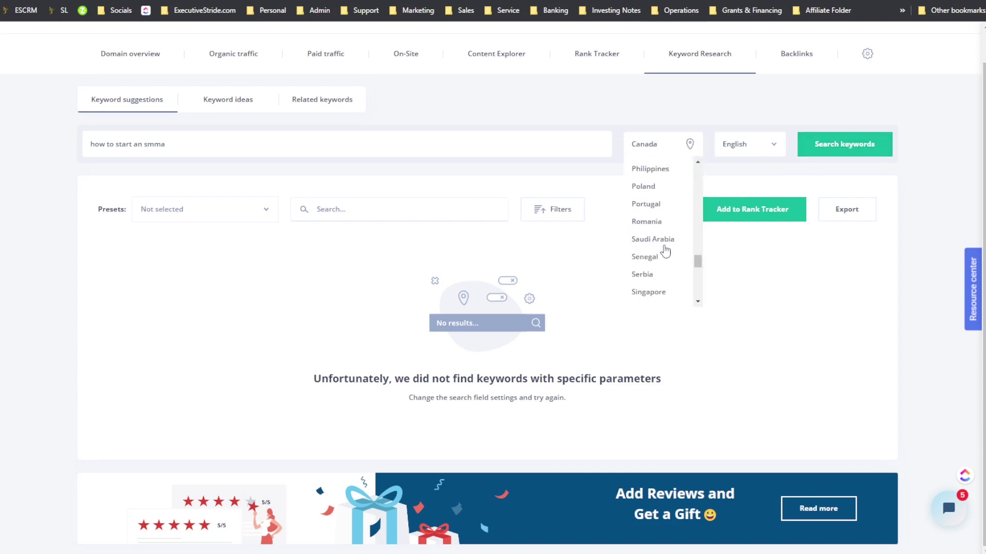
scroll(665, 252, down, 3)
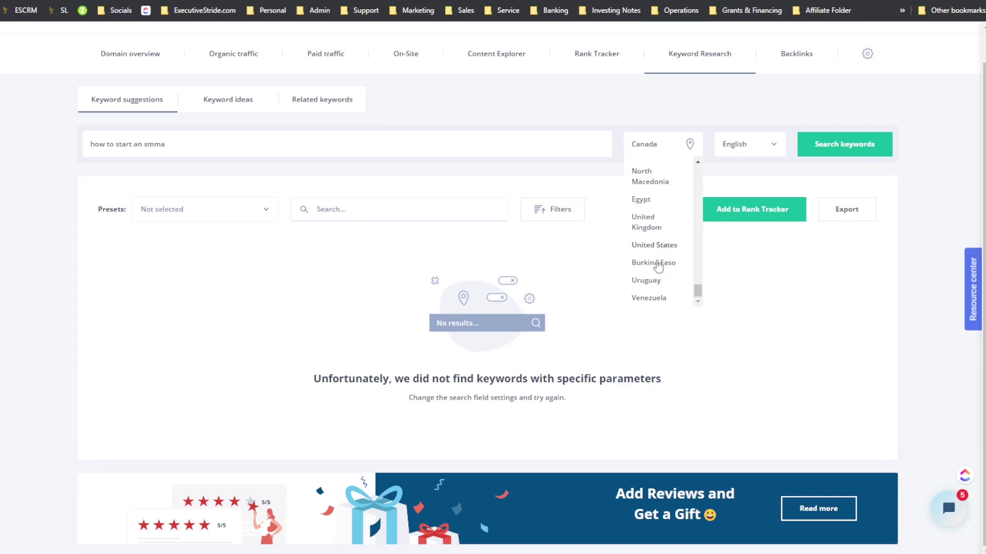
click(649, 248)
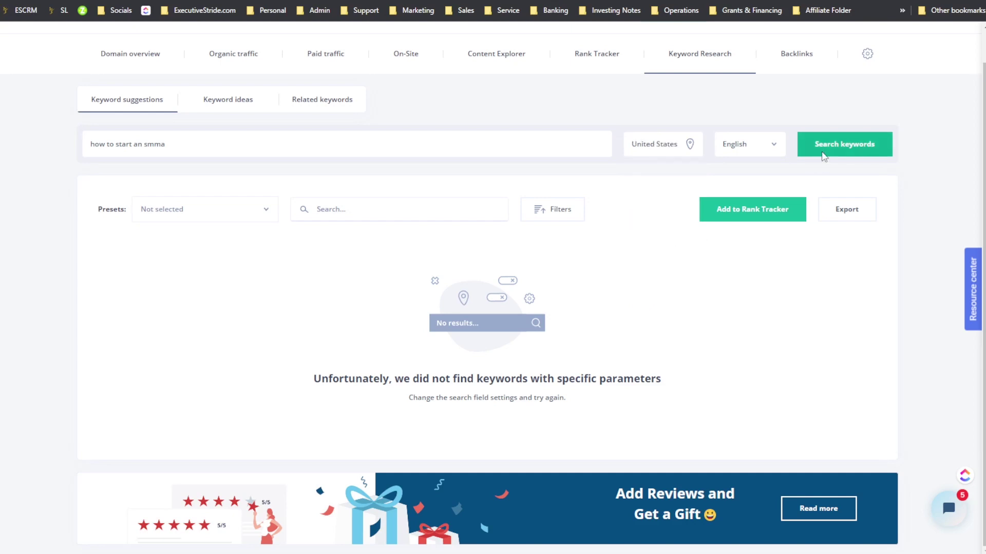
click(822, 152)
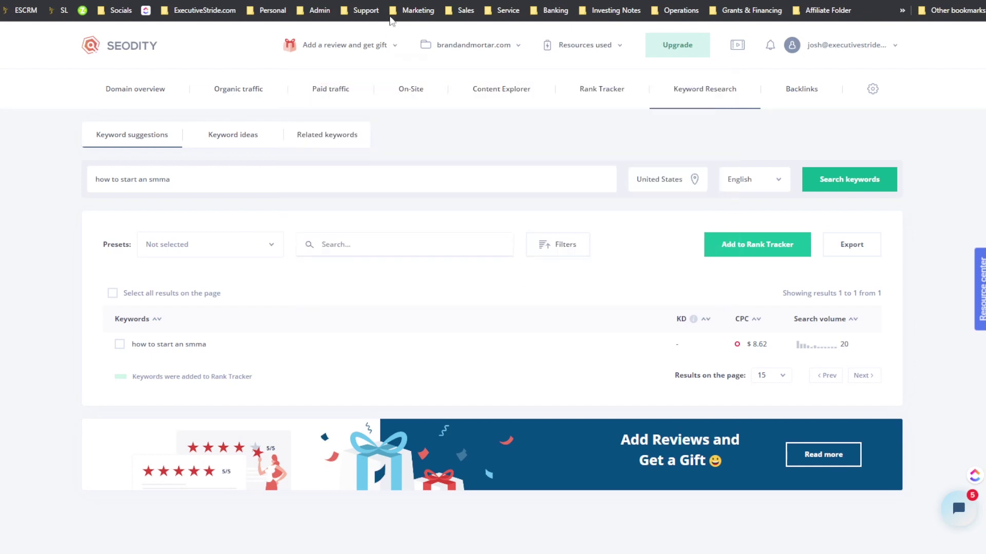
click(420, 0)
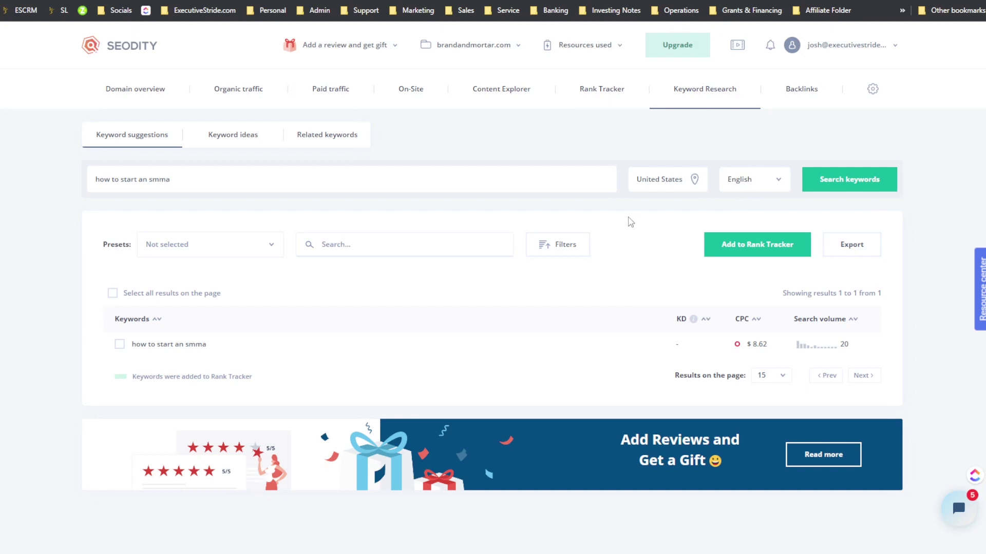
Step: Open the backlinks report for brandandmortar.com and examine its charts, backlink list and domain scope options
click(818, 91)
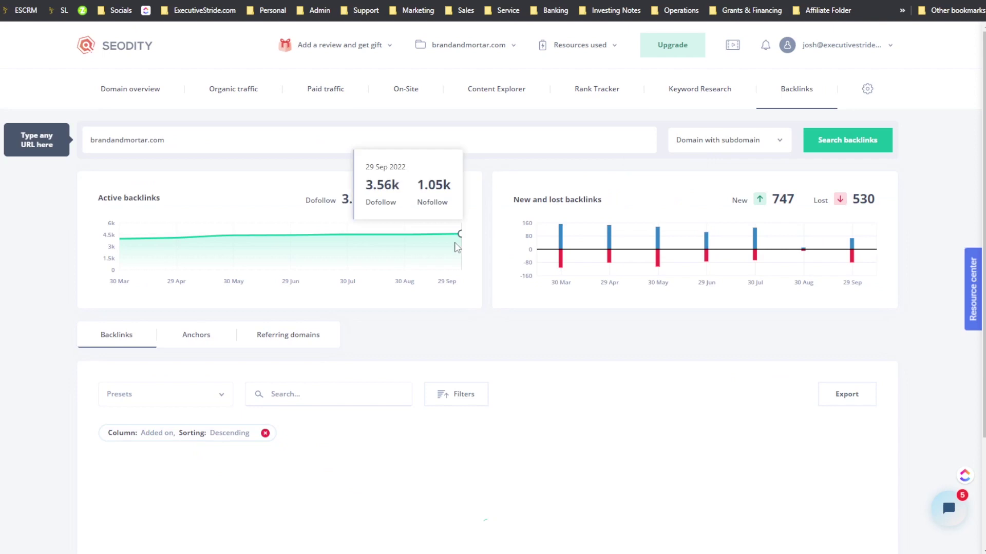
scroll(444, 281, down, 1)
scroll(293, 293, down, 15)
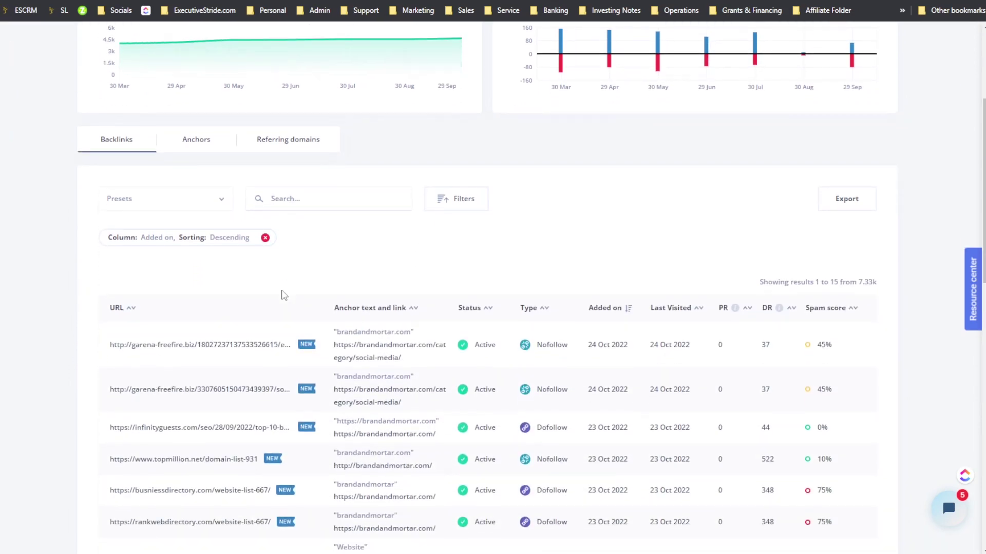
scroll(303, 295, up, 15)
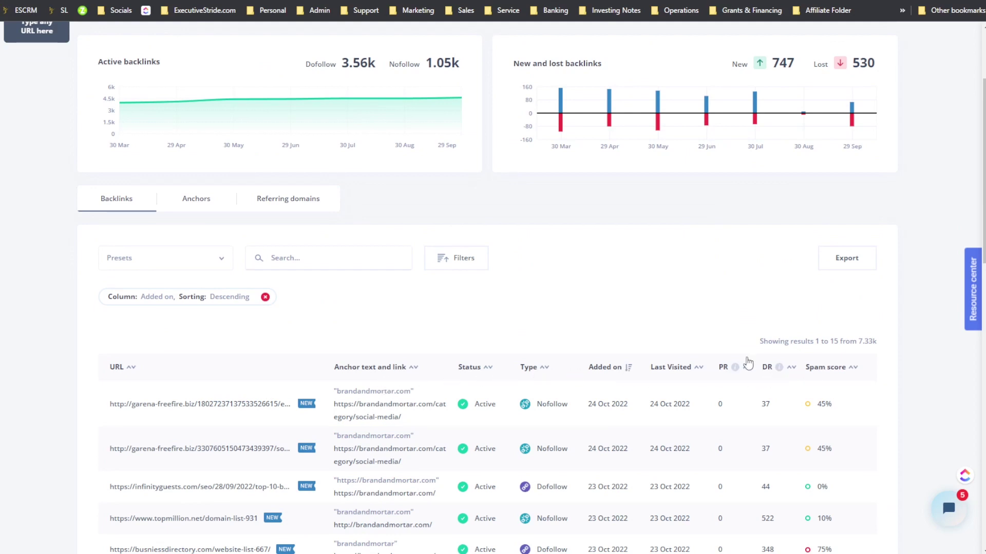
scroll(749, 364, up, 3)
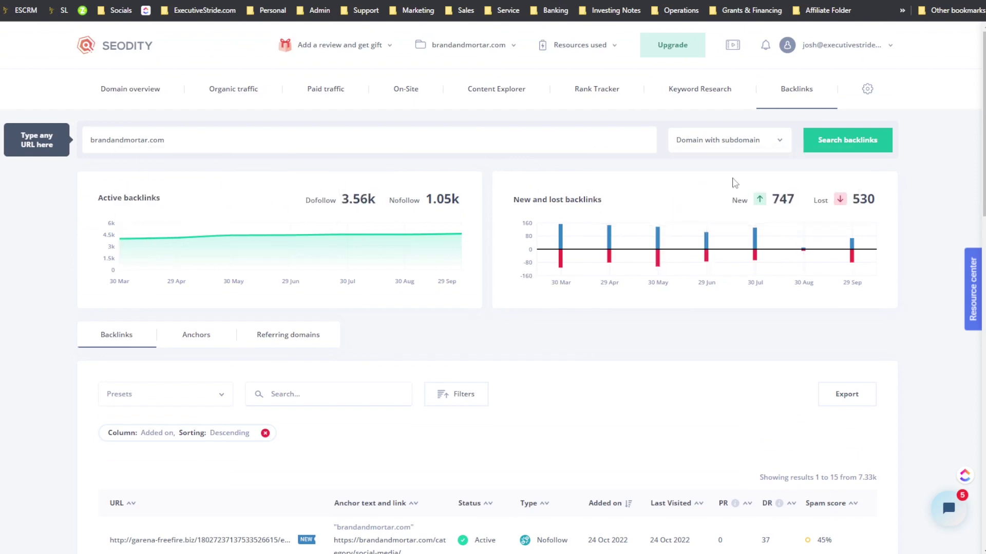
click(716, 150)
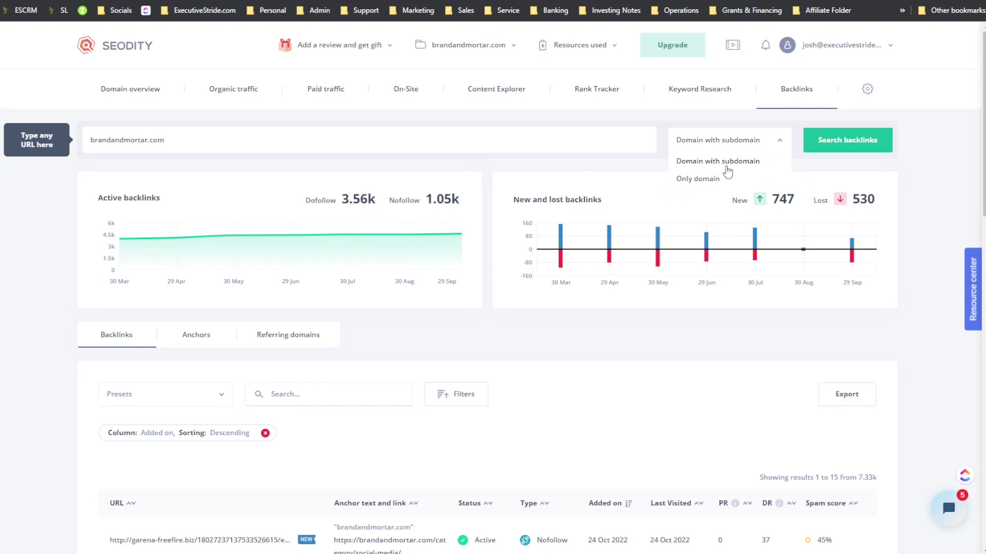
click(933, 193)
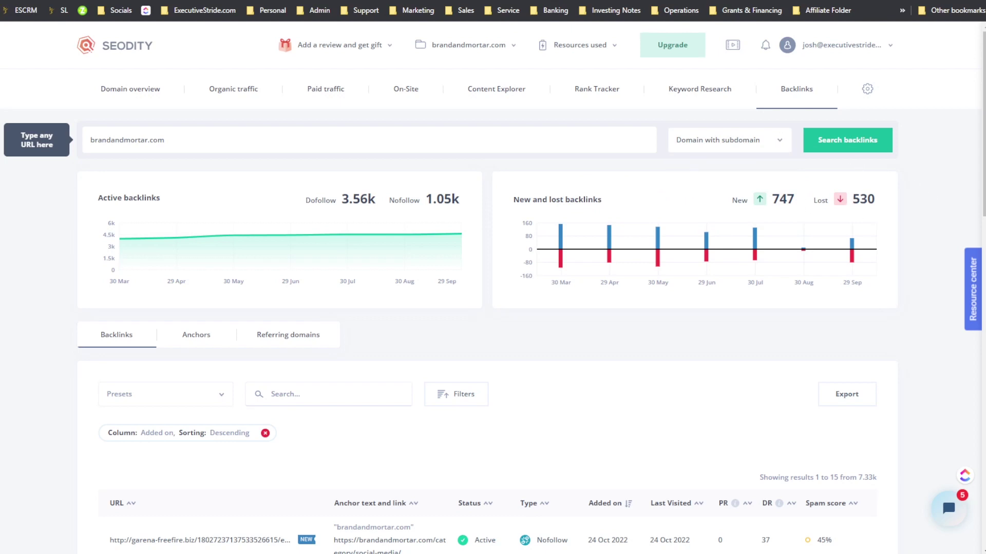
key(ctrl+Tab)
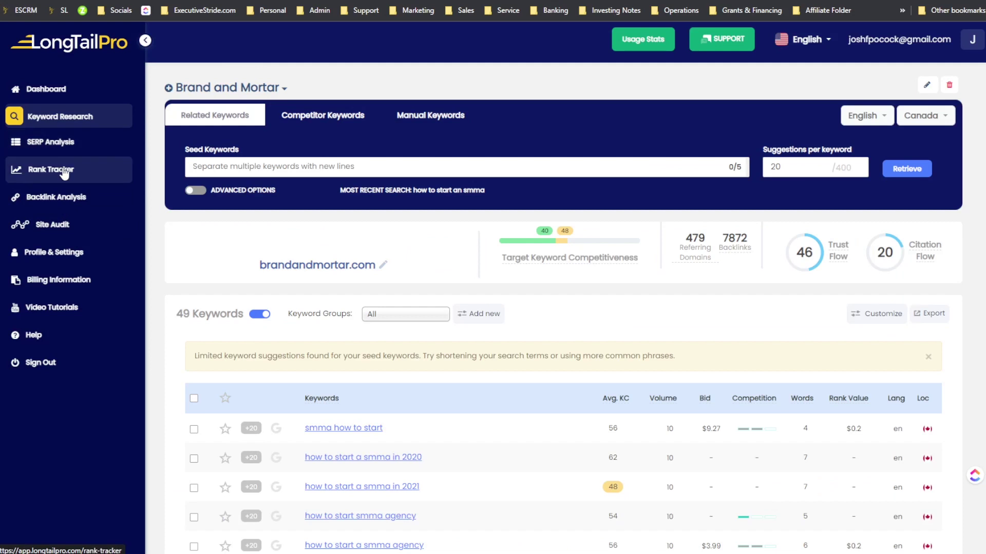
click(79, 200)
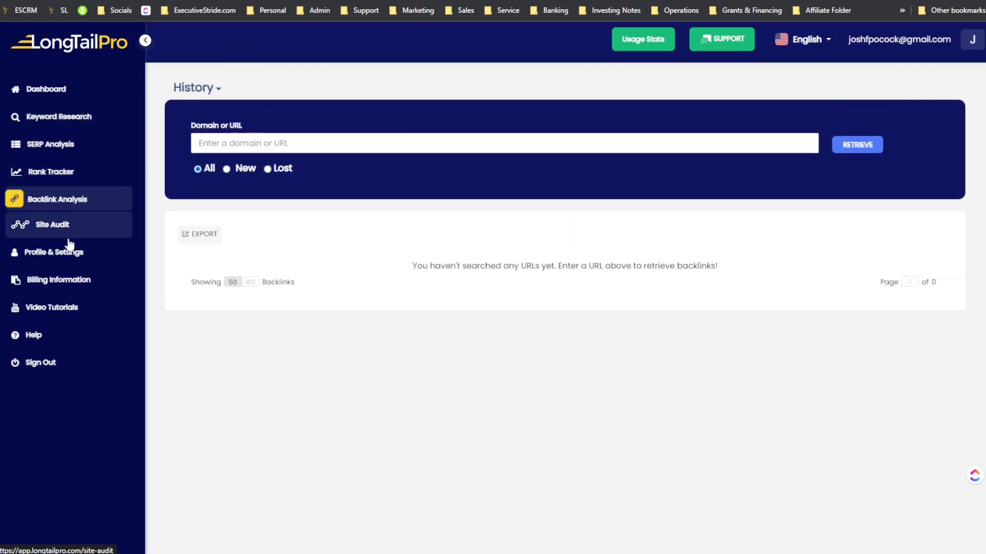
click(247, 141)
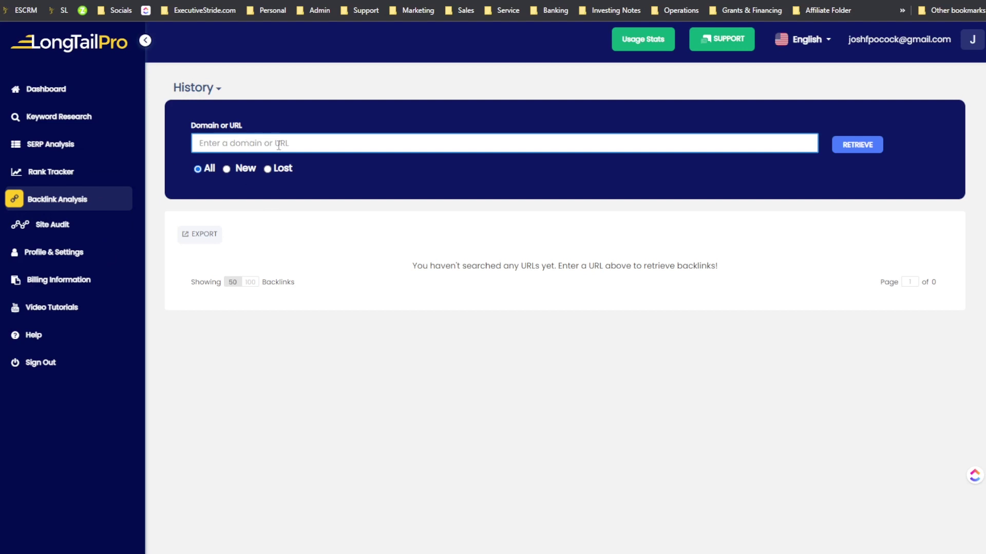
key(ctrl+Tab)
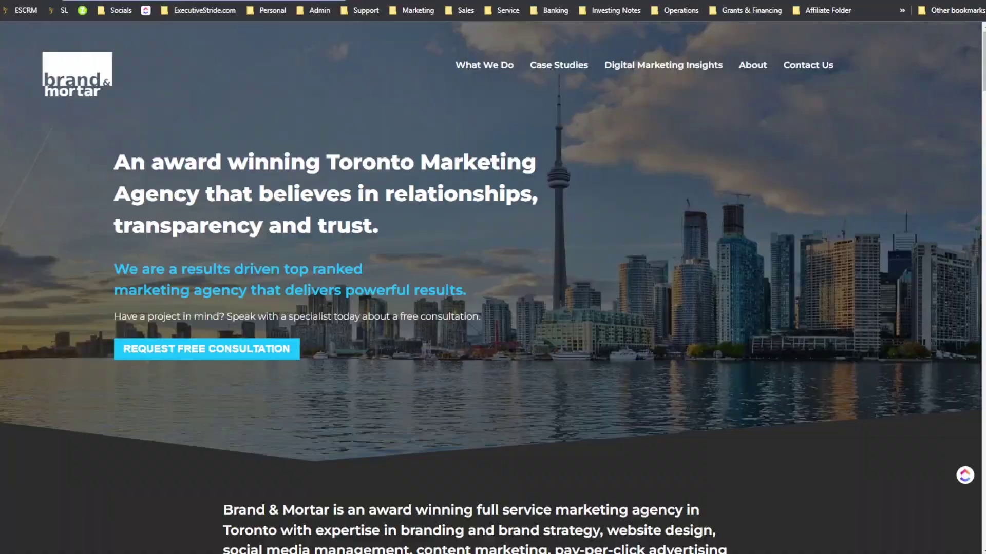
key(ctrl+shift+Tab)
text(https://brandandmortar.com/)
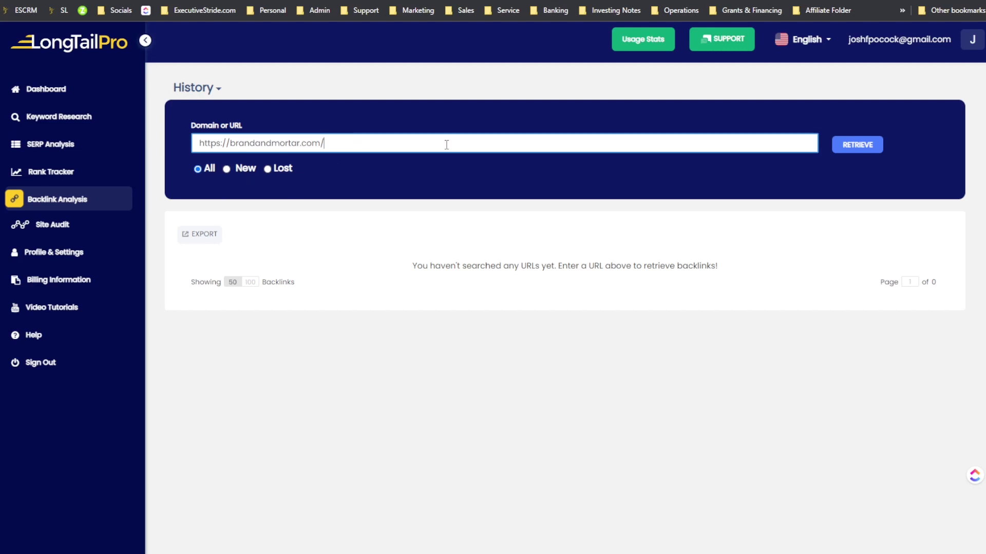
click(852, 149)
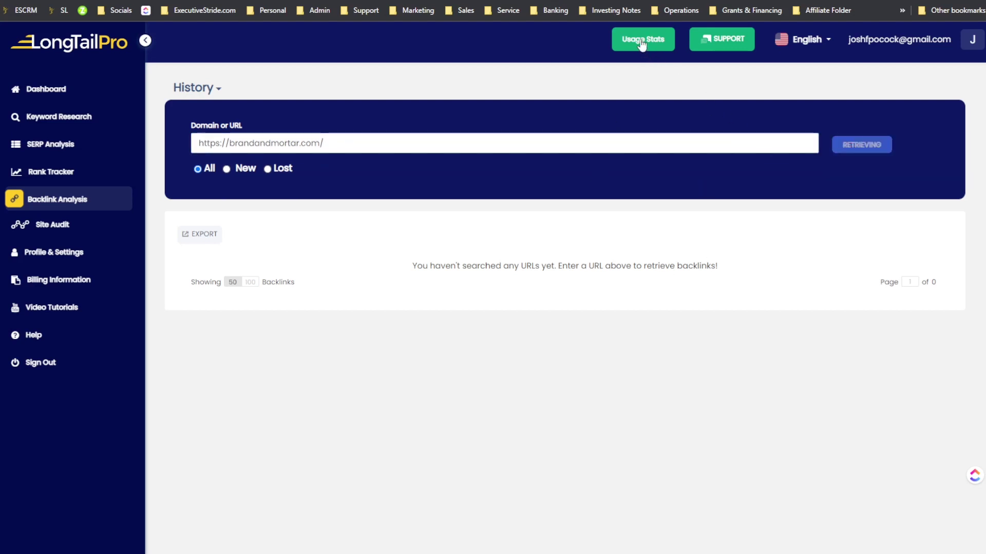
Step: Check the account's usage stats and look through the retrieved backlinks list for brandandmortar.com
click(665, 43)
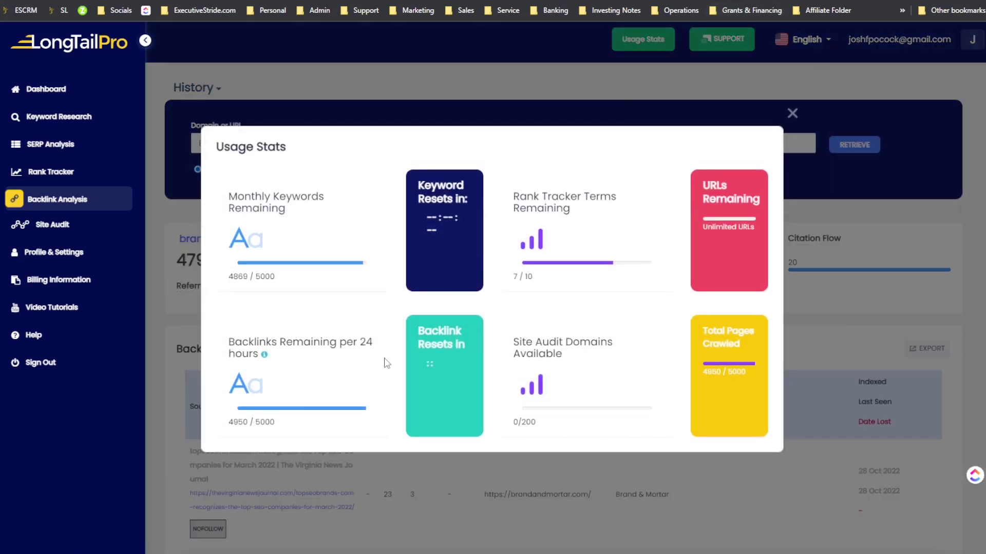
click(792, 114)
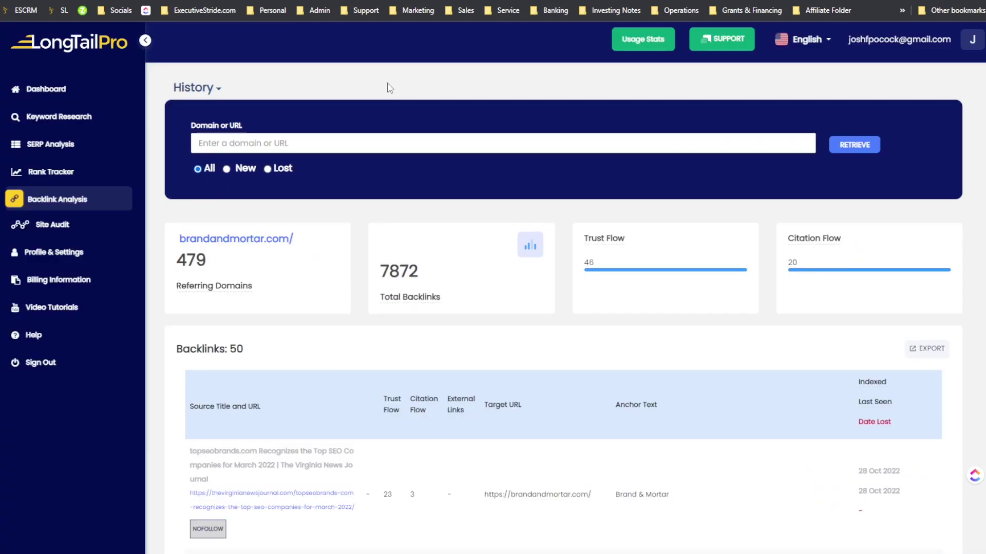
scroll(430, 366, down, 3)
scroll(430, 366, down, 2)
scroll(374, 401, up, 5)
scroll(297, 338, down, 15)
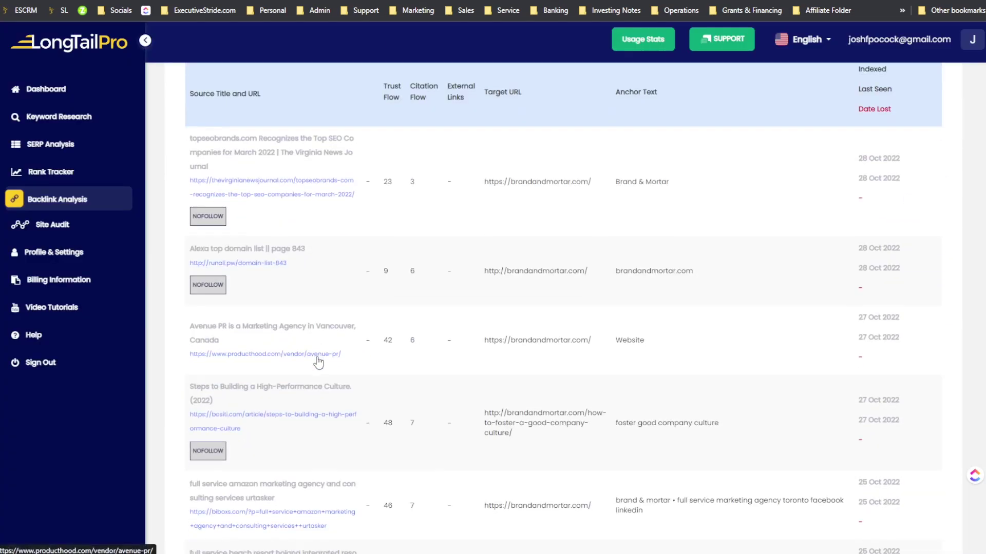
scroll(344, 394, down, 10)
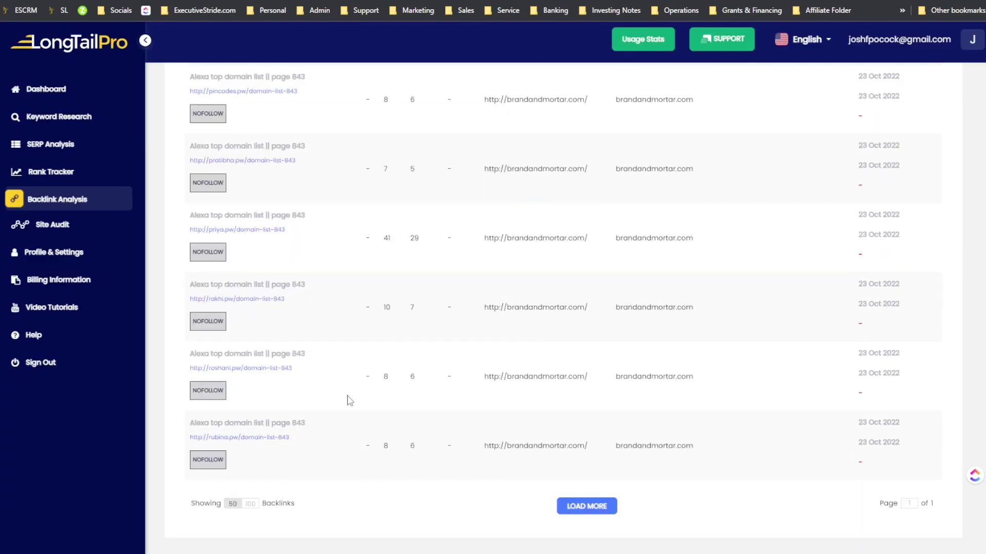
scroll(350, 401, up, 20)
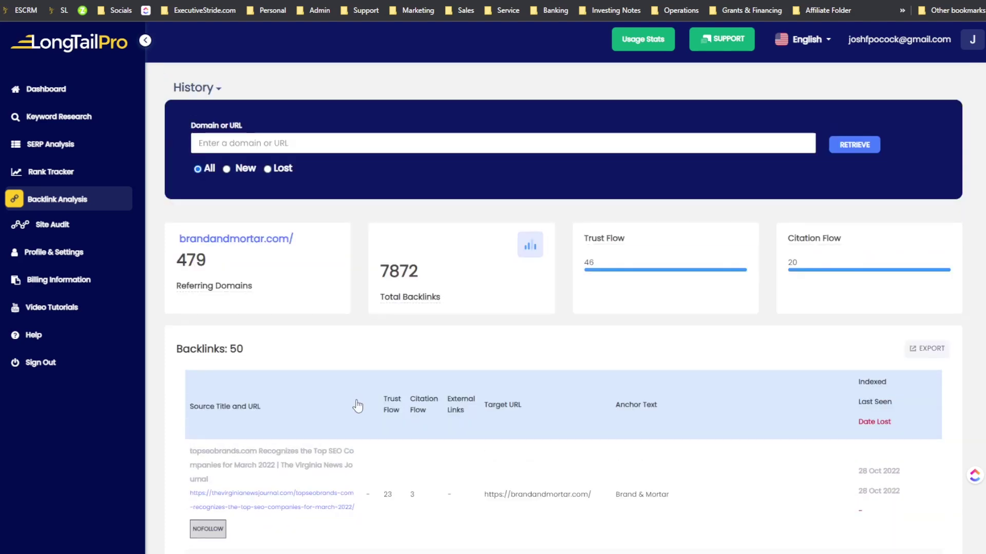
Step: Check the remaining 24-hour backlink allowance and its reset time in the usage stats, and recheck the stats
click(635, 52)
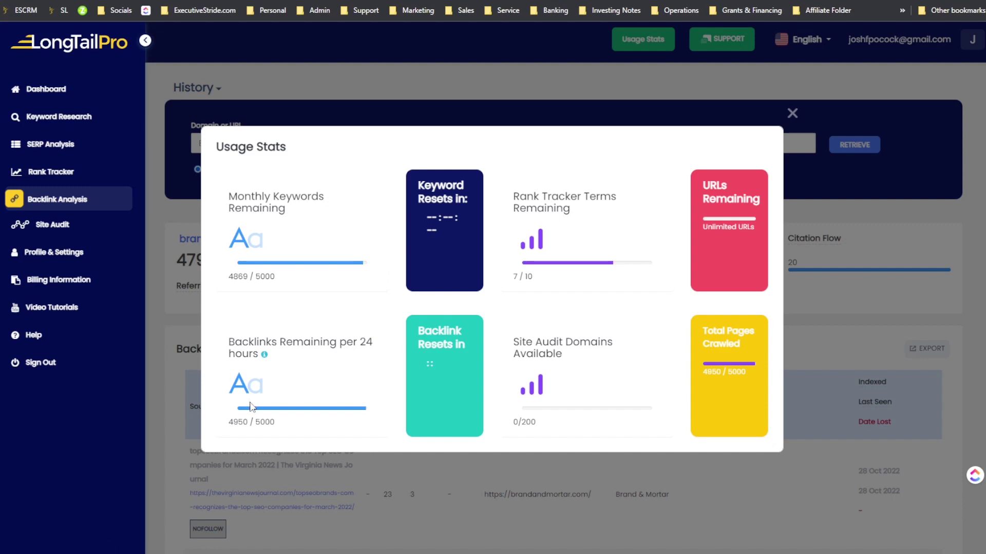
drag(251, 427, 294, 434)
click(270, 357)
mouse_move(266, 357)
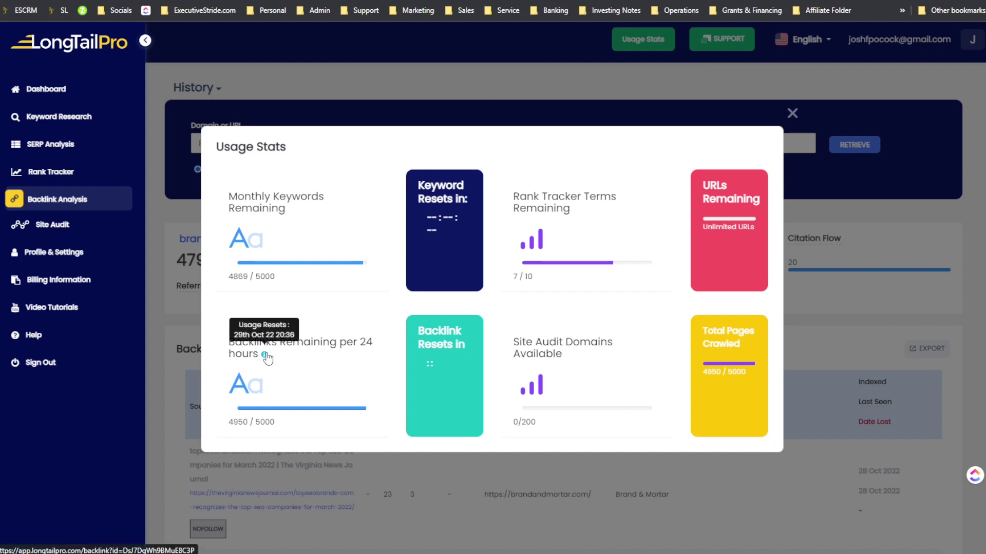
click(791, 114)
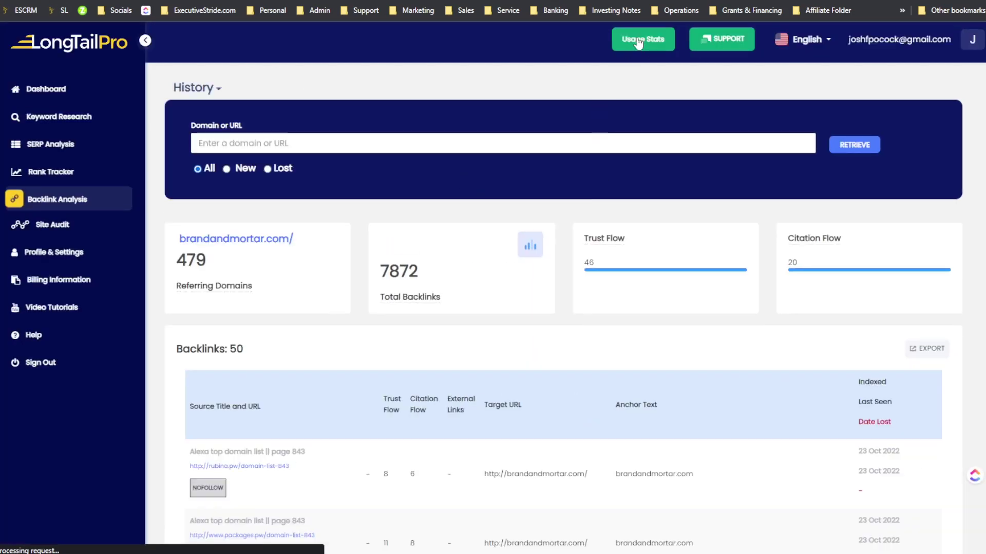
click(639, 41)
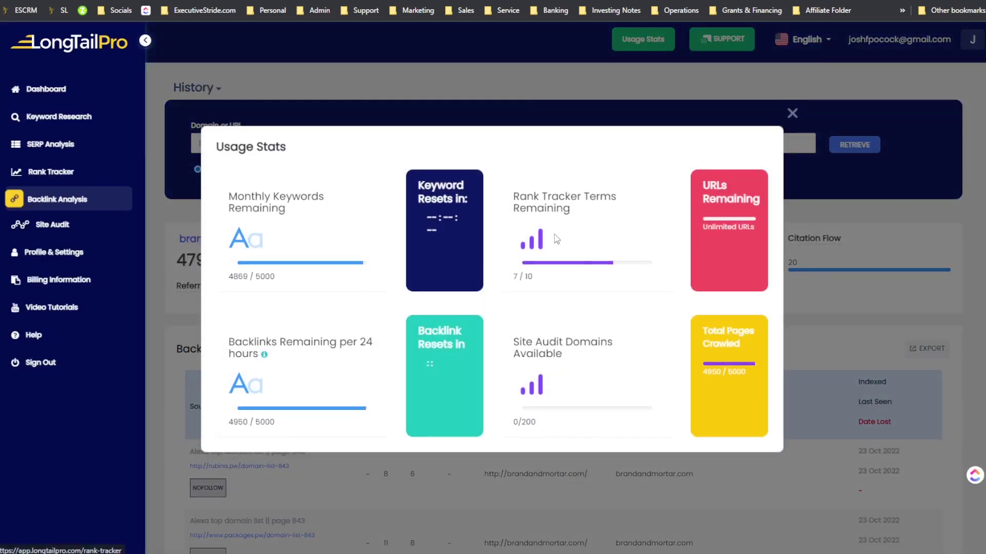
click(792, 112)
Step: Examine the referring domains, total backlinks and Trust Flow figures, plus the nofollow labels and index date columns in the backlink table
scroll(286, 257, down, 2)
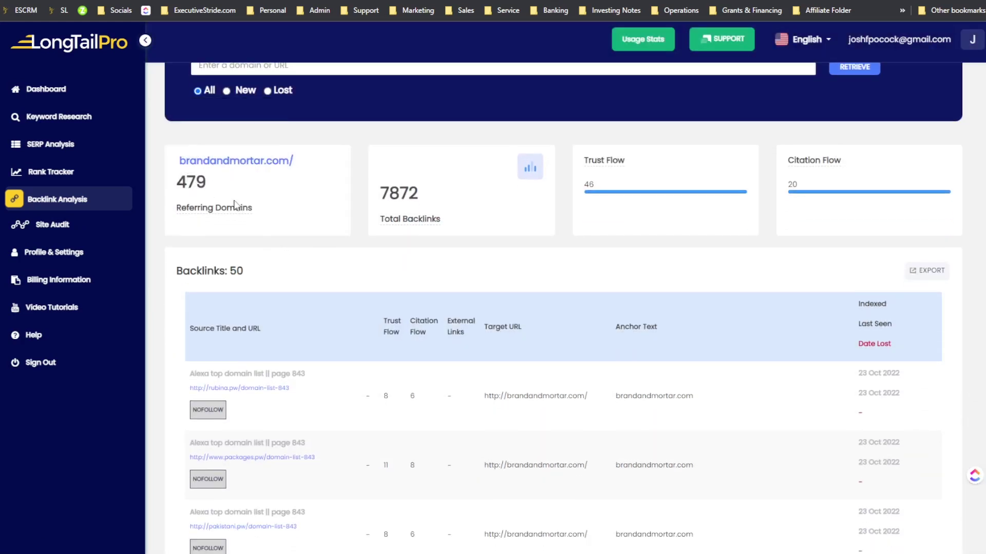
mouse_move(223, 208)
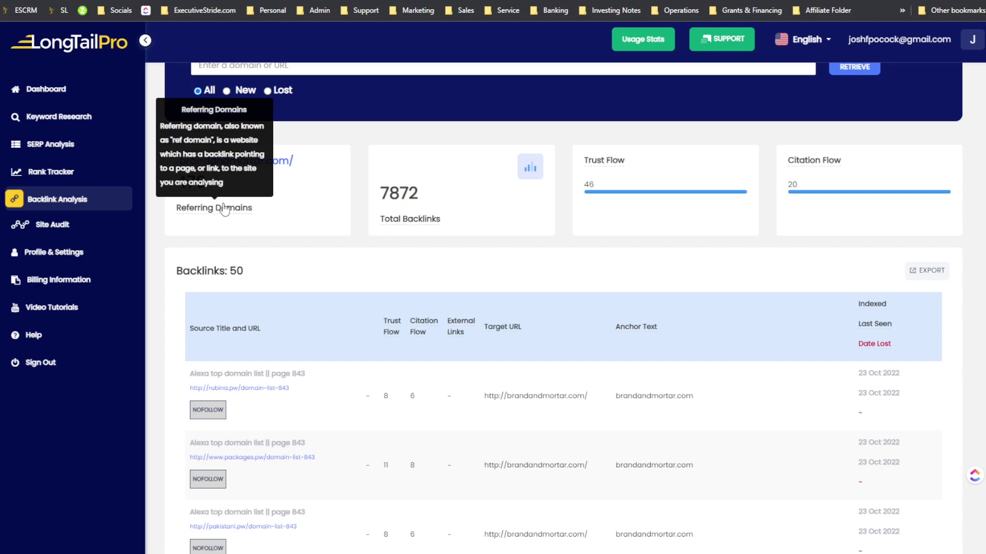
double_click(208, 189)
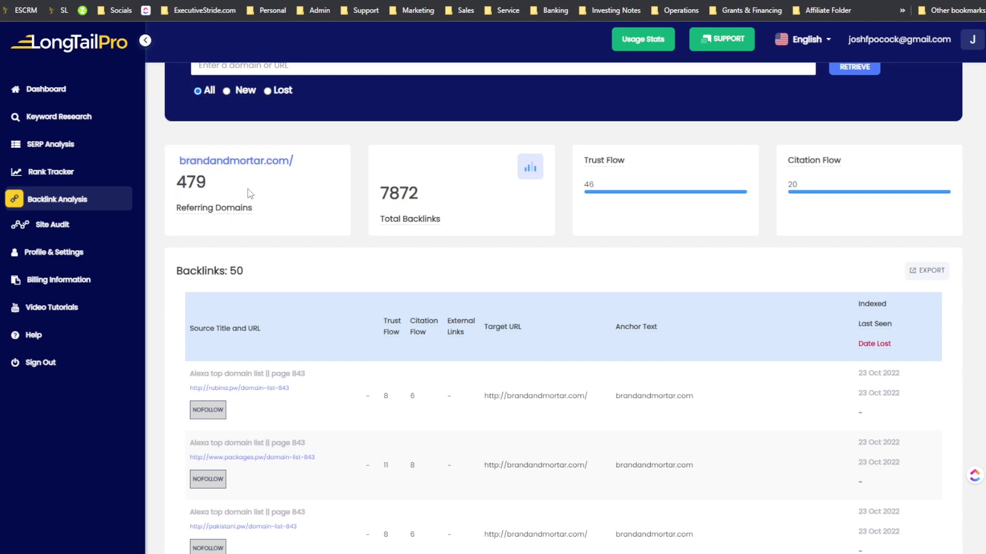
mouse_move(457, 226)
scroll(552, 264, up, 2)
double_click(616, 238)
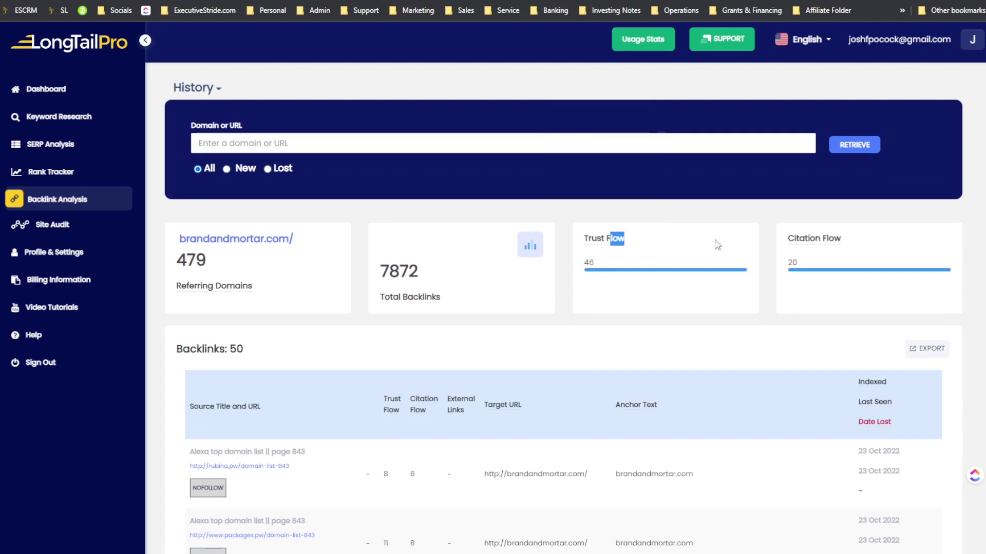
scroll(310, 286, down, 3)
scroll(230, 234, down, 2)
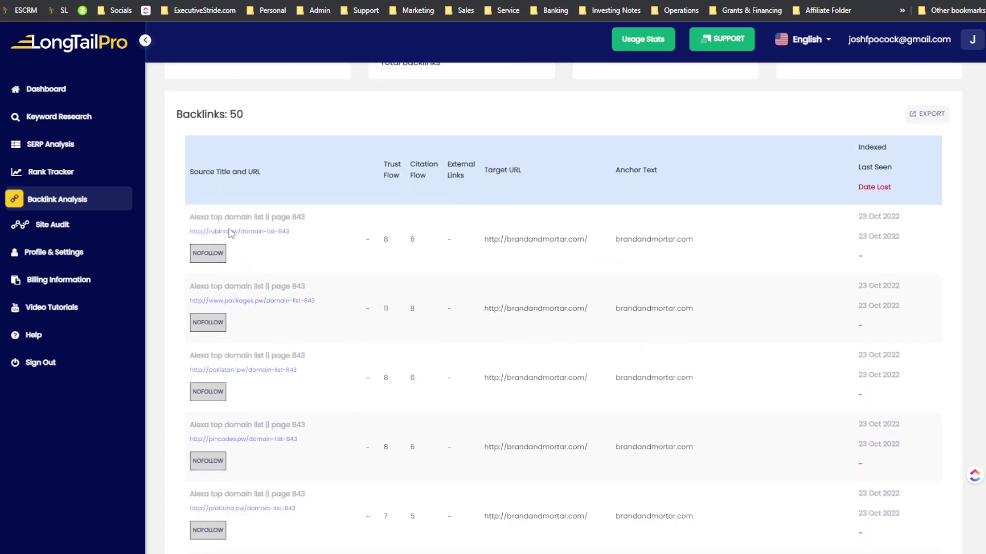
scroll(213, 231, down, 1)
scroll(200, 300, down, 2)
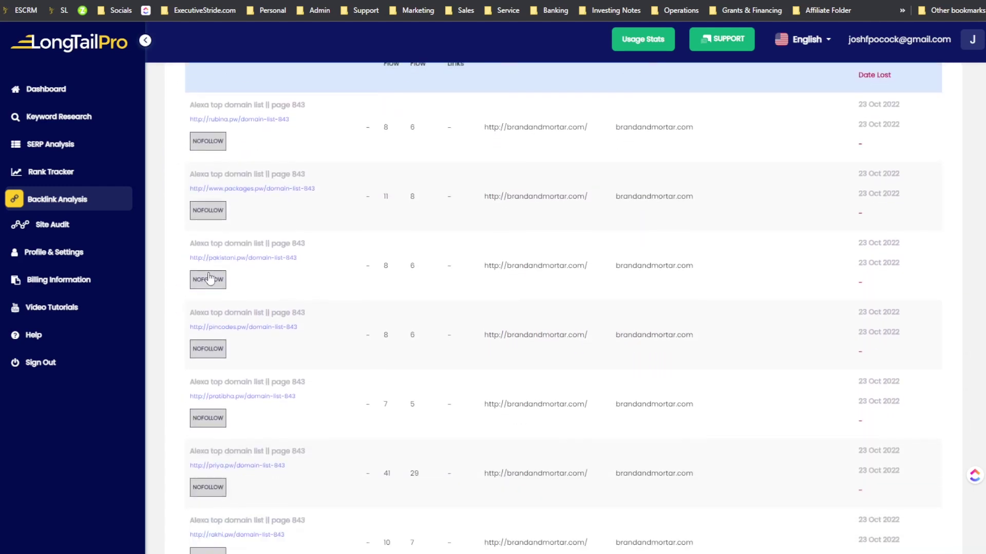
scroll(564, 215, up, 3)
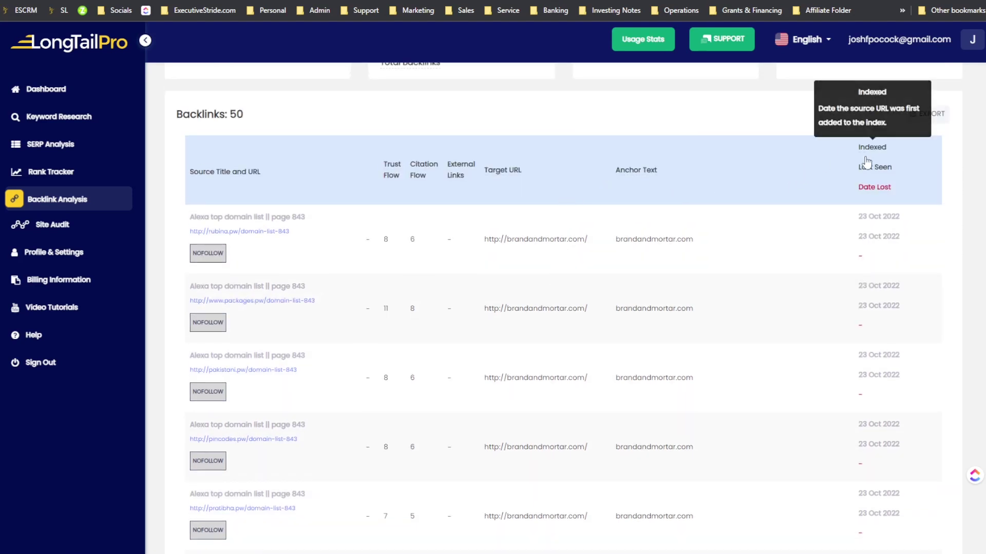
mouse_move(884, 177)
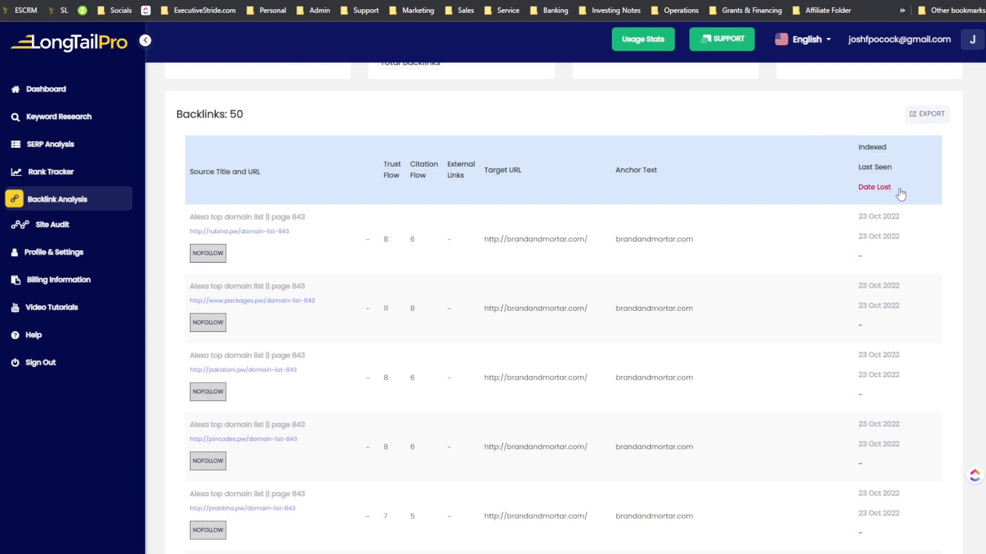
Step: Examine the Indexed, Last Seen and Date Lost dates for the first entries in the backlinks table
scroll(893, 195, down, 2)
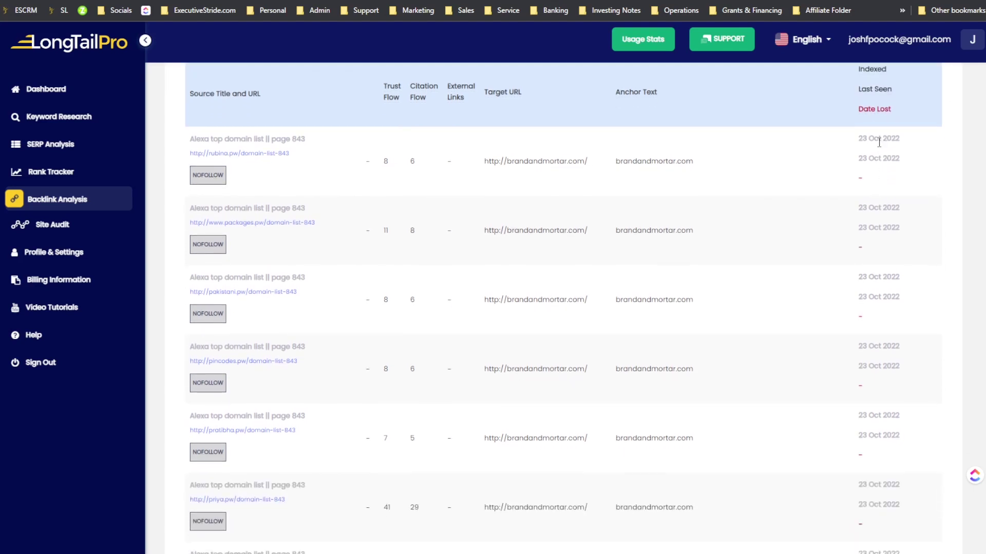
drag(869, 206, 872, 220)
click(864, 260)
scroll(866, 276, down, 10)
scroll(892, 277, up, 15)
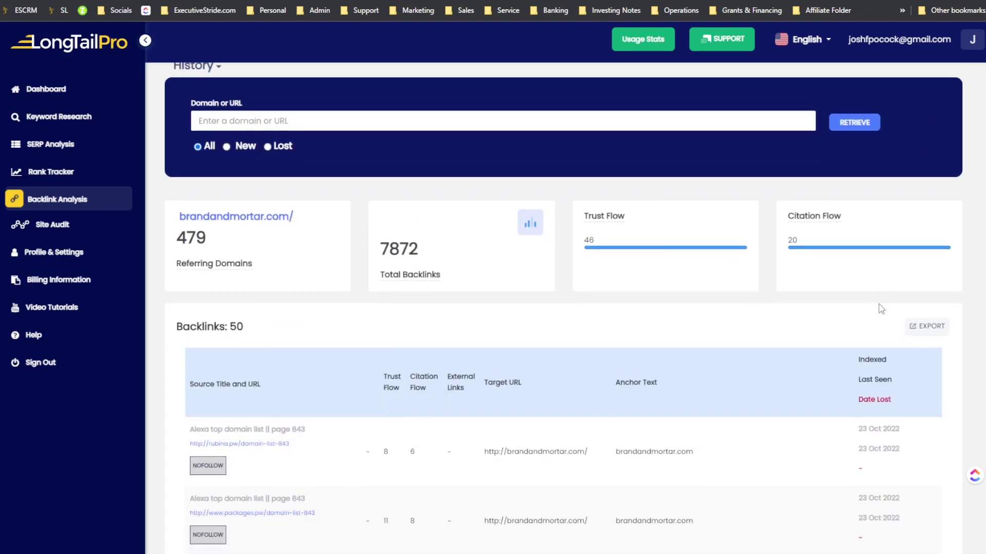
scroll(881, 308, down, 3)
drag(869, 363, 851, 374)
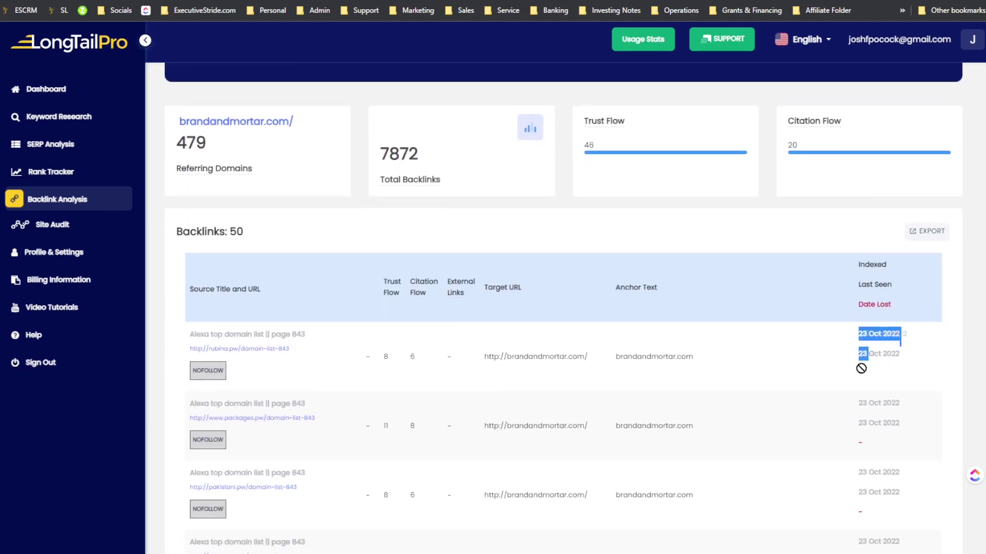
click(862, 368)
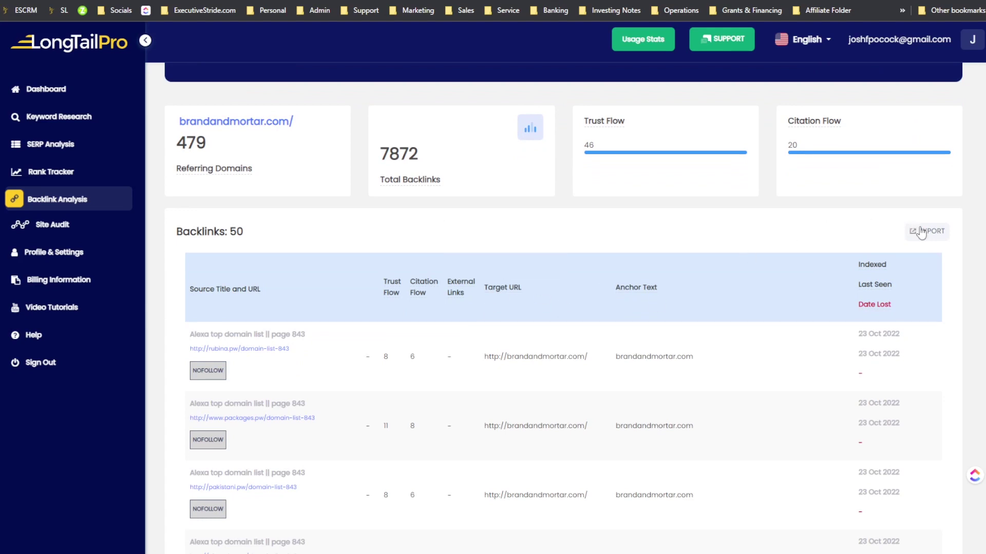
Step: Set the backlinks table to show 100 backlinks per page and check the end of the list
scroll(827, 235, down, 15)
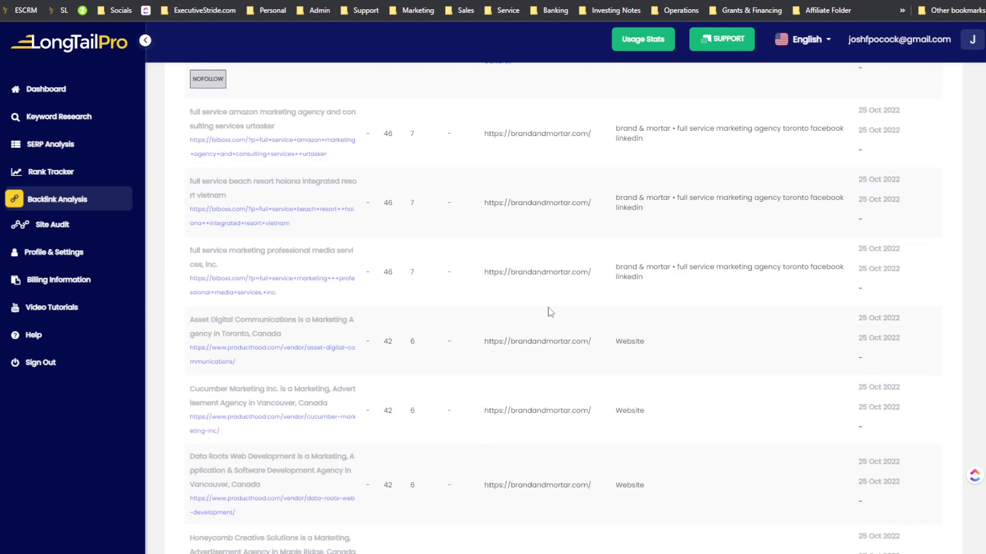
scroll(550, 311, down, 7)
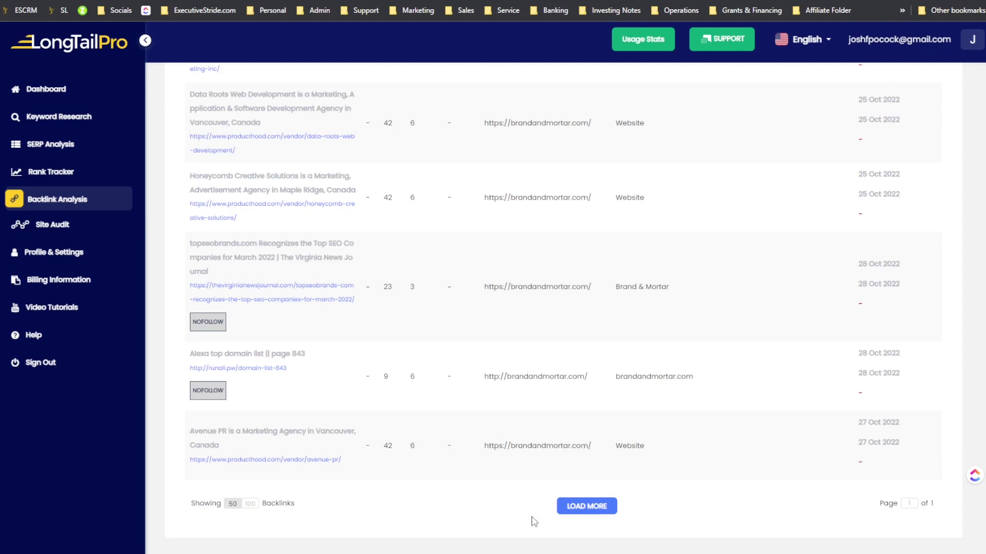
click(250, 504)
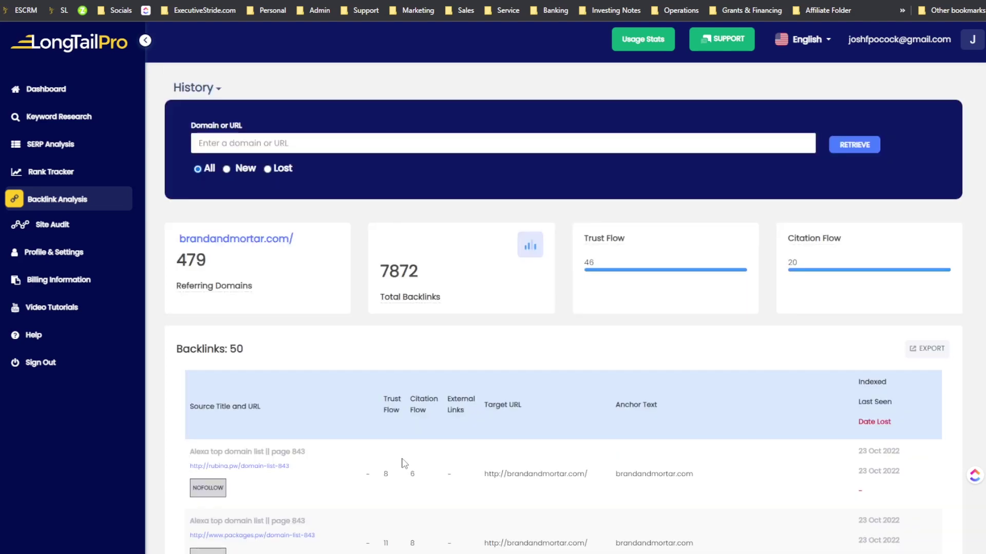
scroll(456, 424, down, 20)
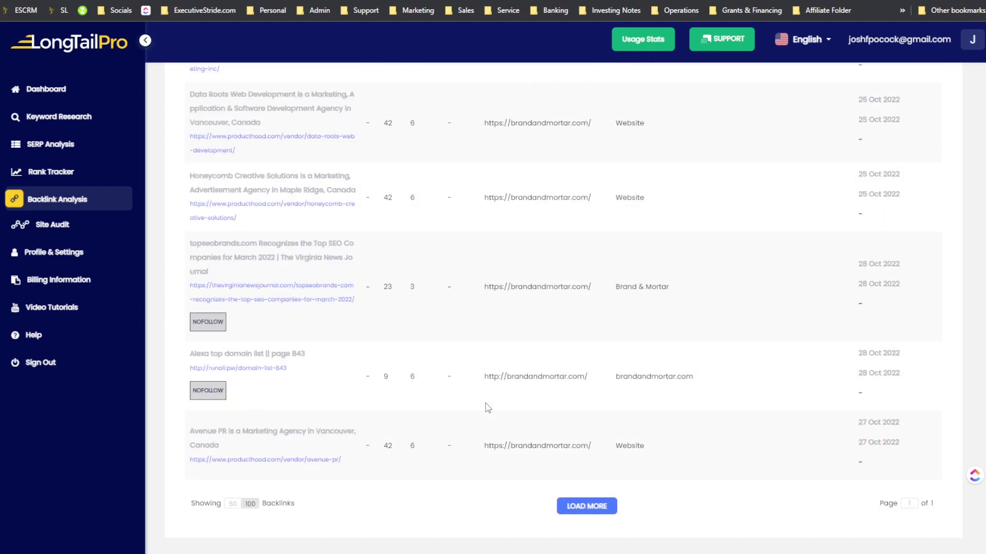
Step: Look back through the backlinks list and its summary figures with the 100-per-page setting selected
scroll(483, 406, up, 10)
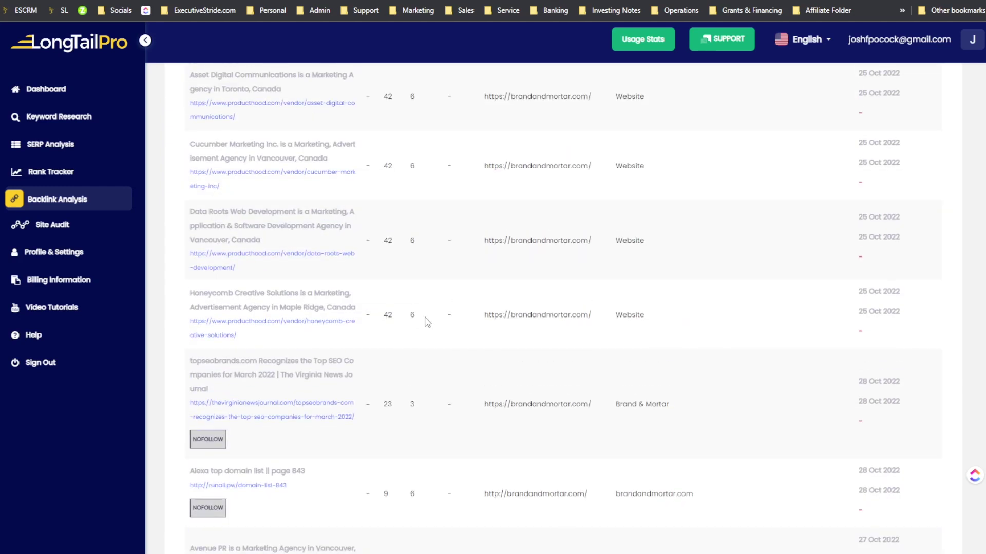
scroll(414, 323, up, 15)
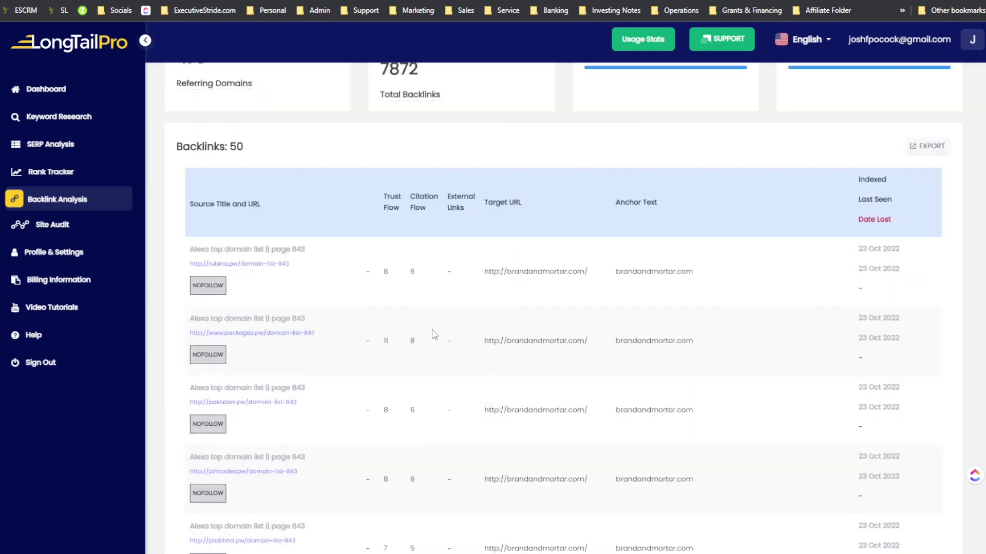
scroll(435, 331, down, 8)
scroll(429, 356, up, 10)
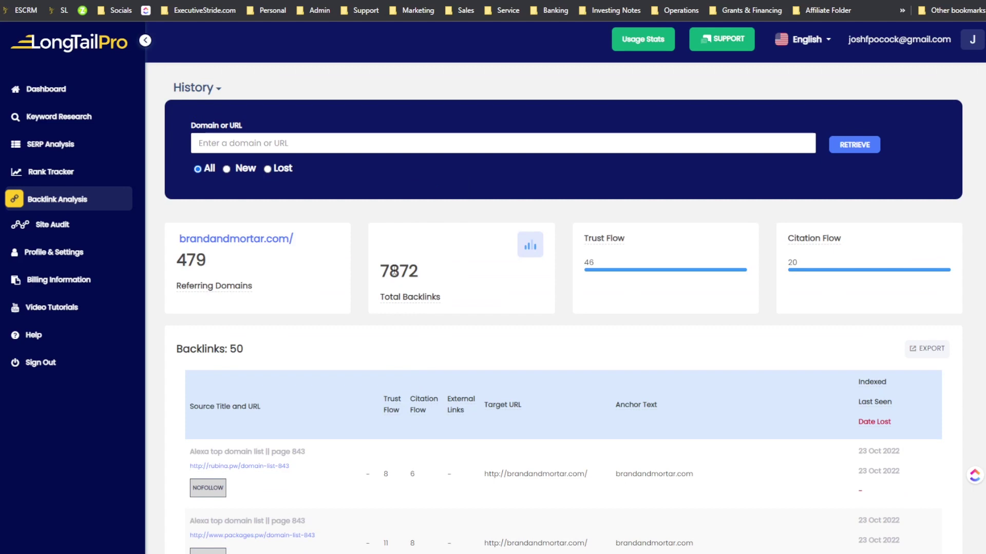
scroll(473, 198, down, 10)
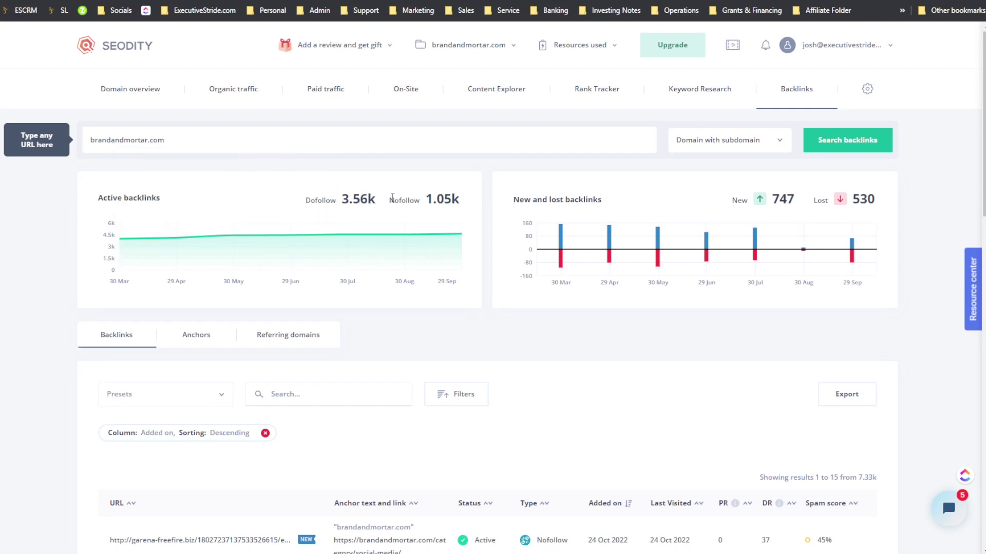
Step: Compare Seodity's active and new/lost backlink figures for brandandmortar.com with LongTailPro's backlink summary
scroll(466, 219, down, 3)
scroll(418, 265, up, 2)
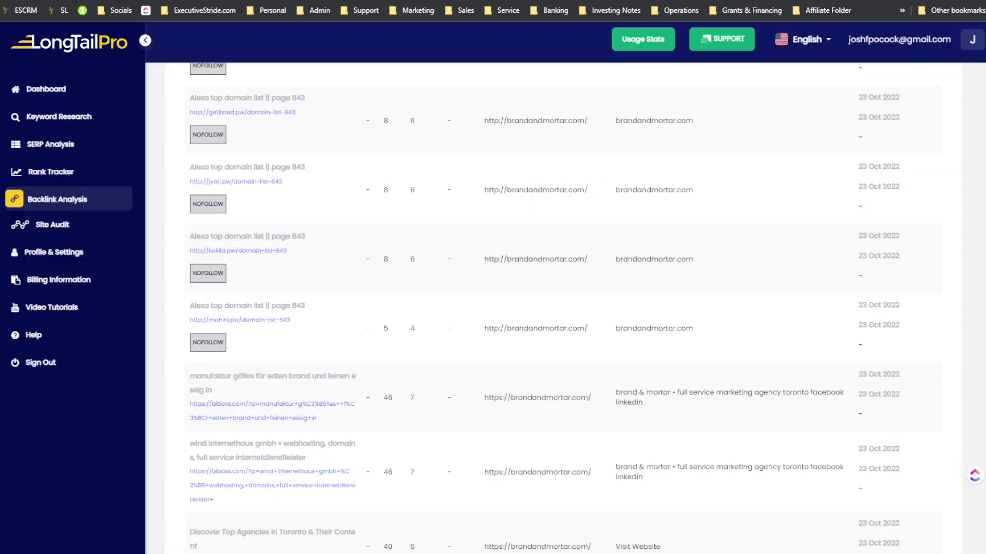
scroll(467, 249, up, 10)
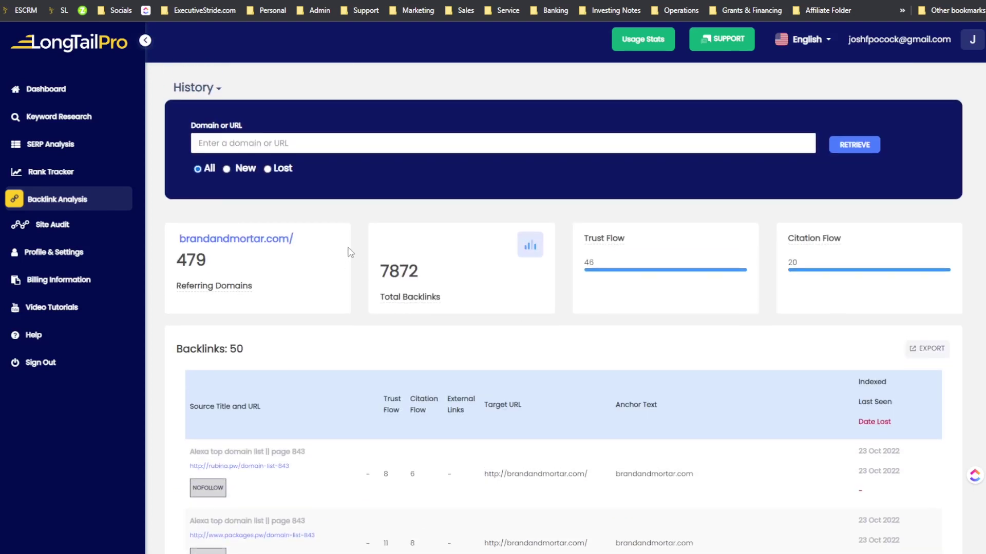
mouse_move(399, 305)
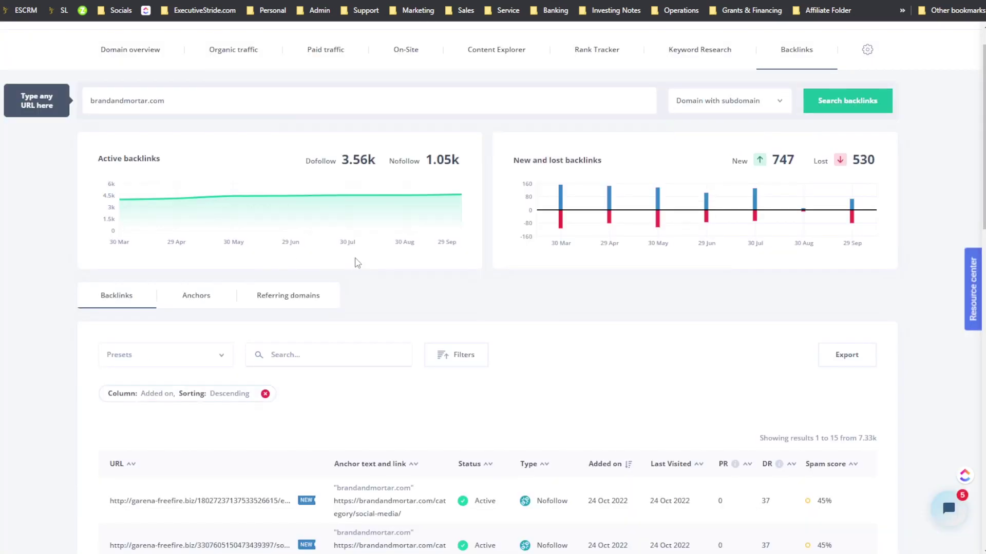
Step: Switch to Seodity and view the anchors, then the referring domains, for brandandmortar.com
scroll(359, 264, down, 1)
scroll(481, 256, down, 2)
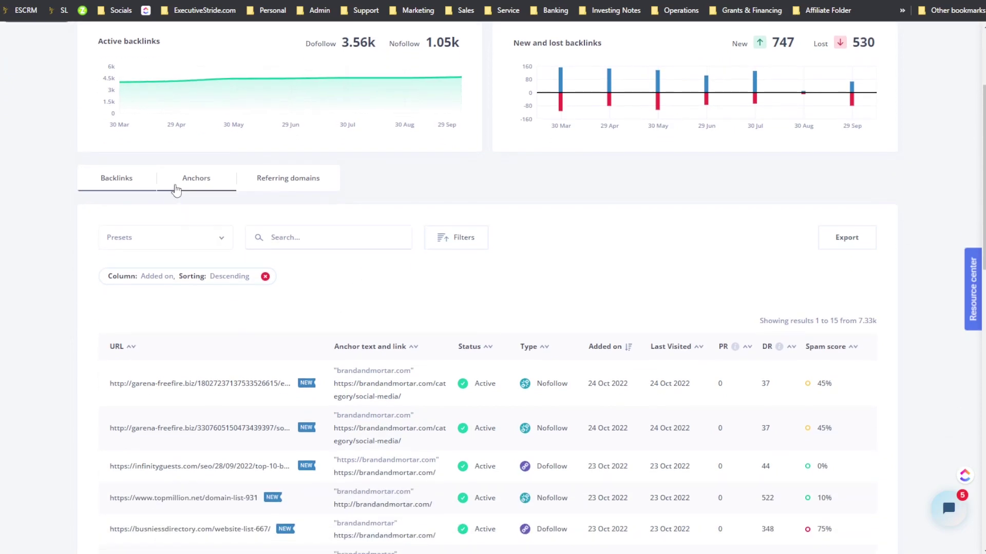
click(176, 190)
click(318, 347)
scroll(311, 359, down, 3)
click(287, 319)
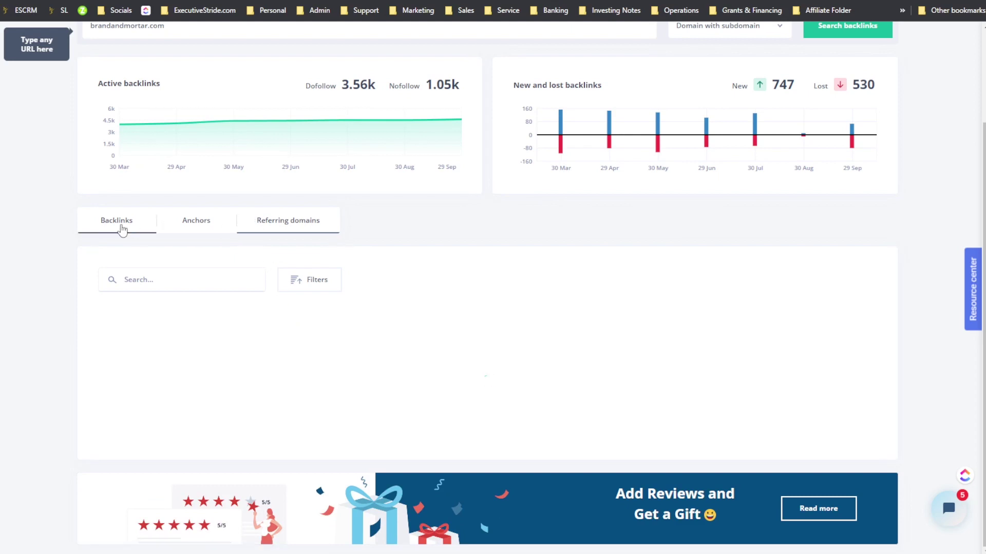
Step: Examine the referring domains with their link numbers and Domain Rank, and highlight the total result count
scroll(311, 244, up, 1)
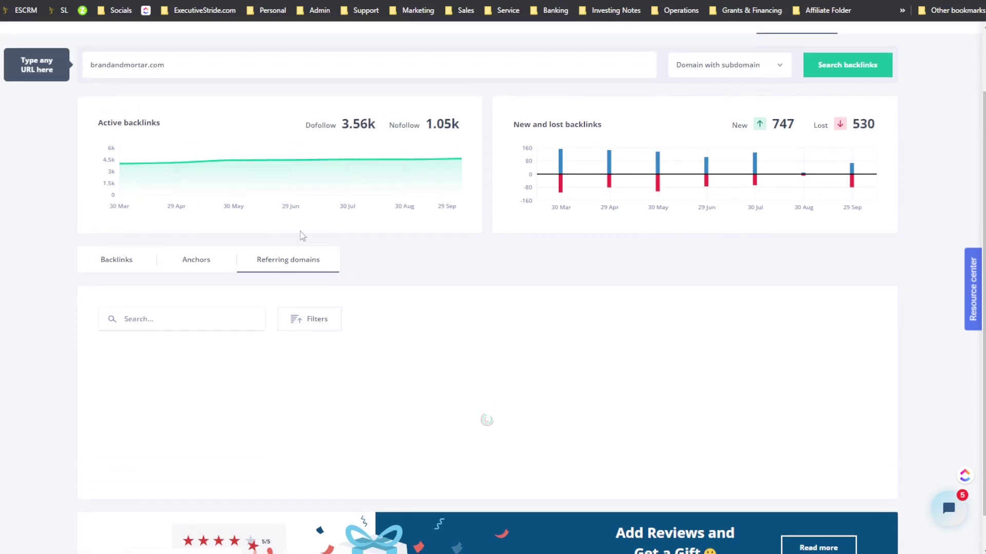
scroll(347, 363, down, 6)
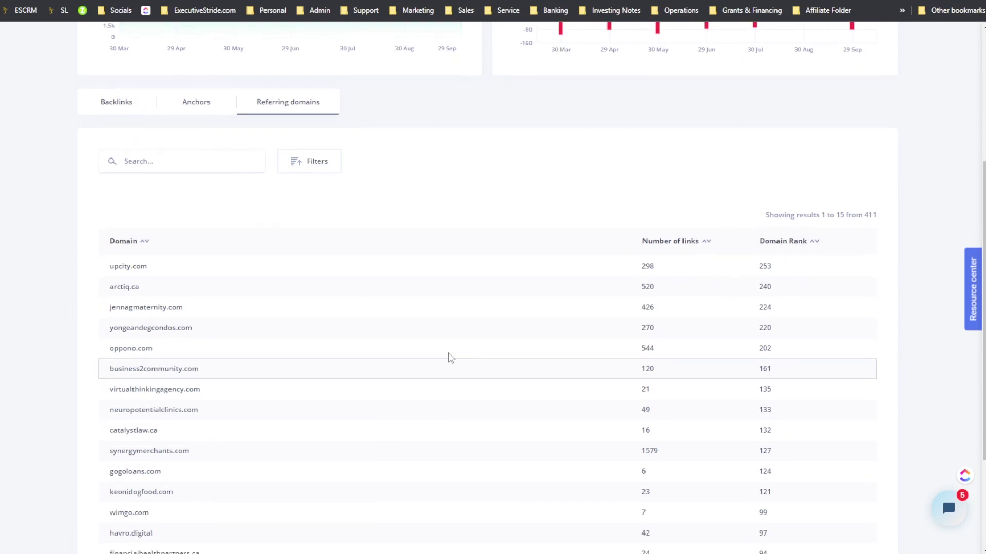
scroll(602, 316, up, 2)
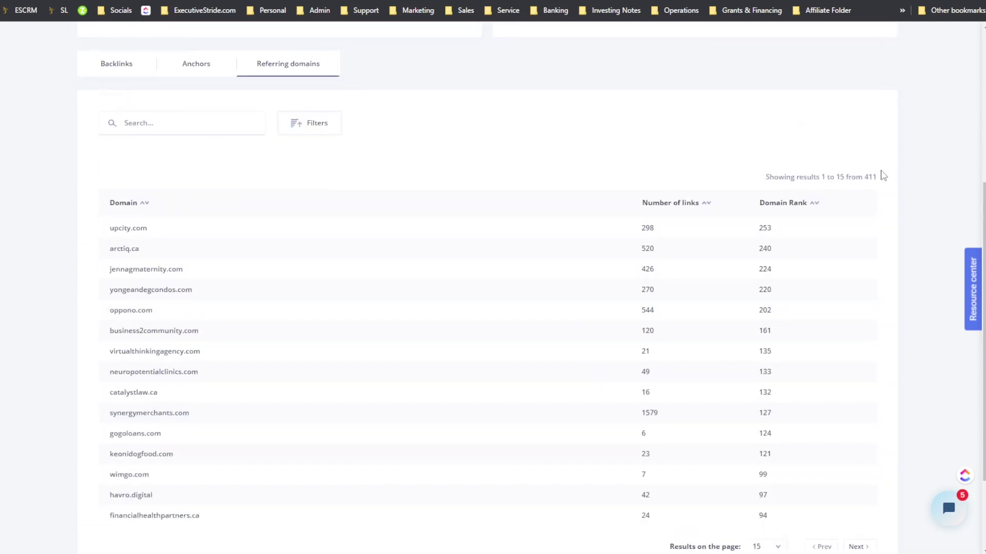
drag(883, 175, 844, 177)
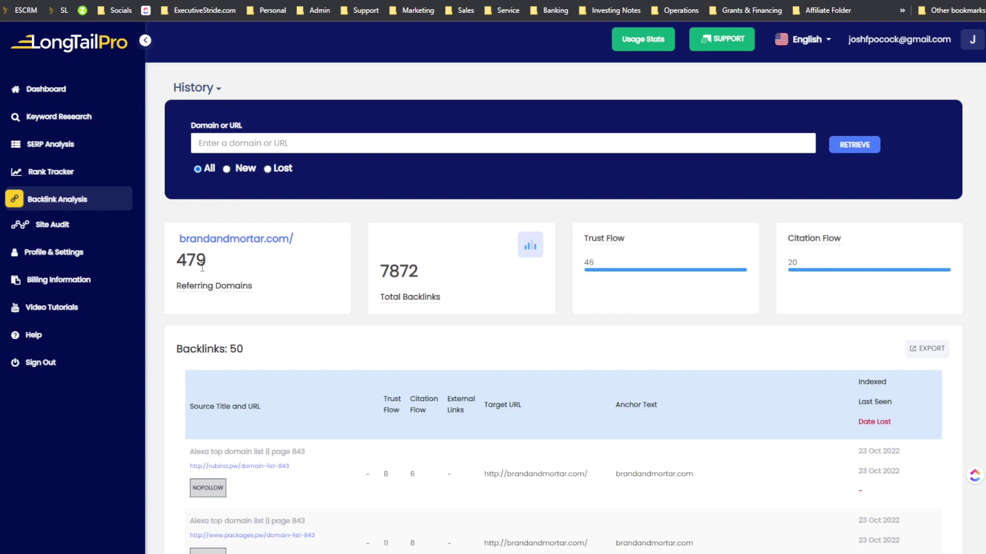
Step: Switch to LongTailPro and examine its referring domains, total backlinks, Trust Flow and Citation Flow figures
scroll(639, 257, down, 3)
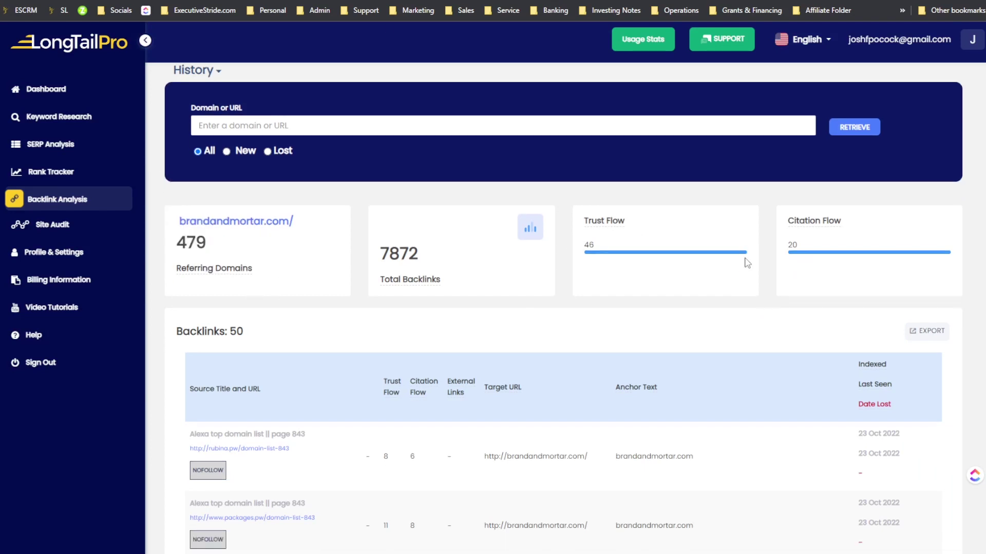
scroll(541, 188, up, 3)
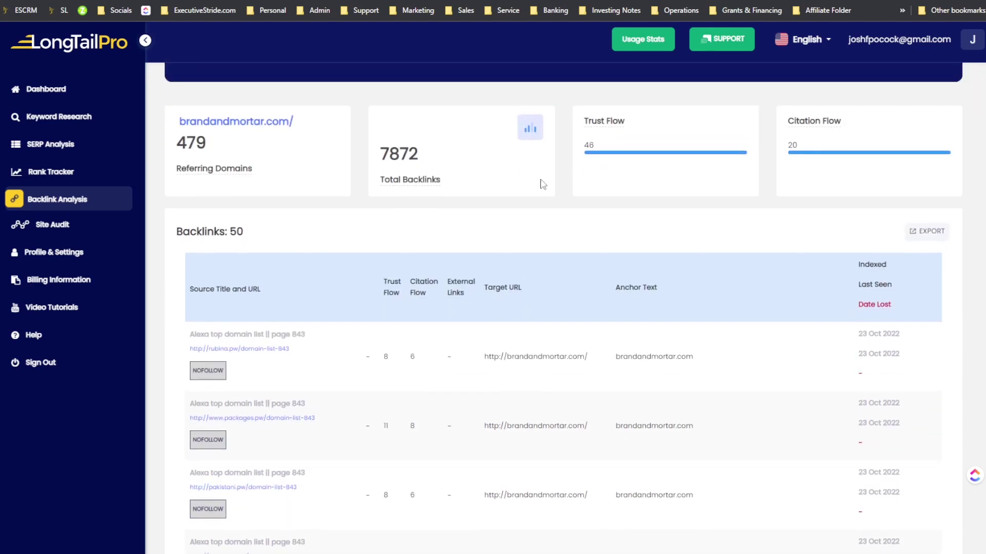
drag(531, 277, 594, 279)
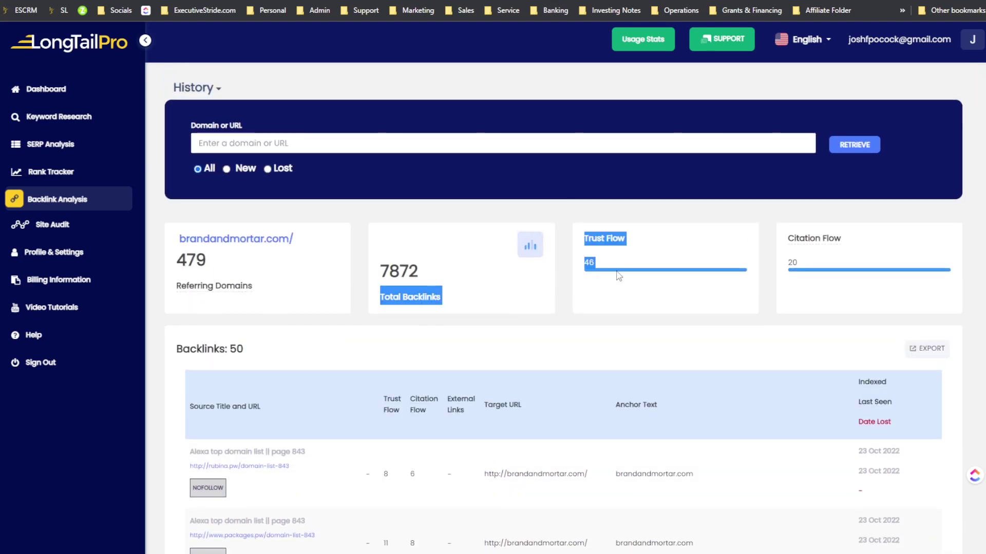
click(772, 252)
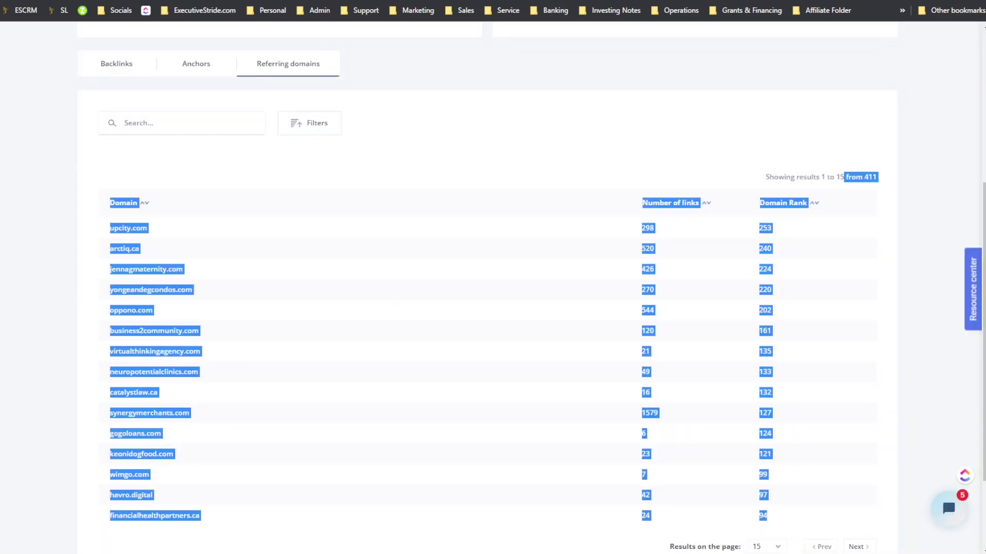
Step: Switch to Seodity, clear the text selection and examine the Active backlinks and New and lost backlinks charts
scroll(534, 176, up, 4)
click(500, 244)
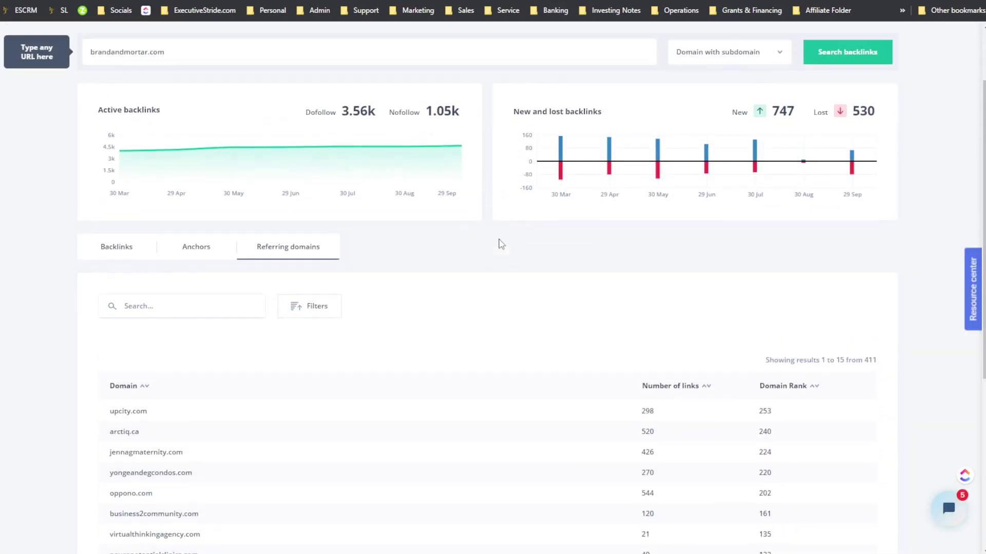
scroll(501, 243, up, 2)
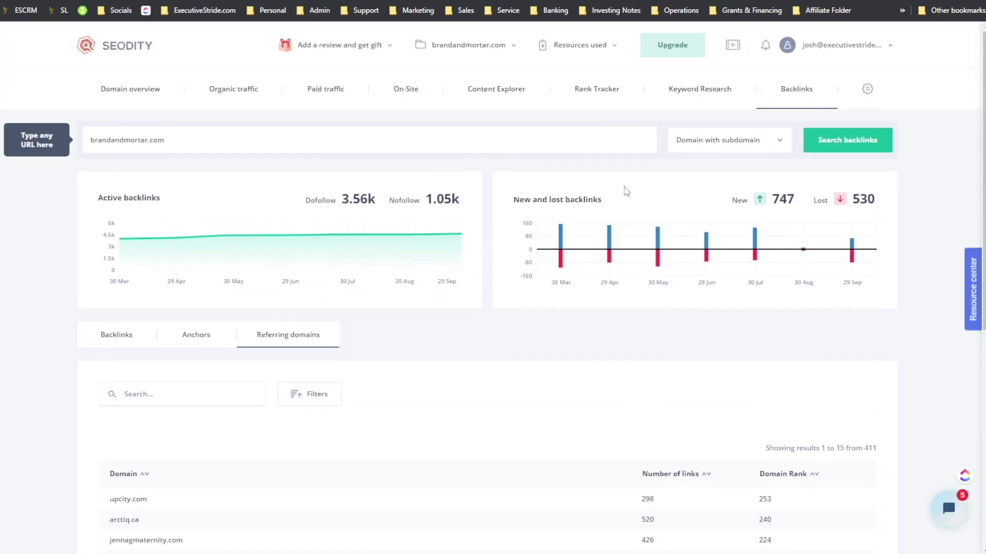
mouse_move(263, 237)
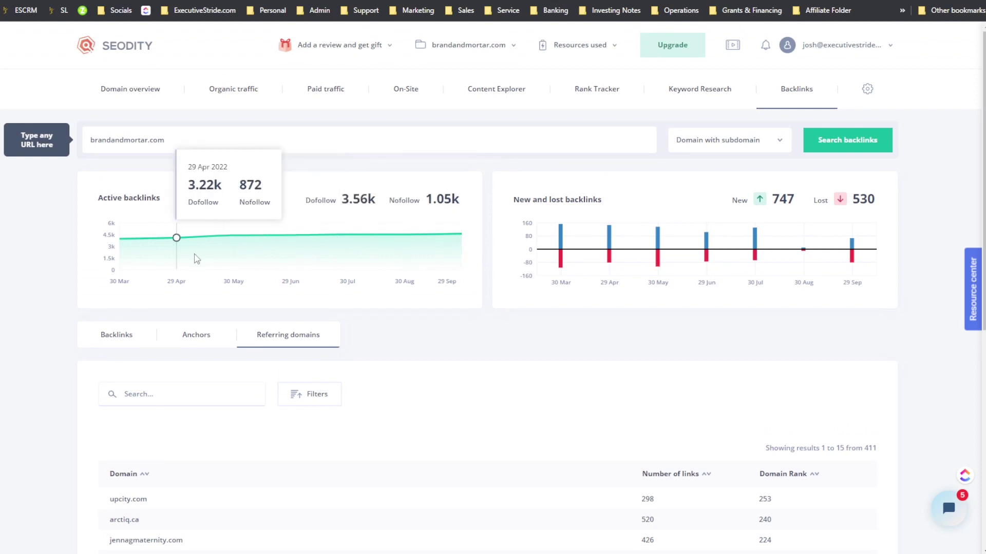
mouse_move(695, 247)
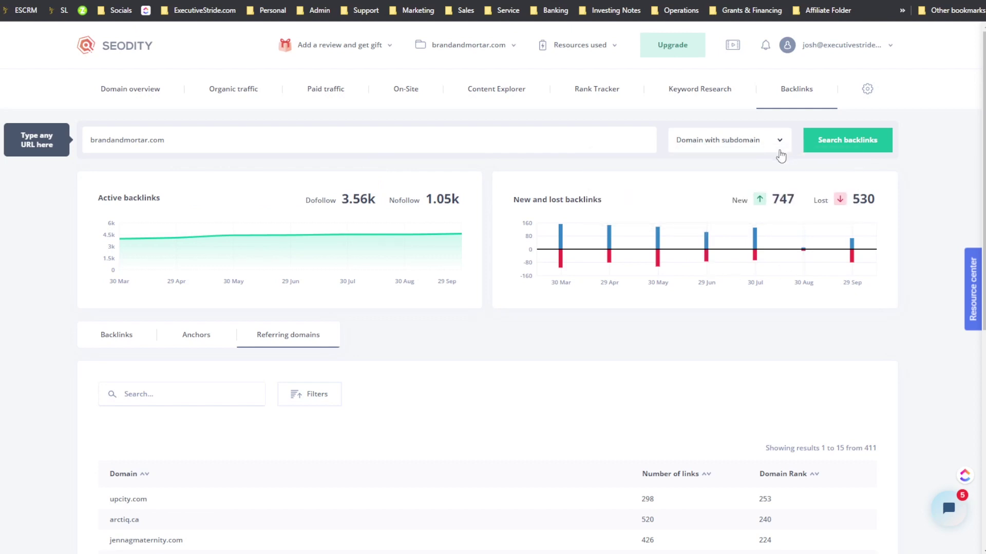
Step: Open the domain scope options beside the searched URL and review the referring domains list
click(738, 153)
scroll(732, 202, down, 5)
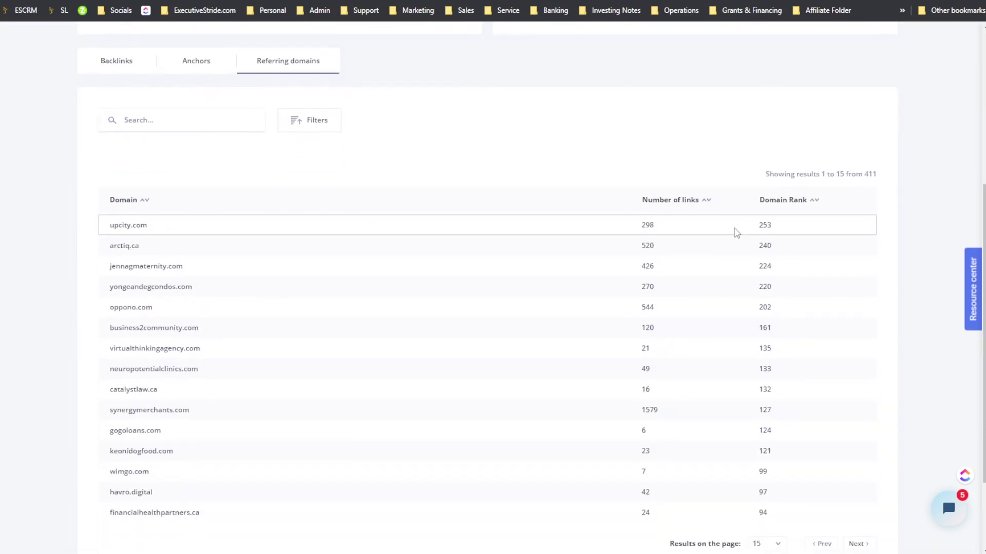
scroll(684, 282, up, 5)
scroll(689, 287, up, 3)
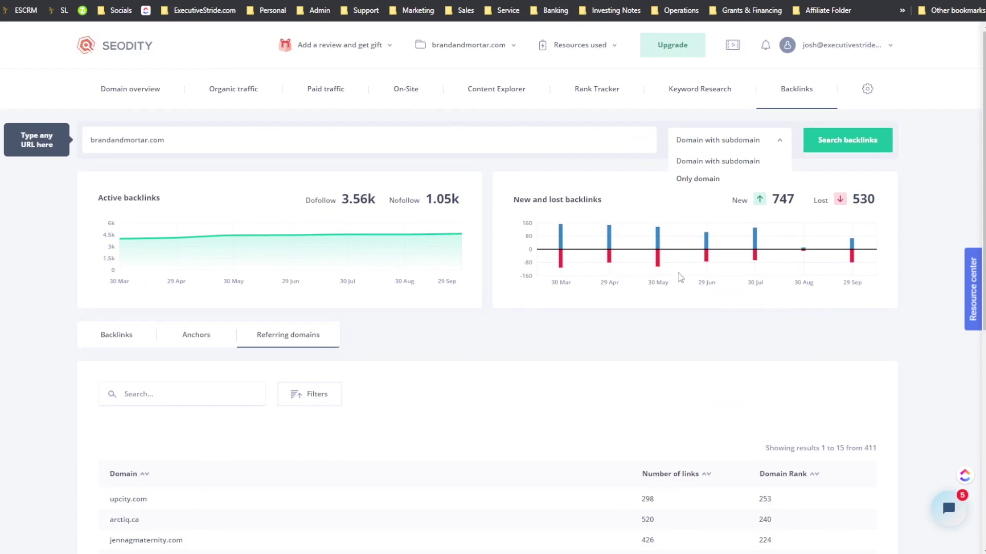
Step: Switch to LongTailPro and look through the brandandmortar.com backlinks list once more, returning to its summary figures
key(ctrl+Tab)
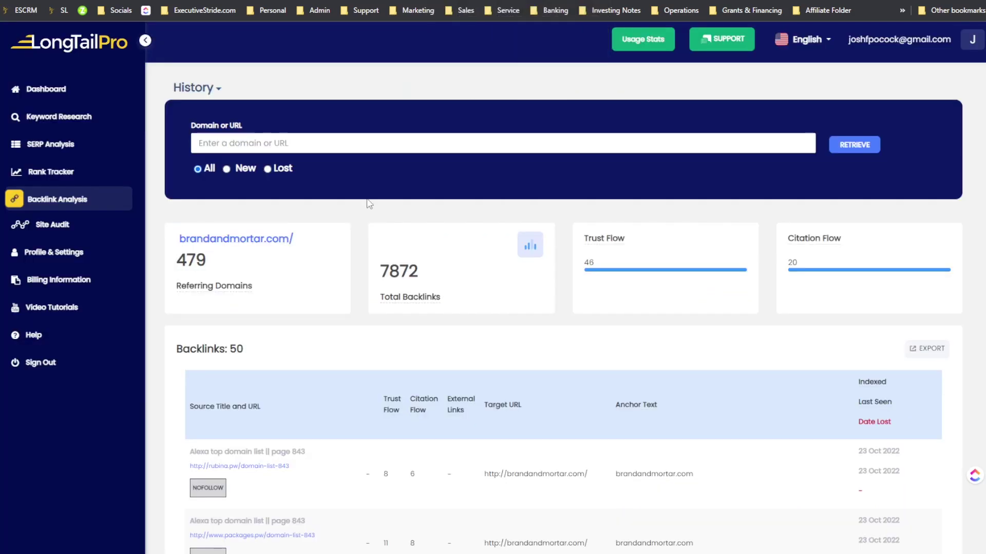
scroll(389, 230, down, 10)
scroll(389, 230, up, 15)
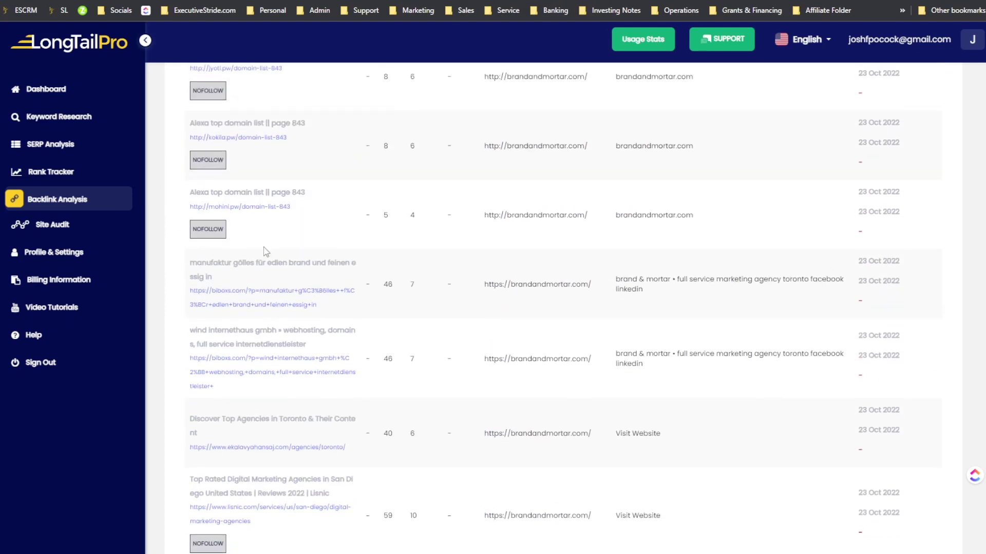
scroll(280, 260, down, 15)
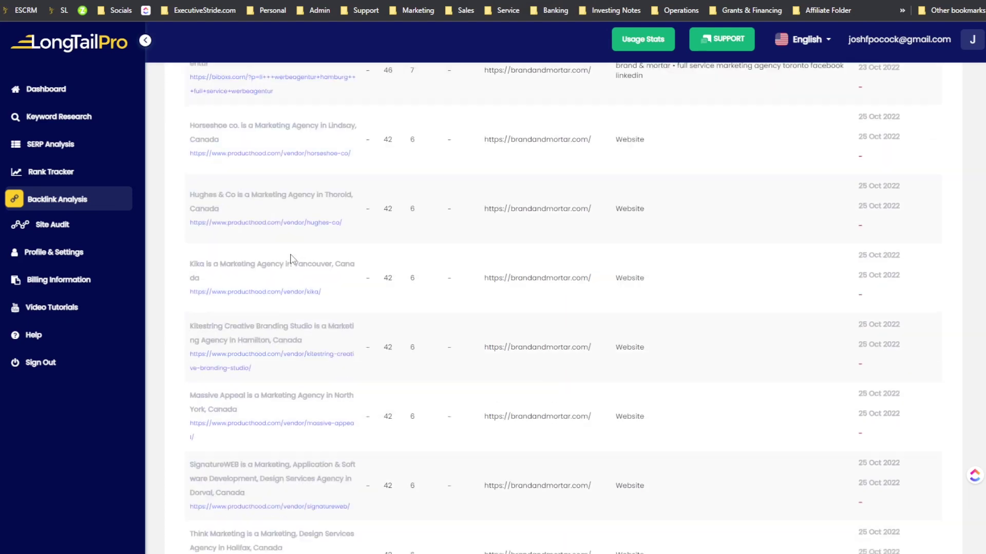
scroll(293, 261, up, 5)
scroll(293, 261, up, 10)
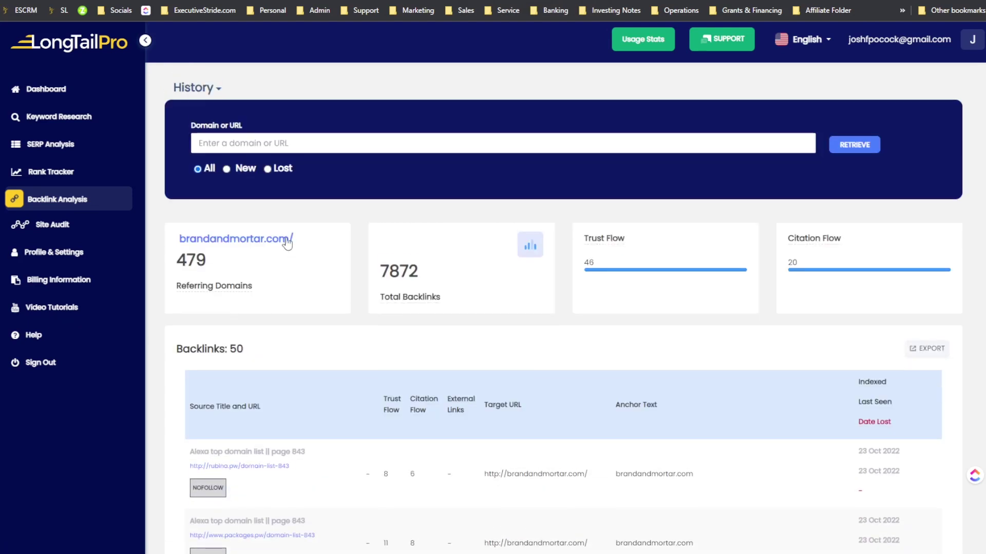
Step: Look through the brandandmortar.com backlinks list and its summary figures, checking source, flow and anchor text columns
scroll(375, 286, down, 10)
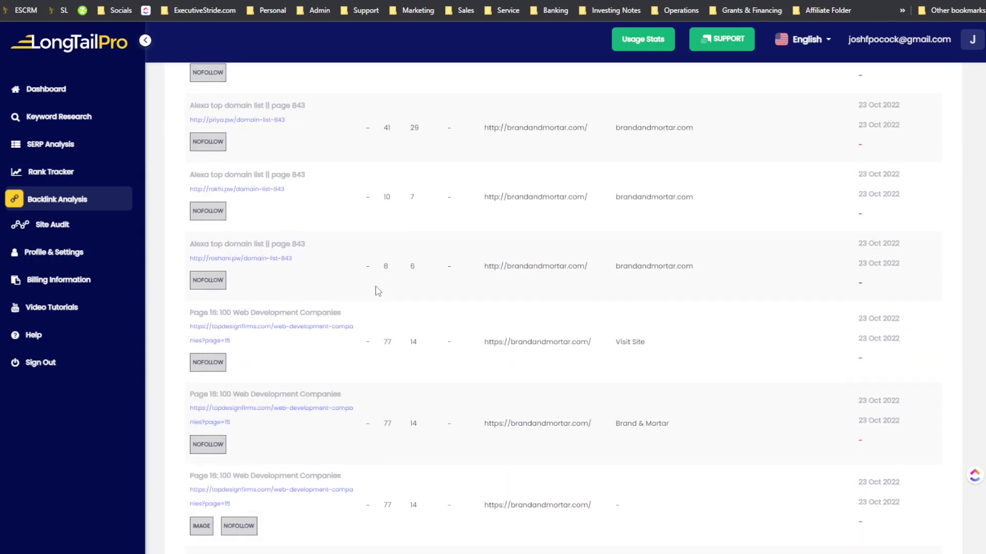
scroll(395, 295, down, 10)
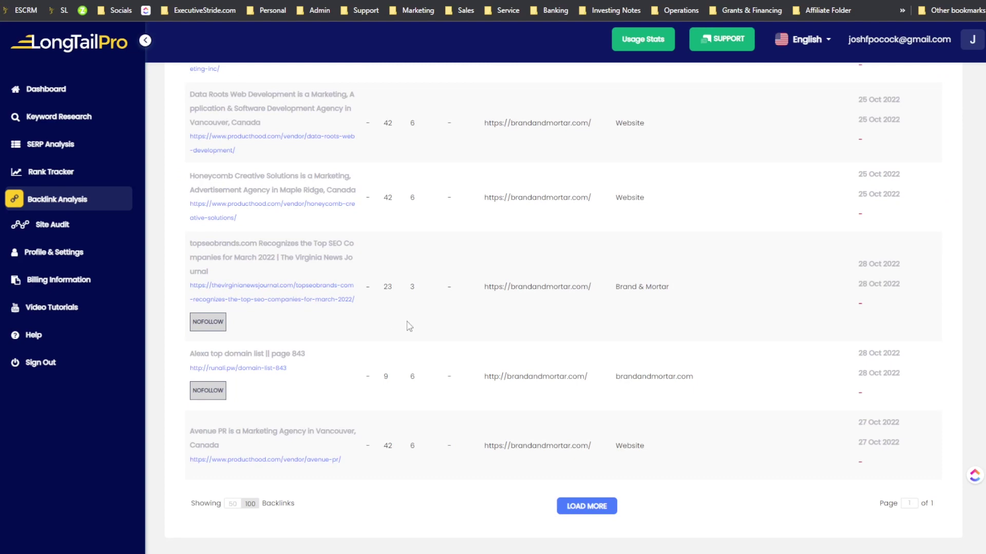
scroll(408, 327, up, 15)
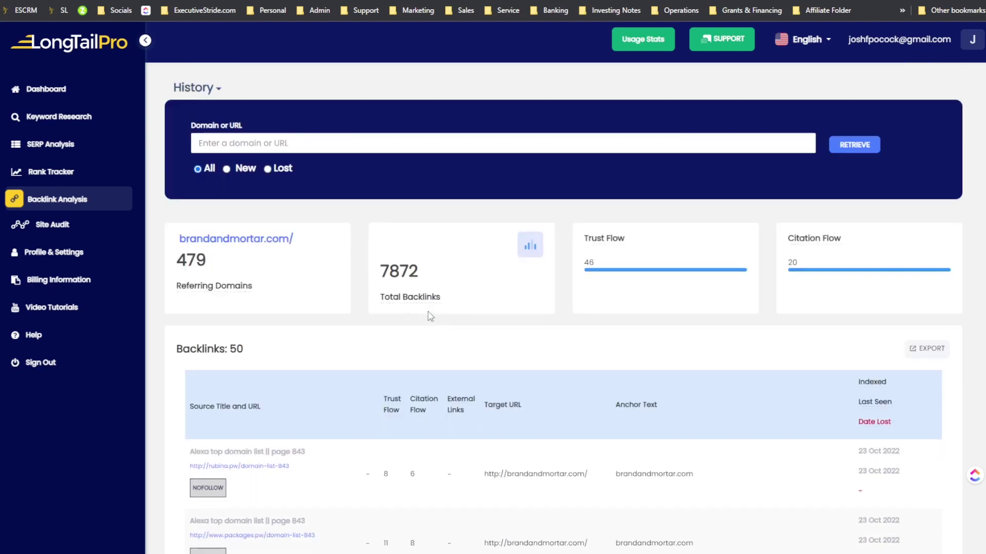
scroll(397, 279, down, 2)
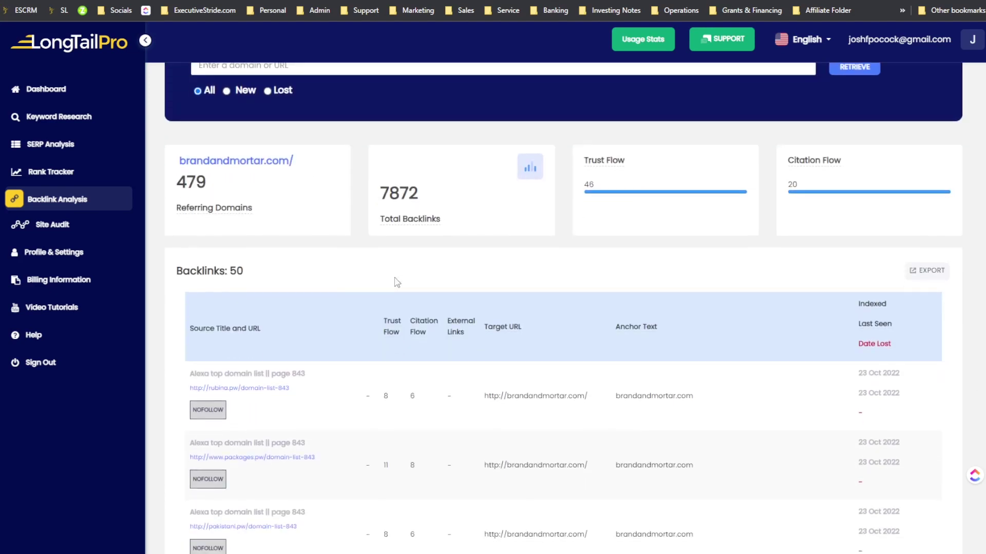
scroll(378, 273, down, 4)
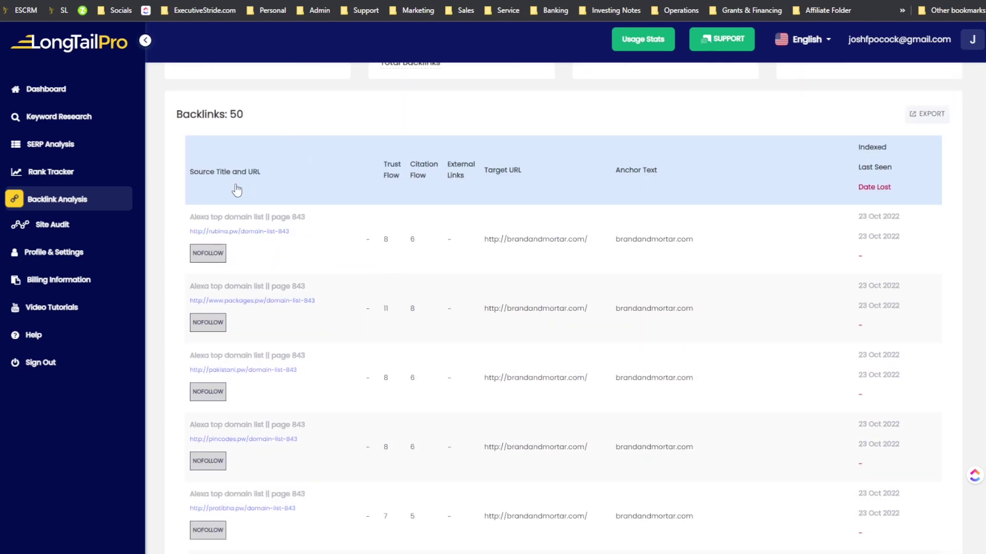
scroll(241, 215, down, 1)
scroll(246, 236, up, 5)
scroll(439, 256, down, 1)
scroll(439, 255, down, 4)
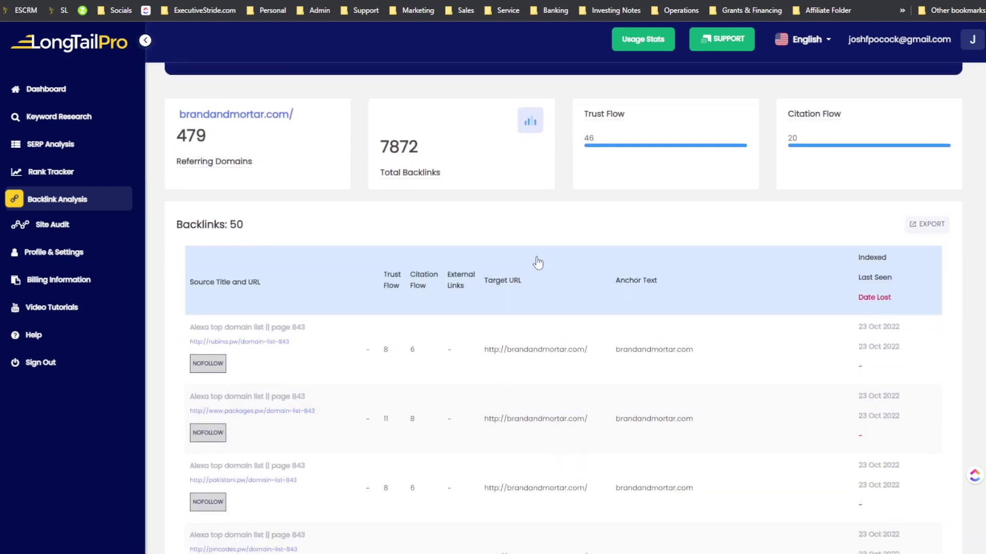
scroll(395, 255, down, 4)
scroll(437, 247, down, 5)
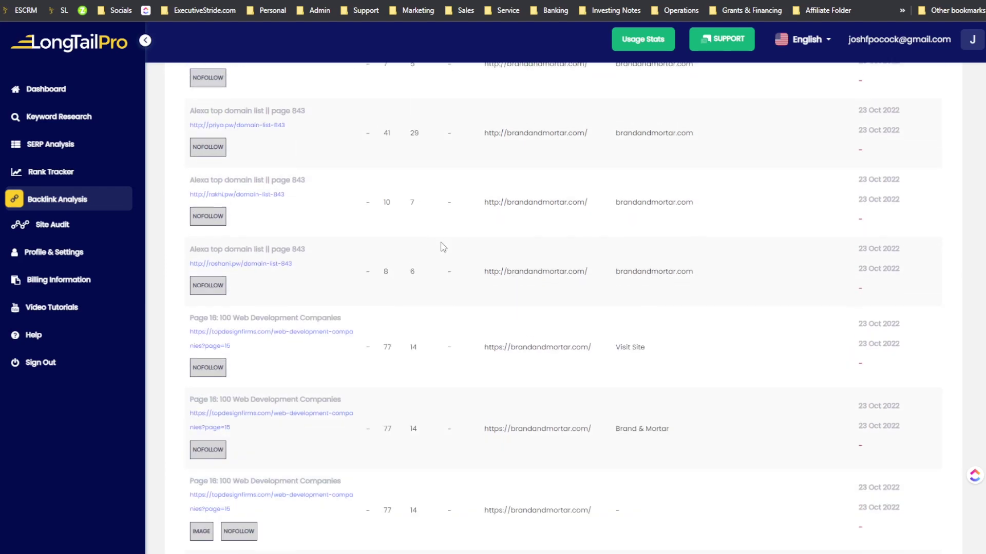
Step: Open the Brand And Mortar site audit and check its Issues, Crawled Pages, Statistics, Compare Crawls and Progress sections
click(116, 234)
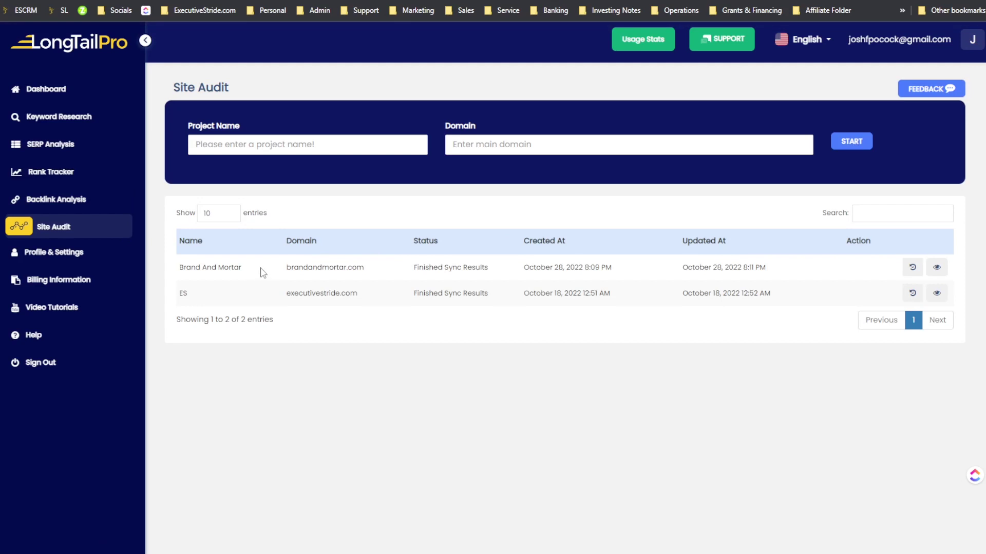
click(937, 267)
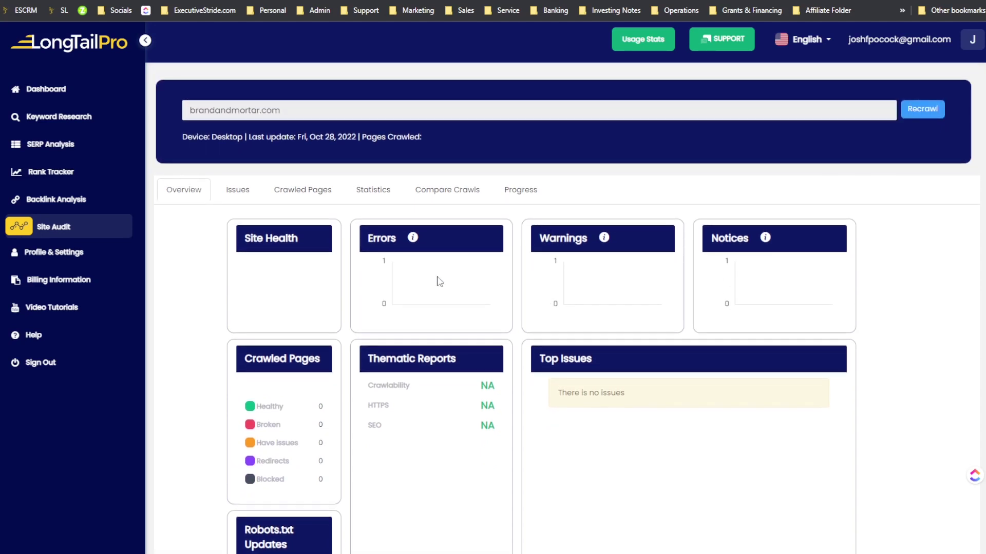
click(231, 157)
click(304, 153)
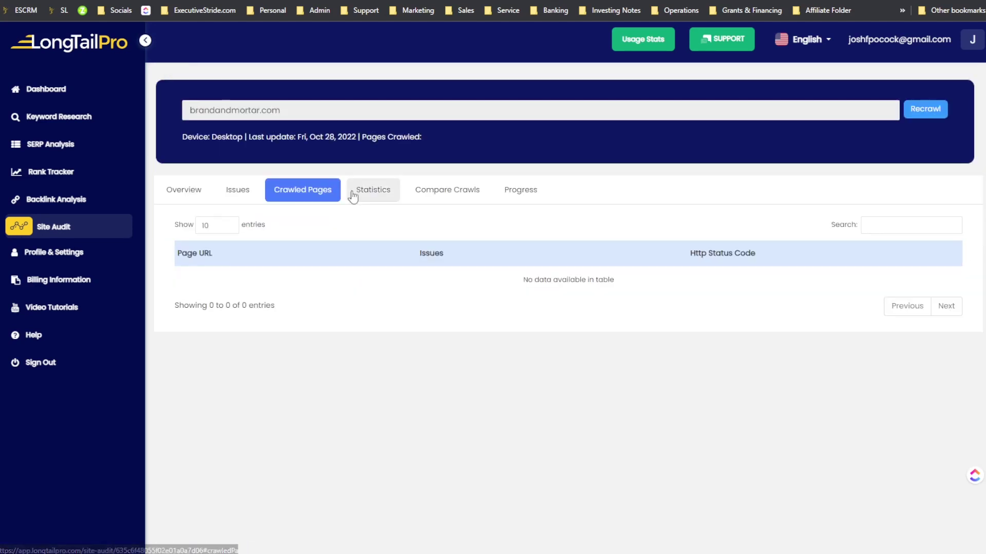
click(359, 191)
click(472, 194)
click(513, 191)
Step: Review the full crawl comparison for brandandmortar.com and return to the audit overview
click(445, 192)
scroll(385, 174, down, 15)
scroll(399, 188, up, 15)
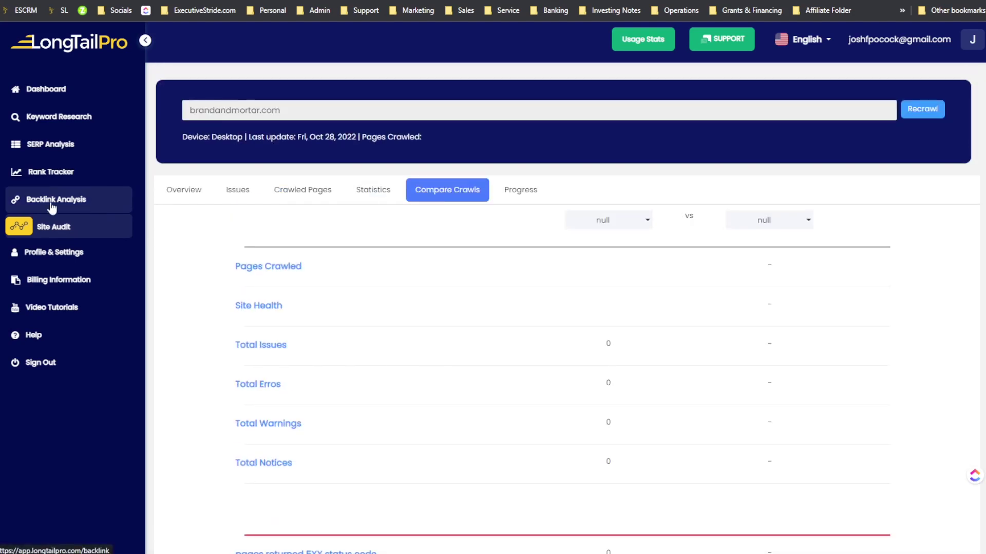
click(180, 190)
scroll(307, 210, down, 1)
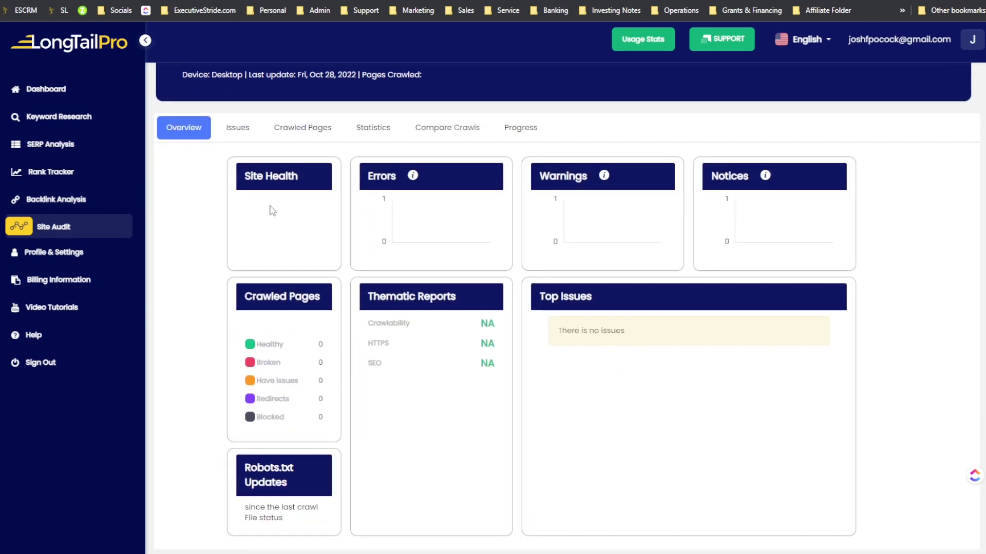
Step: Open the ES site audit for executivestride.com and examine its health, errors, warnings and top issues overview
click(118, 227)
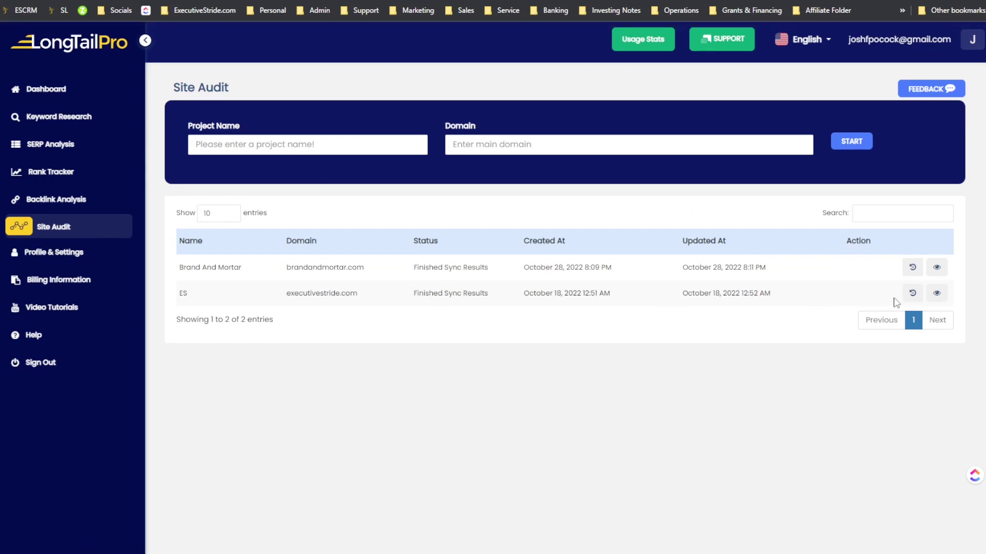
click(936, 293)
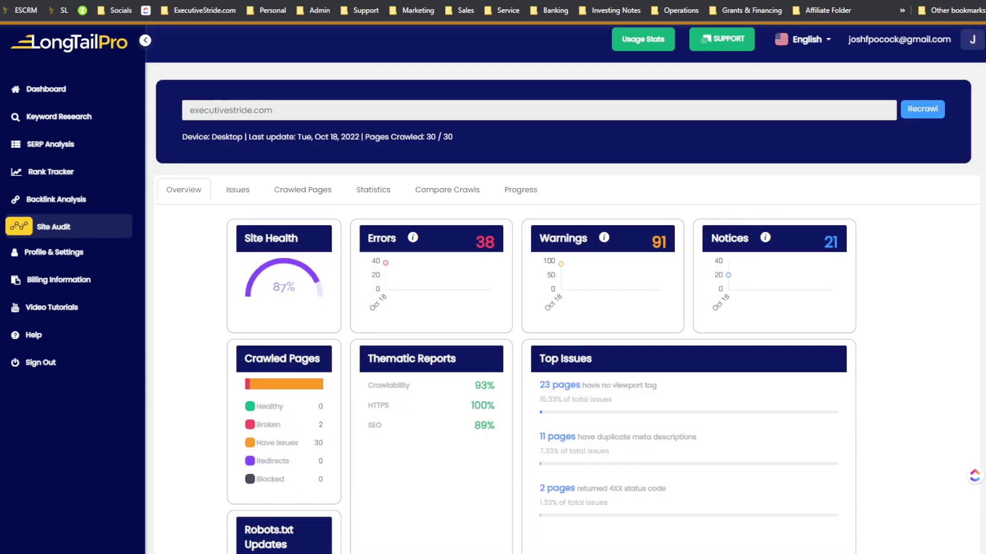
scroll(450, 246, down, 2)
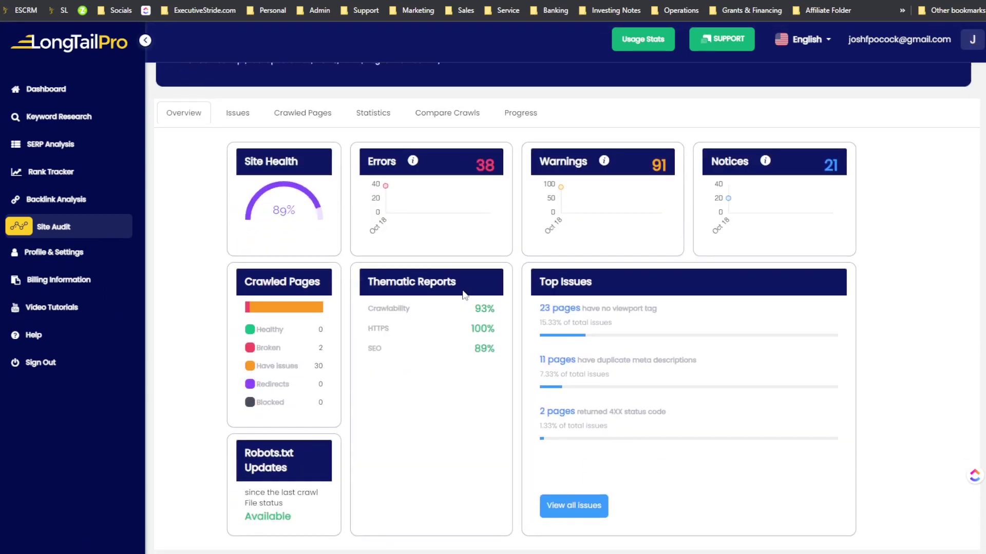
scroll(360, 313, up, 2)
scroll(273, 330, down, 2)
Step: Review the executivestride.com audit's list of issues and its crawled pages
click(257, 117)
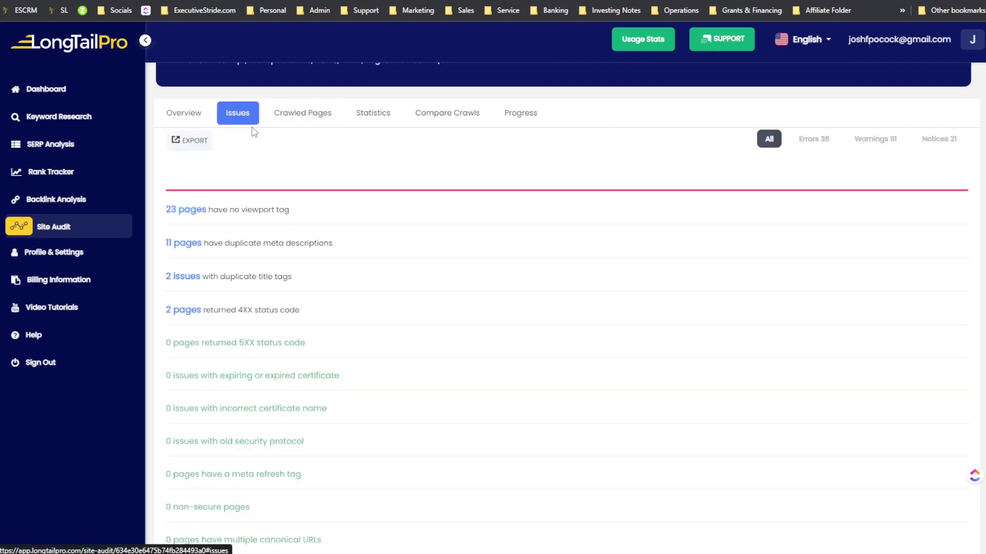
scroll(378, 324, down, 10)
scroll(384, 308, up, 10)
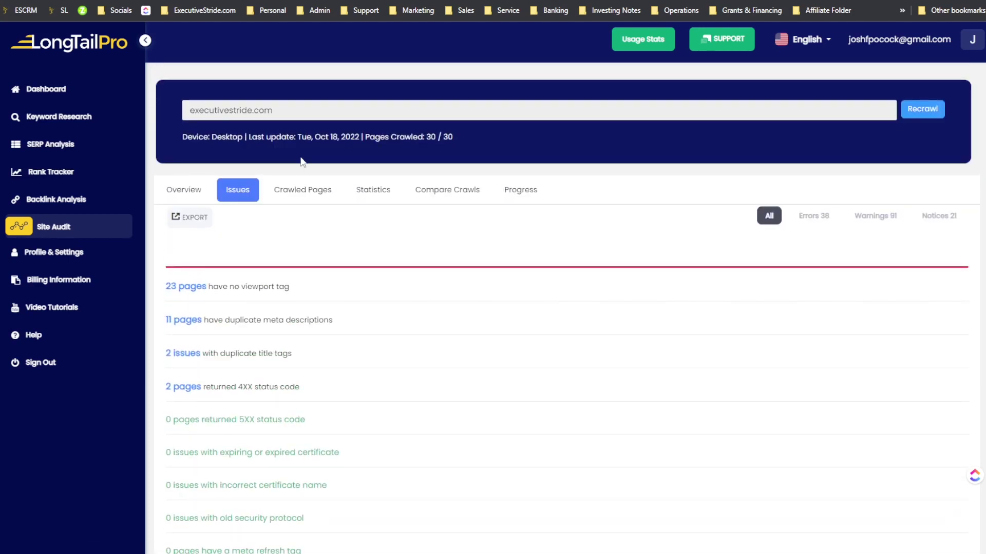
click(303, 186)
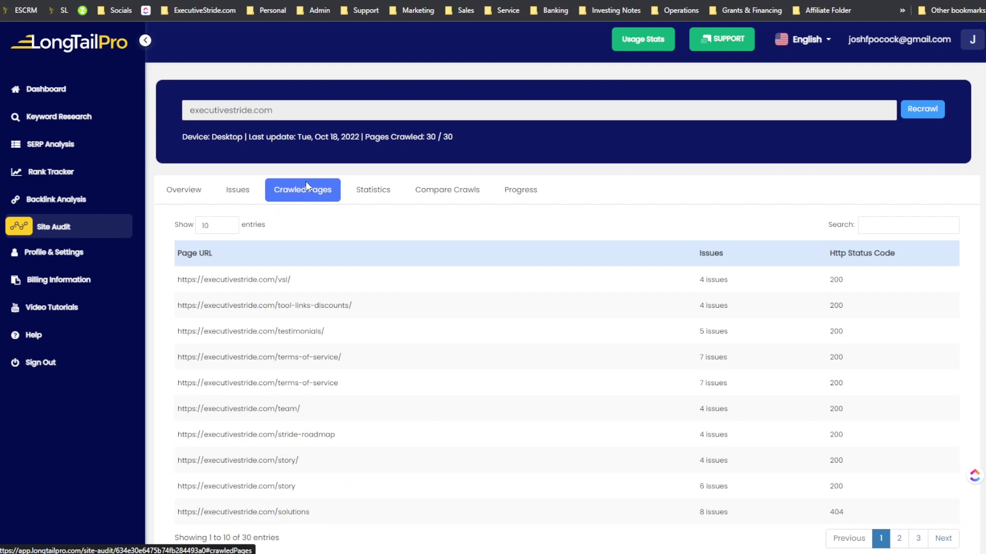
Step: Check the executivestride.com audit's Statistics, Compare Crawls and Progress sections, and return to its overview
click(373, 191)
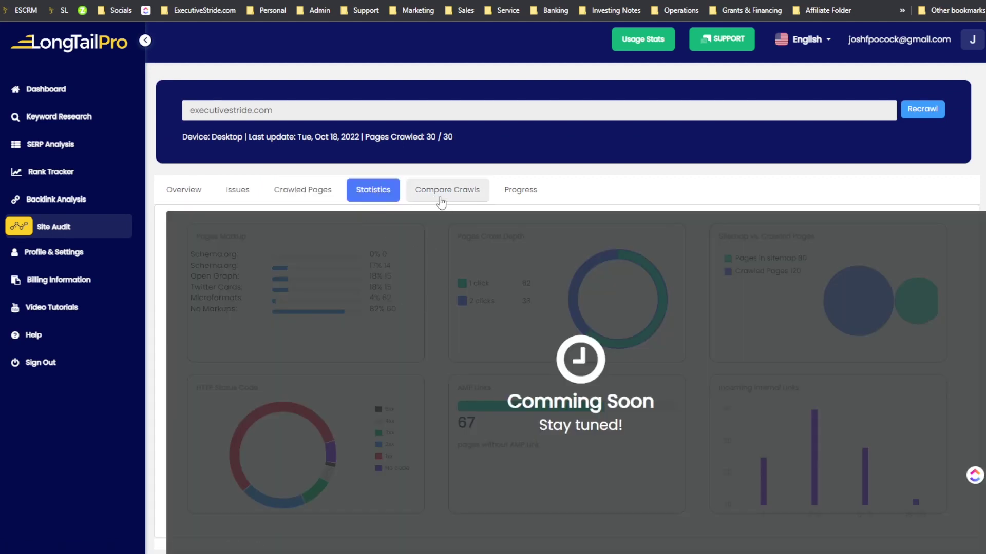
click(440, 201)
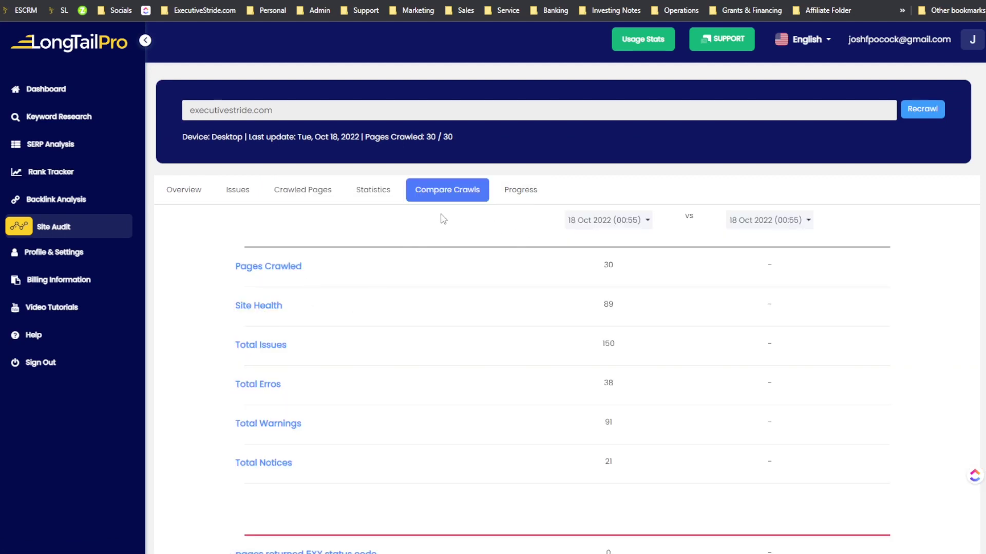
click(510, 196)
click(440, 191)
click(177, 191)
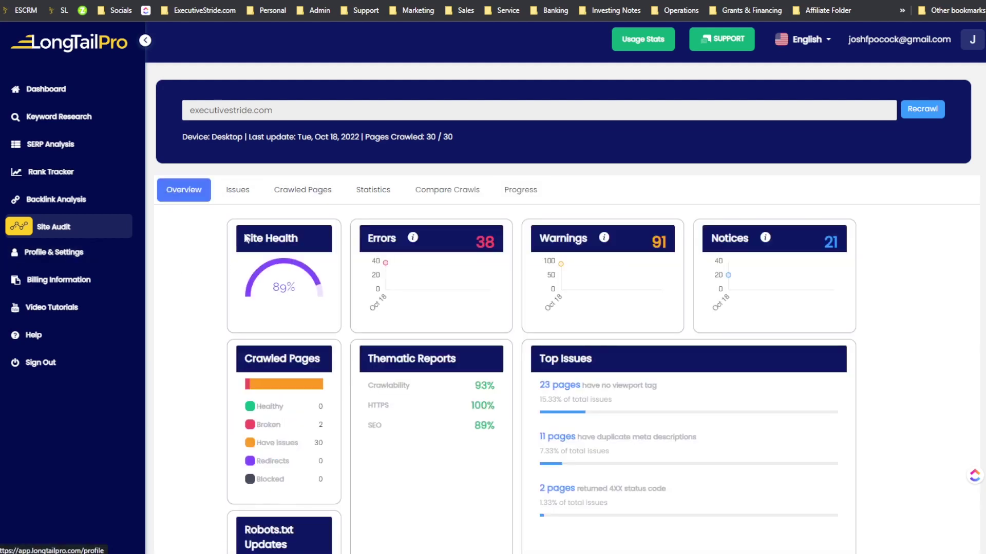
Step: Look over the executivestride.com audit overview again, then leave it for the project list and open Backlink Analysis
scroll(306, 341, down, 2)
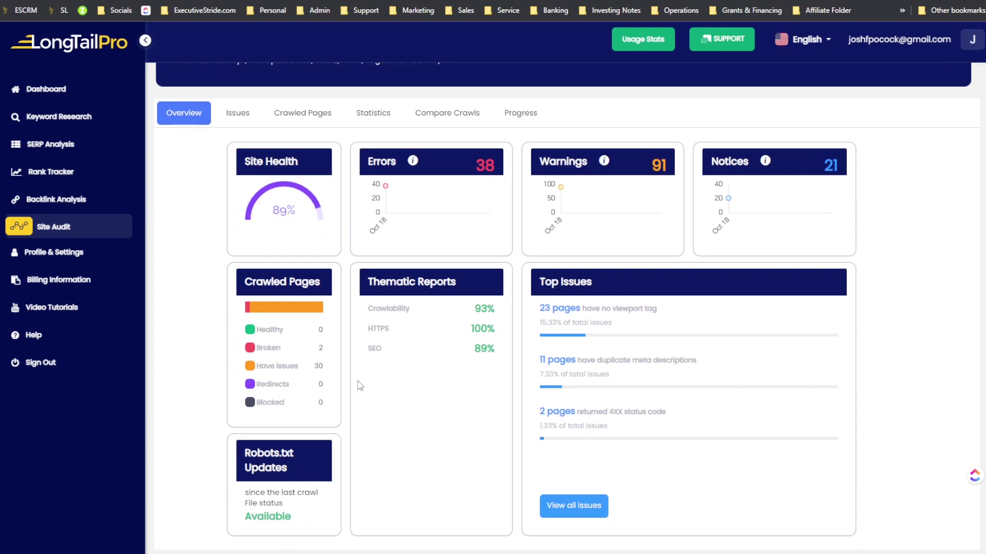
scroll(293, 329, up, 3)
click(77, 227)
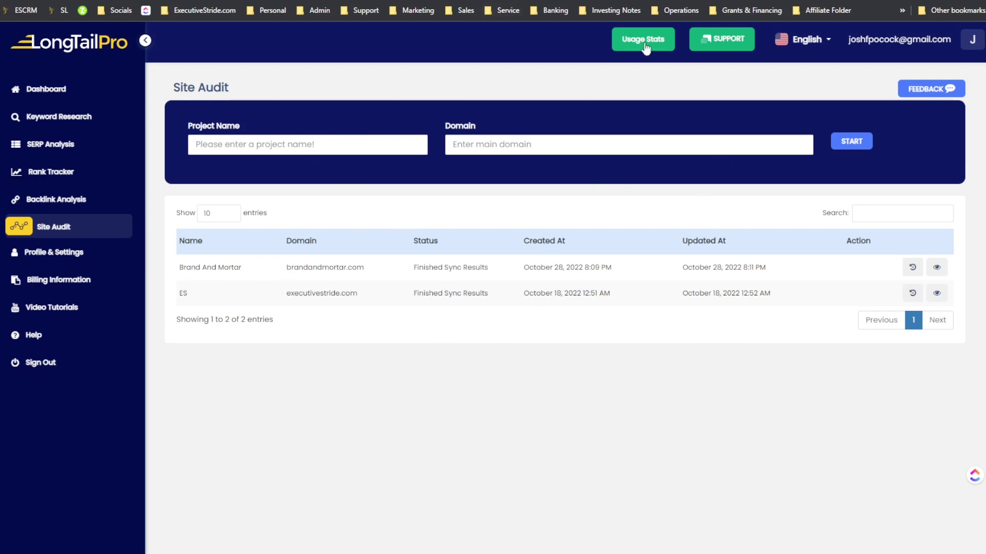
click(93, 206)
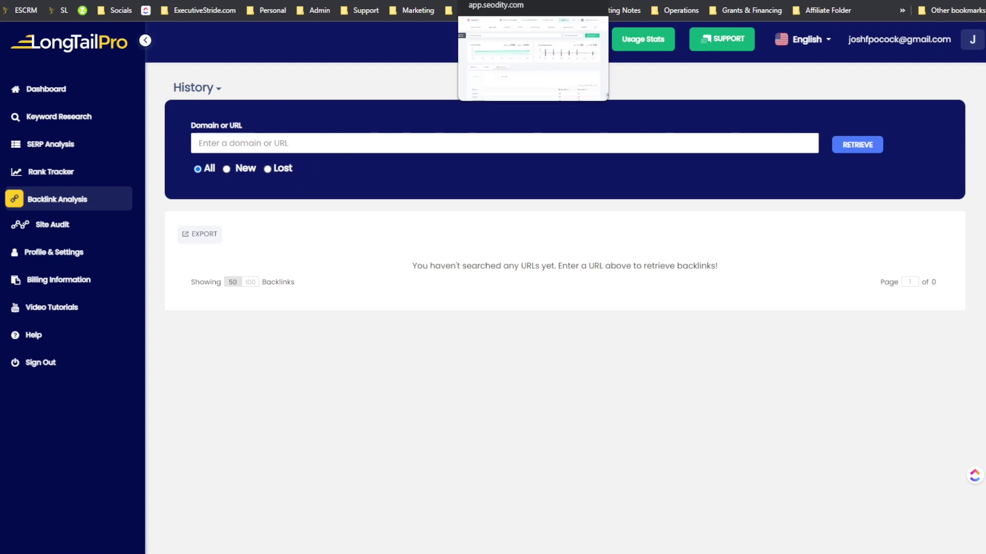
Step: Switch to Seodity and review the current plan's resources and the brandandmortar.com referring domains page
click(533, 0)
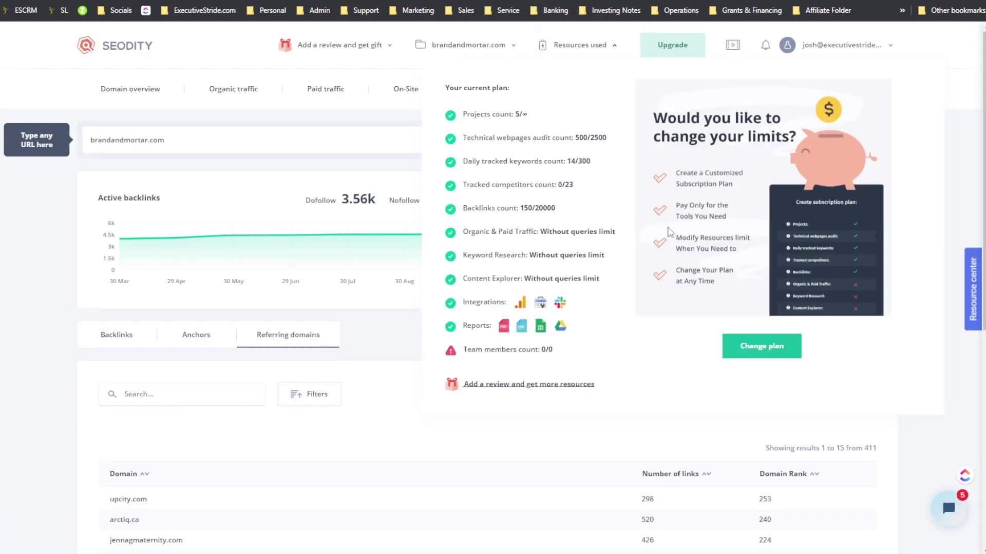
scroll(688, 287, down, 8)
scroll(703, 296, up, 8)
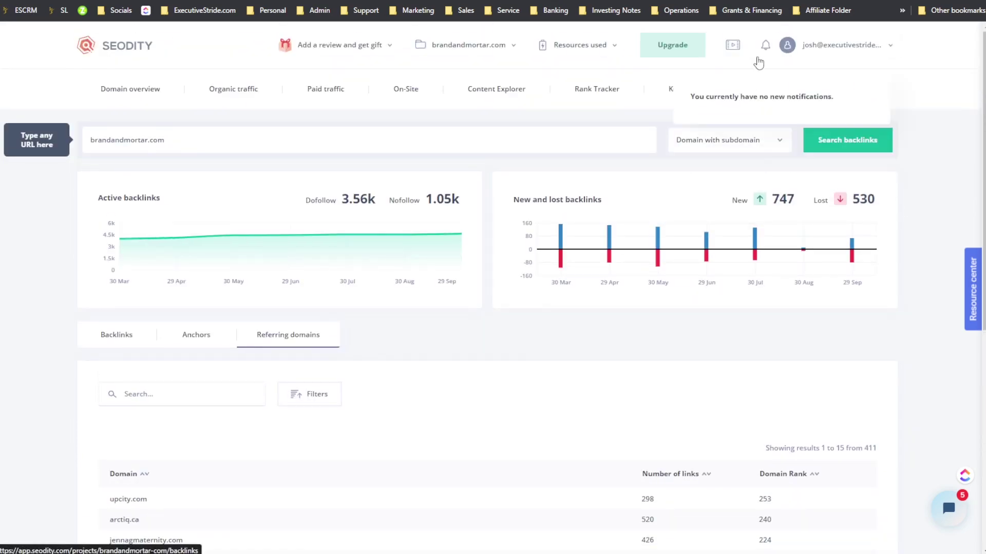
Step: Open the domain overview for brandandmortar.com and look through its metrics, organic shares and top keywords
click(130, 90)
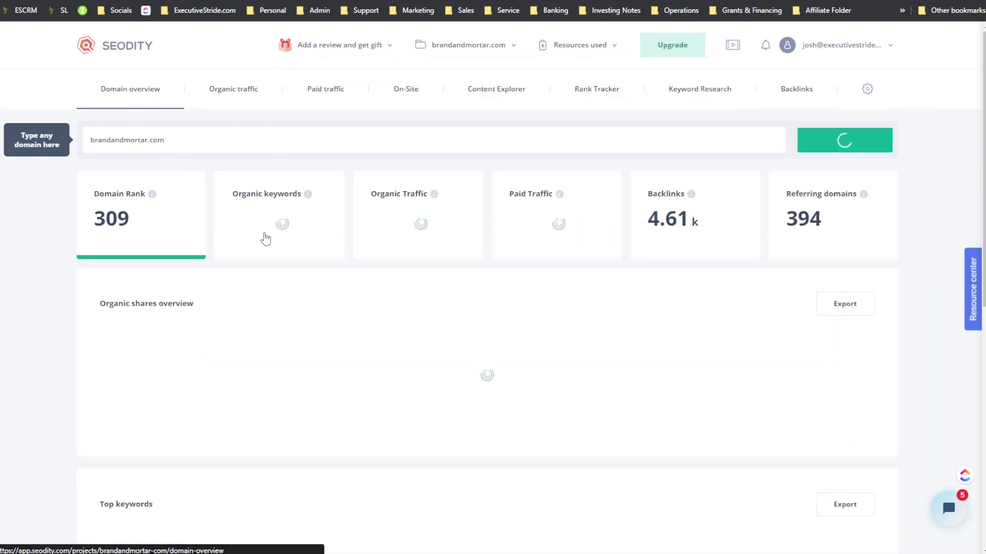
scroll(278, 267, down, 3)
scroll(290, 305, down, 2)
scroll(306, 337, up, 3)
scroll(297, 334, down, 10)
scroll(304, 337, up, 3)
scroll(304, 340, up, 8)
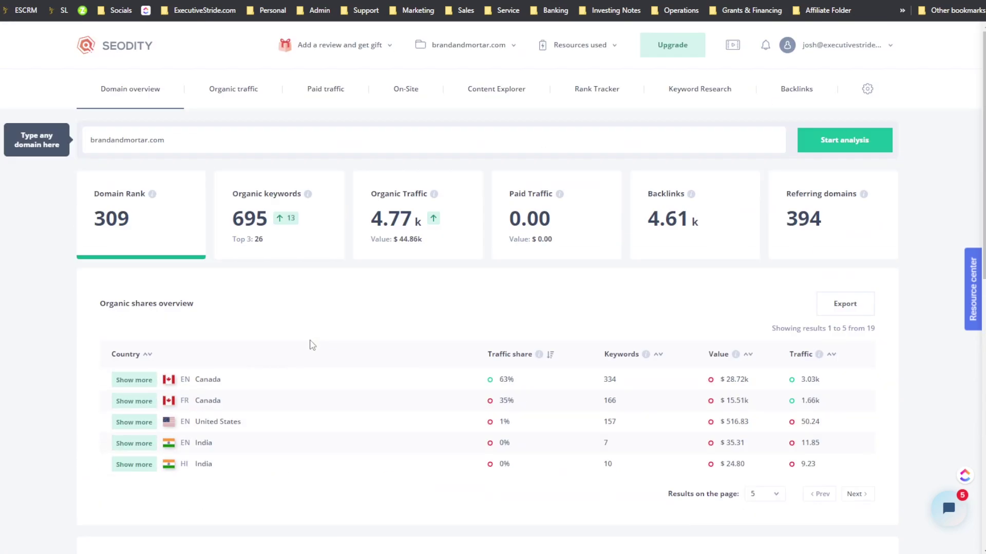
scroll(308, 349, down, 10)
scroll(308, 352, up, 12)
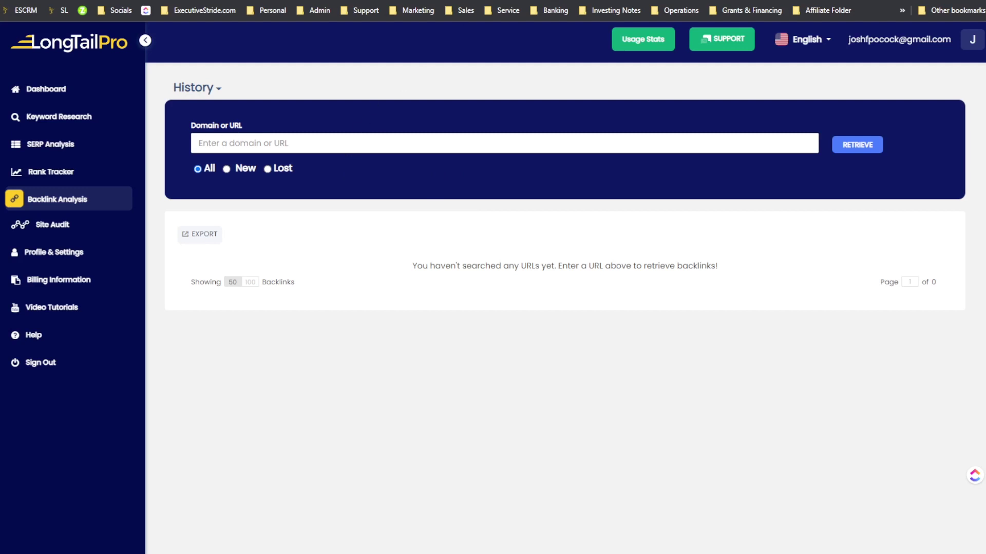
Step: Switch back and forth between Seodity and LongTailPro to compare them, ending on Seodity's domain overview
click(420, 1)
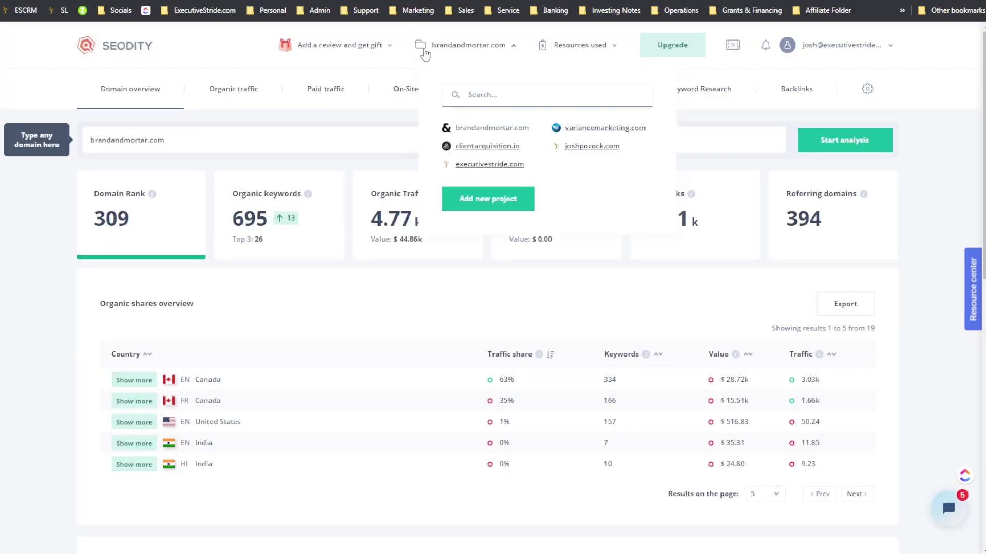
key(ctrl+Tab)
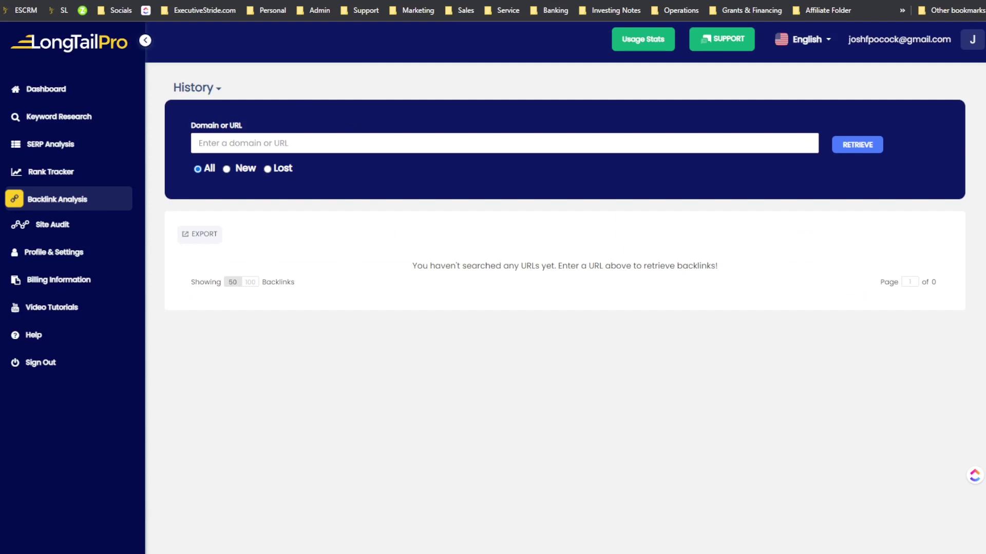
key(ctrl+Tab)
key(ctrl+Tab)
key(ctrl+Tab)
Step: Examine the Organic shares overview and Top keywords tables by country for brandandmortar.com
scroll(533, 258, down, 3)
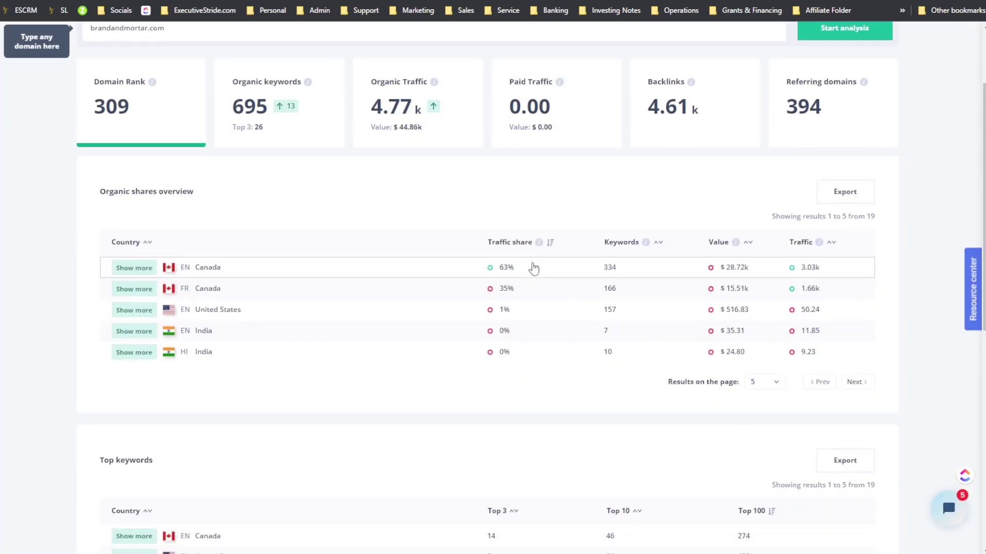
scroll(508, 292, down, 5)
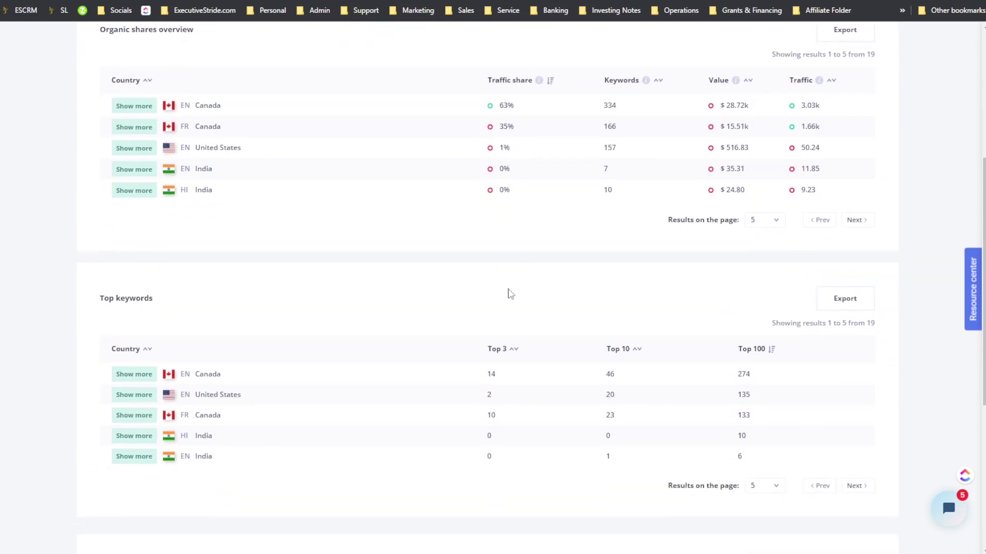
scroll(506, 290, up, 9)
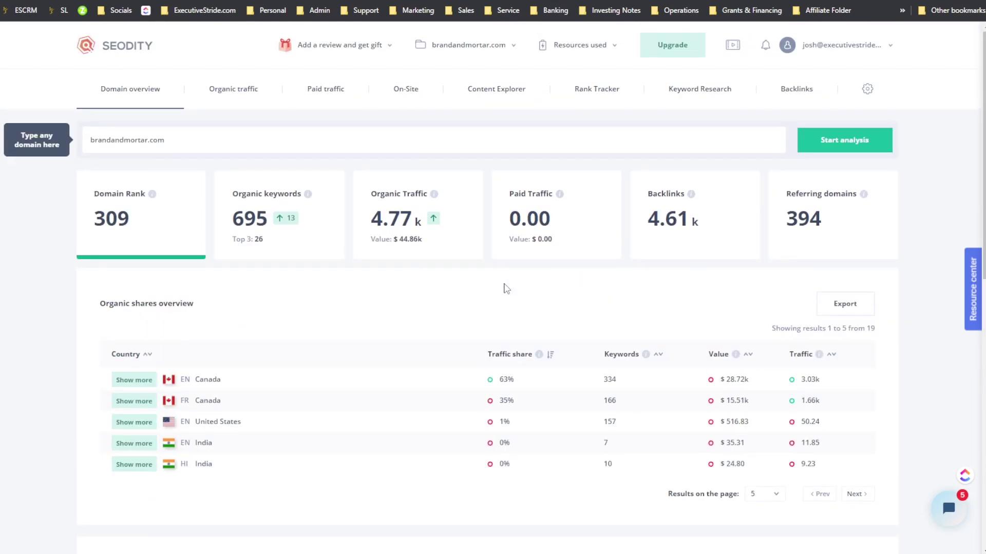
scroll(342, 343, down, 1)
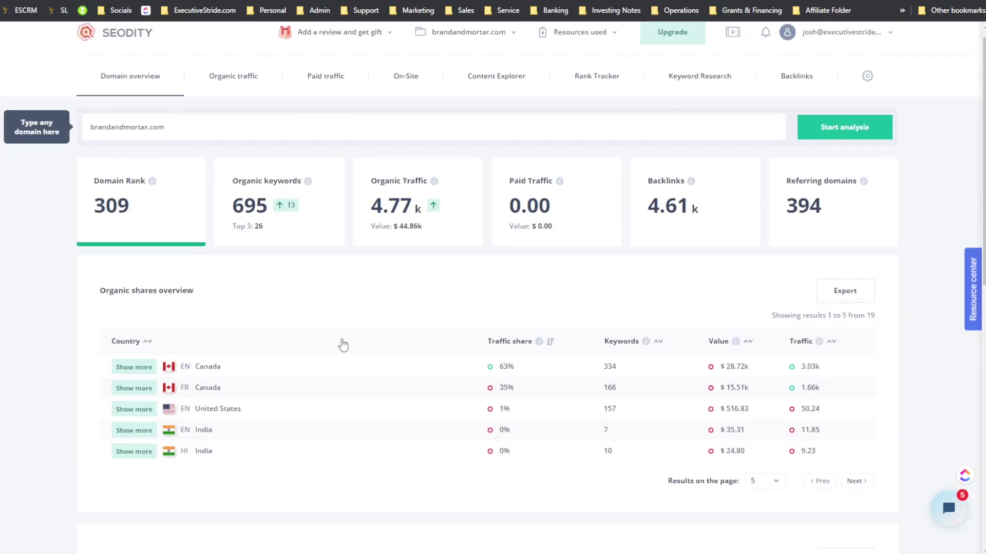
Step: Review the domain overview metrics for brandandmortar.com and open Seodity's video tutorials
scroll(421, 295, up, 1)
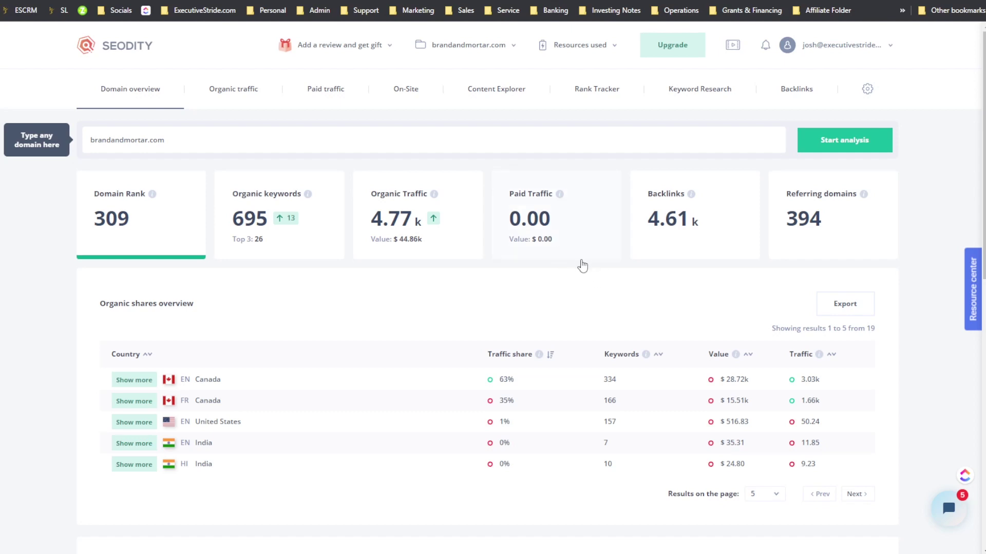
scroll(583, 272, down, 2)
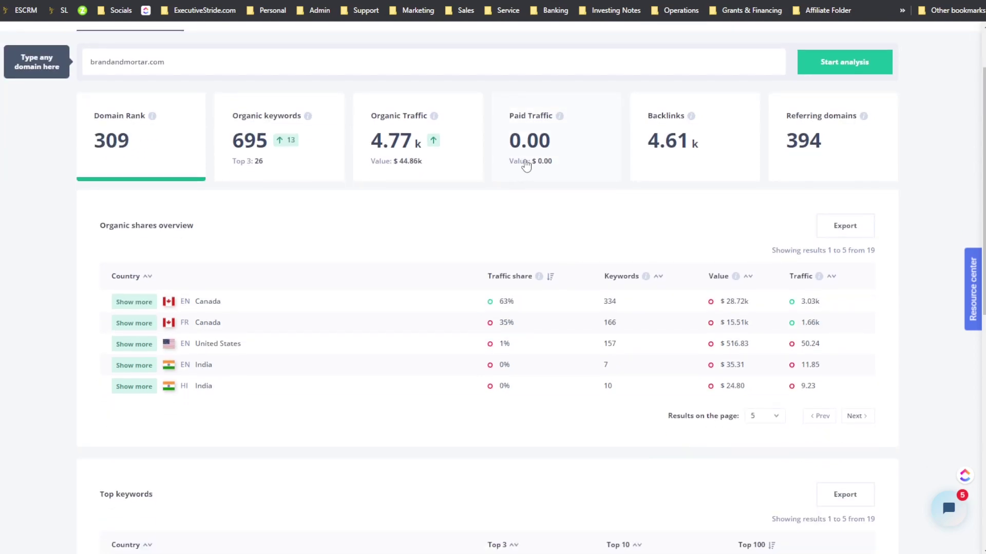
scroll(548, 176, up, 2)
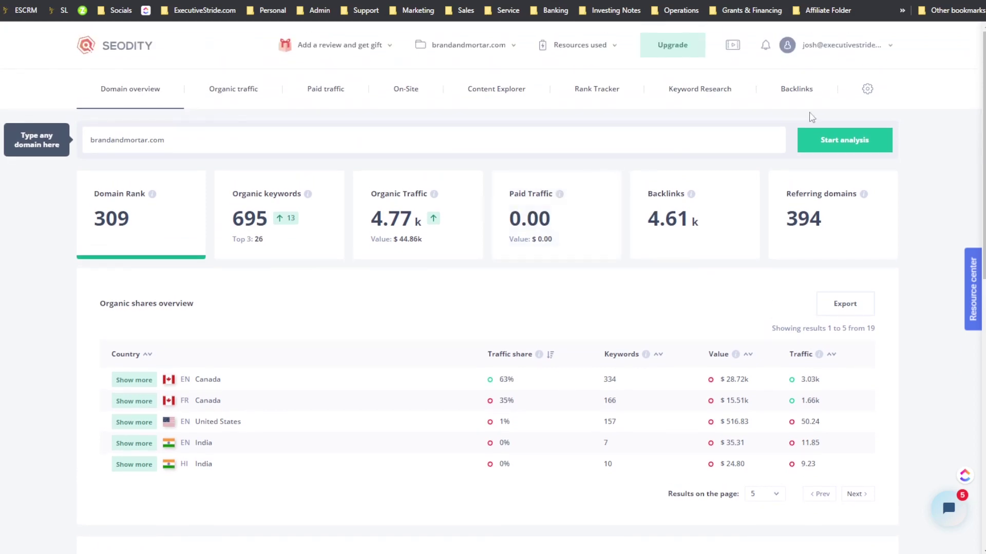
click(733, 48)
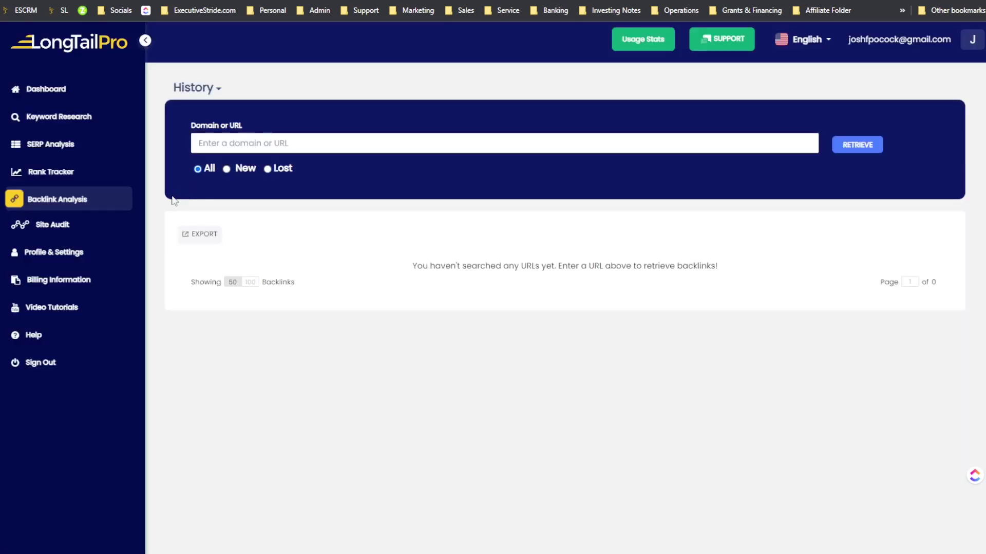
Step: Switch to LongTailPro and look through its Long Tail Bootcamp video tutorials, then close the video tutorials window in Seodity
click(83, 308)
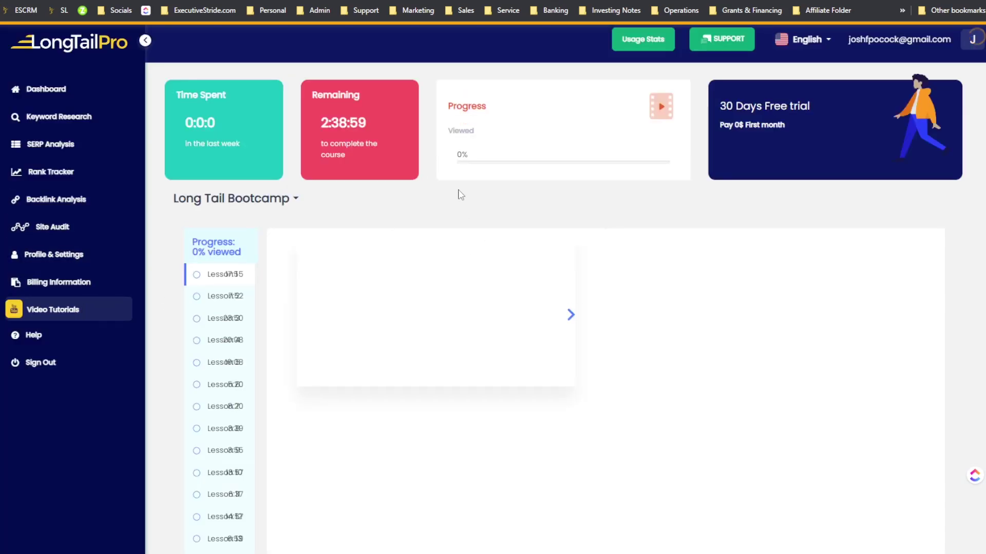
scroll(489, 222, down, 3)
scroll(306, 256, up, 3)
scroll(247, 293, down, 2)
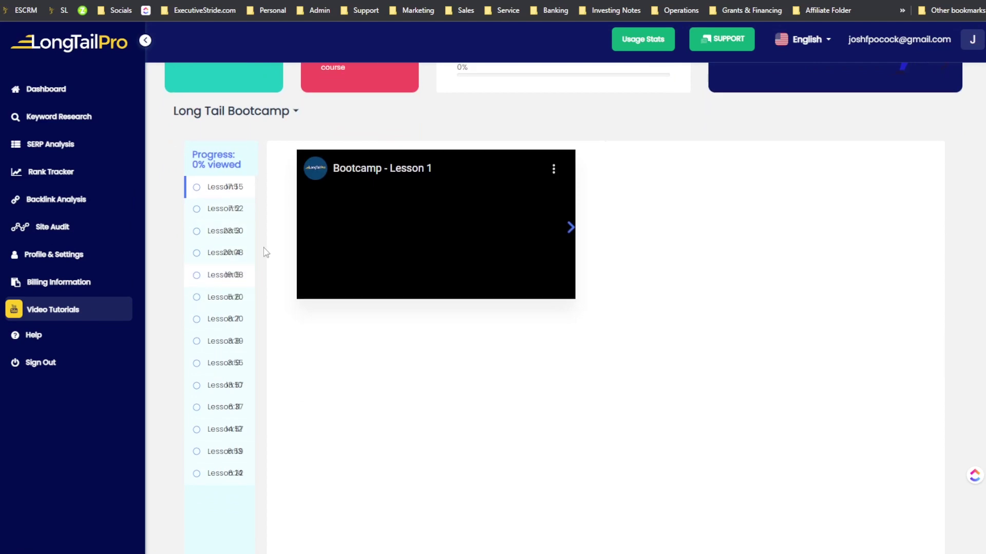
scroll(286, 255, up, 2)
scroll(250, 224, down, 3)
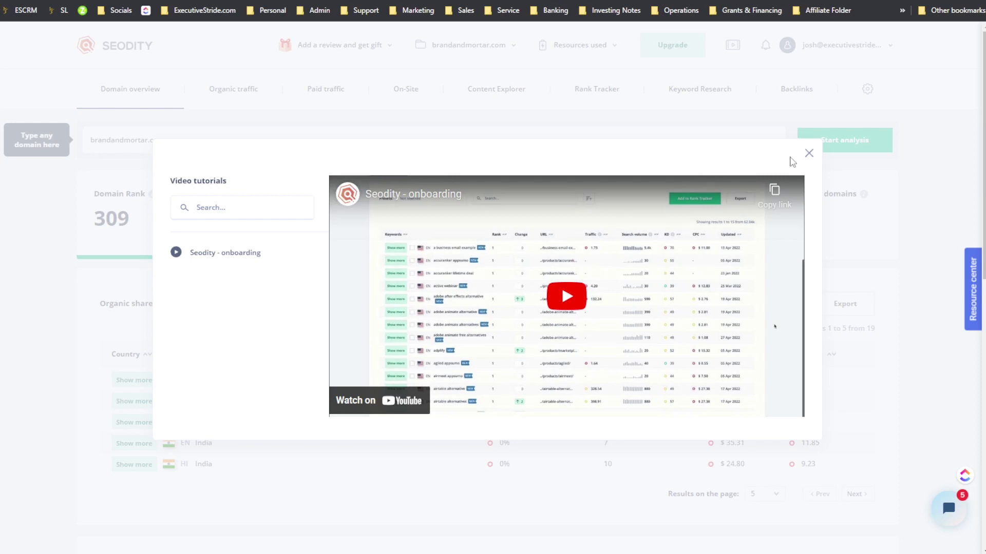
click(809, 154)
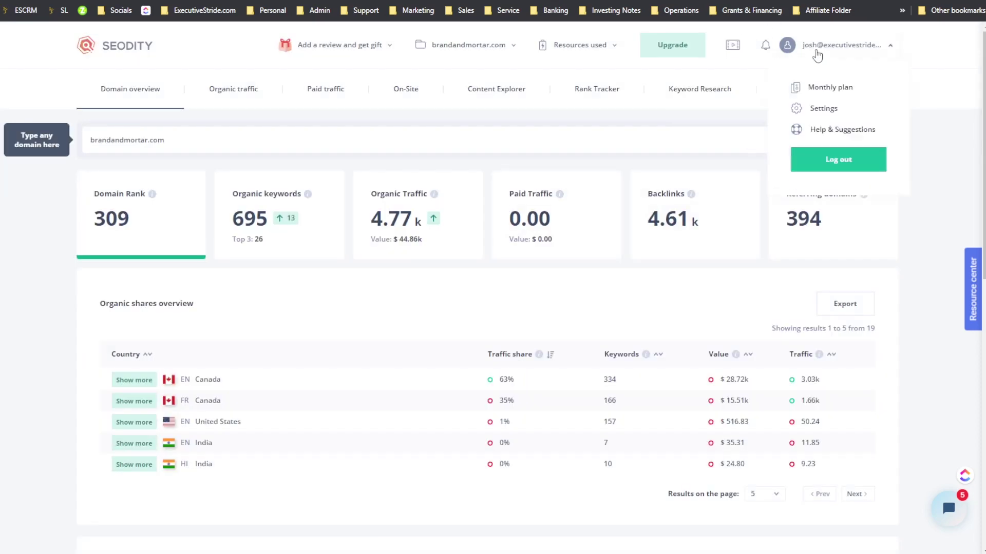
scroll(704, 192, down, 1)
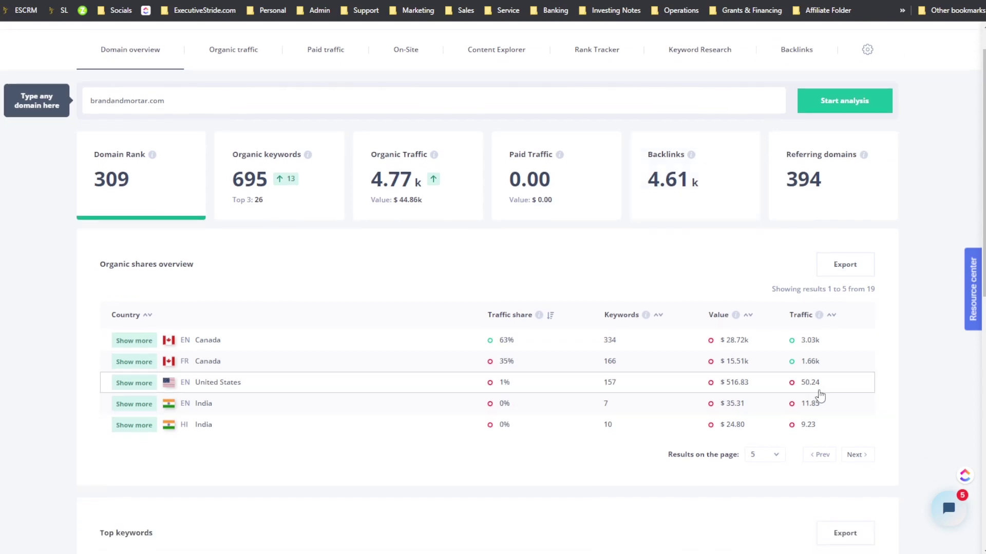
scroll(645, 88, up, 1)
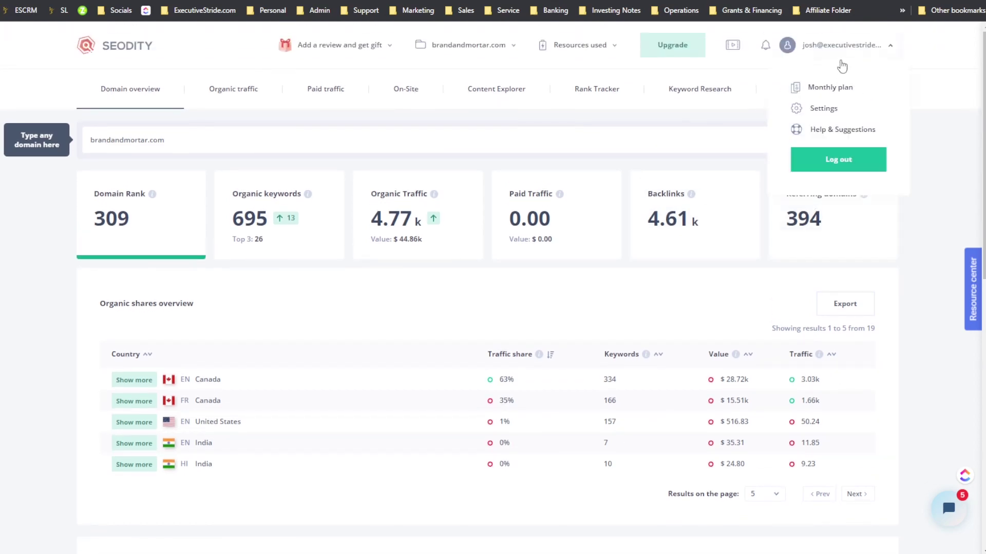
mouse_move(802, 112)
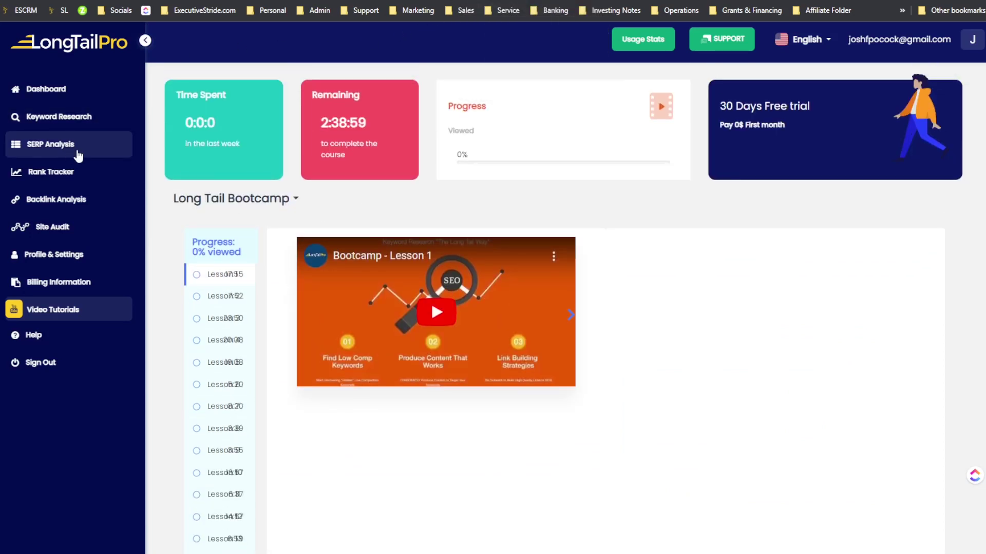
Step: Open the LongTailPro dashboard, compare it with Seodity's domain overview, and switch to the LongTailPro deal on AppSumo
click(100, 100)
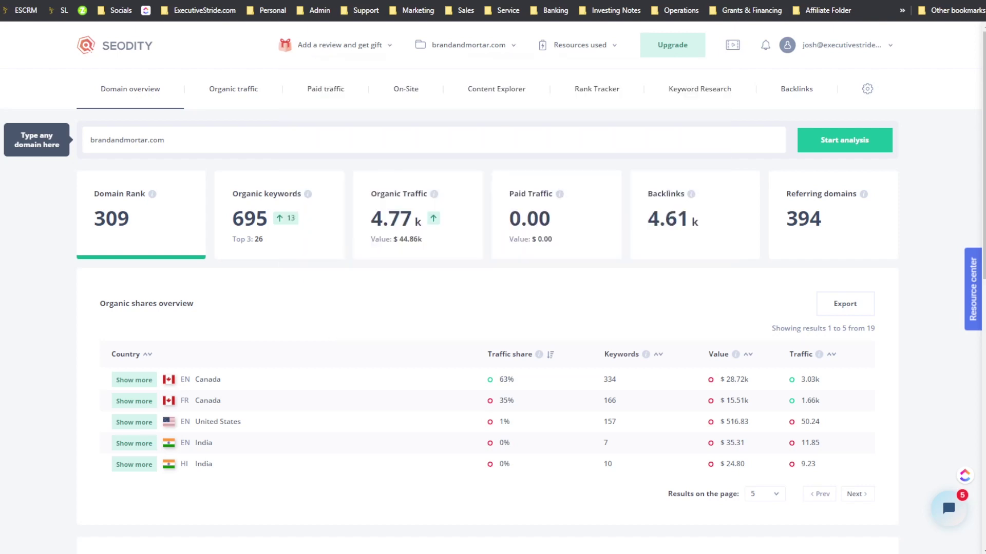
key(ctrl+Tab)
key(ctrl+shift+Tab)
key(ctrl+Tab)
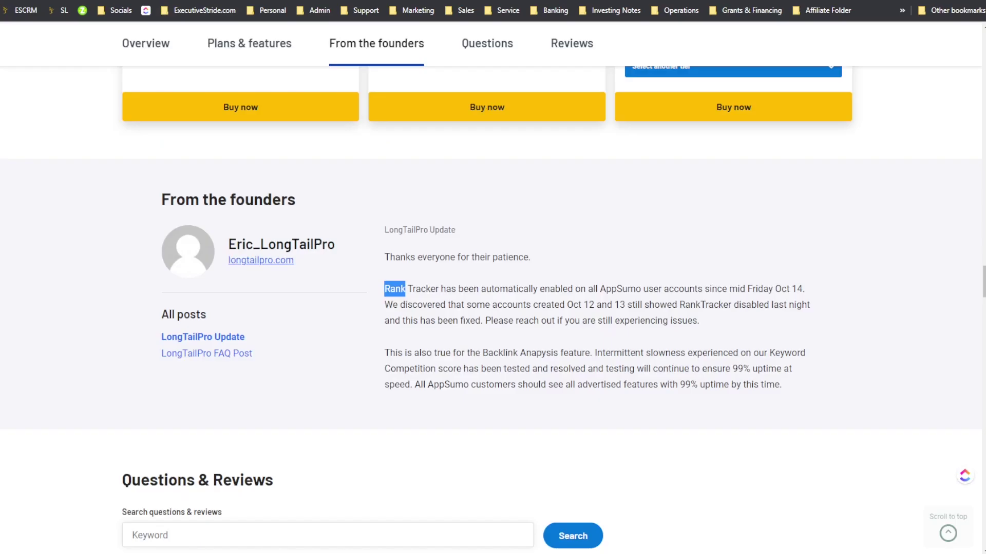
Step: Select License Tier 5 among the LongTailPro plans on AppSumo and check its one-time price
scroll(462, 282, up, 5)
click(658, 343)
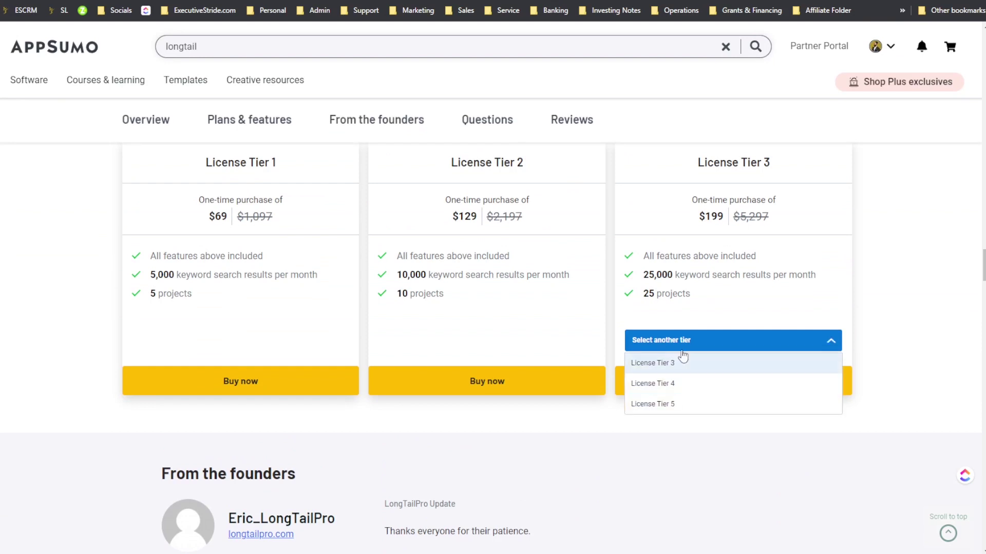
click(676, 404)
drag(694, 197, 728, 225)
click(727, 226)
scroll(700, 242, up, 2)
scroll(700, 252, down, 3)
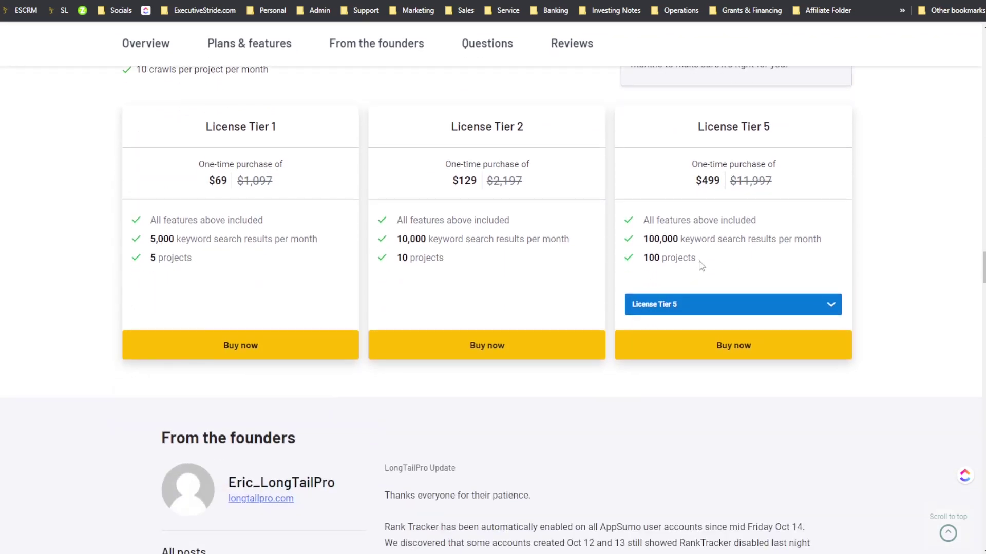
Step: Check License Tier 5's monthly keyword search allowance and go back up through the LongTailPro deal terms
click(686, 301)
drag(648, 236, 680, 233)
click(680, 235)
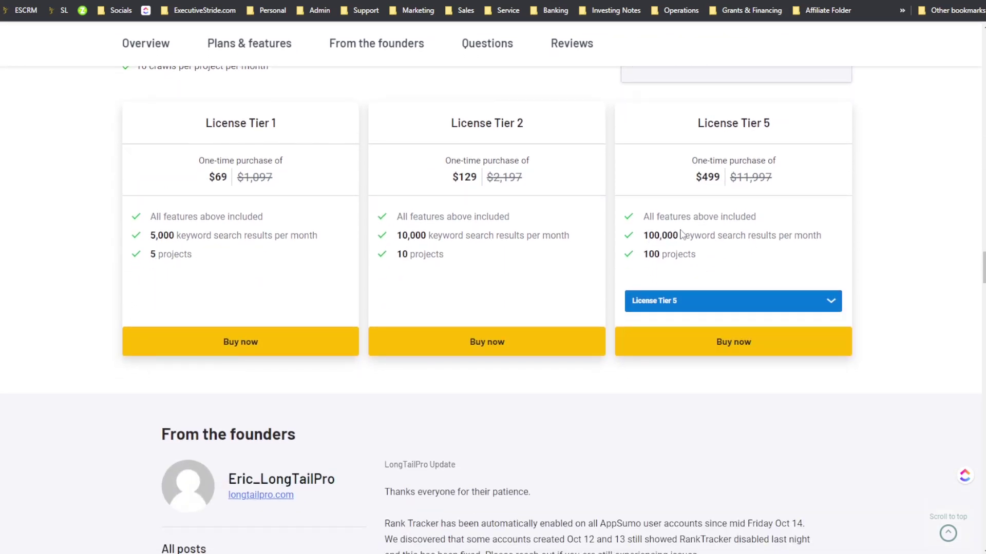
scroll(614, 314, up, 7)
scroll(606, 322, up, 20)
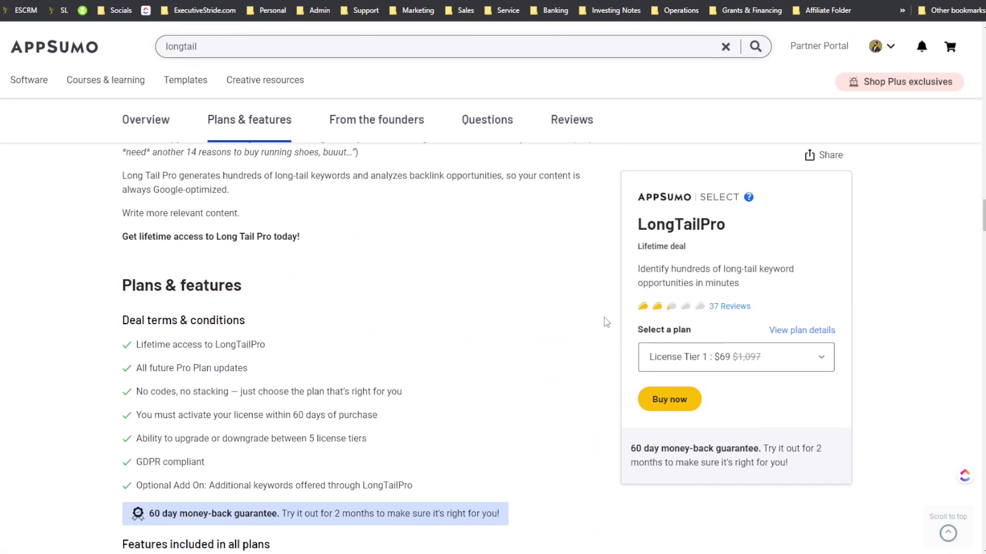
scroll(561, 340, up, 15)
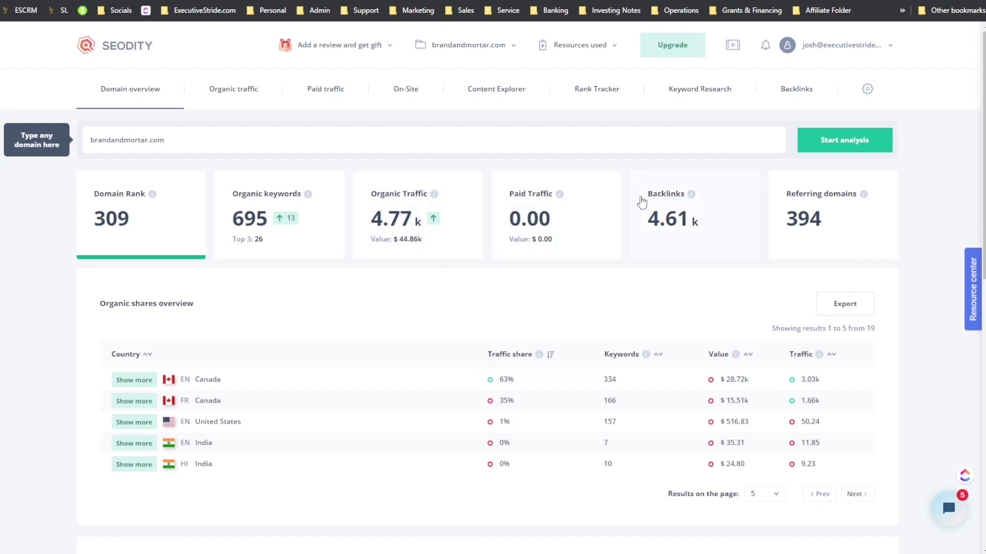
Step: Switch to Seodity and review the resource limits of the current plan
mouse_move(614, 55)
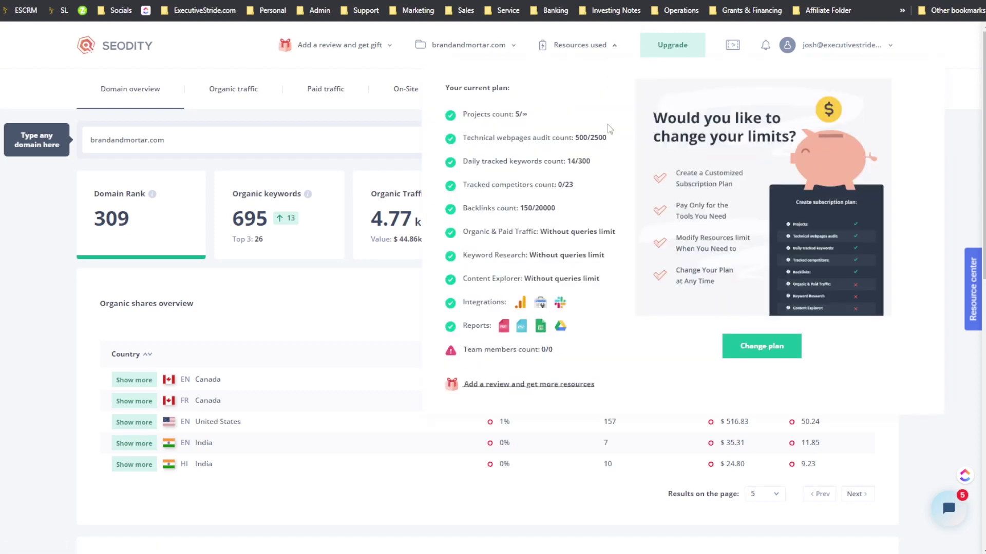
mouse_move(544, 66)
mouse_move(571, 57)
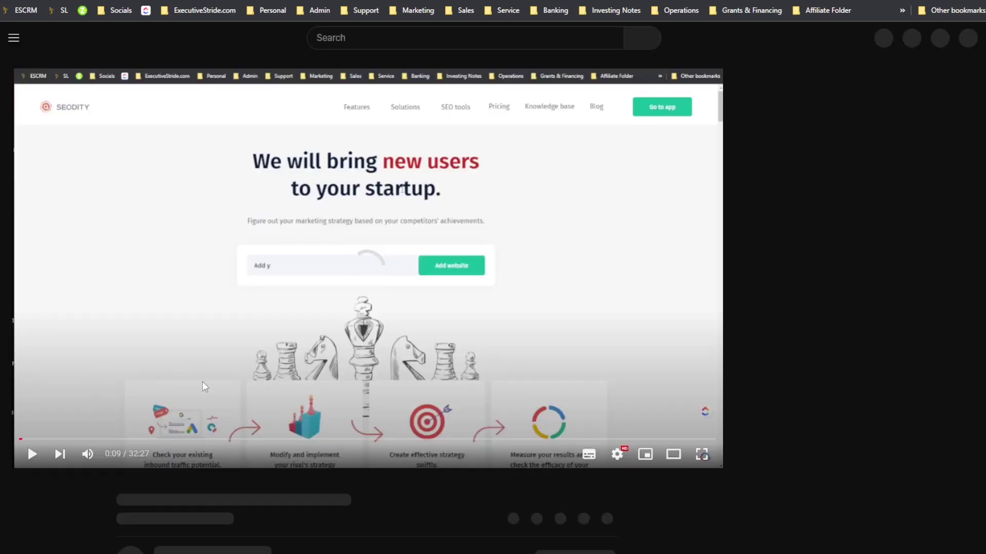
Step: Switch to YouTube and pause the SEODITY Full Review & Guide video
click(23, 456)
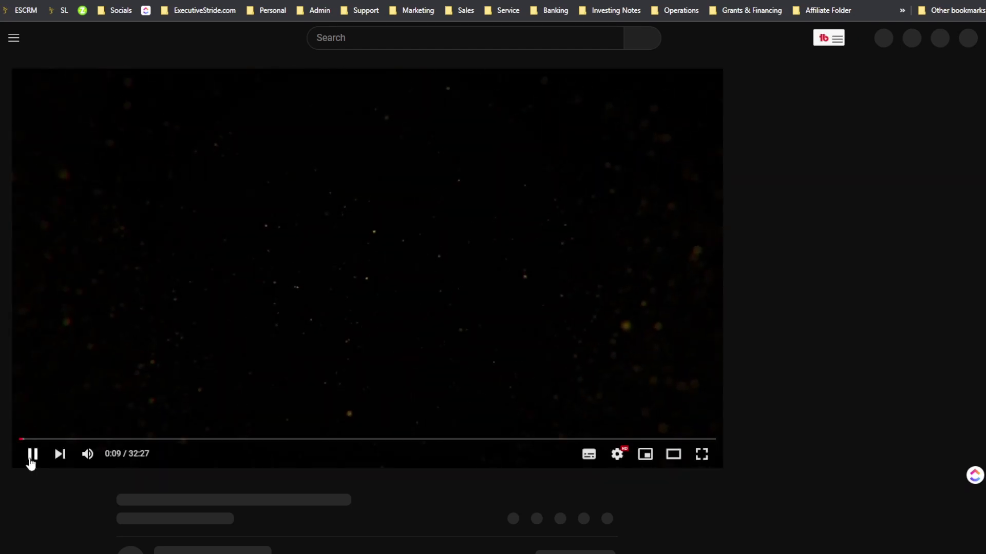
click(31, 460)
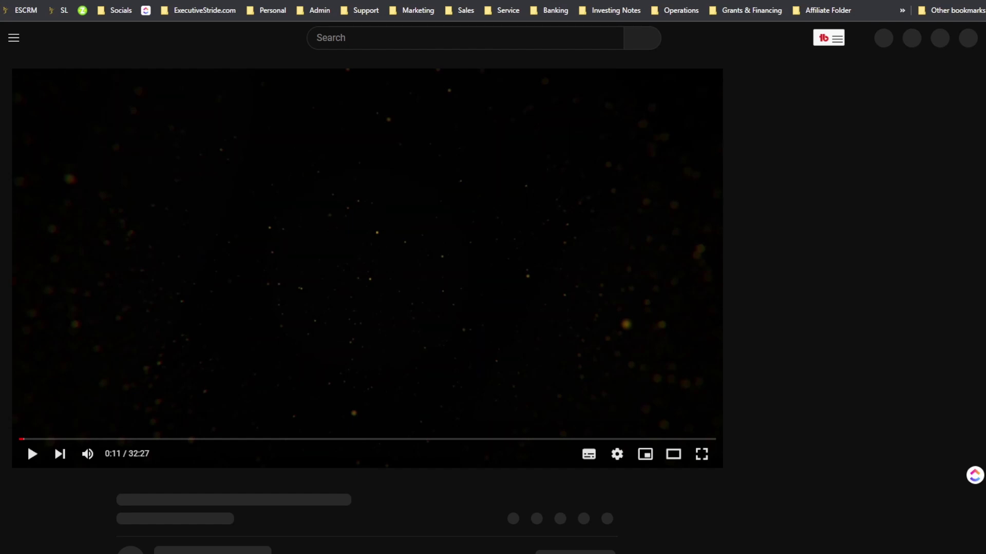
click(189, 119)
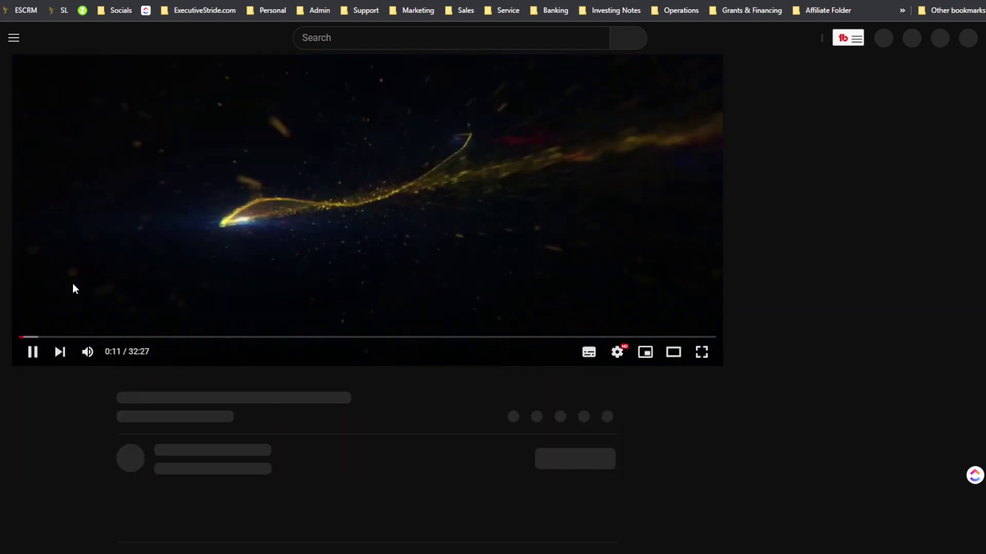
click(28, 353)
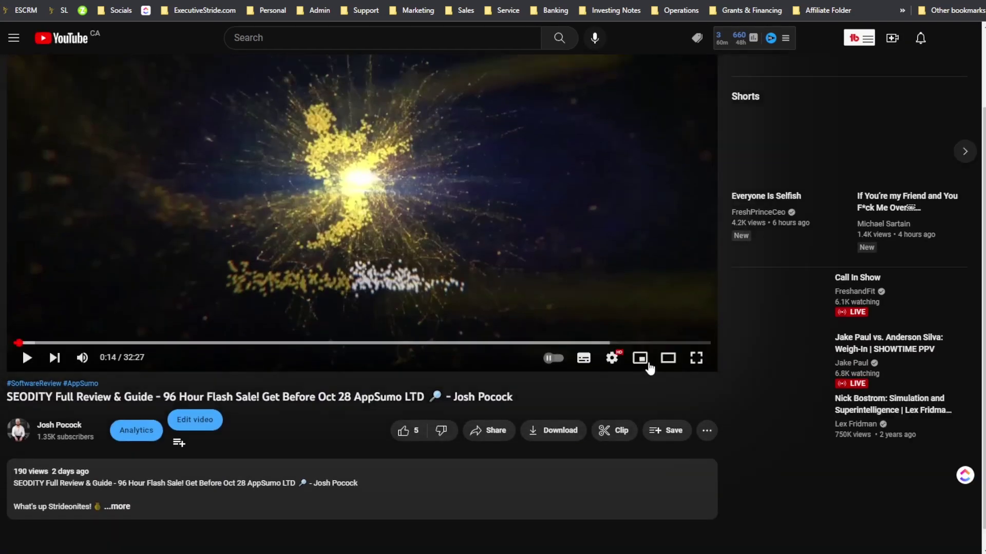
Step: Expand the replies under Build and Grow Agency's comment on the video and read the first reply
scroll(641, 362, down, 3)
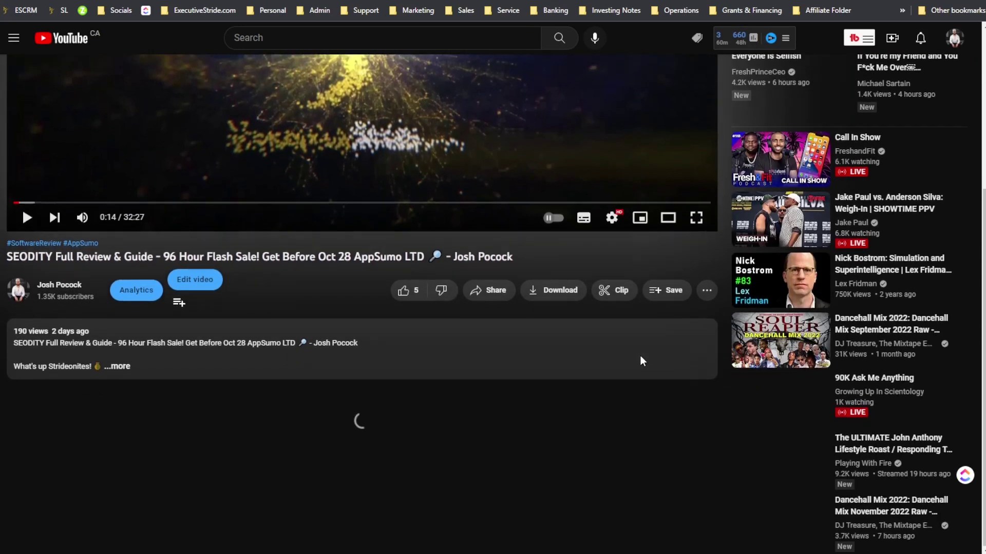
scroll(639, 355, down, 2)
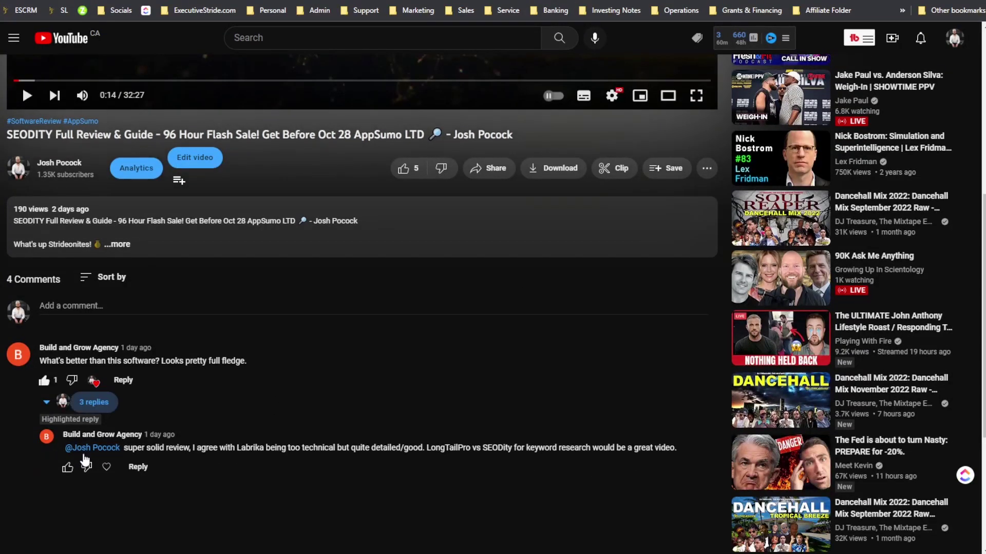
scroll(155, 388, down, 2)
click(93, 402)
drag(80, 362, 232, 374)
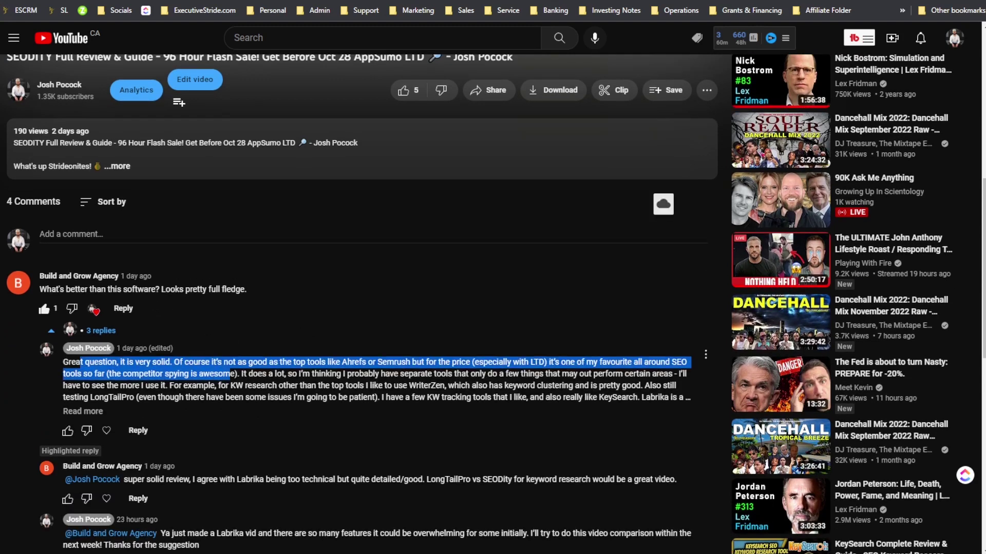
Step: Read Build and Grow Agency's highlighted reply about Labrika and LongTailPro vs SEODity, then return to the video
scroll(360, 308, down, 2)
drag(172, 362, 329, 370)
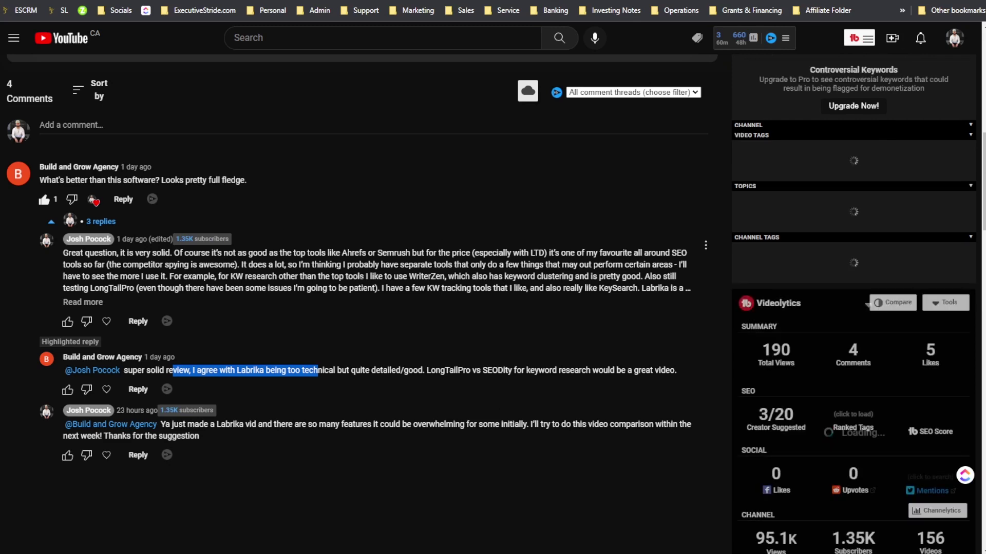
scroll(212, 279, up, 2)
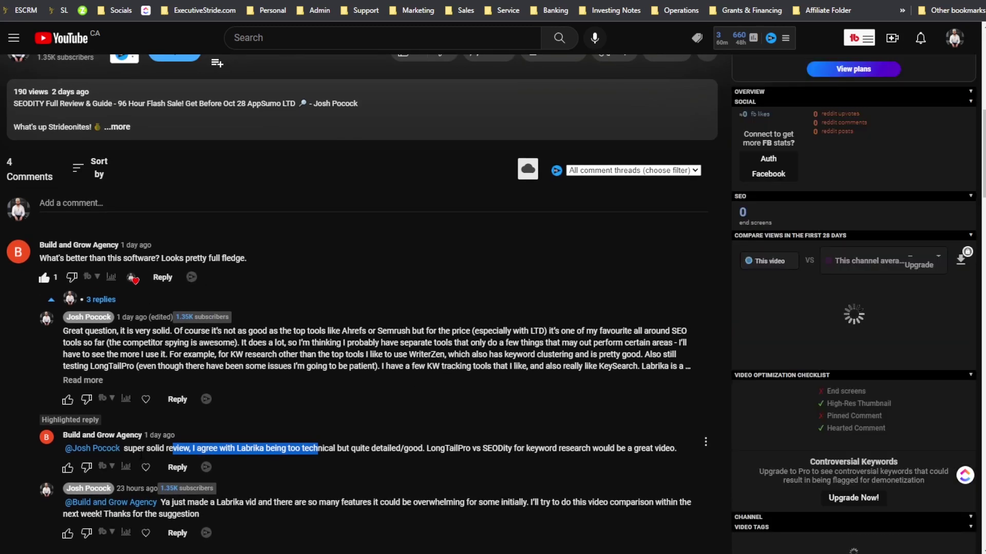
drag(413, 448, 534, 448)
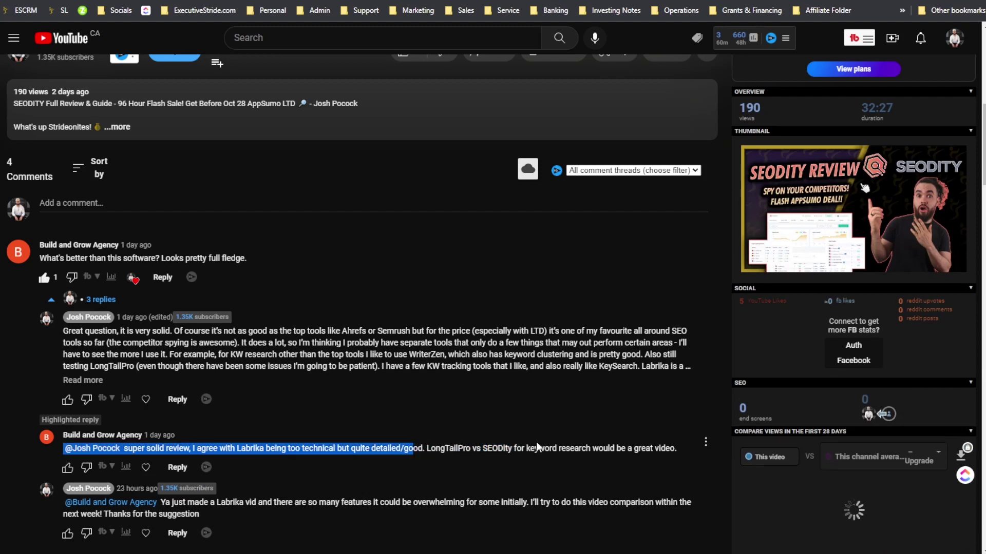
scroll(563, 329, up, 10)
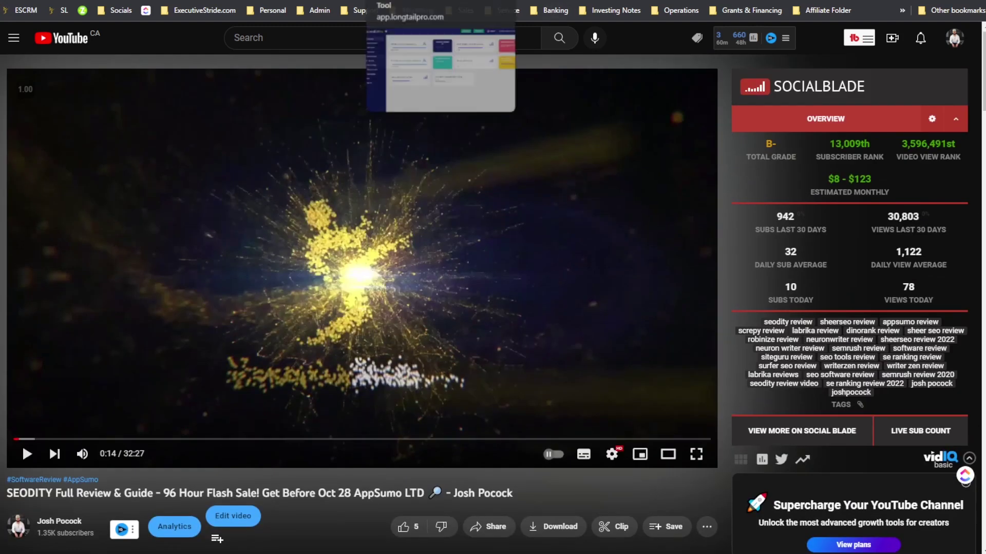
Step: Switch between Seodity, the YouTube review and LongTailPro, ending on the LongTailPro dashboard
click(390, 1)
key(ctrl+Tab)
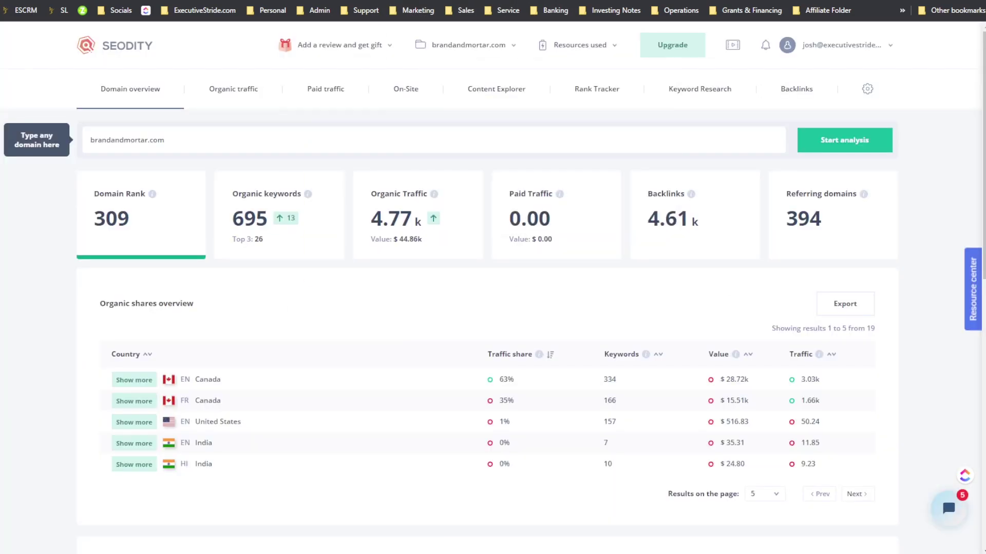
mouse_move(390, 1)
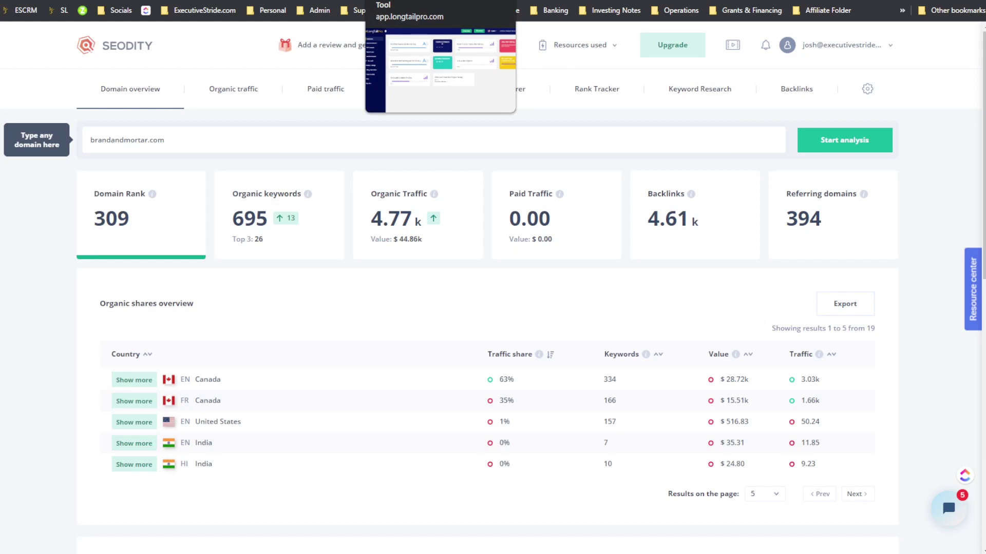
click(297, 1)
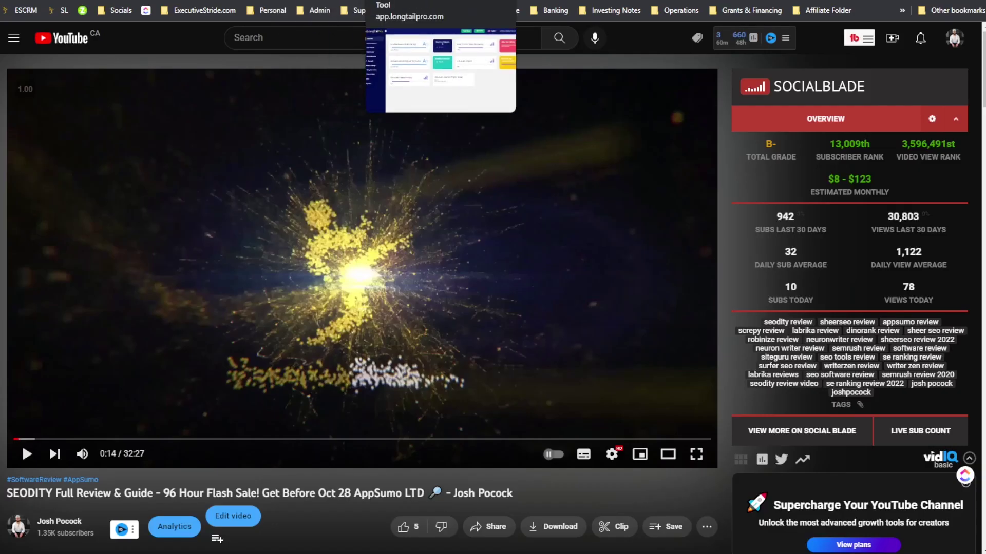
click(390, 1)
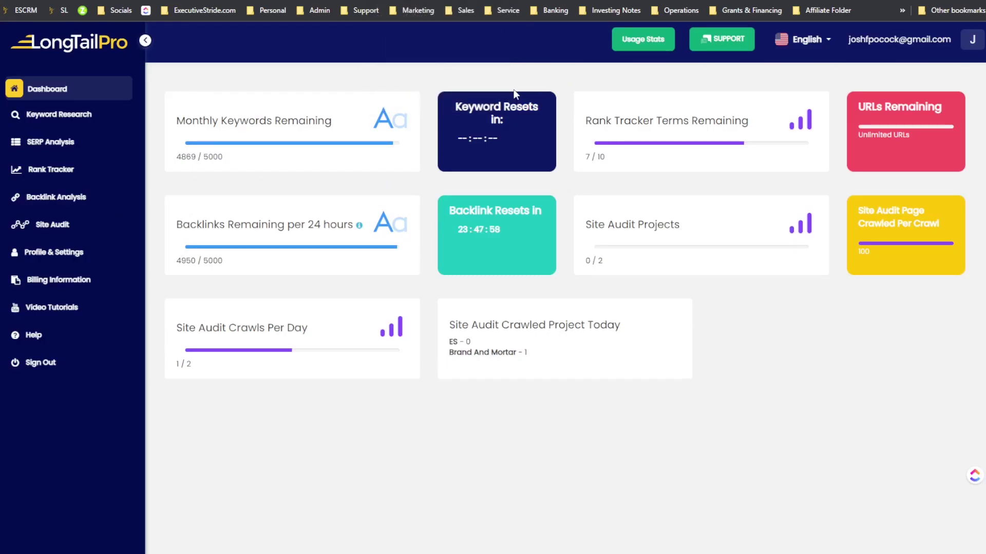